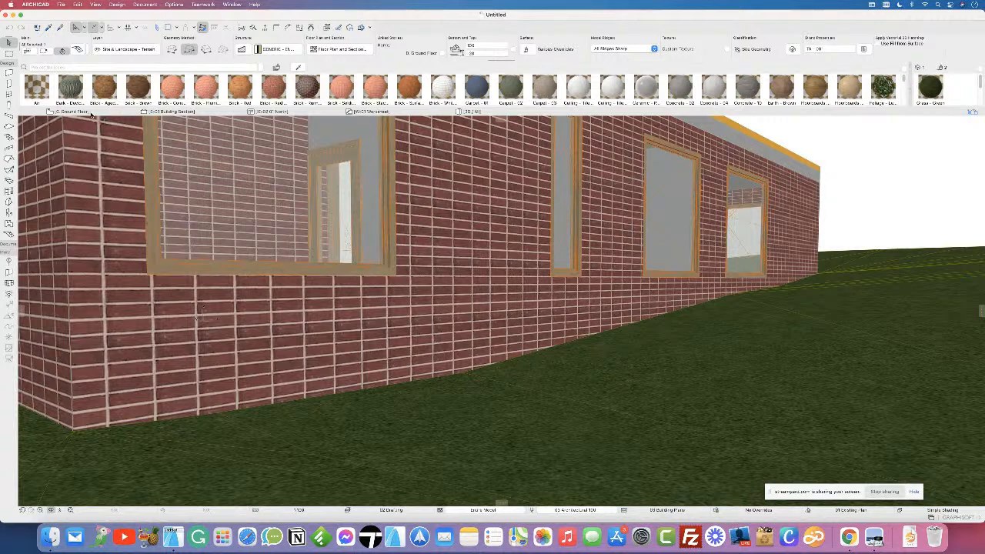
Step: Switch to the ground floor plan and frame the long building wing with the armchair
key("F2")
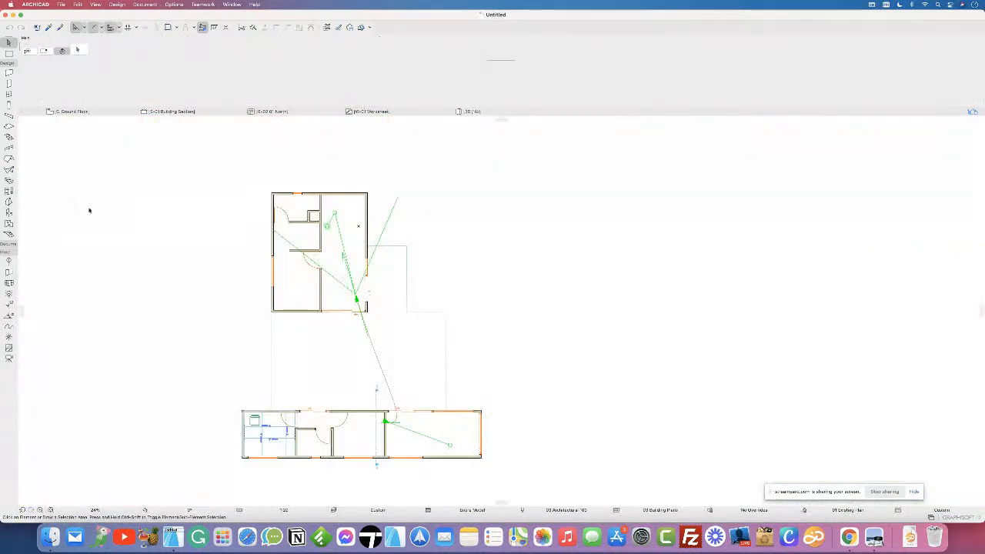
middle_click_drag(281, 411, 361, 375)
scroll(393, 393, "up", 5)
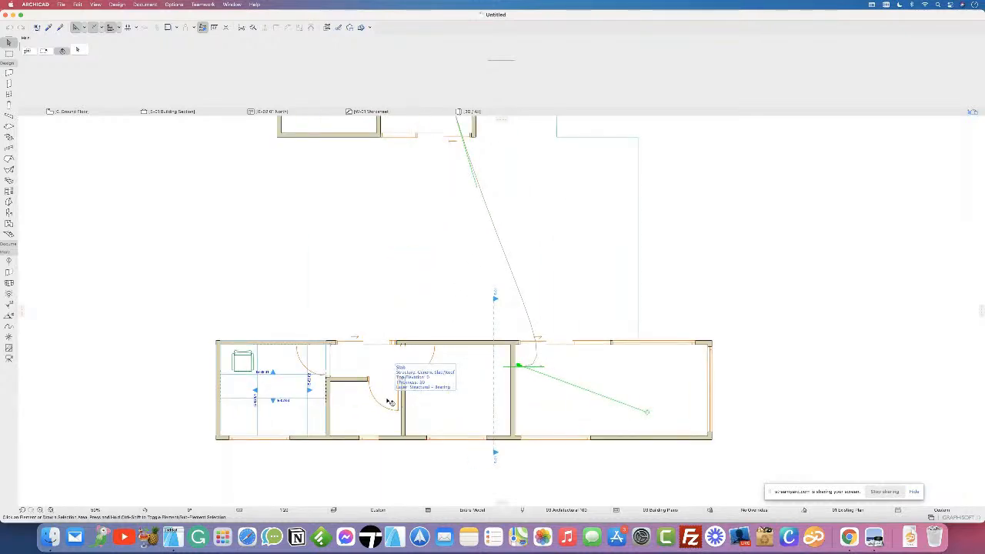
left_click(390, 403)
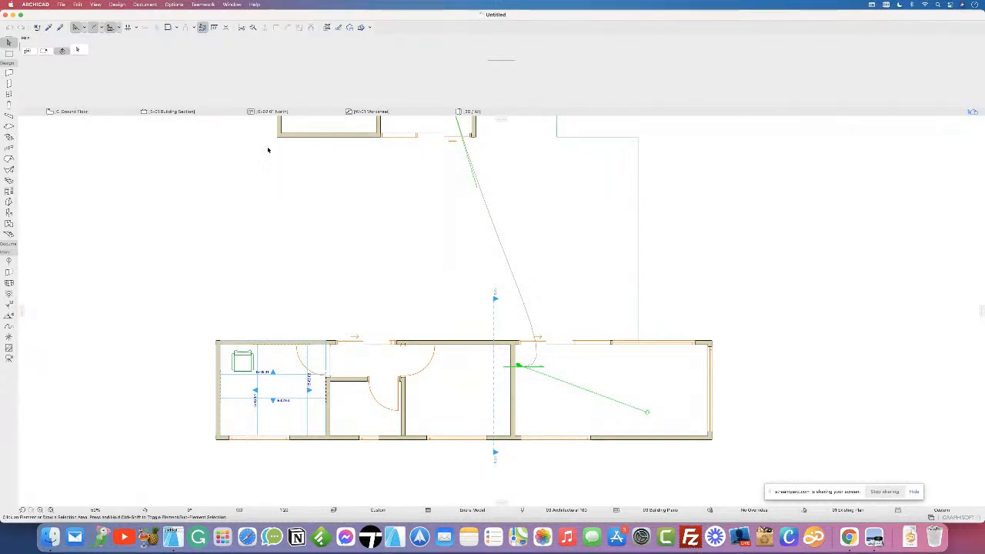
Step: Open the default Wall settings and collapse the geometry and floor plan sections to reach the model surface overrides
left_click(9, 72)
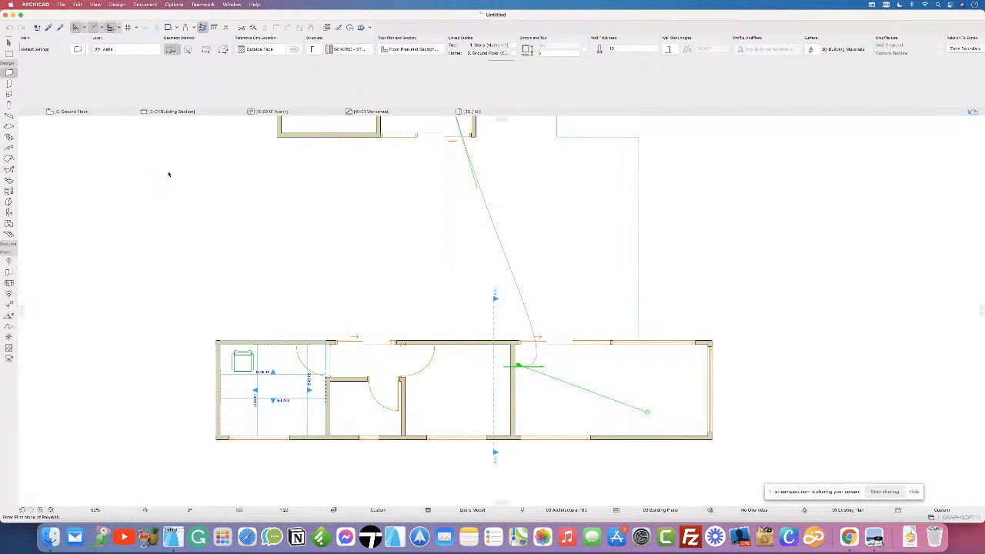
key("super+t")
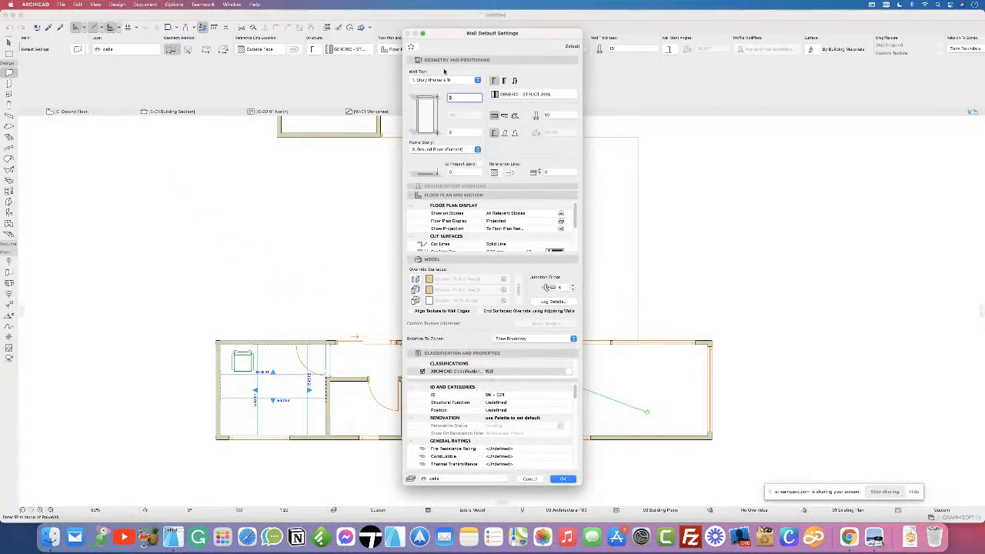
left_click(444, 60)
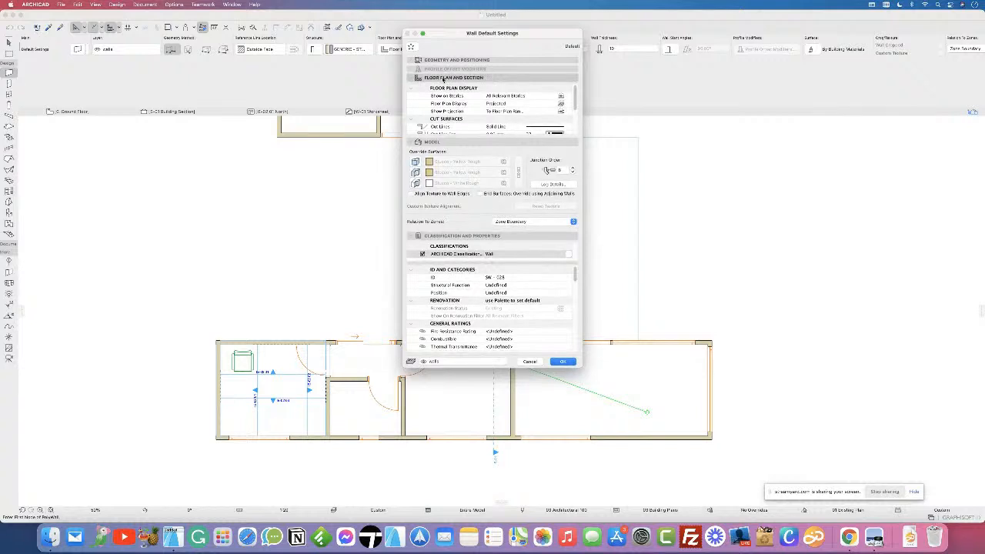
left_click(444, 79)
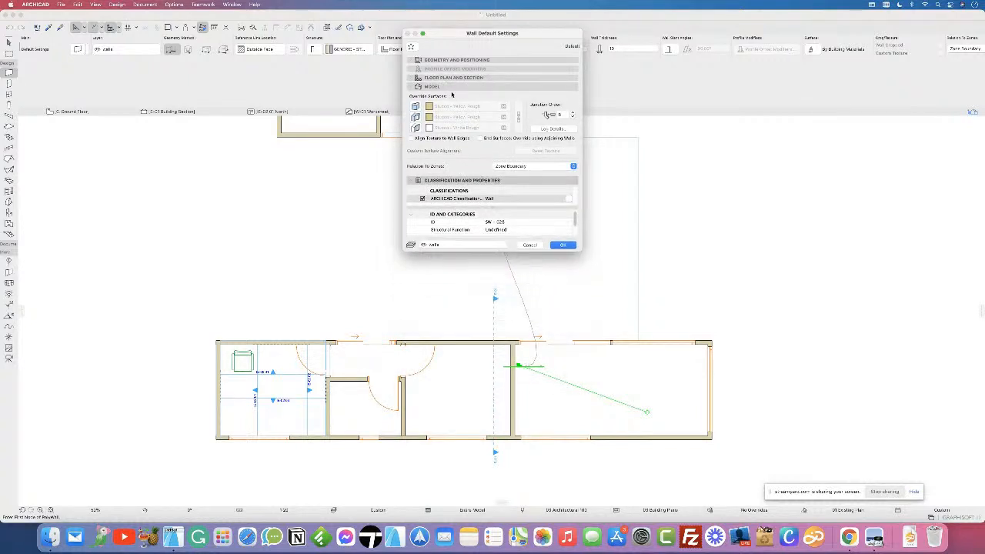
left_click_drag(471, 33, 528, 155)
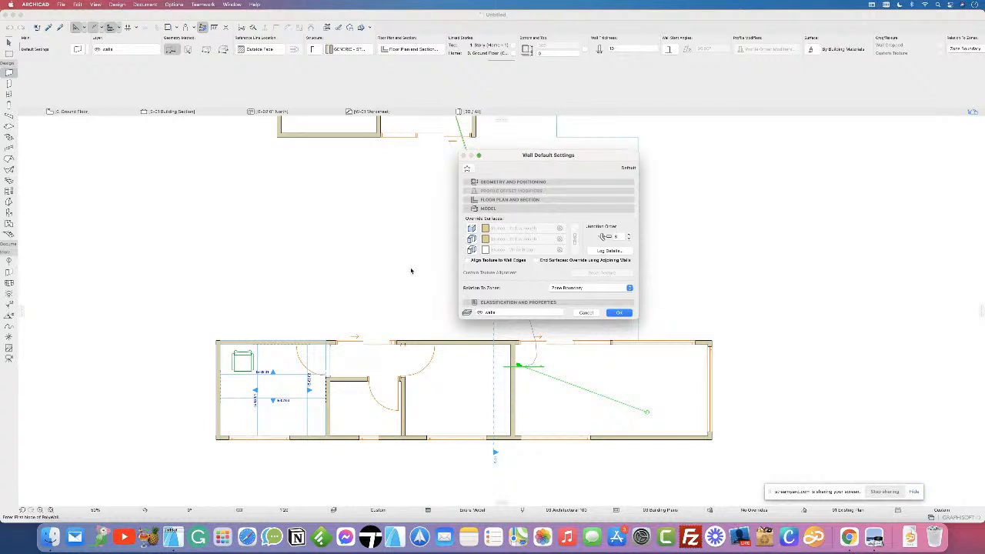
Step: Override the outside face surface of the default wall with Brick - Red Herringbone, and discard the settings
left_click(471, 230)
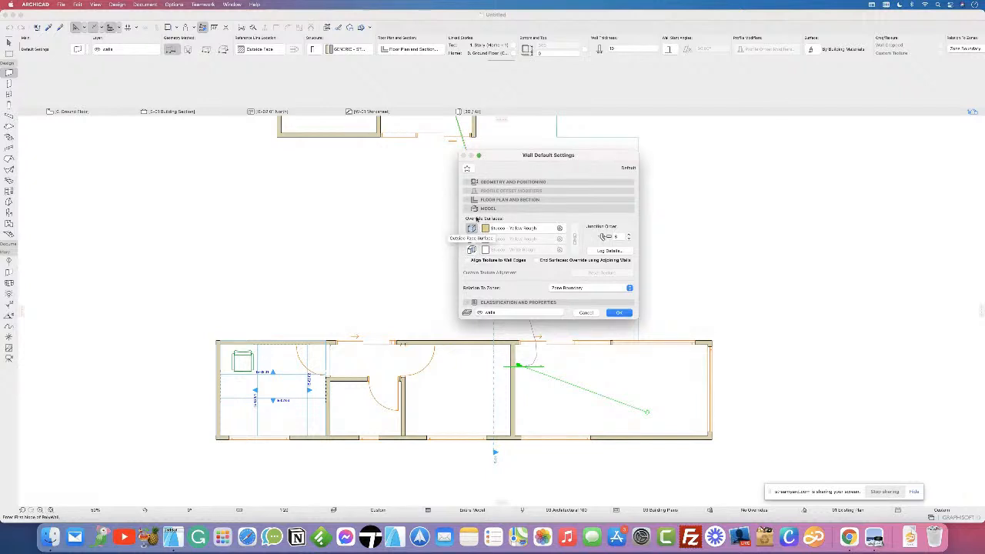
left_click(530, 229)
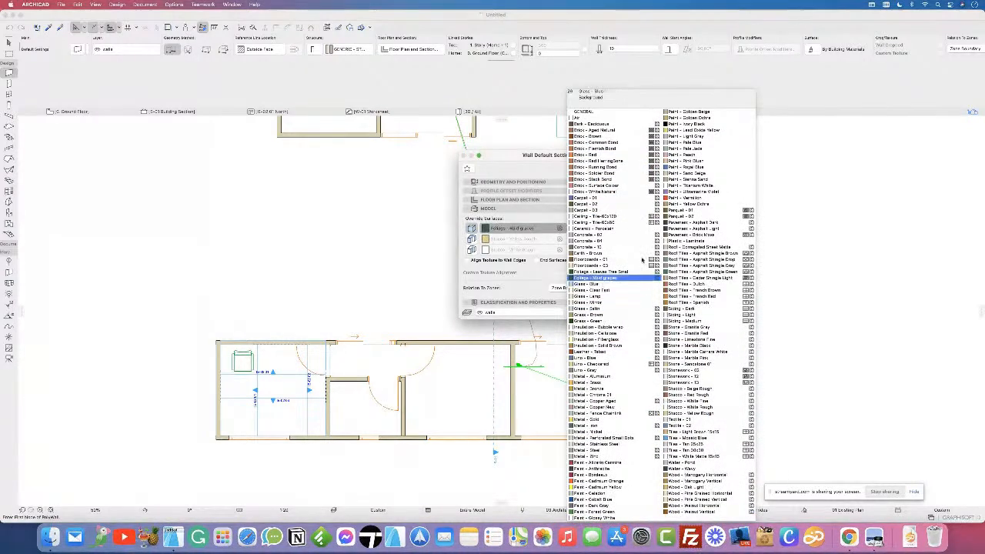
left_click(625, 162)
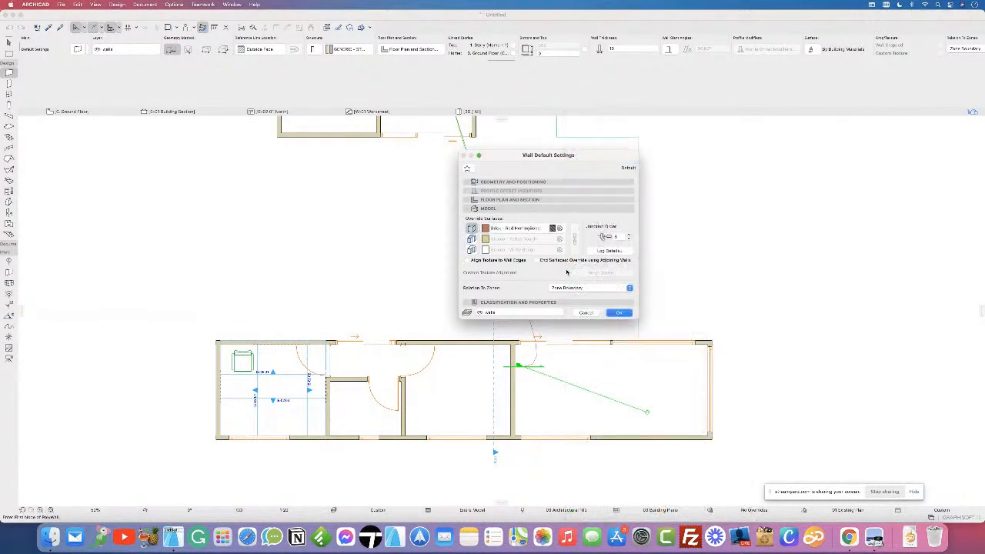
left_click(552, 228)
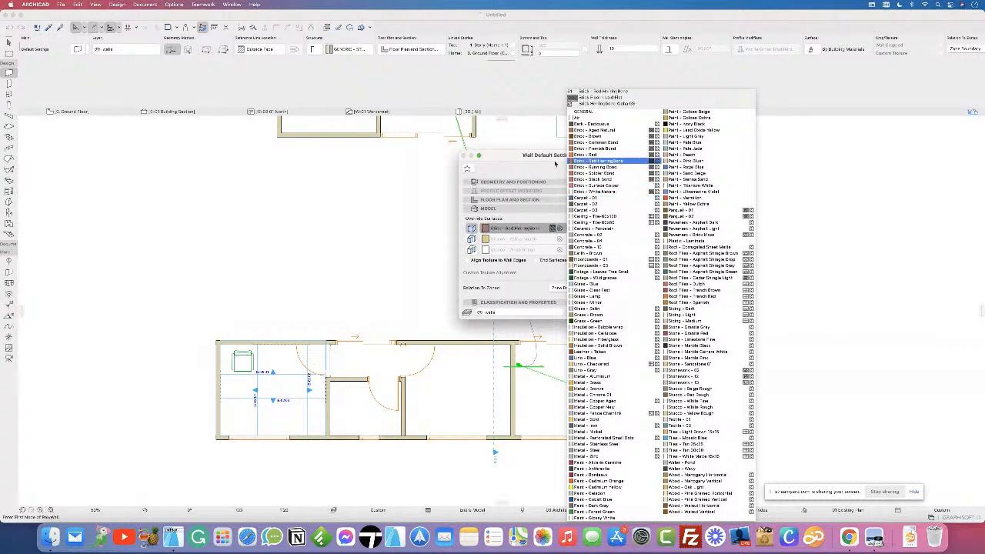
left_click(550, 172)
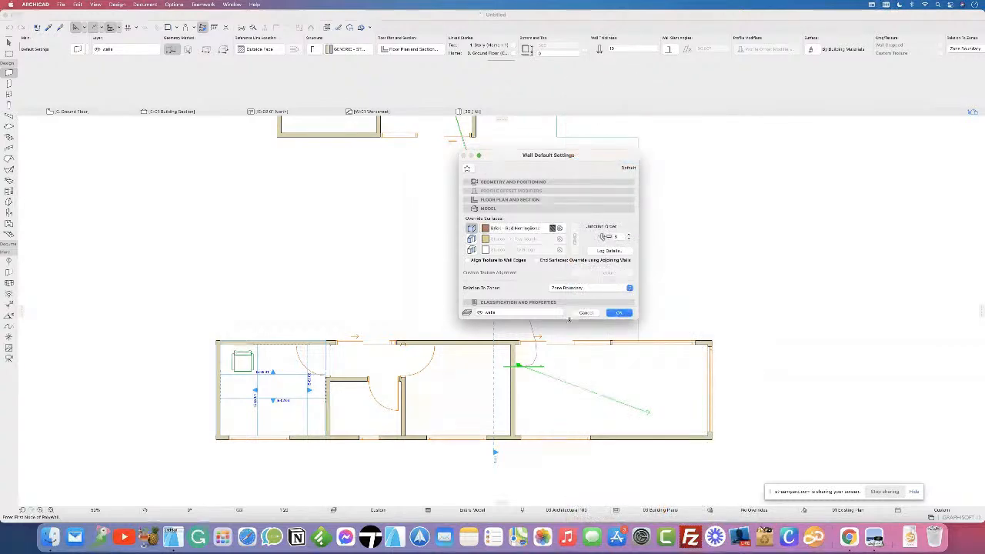
left_click(585, 313)
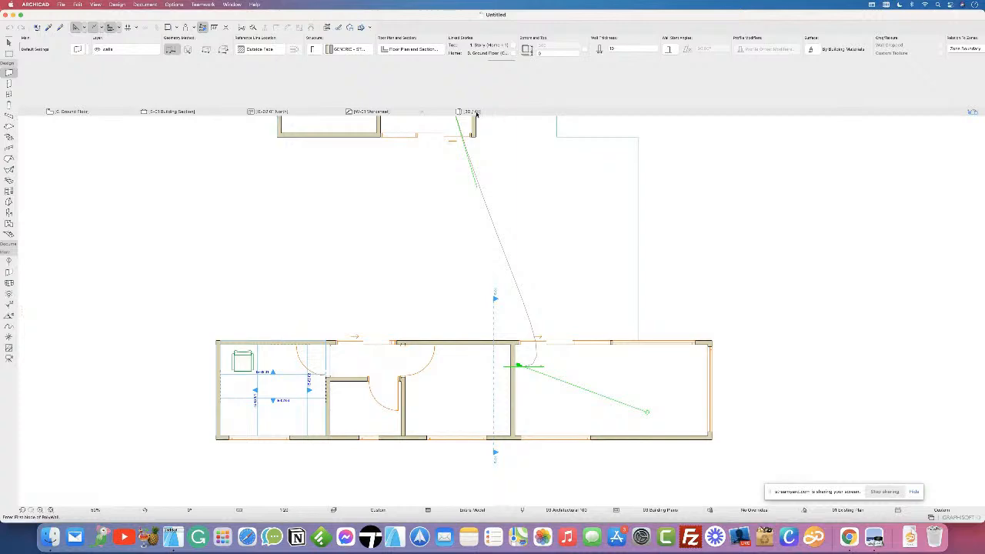
Step: Return to the 3D view and look through the Surface Painter's surfaces and the list of available palettes
left_click(471, 111)
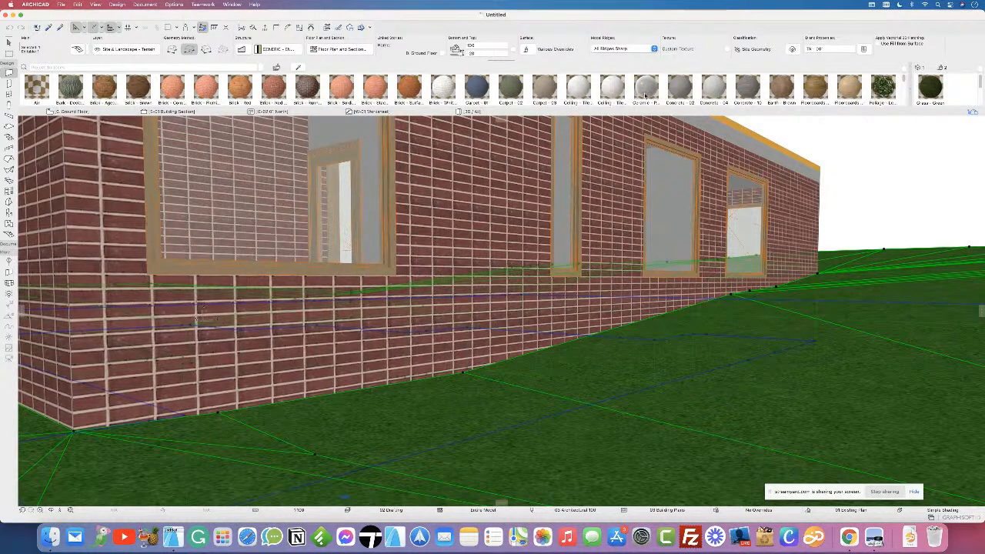
scroll(798, 99, "down", 10)
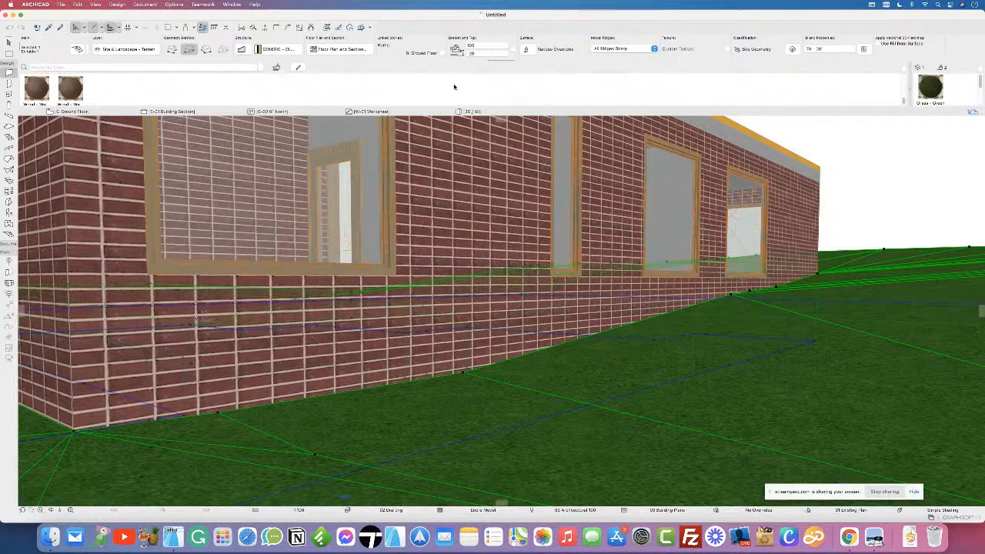
scroll(390, 87, "up", 10)
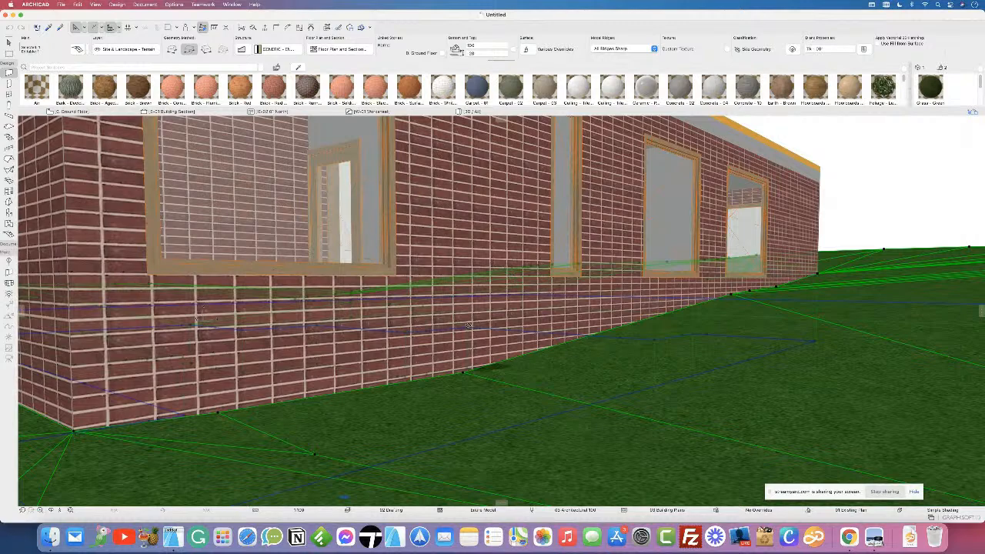
left_click(232, 4)
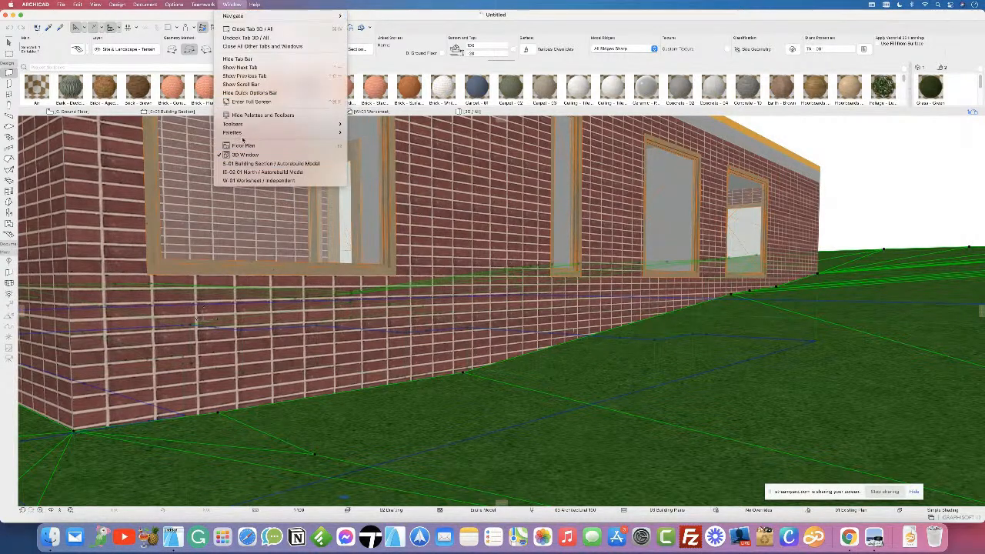
mouse_move(243, 133)
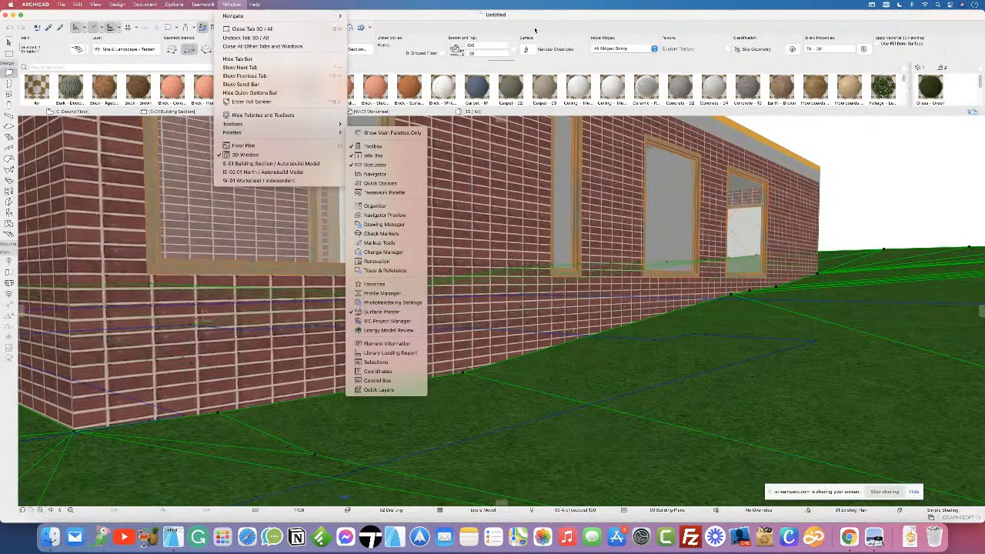
left_click(535, 29)
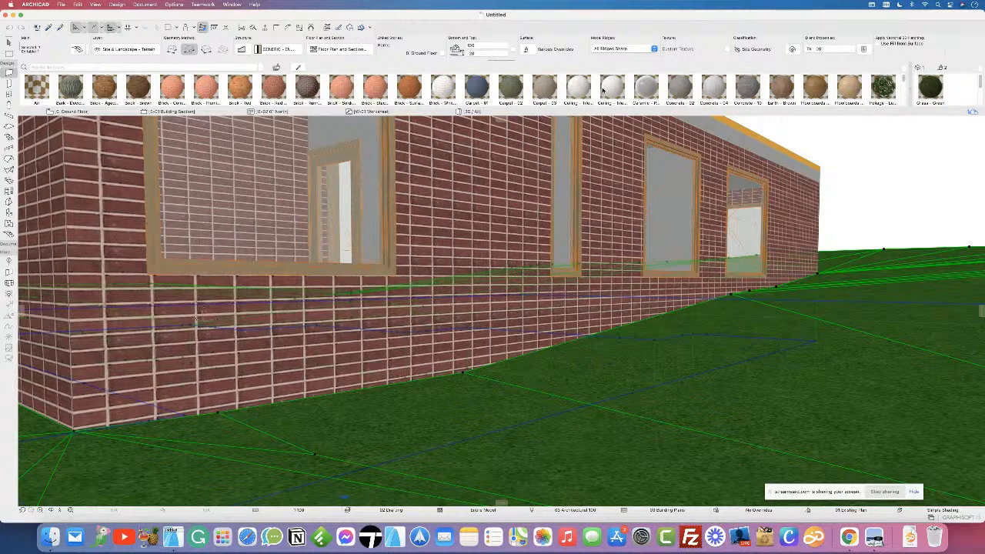
scroll(603, 91, "down", 5)
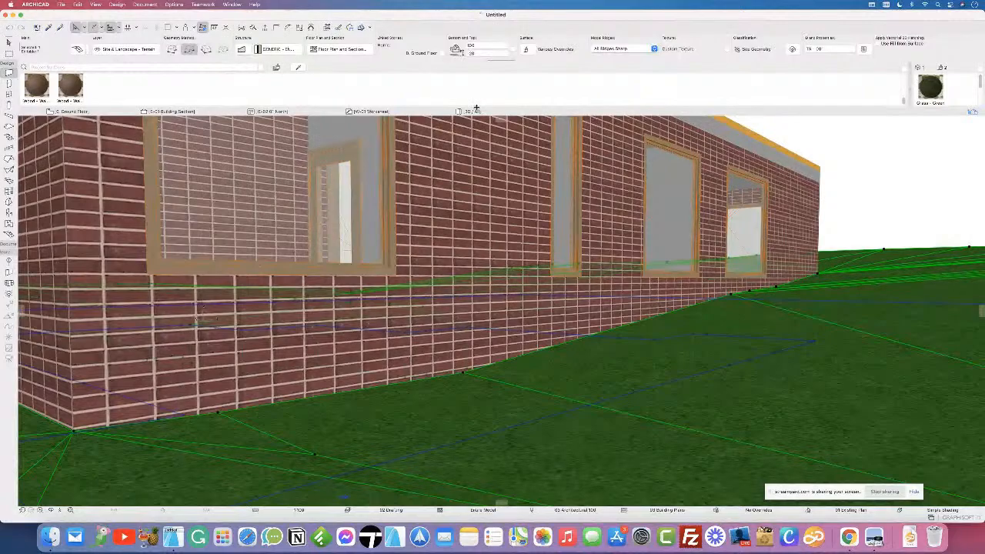
Step: Enlarge the Surface Painter, search it for "brick" and select the Brick - 01 22 surface
left_click_drag(476, 107, 465, 281)
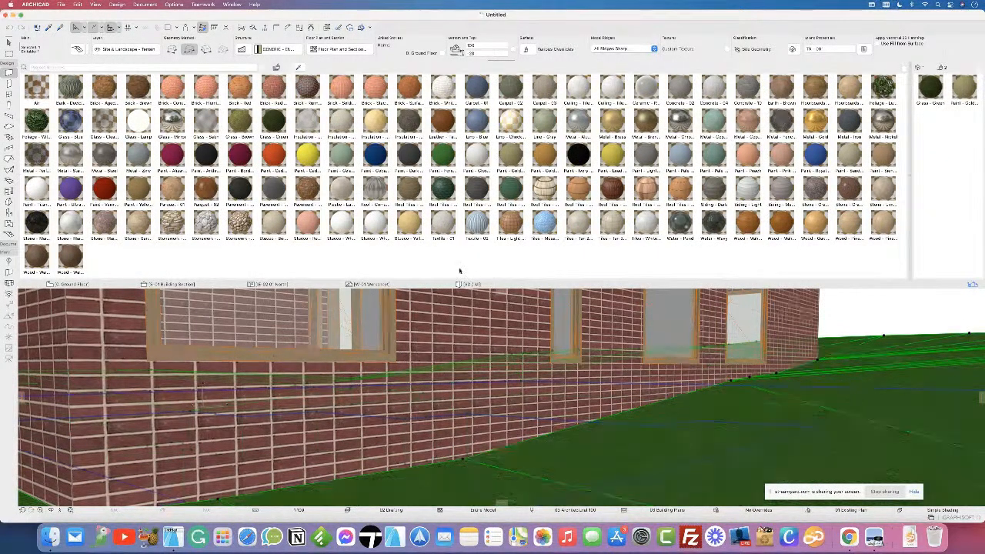
left_click(138, 68)
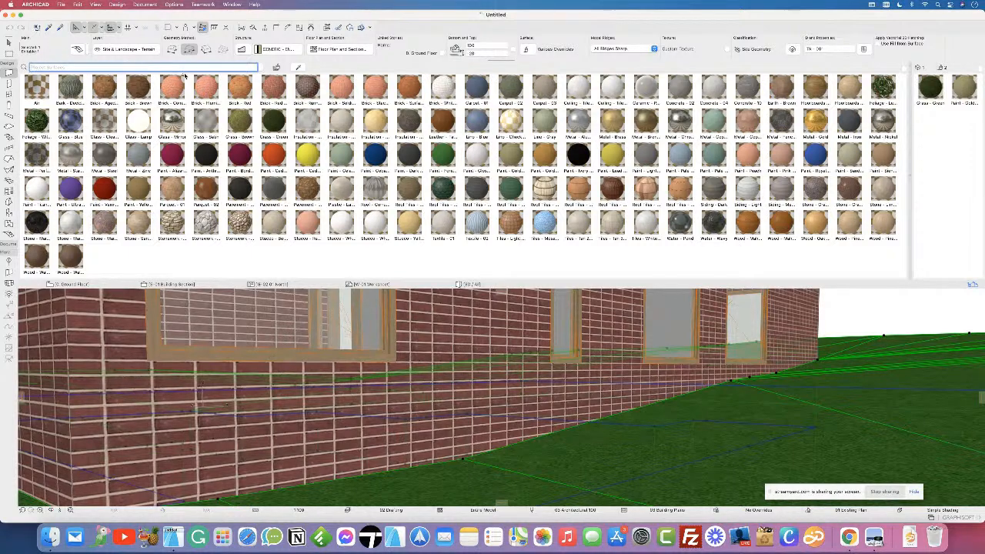
type("b")
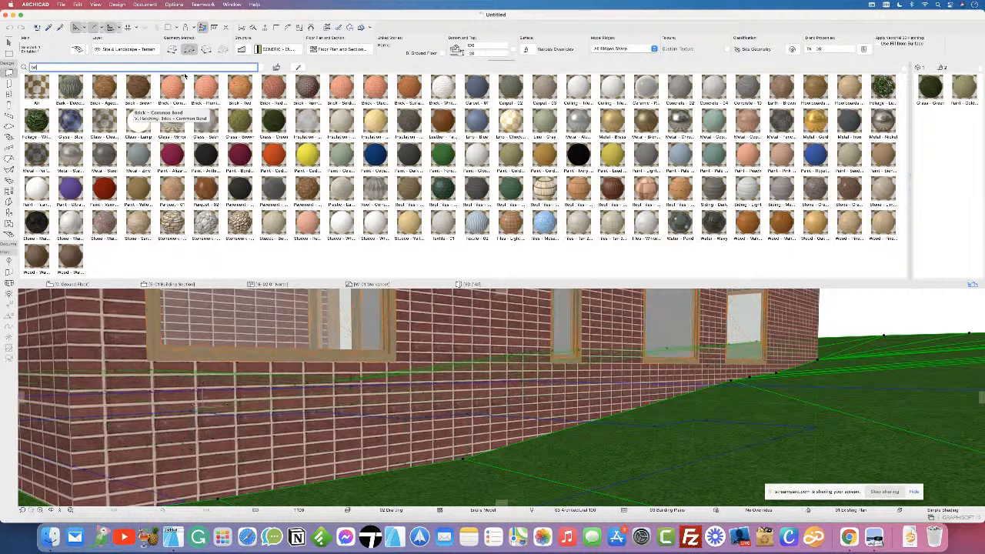
type("ri")
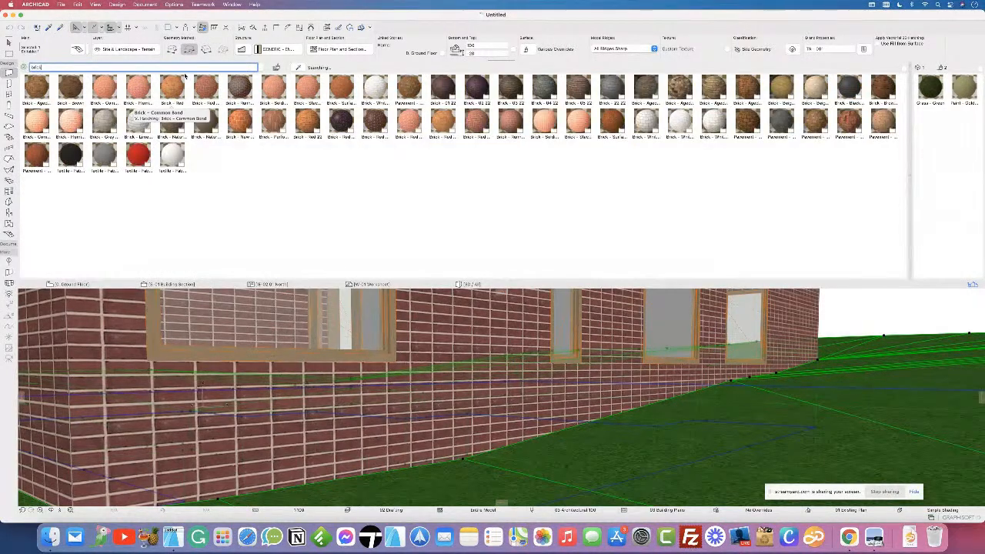
type("ck")
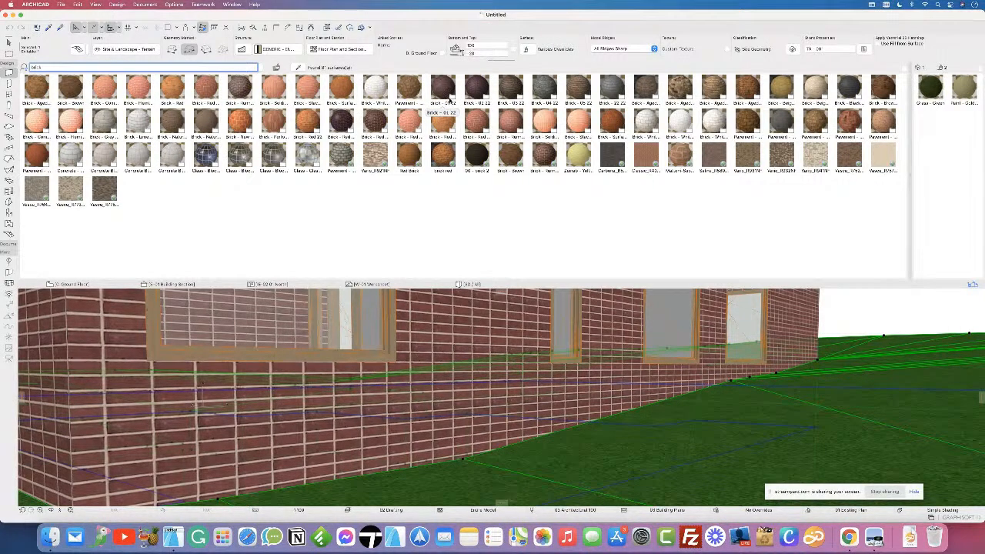
left_click(443, 93)
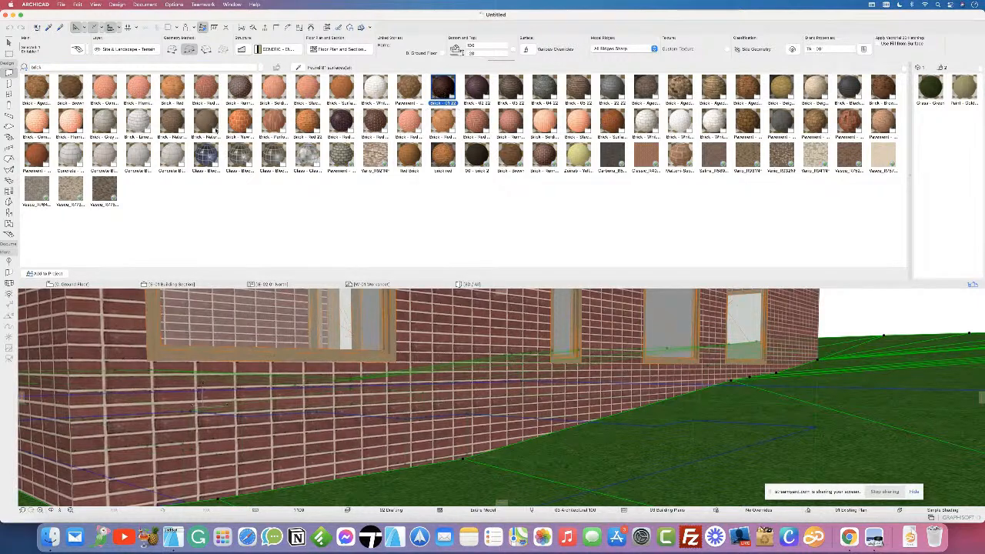
Step: Override the default wall's outside face with Stucco - Yellow Rough, and discard the wall settings
double_click(9, 72)
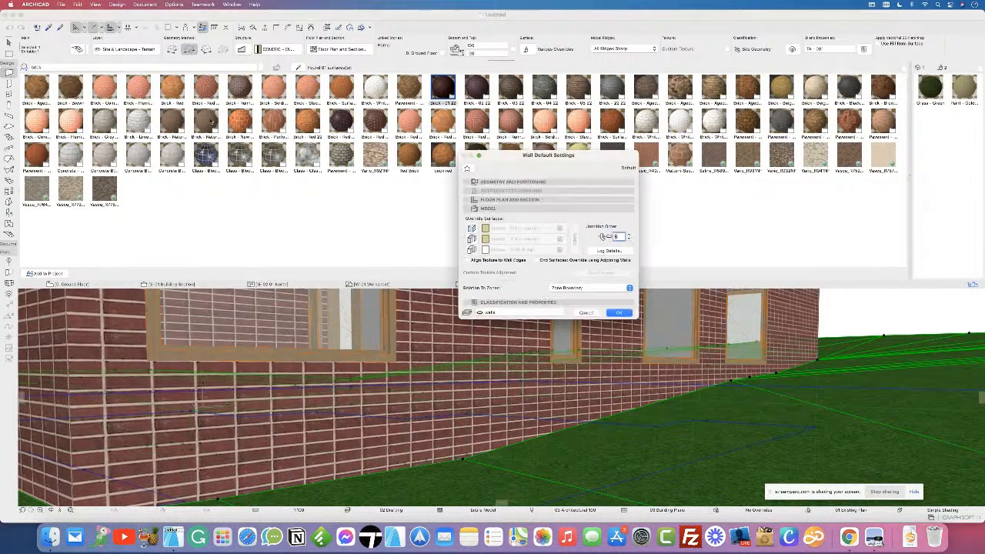
left_click(472, 228)
left_click(520, 229)
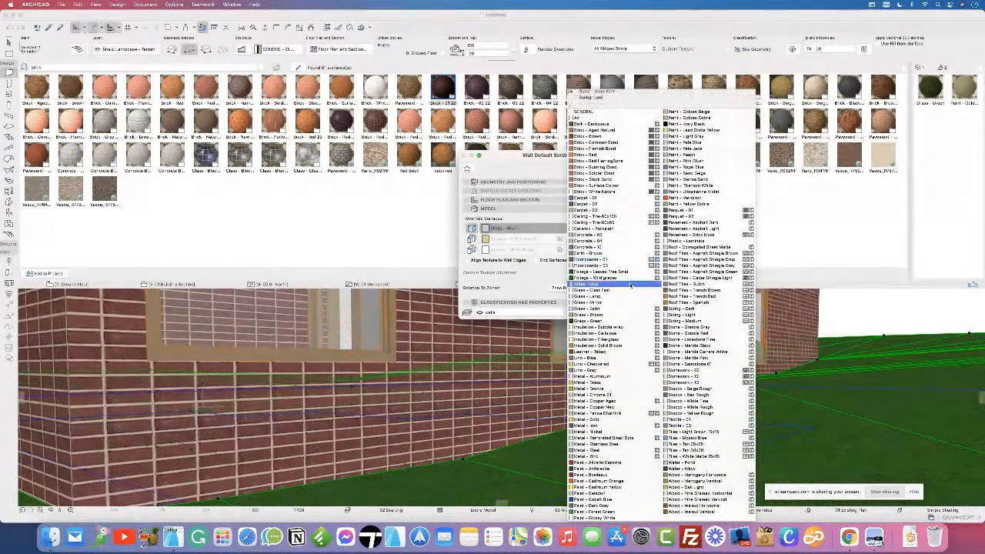
left_click(693, 413)
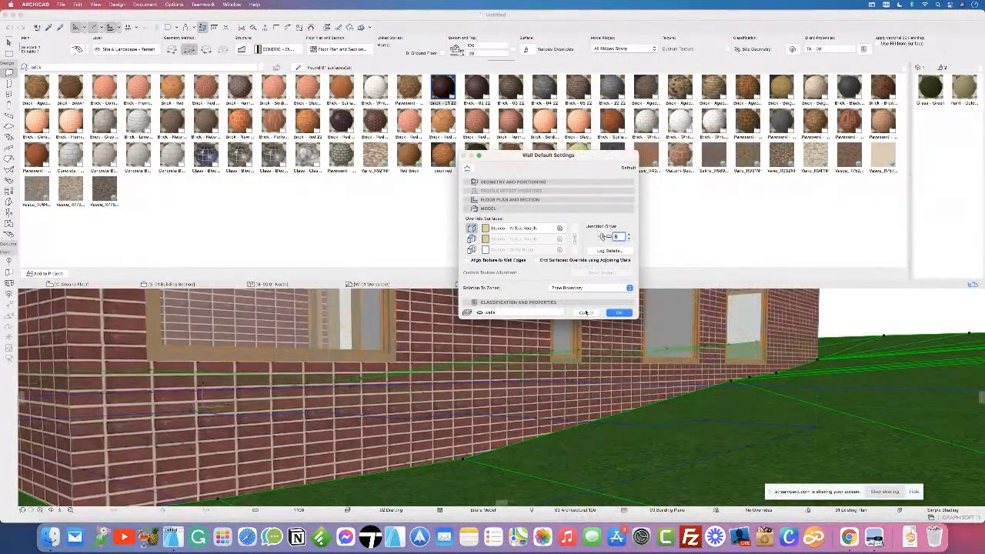
left_click(585, 313)
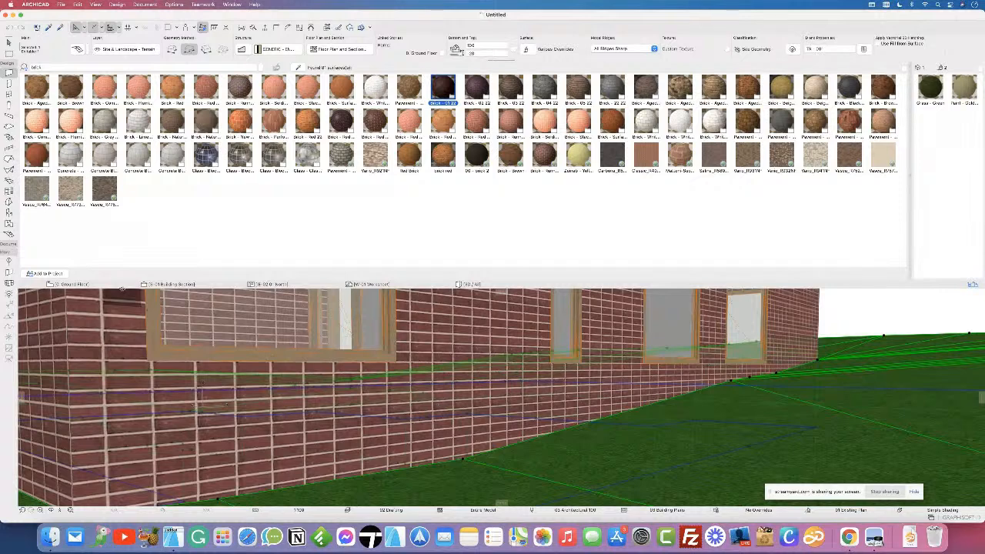
Step: Deselect the terrain, shrink the Surface Painter to one row of surfaces and pick Brick - Aged Natural for painting
left_click(121, 300)
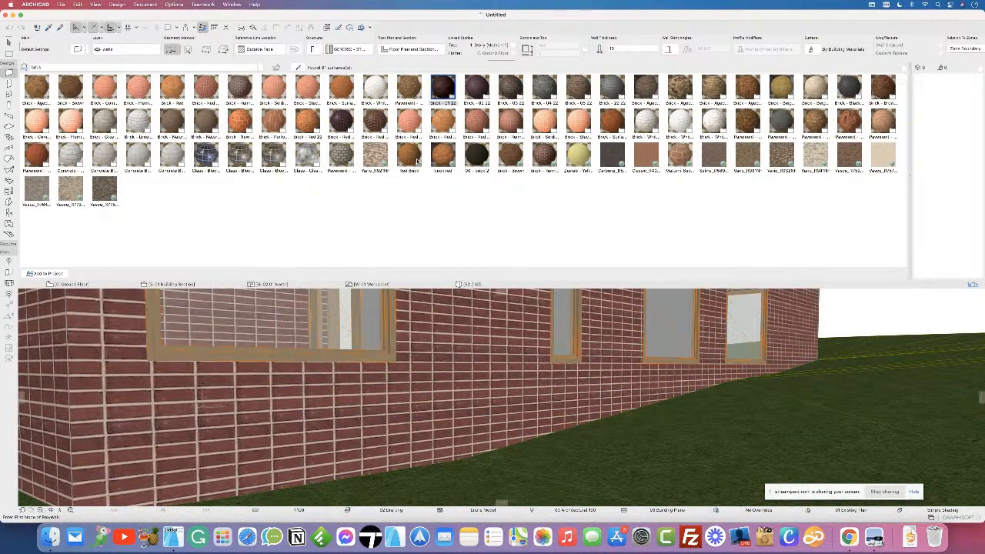
left_click(414, 156)
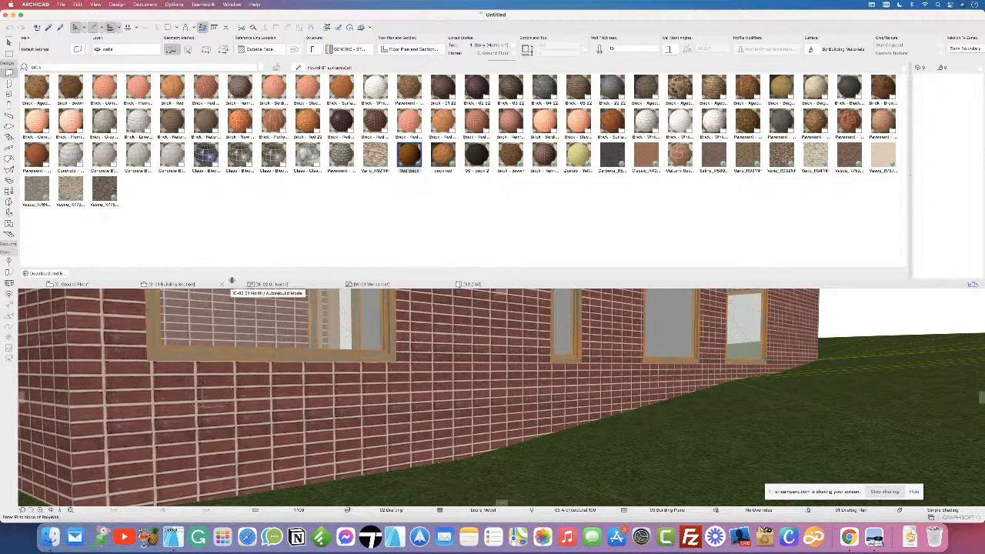
left_click_drag(231, 280, 254, 105)
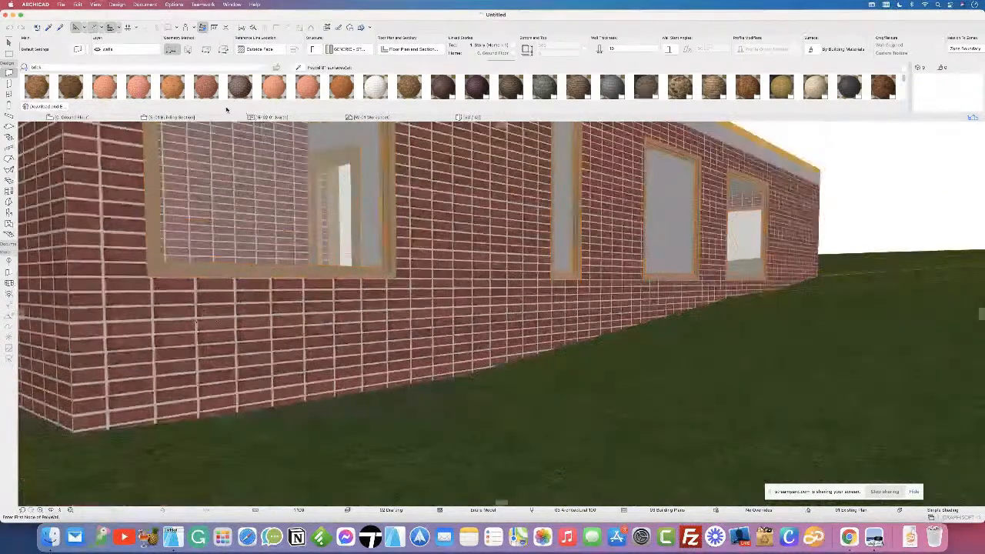
left_click(43, 88)
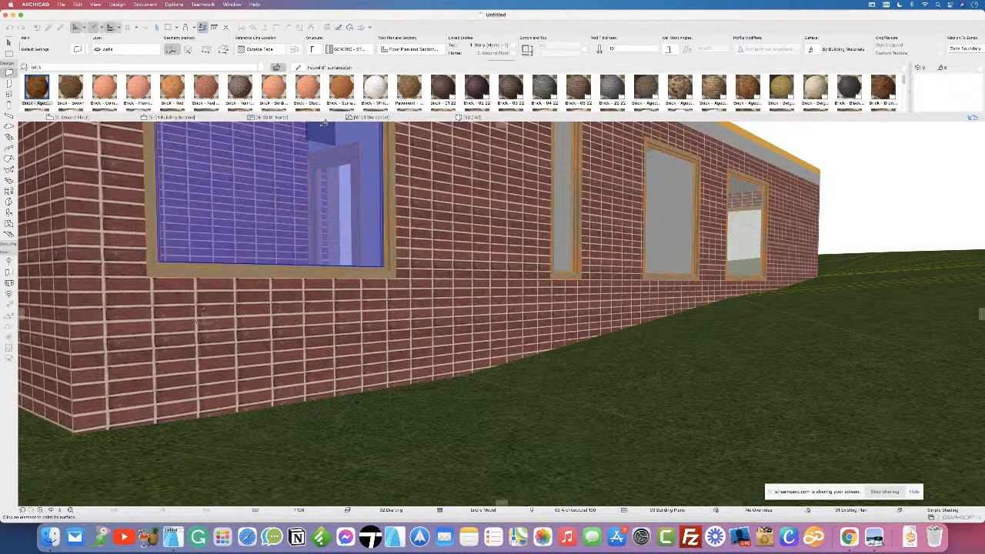
left_click_drag(325, 121, 325, 121)
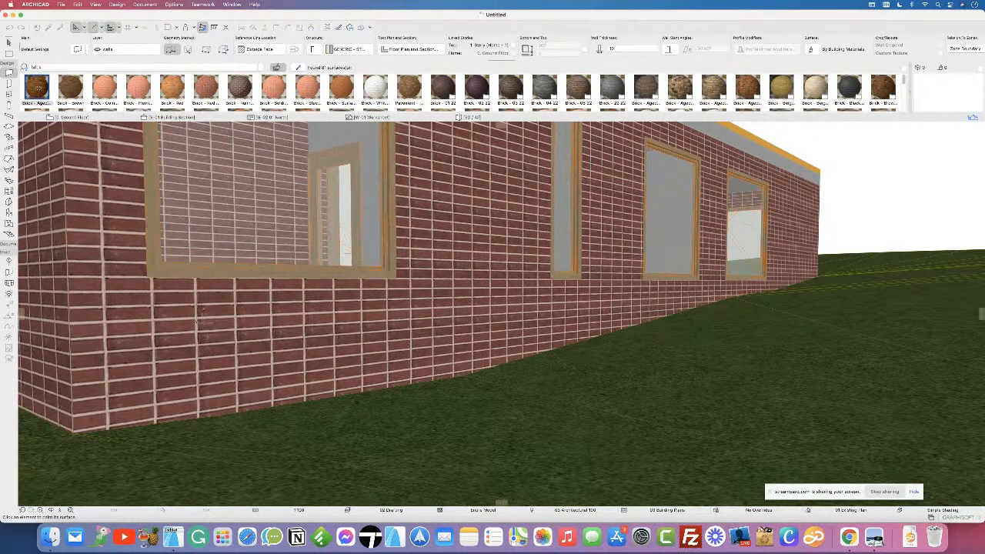
left_click(37, 94)
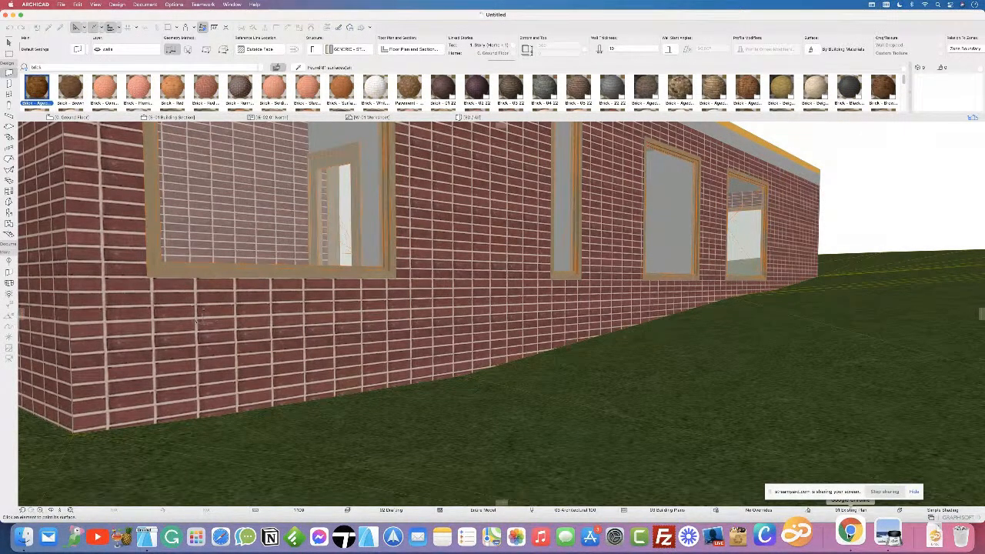
Step: Switch to Chrome and bring up the Quixel Megascans surfaces page
left_click(850, 531)
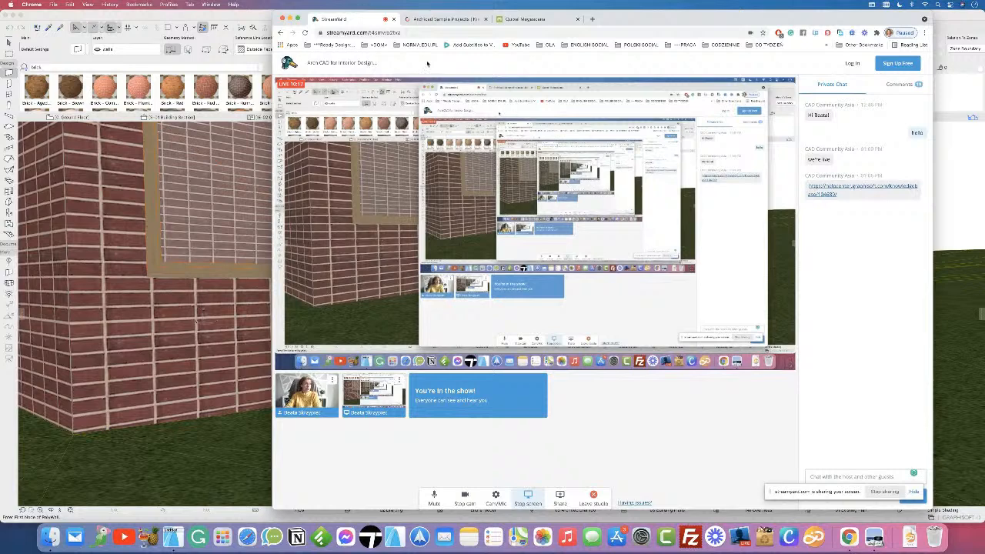
left_click(517, 19)
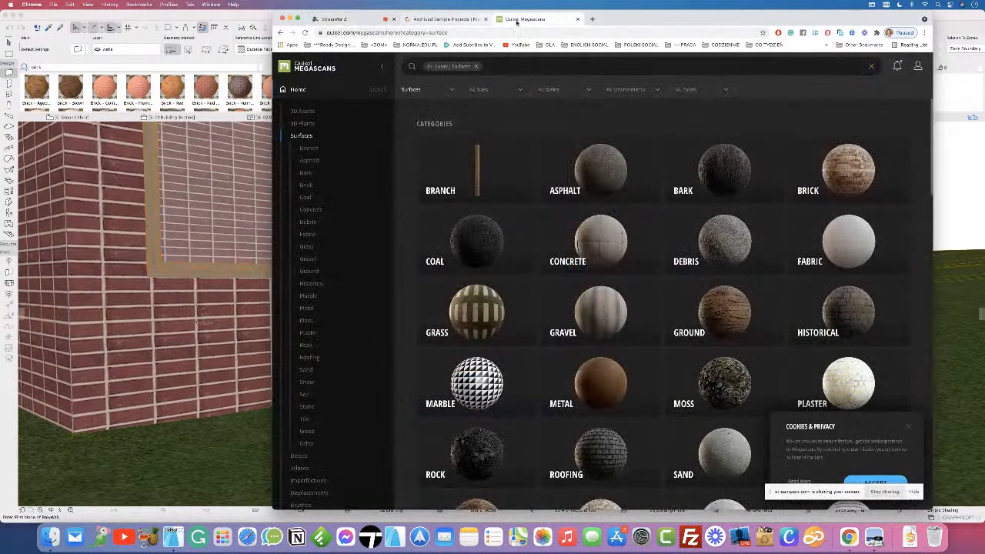
left_click(358, 33)
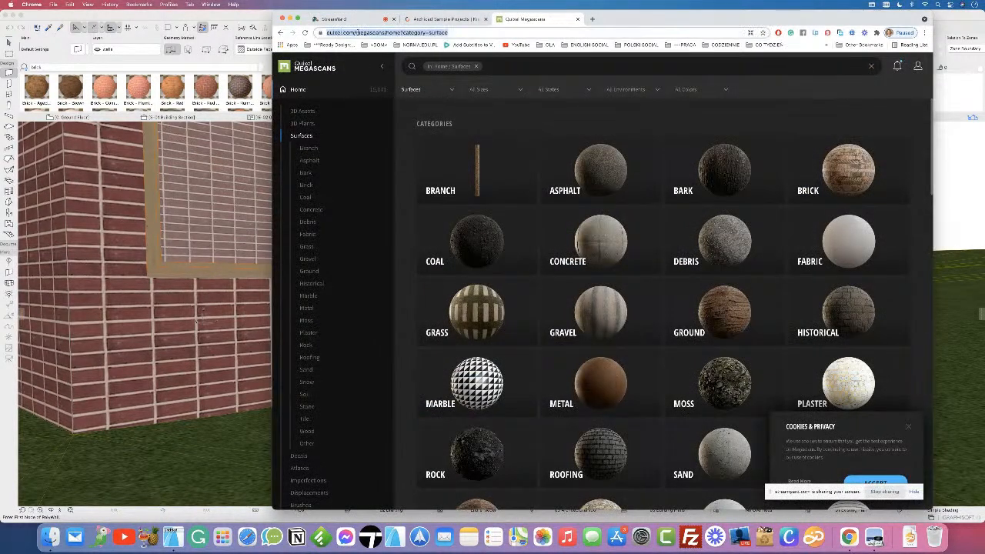
left_click(361, 32)
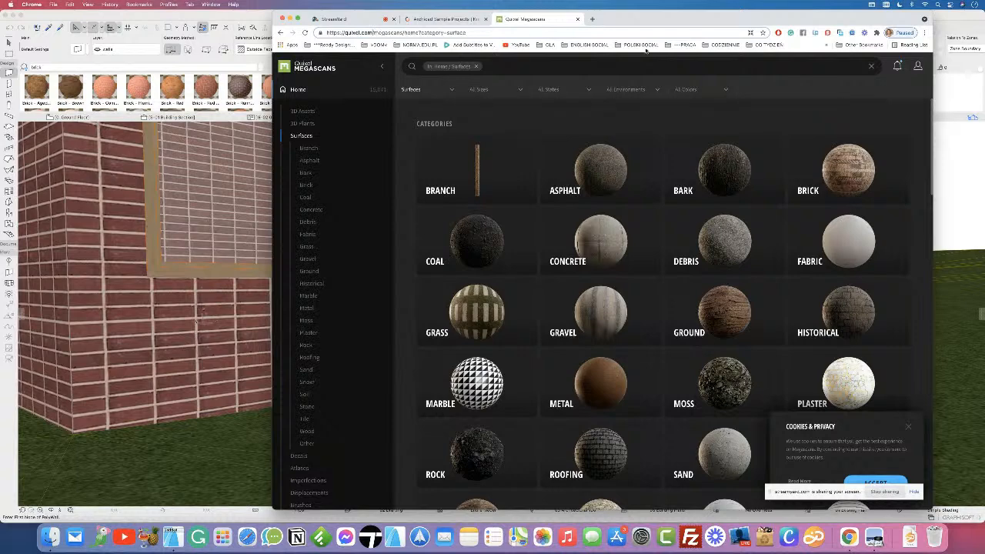
left_click(921, 69)
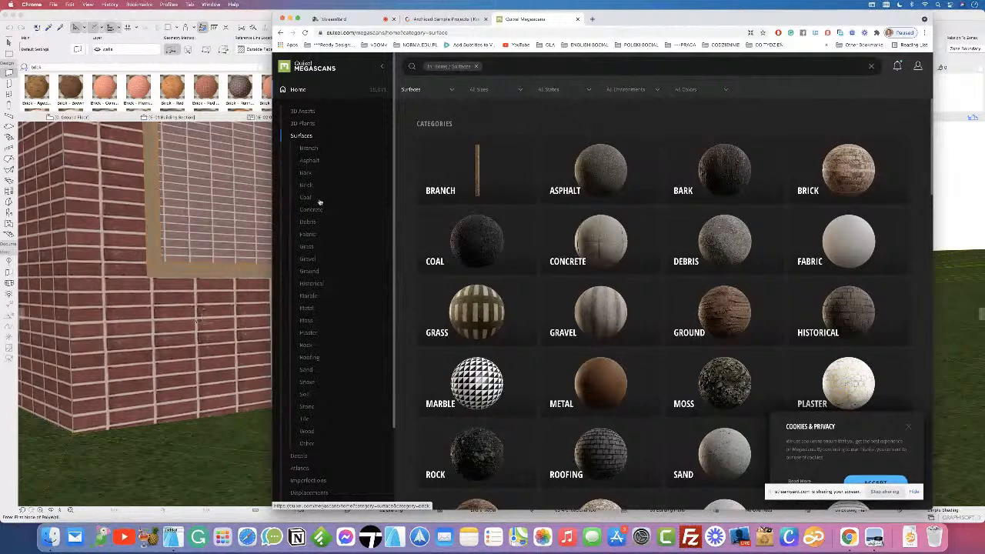
Step: Browse the Megascans brick surfaces and open the Red Brick Wall asset
scroll(323, 313, "down", 3)
scroll(320, 185, "up", 2)
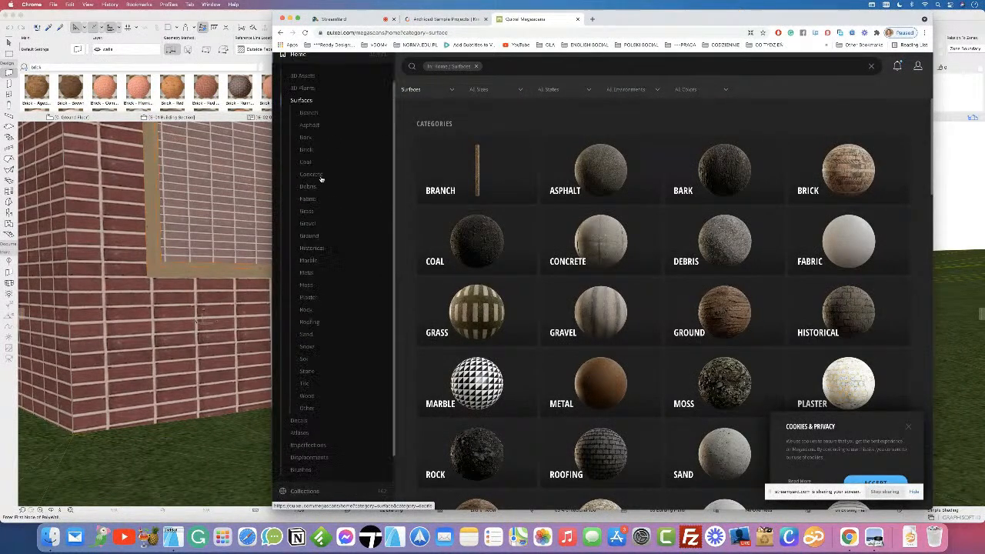
left_click(307, 150)
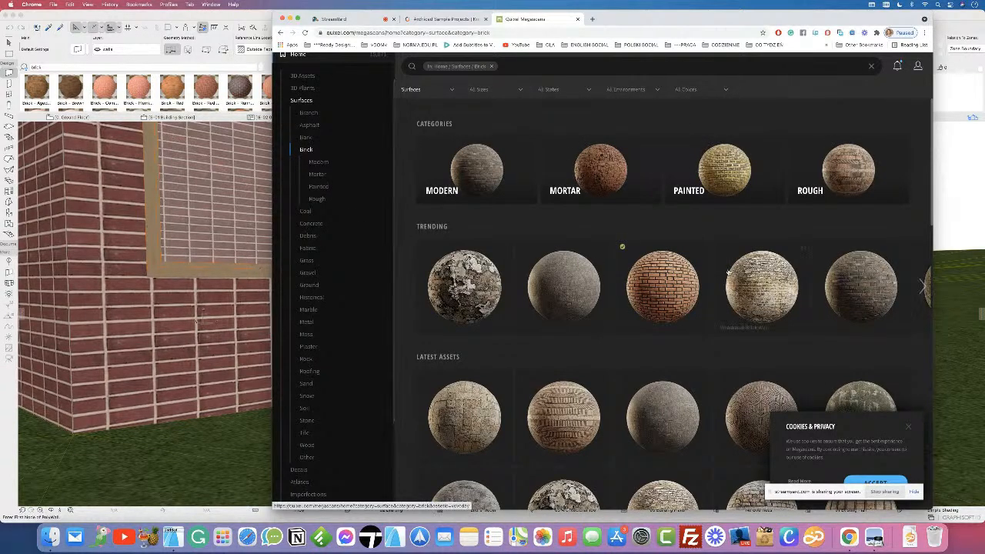
left_click(663, 292)
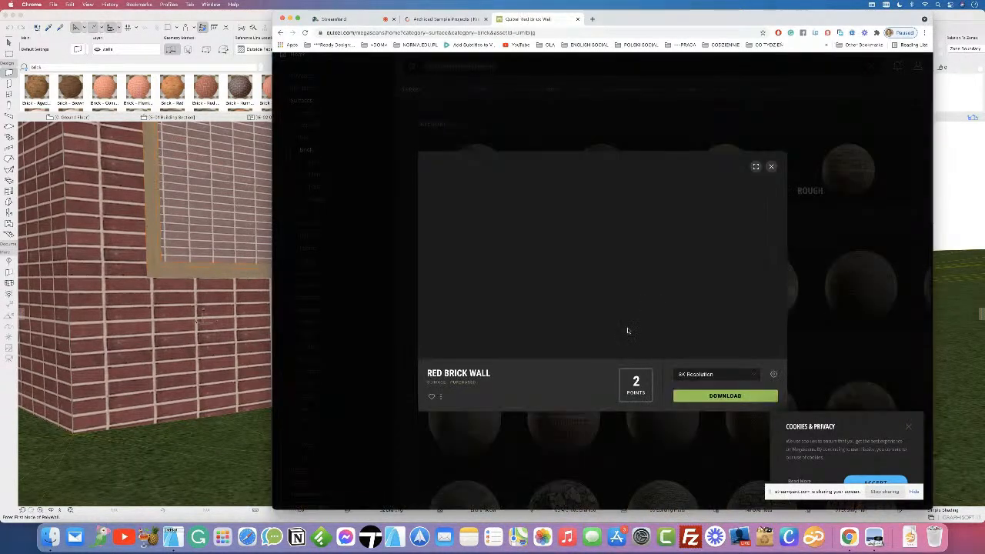
Step: Download the Red Brick Wall surface at 2K resolution and save the zip archive in Downloads
left_click(751, 376)
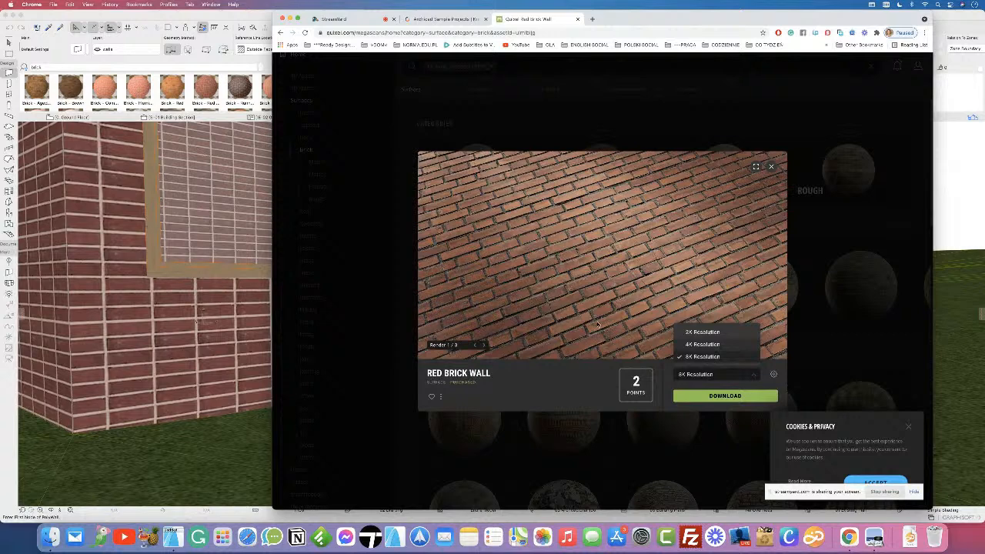
left_click(705, 332)
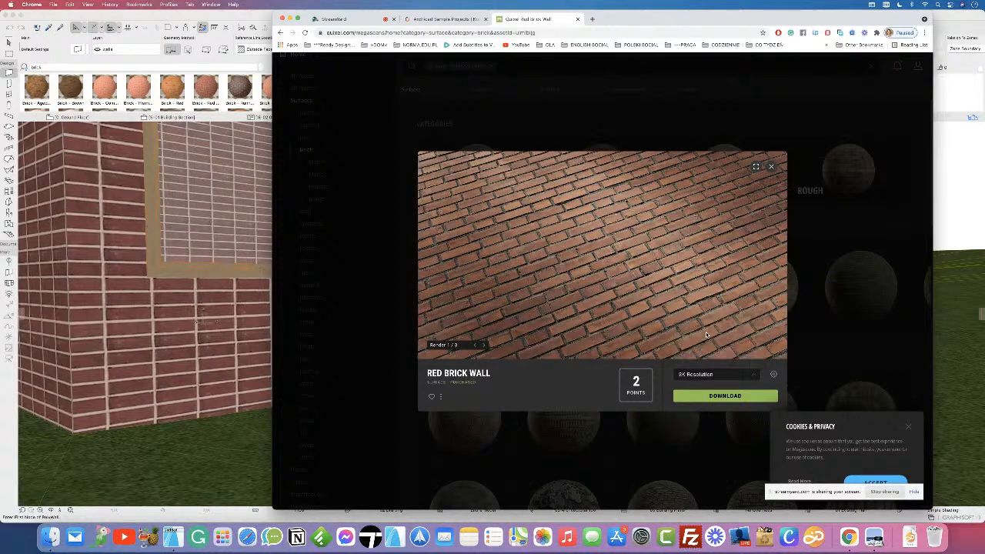
left_click(706, 376)
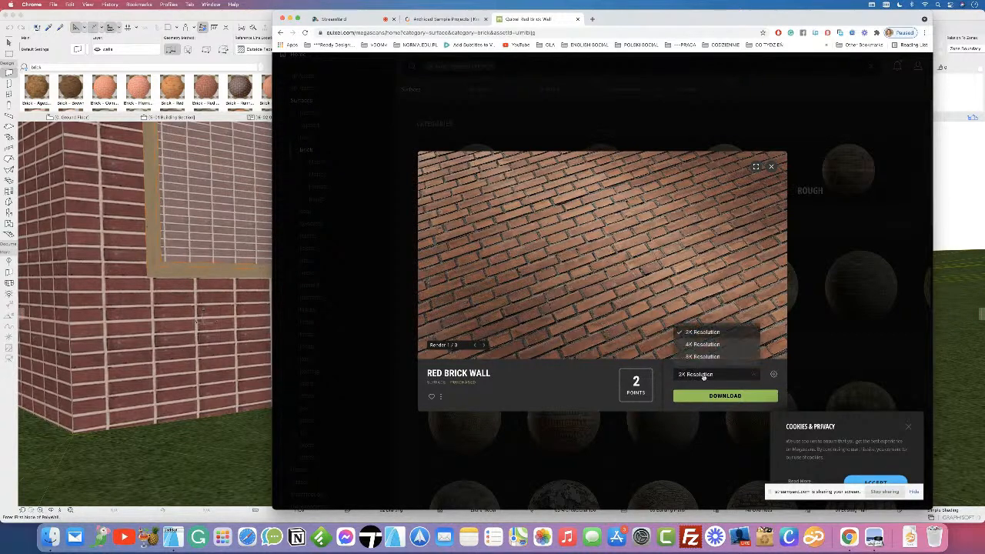
left_click(697, 333)
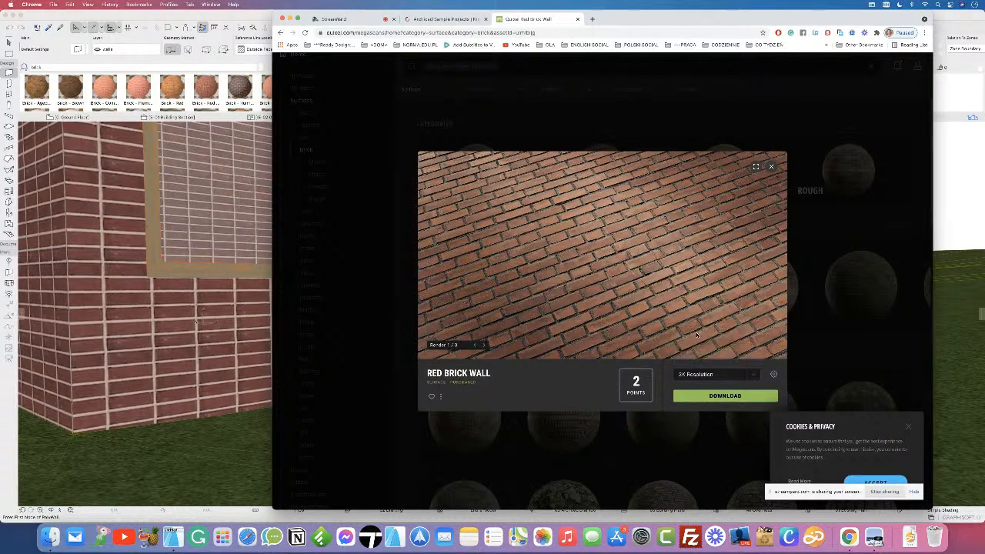
left_click(699, 376)
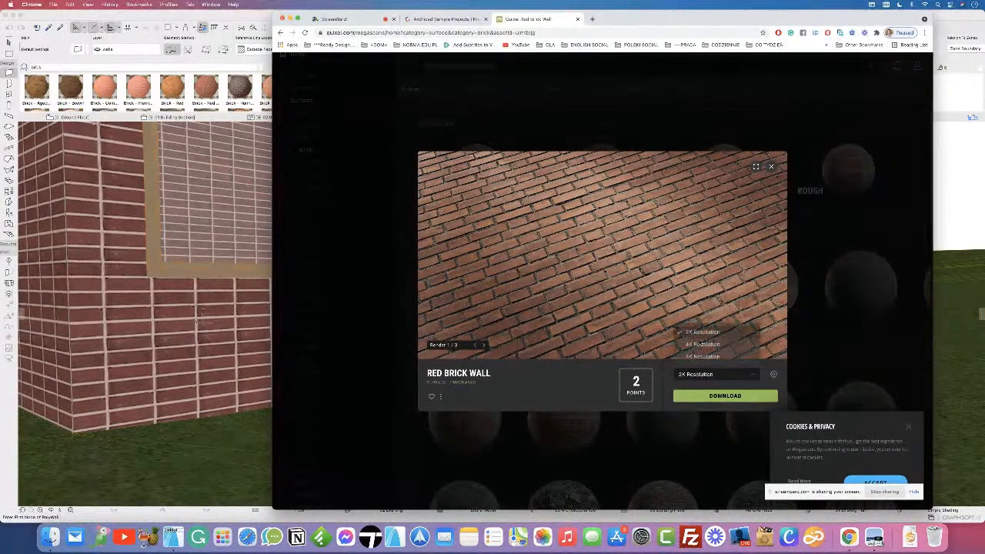
left_click(708, 397)
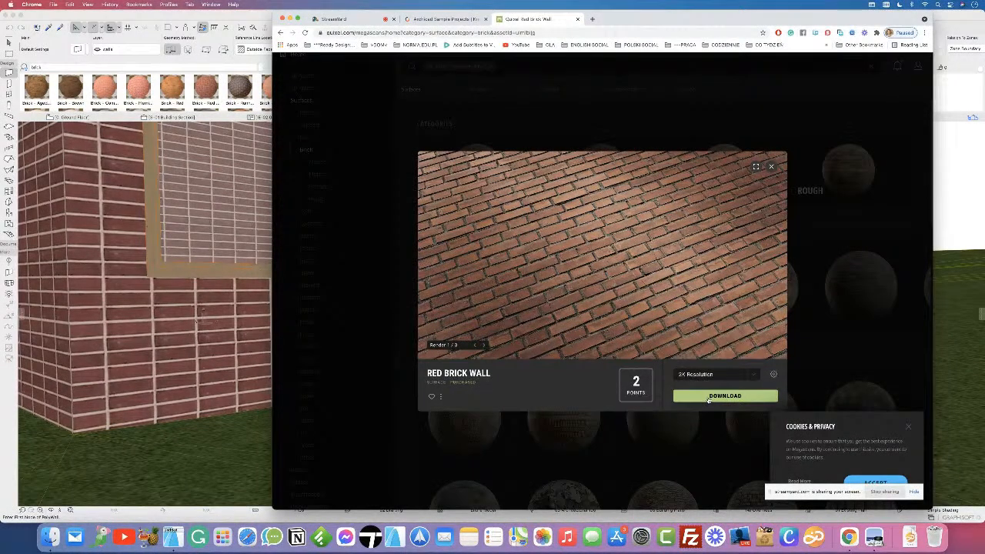
left_click(708, 397)
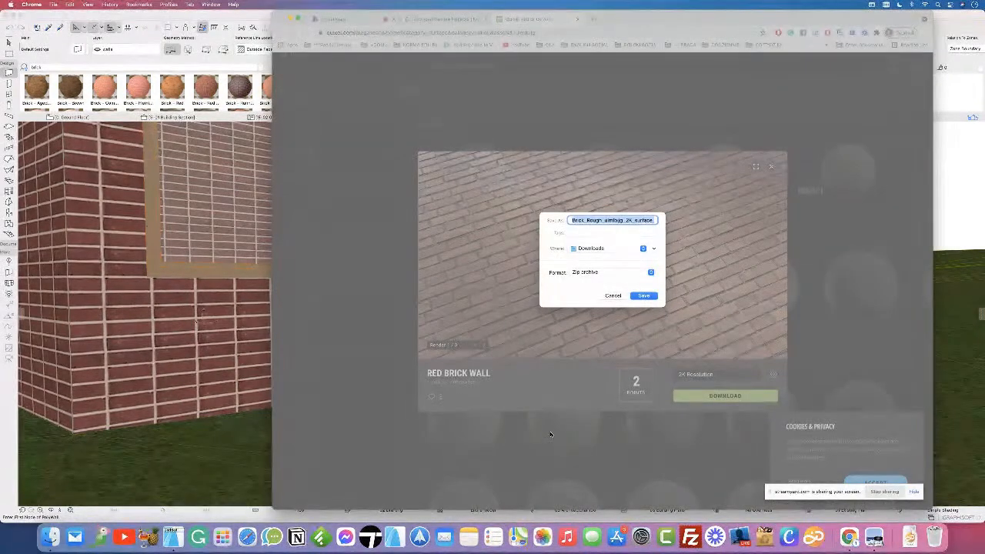
left_click(640, 295)
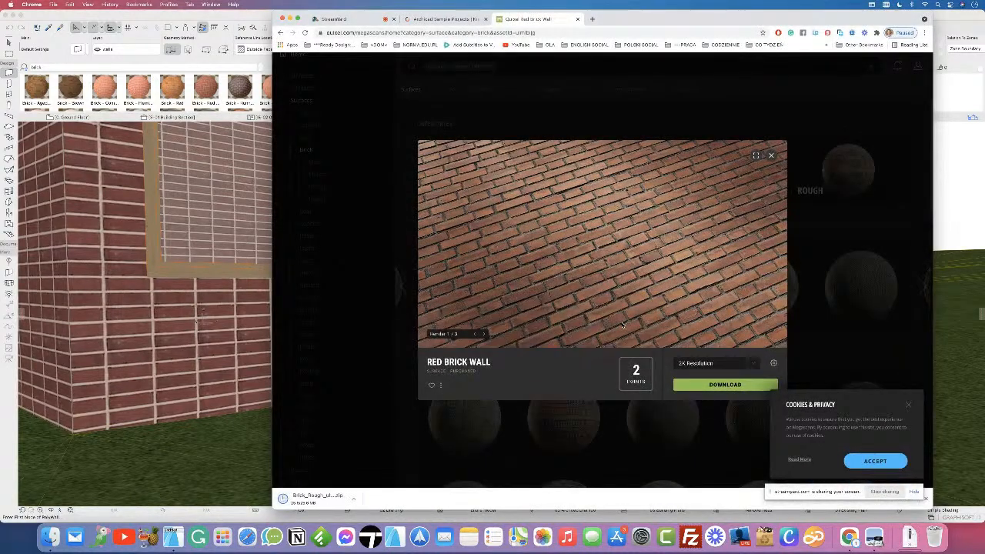
Step: Switch to Finder and preview the Wood_Plank 2K texture maps one by one, from Albedo through Normal to Roughness
left_click(204, 465)
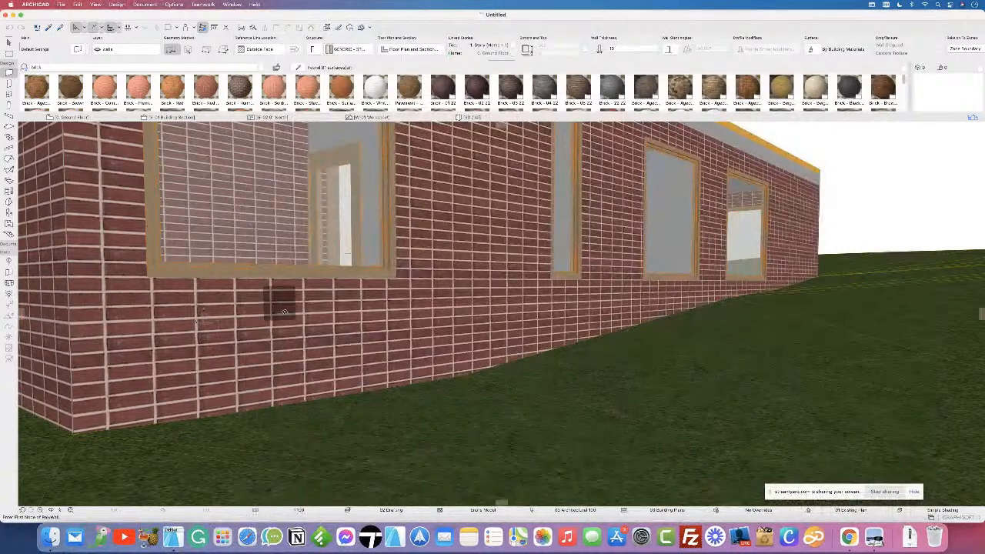
left_click(49, 536)
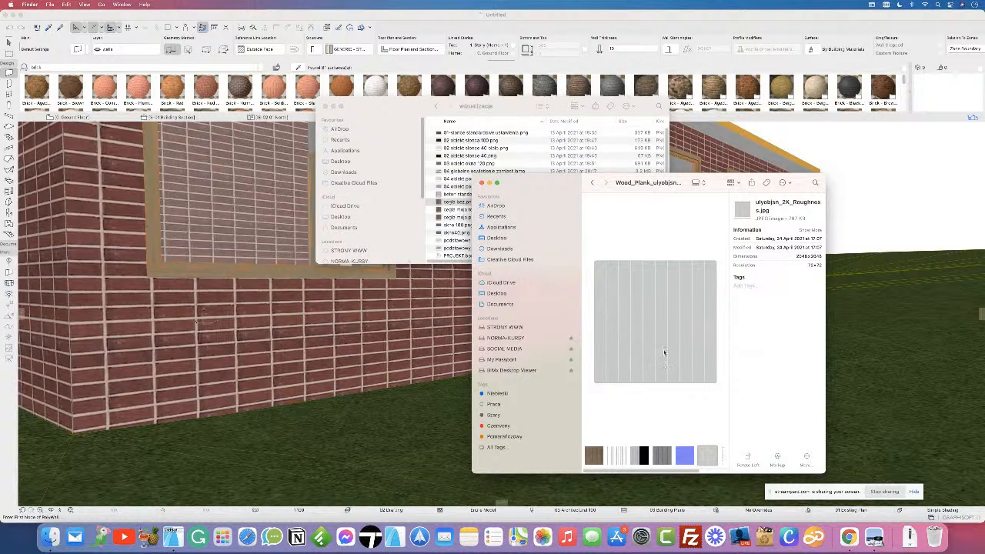
left_click(597, 455)
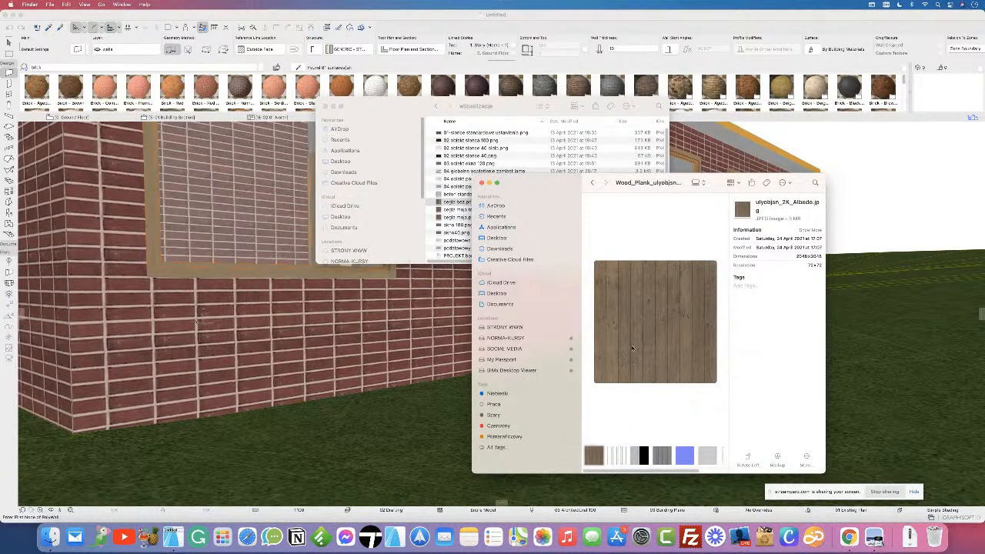
left_click(617, 455)
left_click(639, 456)
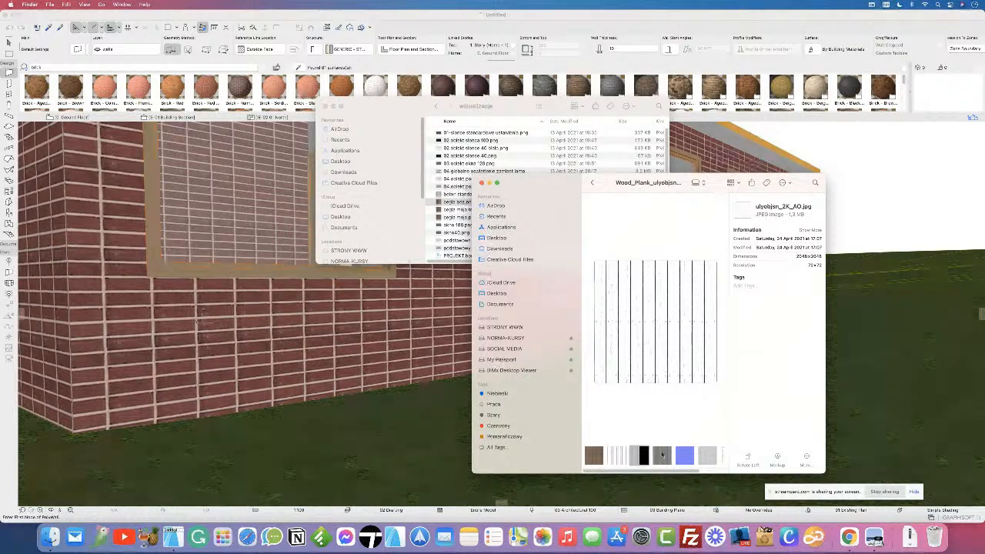
left_click(663, 455)
left_click(684, 455)
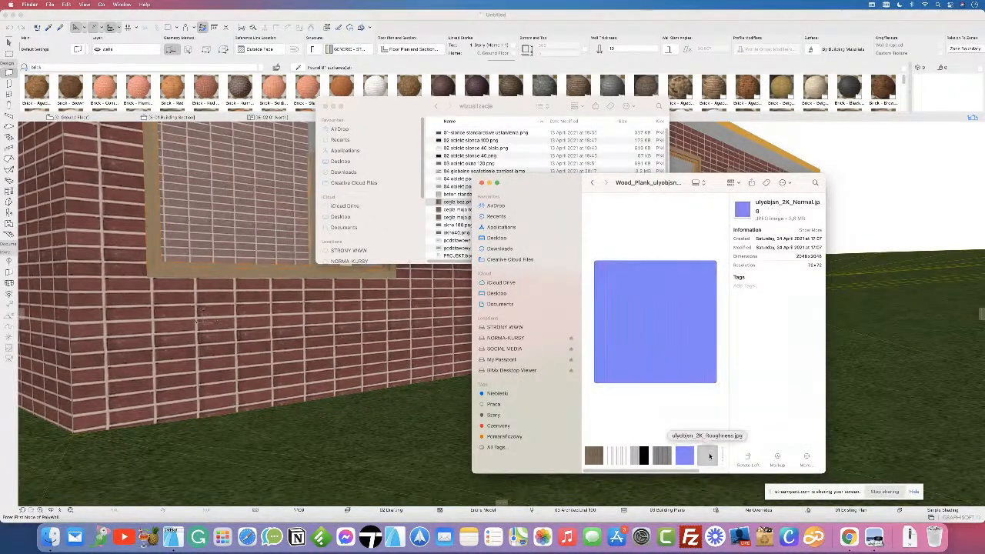
left_click(707, 455)
Step: Widen the Finder window and compare the wood plank's Albedo, Normal and Displacement maps at a larger size
left_click_drag(826, 449, 870, 445)
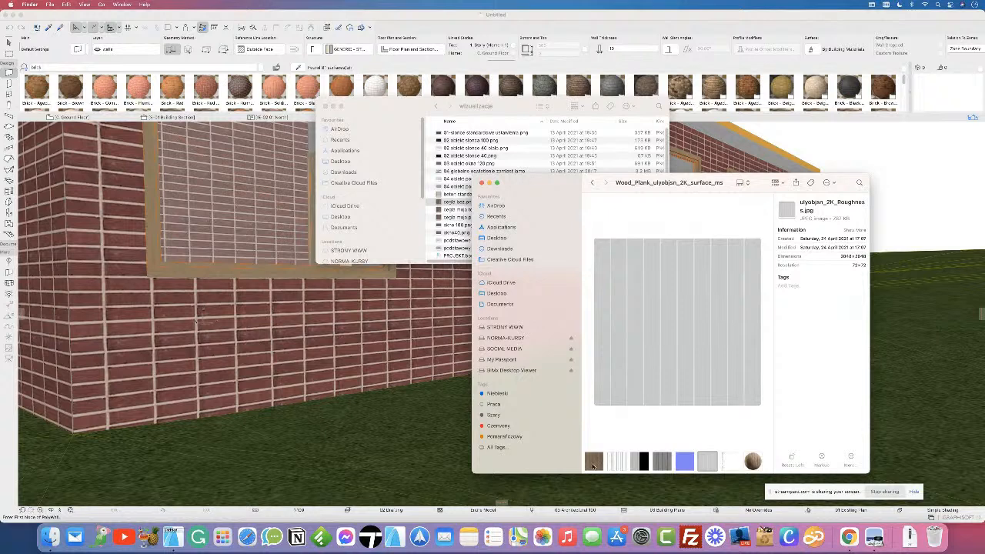
left_click(594, 461)
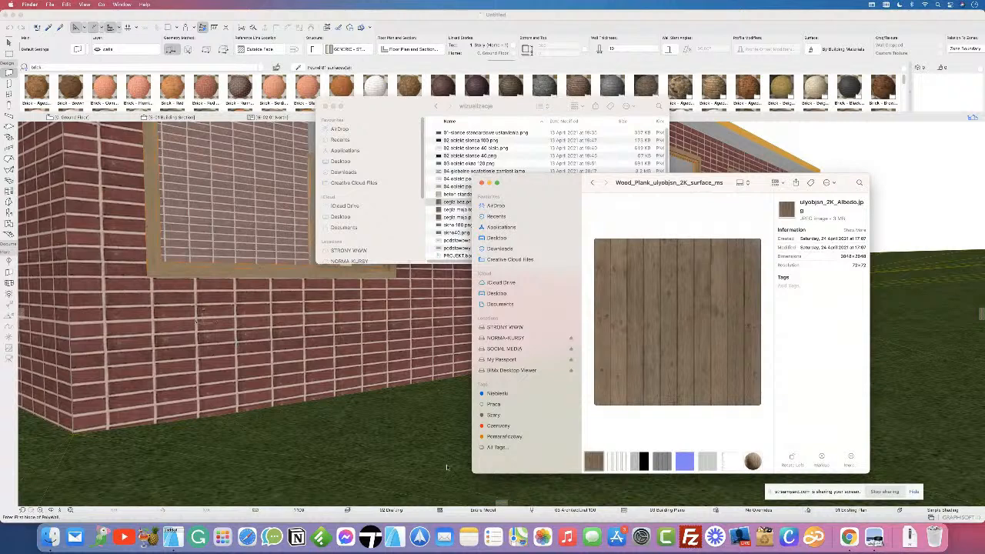
left_click(639, 462)
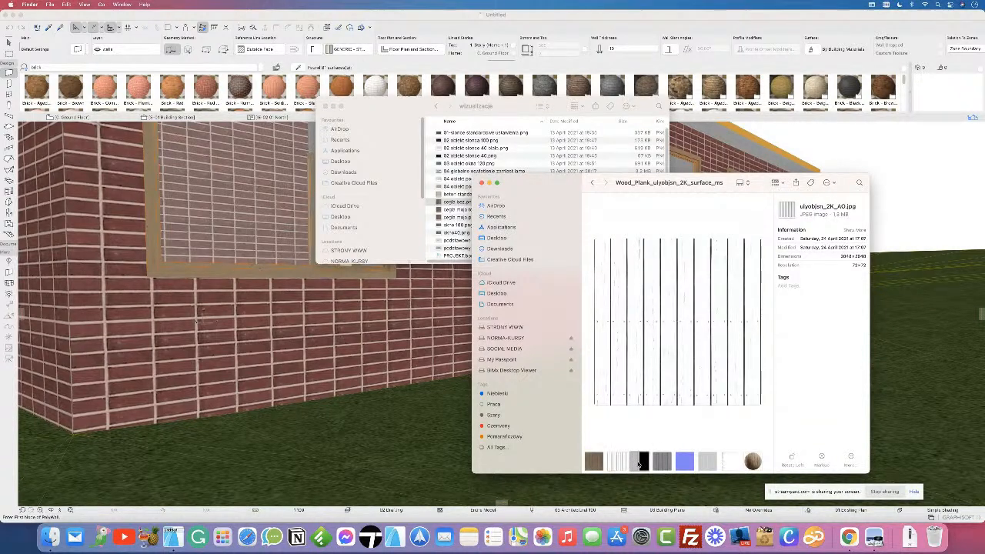
left_click(664, 461)
left_click(685, 462)
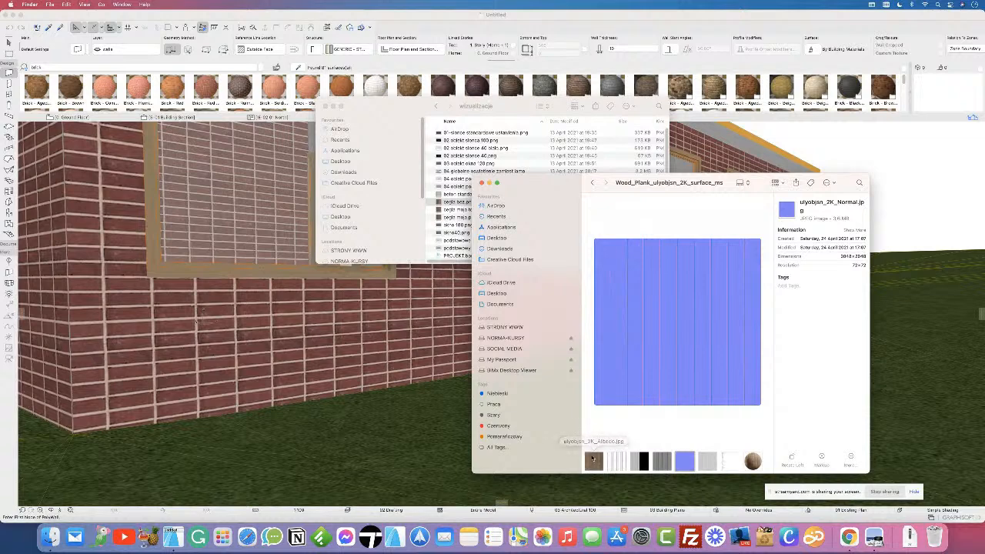
left_click(594, 460)
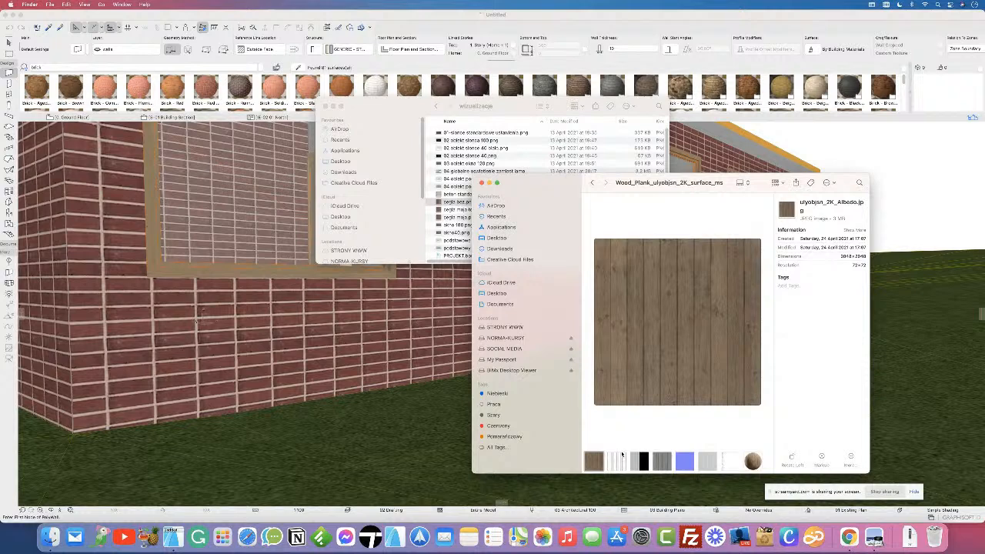
left_click(684, 460)
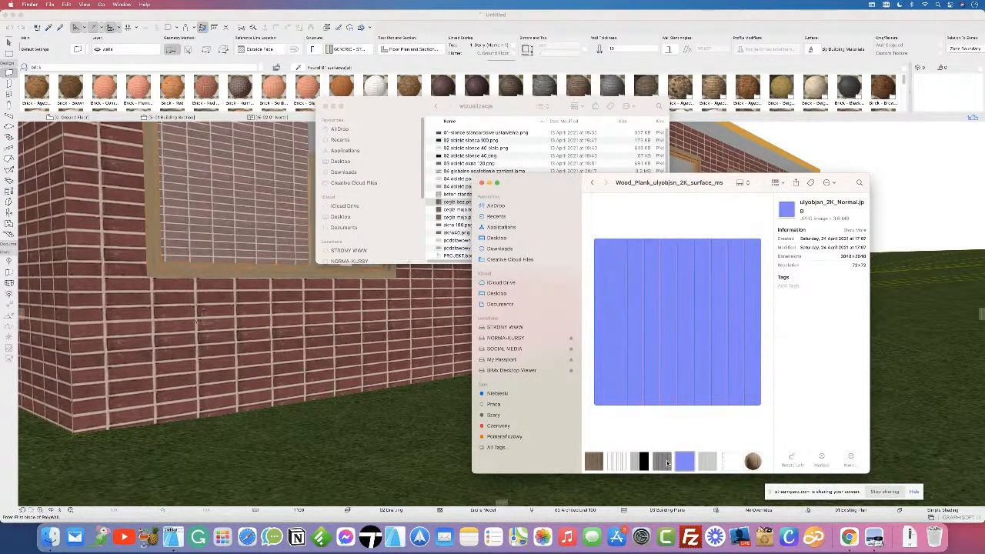
left_click(664, 461)
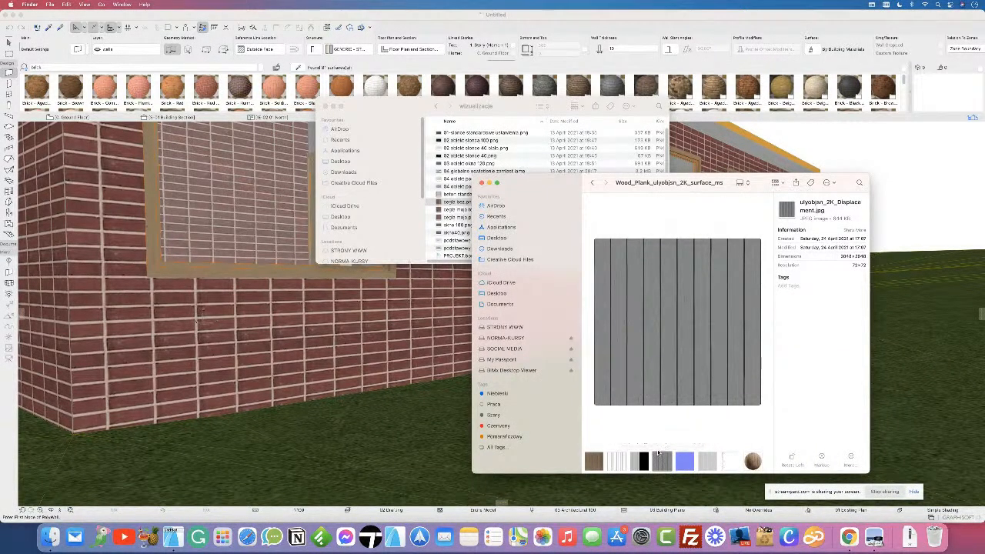
Step: Return to ARCHICAD, view the Surfaces attribute settings and dismiss them without changes
left_click(894, 171)
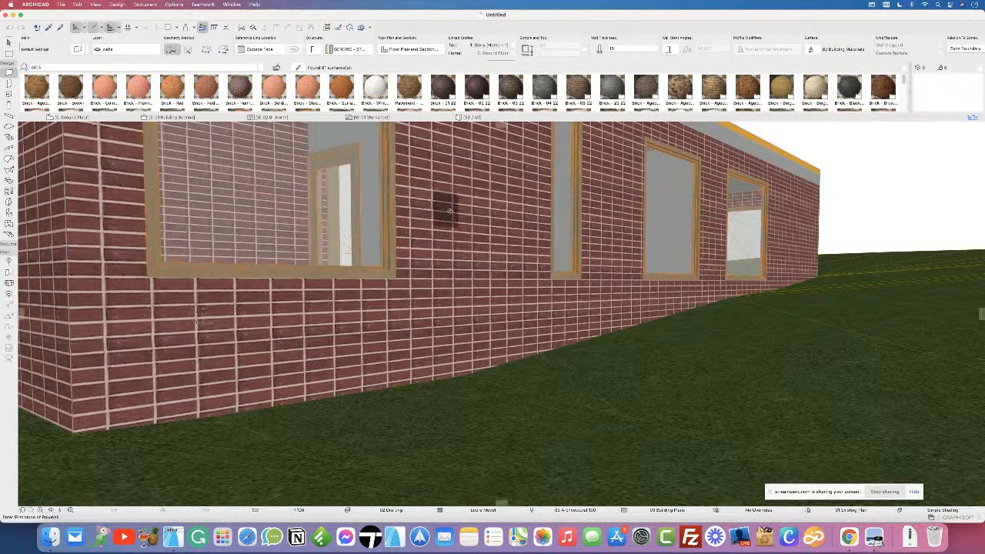
left_click(174, 5)
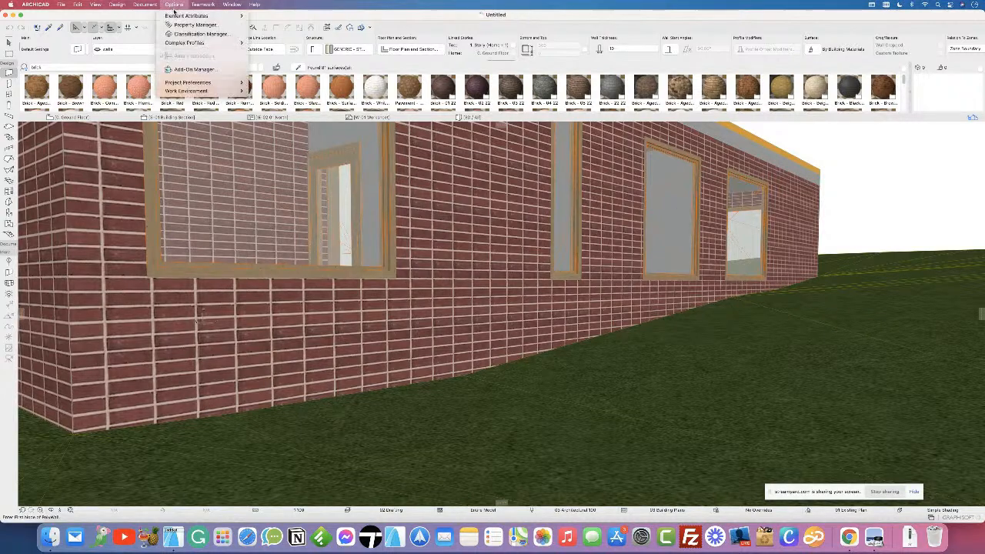
mouse_move(174, 16)
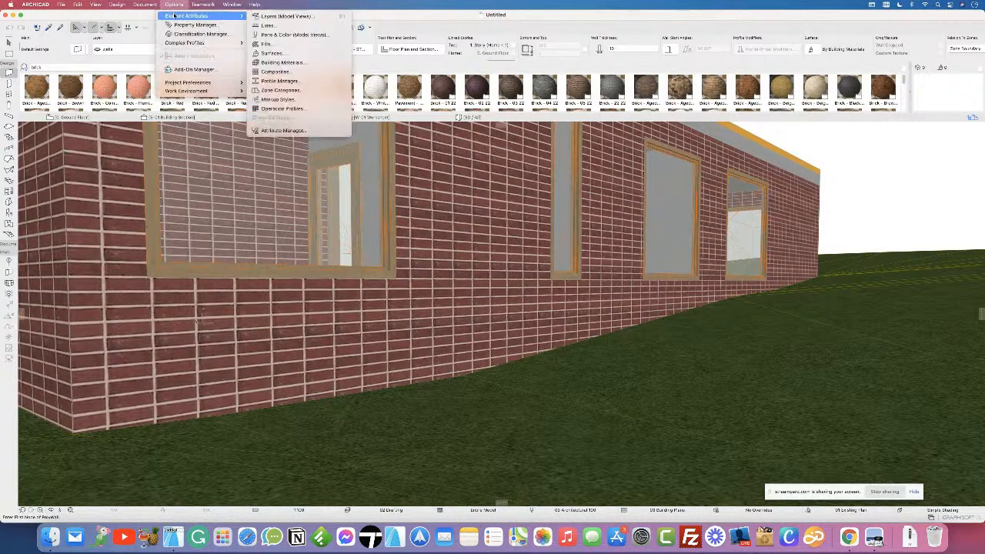
left_click(279, 56)
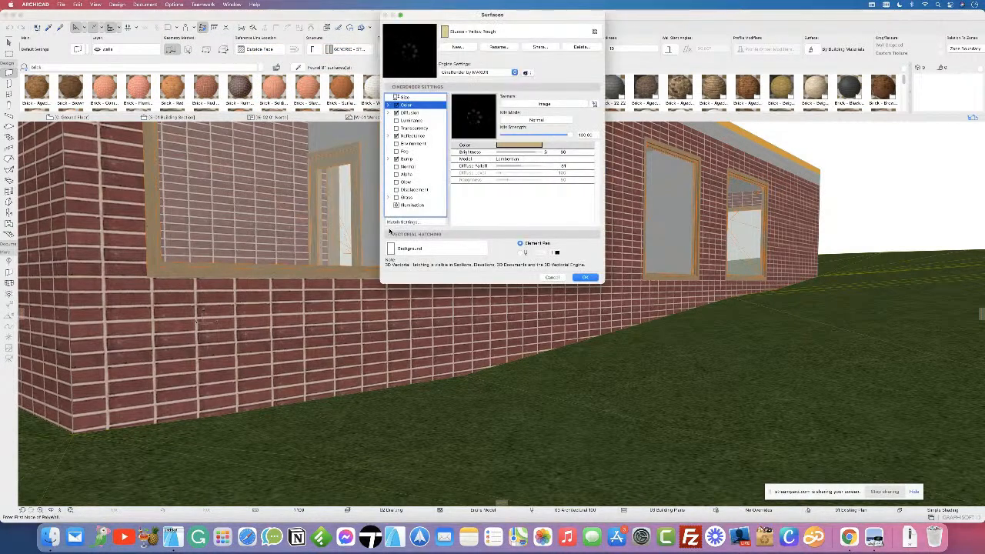
left_click(552, 277)
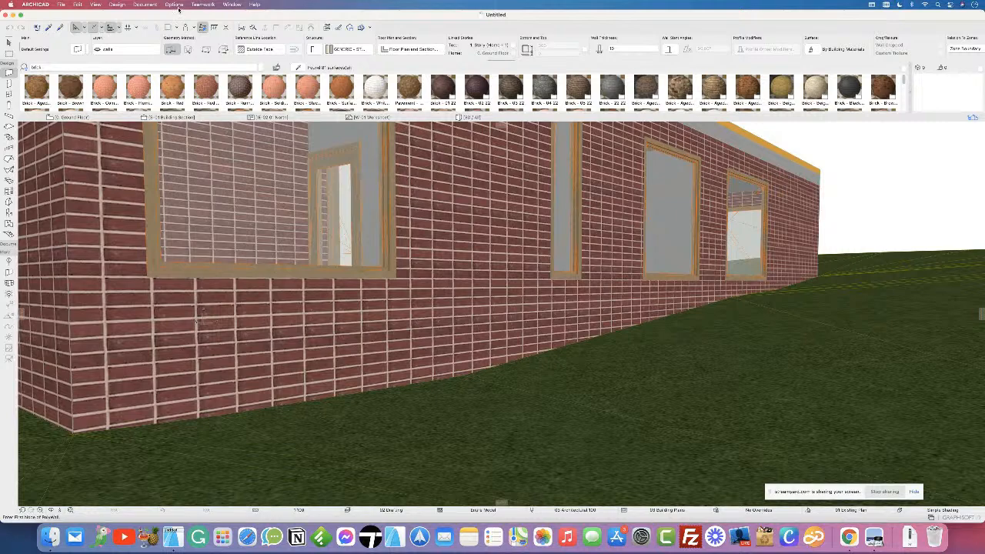
Step: Open the Surfaces attribute settings
left_click(175, 5)
mouse_move(177, 16)
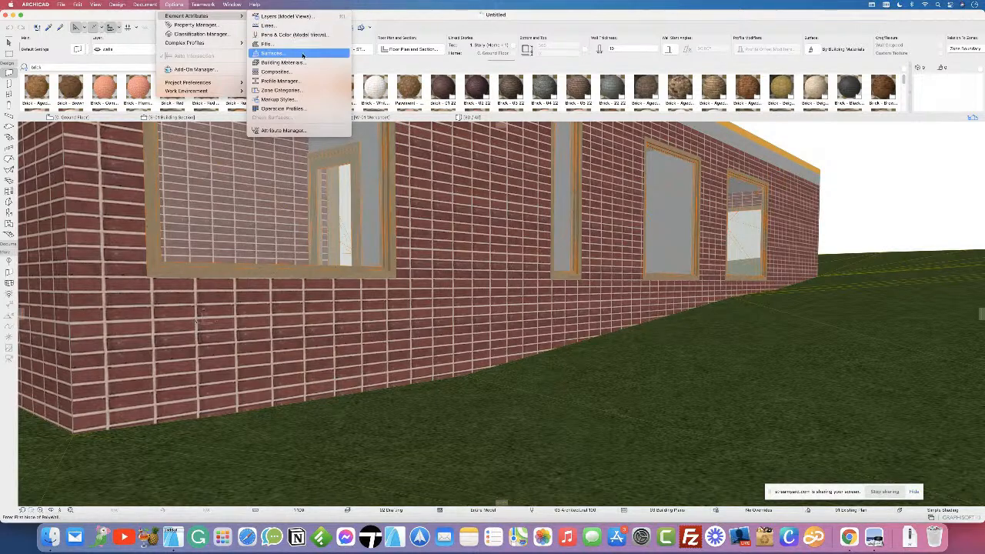
left_click(260, 19)
left_click(174, 4)
mouse_move(227, 16)
left_click(273, 54)
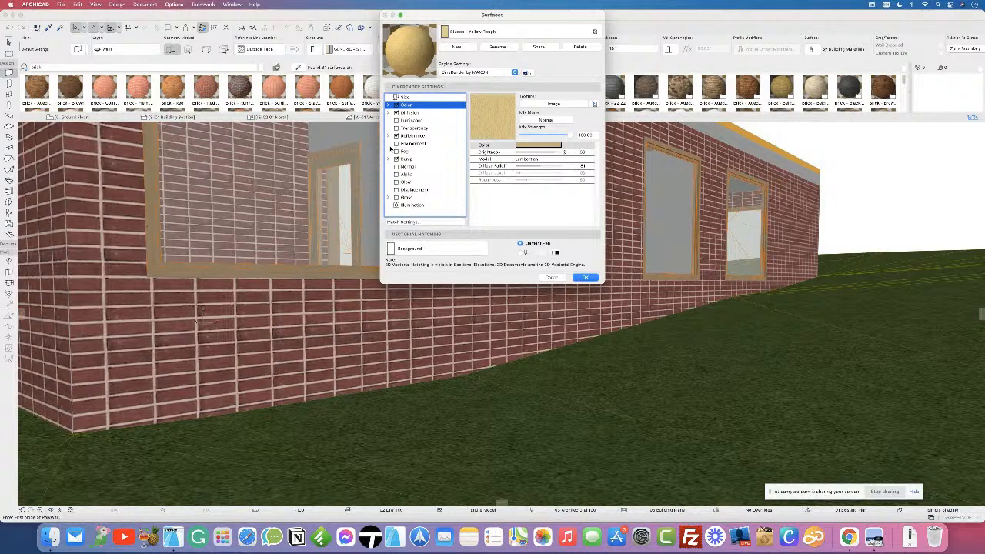
Step: View the stucco surface's Basic Engine settings and switch the engine back to CineRender by MAXON
left_click(477, 72)
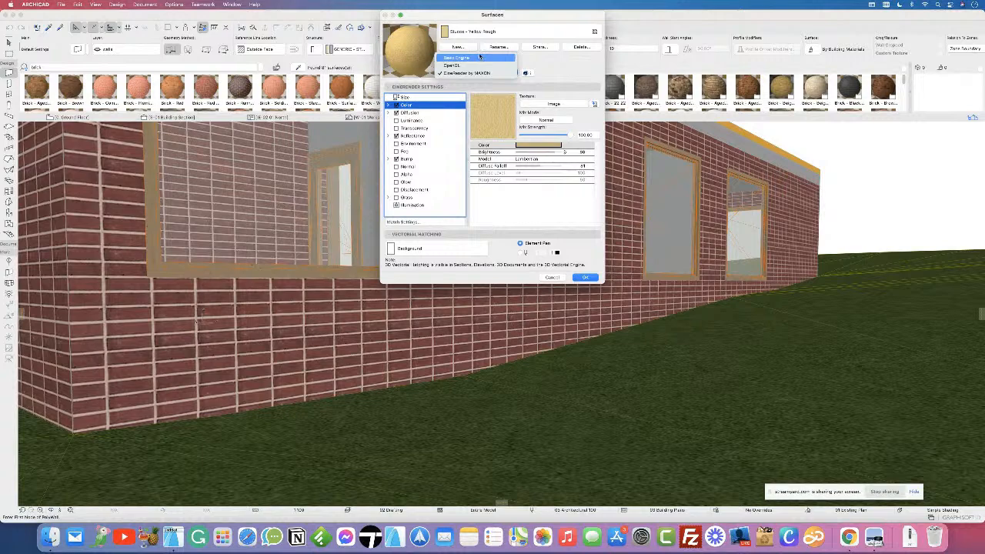
left_click(475, 59)
left_click_drag(508, 16, 604, 81)
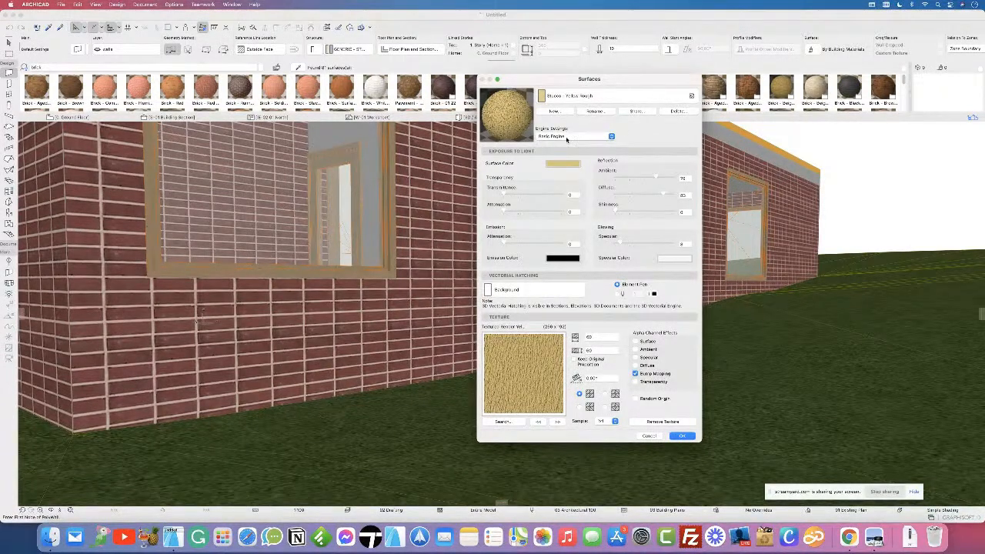
left_click(567, 137)
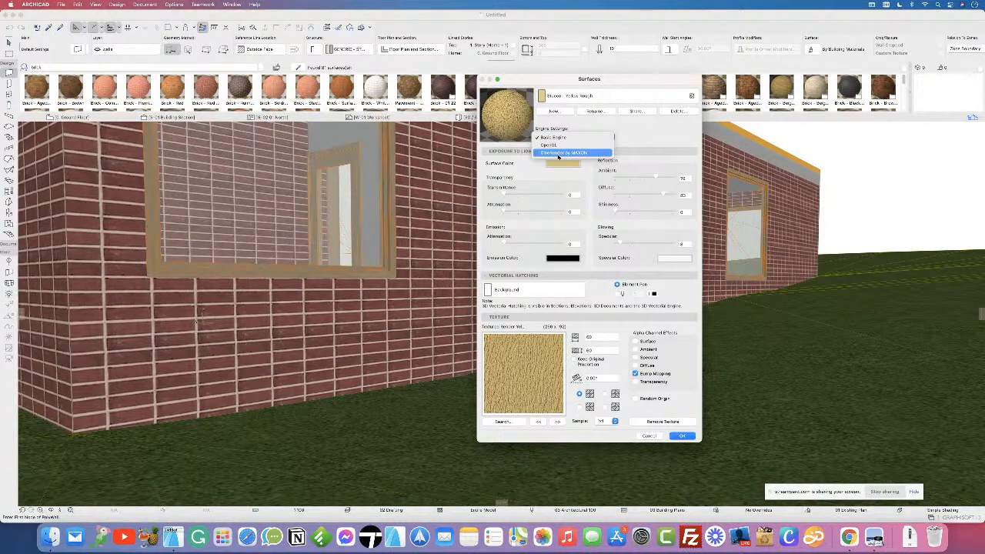
left_click(560, 153)
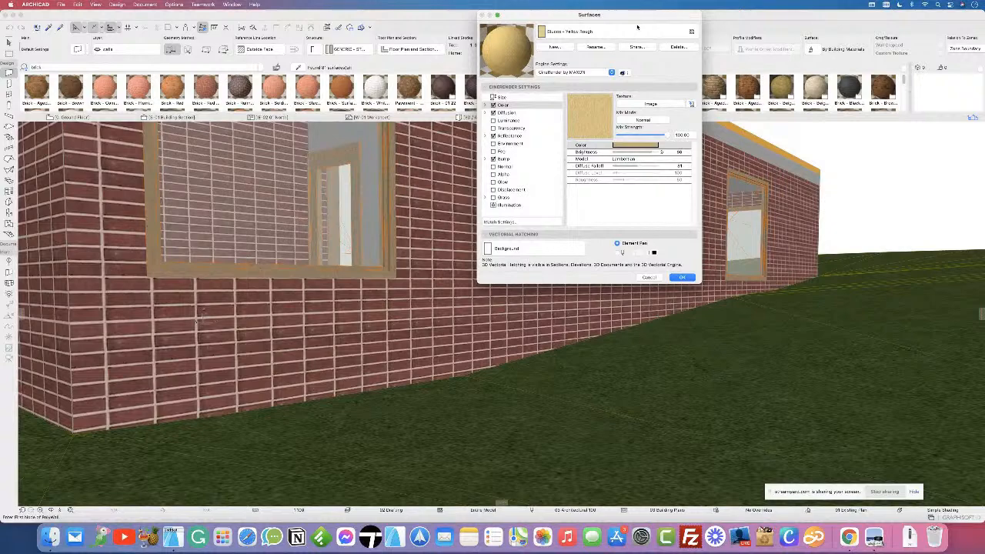
left_click_drag(646, 17, 613, 139)
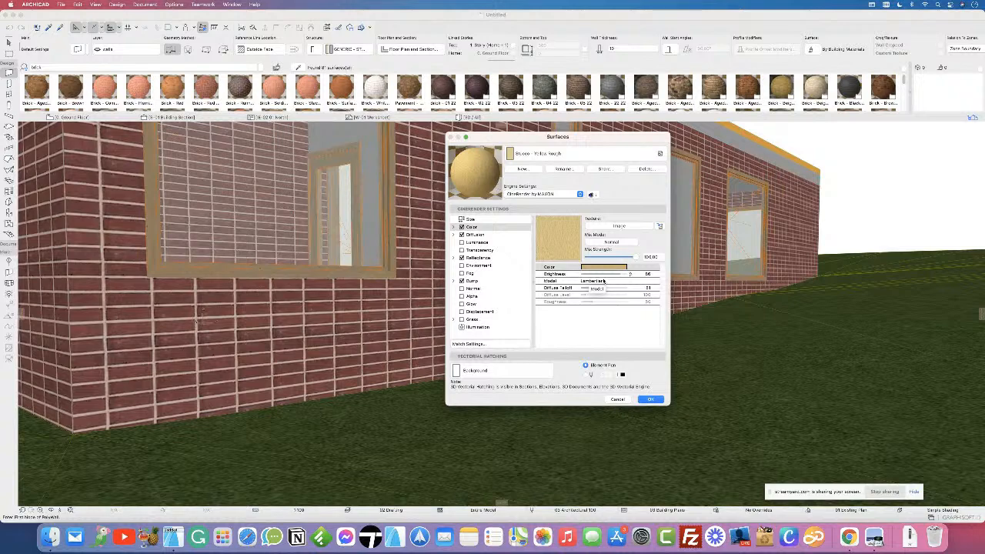
Step: Choose the Brick - Stack Bond surface and start adding an image from Downloads as its Color texture
left_click(659, 154)
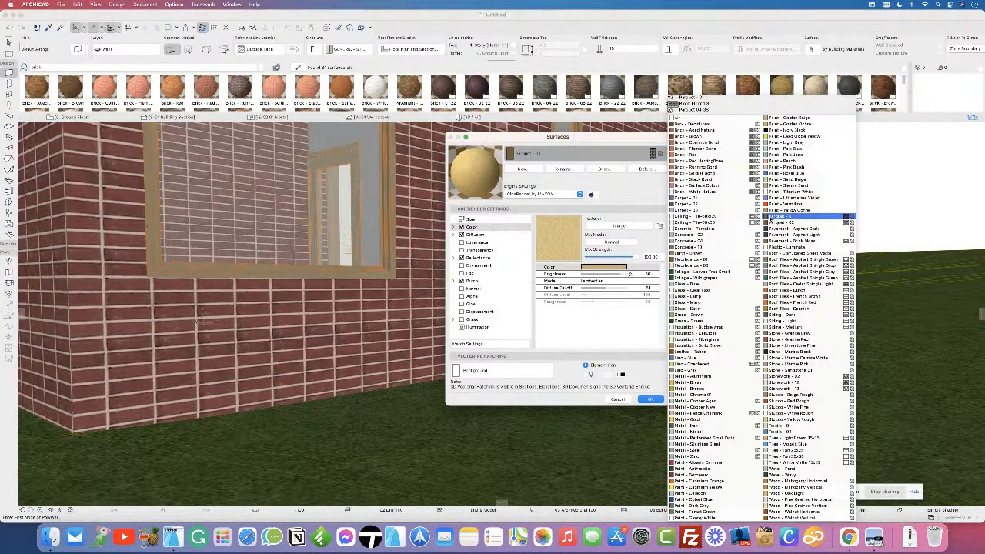
left_click(722, 180)
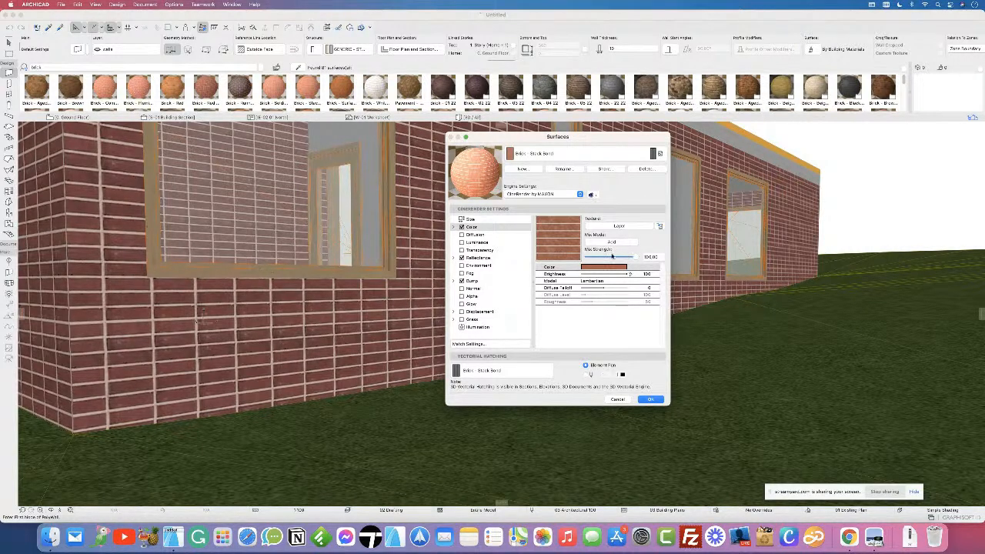
left_click(485, 228)
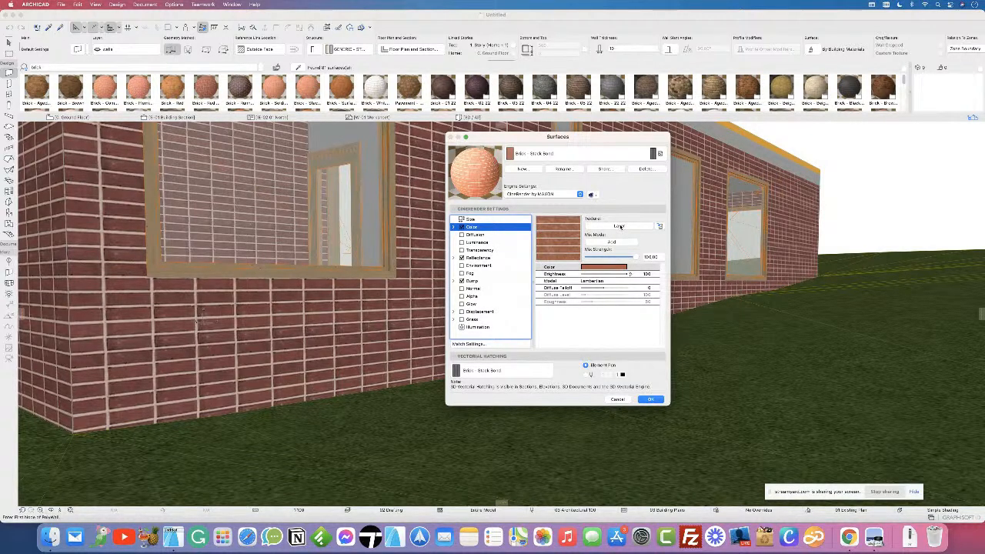
left_click(622, 226)
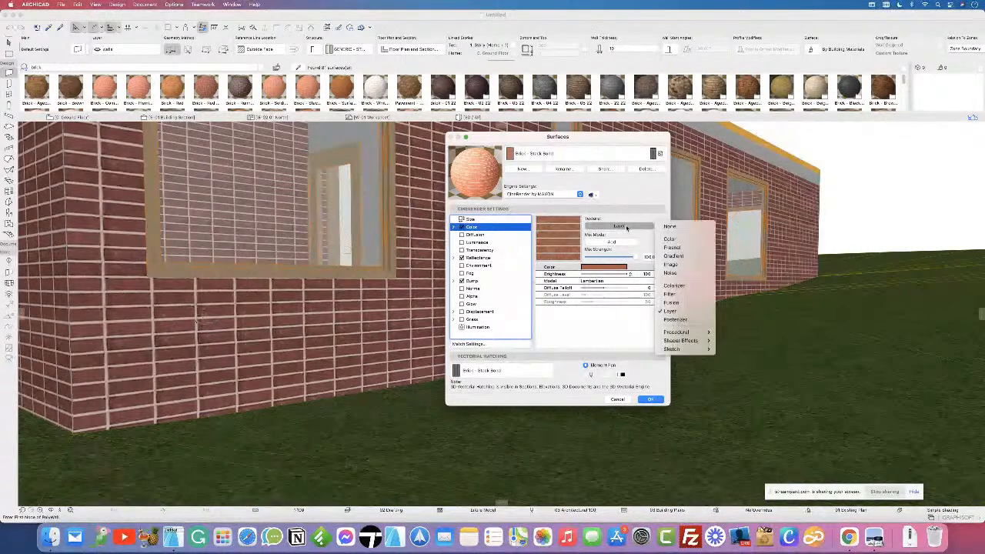
left_click(681, 267)
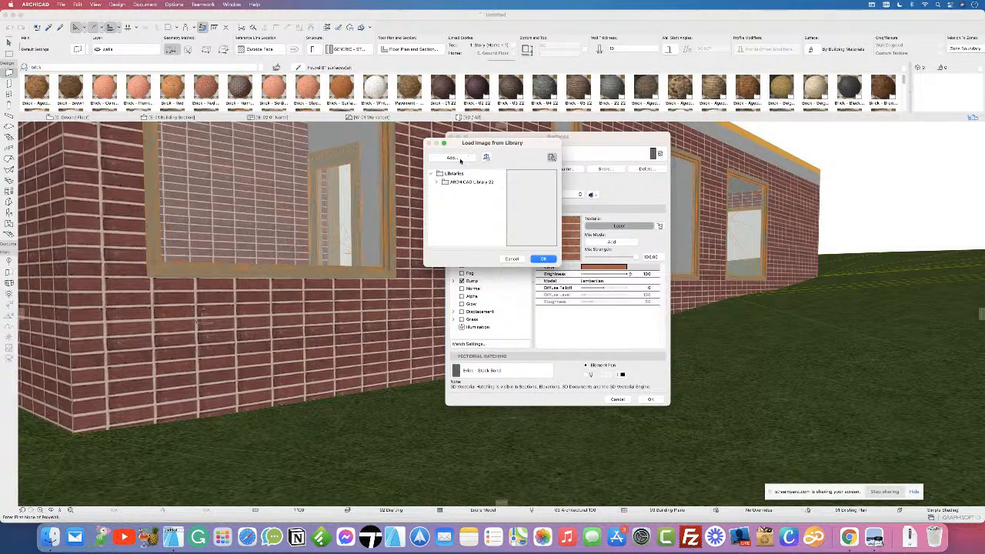
left_click(461, 159)
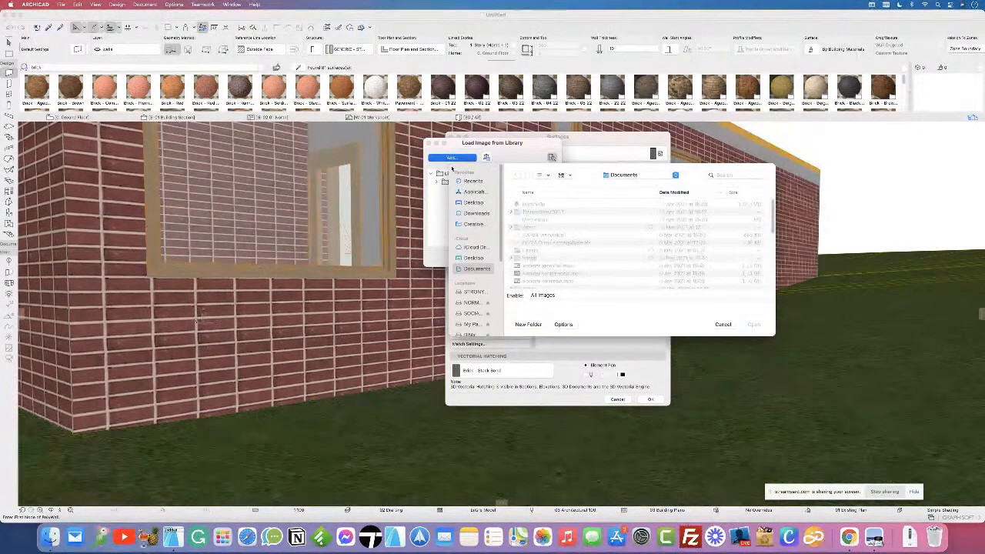
left_click(476, 213)
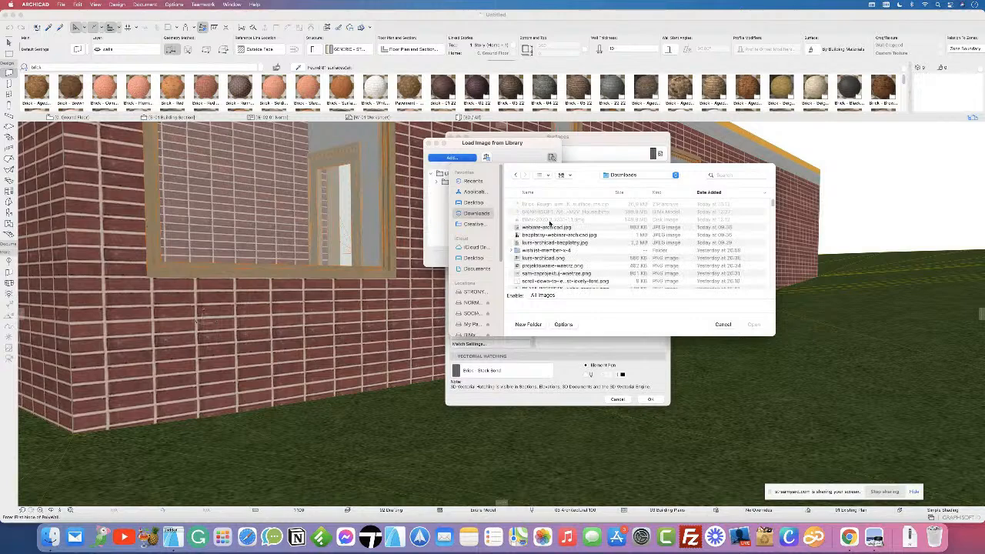
Step: Switch to Finder, extract the Brick_Rough 2K surface zip archive in Downloads and close the Finder window
left_click(51, 533)
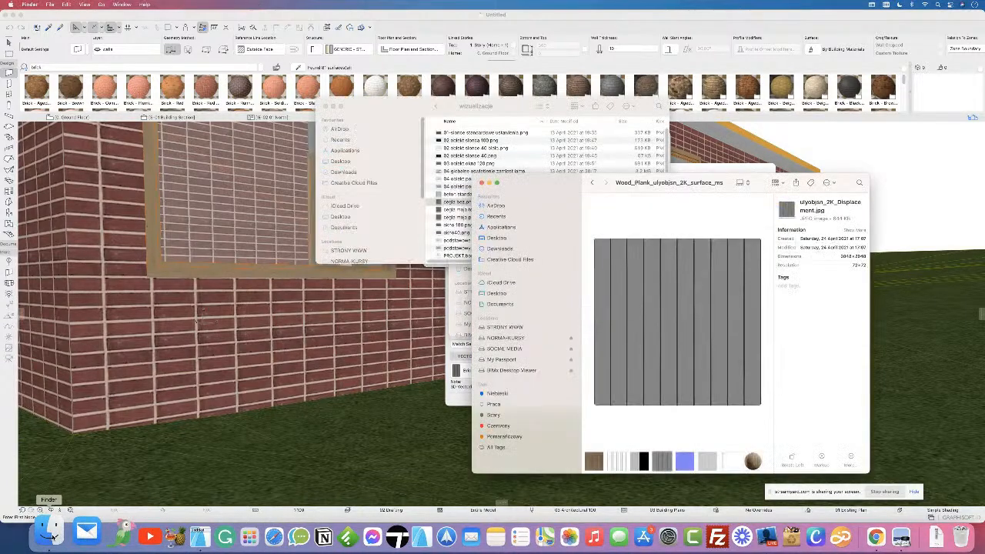
left_click(500, 248)
scroll(638, 207, "up", 5)
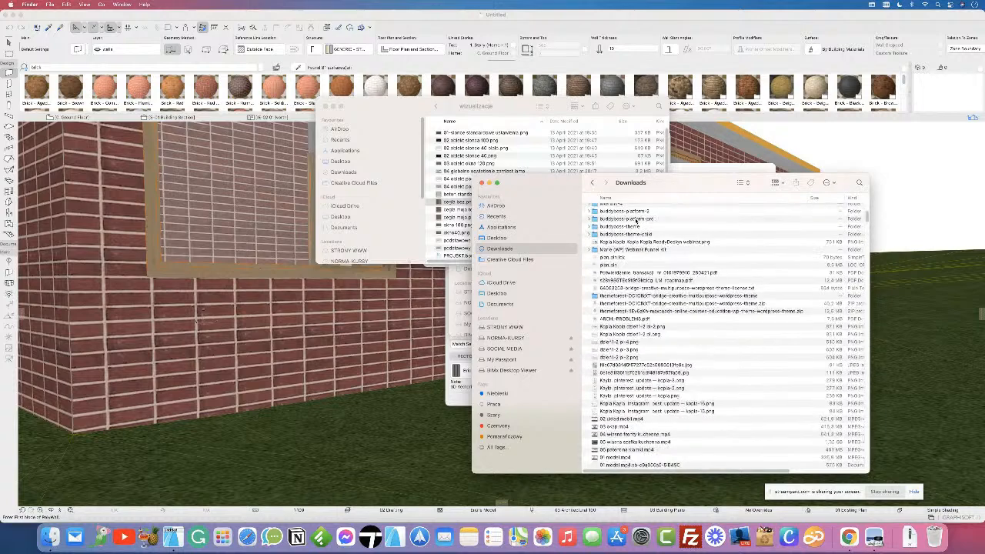
left_click(636, 210)
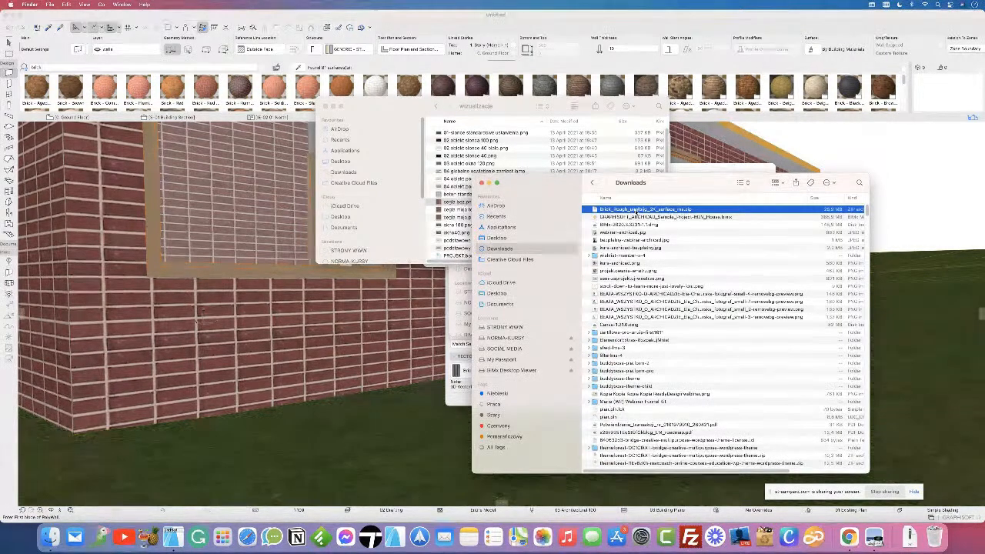
double_click(635, 209)
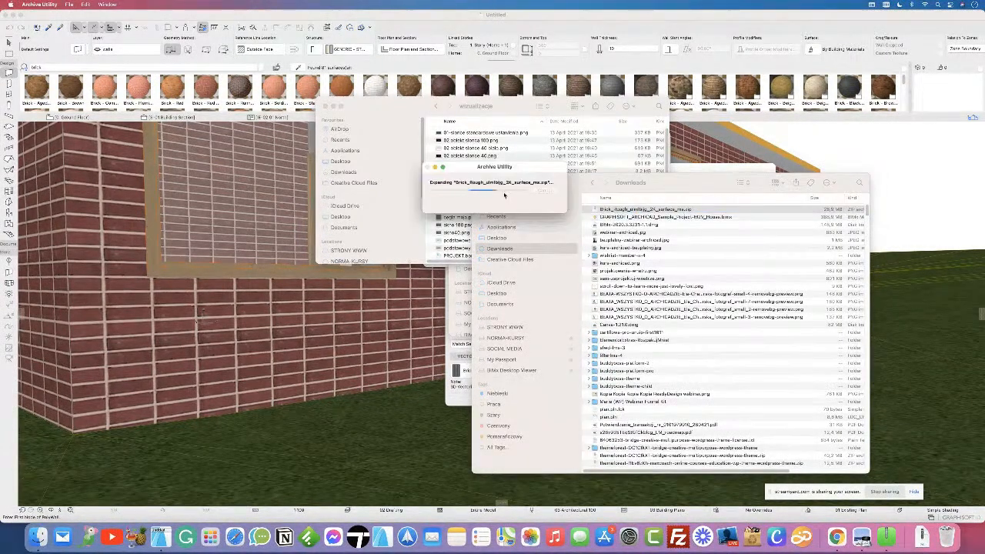
left_click(482, 183)
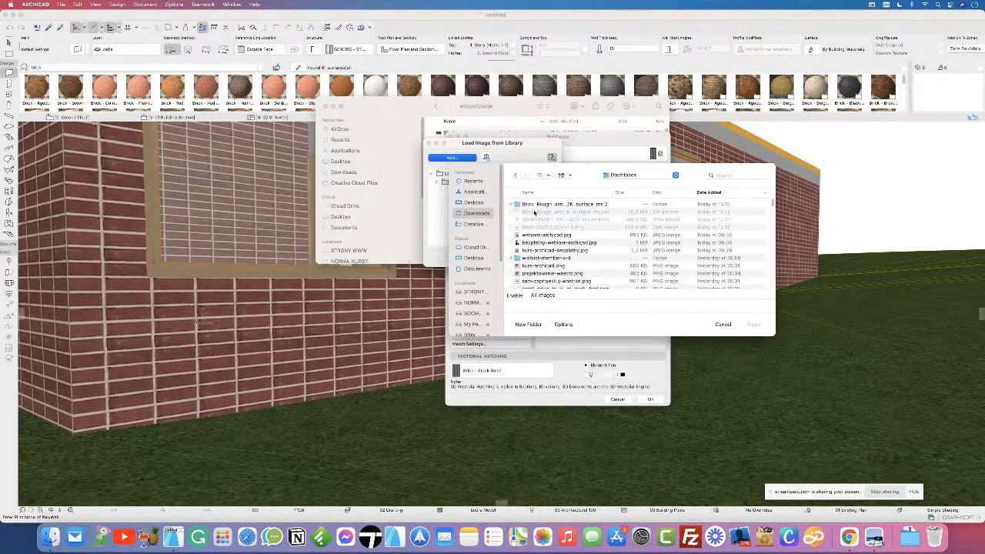
Step: Load the 2K Albedo JPEG from the extracted Brick_Rough folder as the Color channel's image texture
left_click(554, 205)
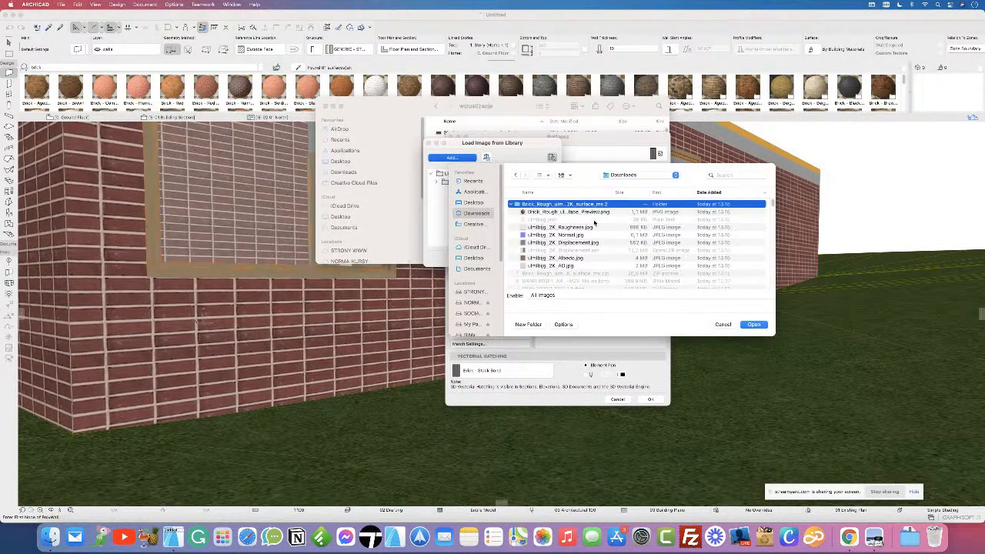
left_click(560, 260)
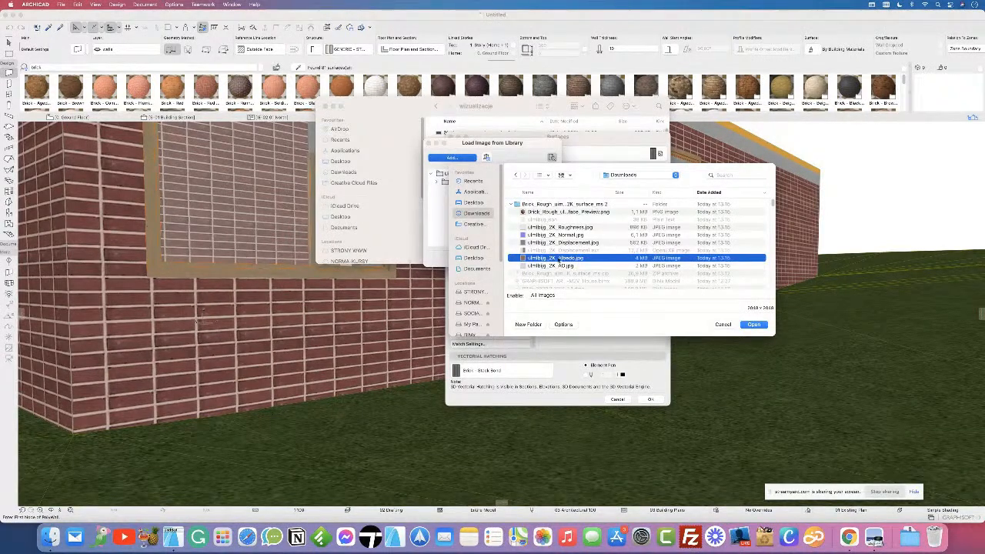
left_click(756, 325)
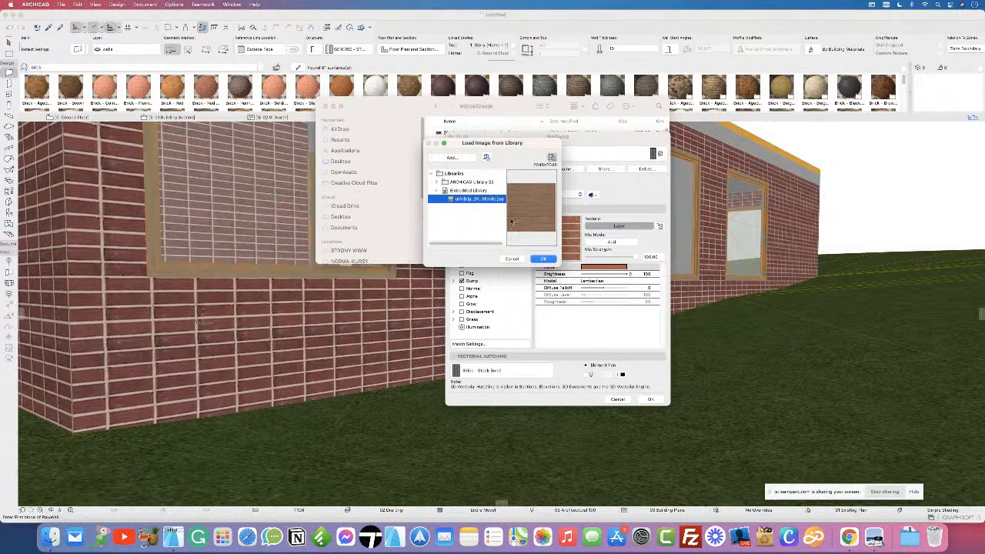
left_click(545, 259)
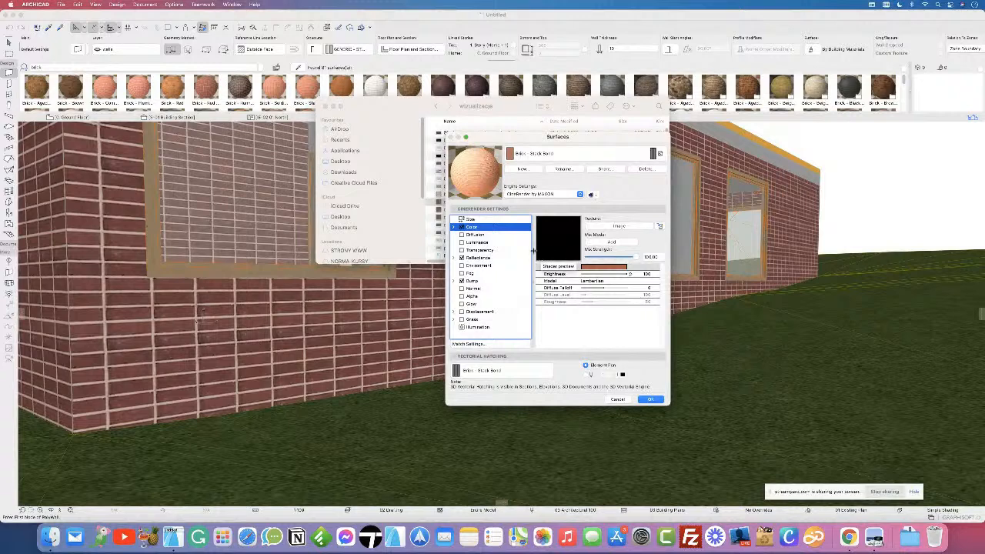
Step: Open the surface's Size settings, and view the Brick_Rough Albedo image from Downloads in Preview through a new Finder window
left_click(473, 219)
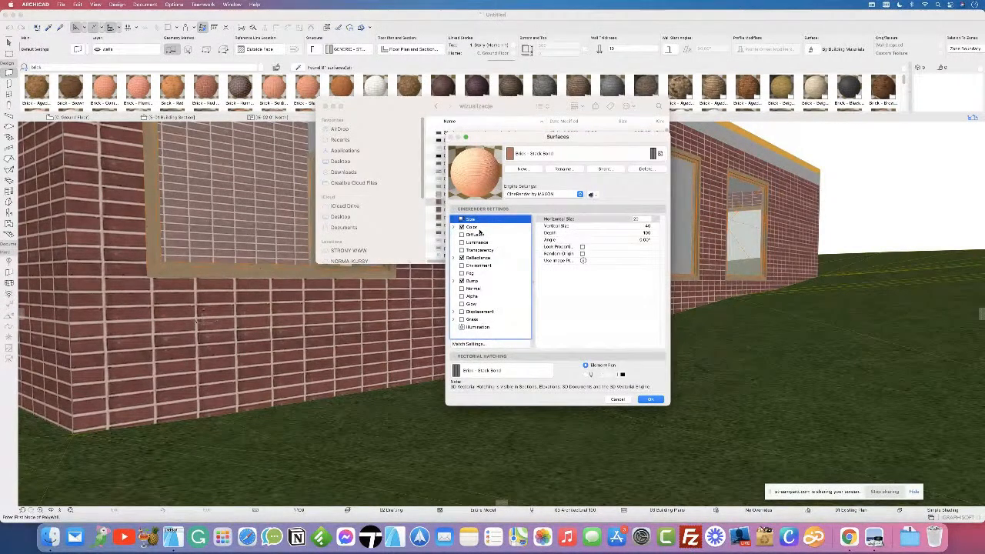
left_click(50, 539)
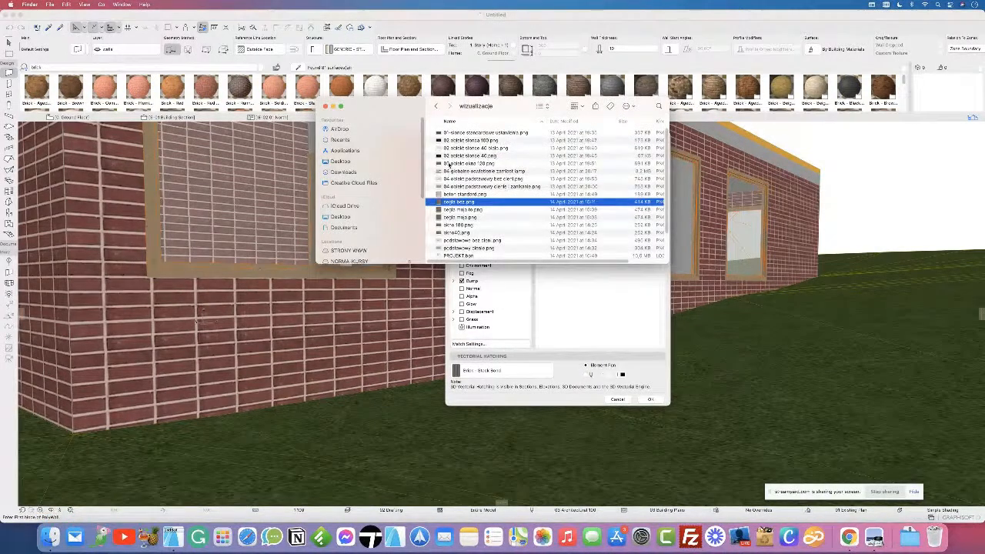
right_click(50, 539)
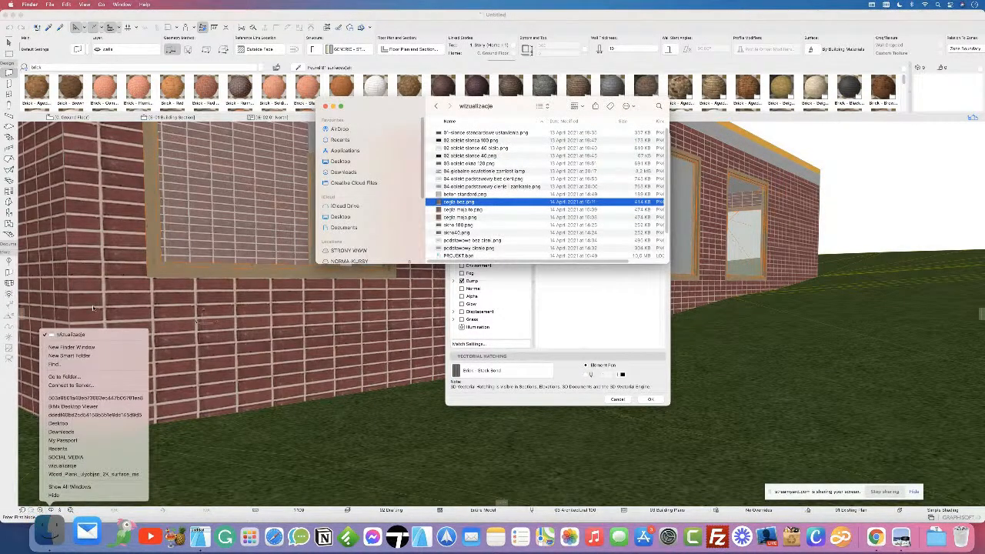
left_click(85, 347)
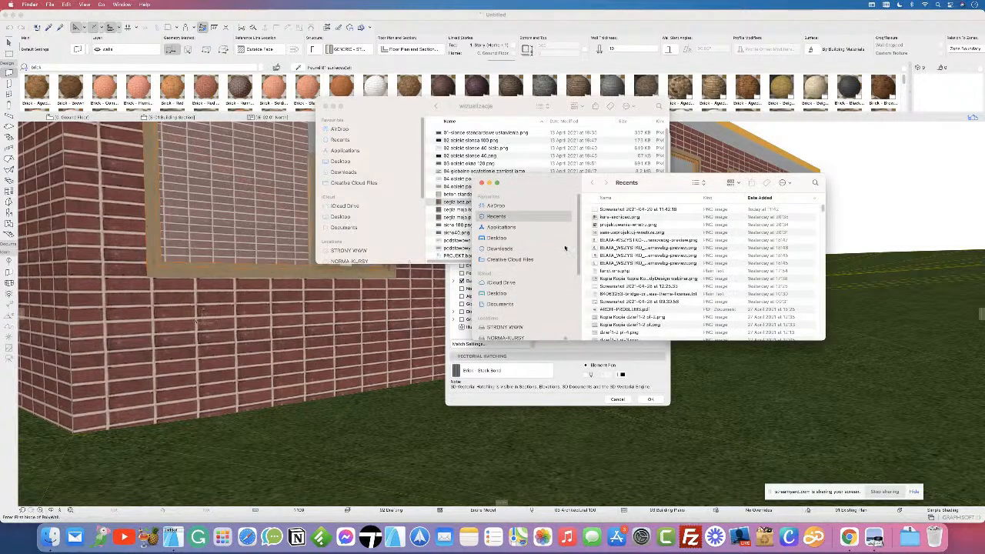
left_click(518, 249)
double_click(617, 210)
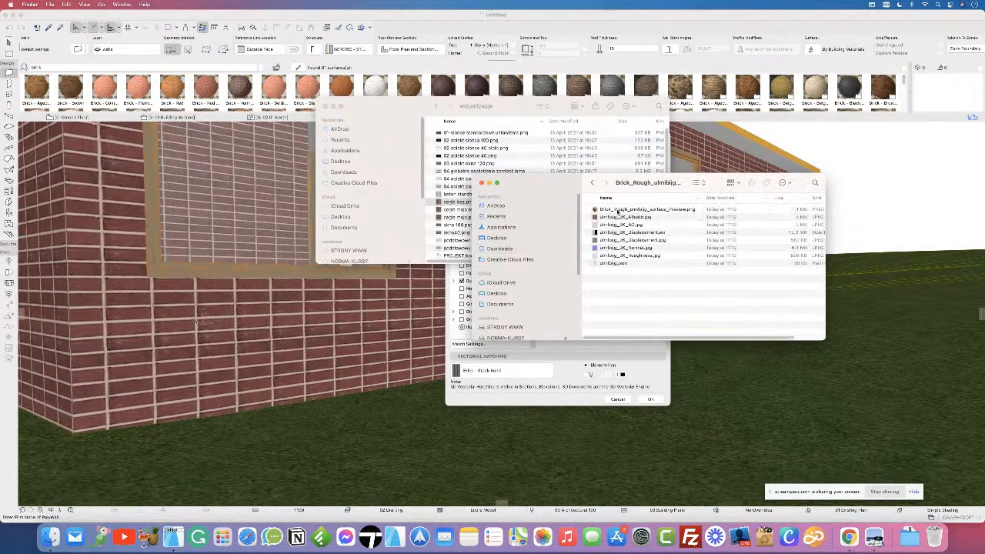
double_click(618, 217)
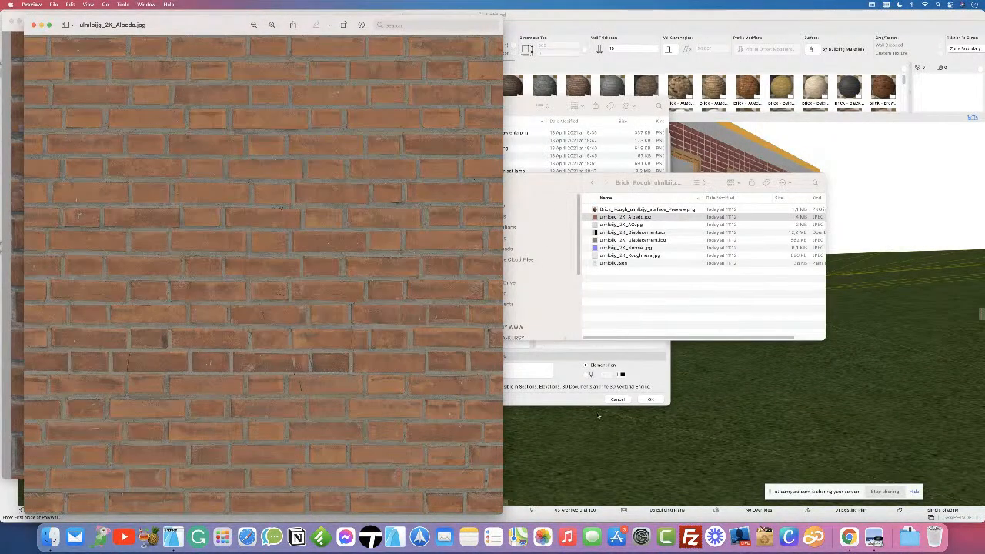
Step: Return to ARCHICAD and set the brick surface's horizontal size and vertical size to 100
left_click(573, 405)
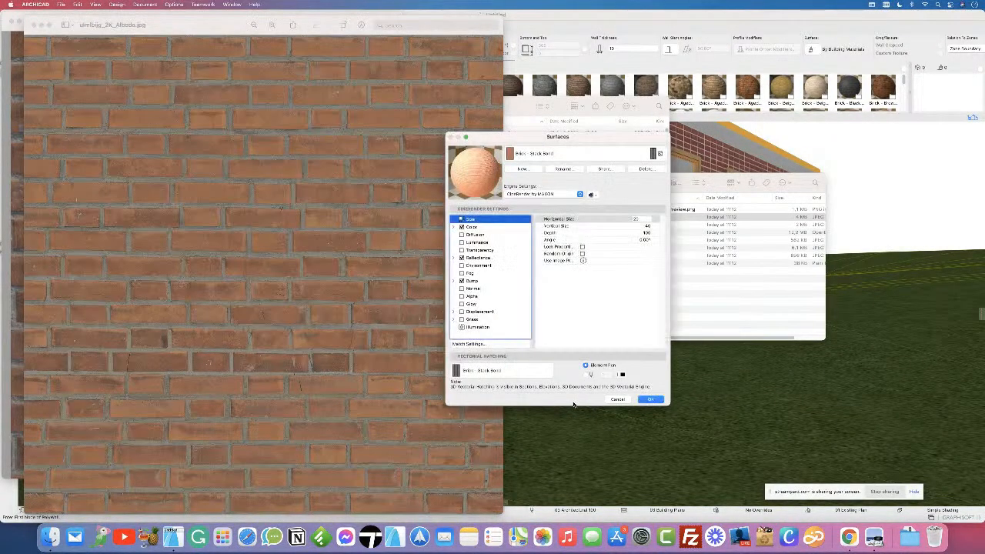
left_click(637, 219)
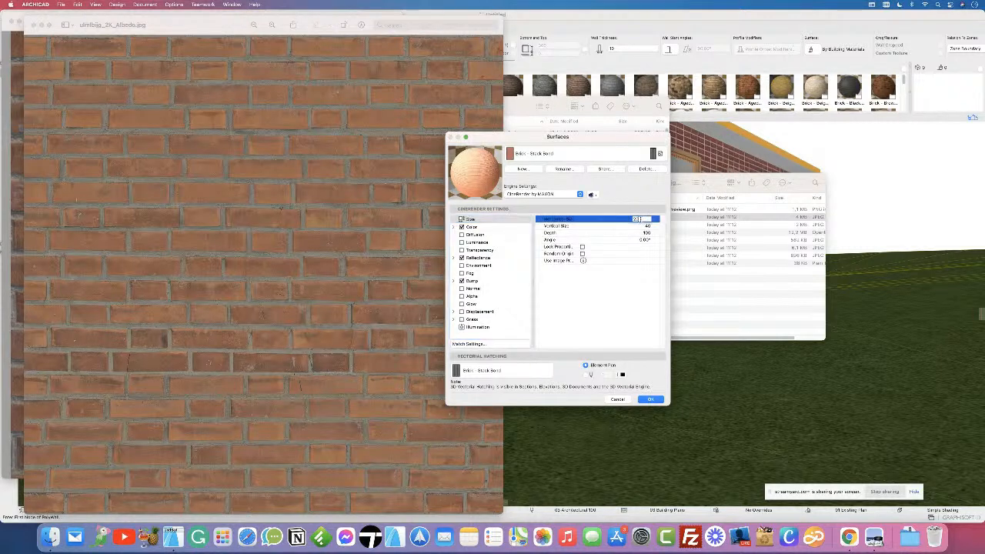
left_click(648, 227)
type("100")
left_click(641, 220)
type("100")
left_click(646, 226)
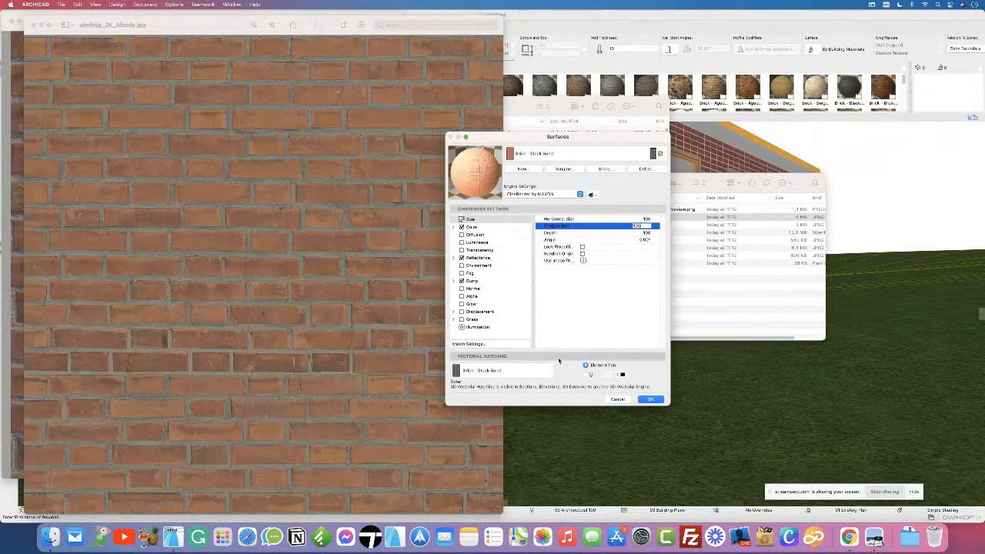
left_click(558, 352)
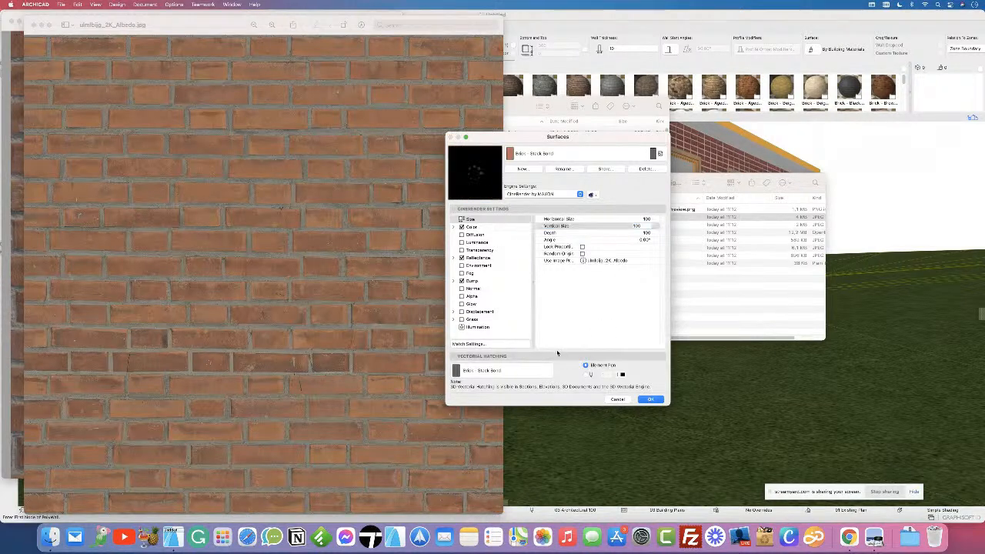
Step: Review the Color channel and disable the Bump and Reflectance channels of the brick surface
left_click(495, 228)
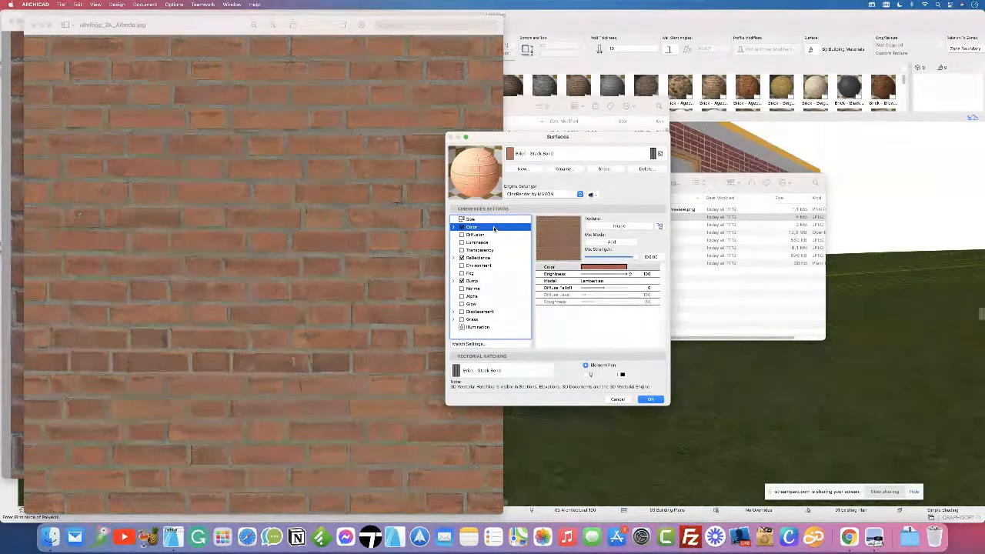
left_click(461, 281)
left_click(461, 258)
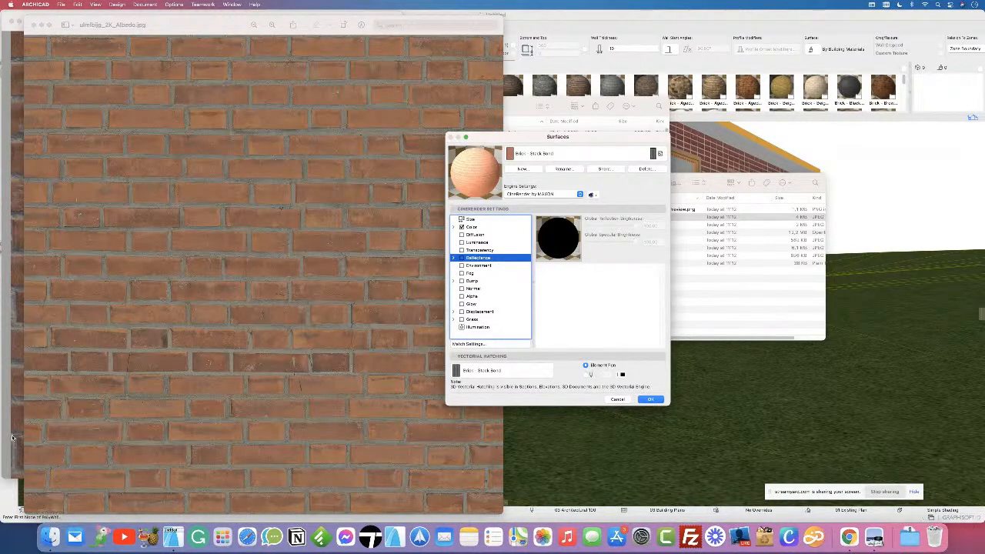
Step: Switch to Finder and view the reference render cegla bez.png from the wizualizacje folder in Preview
left_click(40, 532)
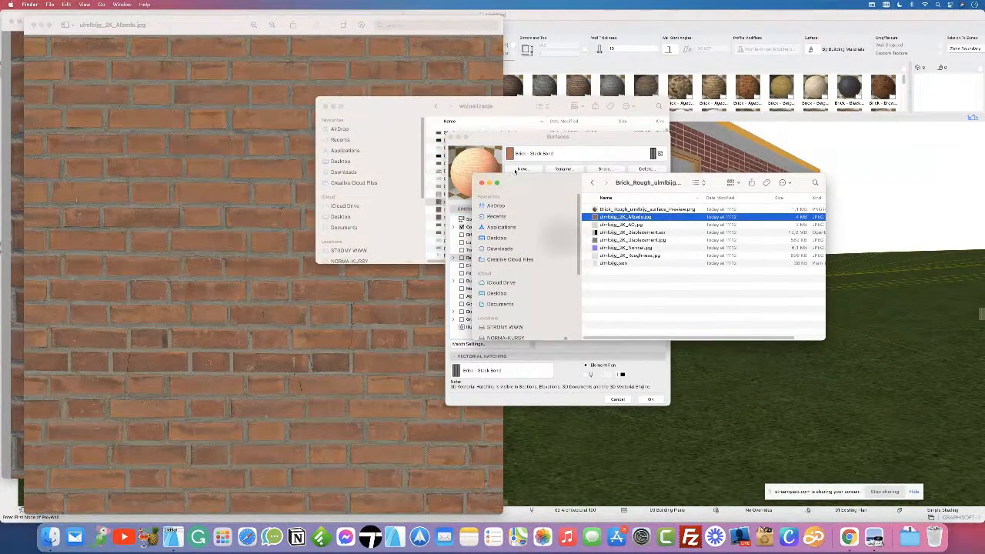
left_click(390, 116)
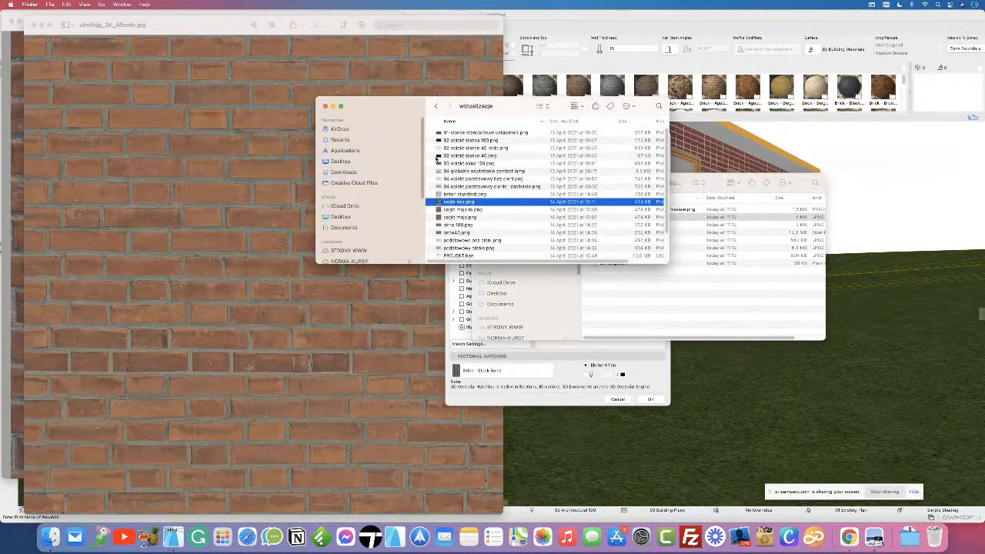
double_click(476, 204)
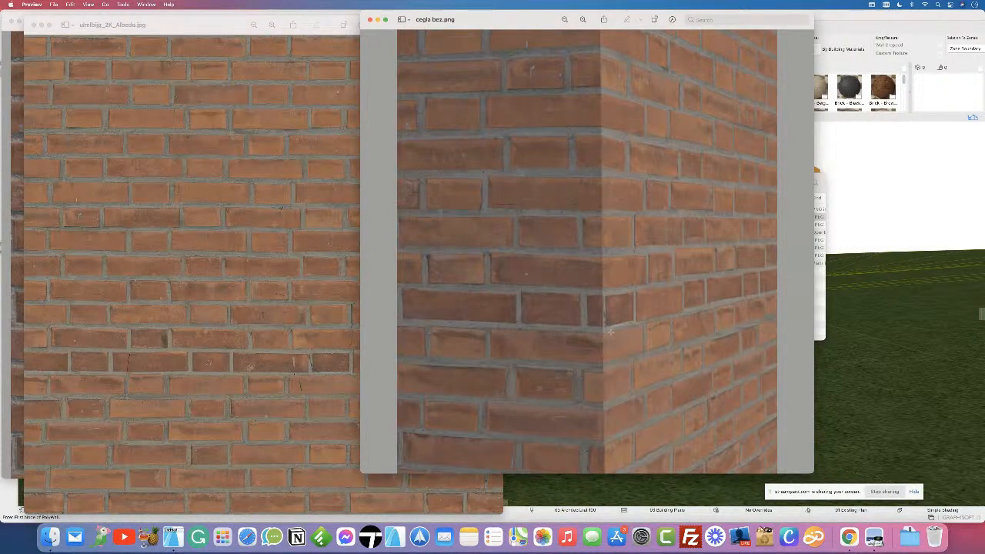
Step: Return to ARCHICAD, enable the brick surface's Reflectance channel, and show the Normal channel's settings
left_click(608, 482)
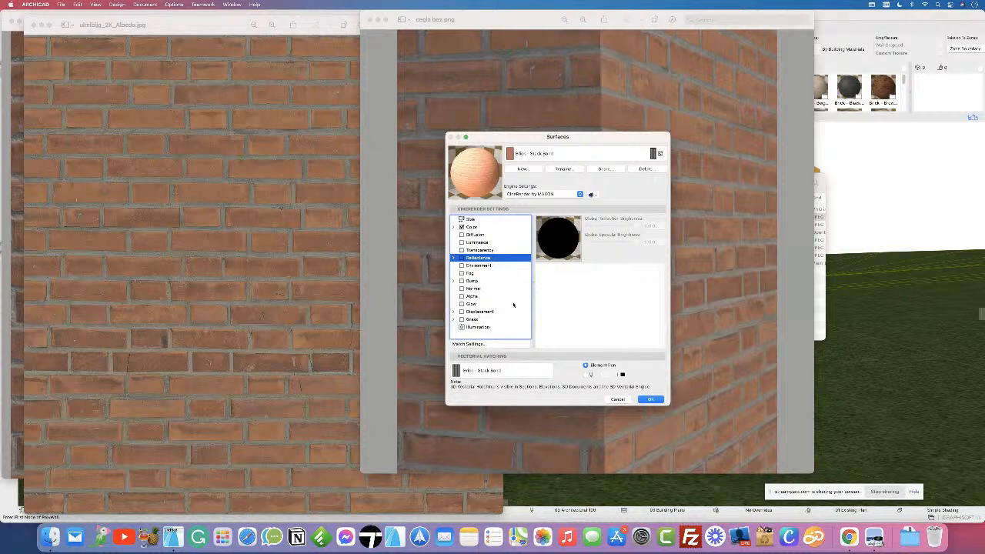
left_click(462, 258)
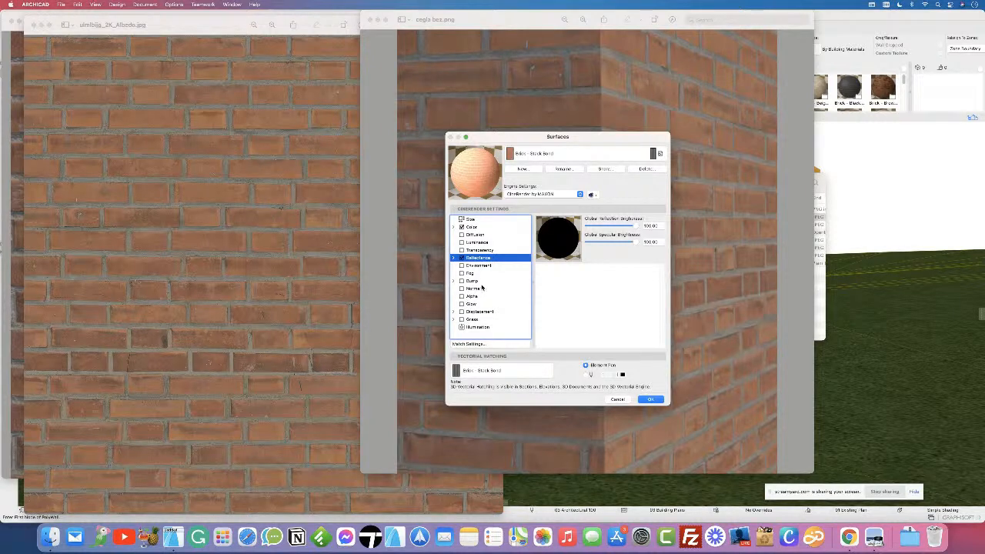
left_click(474, 289)
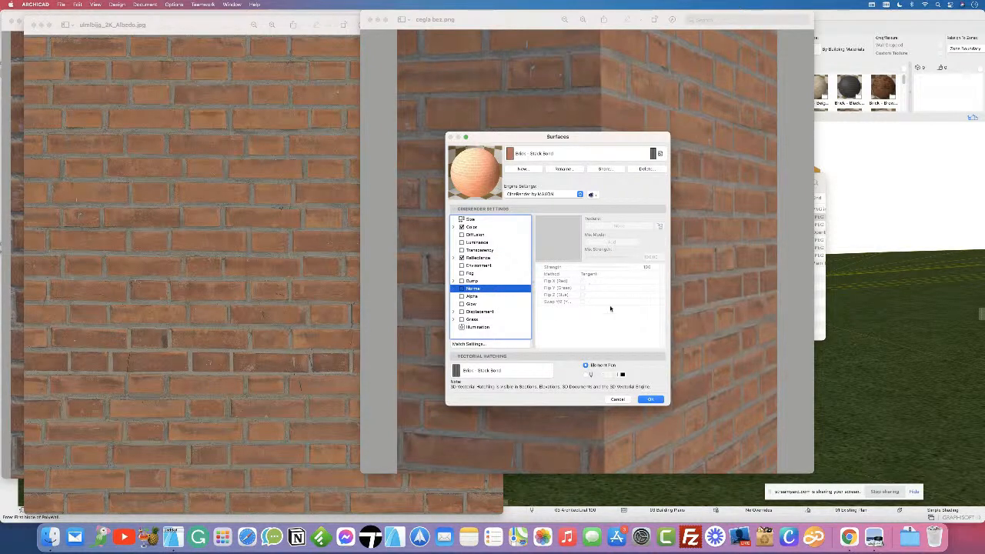
Step: Switch to the Brick_Rough folder in Finder and view the 2K Normal JPEG in Preview
left_click(51, 538)
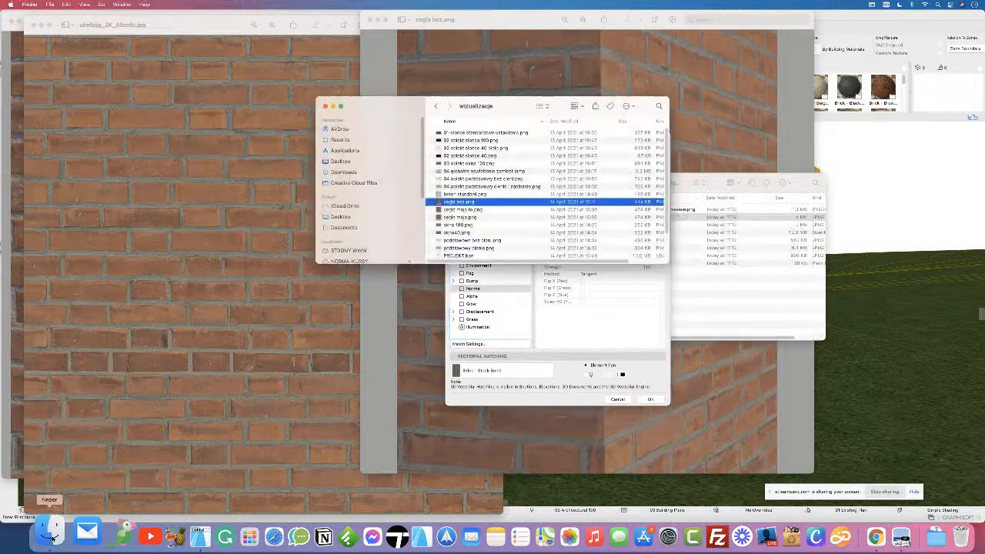
right_click(51, 536)
left_click(95, 327)
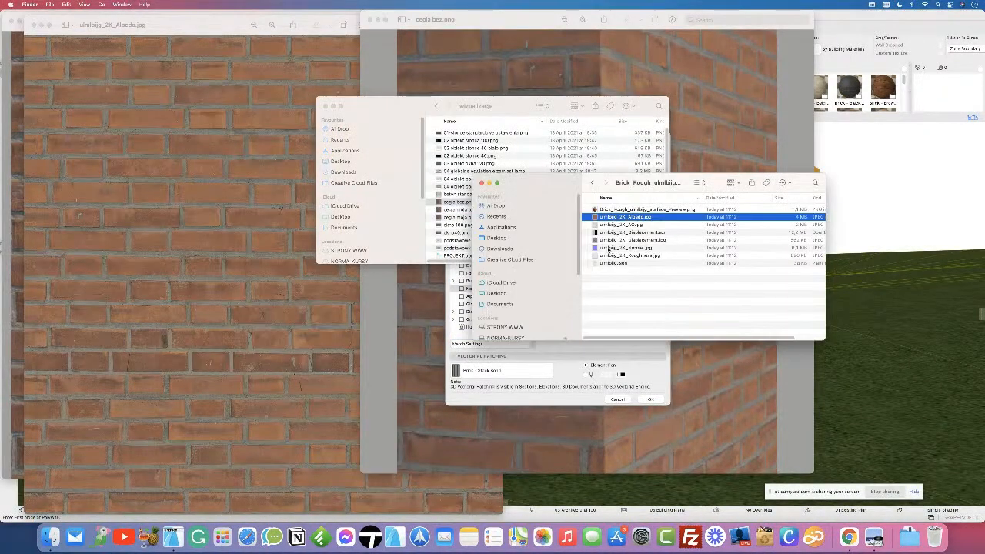
left_click(620, 248)
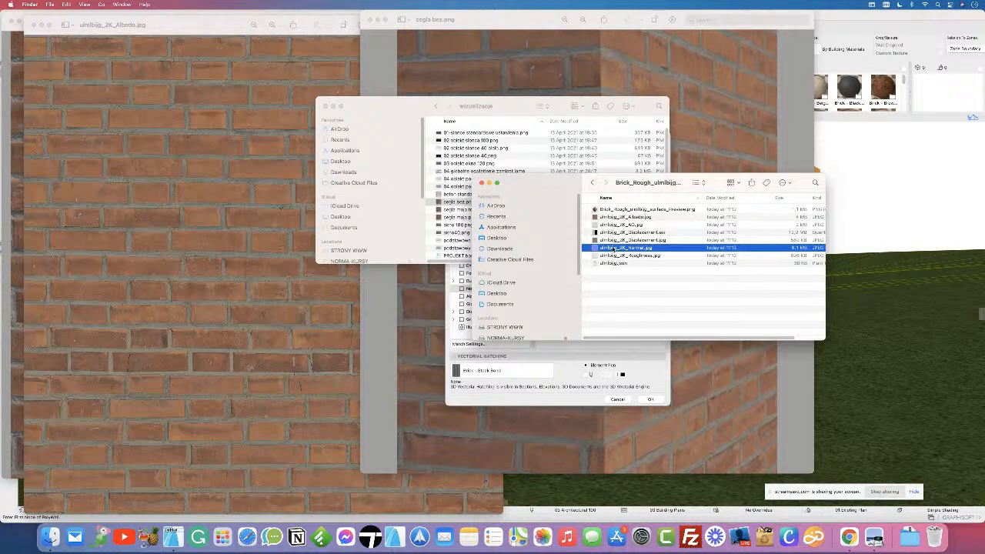
double_click(621, 248)
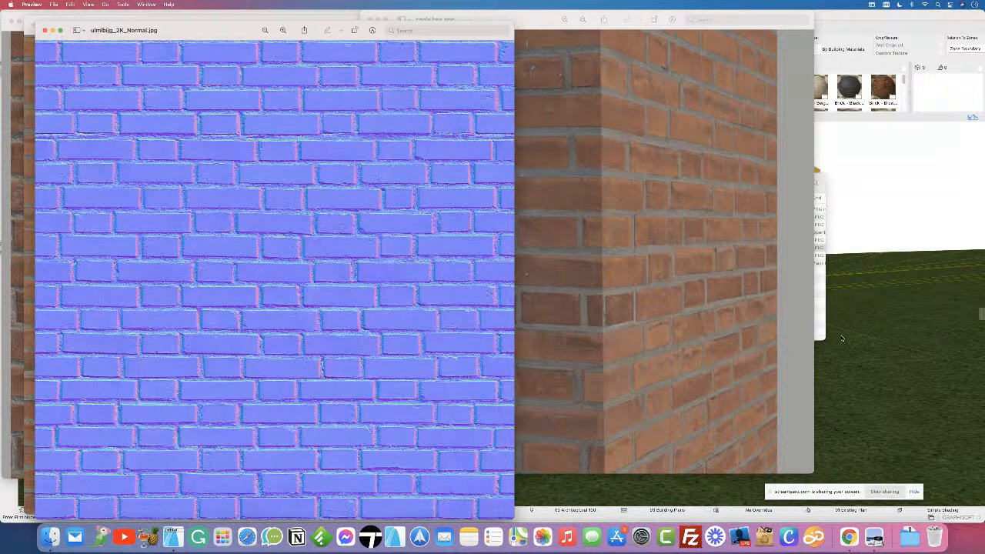
Step: Back in ARCHICAD, enable the Normal channel with the 2K Normal JPEG as its image texture, and compare the preview with the channel off and on
left_click(842, 339)
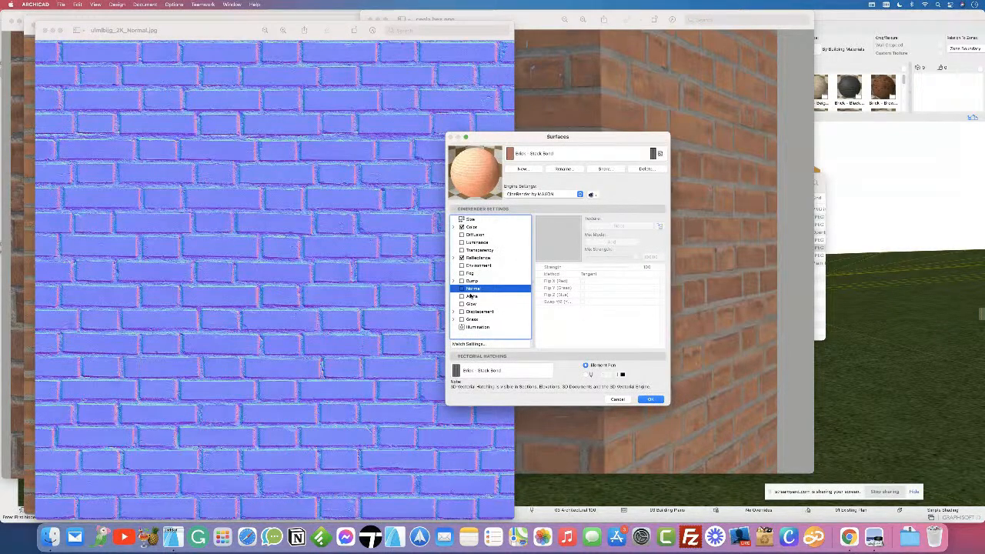
left_click(462, 290)
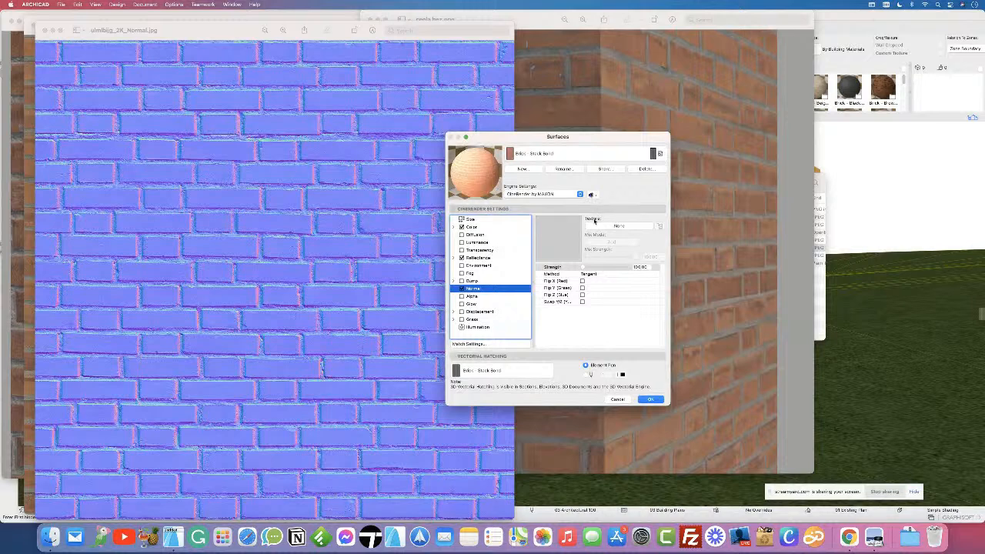
left_click(598, 228)
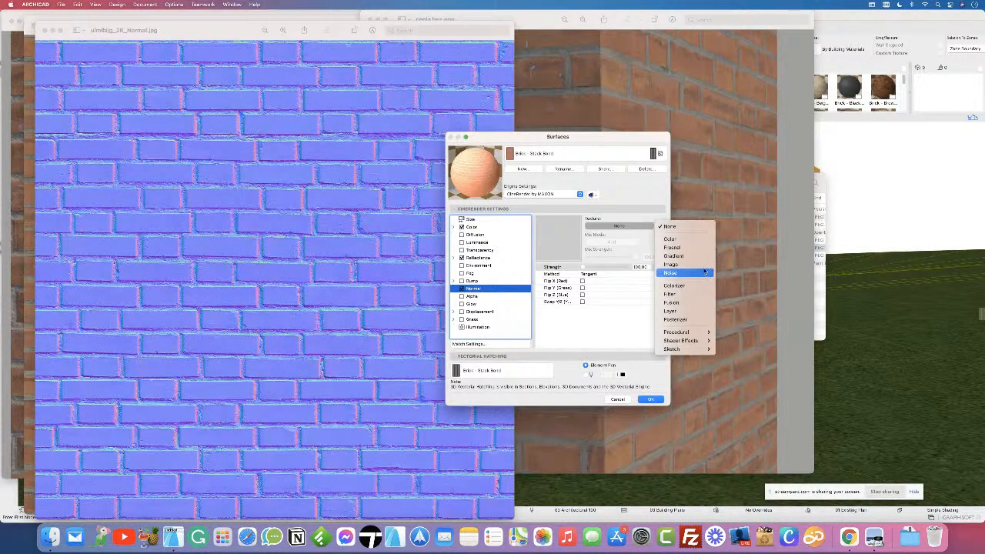
left_click(670, 264)
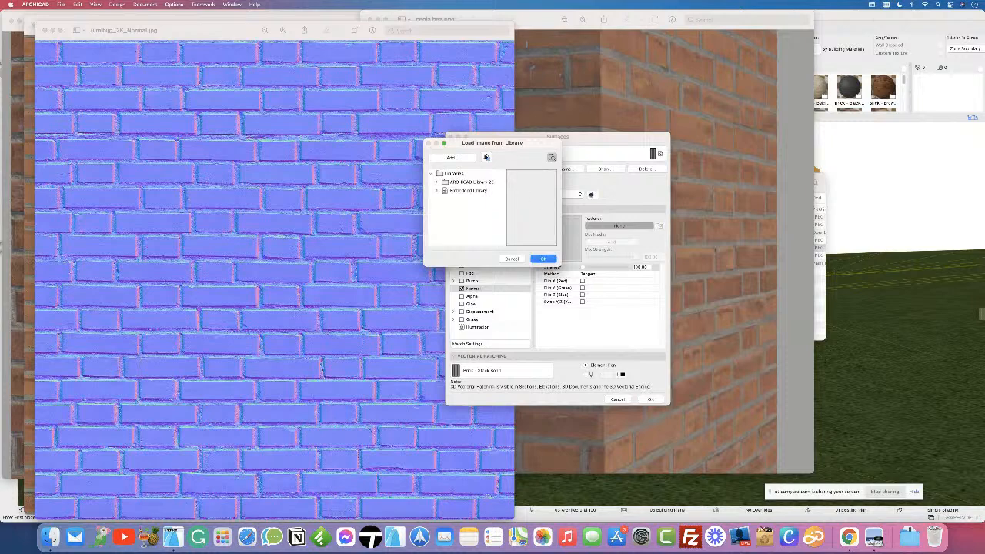
left_click(461, 158)
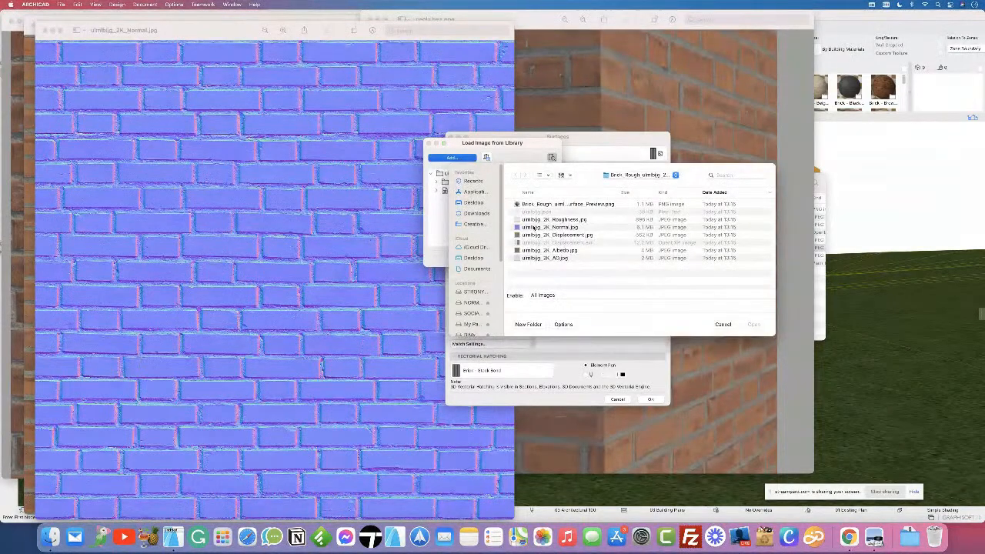
left_click(574, 227)
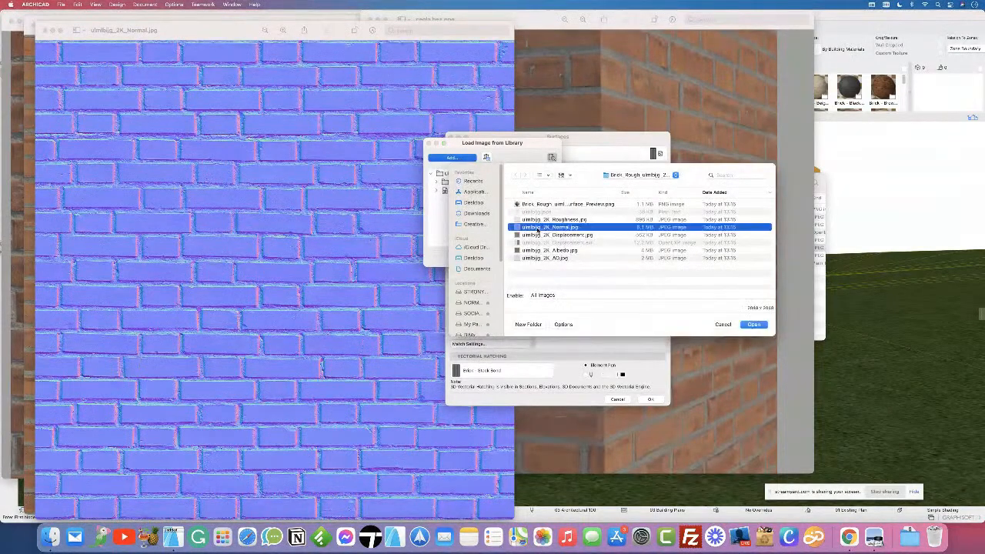
left_click(753, 325)
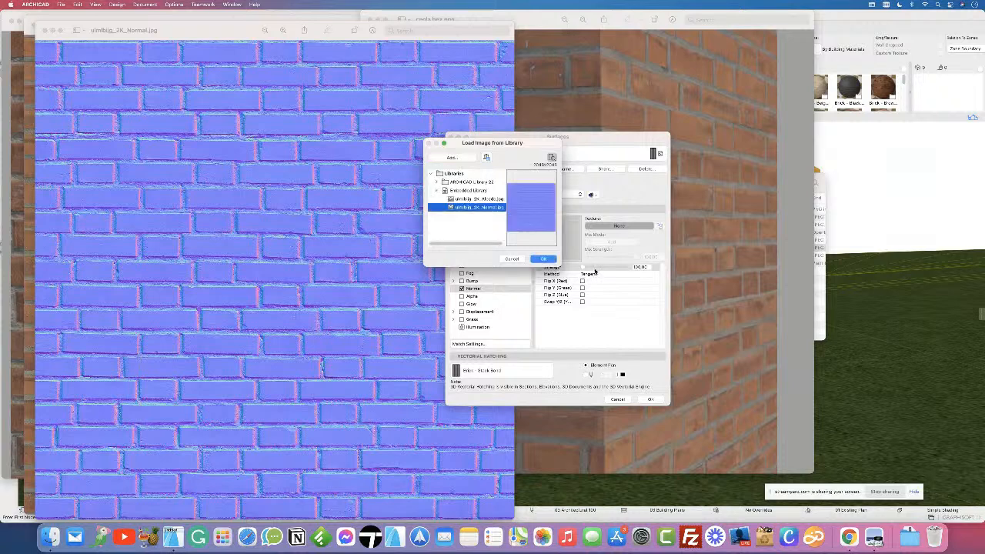
left_click(543, 259)
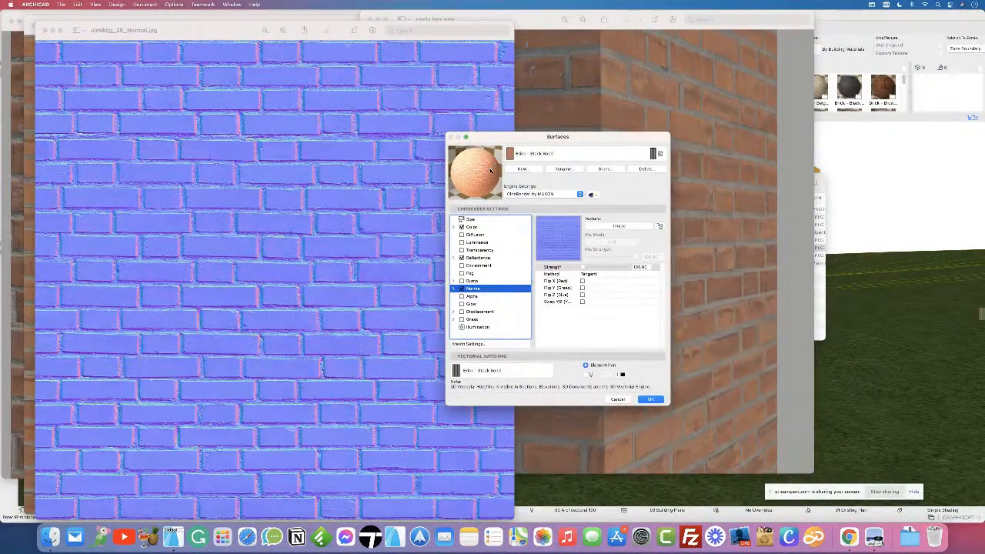
left_click(462, 288)
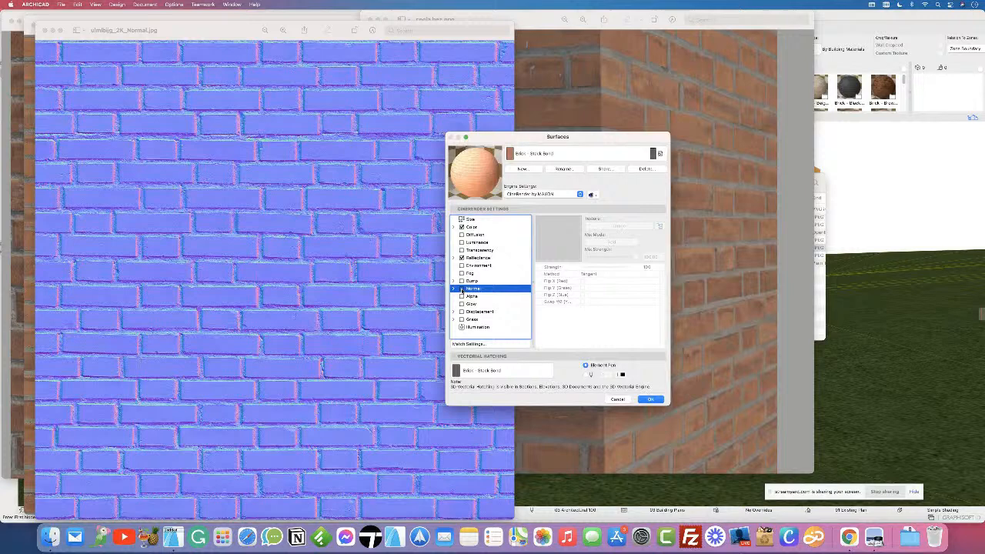
left_click(462, 289)
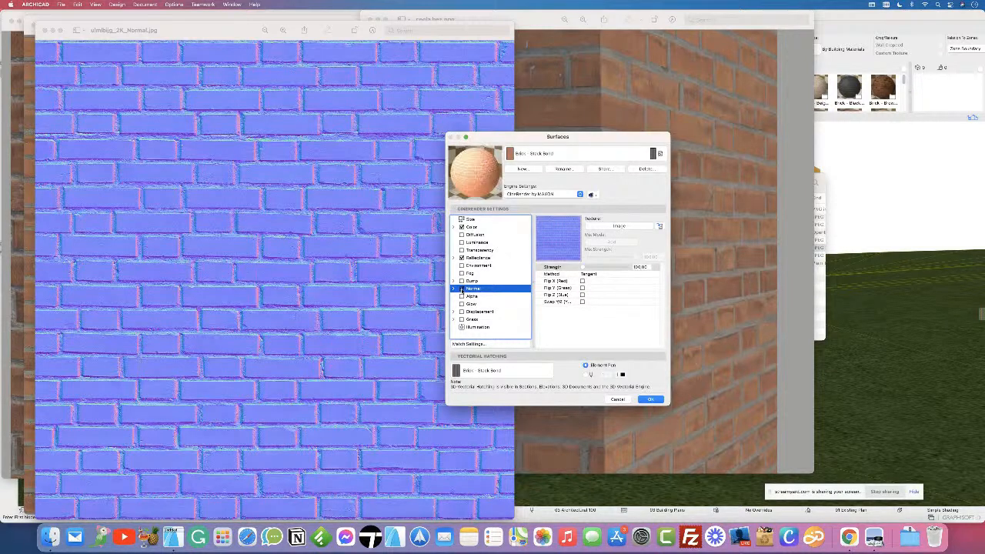
Step: Enable the Displacement channel, replace its Layer texture with the 2K Displacement JPEG image, and confirm the brick surface settings
left_click(466, 312)
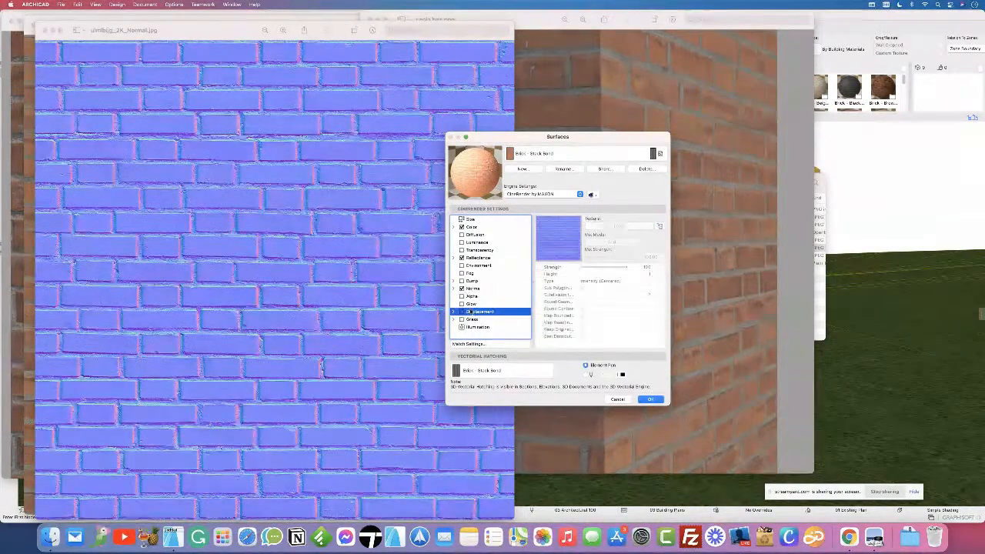
left_click(462, 312)
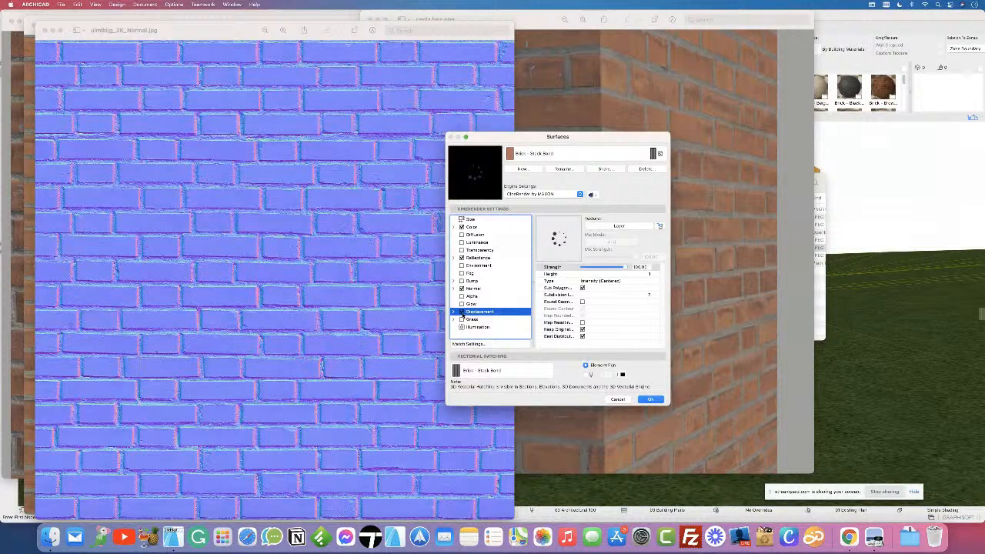
left_click(628, 226)
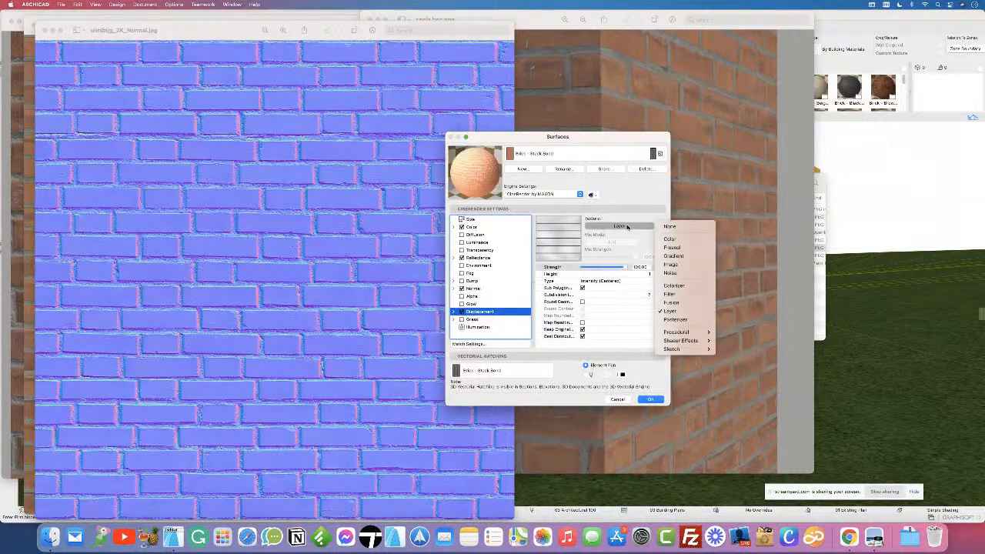
left_click(680, 265)
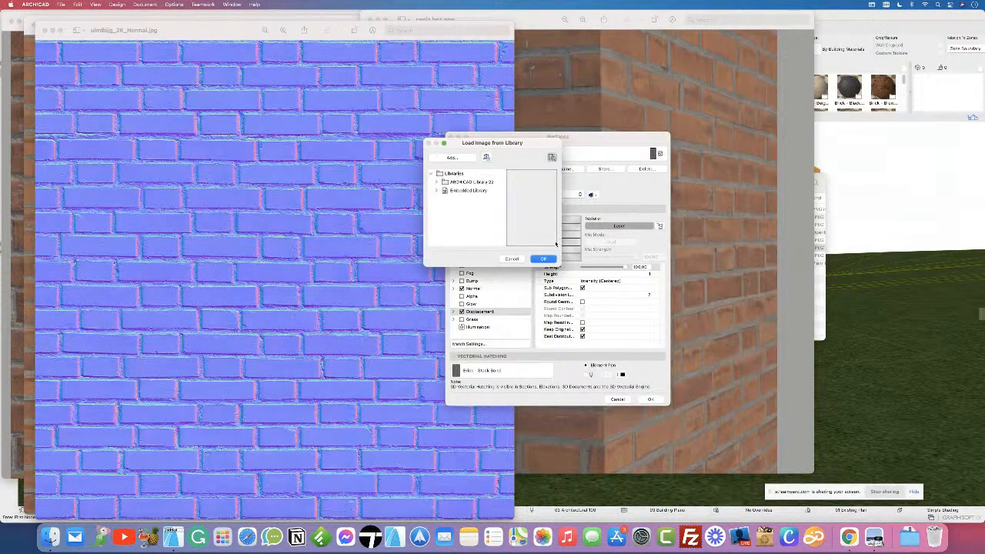
left_click(462, 159)
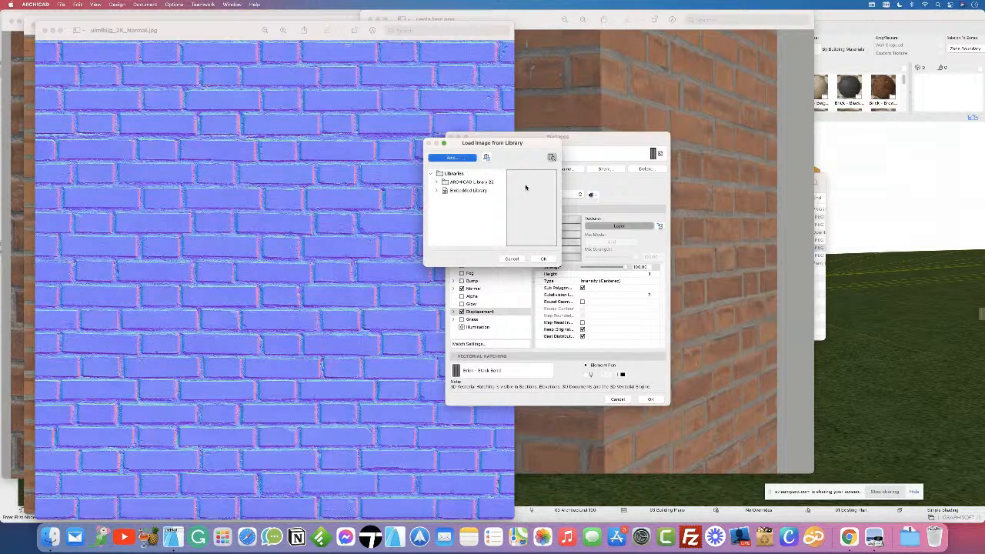
left_click(586, 235)
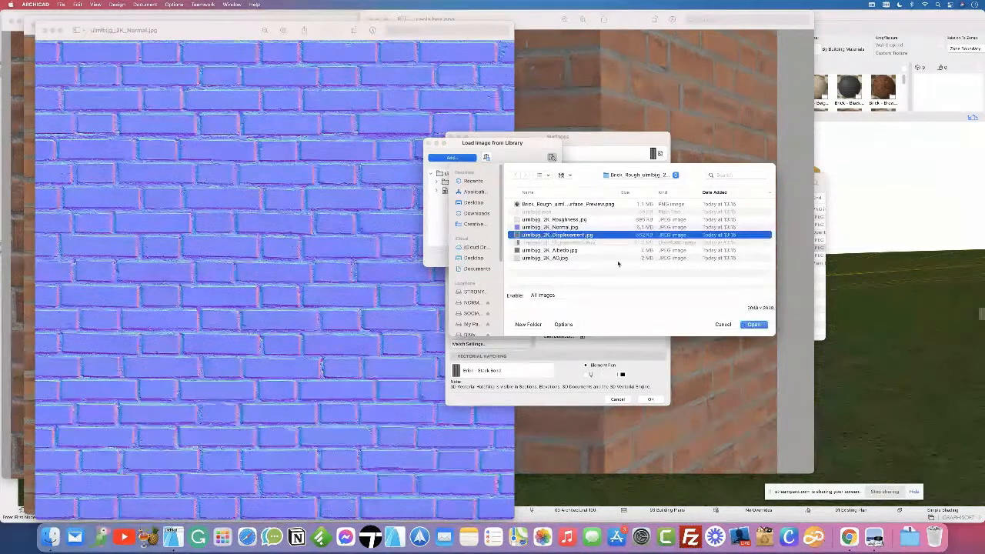
left_click(748, 324)
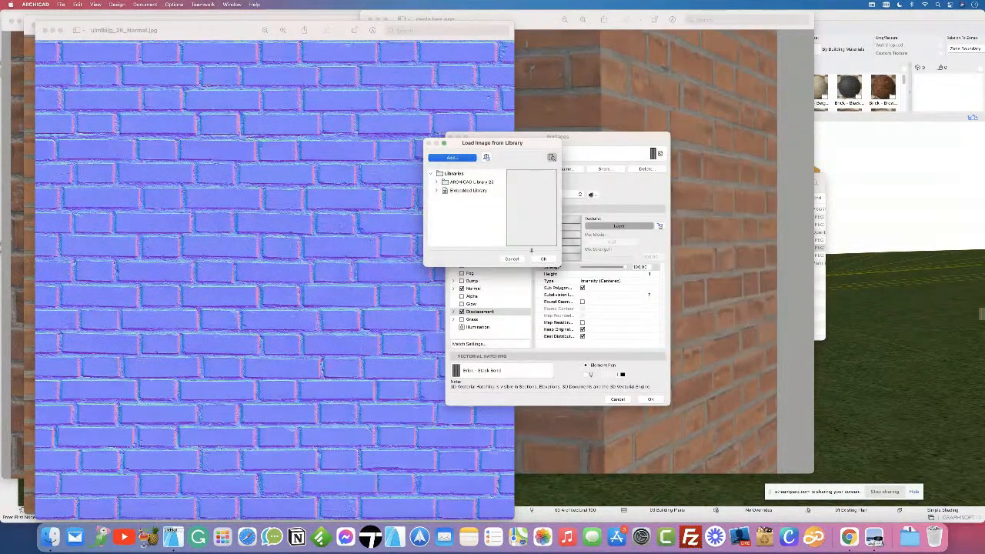
left_click(543, 260)
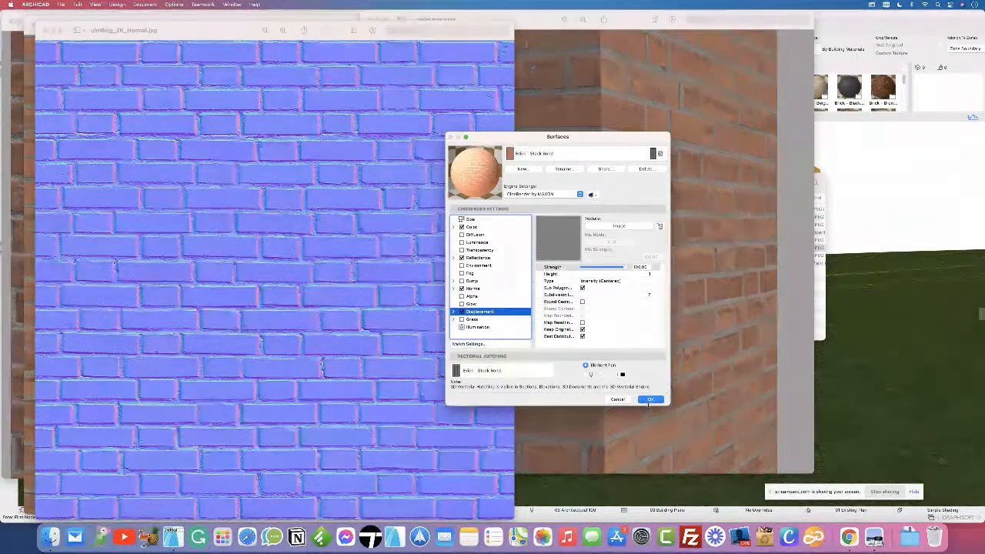
left_click(649, 400)
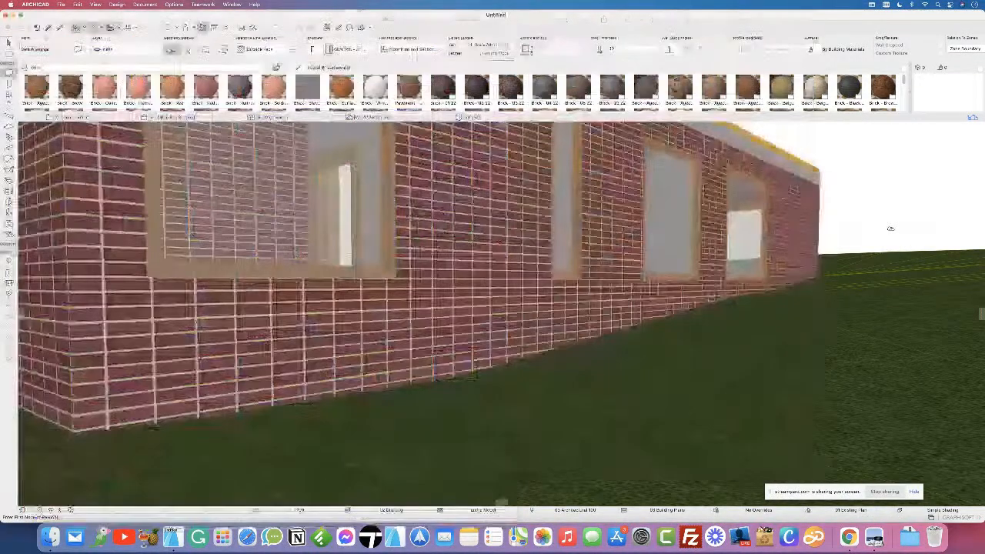
Step: Switch from the Wall tool to the Arrow tool and reopen the Surfaces settings
left_click(888, 229)
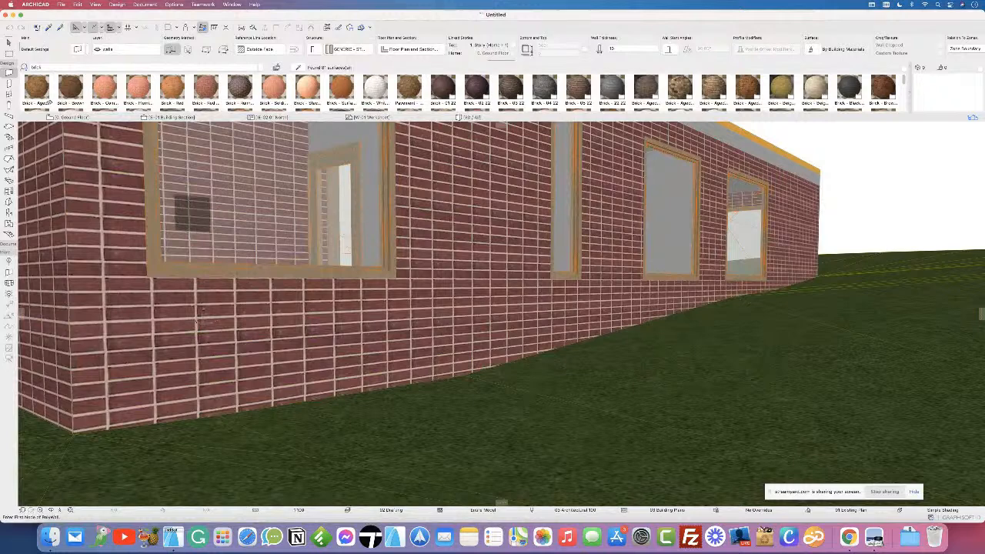
left_click(9, 42)
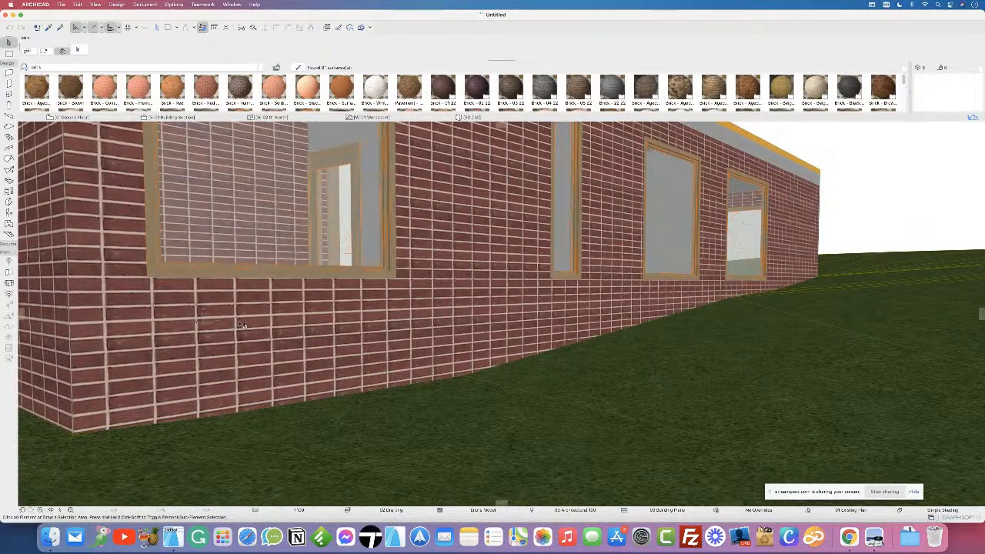
left_click(174, 6)
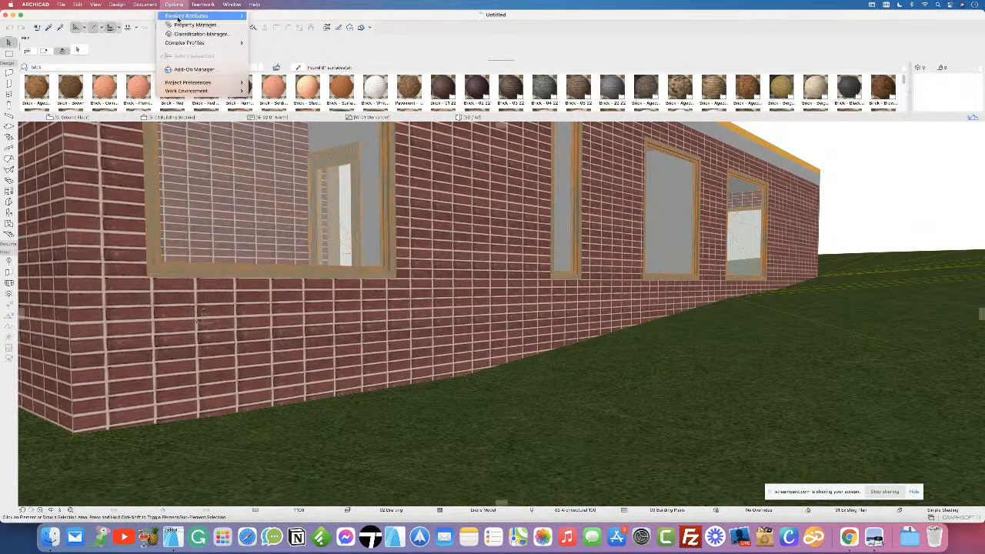
mouse_move(201, 15)
left_click(281, 54)
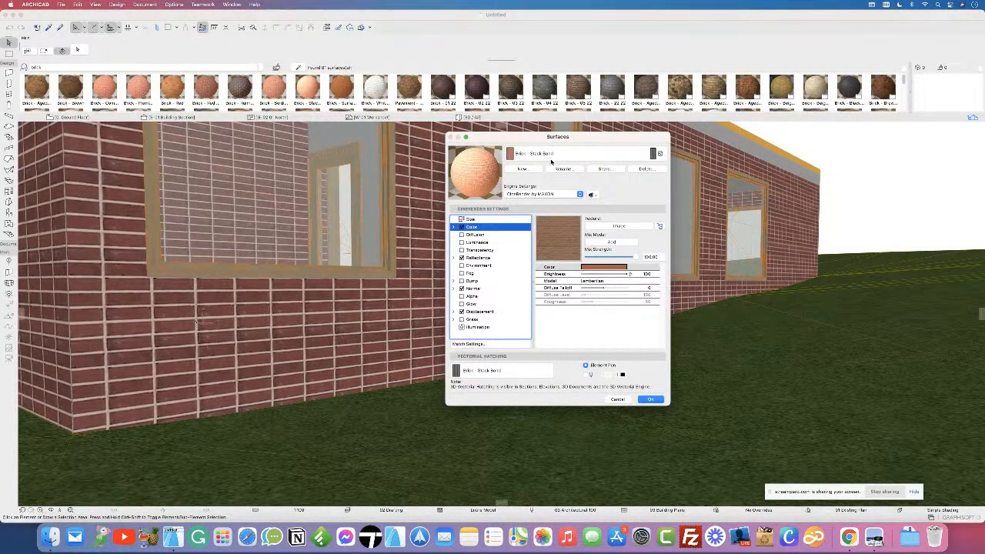
Step: Duplicate the Brick - Stack Bond surface under the name 000 and confirm the surface settings
left_click(583, 154)
left_click(582, 153)
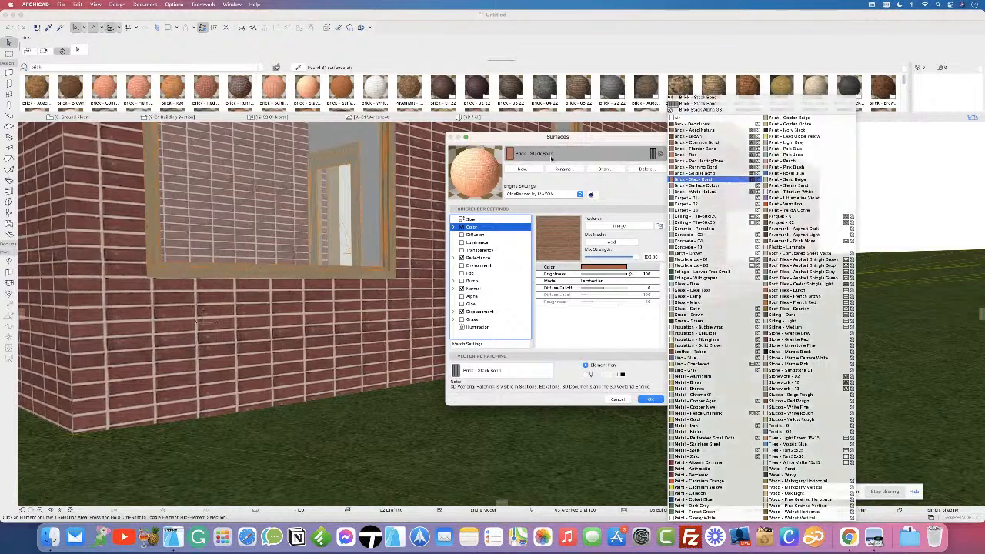
left_click(583, 153)
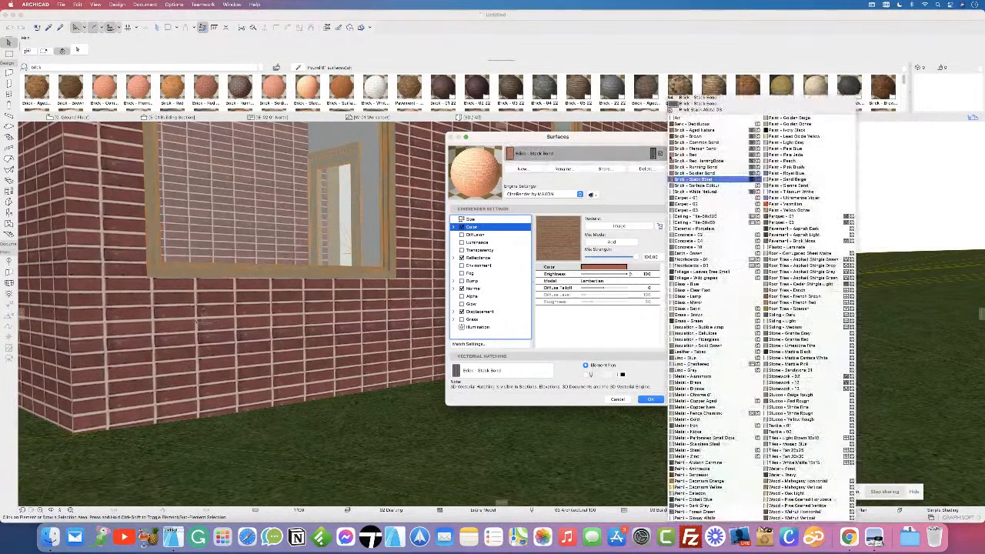
left_click(607, 188)
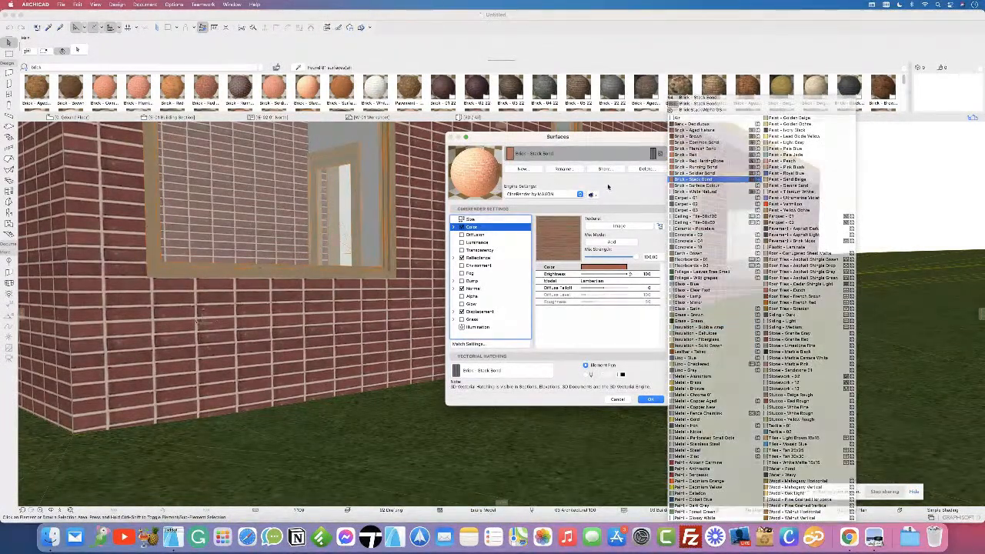
left_click(524, 169)
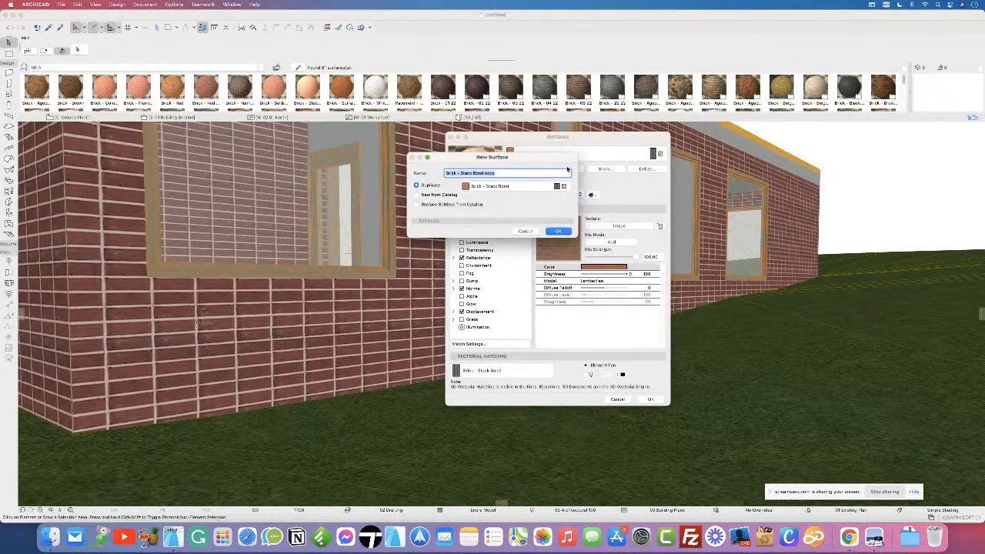
type("003")
left_click(558, 231)
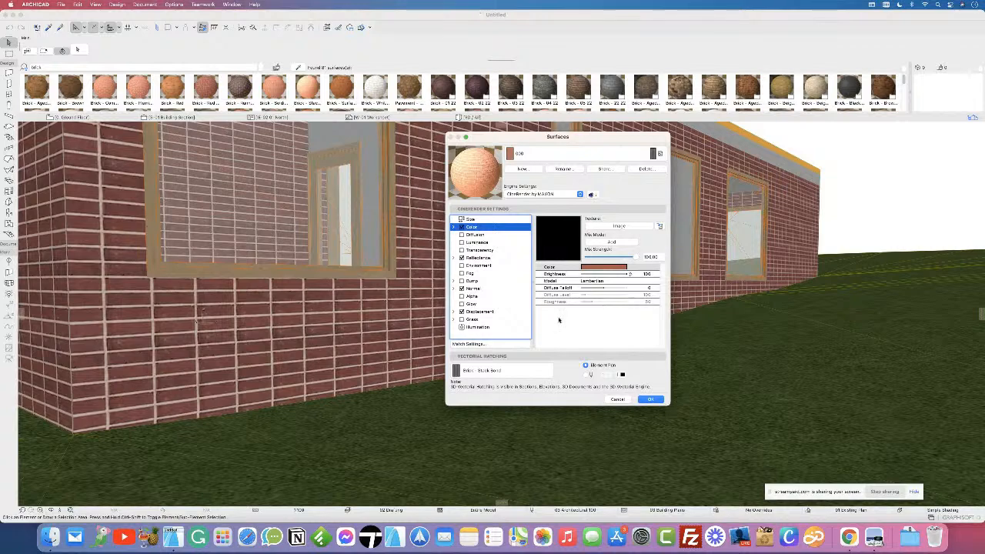
left_click(650, 400)
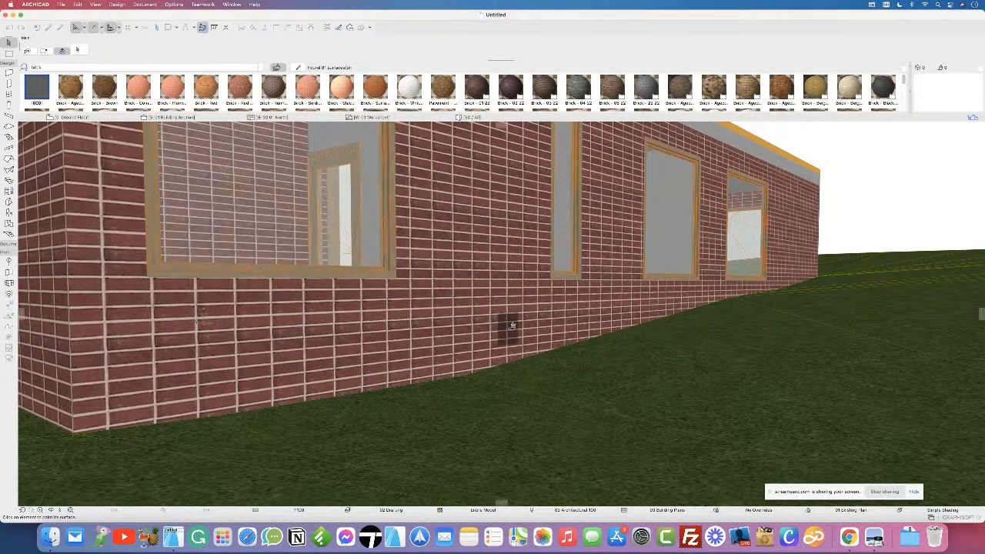
Step: Paint the building's long exterior wall face with the 000 surface
key("o")
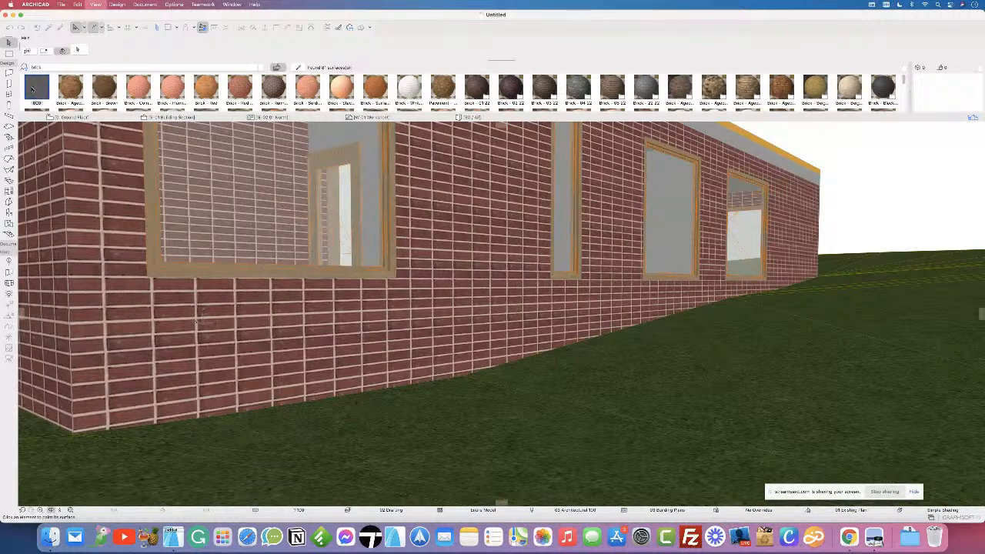
left_click(34, 89)
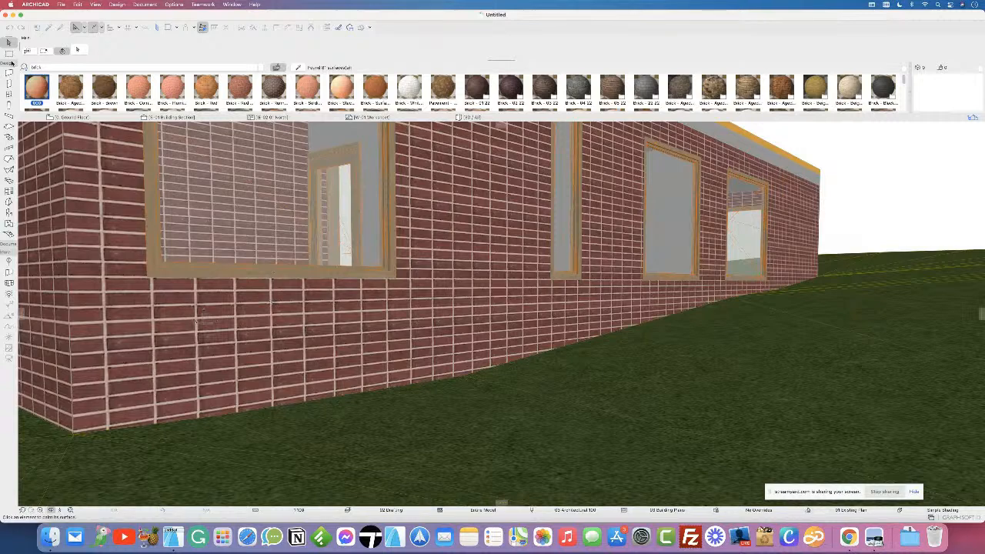
key("Escape")
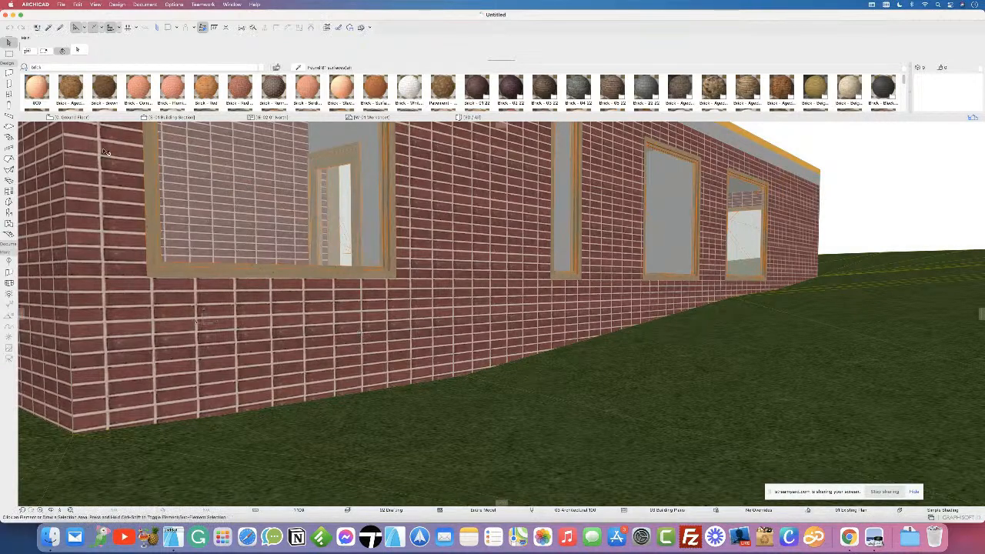
left_click(43, 97)
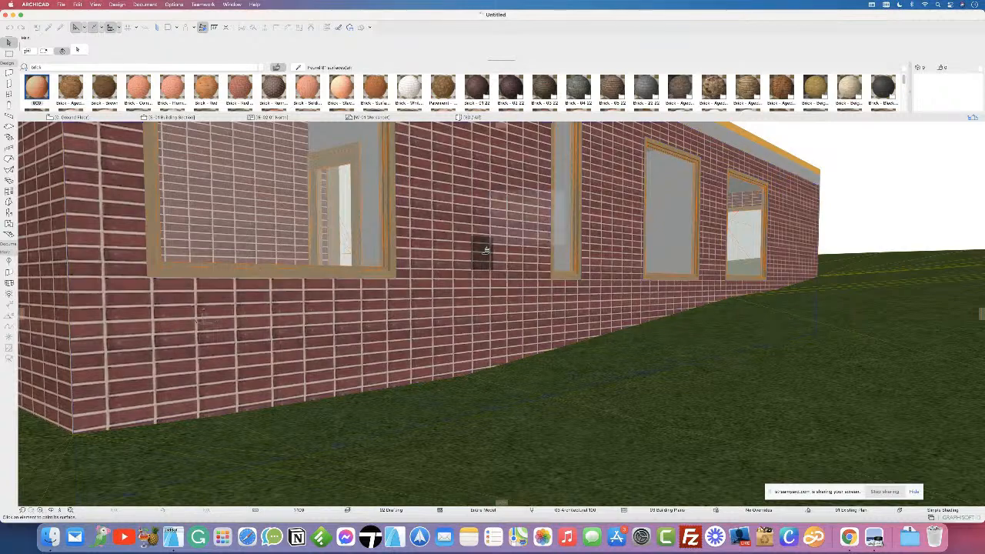
left_click(484, 253)
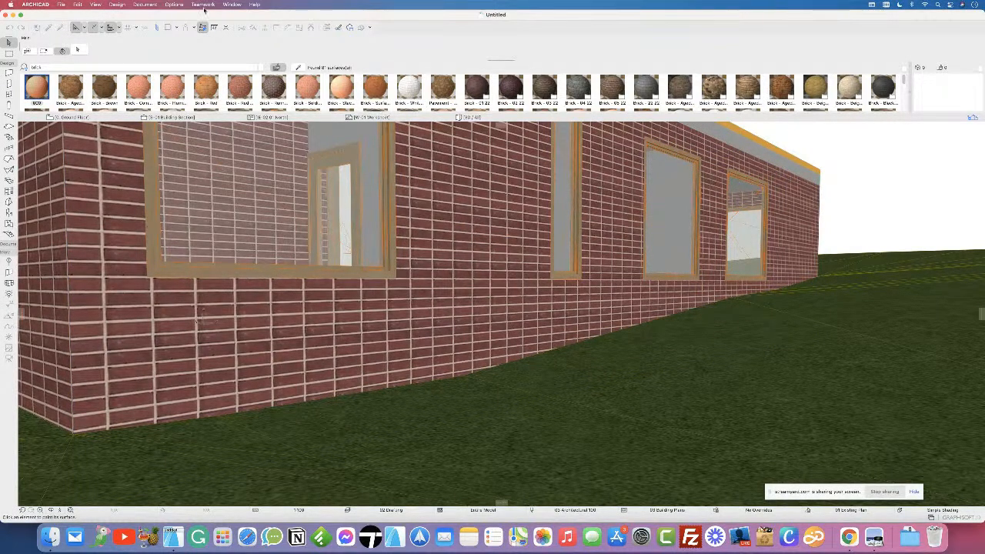
Step: Update the 000 surface's Basic settings from its CineRender settings and confirm
left_click(179, 5)
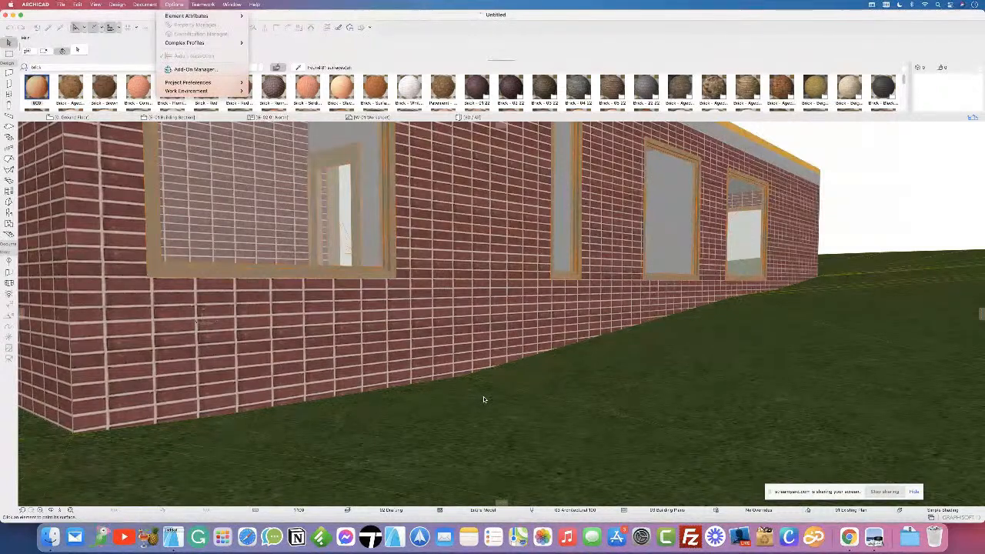
left_click(267, 23)
left_click(231, 4)
mouse_move(174, 4)
mouse_move(231, 16)
left_click(457, 27)
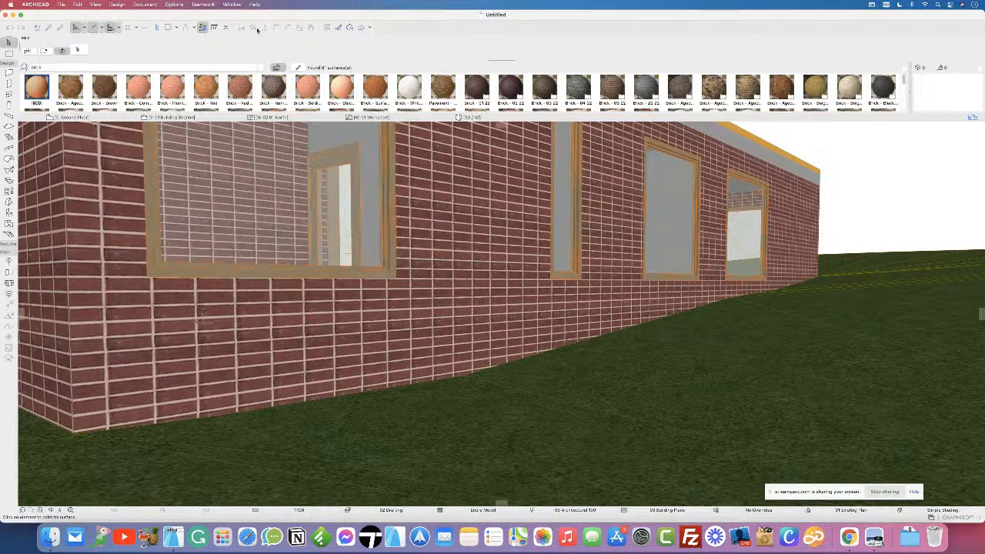
left_click(174, 5)
mouse_move(192, 15)
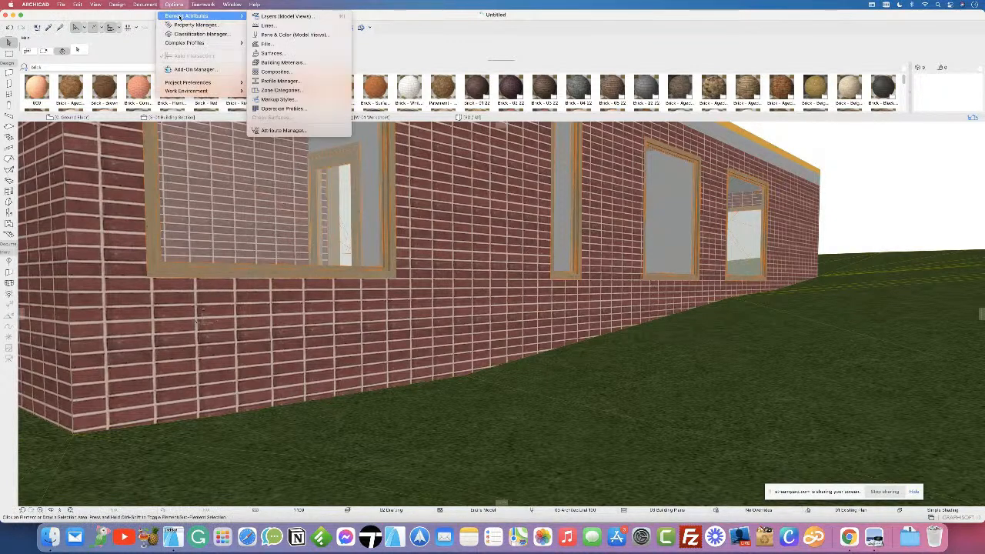
left_click(283, 55)
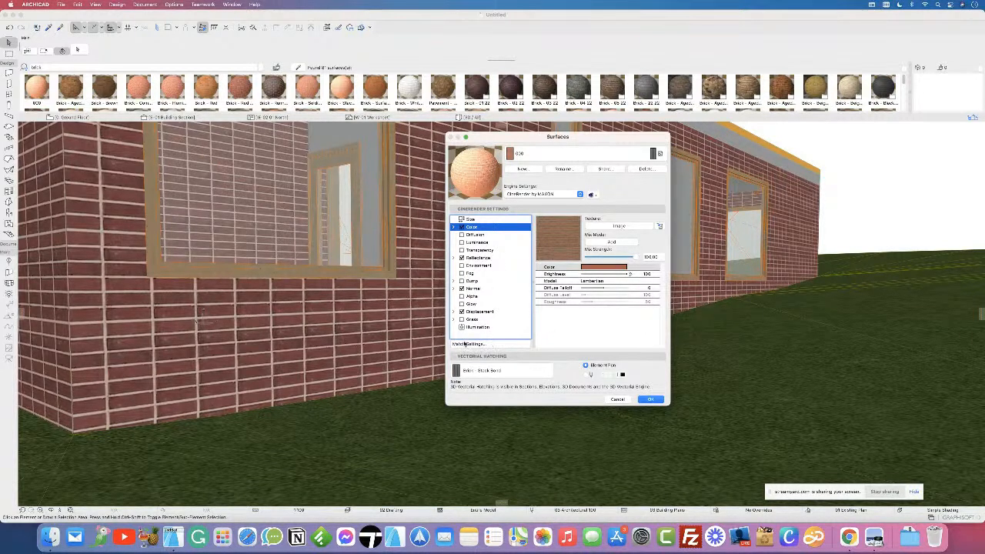
left_click(466, 344)
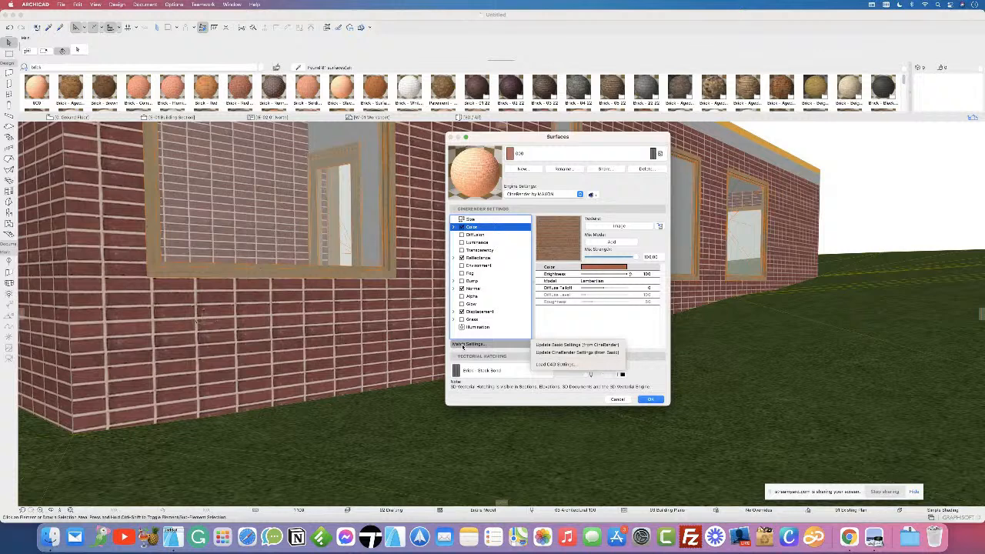
left_click(548, 346)
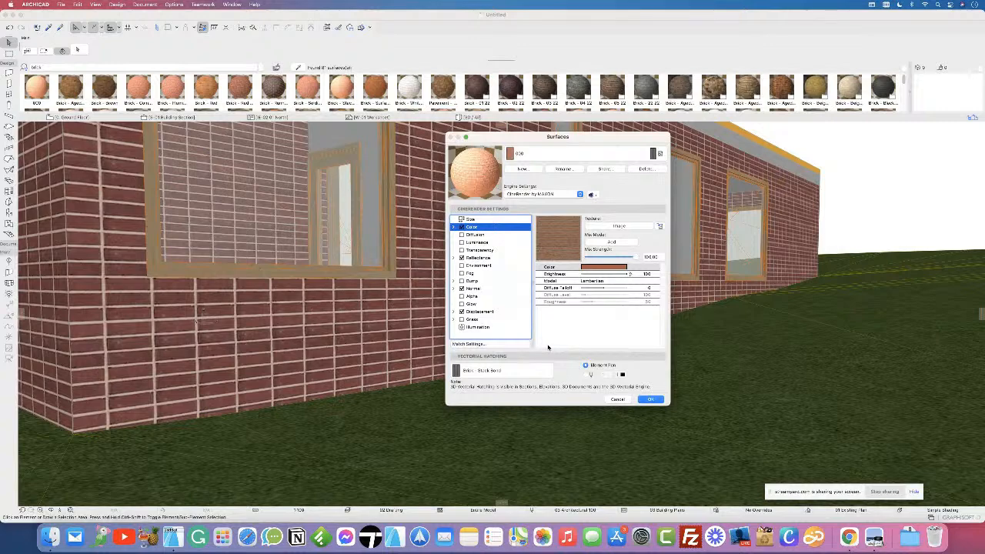
left_click(656, 400)
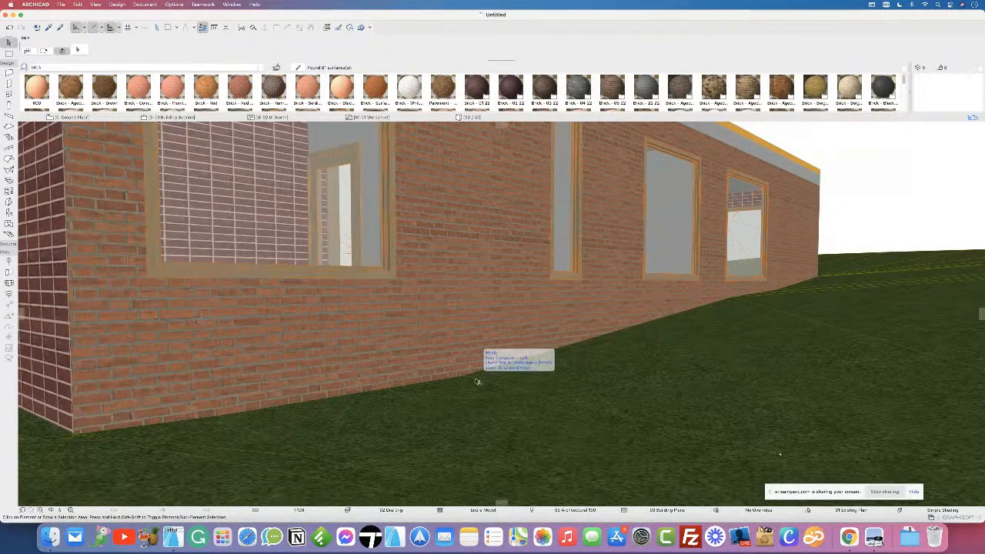
Step: Reopen the 000 surface's settings, review the Match Settings options, and cancel without changes
left_click(171, 4)
mouse_move(200, 15)
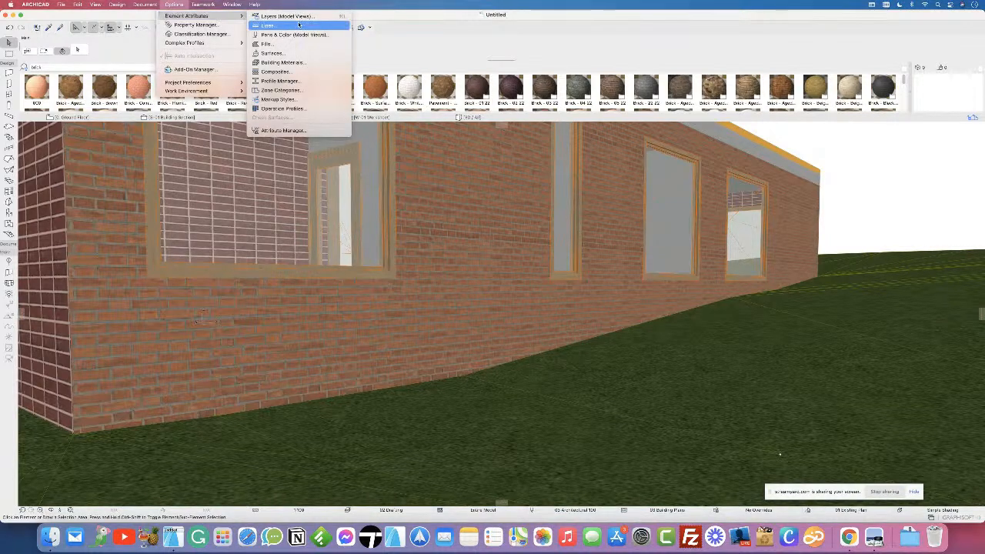
left_click(284, 53)
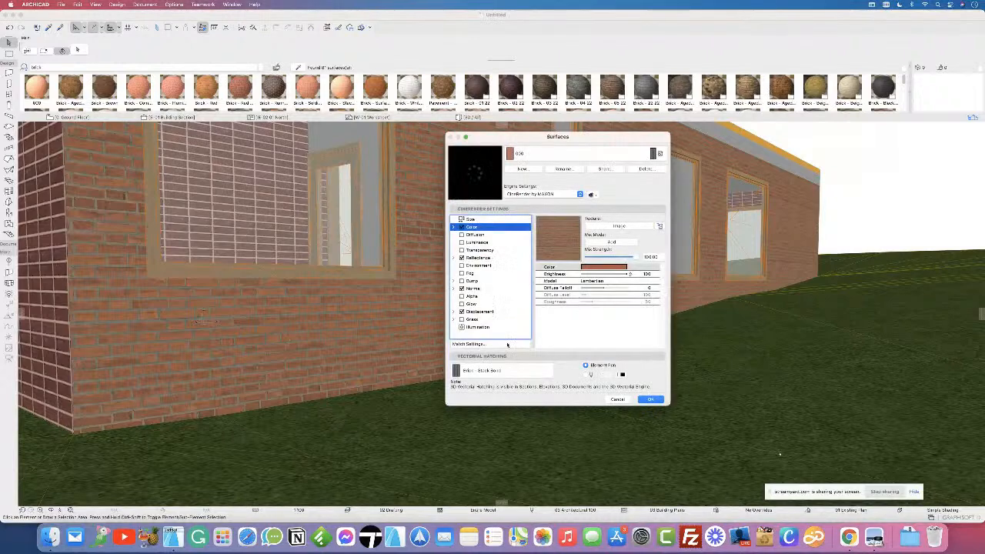
left_click(463, 344)
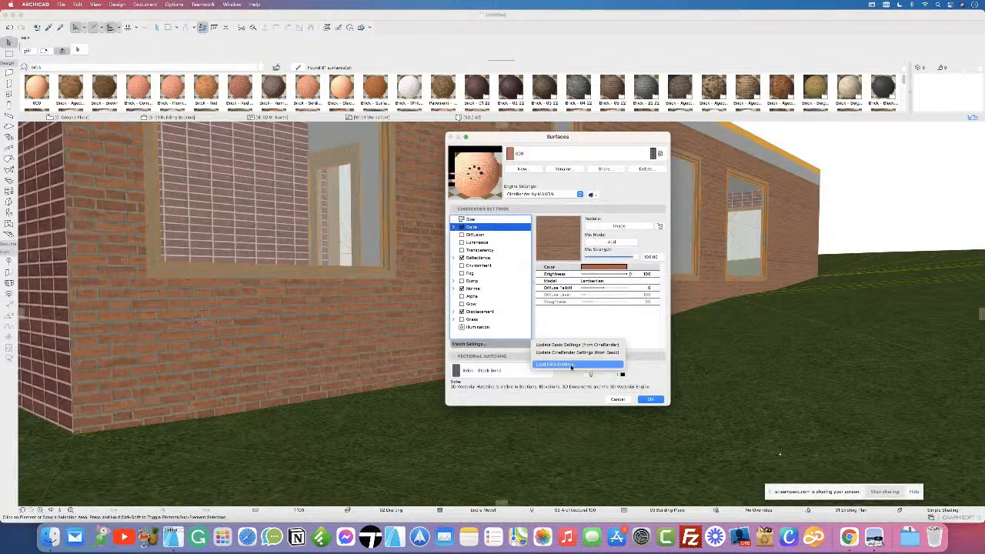
left_click(633, 334)
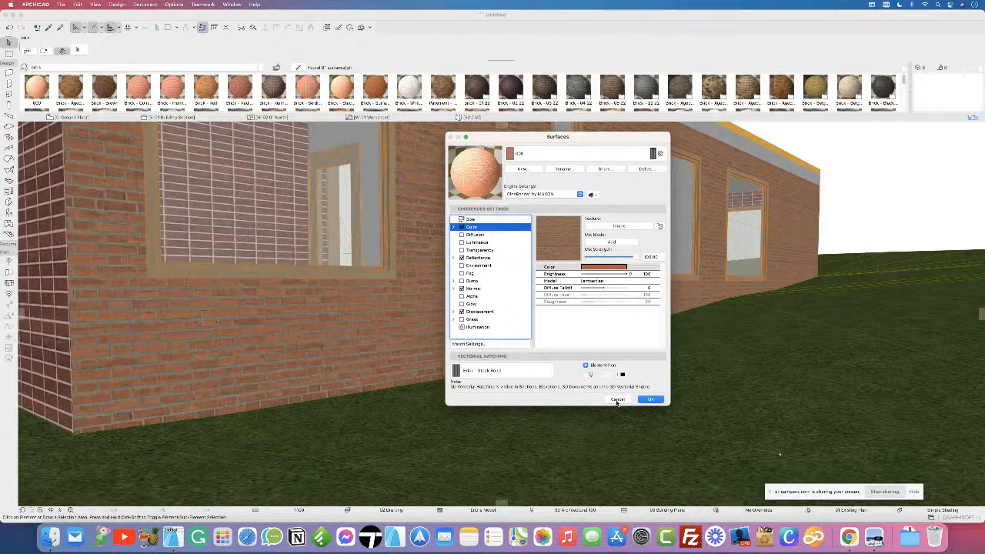
left_click(618, 399)
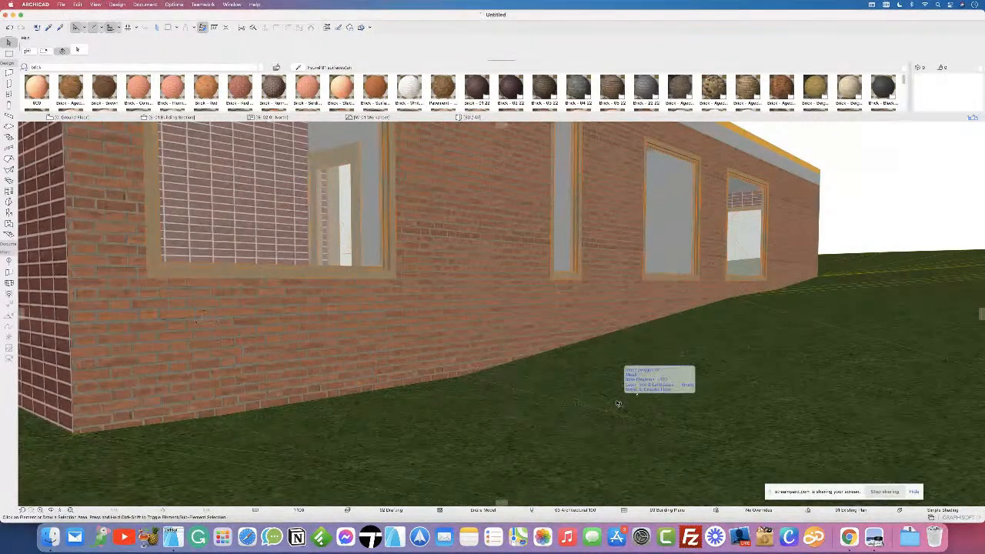
Step: Switch to Finder, view cegla bez.png from the wizualizacje folder in Preview, and close the 2K Normal image
left_click(51, 535)
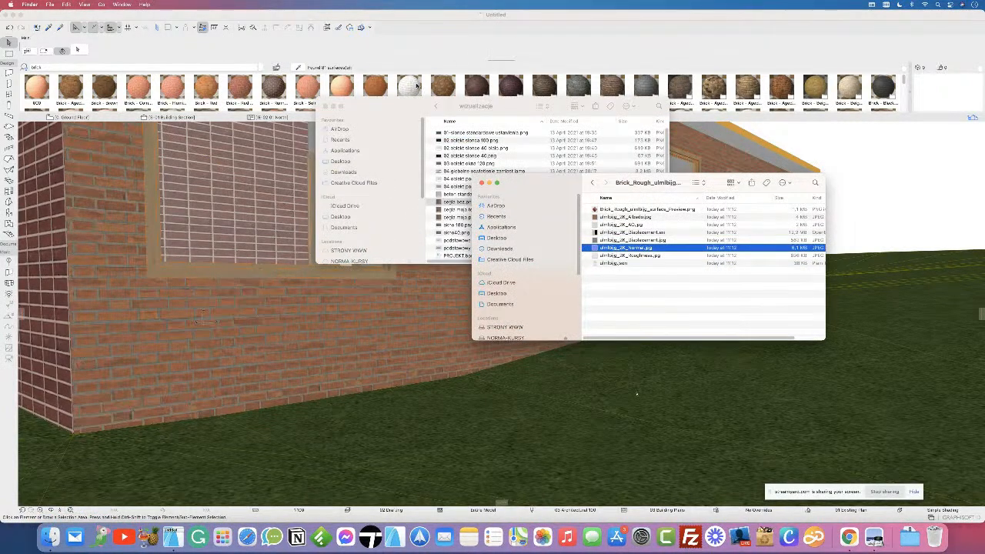
left_click(406, 104)
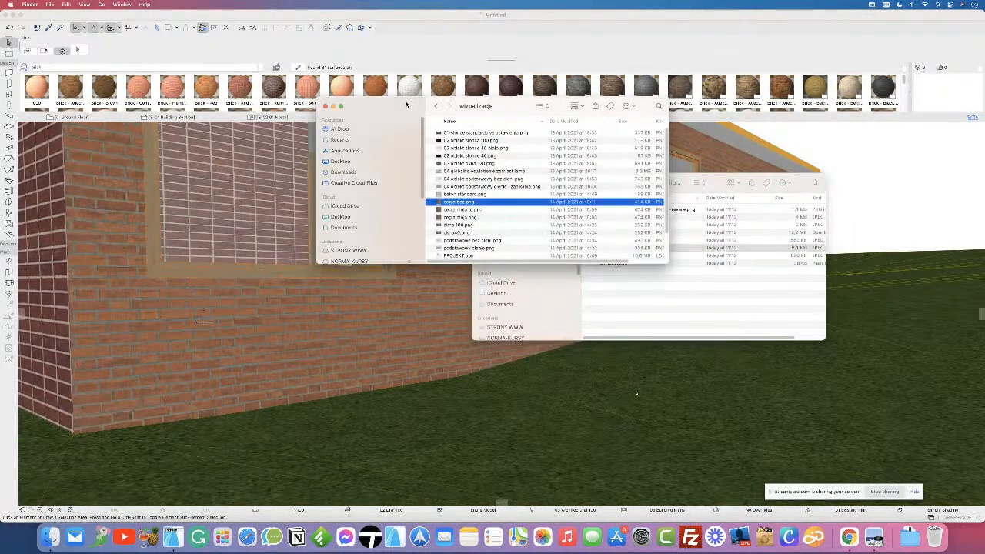
double_click(460, 202)
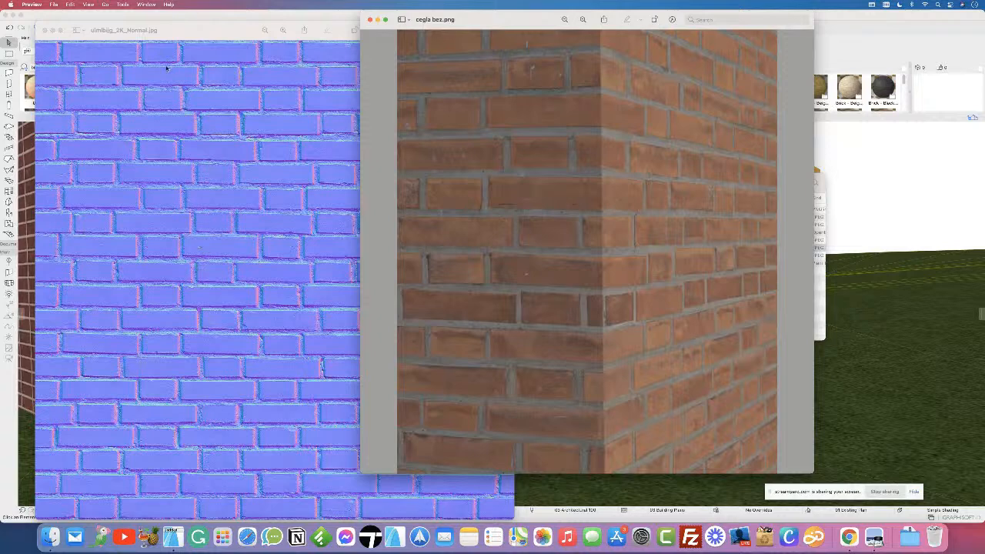
left_click(45, 30)
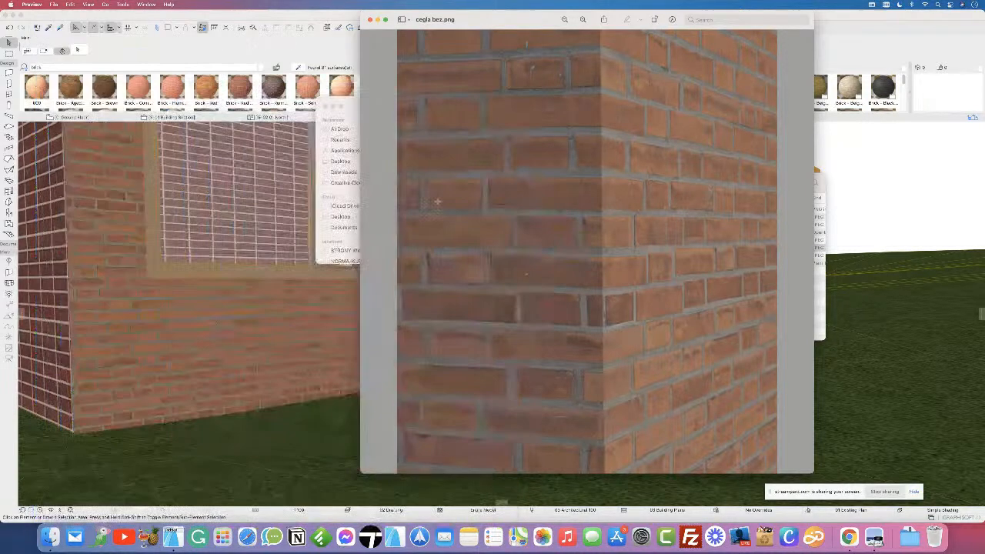
Step: View cegla moja to.png beside cegla bez.png to compare the two brick renders, and put the former away
left_click_drag(478, 22, 610, 39)
left_click(446, 211)
double_click(446, 210)
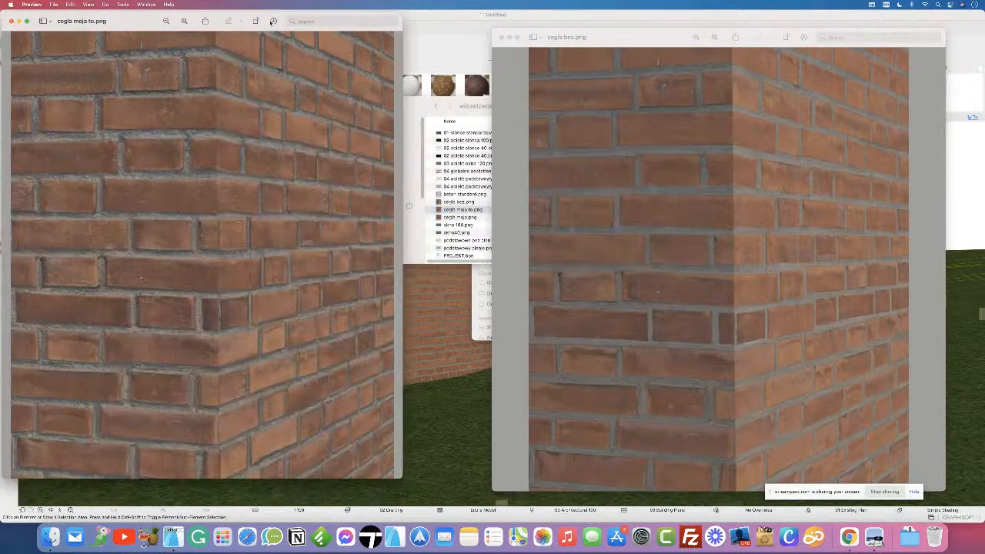
left_click_drag(139, 22, 284, 36)
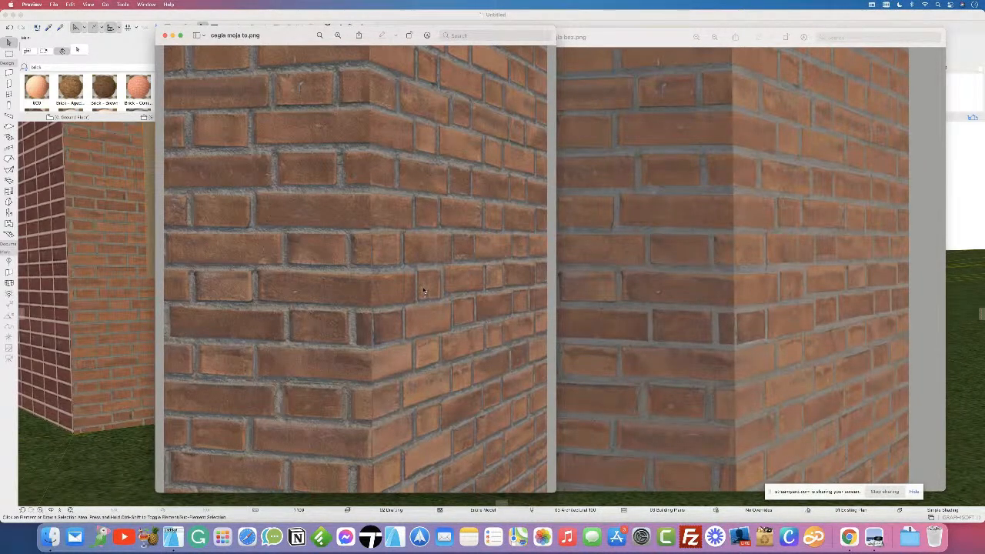
left_click(172, 36)
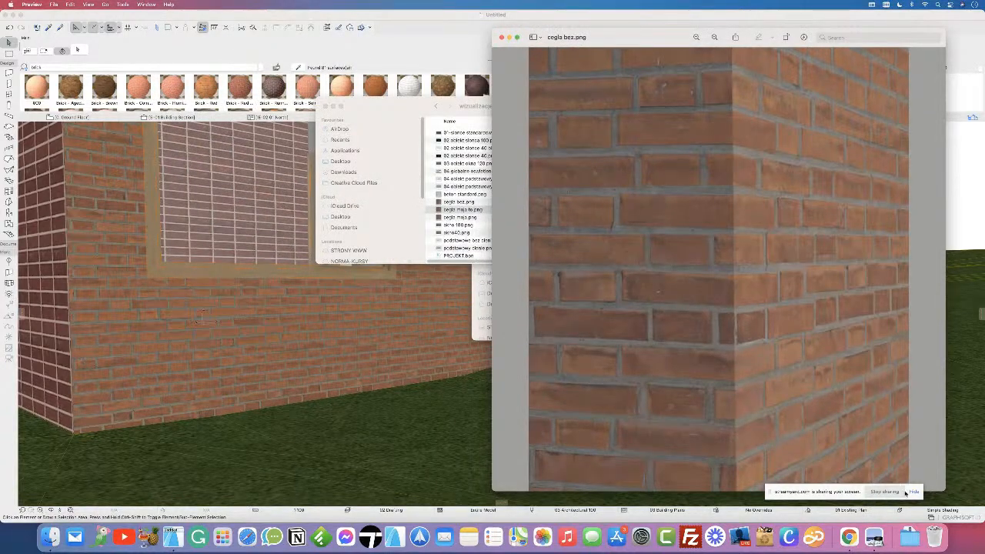
Step: Switch to Chrome, search Google for "bump map creator" in a new tab, and open the NormalMap-Online site
left_click(849, 536)
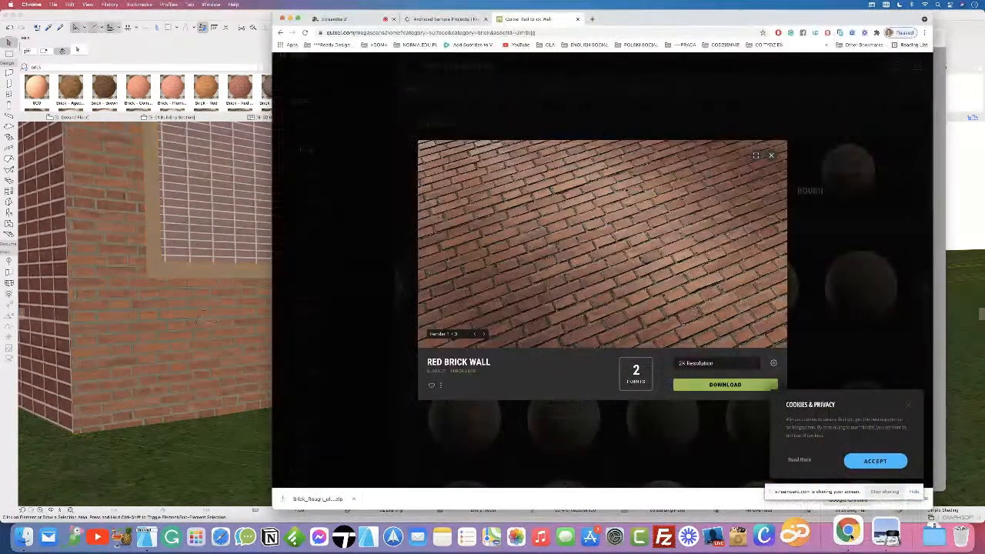
left_click(592, 19)
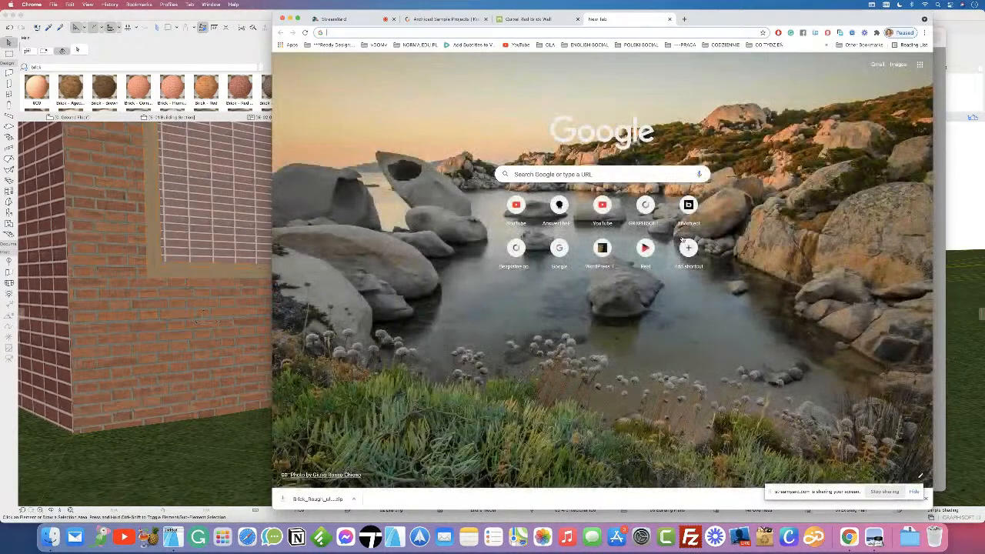
type("bump")
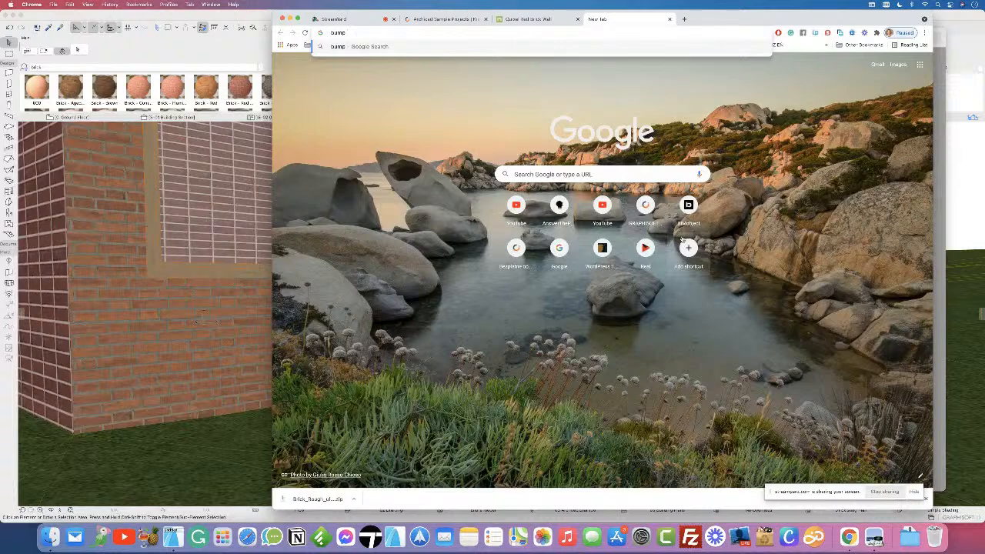
type(" map")
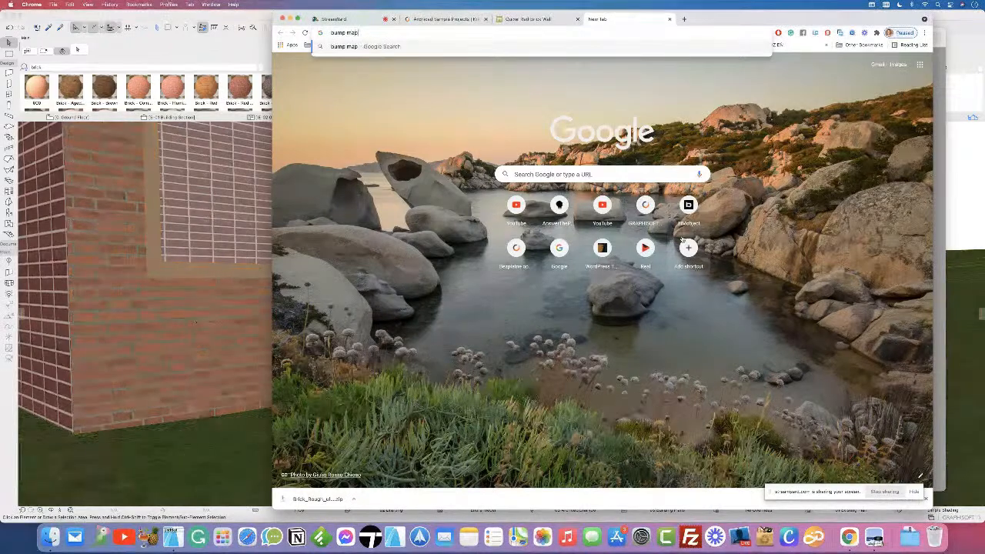
type(" creator")
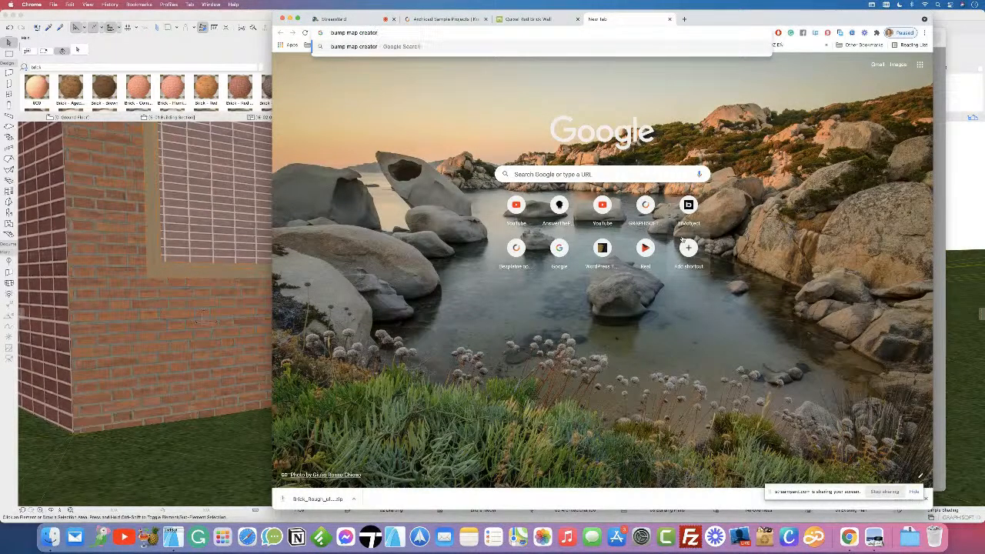
key("Return")
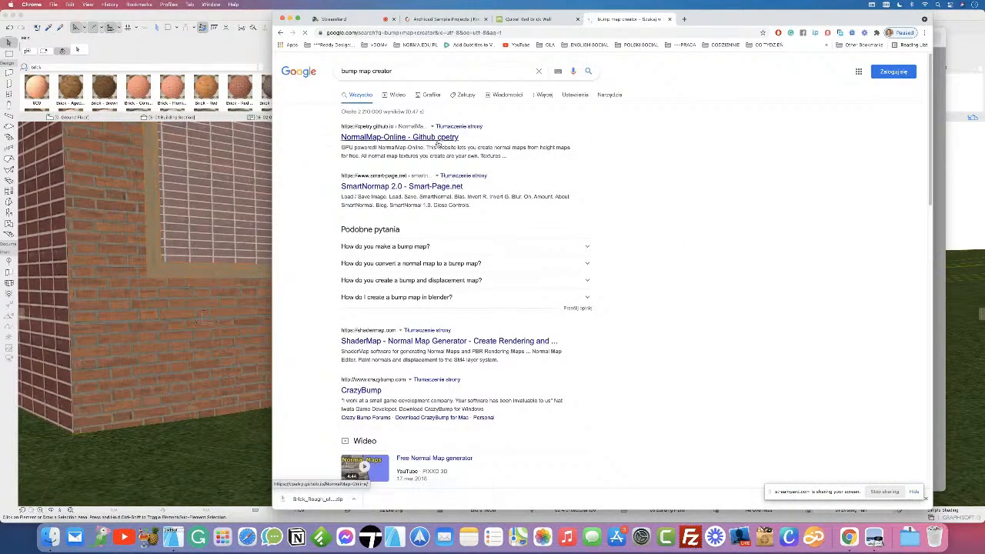
left_click(438, 138)
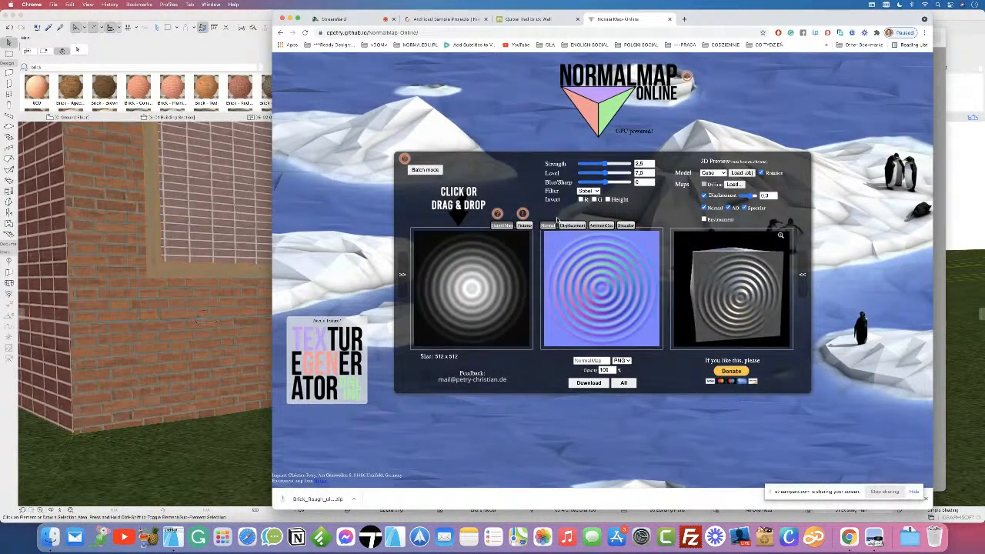
Step: View the sample's displacement, ambient occlusion and specular maps, and return to its normal map
left_click(582, 226)
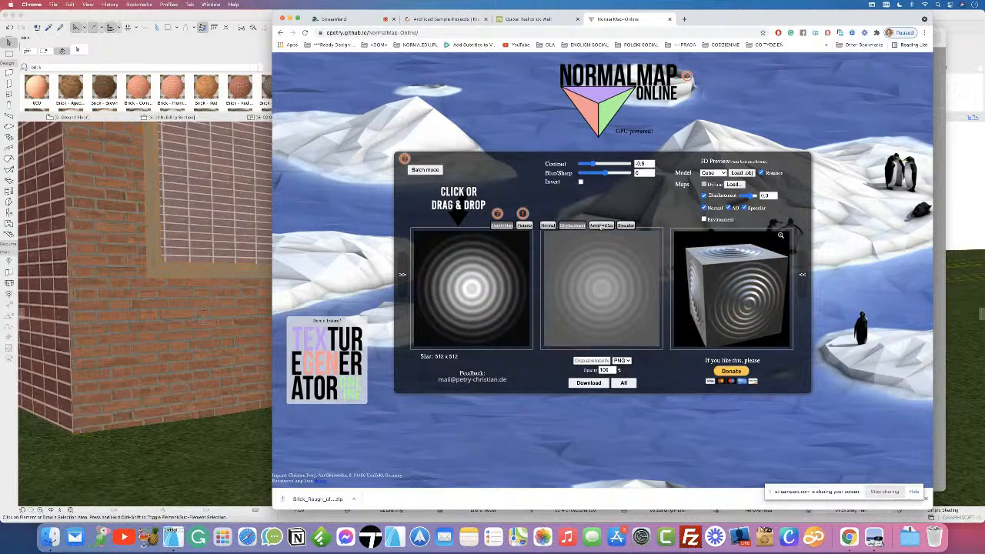
left_click(601, 225)
left_click(625, 225)
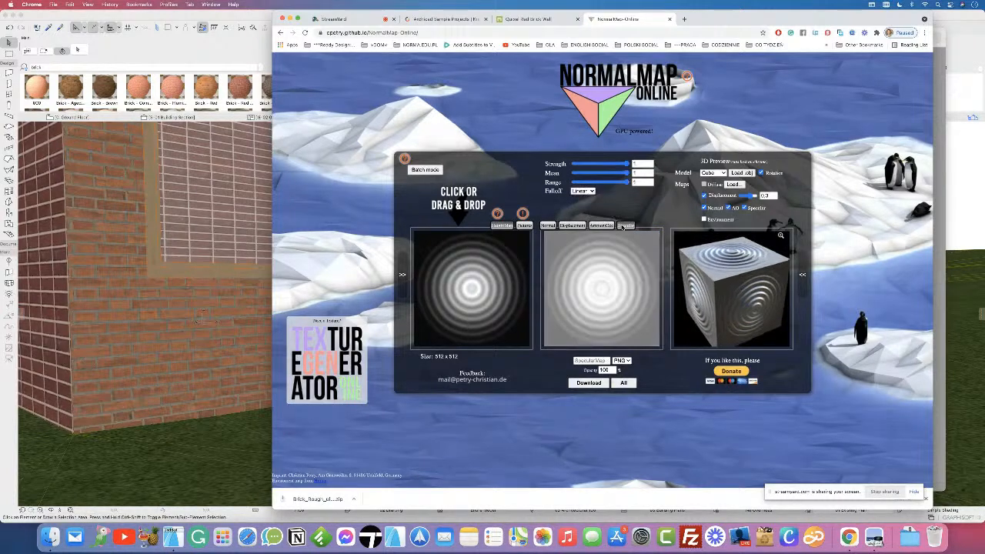
left_click(547, 226)
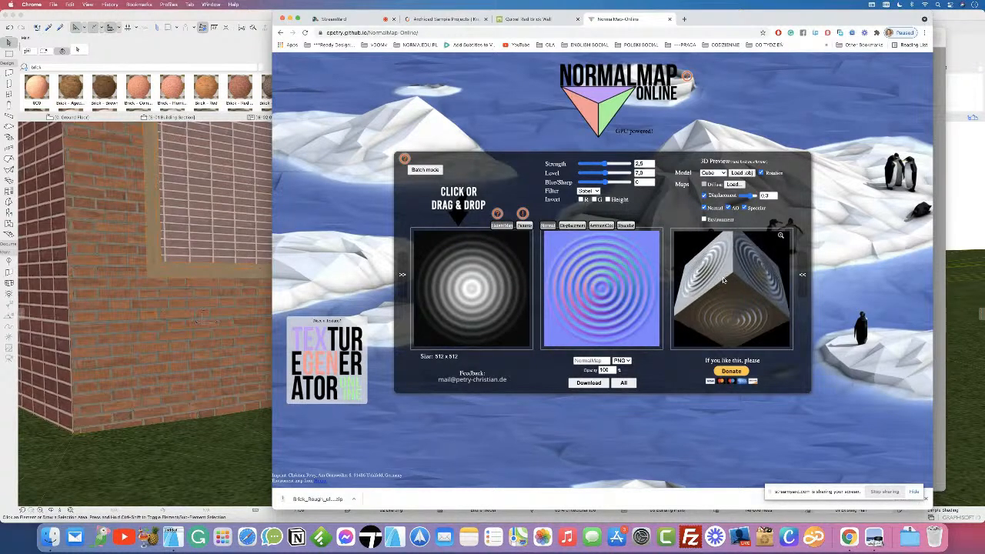
Step: Revisit the Quixel Red Brick Wall page, return to NormalMap-Online, and lower the normal map's strength to 1.16
left_click(544, 17)
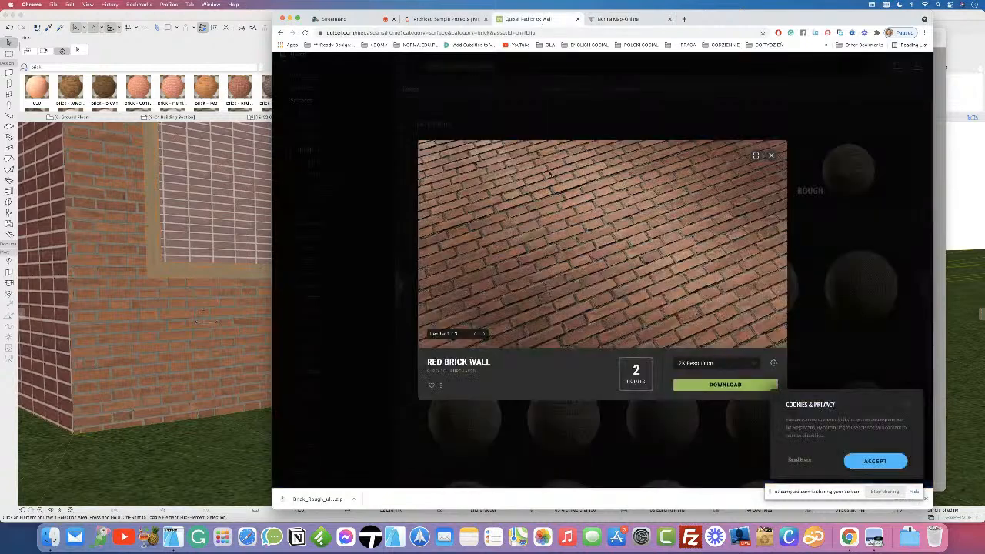
left_click(623, 18)
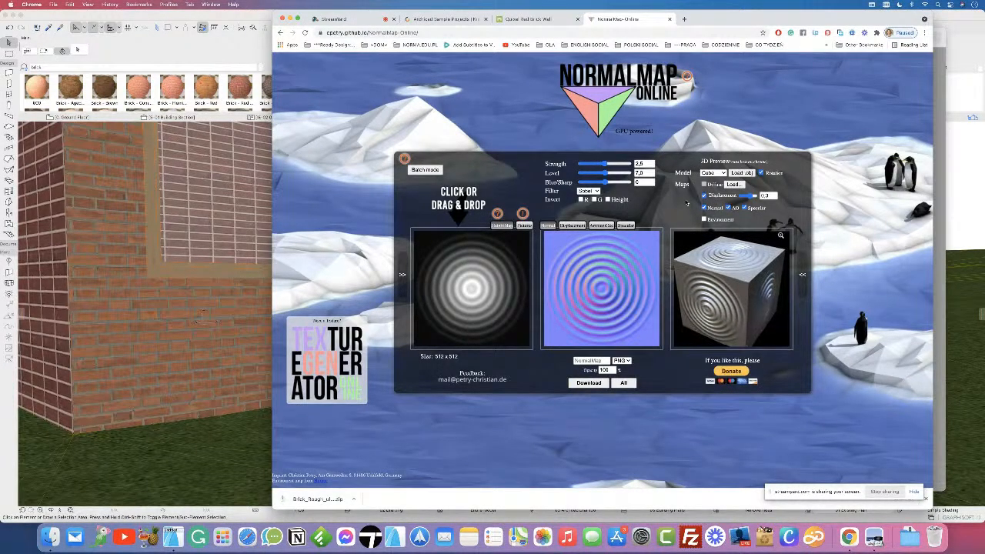
mouse_move(606, 164)
left_mouse_down()
mouse_move(618, 167)
mouse_move(576, 169)
mouse_move(625, 173)
mouse_move(591, 169)
left_mouse_up()
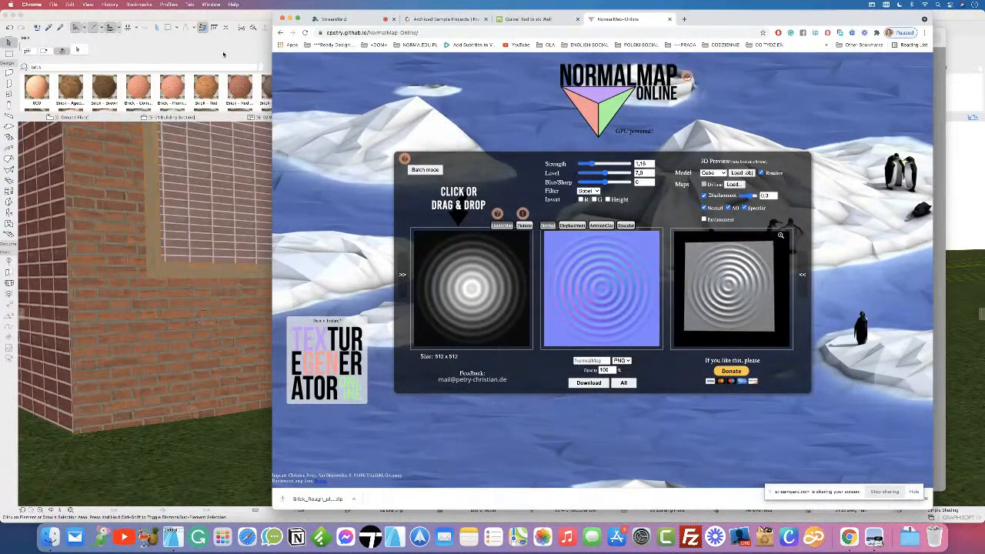
Step: Return to ARCHICAD's 3D view, switch to Finder, and open standardowa cegla.png from the wizualizacje folder in Preview
left_click(223, 54)
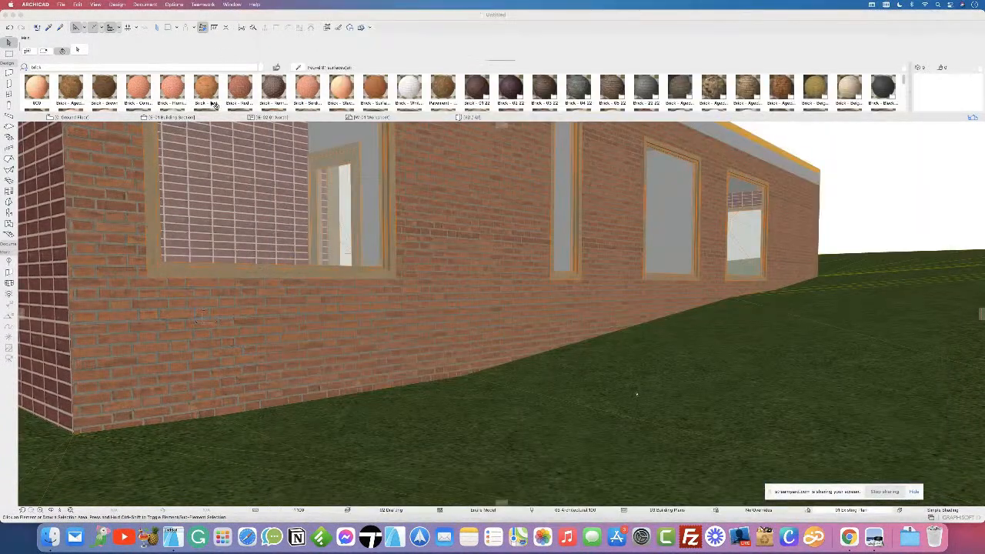
left_click(520, 272)
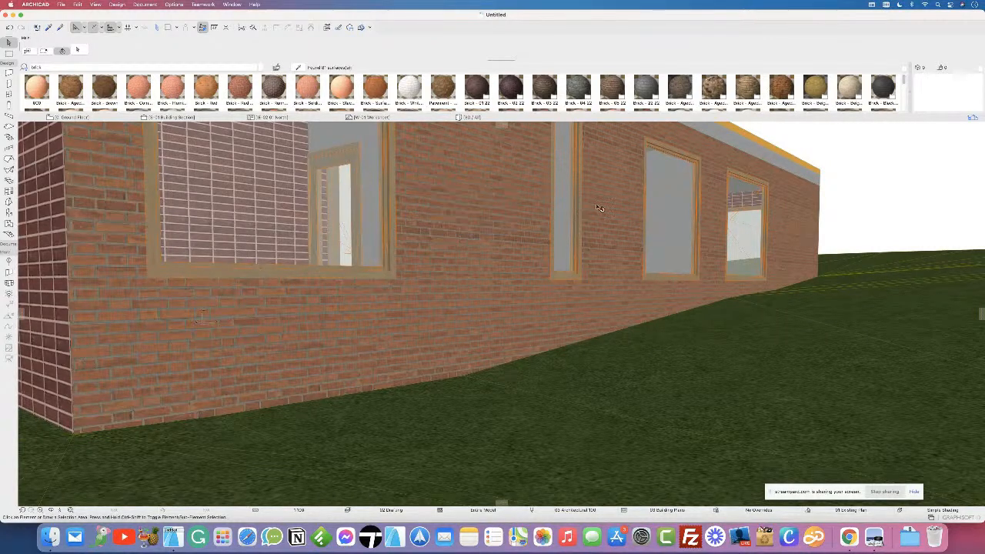
left_click(51, 531)
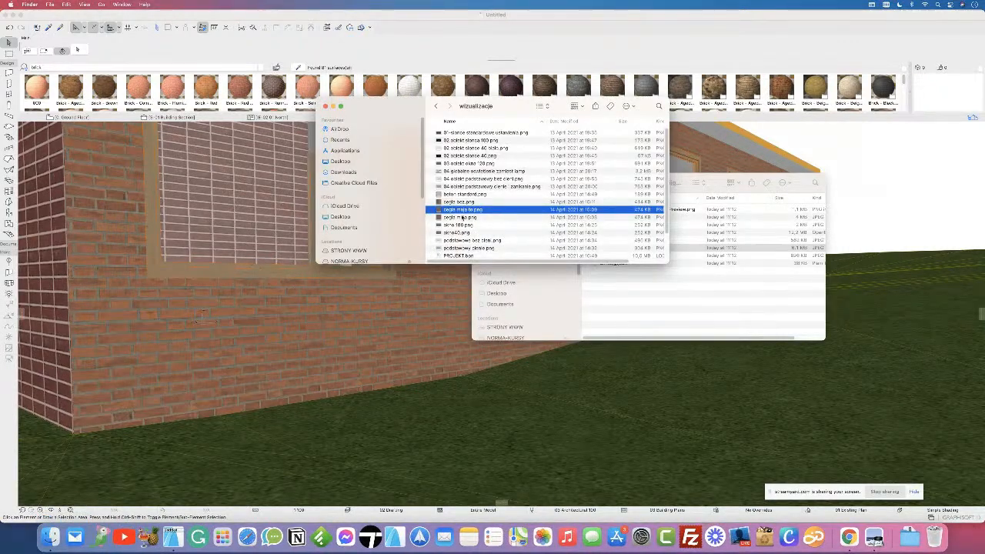
scroll(501, 233, "down", 1)
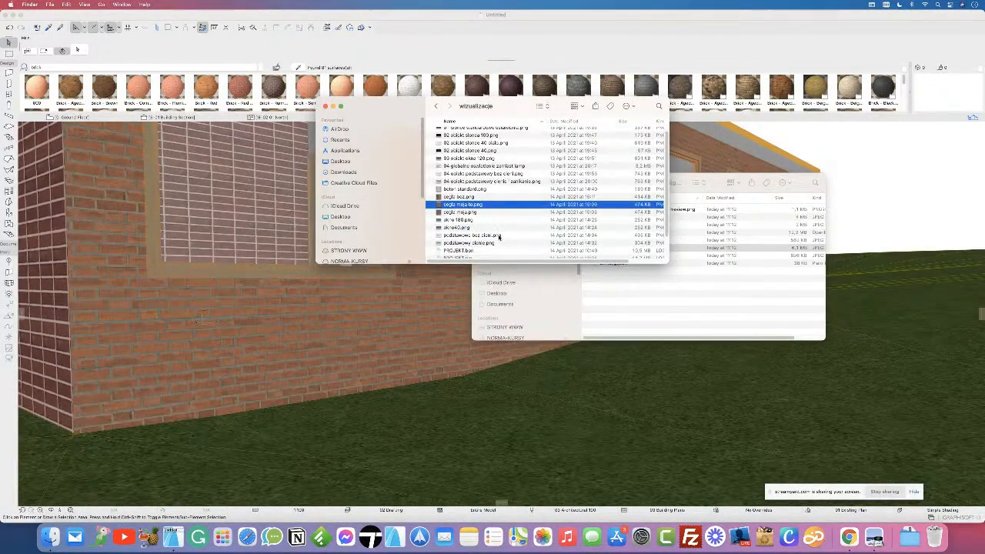
scroll(500, 235, "down", 1)
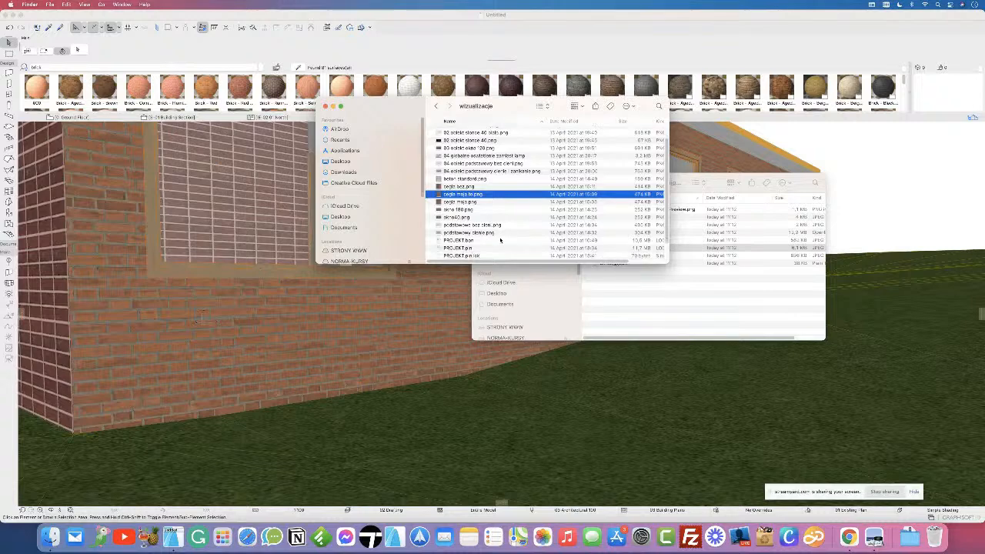
scroll(499, 231, "down", 2)
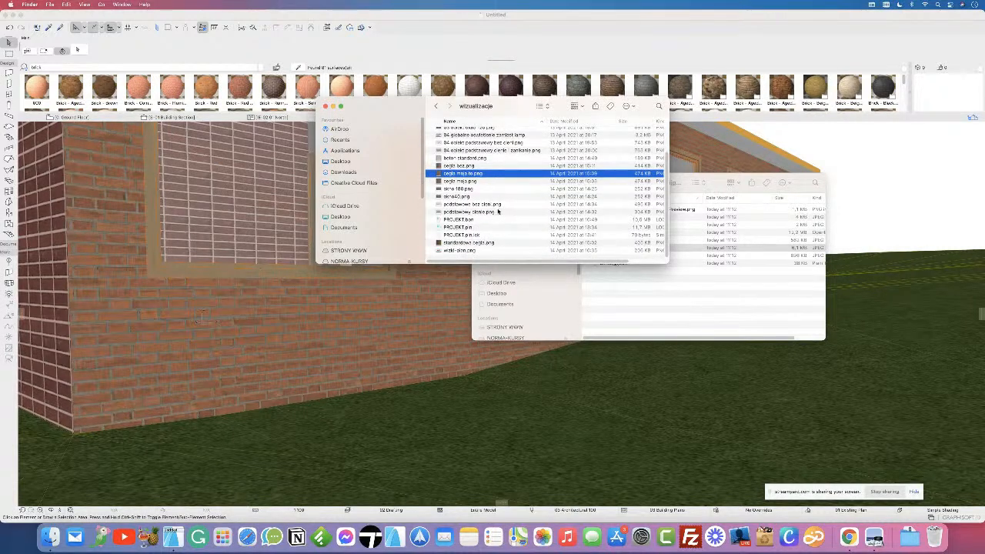
left_click(497, 213)
double_click(493, 243)
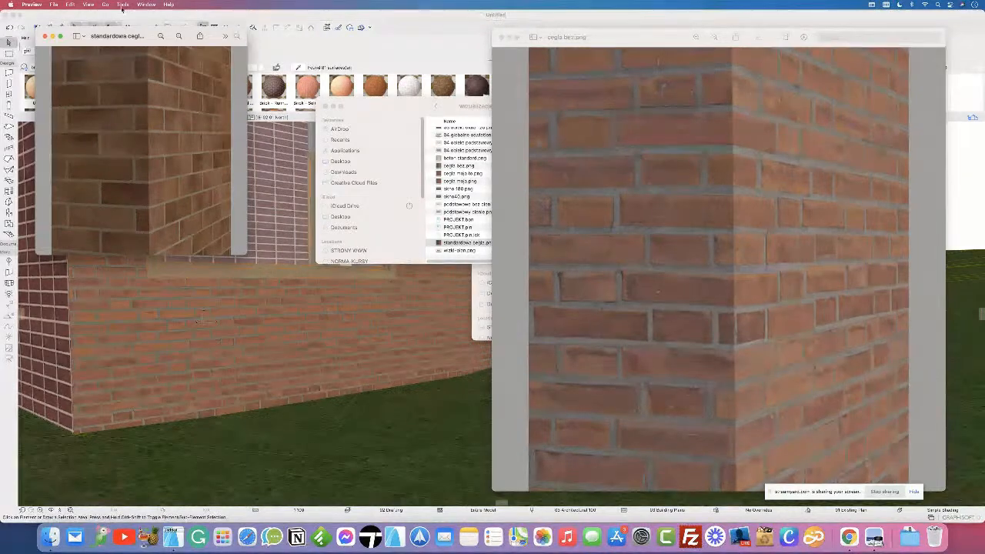
Step: Enlarge the standardowa cegla.png window and place it beside cegla bez.png to compare the renders, and return to ARCHICAD
left_click_drag(136, 37, 331, 148)
left_click_drag(441, 367, 685, 496)
left_click_drag(366, 154, 172, 46)
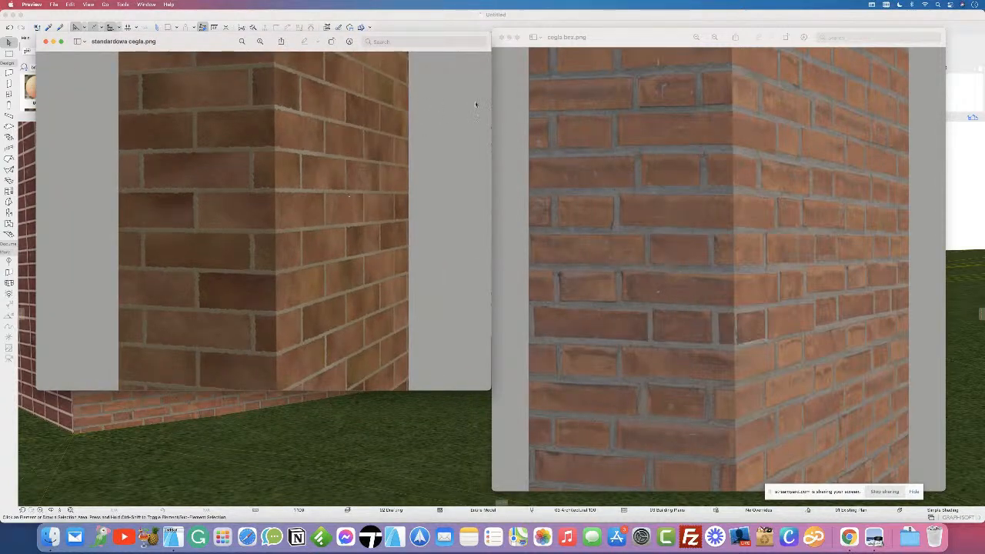
left_click_drag(206, 53, 166, 57)
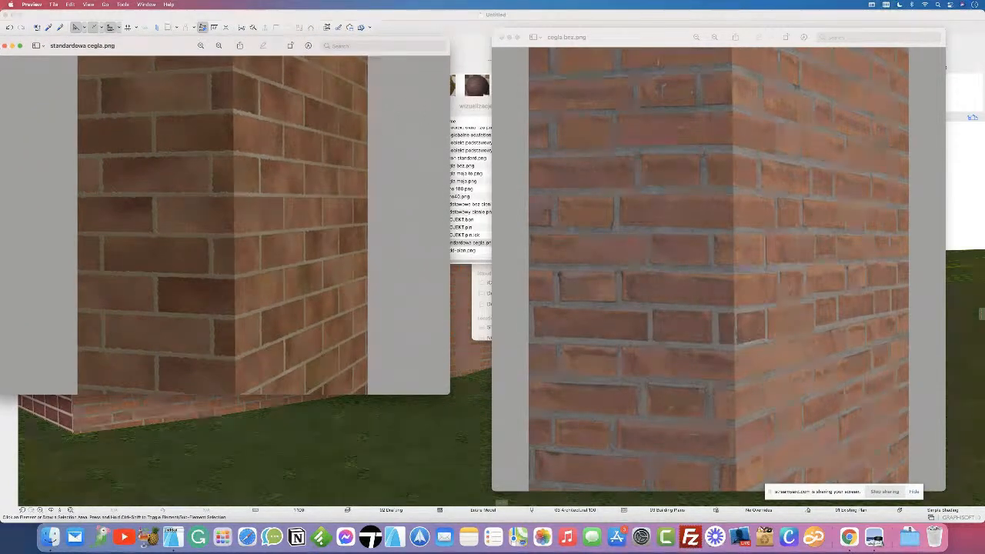
left_click(471, 71)
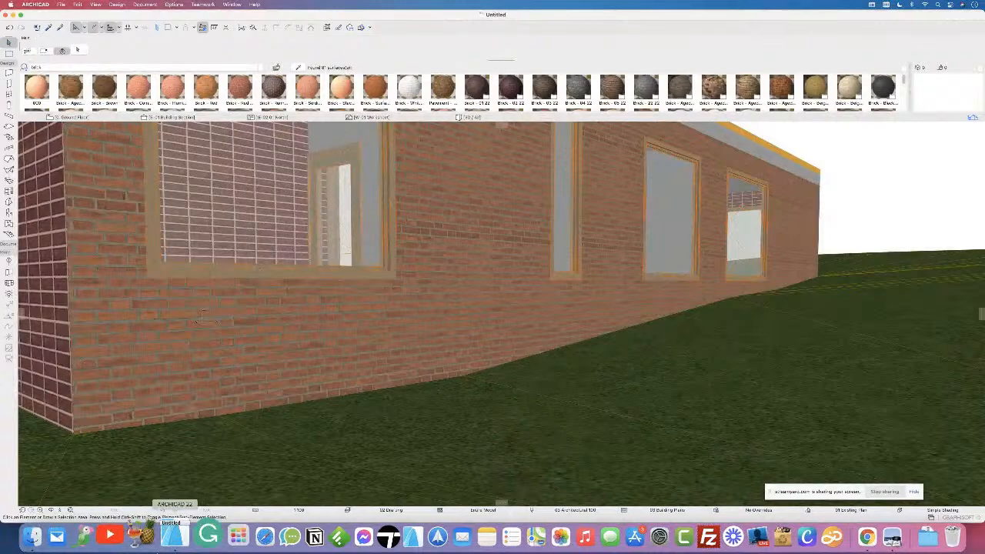
Step: Open cegla moja to.png from Finder, compare it beside standardowa cegla.png, and go back to ARCHICAD
left_click(52, 536)
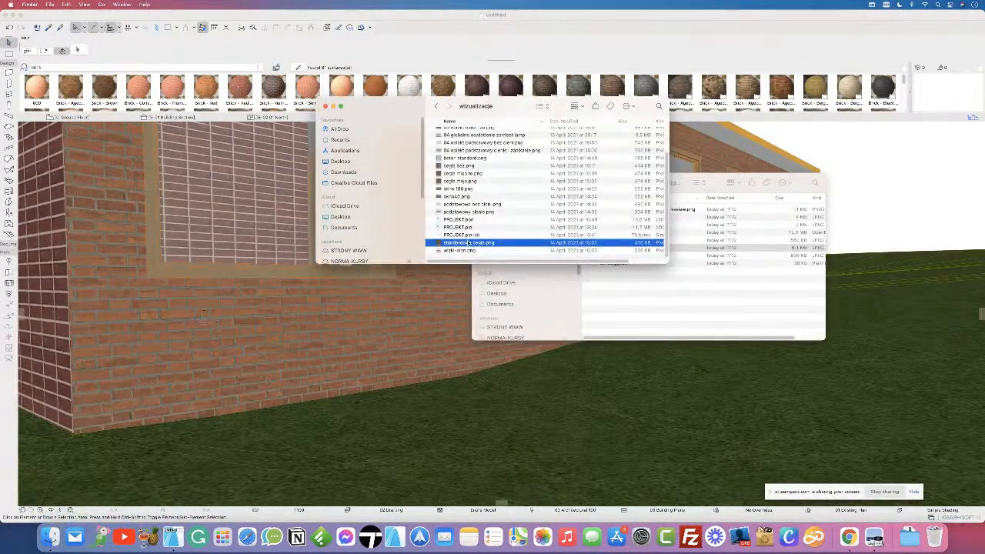
double_click(471, 174)
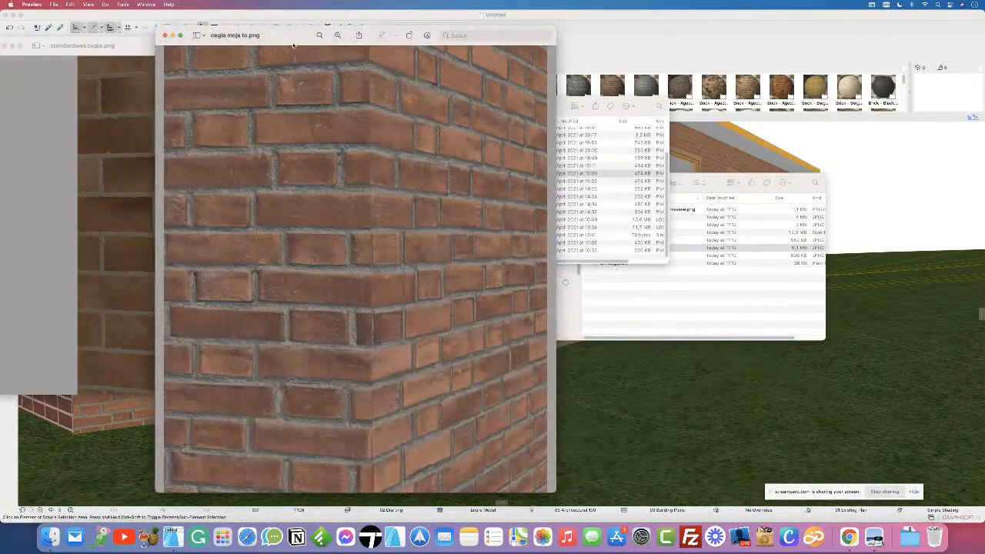
left_click_drag(265, 36, 433, 34)
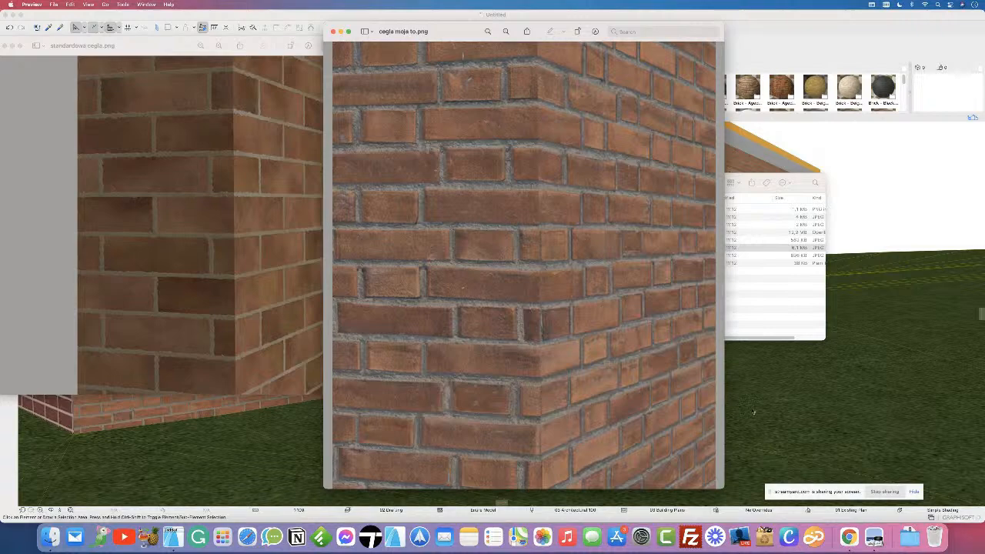
left_click(729, 365)
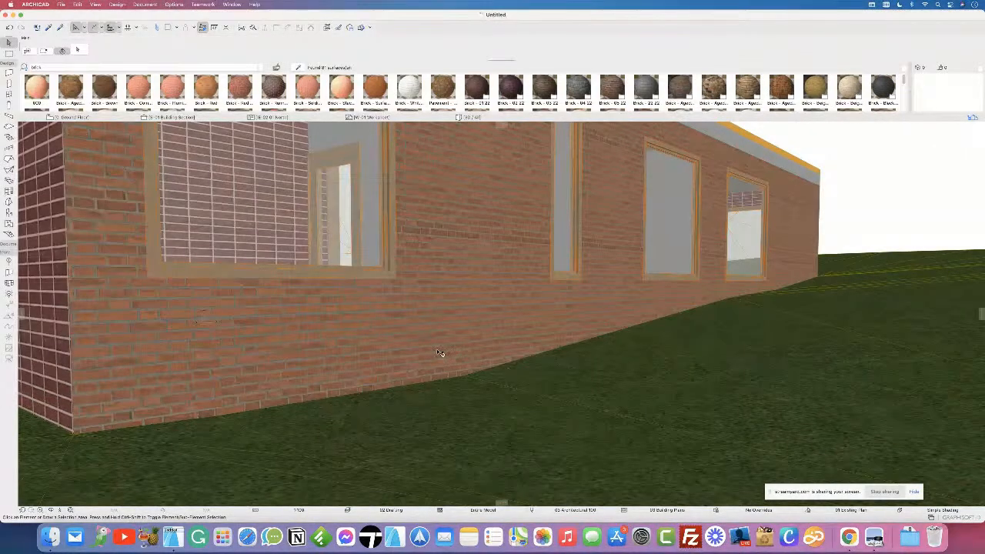
Step: Show the Ground Floor plan and examine the room with the chair and interior elevation markers
left_click(63, 118)
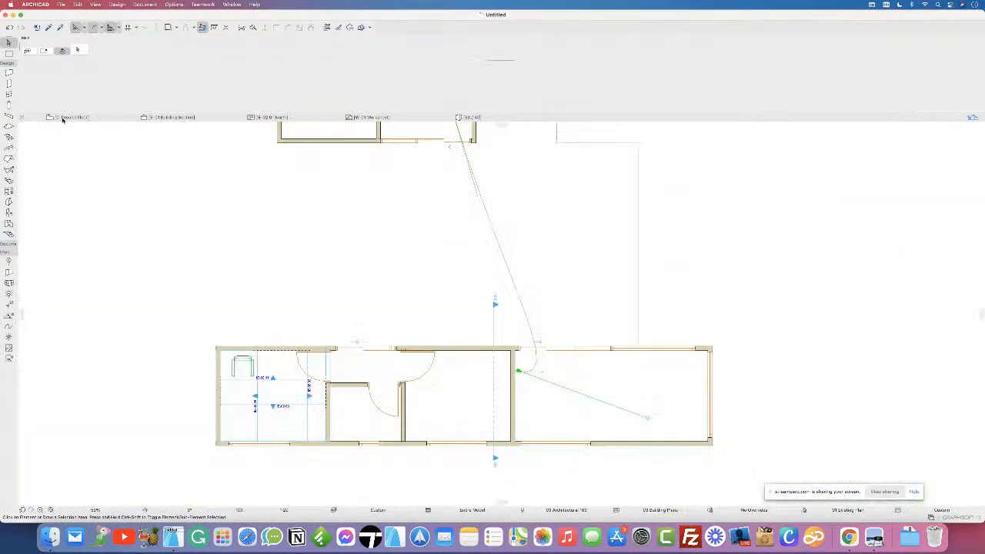
scroll(349, 384, "up", 5)
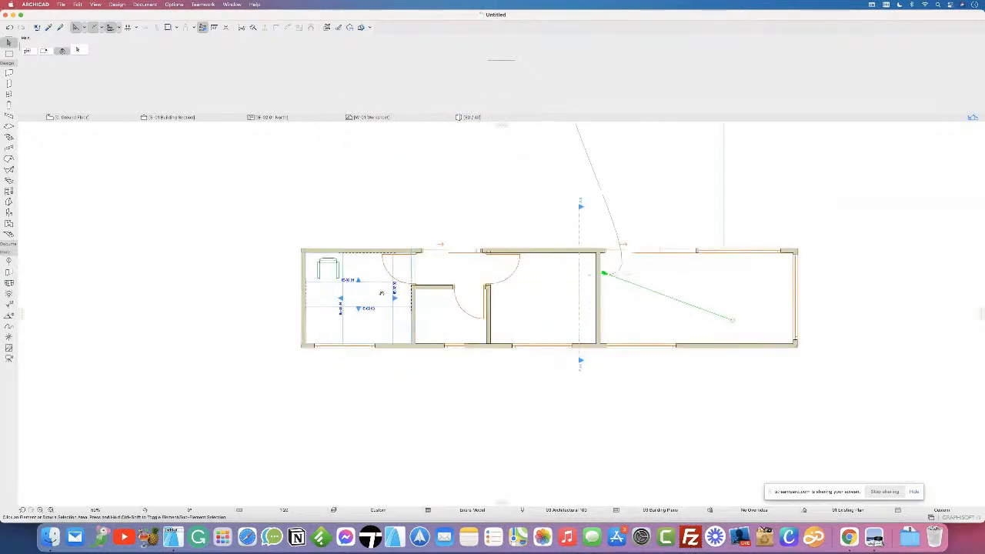
scroll(329, 295, "up", 4)
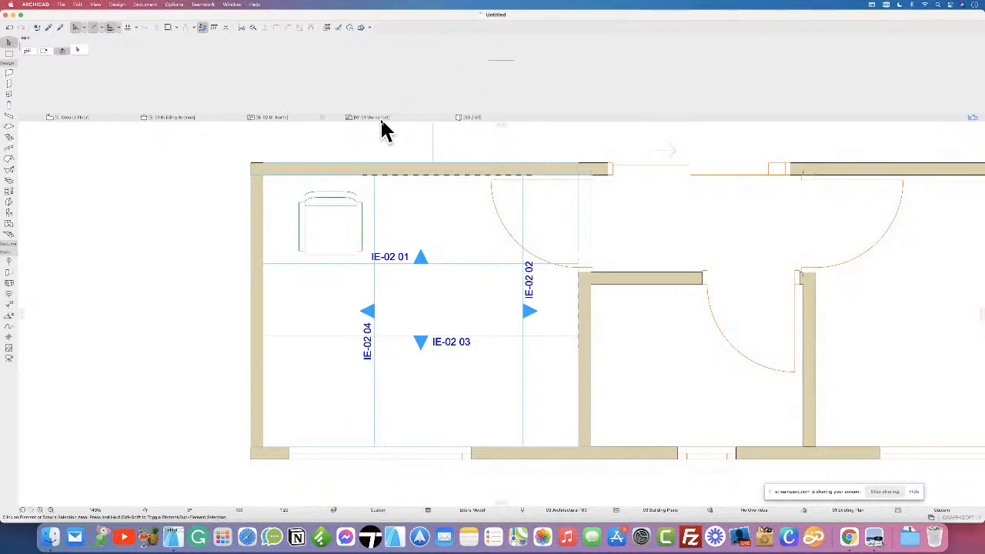
Step: Show the building in 3D, open its 3D projection settings, and reposition the sun on the preview plan
left_click(466, 117)
middle_click_drag(451, 325, 385, 302, "shift")
scroll(384, 302, "down", 5)
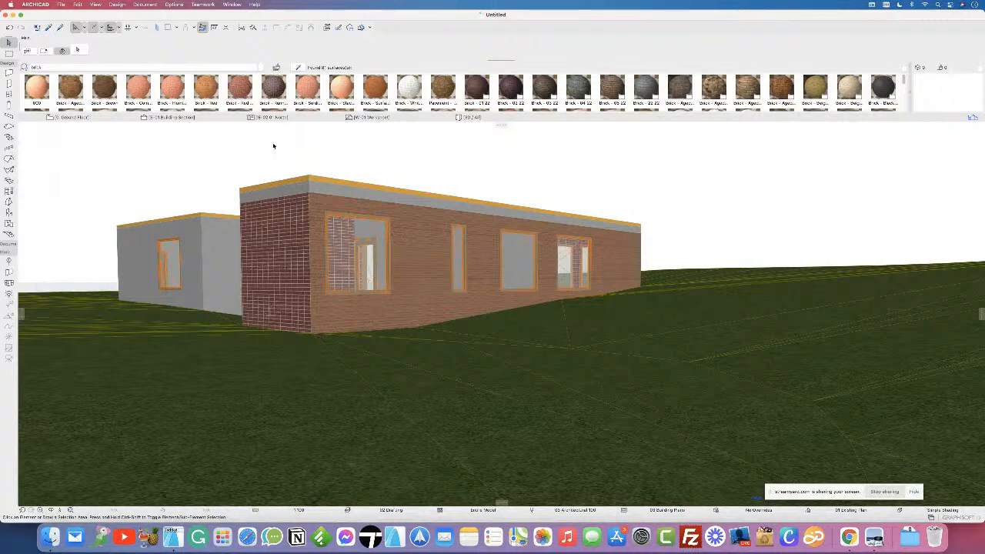
right_click(628, 171)
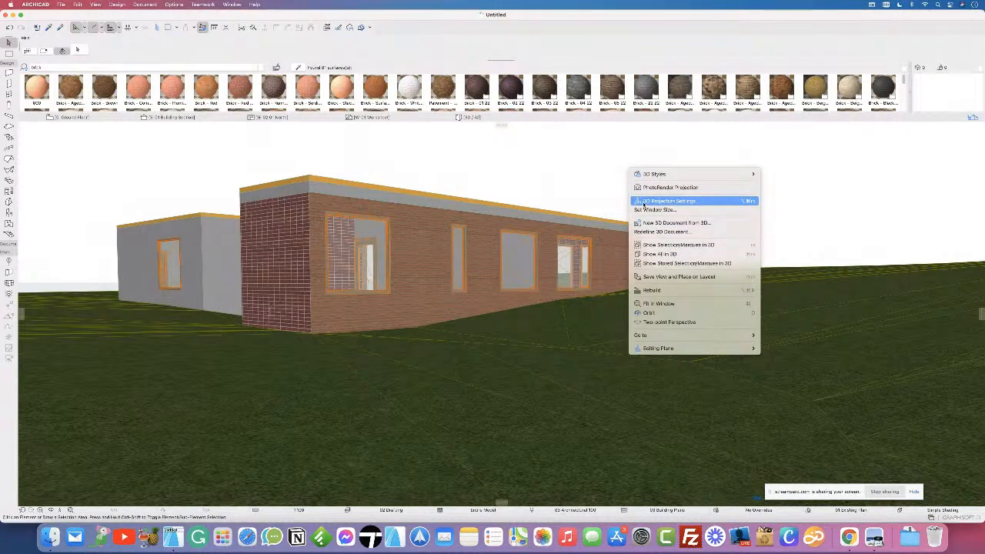
left_click(688, 202)
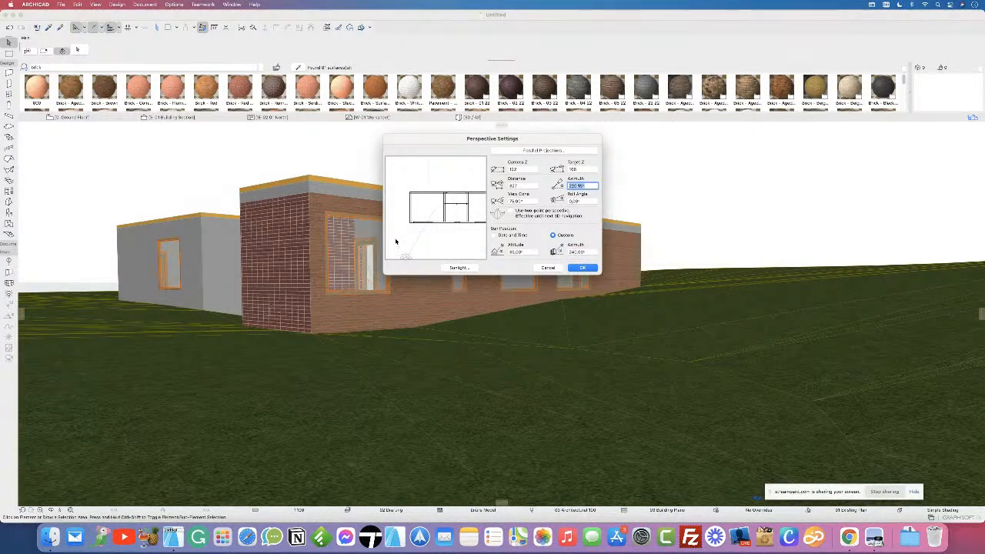
mouse_move(405, 257)
left_mouse_down()
mouse_move(390, 259)
mouse_move(390, 208)
mouse_move(416, 190)
mouse_move(446, 192)
mouse_move(484, 227)
mouse_move(433, 244)
left_mouse_up()
left_click_drag(431, 257, 414, 254)
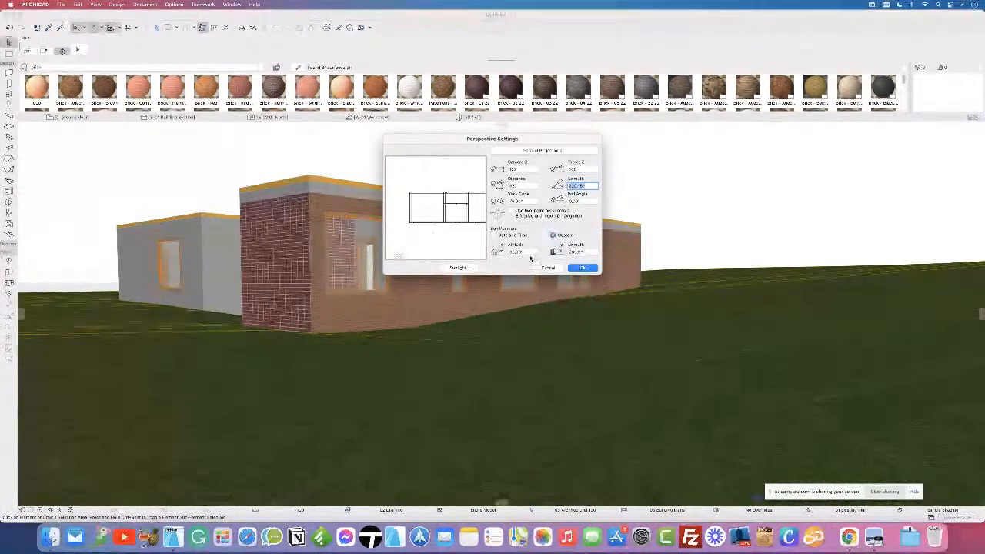
Step: Review the sun's altitude and azimuth, examine the Sunlight Settings without changing them, and apply the Perspective Settings
left_click_drag(528, 252, 502, 250)
left_click_drag(588, 251, 563, 249)
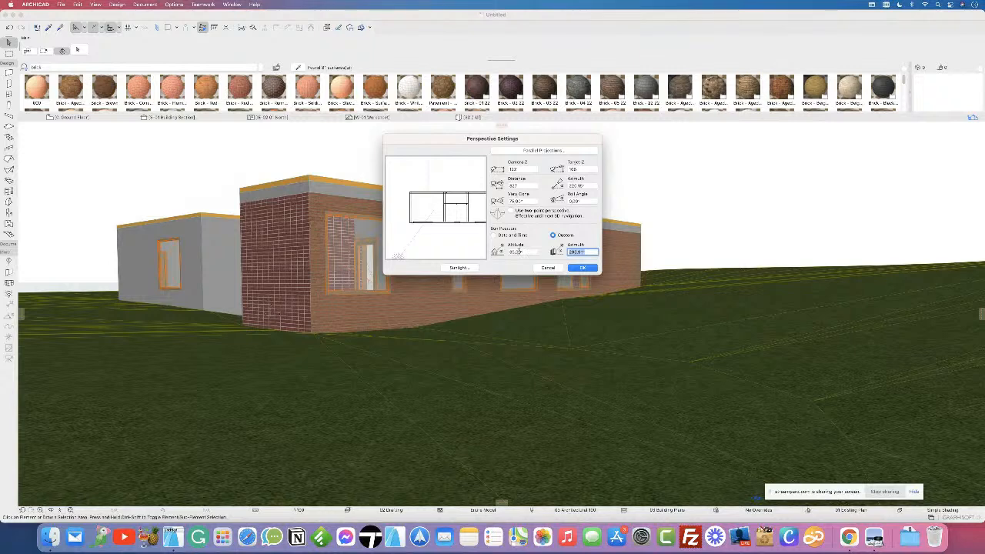
left_click(460, 268)
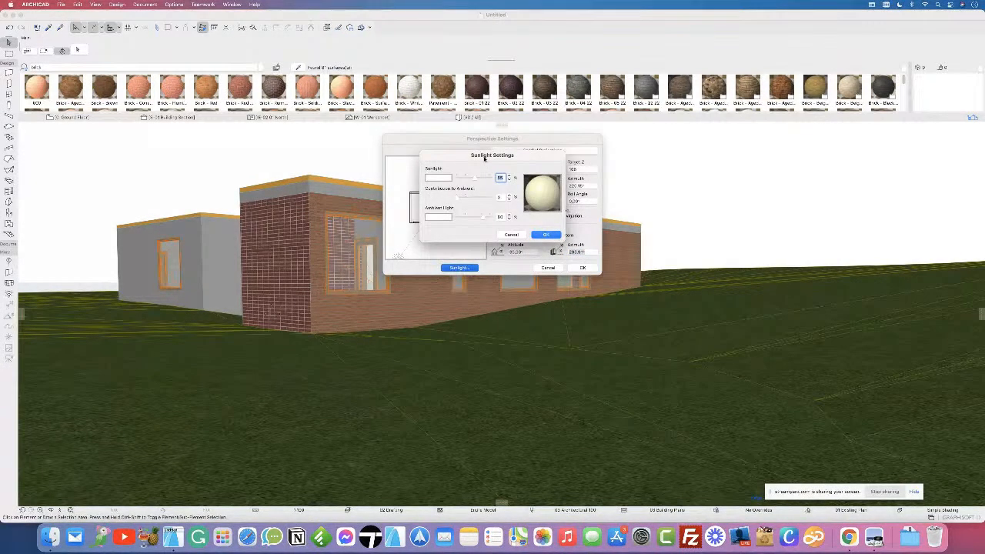
left_click_drag(484, 158, 648, 182)
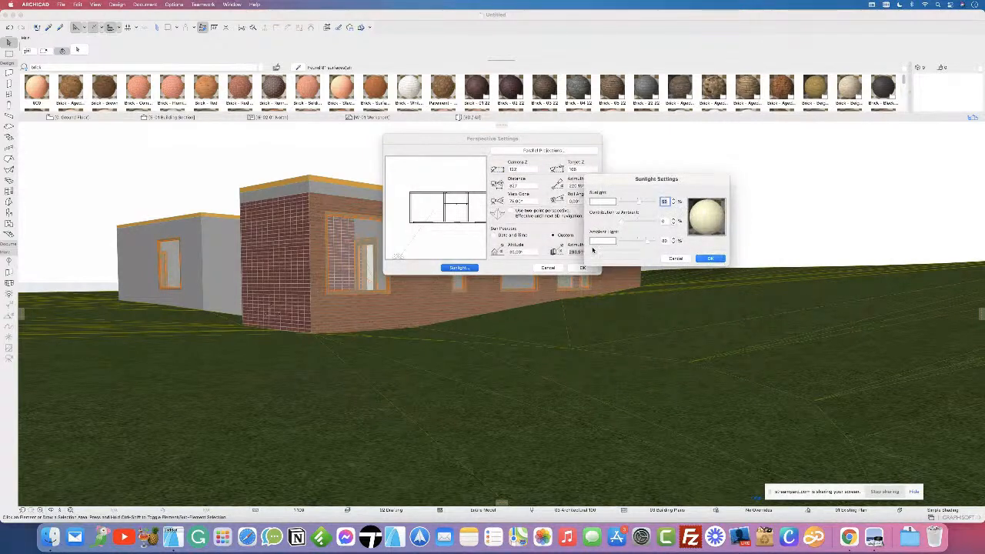
left_click(674, 259)
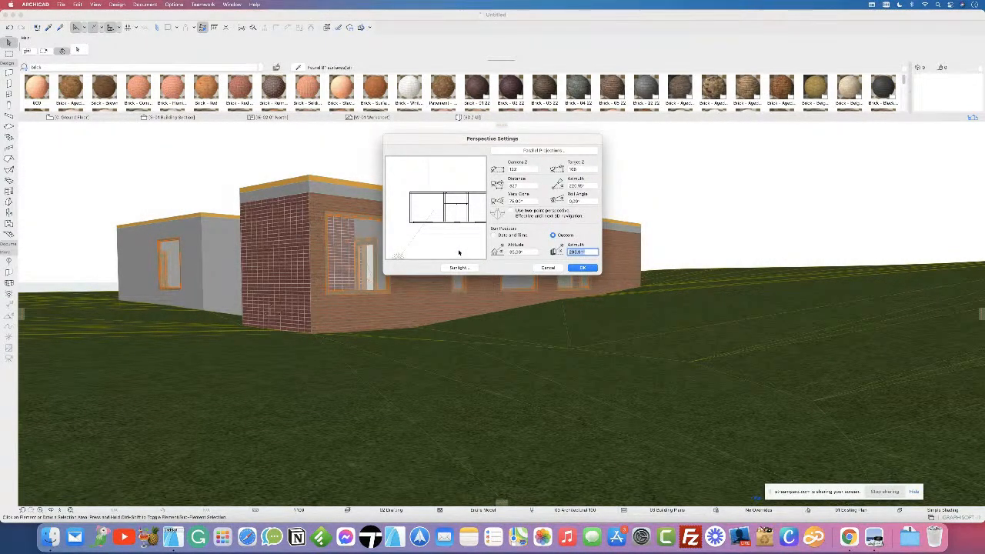
left_click(582, 268)
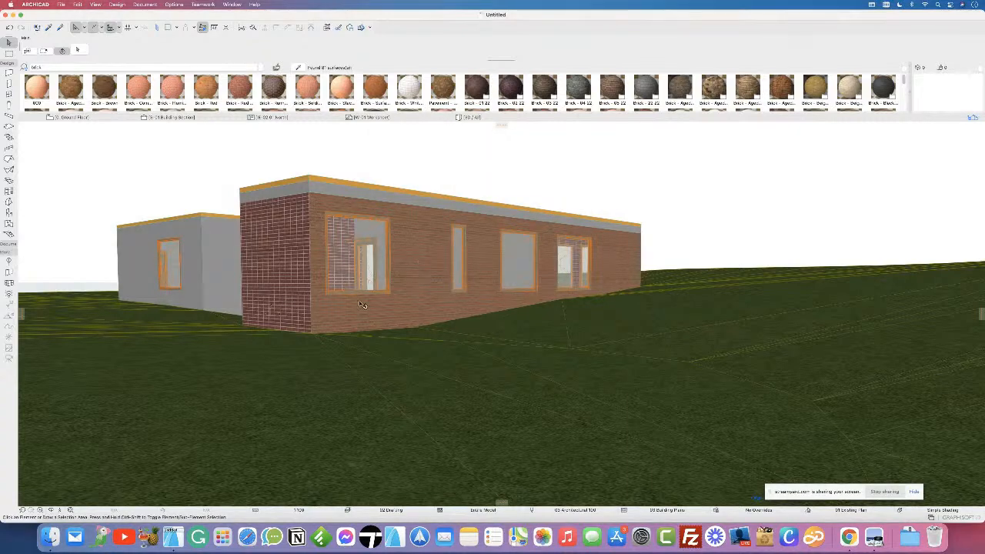
scroll(345, 305, "up", 3)
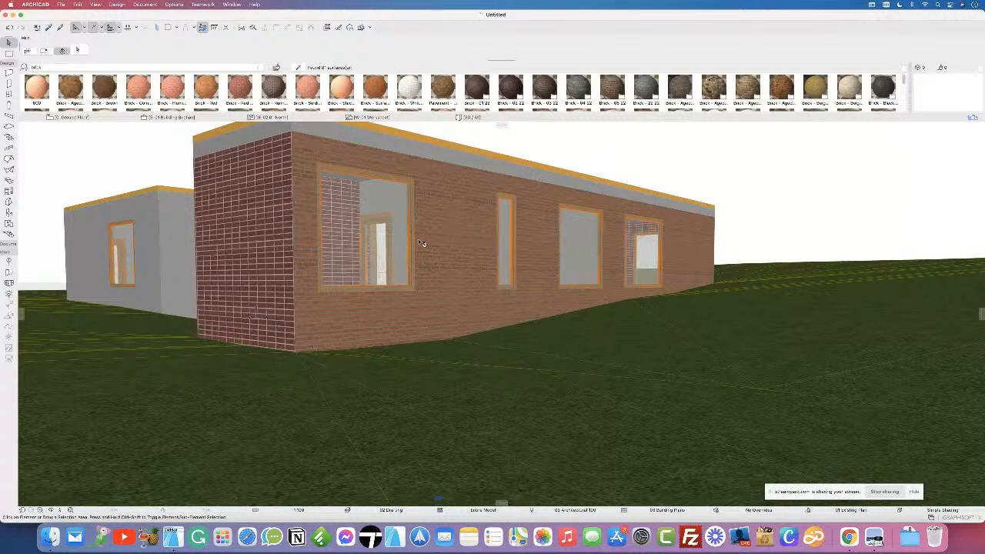
mouse_move(421, 243)
Step: Return to the Ground Floor plan and choose General Light 22 from General Light Sources 22 as the default lamp
left_click(75, 118)
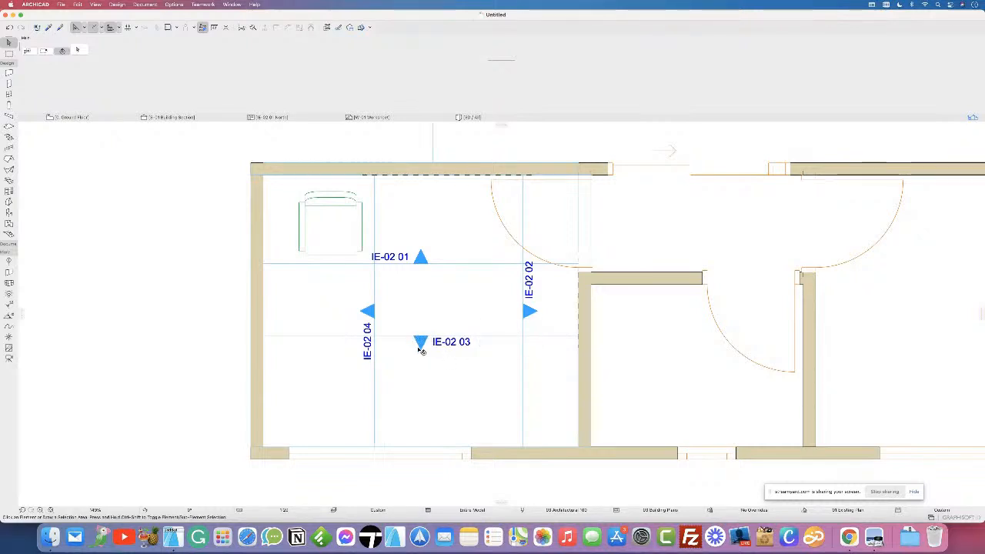
left_click(9, 295)
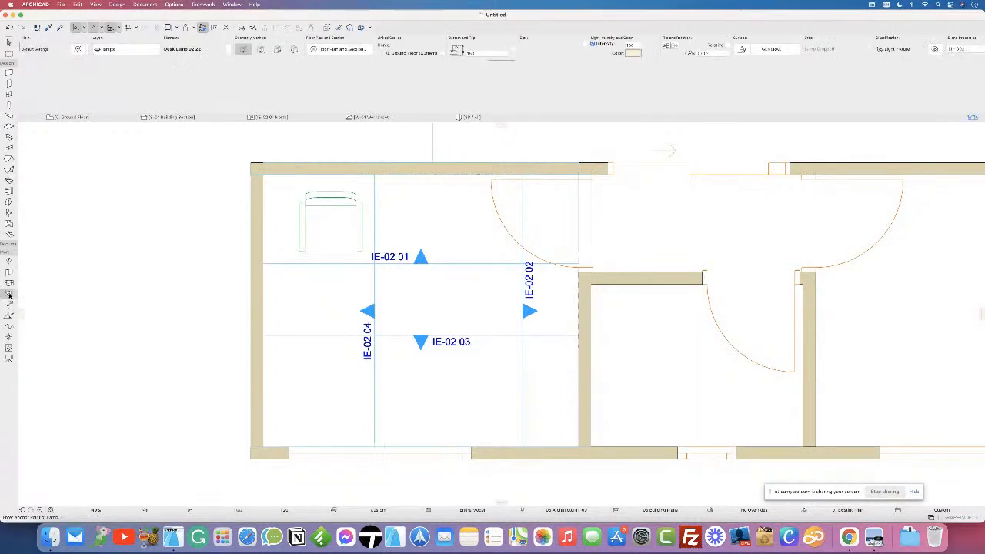
double_click(11, 294)
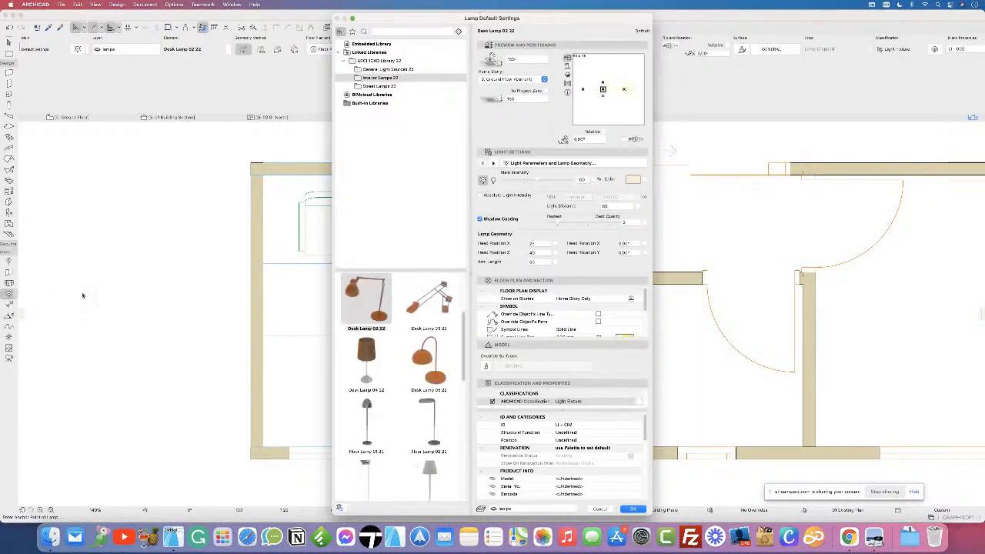
left_click(378, 70)
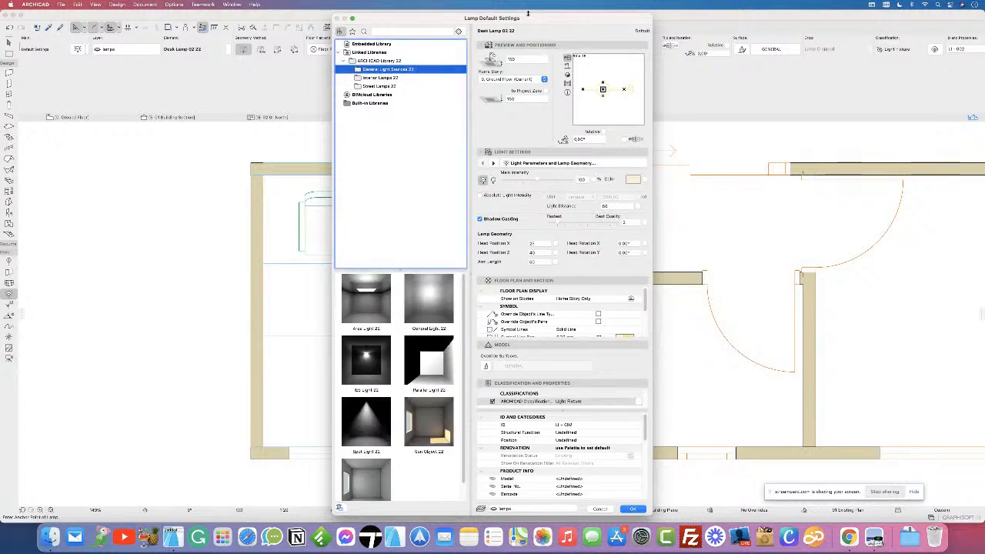
left_click_drag(462, 18, 461, 39)
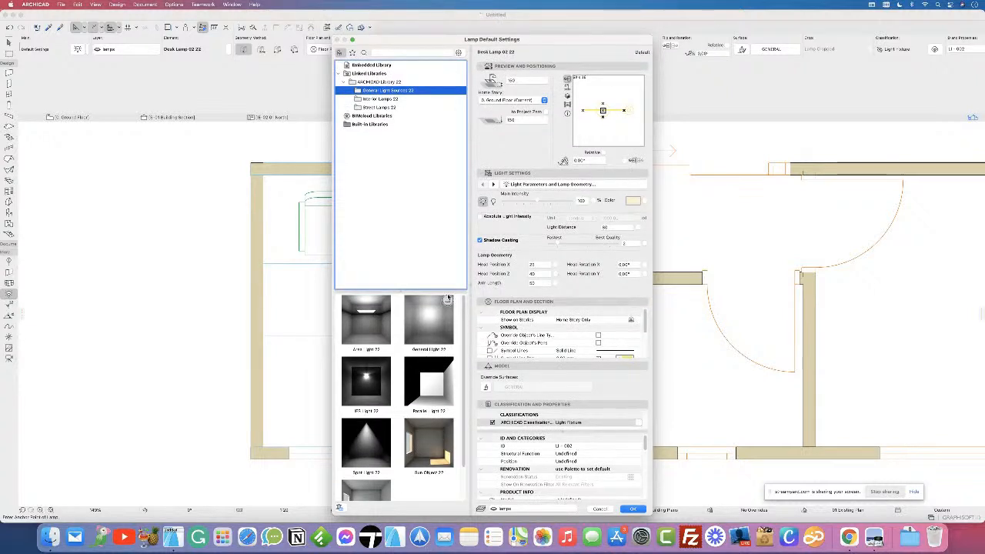
left_click_drag(447, 292, 454, 174)
left_click(428, 208)
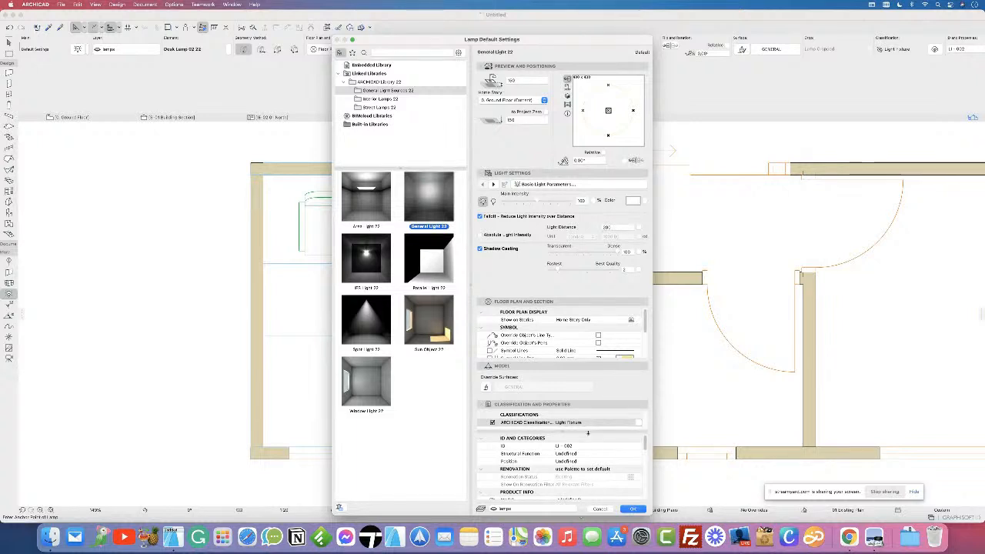
Step: Assign the lamp to the 2D Drafting - General layer and turn off its shadow casting and light falloff
left_click(548, 511)
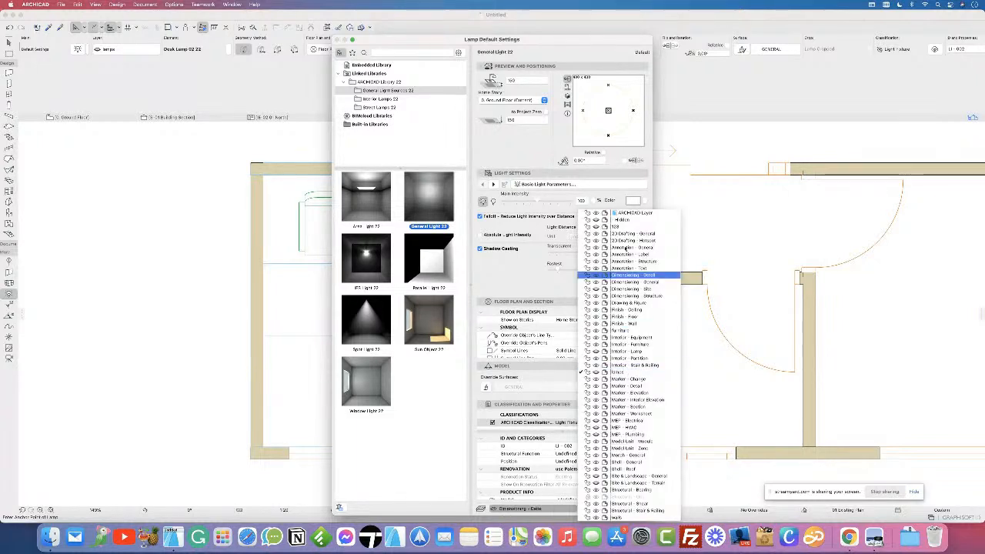
left_click(628, 233)
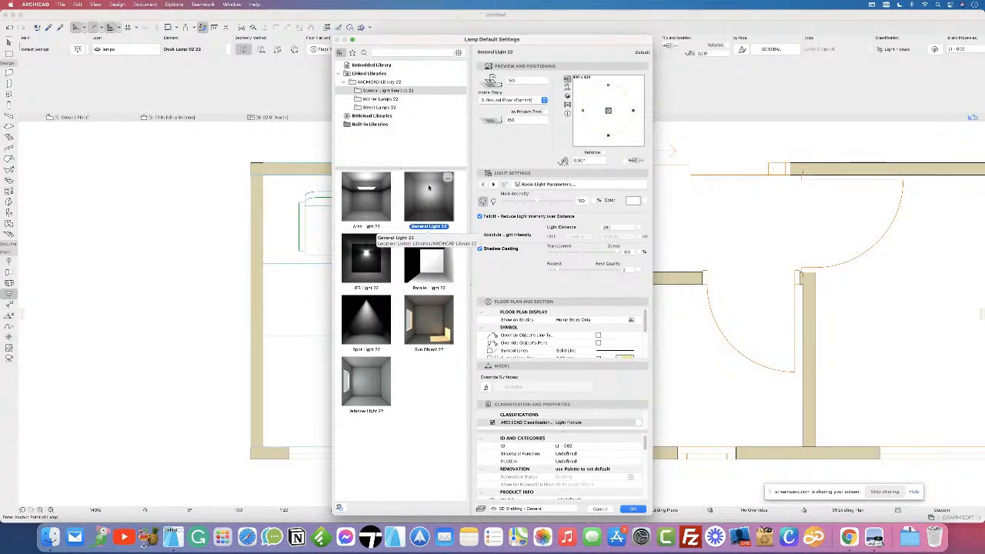
left_click(480, 249)
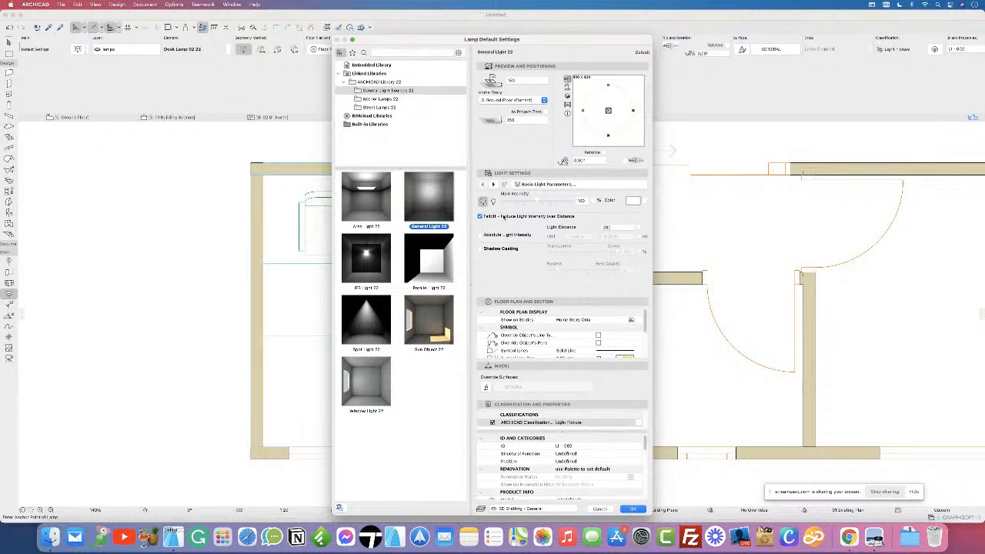
left_click(479, 217)
left_click(527, 80)
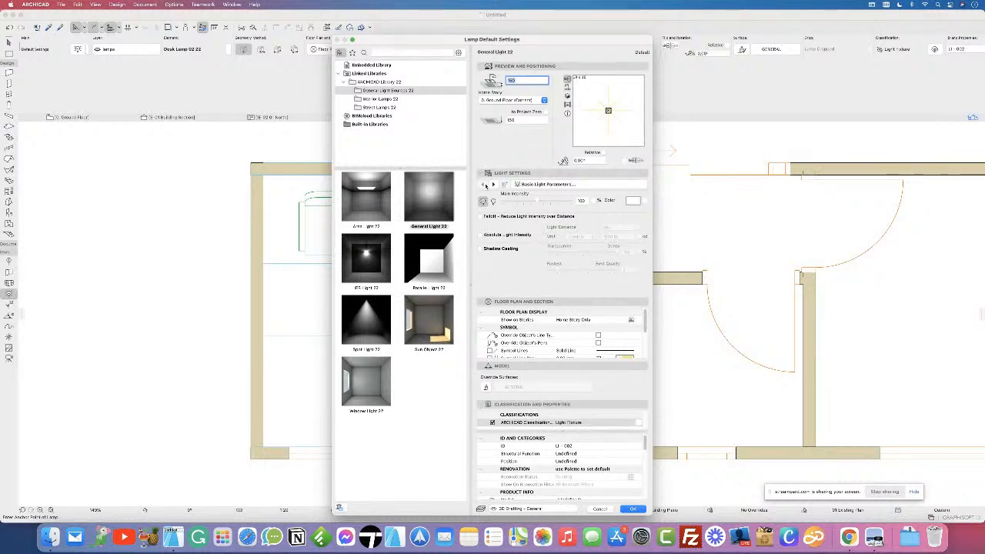
Step: Examine the General Light's remaining settings, including effects, illumination, lens flare, caustics, visible light and model representation
left_click(493, 184)
left_click(494, 185)
left_click(493, 185)
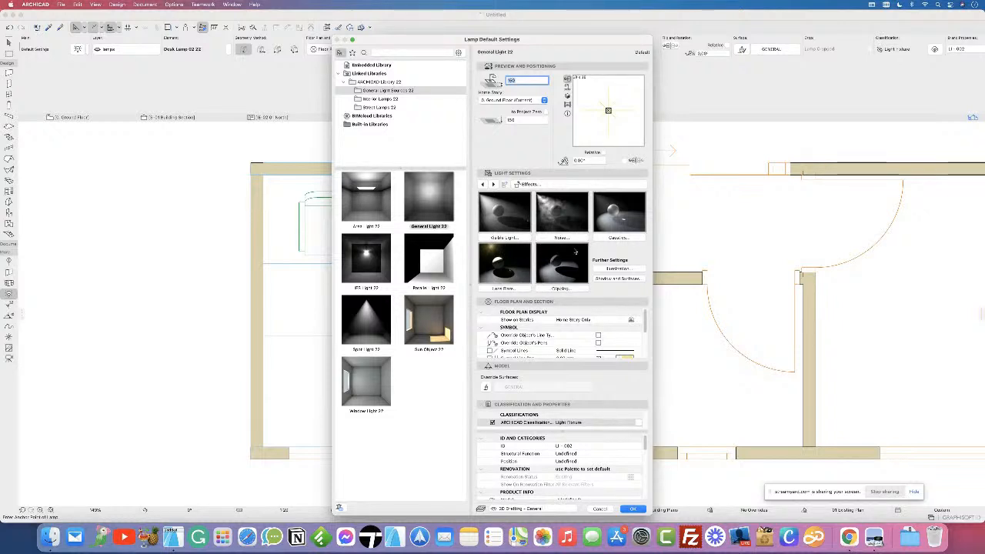
left_click(608, 269)
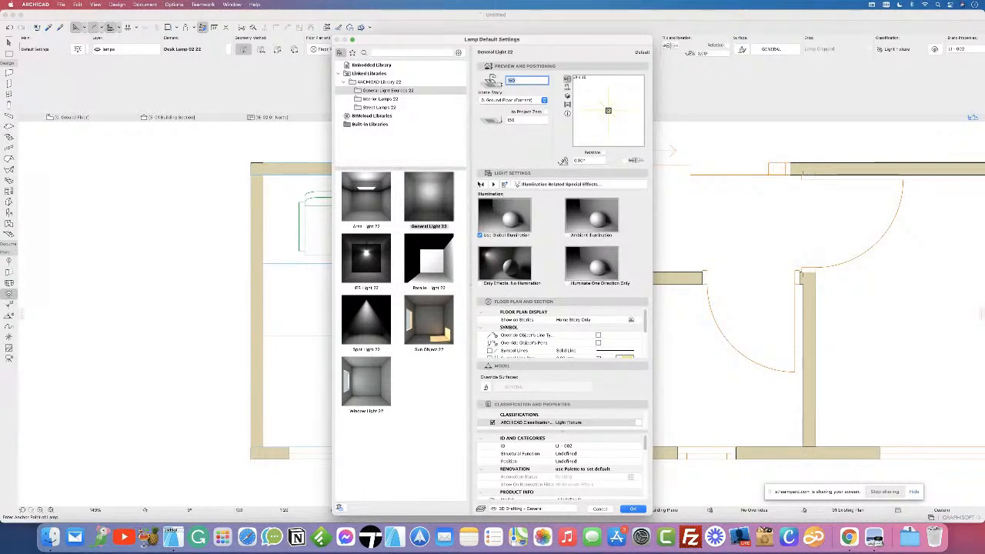
left_click(482, 185)
left_click(483, 186)
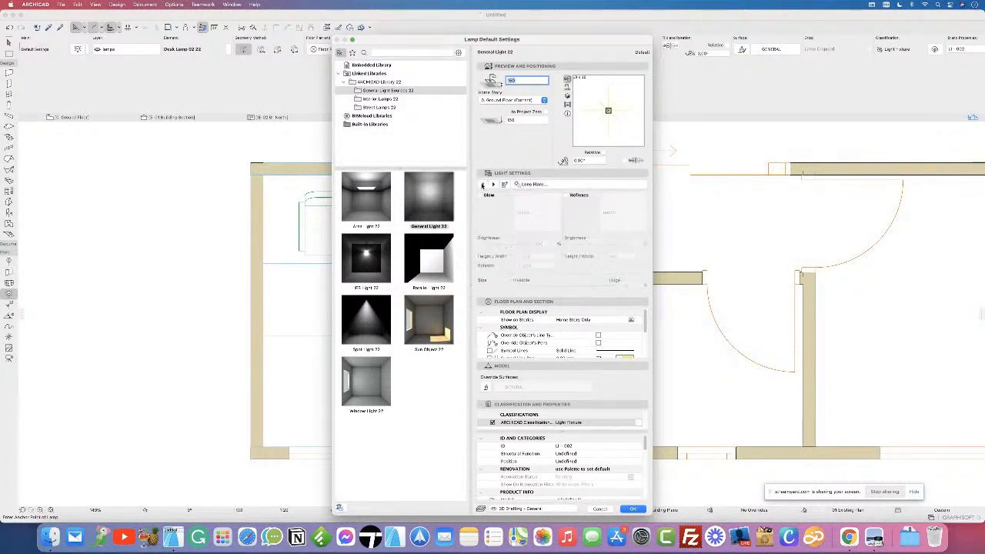
left_click(483, 185)
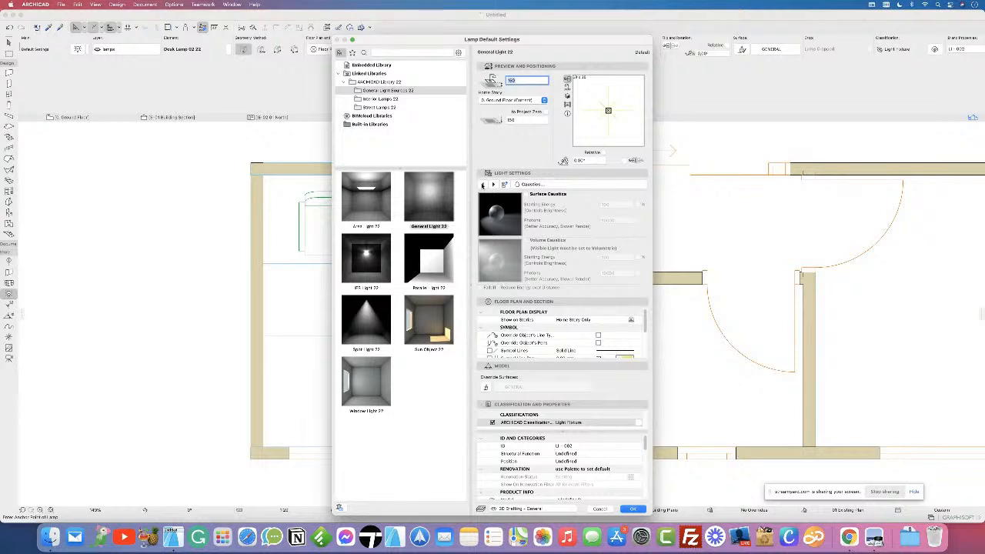
left_click(483, 185)
left_click(482, 185)
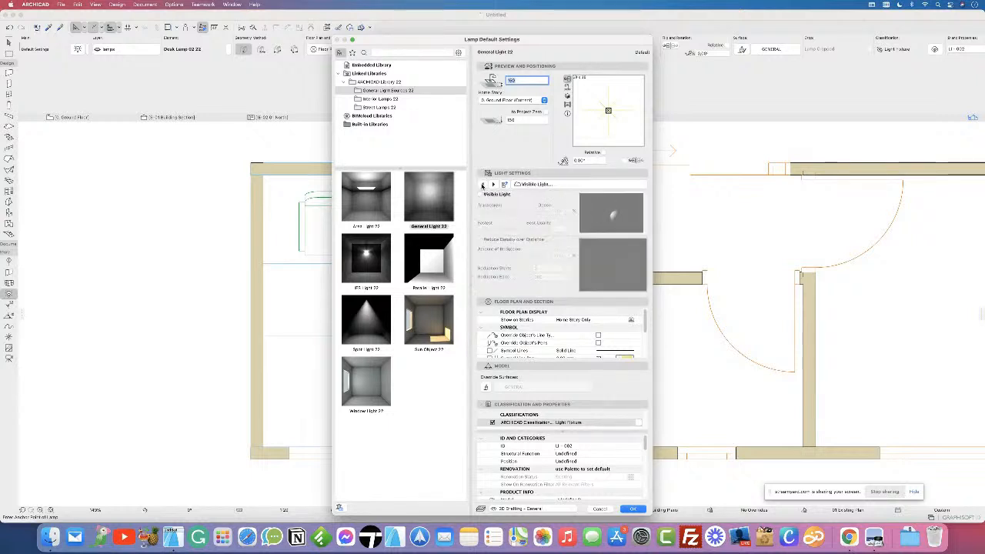
left_click(483, 185)
left_click(483, 185)
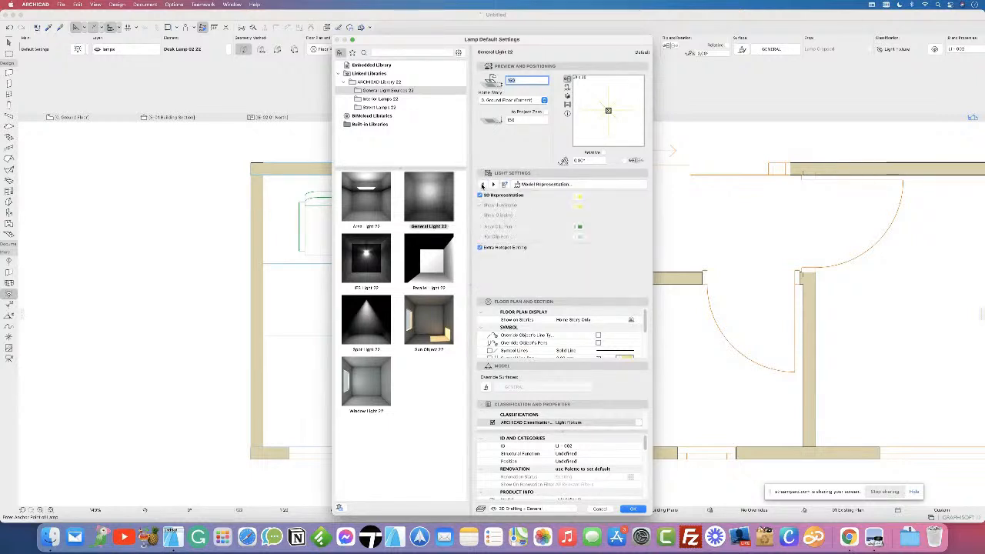
left_click(491, 184)
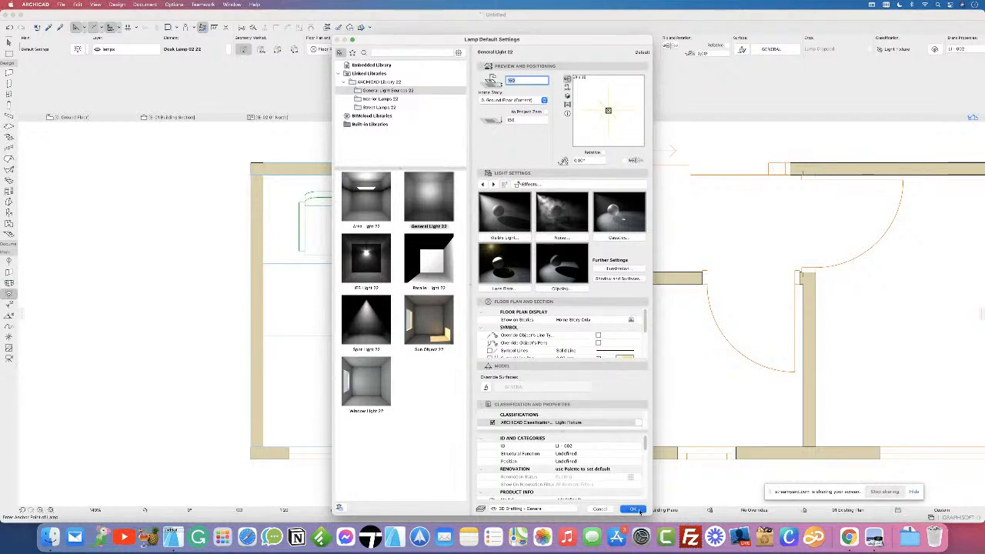
Step: Accept the lamp defaults and place the General Light between the interior elevation markers in the room with the chair
left_click(632, 508)
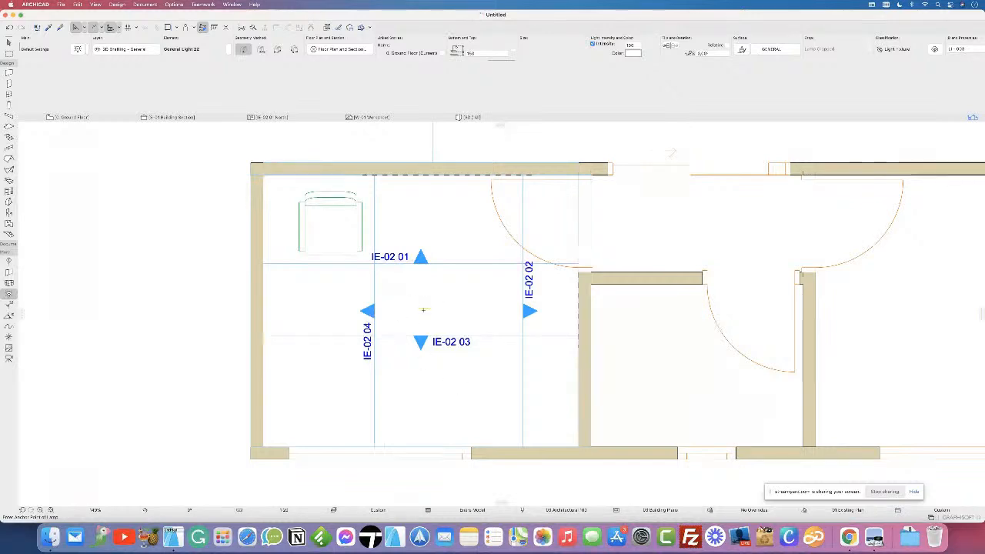
scroll(427, 306, "up", 5)
left_click(416, 310)
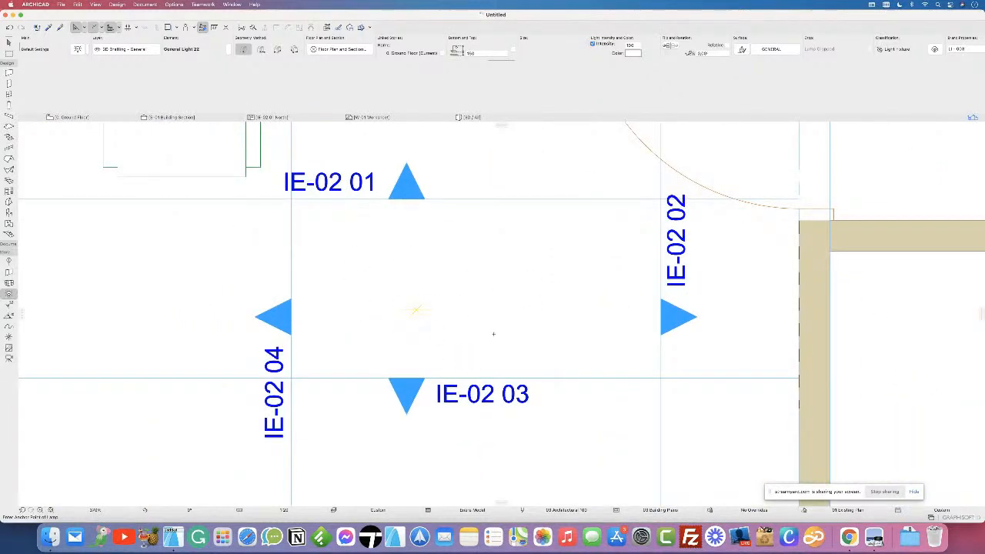
scroll(493, 333, "down", 4)
scroll(496, 336, "down", 3)
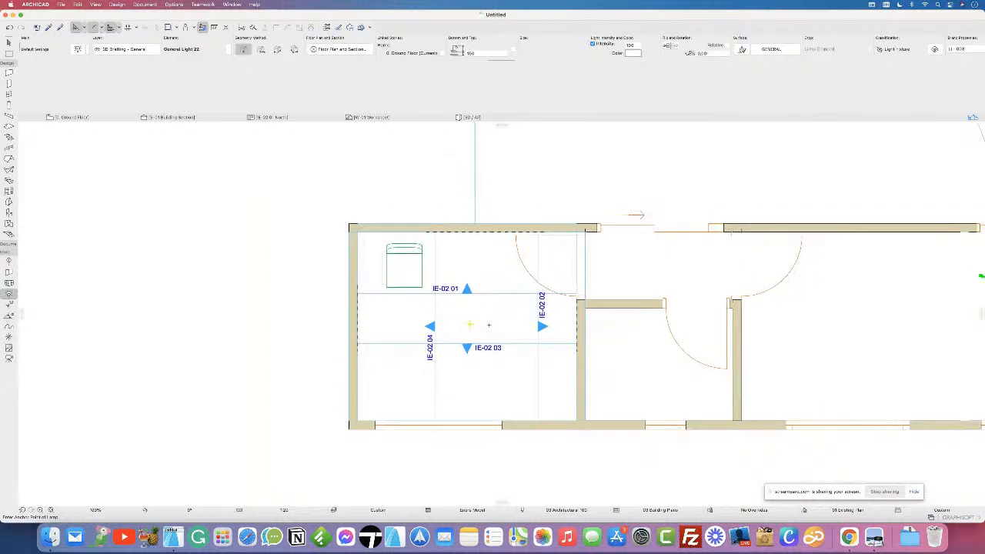
scroll(380, 293, "right", 3)
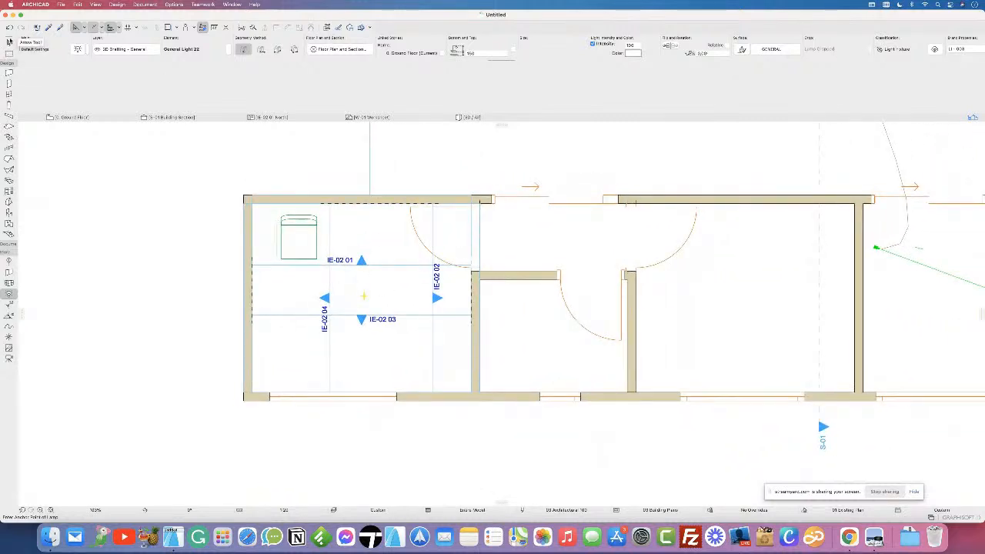
left_click(8, 54)
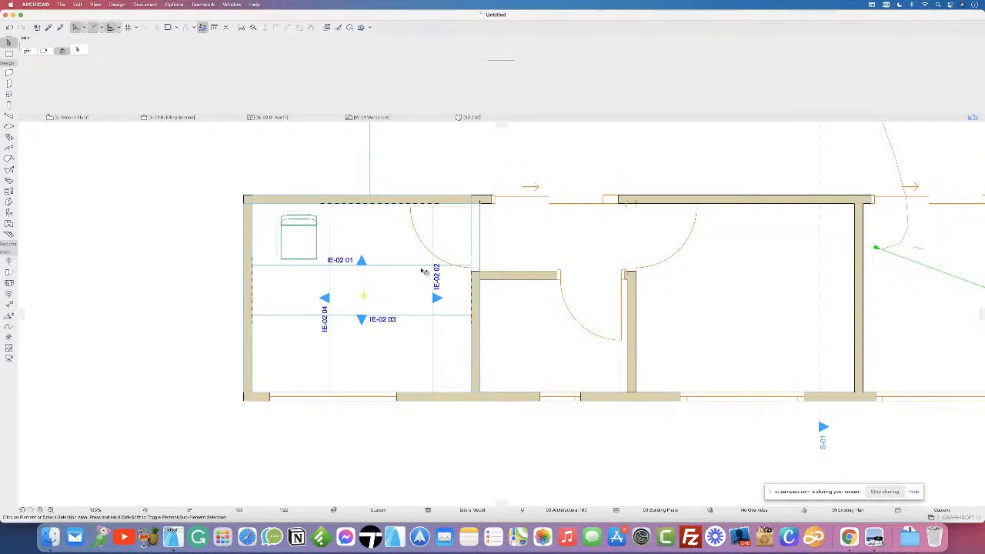
Step: Inspect the brick building's corner and windows in 3D, and return to the Ground Floor plan
left_click(469, 118)
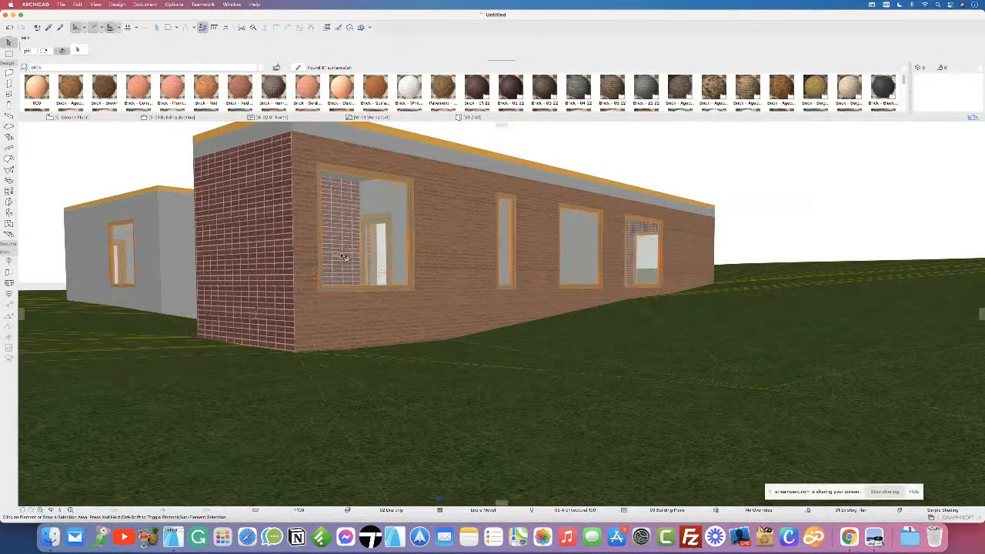
middle_click_drag(394, 307, 454, 374, "shift")
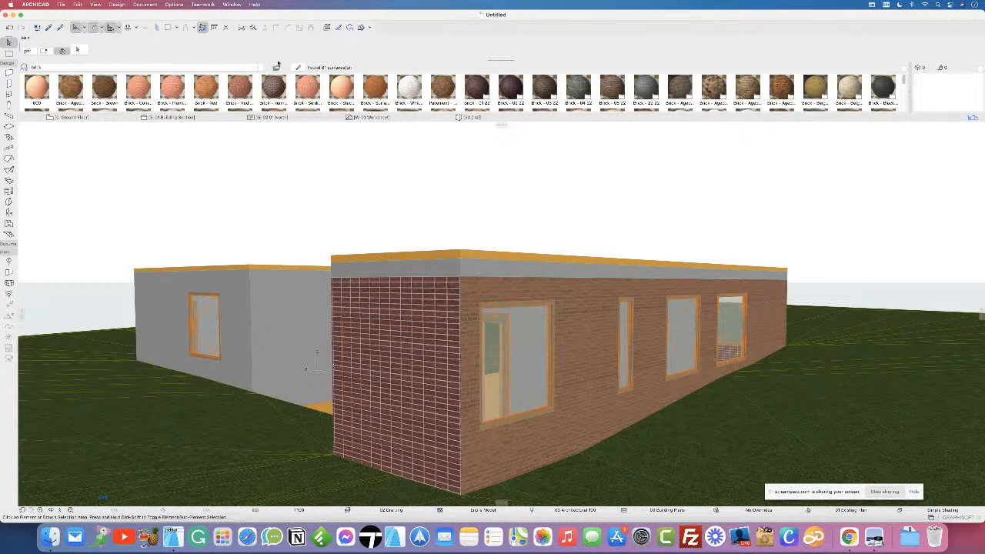
left_click(73, 117)
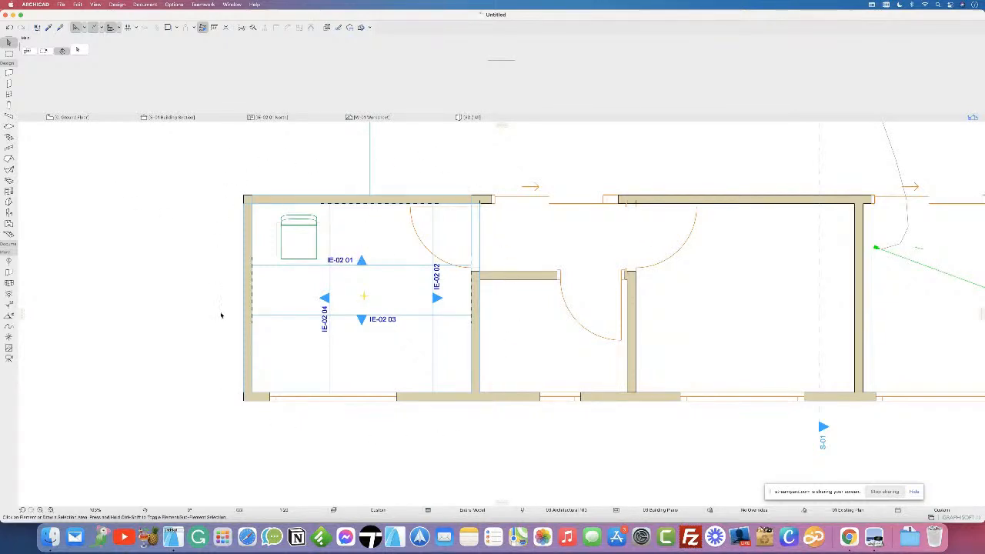
Step: Draw a single-story marquee around the end room containing the chair on the Ground Floor plan
scroll(516, 322, "down", 10)
scroll(499, 183, "up", 3)
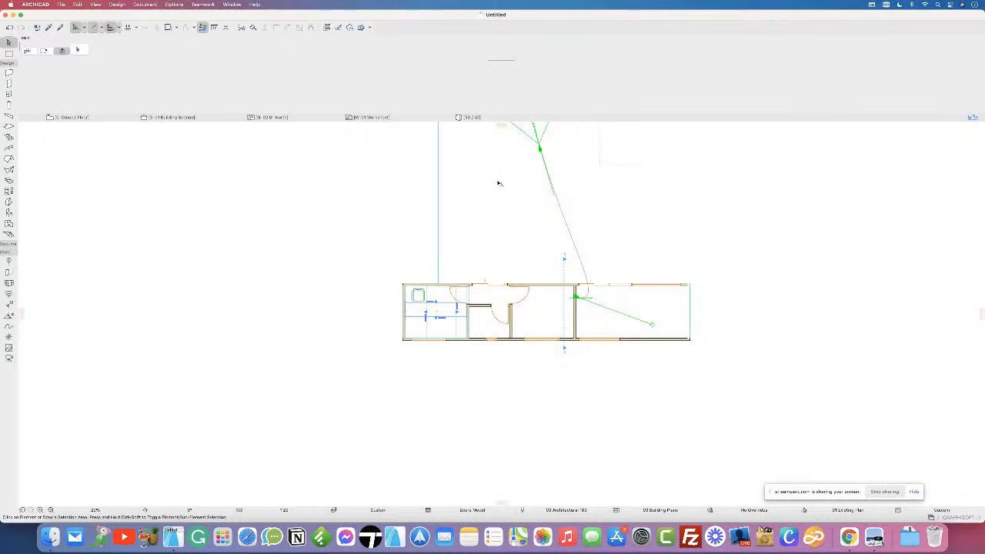
middle_click_drag(499, 184, 369, 288)
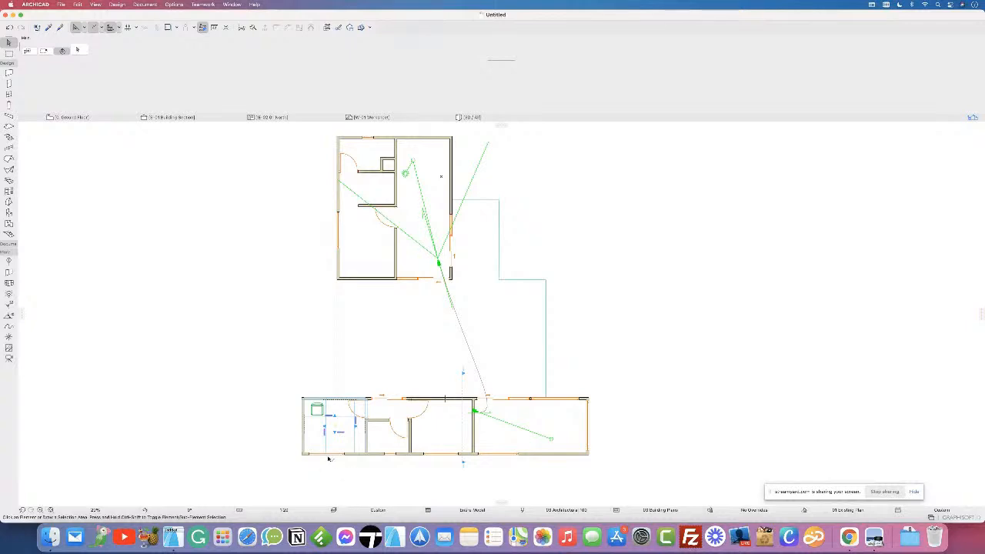
scroll(328, 456, "up", 8)
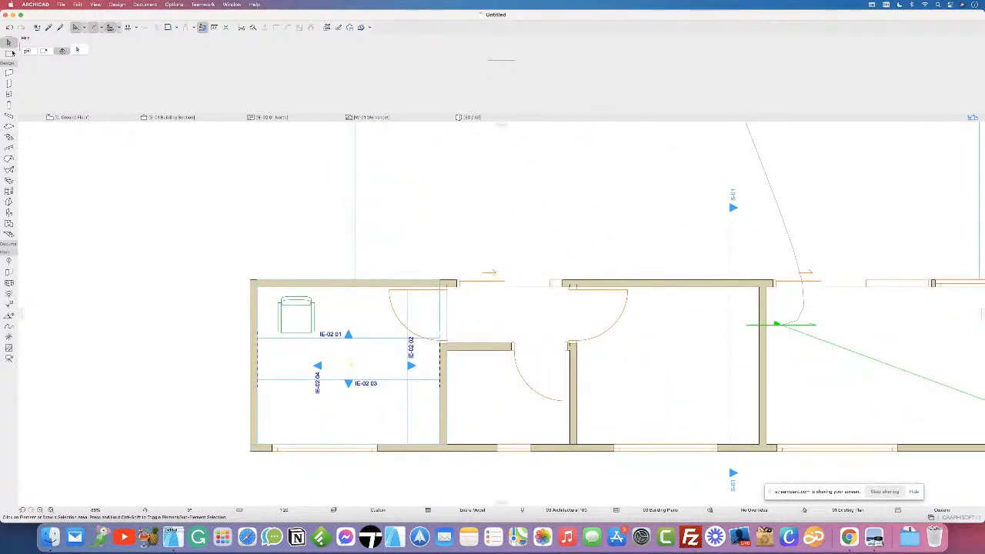
left_click(10, 54)
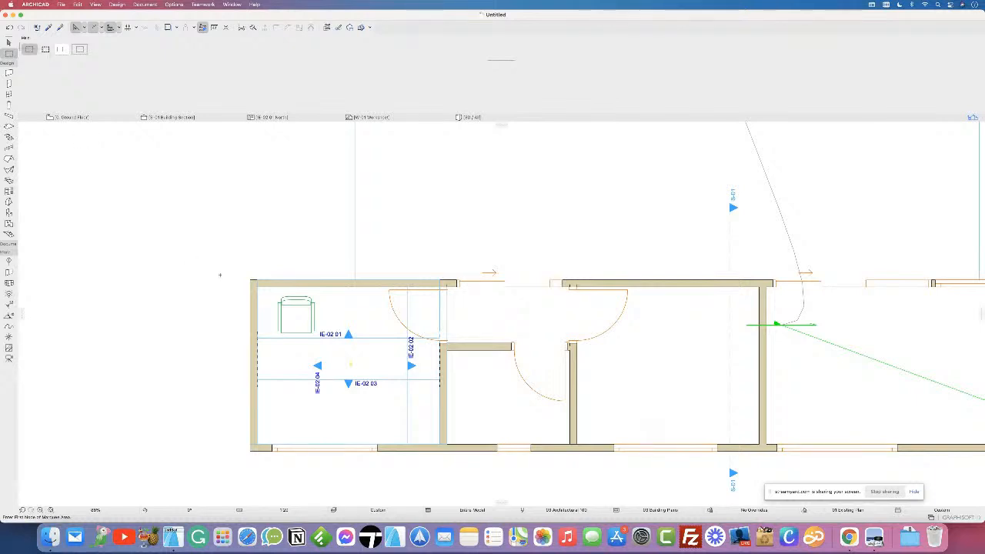
left_click(222, 247)
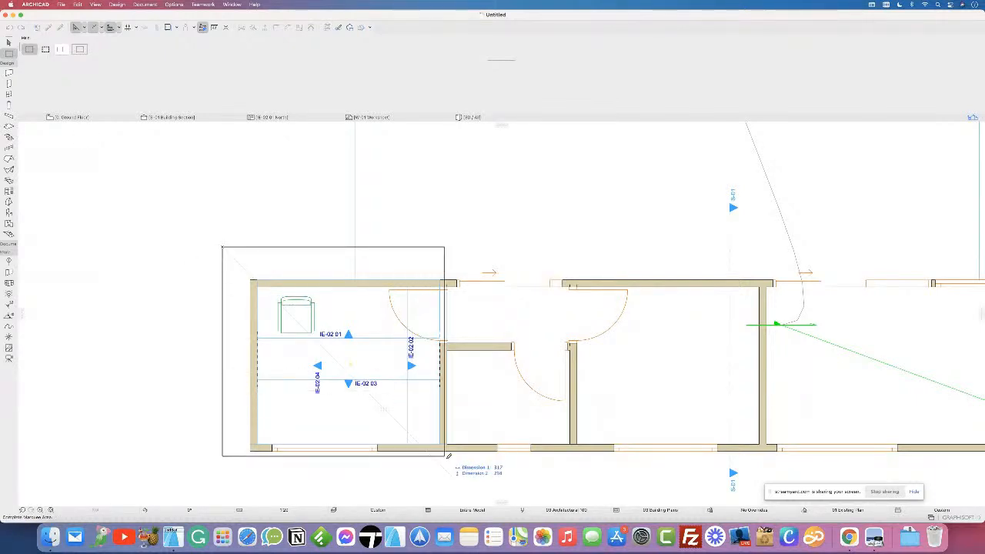
left_click(471, 491)
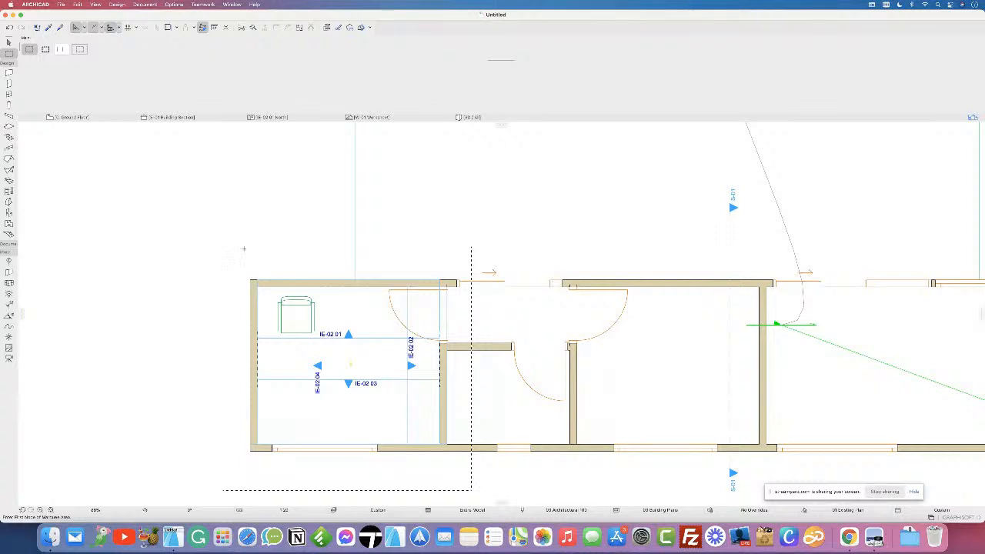
Step: Keep the marquee limited to a single story and show the marqueed chair room in 3D
scroll(244, 249, "up", 2)
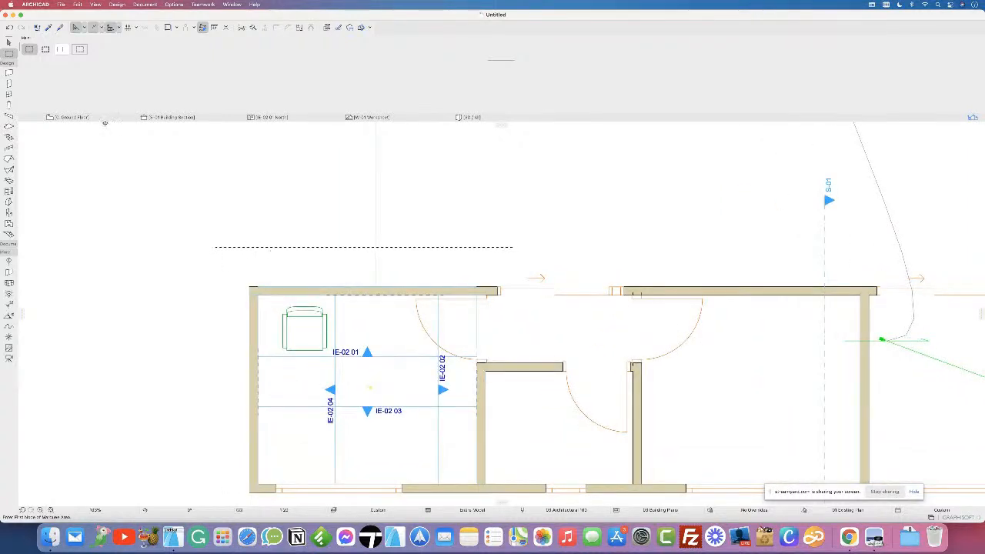
left_click(46, 49)
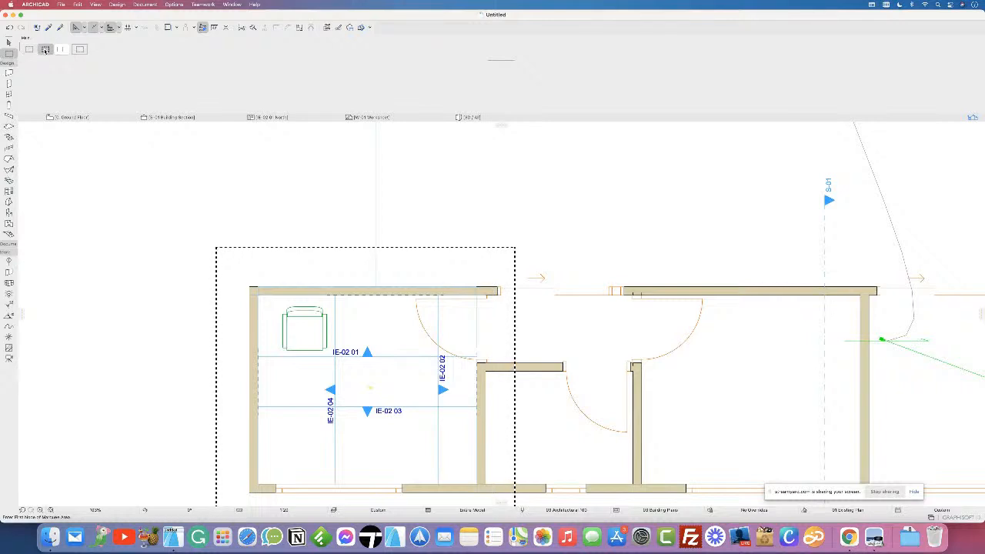
left_click(28, 48)
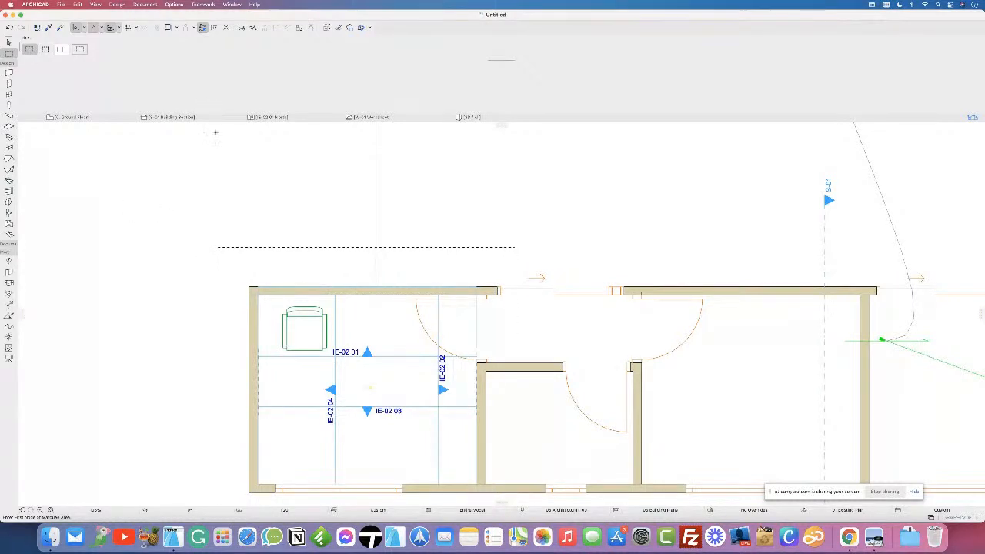
right_click(300, 212)
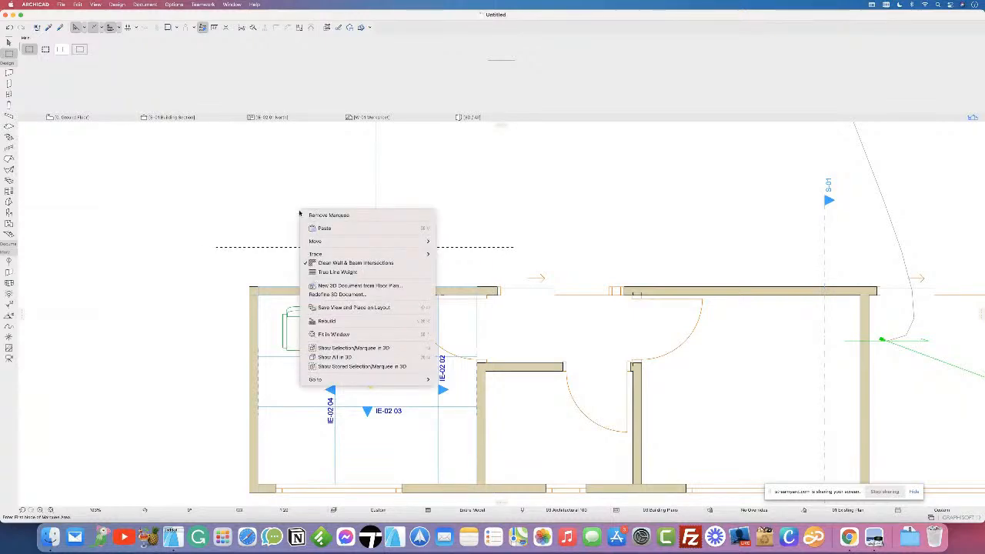
left_click(265, 179)
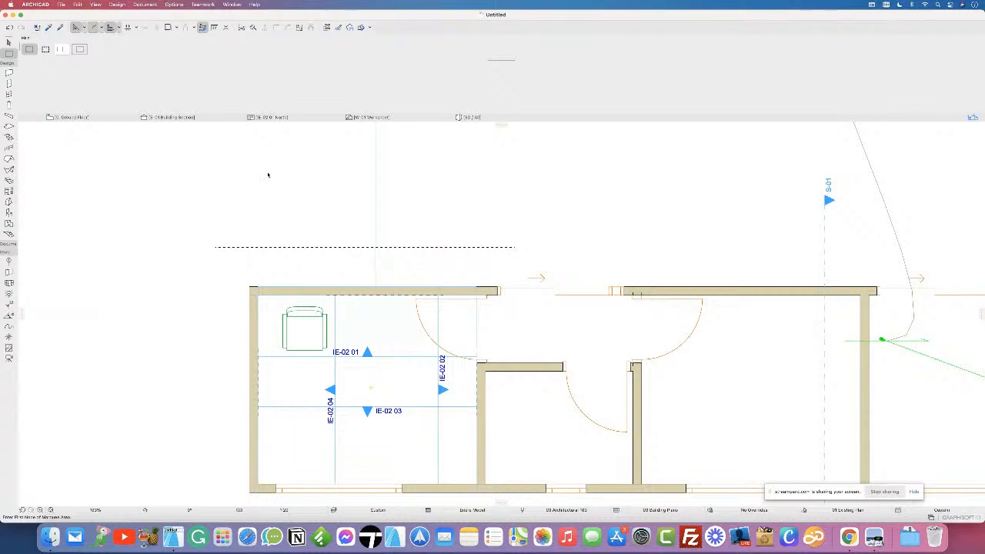
right_click(267, 173)
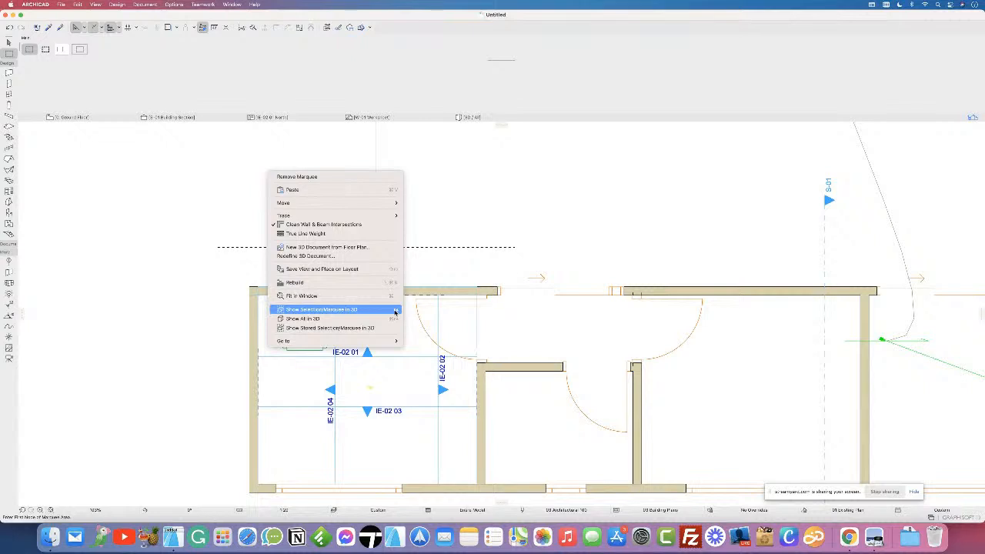
left_click(357, 311)
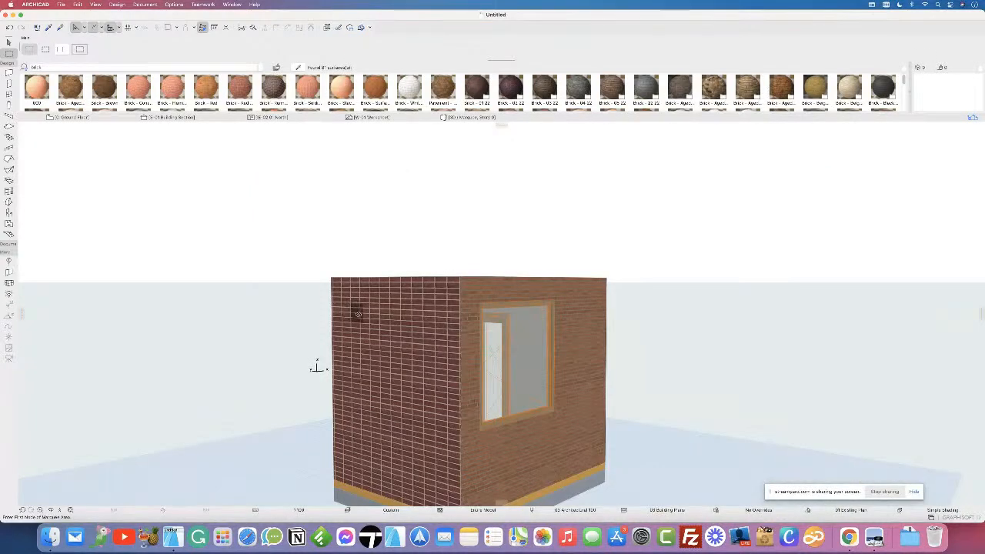
Step: Orbit the marqueed room to look down into its interior, and return to the Ground Floor plan
key("o")
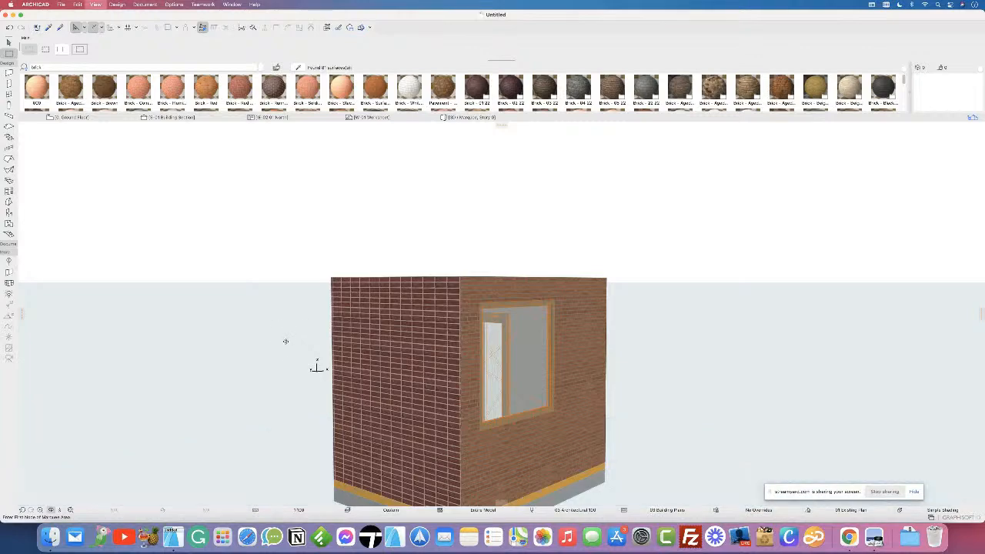
left_click_drag(290, 378, 399, 421)
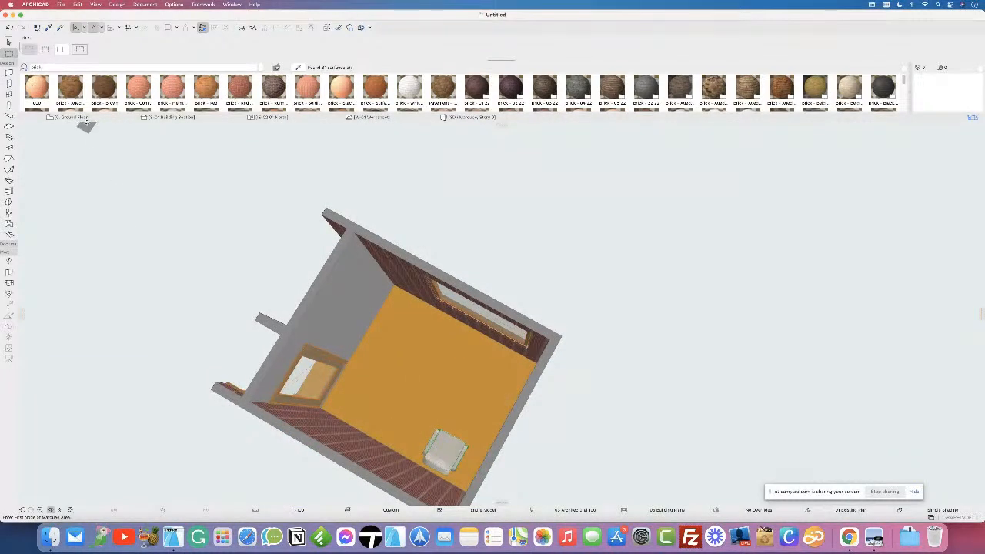
key("F2")
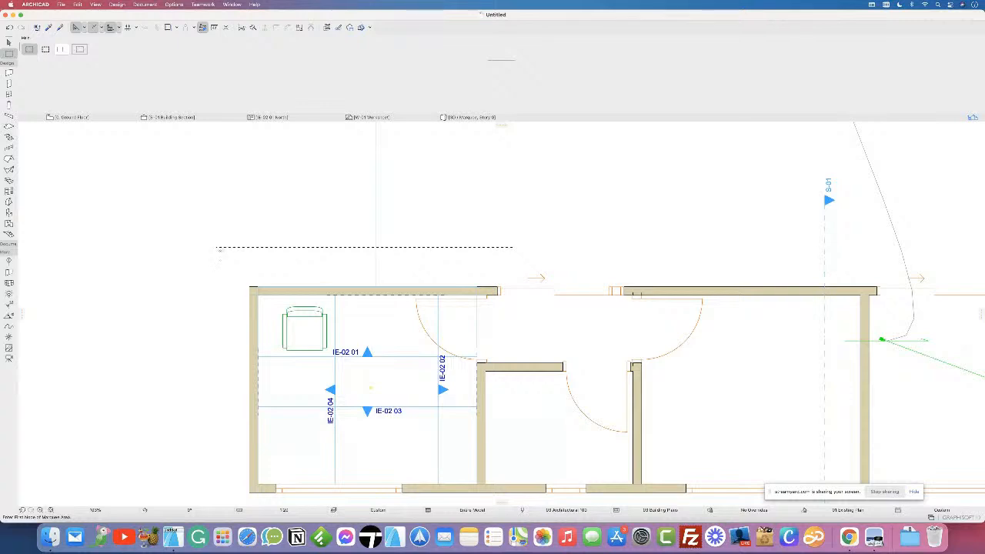
Step: Switch the marquee around the chair room to all stories and show the marqueed part in 3D
scroll(221, 244, "up", 3)
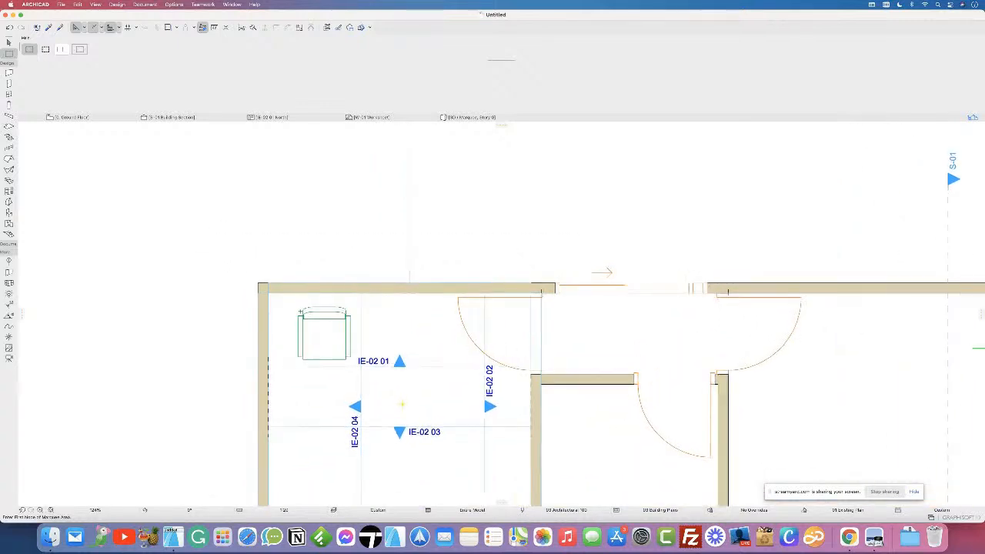
scroll(401, 404, "down", 5)
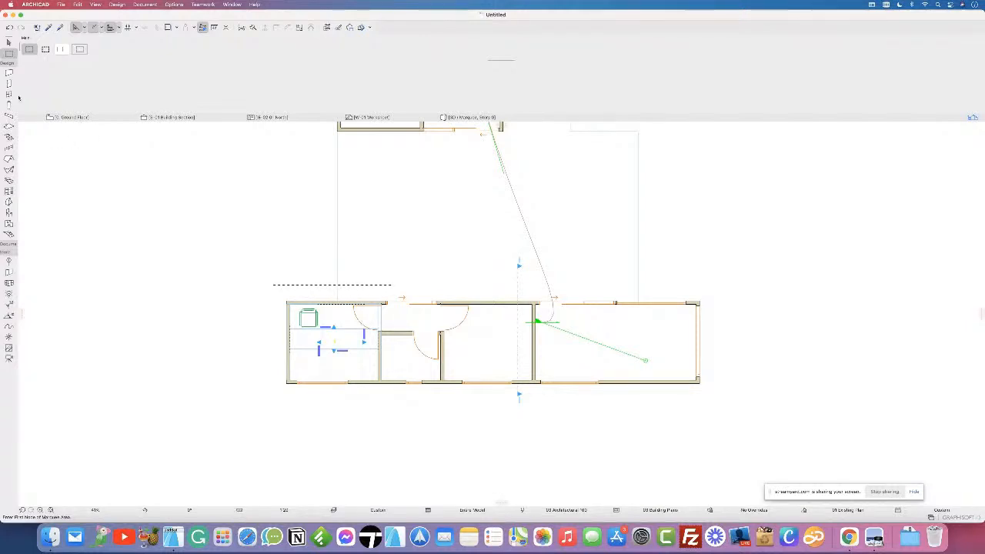
left_click(46, 50)
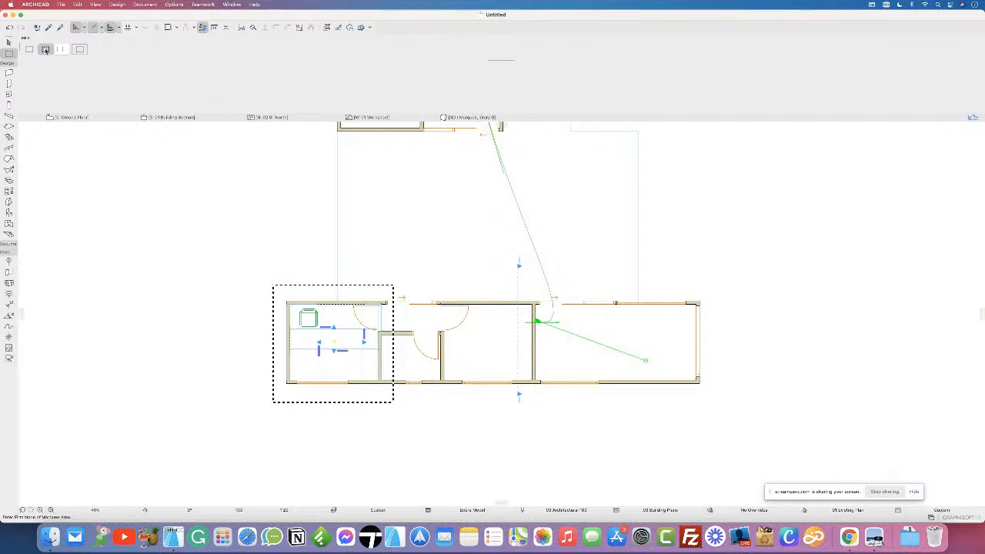
right_click(201, 232)
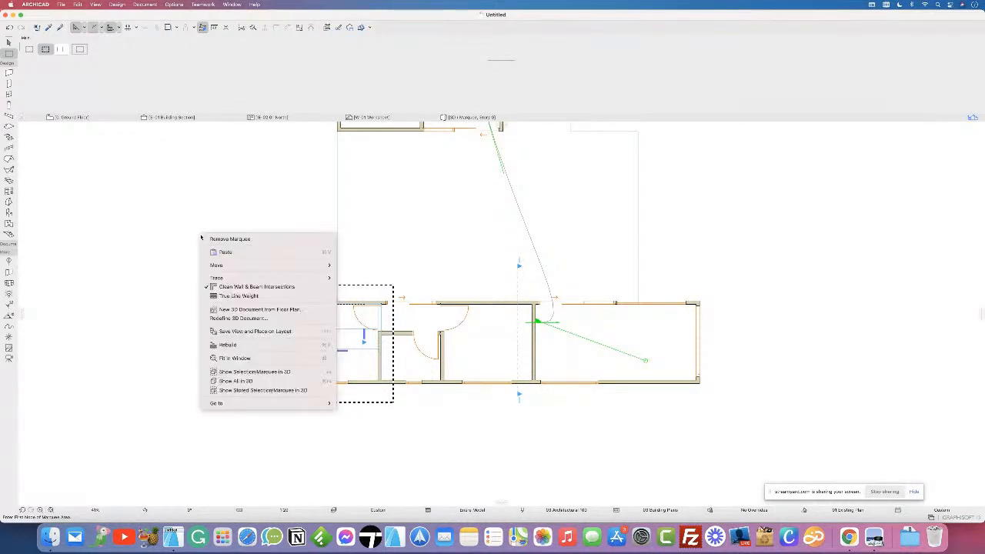
left_click(228, 372)
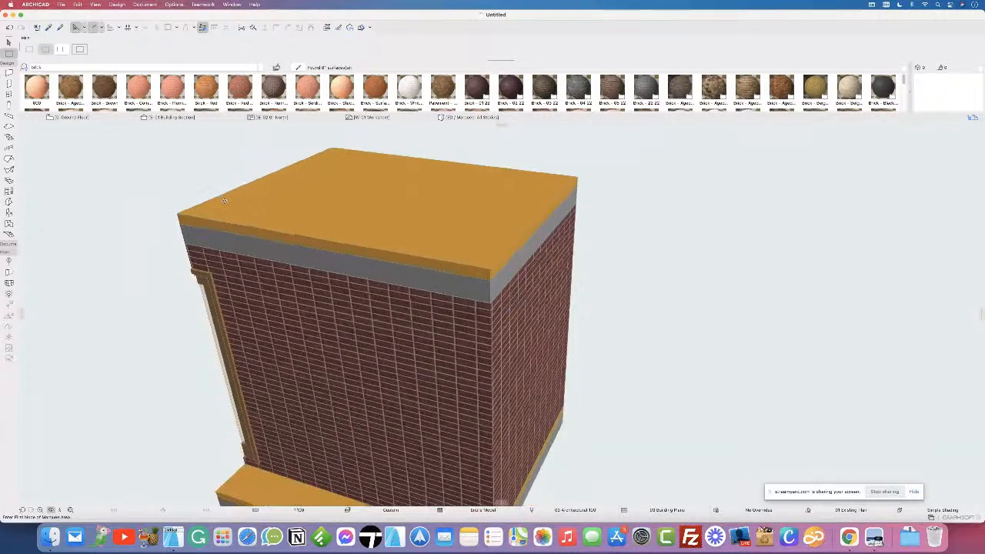
Step: Examine the enclosed room's floor and brick wall up close in 3D, and return to the Ground Floor plan
scroll(341, 435, "up", 10)
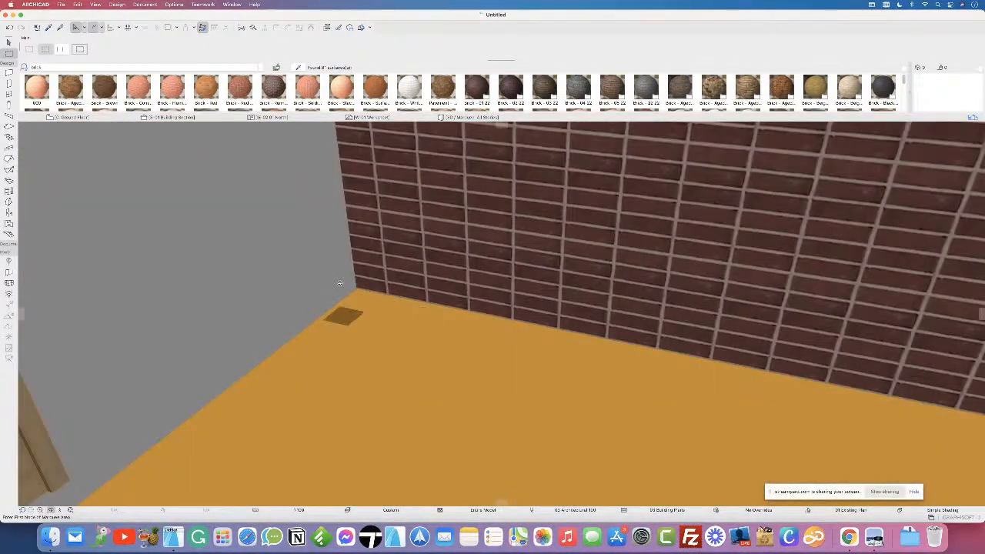
middle_click_drag(341, 284, 332, 262, "shift")
scroll(330, 258, "up", 5)
scroll(329, 258, "down", 3)
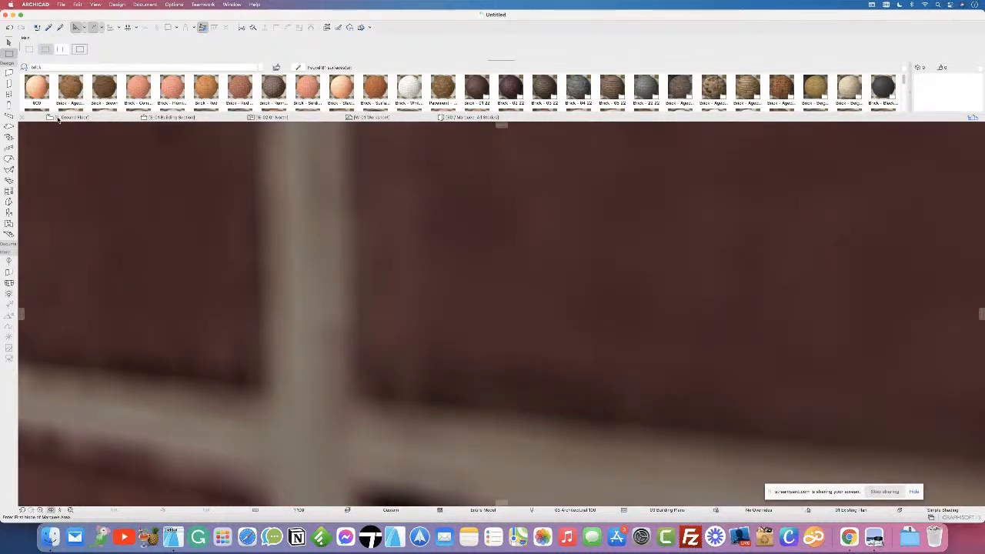
left_click(58, 117)
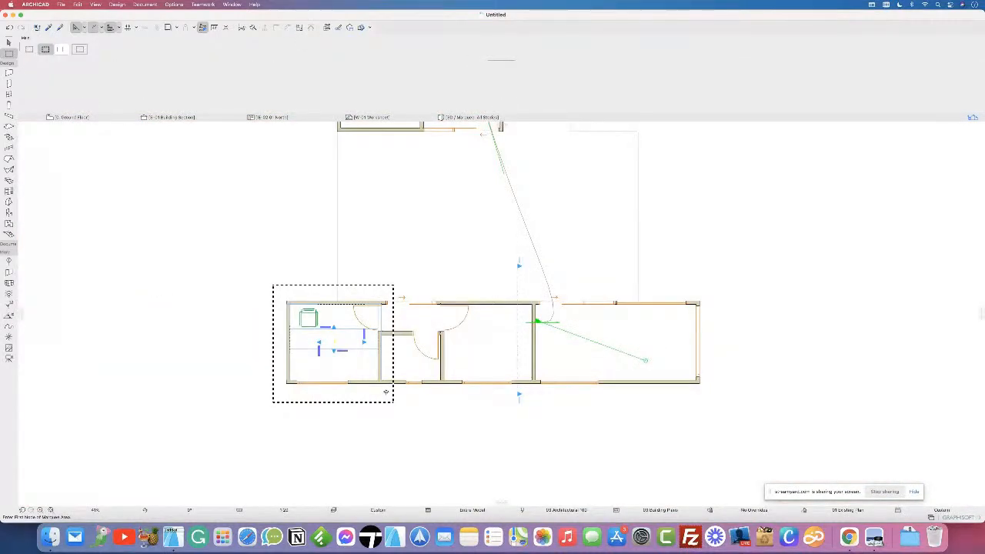
Step: Place a camera beside the chair room's door, aimed at the diagonally opposite corner near the window
key("Escape")
left_click(9, 358)
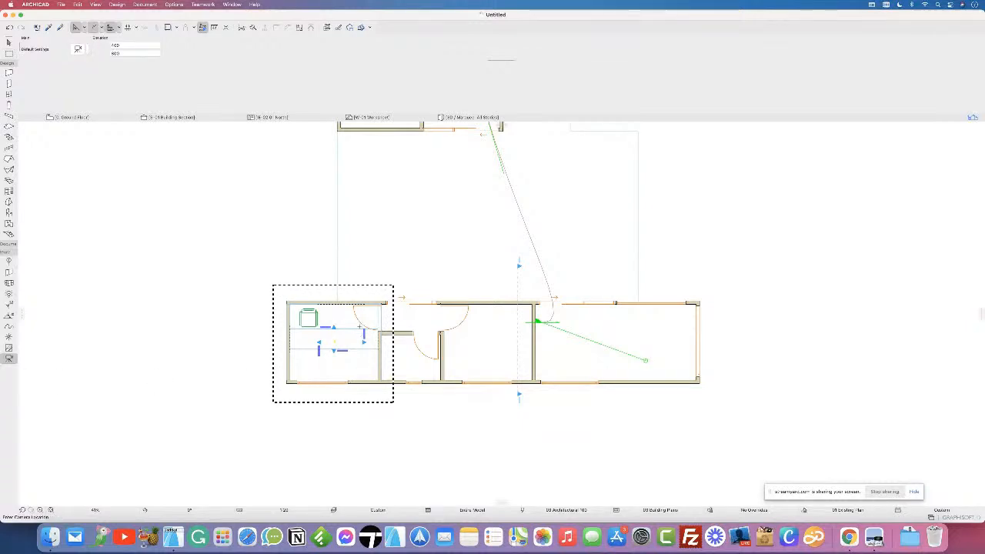
scroll(334, 342, "up", 5)
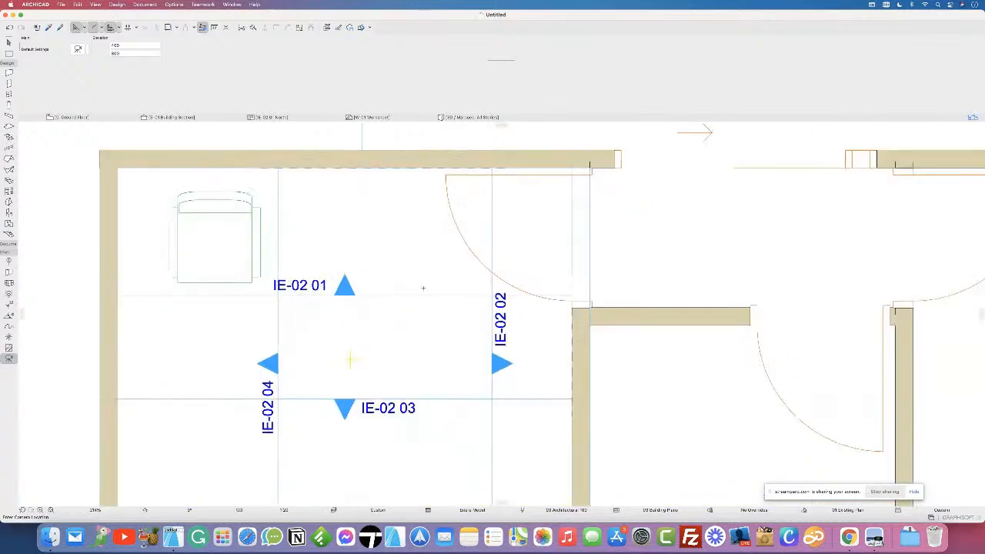
scroll(425, 301, "down", 5)
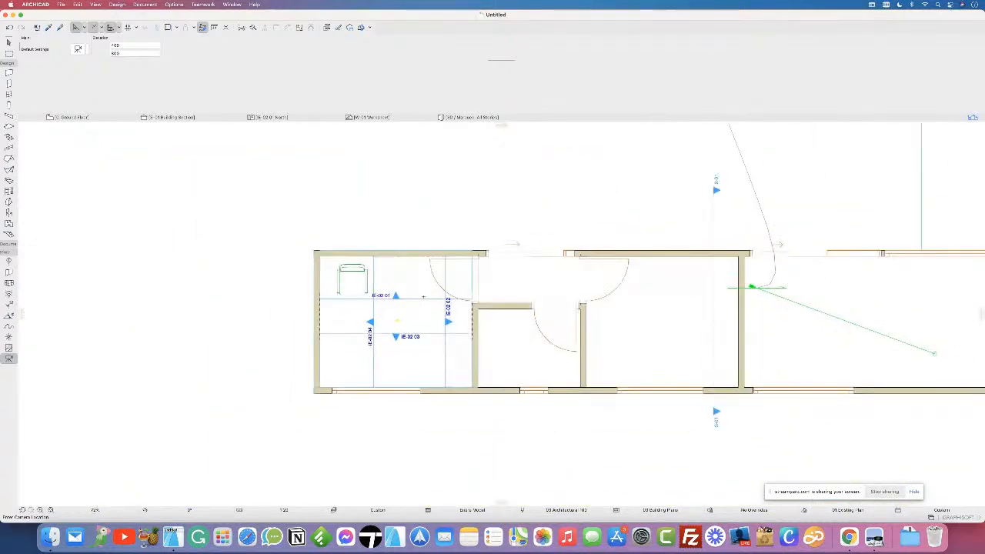
left_click(461, 268)
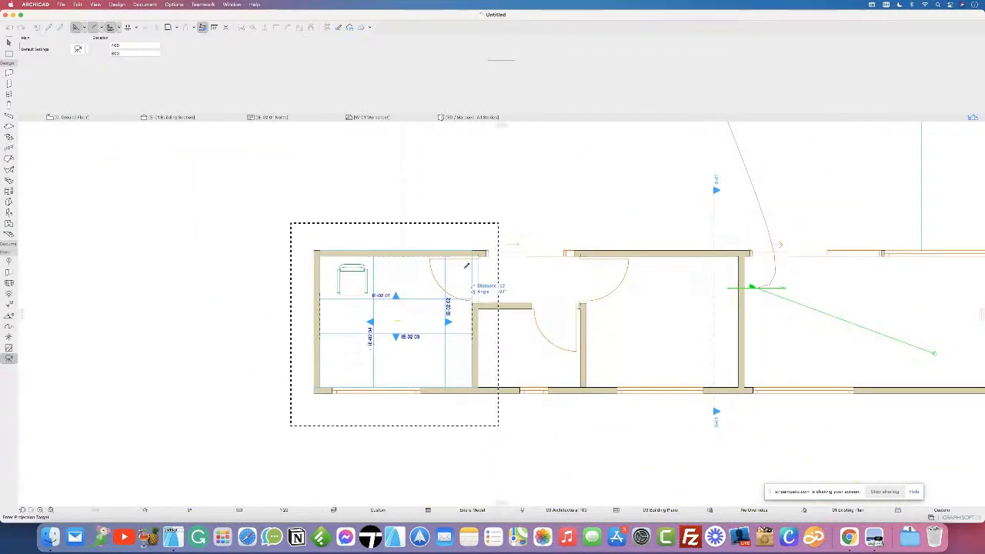
left_click(342, 370)
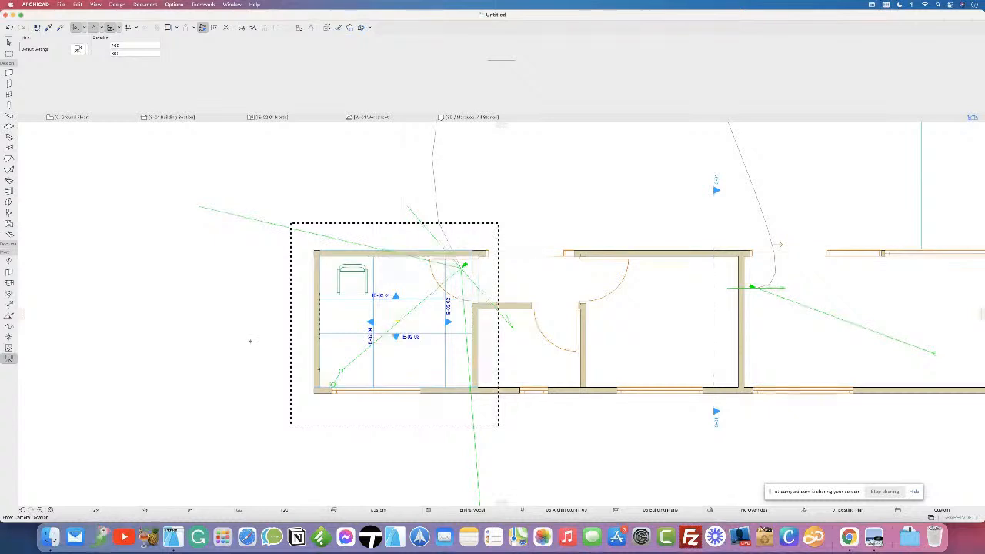
Step: Select the camera beside the chair room's door, set its elevation to 150, and adjust its target elevation
left_click(8, 44)
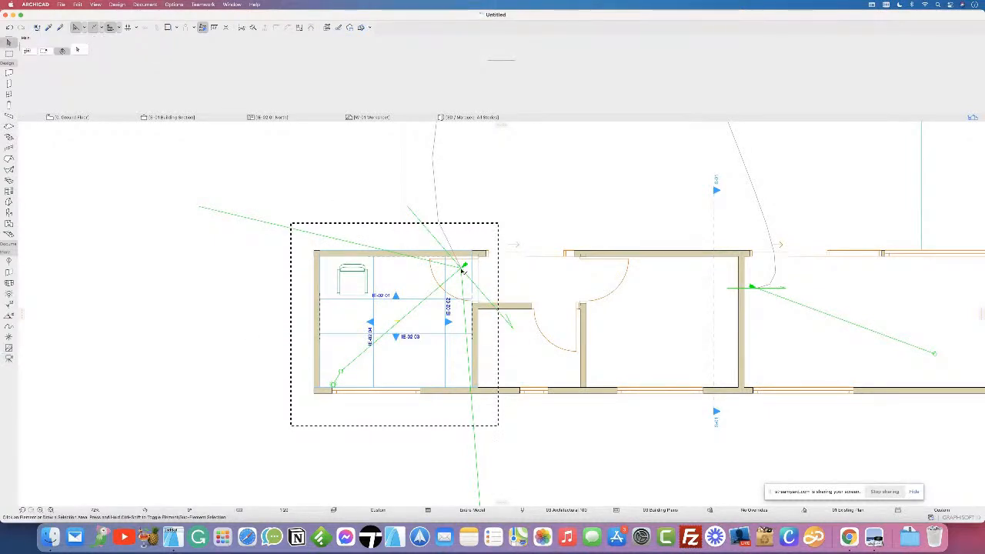
left_click(461, 268)
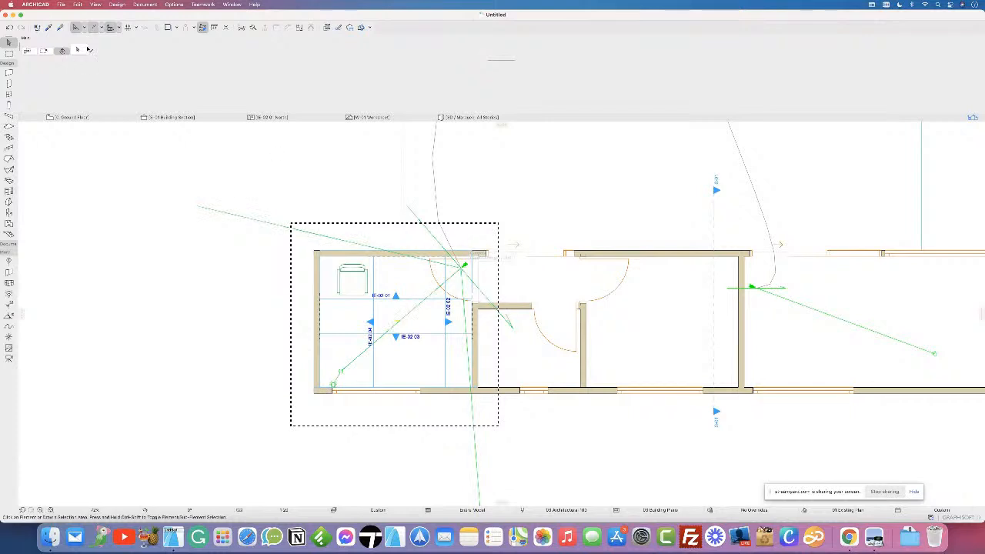
left_click(121, 44)
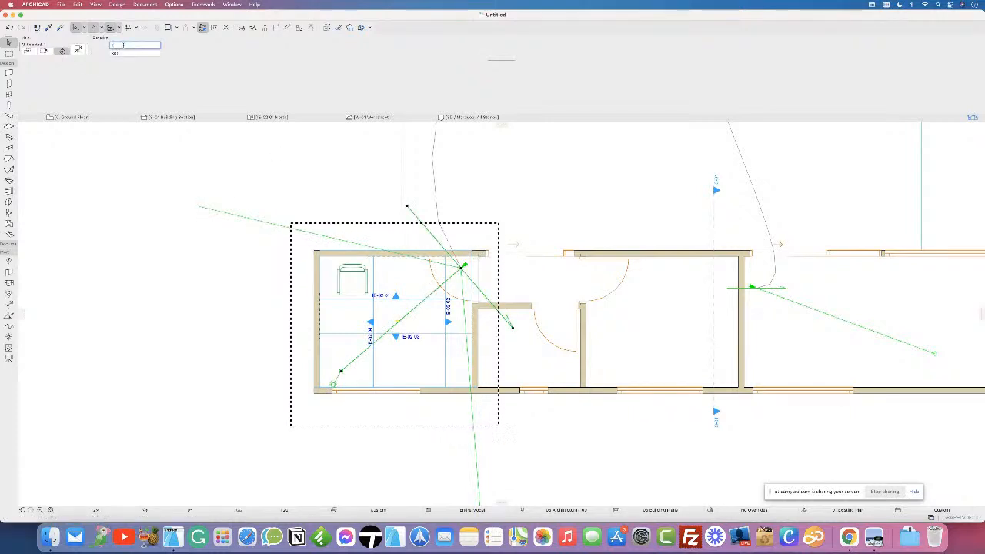
type("150")
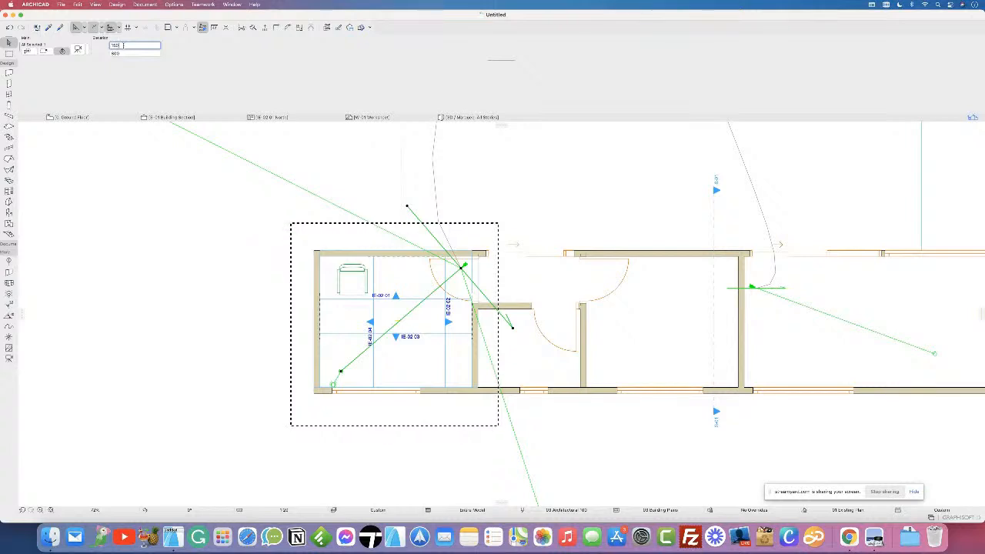
left_click(127, 53)
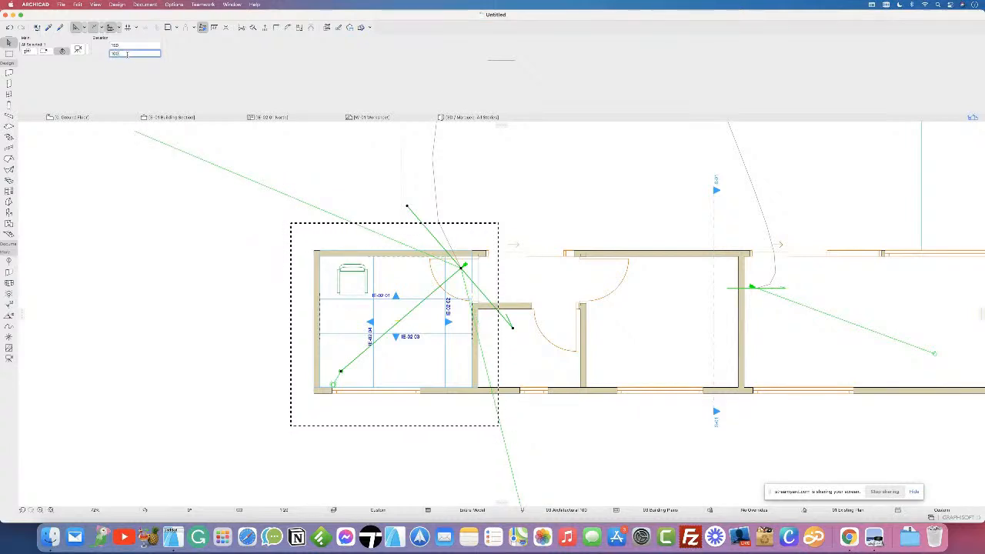
left_click(127, 45)
left_click(126, 52)
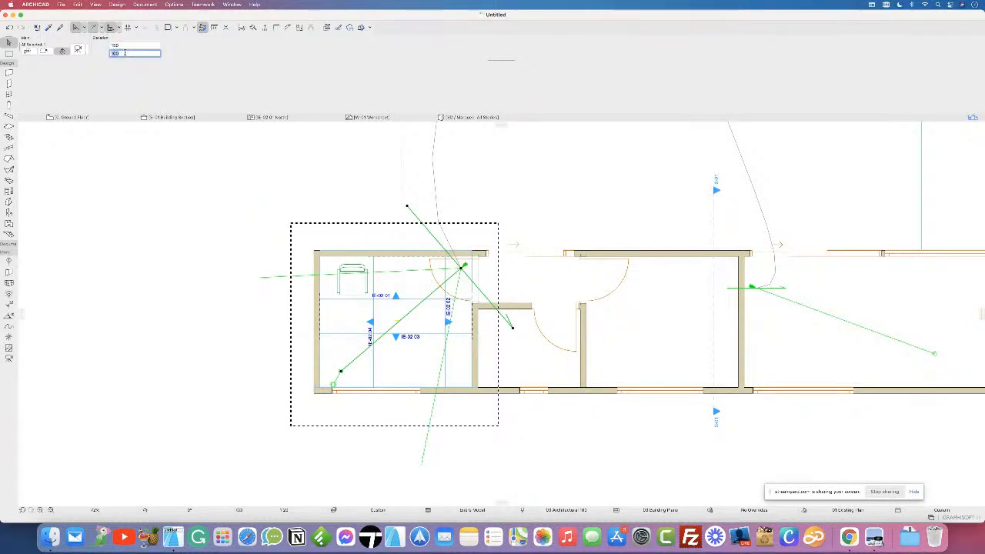
left_click(116, 271)
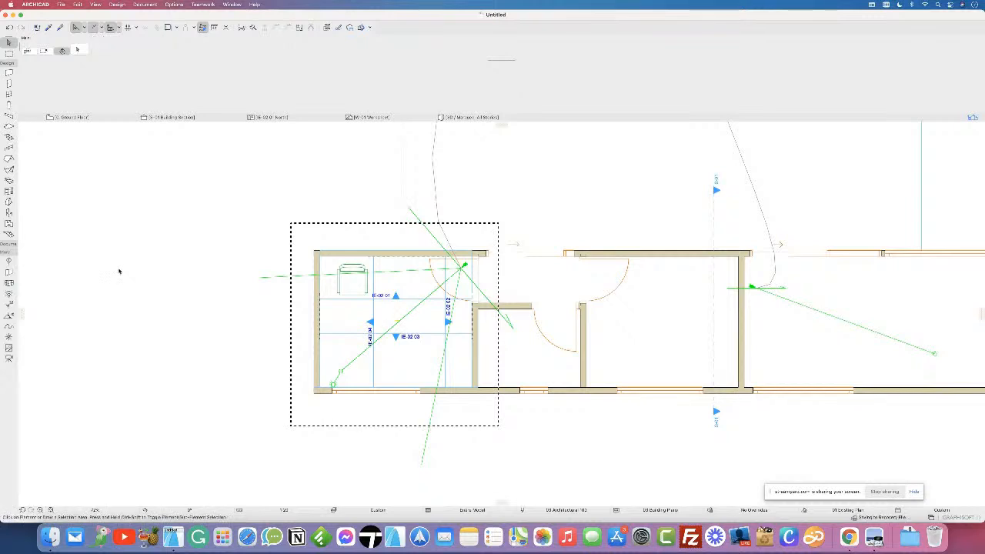
Step: Open the Camera 3 view in 3D and tilt it down towards the brick corner beside the window
left_click(973, 118)
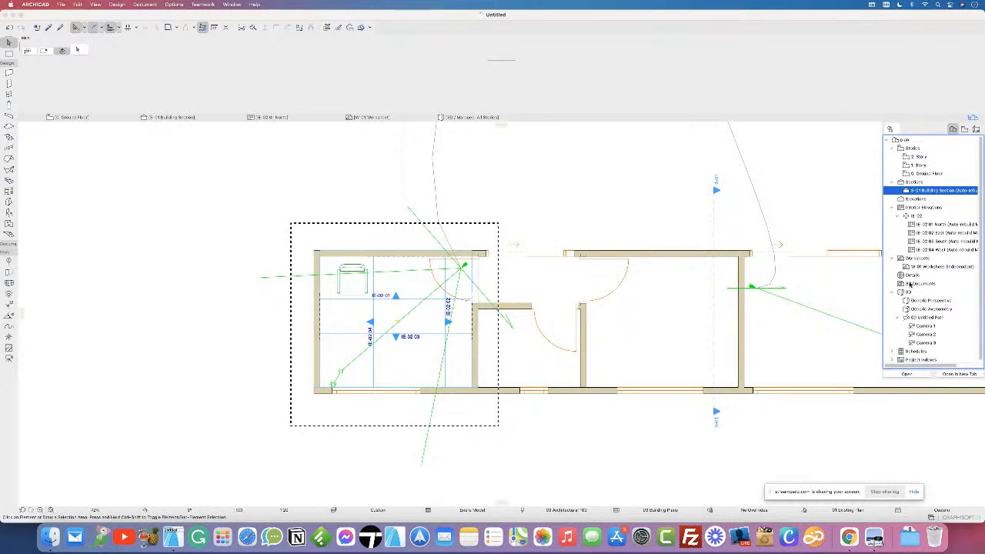
double_click(927, 343)
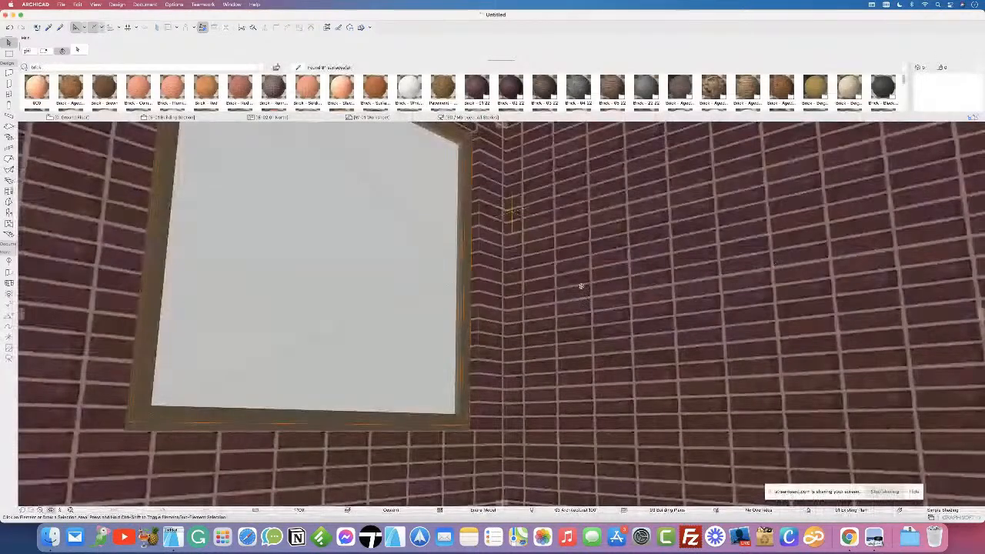
left_click_drag(581, 295, 518, 409)
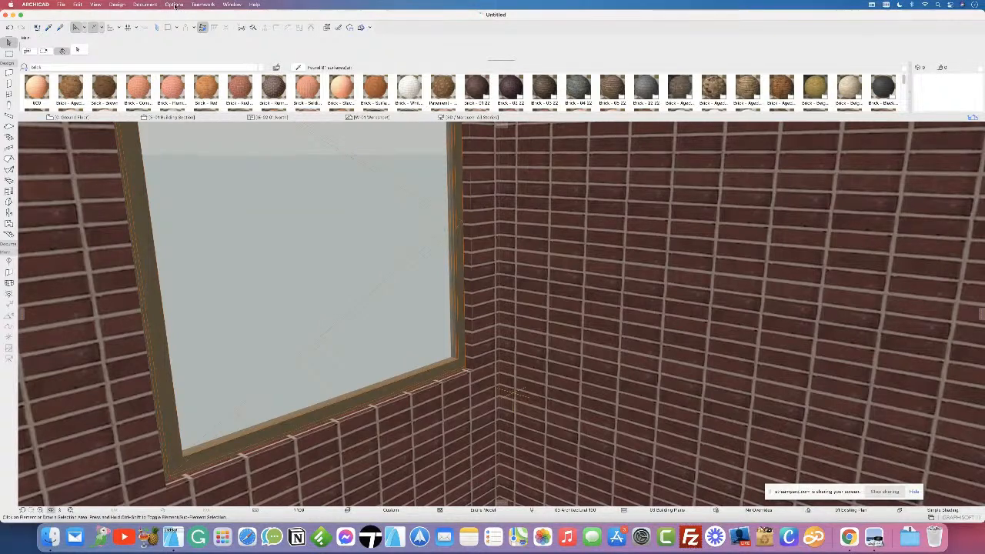
Step: Open the PhotoRendering Settings and widen both the dialog and its detailed settings list
left_click(142, 6)
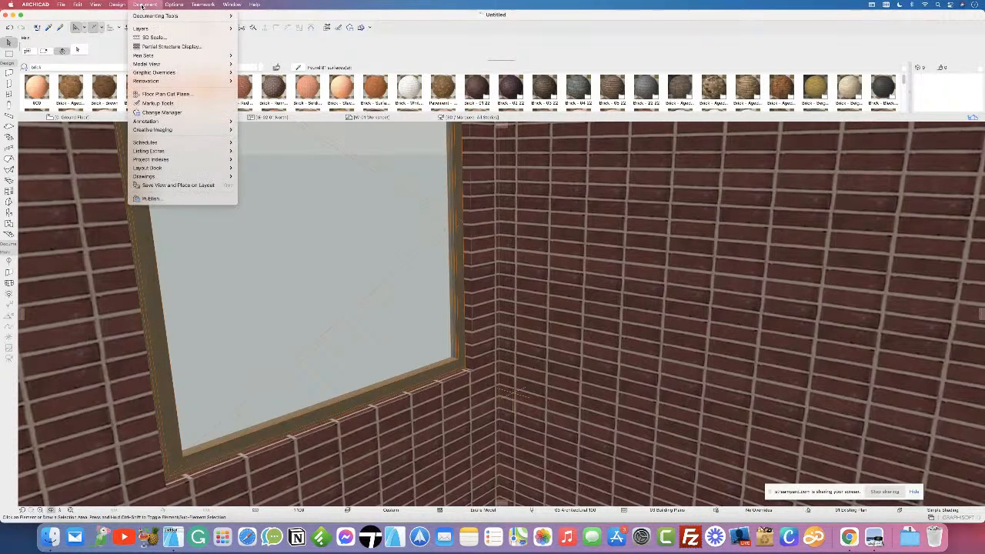
mouse_move(174, 131)
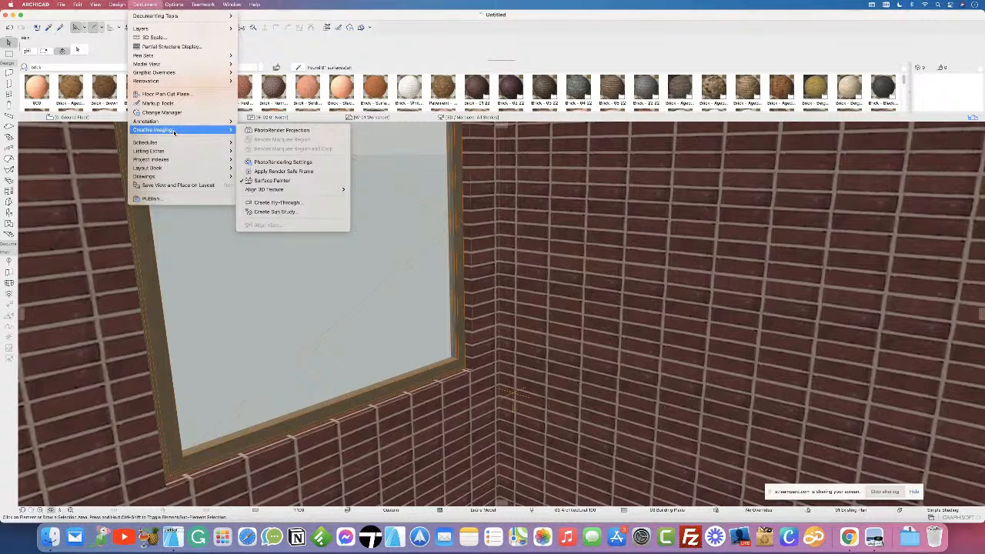
left_click(289, 163)
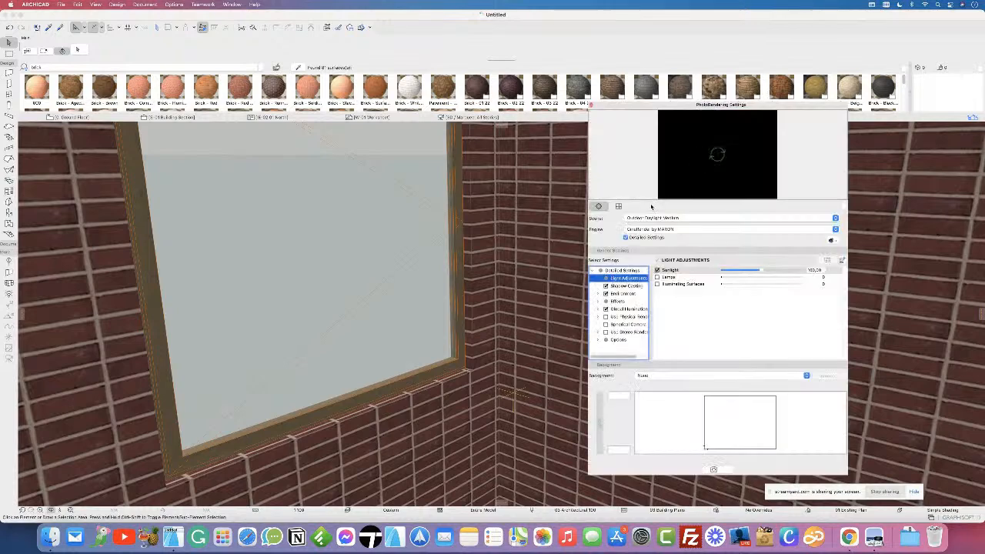
left_click_drag(590, 354, 518, 346)
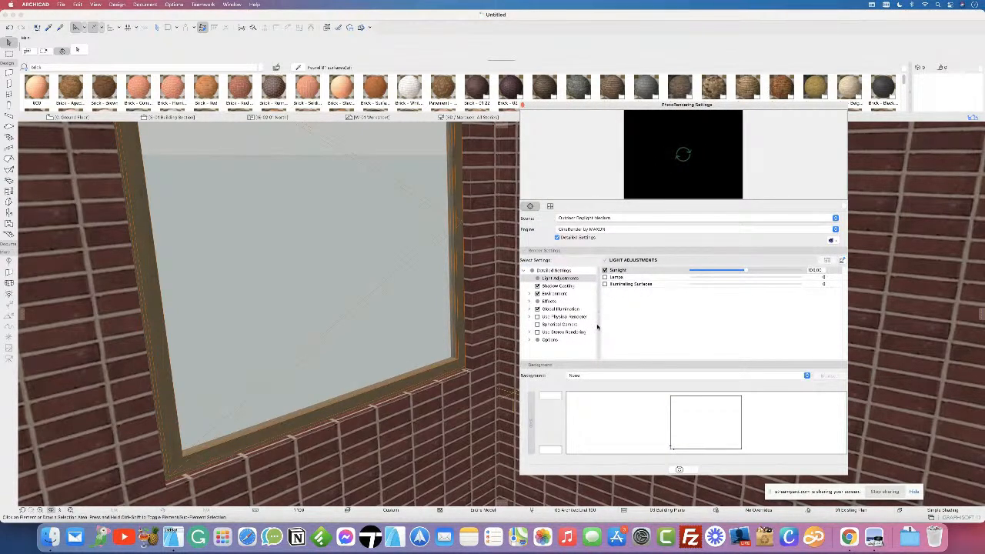
left_click_drag(599, 325, 612, 323)
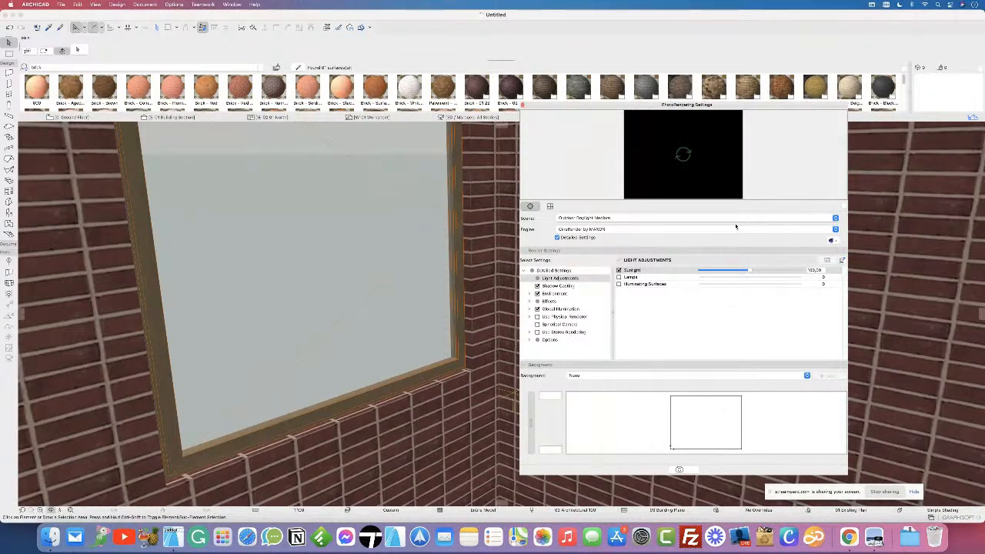
Step: Examine the simplified CineRender settings, then the Environment, Effects and Global Illumination groups in the detailed settings
left_click(583, 238)
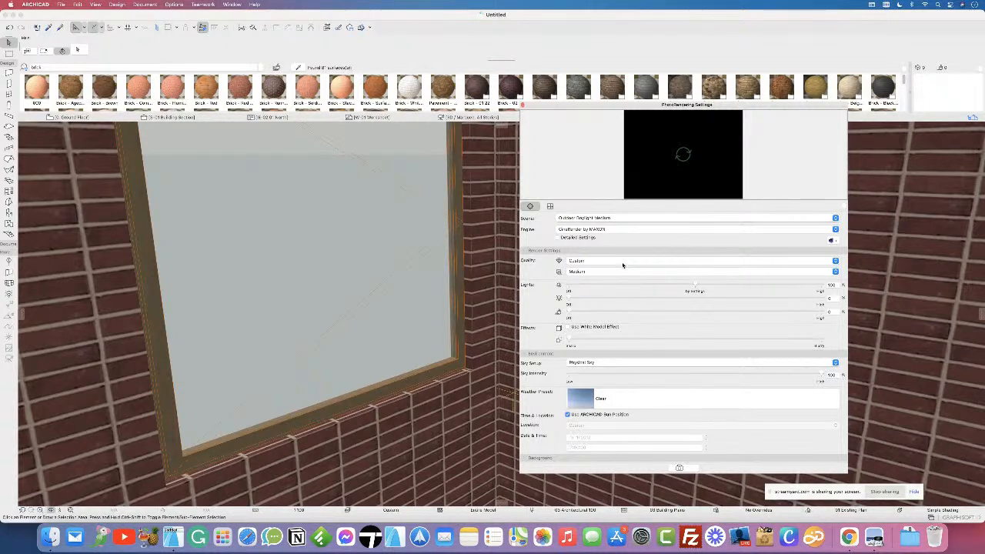
left_click(576, 238)
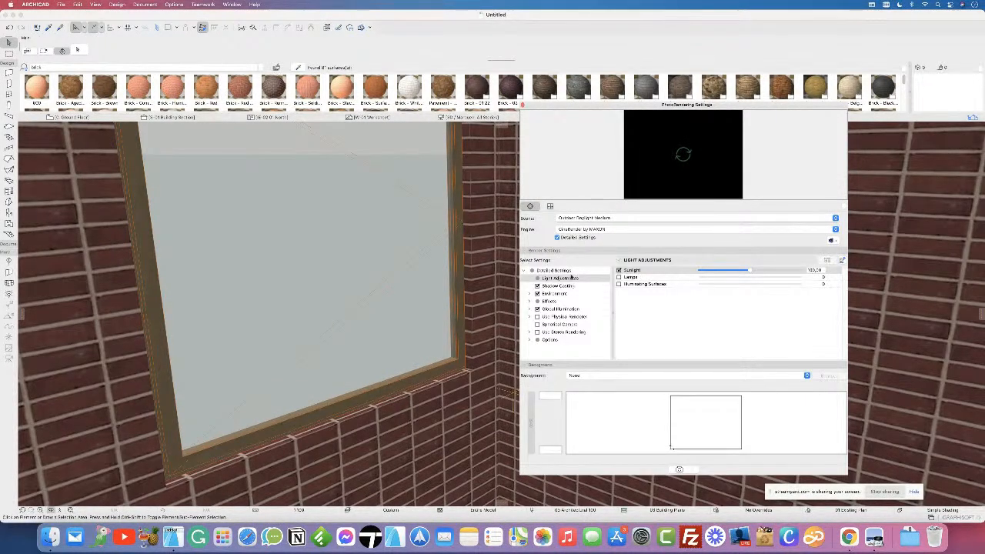
left_click(529, 294)
left_click(529, 294)
left_click(529, 301)
left_click(529, 303)
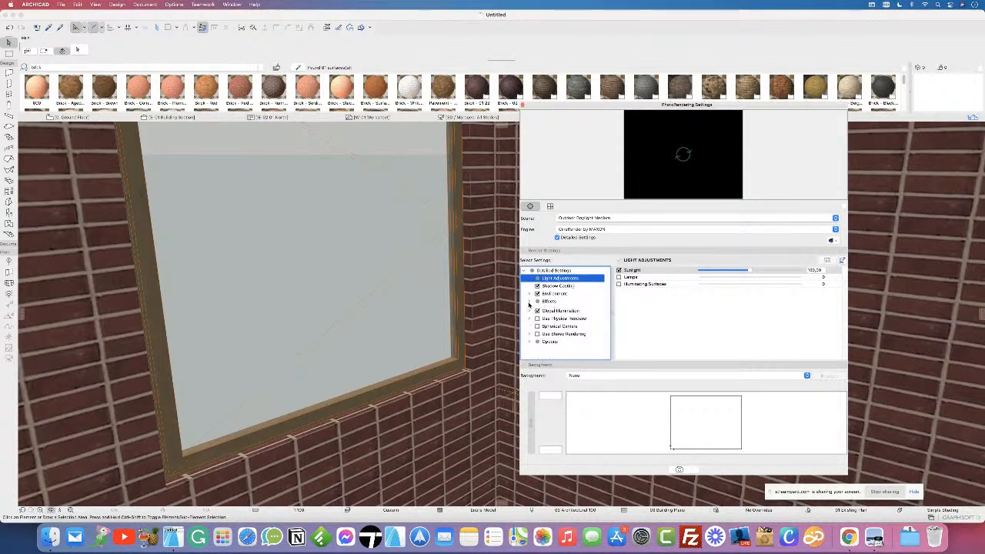
left_click(529, 302)
scroll(589, 332, "down", 3)
scroll(590, 311, "up", 3)
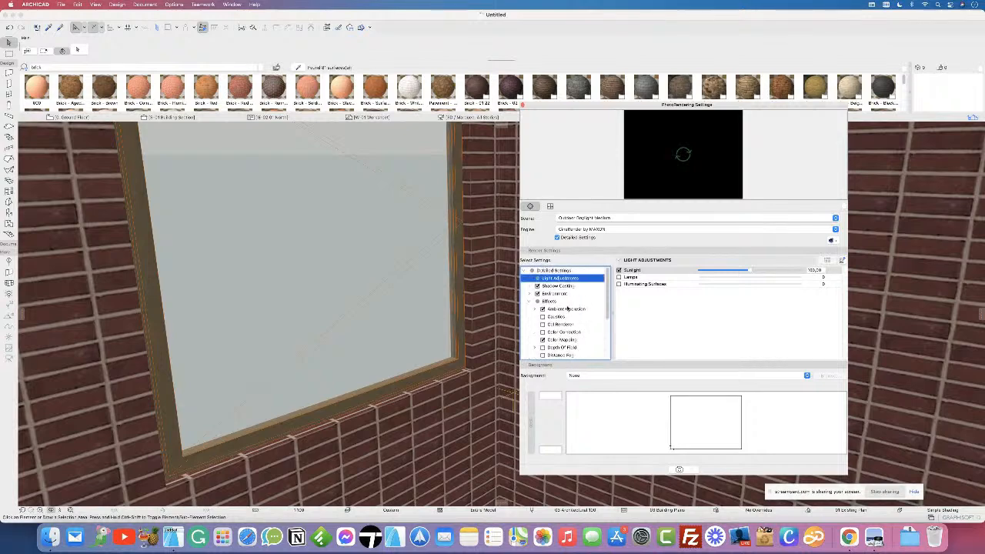
left_click(529, 303)
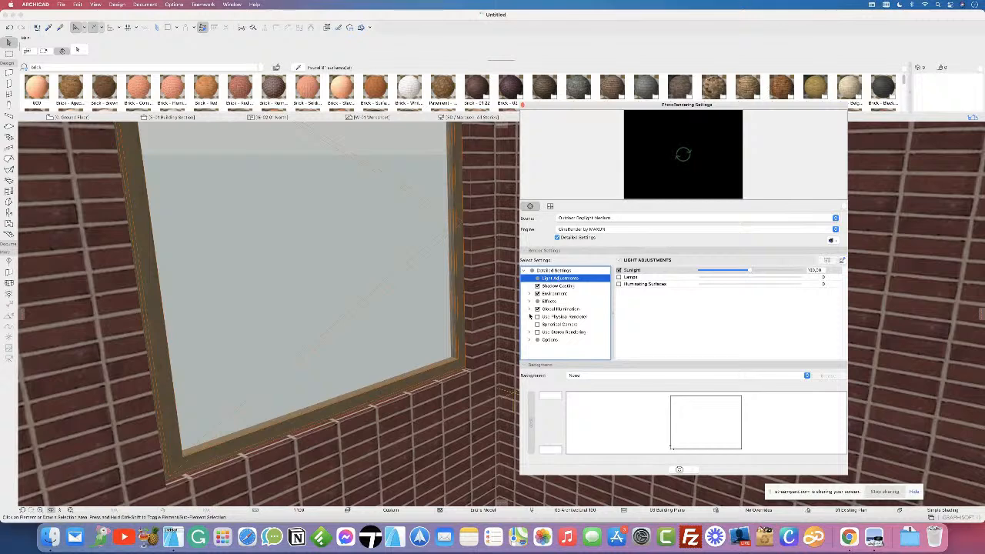
left_click(529, 310)
left_click(529, 310)
left_click(529, 317)
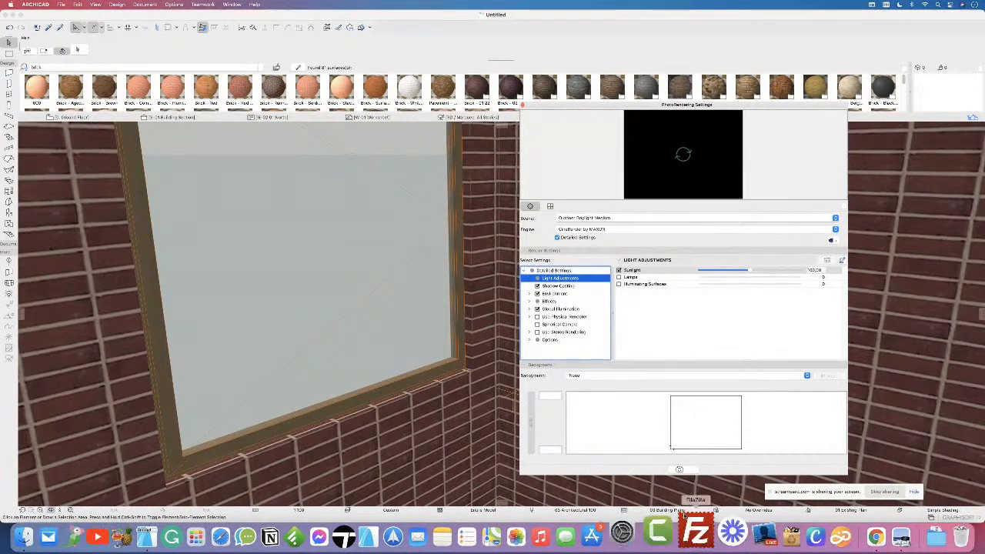
Step: Enable Lamps at an intensity of 100 alongside the sunlight and refresh the render preview
left_click(684, 157)
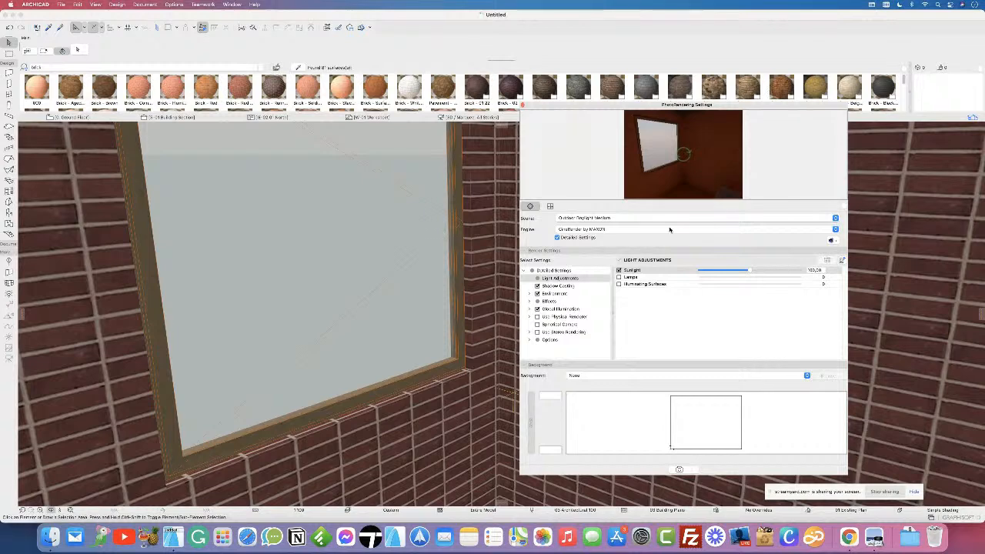
left_click(619, 277)
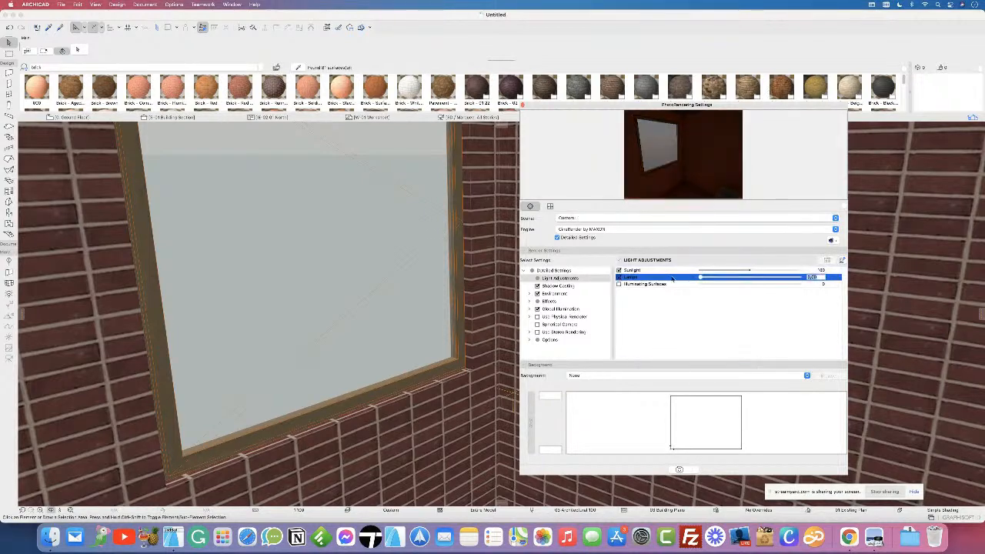
left_click(752, 279)
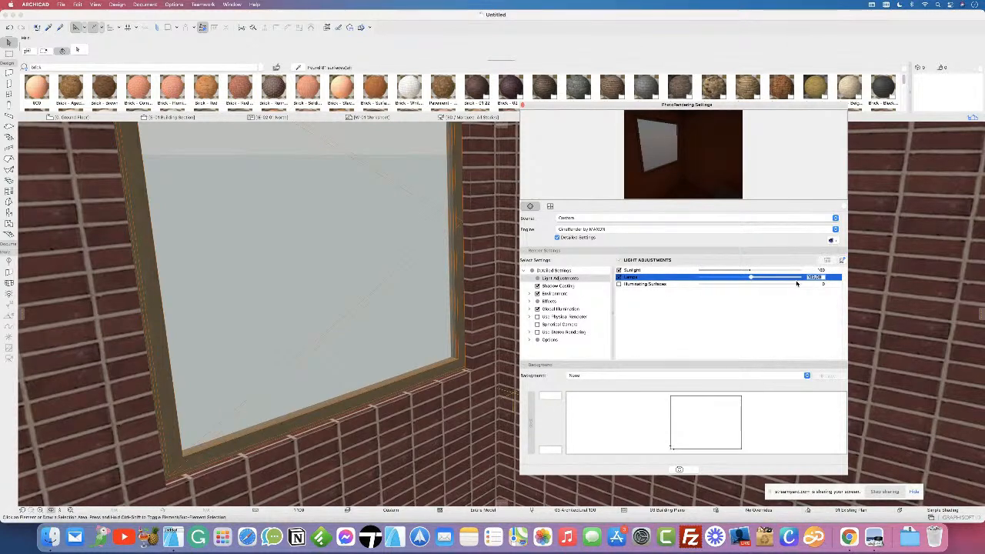
type("200")
key("Return")
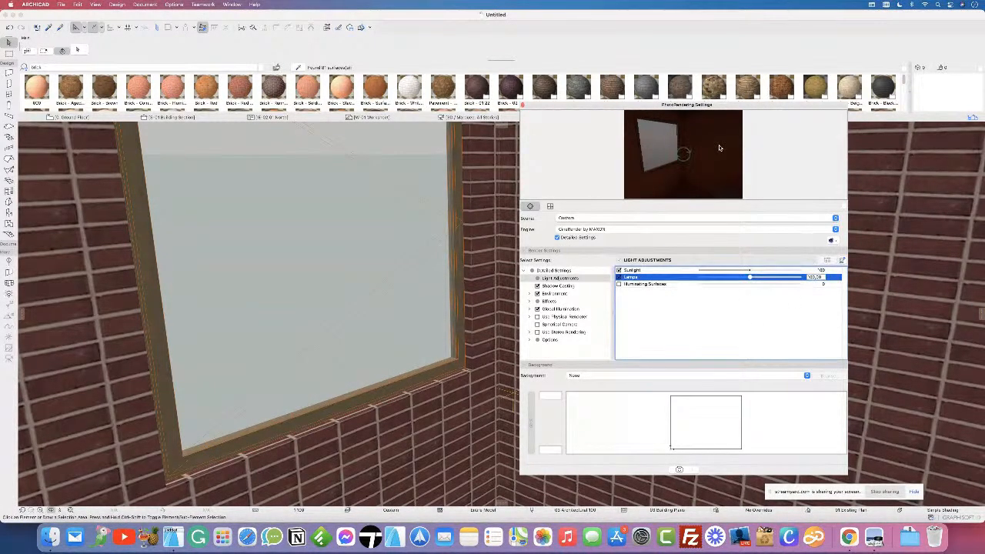
left_click(683, 158)
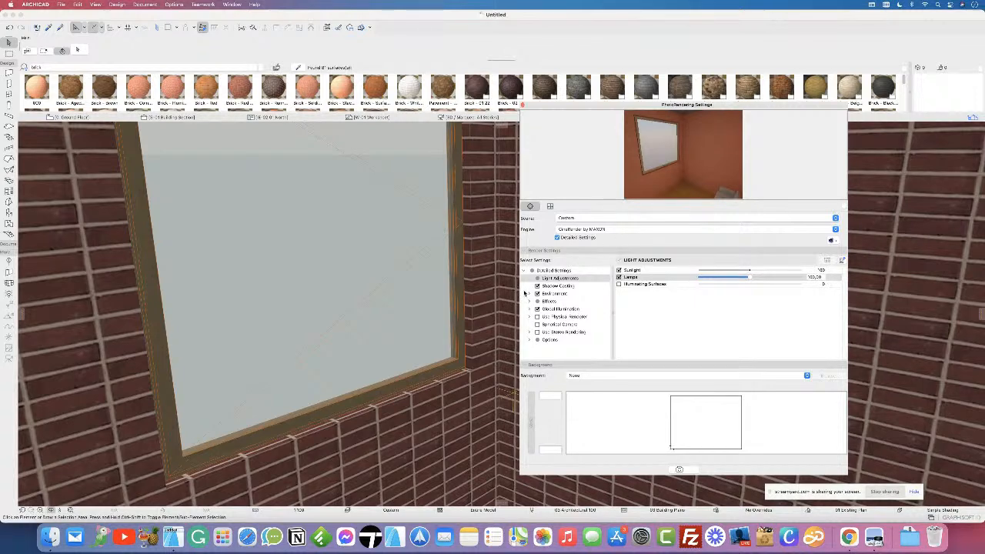
Step: Switch to Finder, open 01-slonce standardowe ustawienia.png from the wizualizacje folder, and enlarge the image
left_click(49, 531)
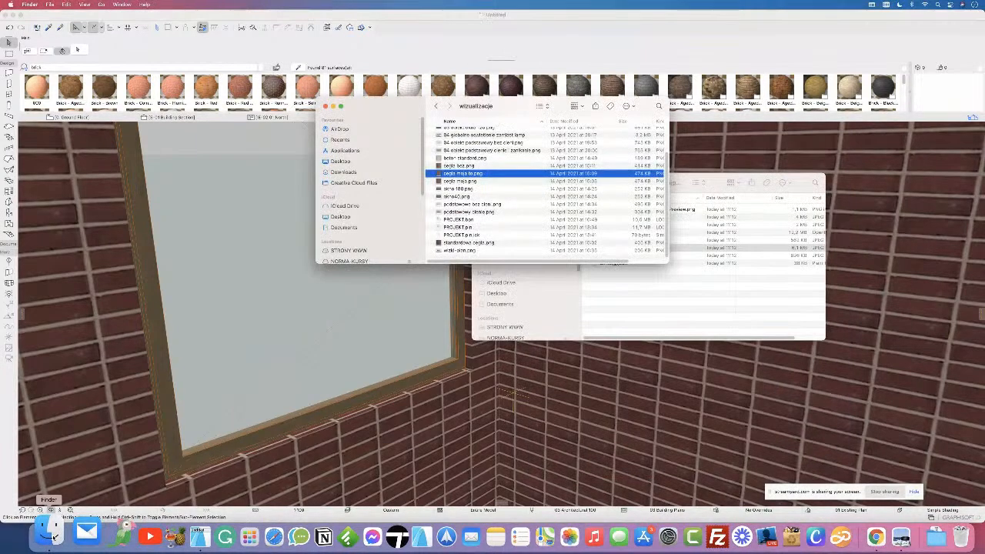
left_click(465, 213)
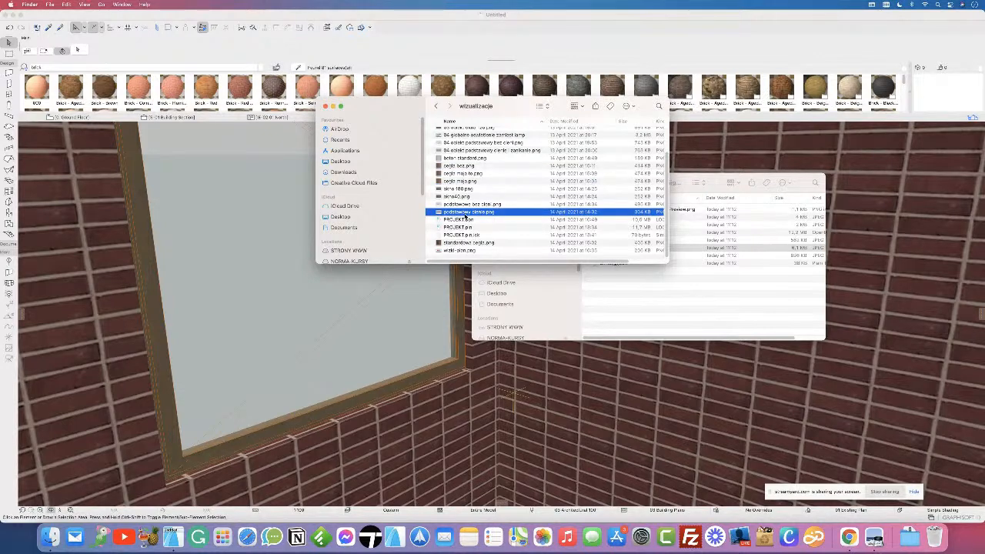
scroll(493, 185, "up", 3)
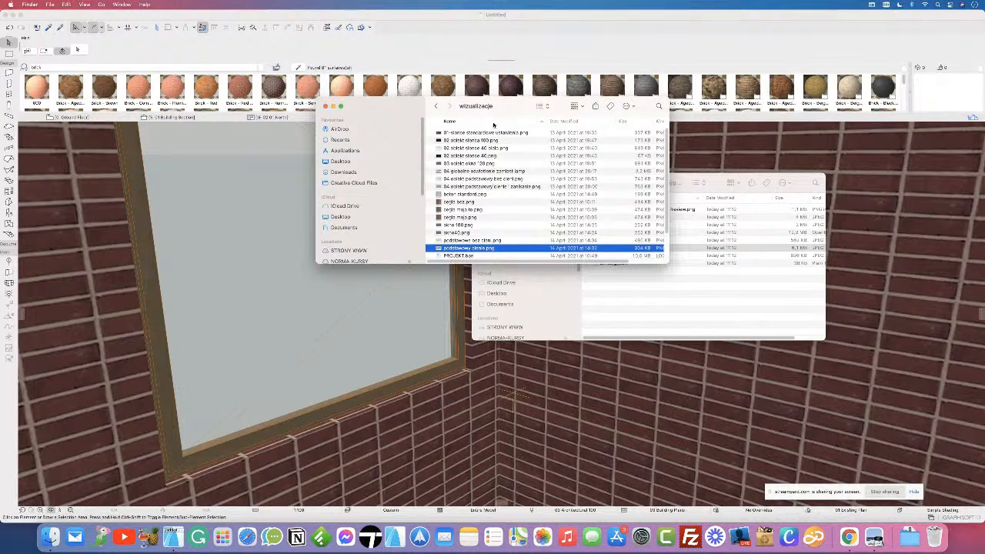
double_click(490, 135)
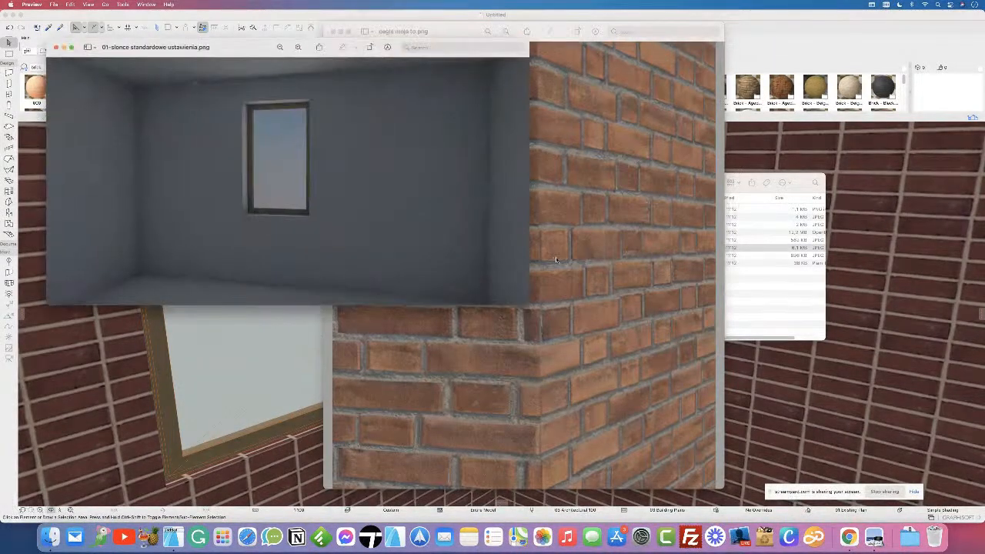
left_click_drag(530, 300, 663, 455)
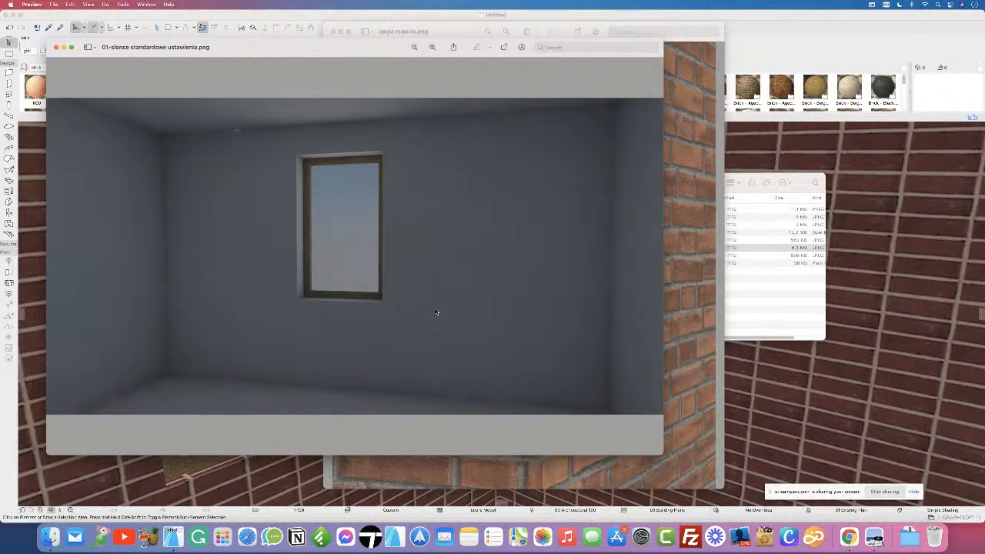
Step: Close the cegla moja to.png image and arrange the remaining render image and the wizualizacje folder side by side
left_click(688, 109)
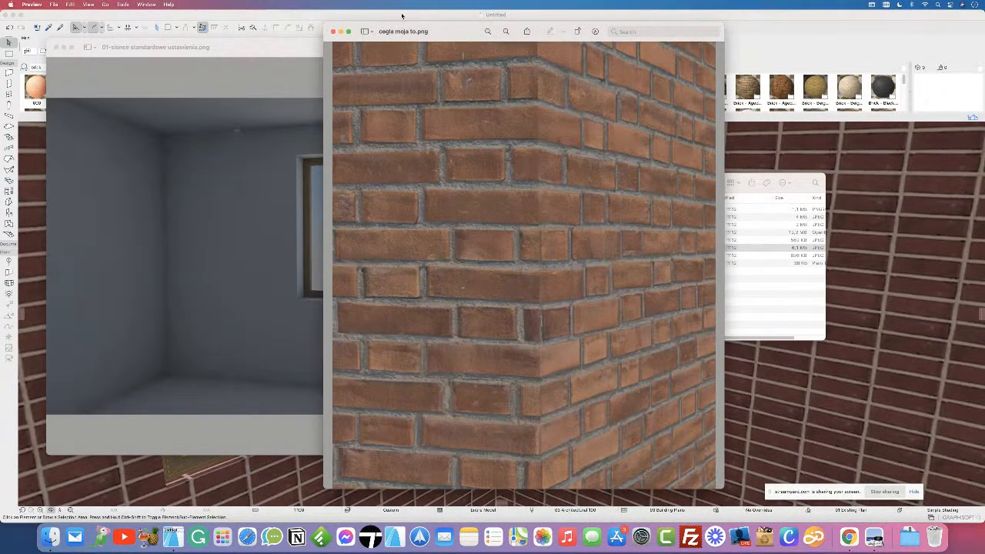
left_click(334, 31)
left_click_drag(317, 50, 271, 58)
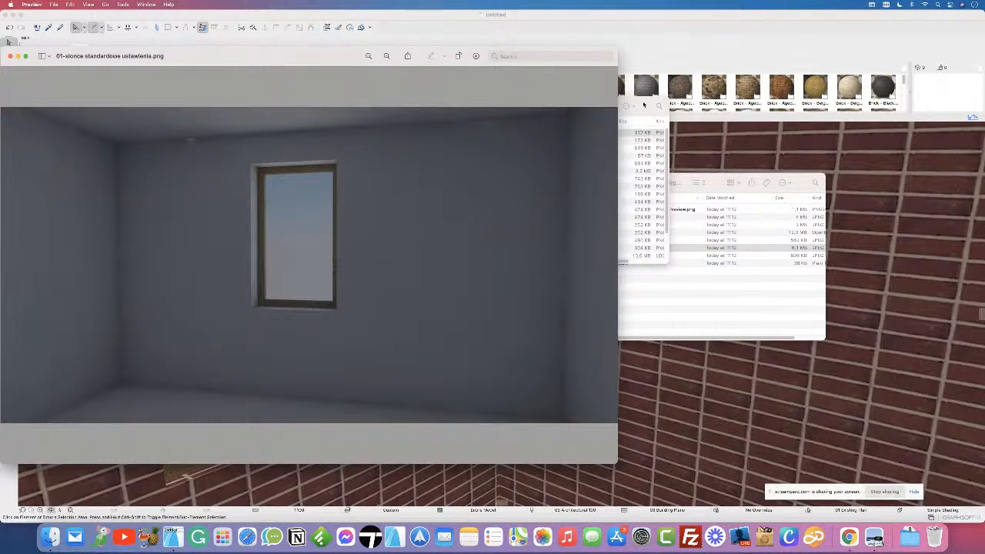
left_click(650, 108)
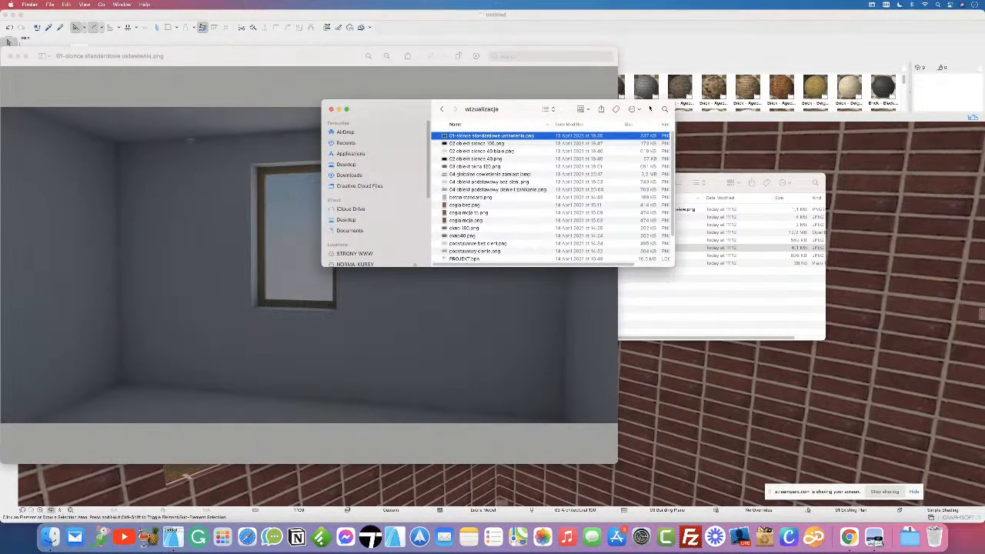
left_click_drag(649, 108, 920, 165)
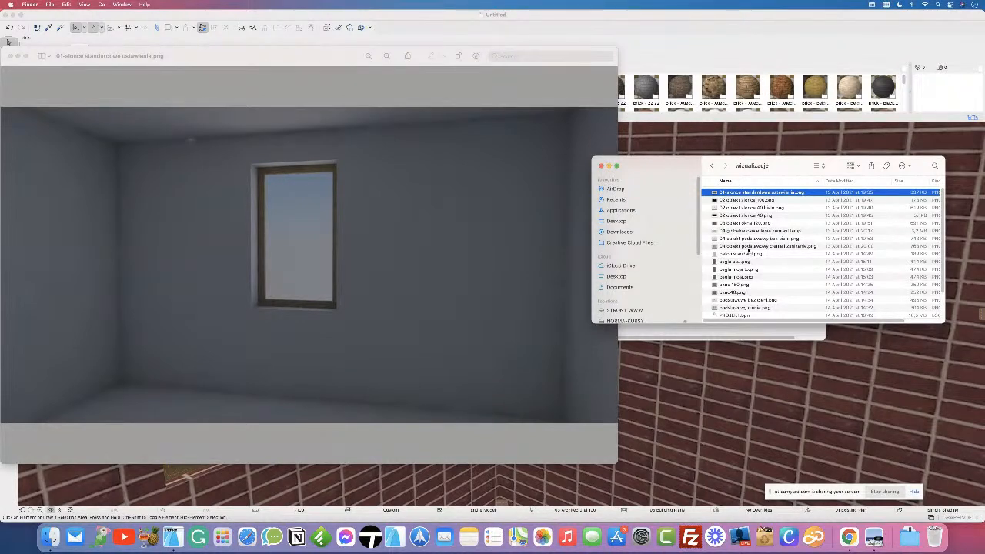
Step: Open the saved render 04 globalne oswietlenie zamiast lamp from the wizualizacje folder, view it, and close it
left_click(750, 240)
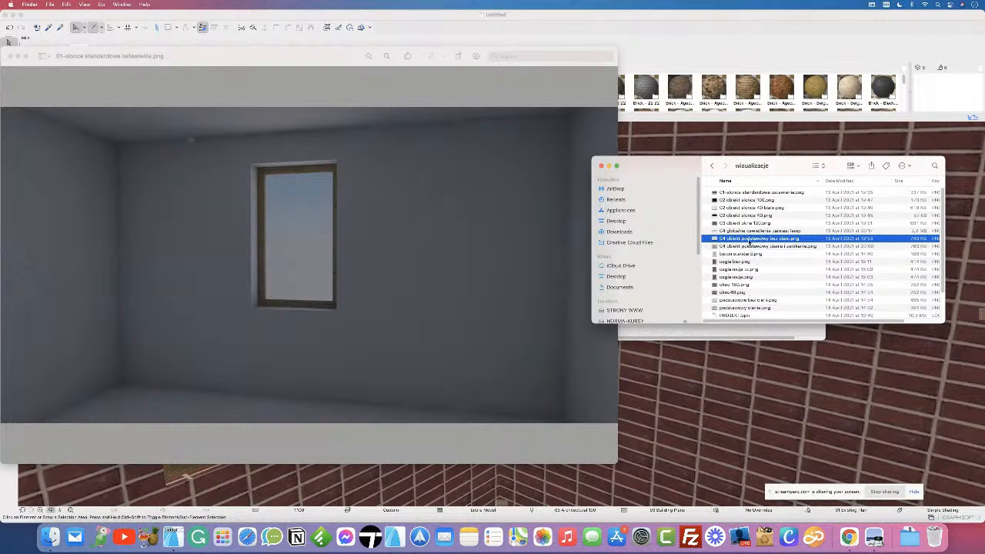
left_click(750, 231)
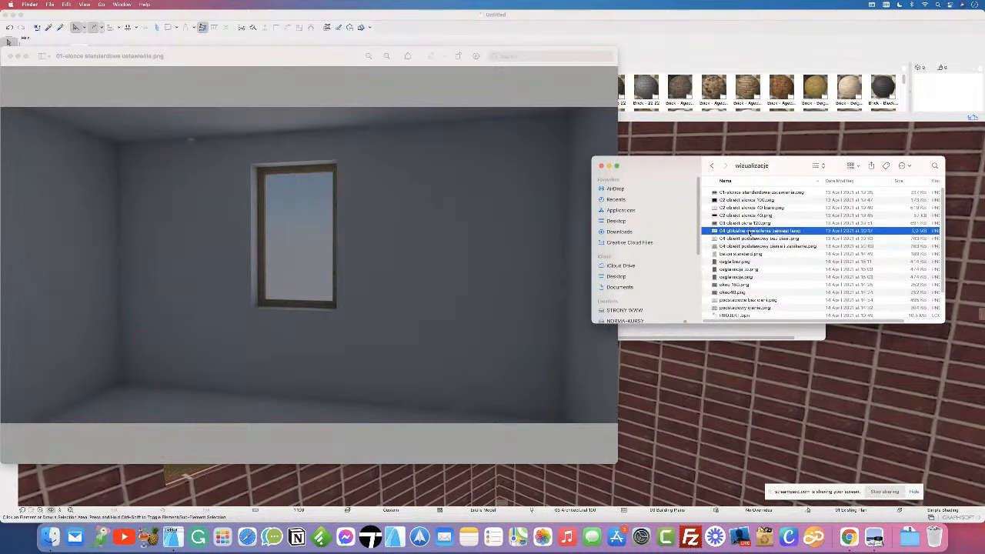
double_click(750, 231)
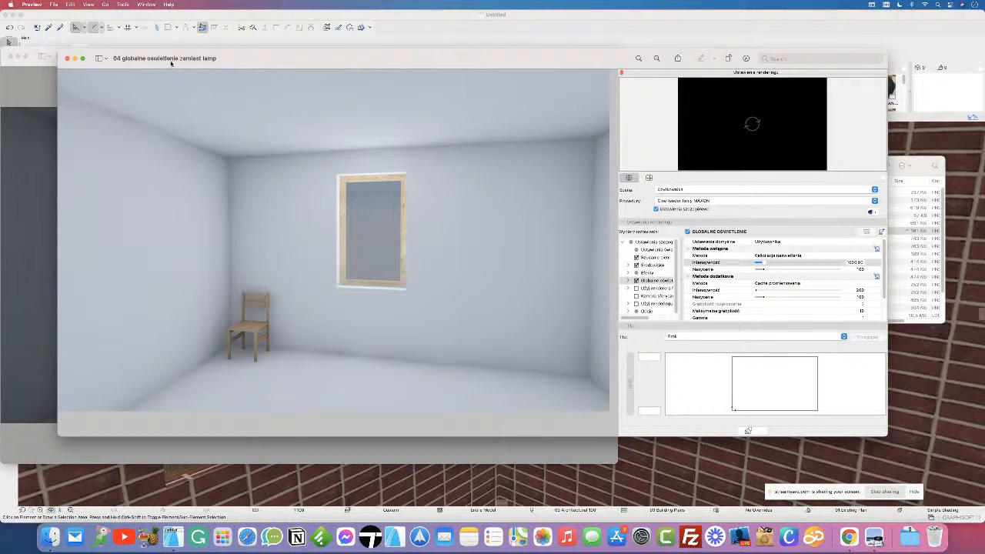
left_click(67, 59)
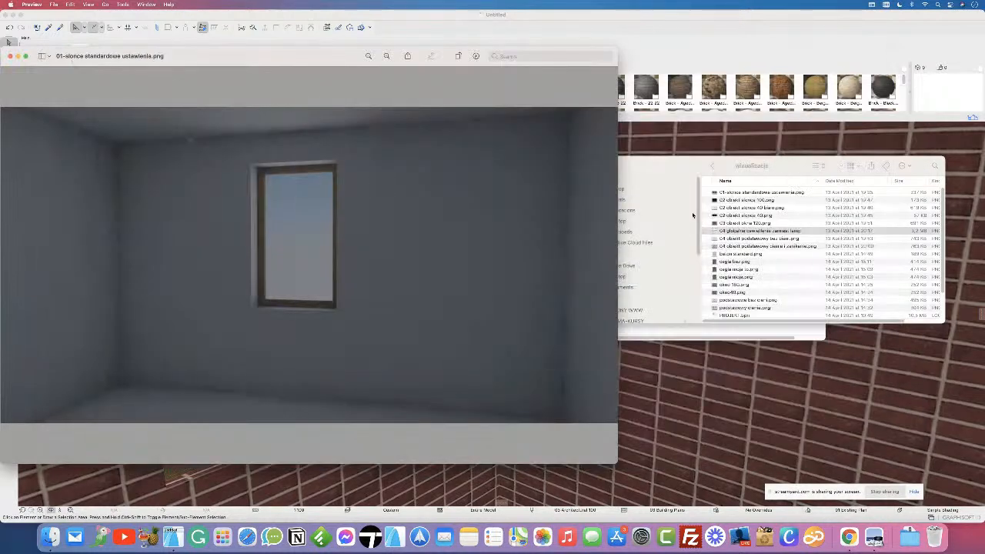
Step: Open 04 obiekt podstawowy bez cieni.png and arrange it side by side with the 01-slonce standardowe ustawienia.png render for comparison
left_click(756, 238)
double_click(756, 240)
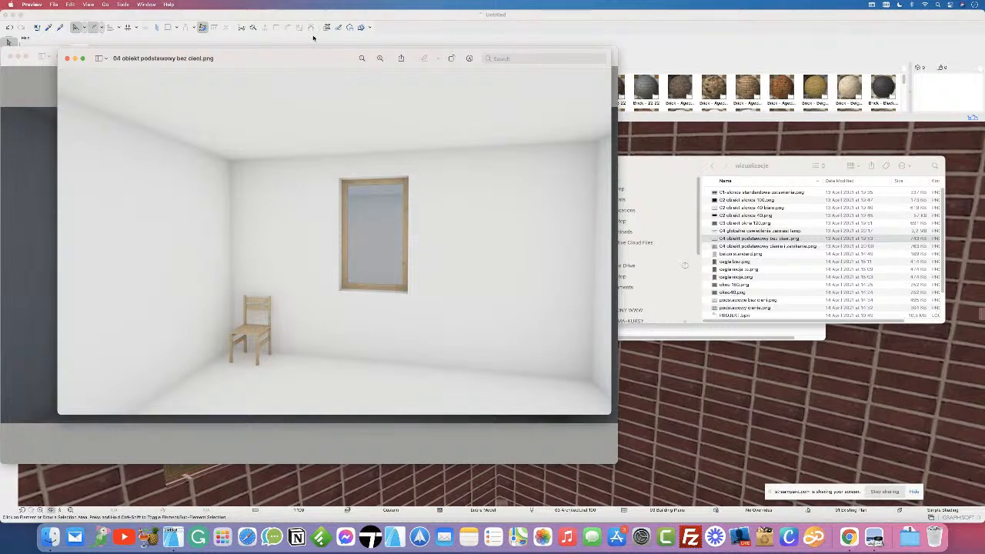
left_click_drag(310, 56, 683, 94)
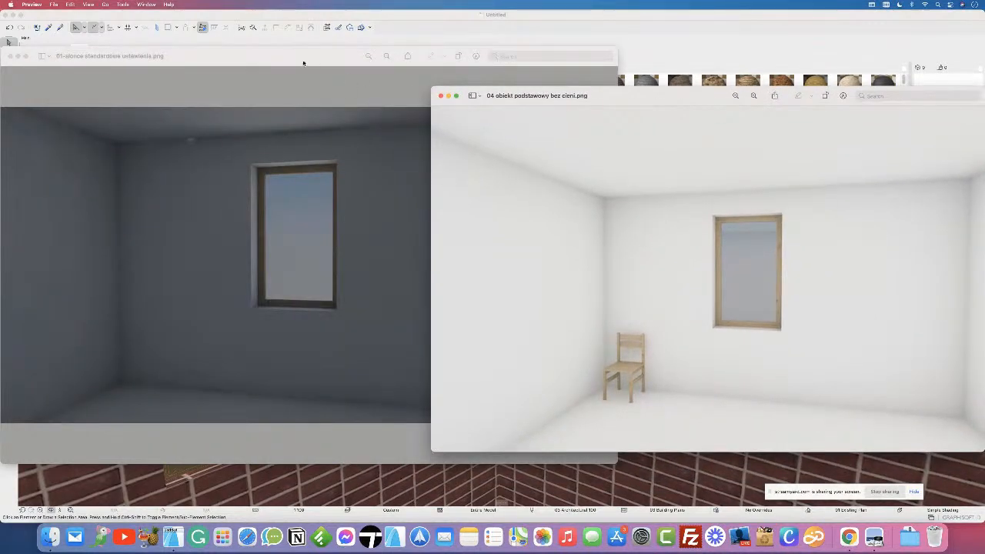
left_click(287, 60)
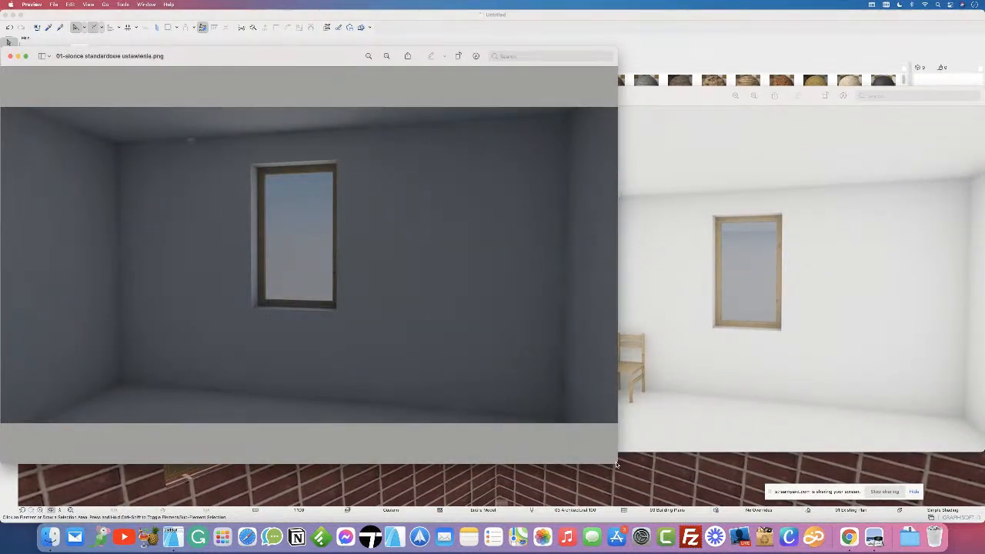
left_click_drag(616, 465, 458, 447)
mouse_move(666, 96)
left_mouse_down()
mouse_move(666, 44)
mouse_move(667, 87)
left_mouse_up()
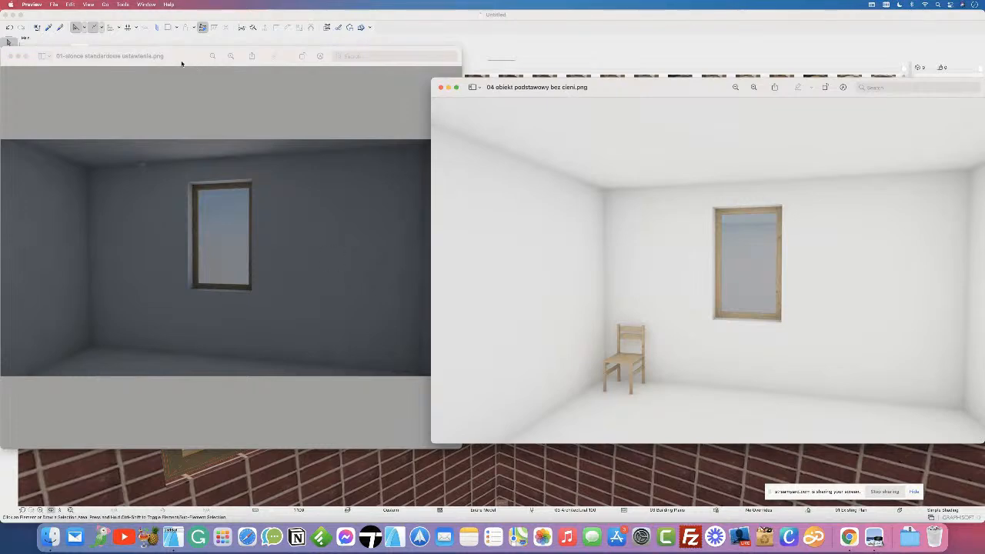
Step: Return to ARCHICAD, expand the Global Illumination group, and reposition and resize the PhotoRendering Settings palette to show more of the settings tree
left_click(43, 57)
left_click(10, 56)
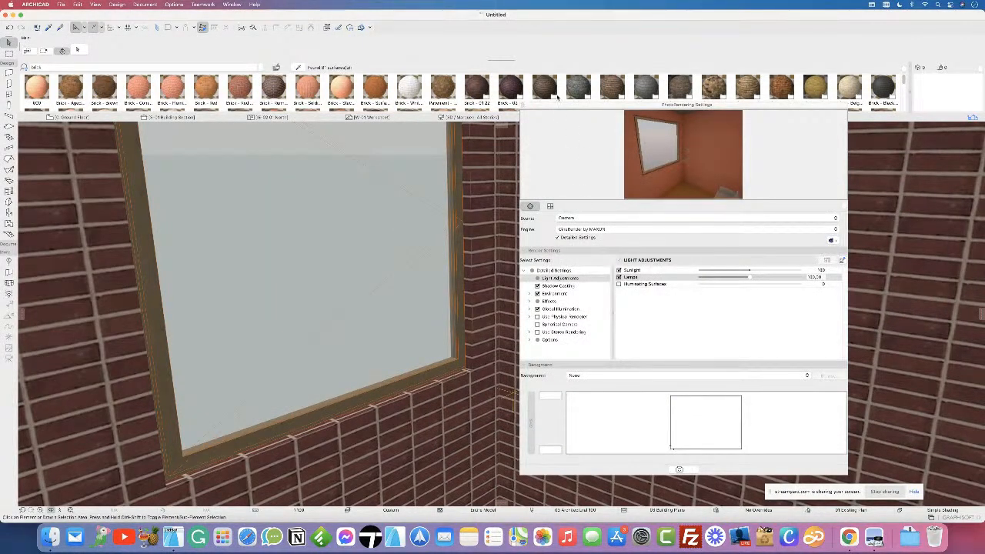
left_click_drag(564, 110, 458, 40)
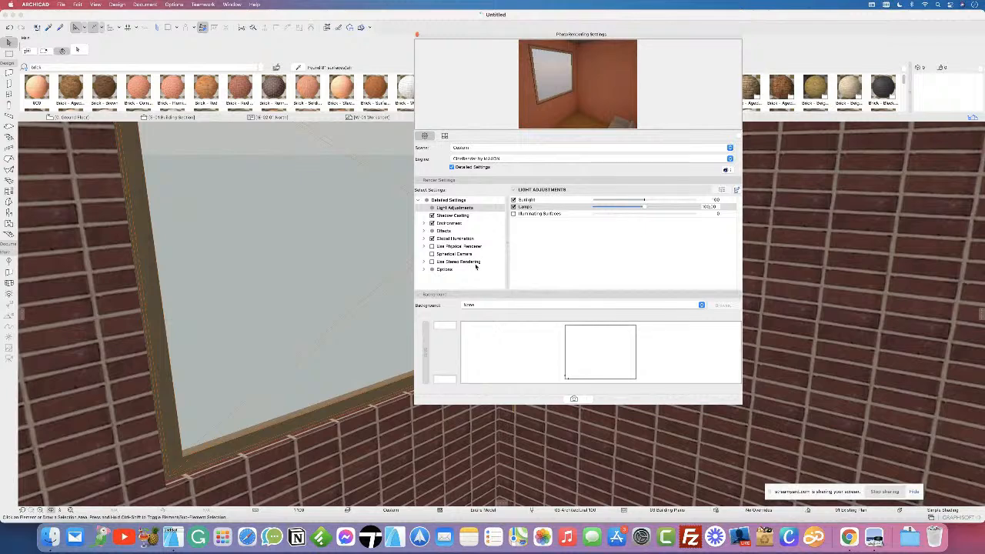
left_click(423, 238)
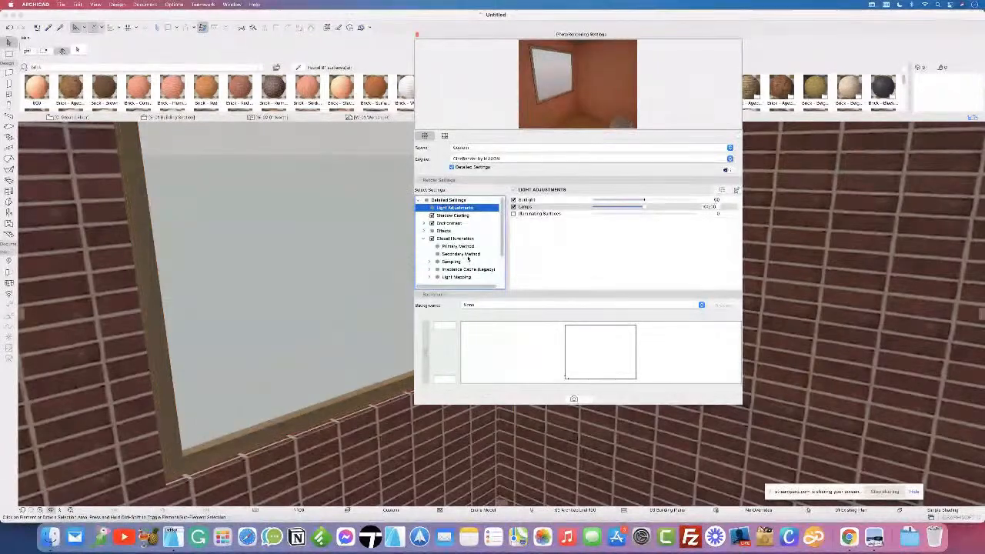
left_click(531, 290)
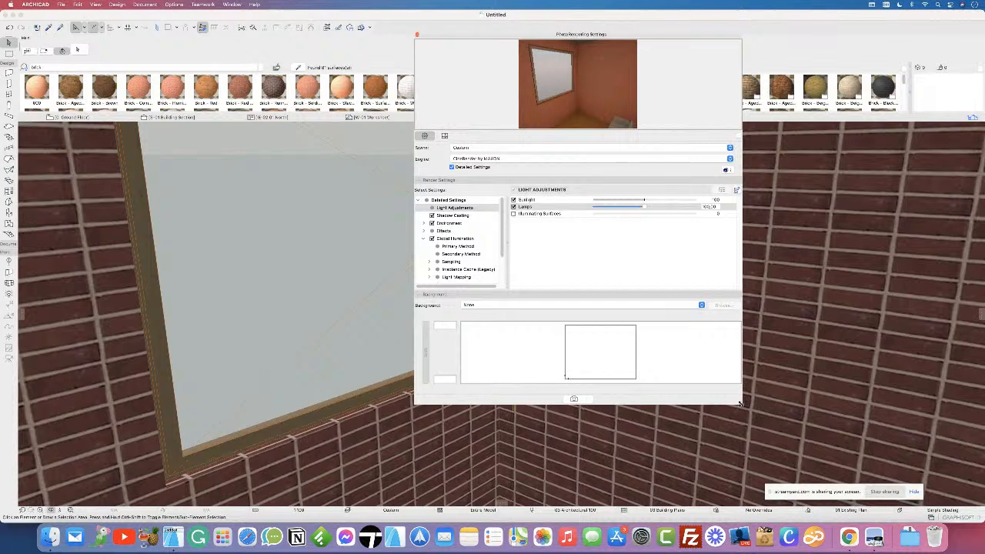
left_click_drag(742, 404, 664, 439)
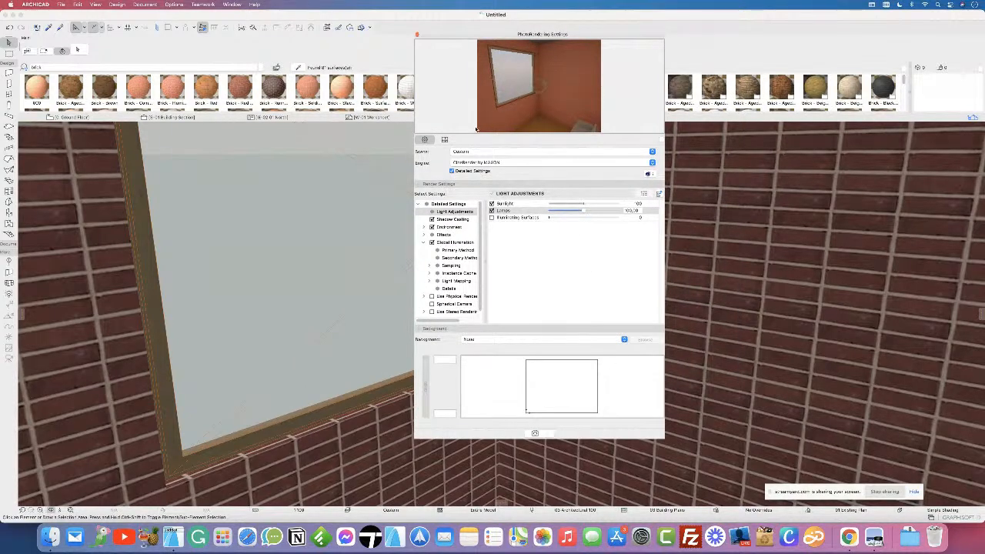
Step: Open the Select and Manage Scenes dialog and enlarge it to nearly the full screen height
left_click(464, 151)
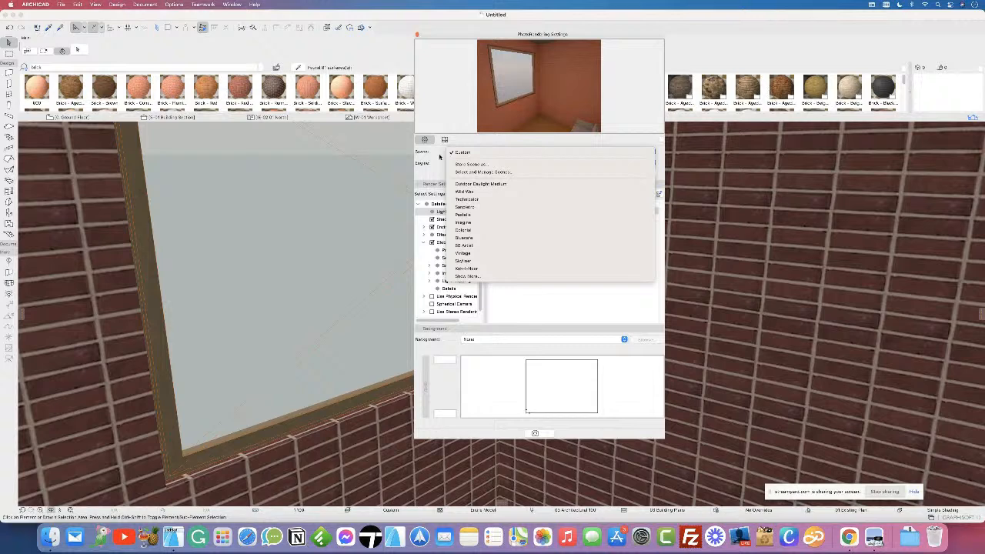
left_click(536, 172)
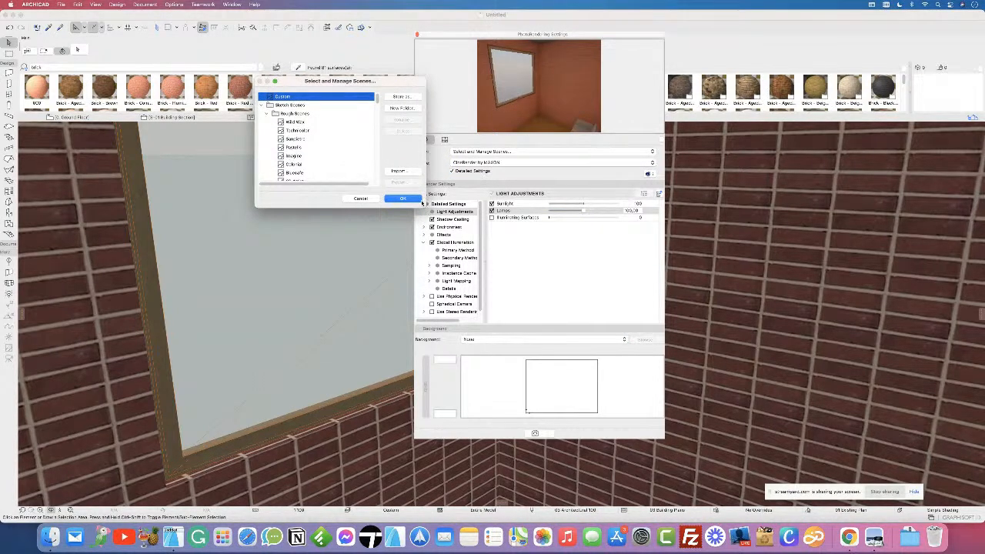
left_click_drag(422, 204, 458, 528)
left_click_drag(417, 84, 408, 30)
left_click_drag(449, 467, 449, 506)
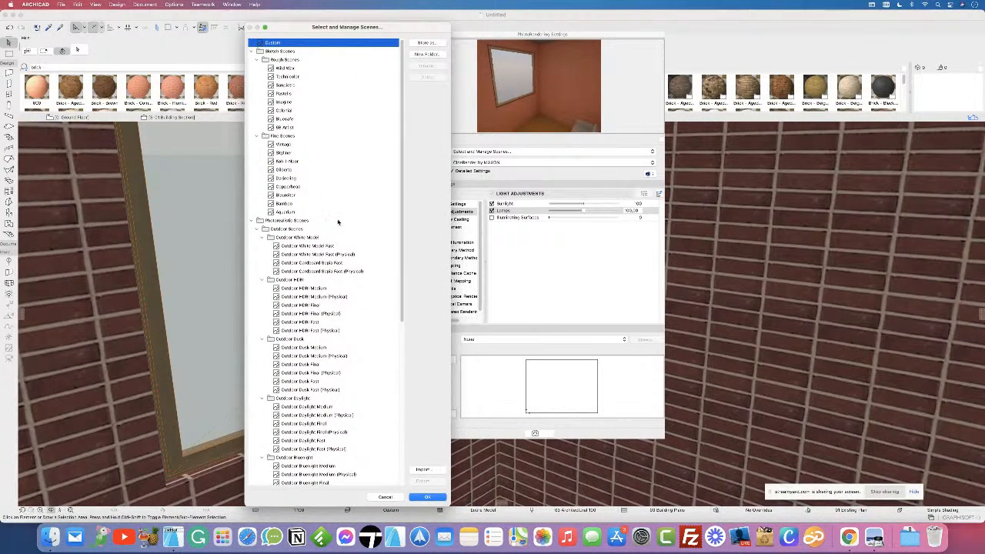
Step: Collapse the Sketch Scenes and Outdoor Scenes folders so the Indoor Scenes folder is in focus
left_click(254, 50)
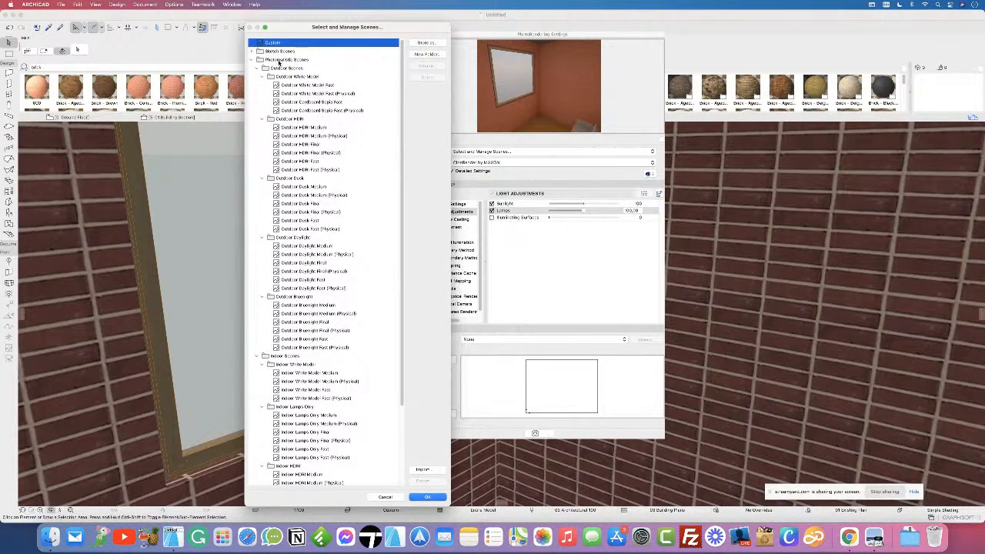
left_click(279, 60)
left_click(263, 68)
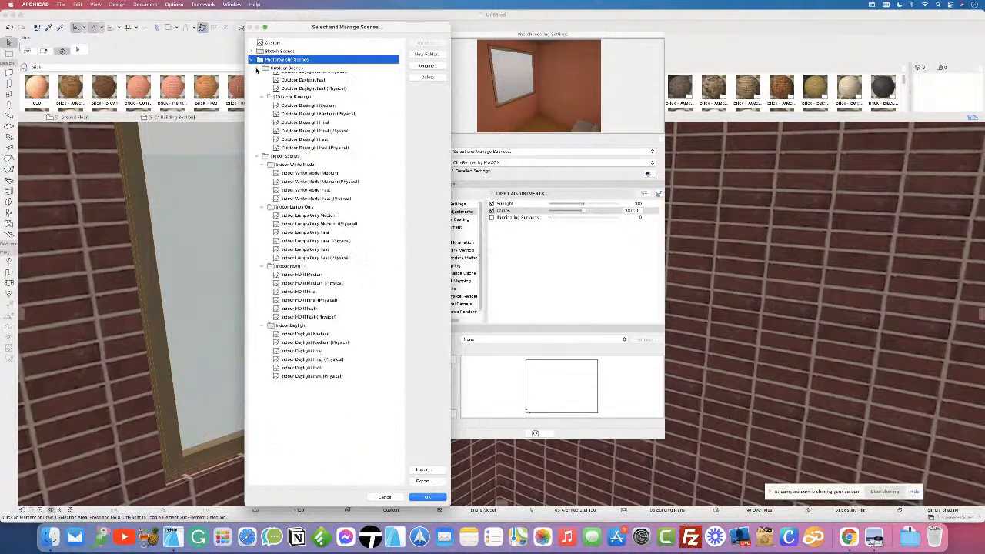
left_click(287, 68)
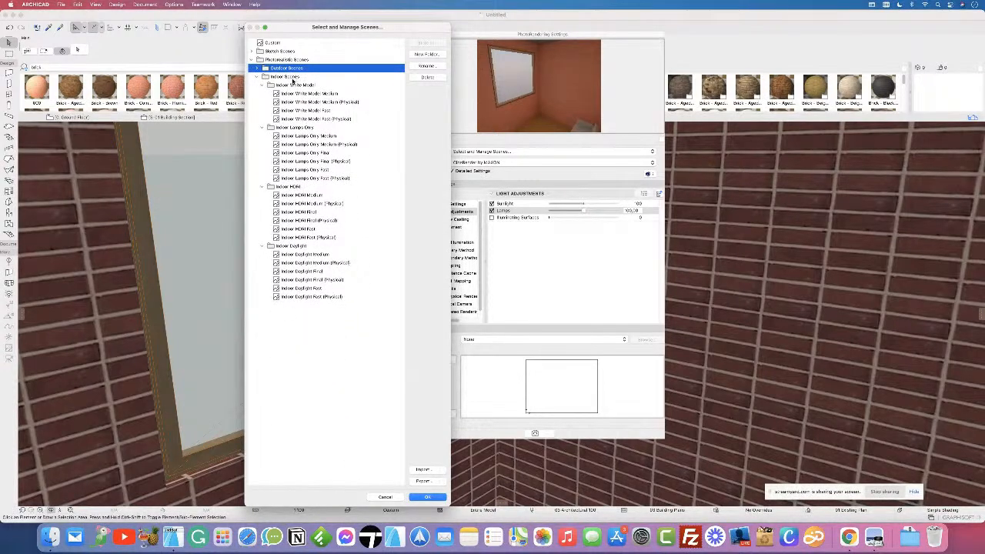
left_click(289, 77)
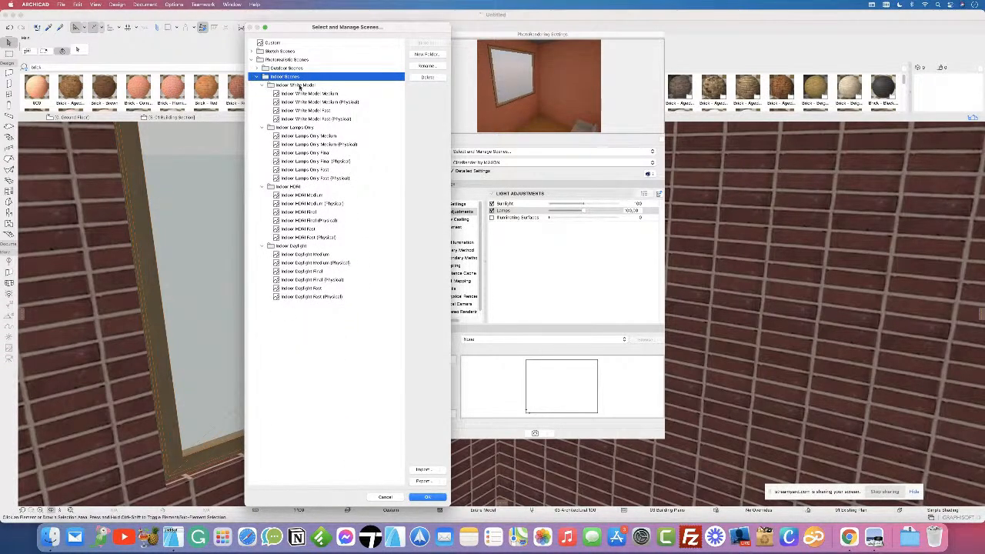
Step: Review the Indoor White Model, Lamps Only, HDRI and Daylight scene folders, collapsing each one
left_click(265, 85)
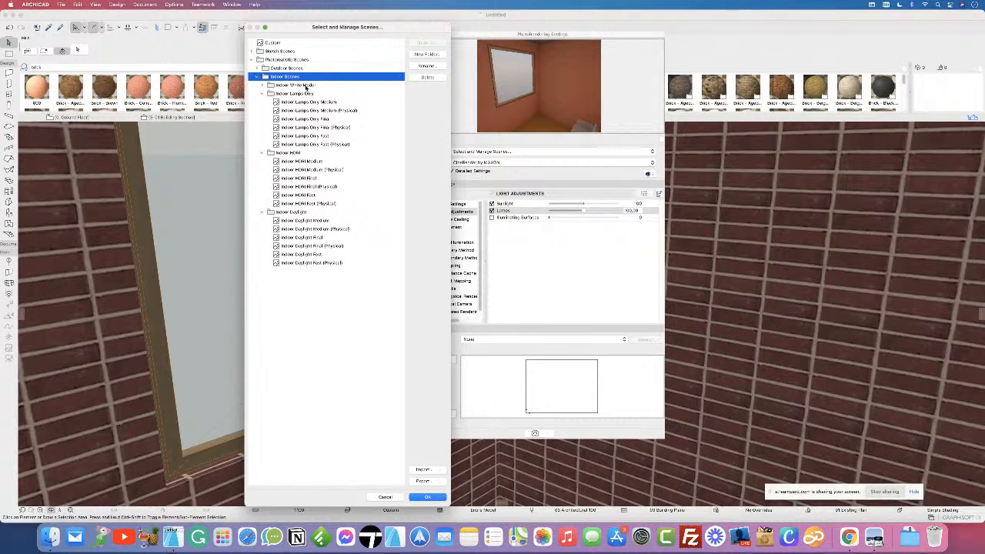
left_click(263, 86)
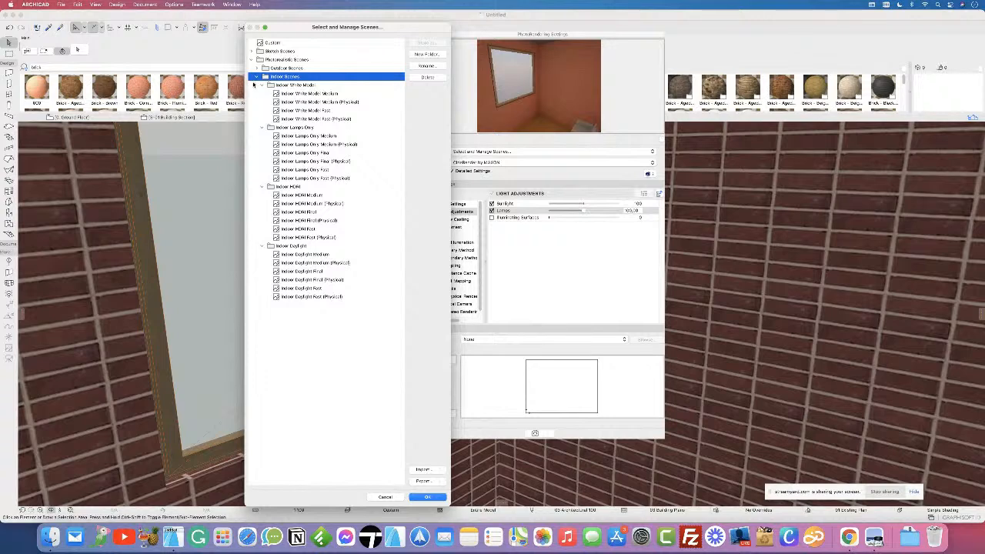
left_click(262, 86)
left_click(304, 94)
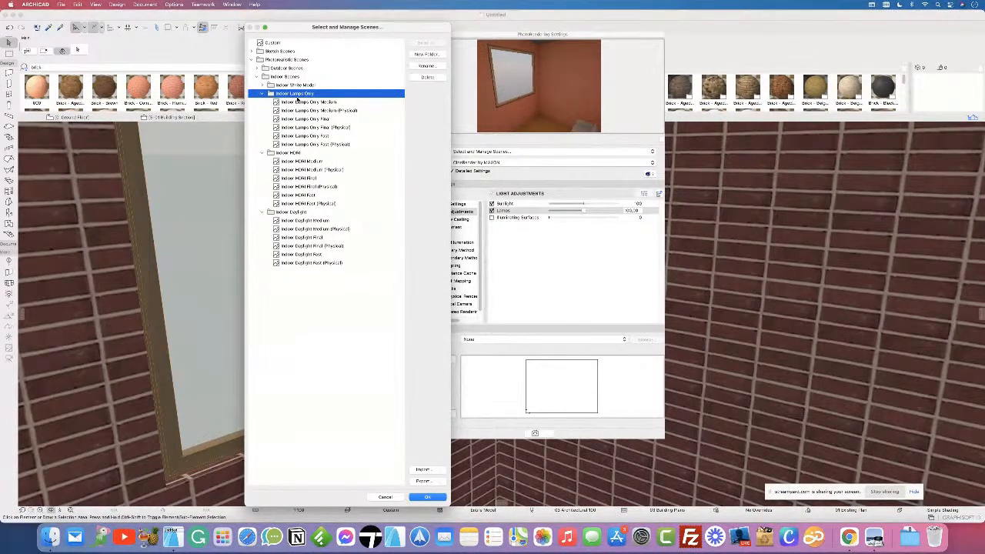
left_click(263, 94)
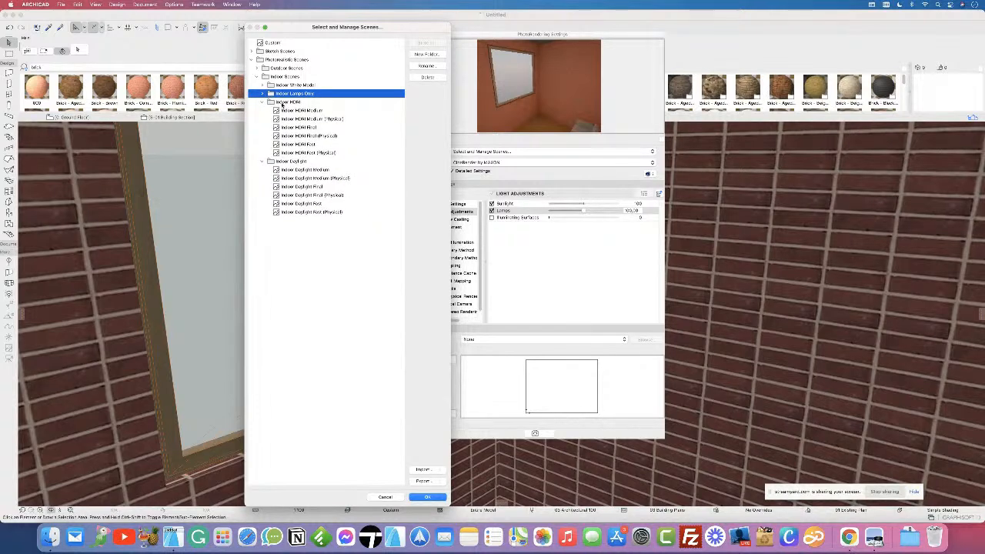
left_click(281, 104)
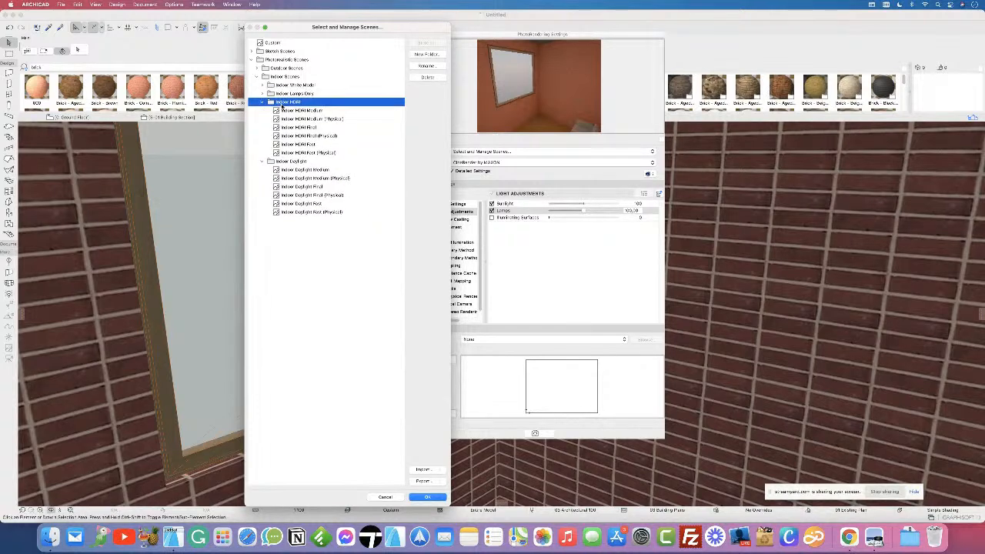
left_click(262, 102)
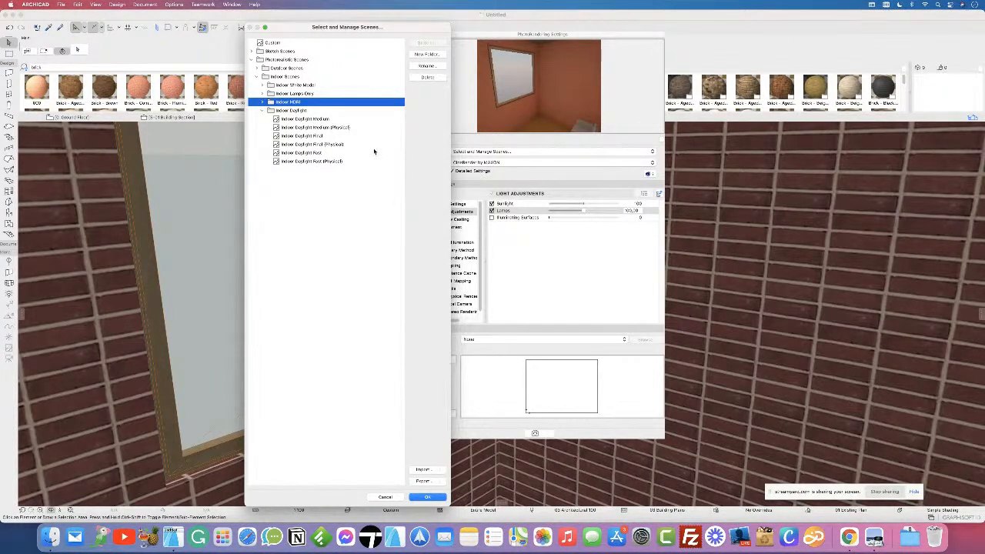
left_click(263, 111)
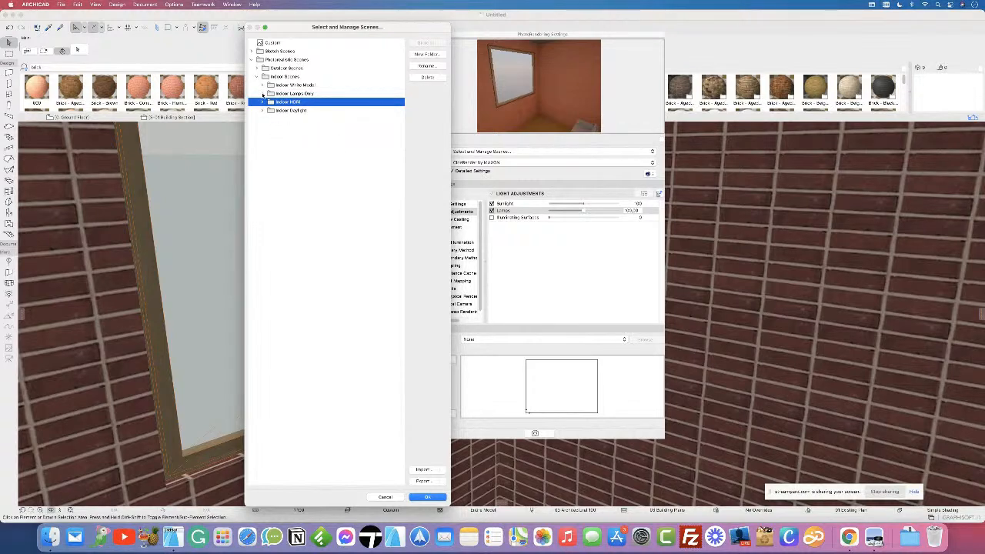
Step: Compare the Indoor Lamps Only presets and apply the Indoor Lamps Only Medium (Physical) scene
left_click(263, 93)
left_click(300, 94)
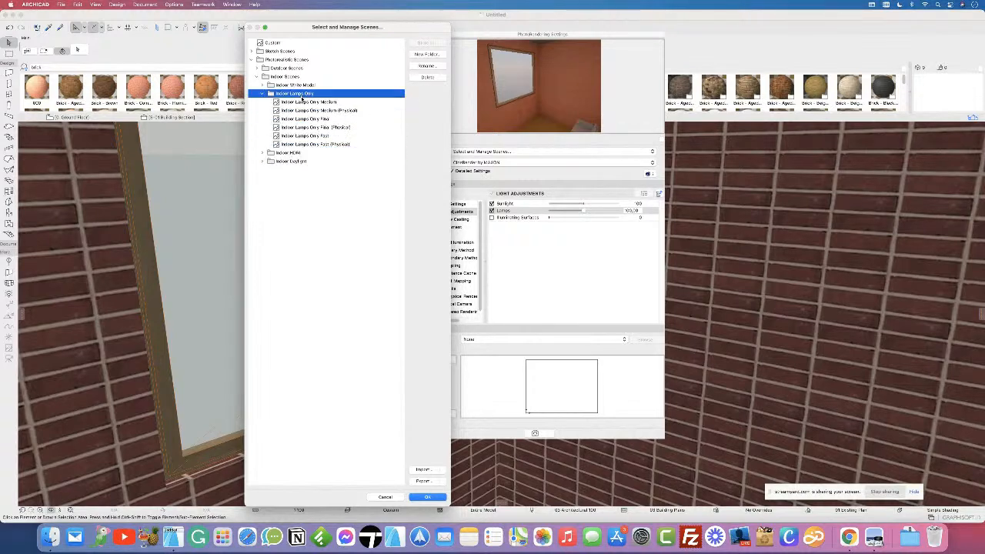
left_click(332, 102)
left_click(325, 119)
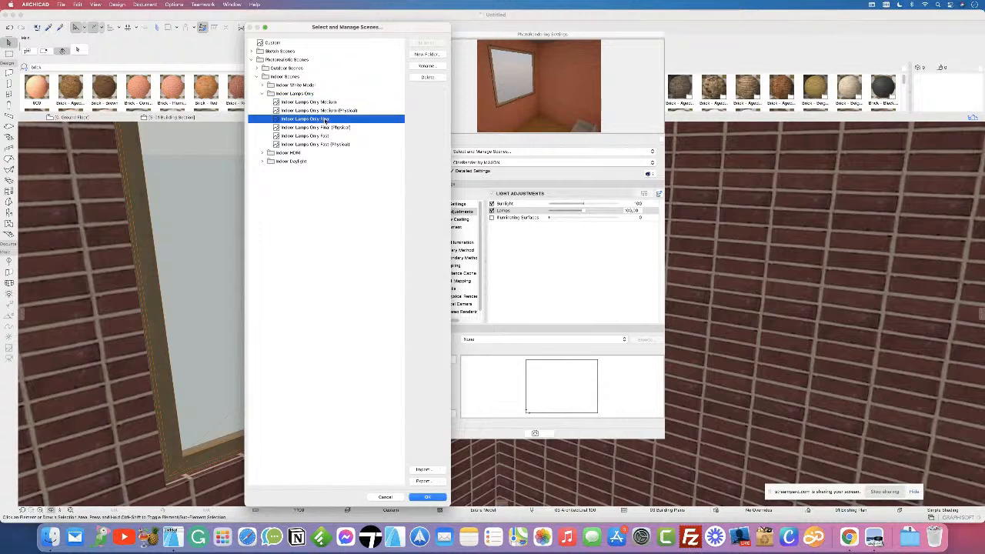
left_click(326, 137)
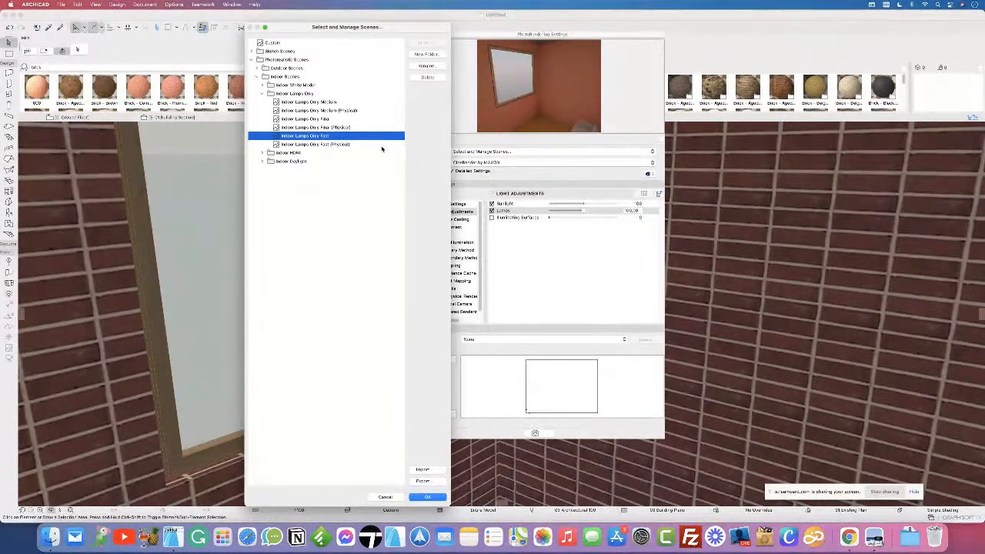
left_click(316, 120)
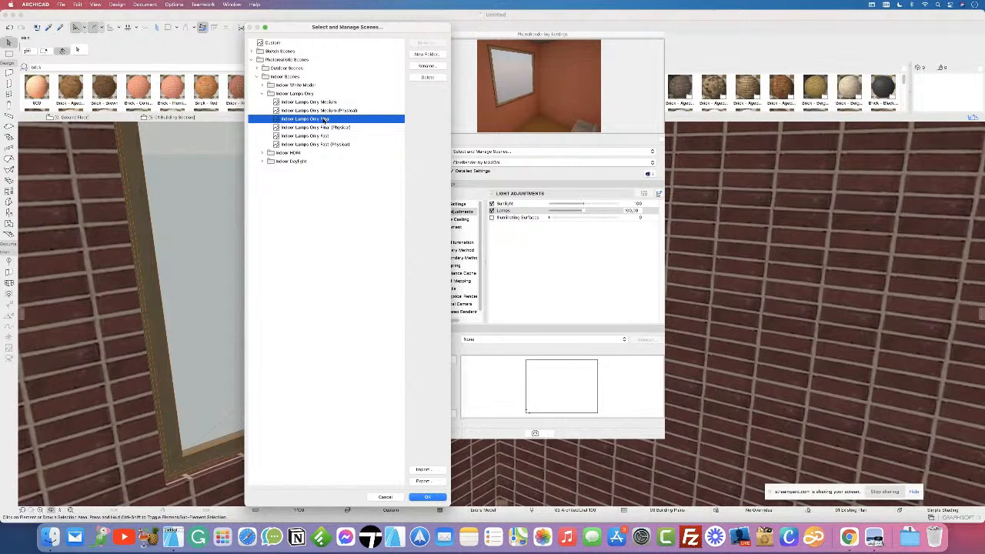
left_click(327, 103)
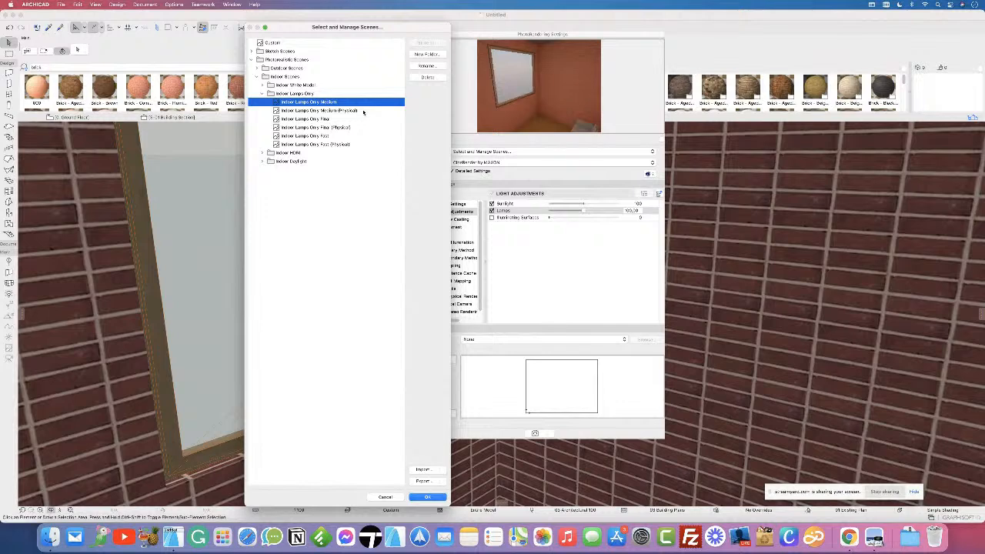
left_click(358, 113)
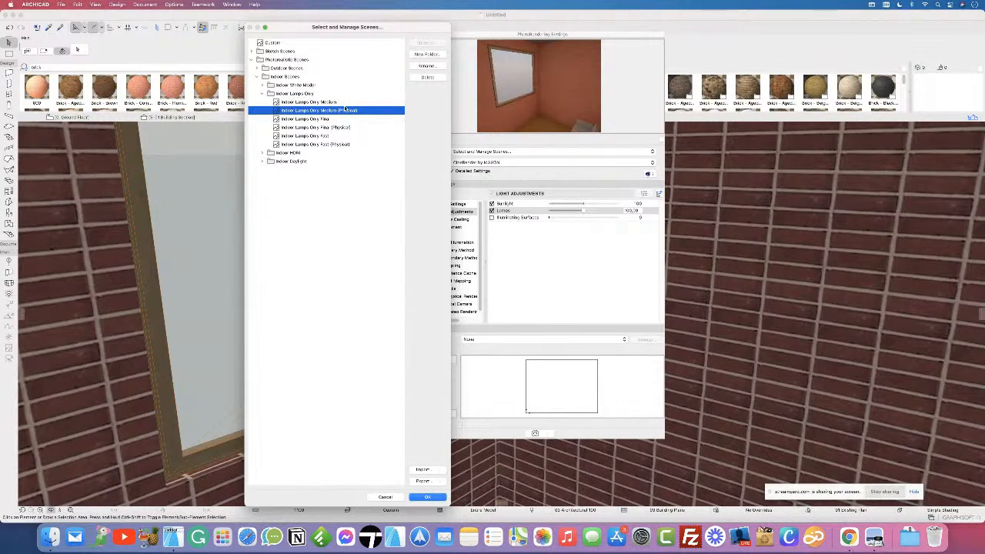
left_click(433, 498)
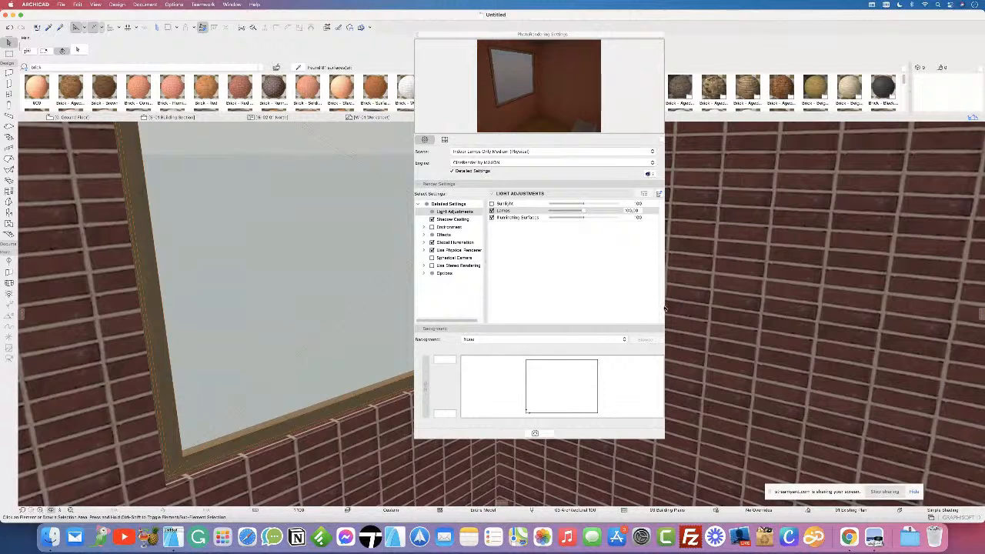
Step: Review the Physical Camera parameters of the physical renderer, including the selectable Camera ISO values
left_click(465, 251)
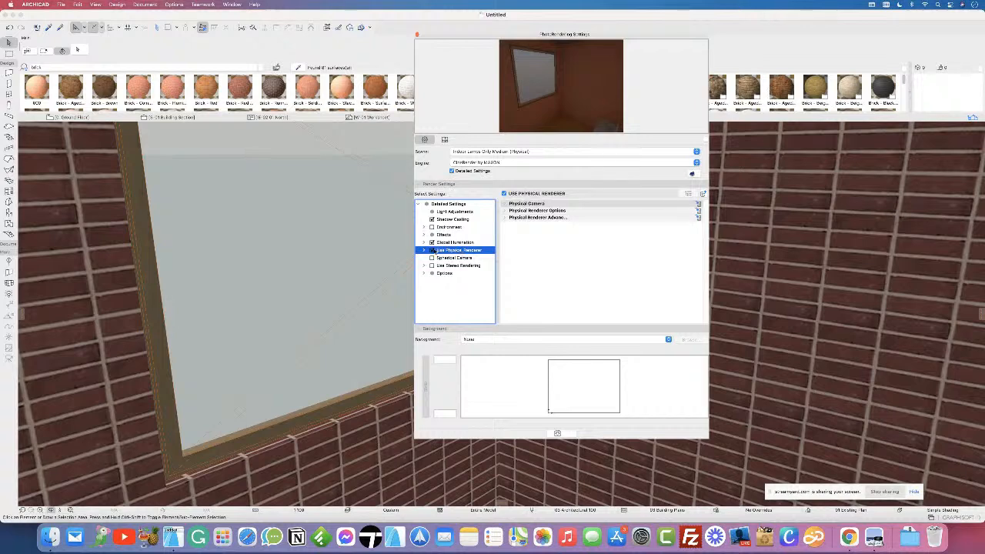
left_click(424, 252)
left_click(459, 258)
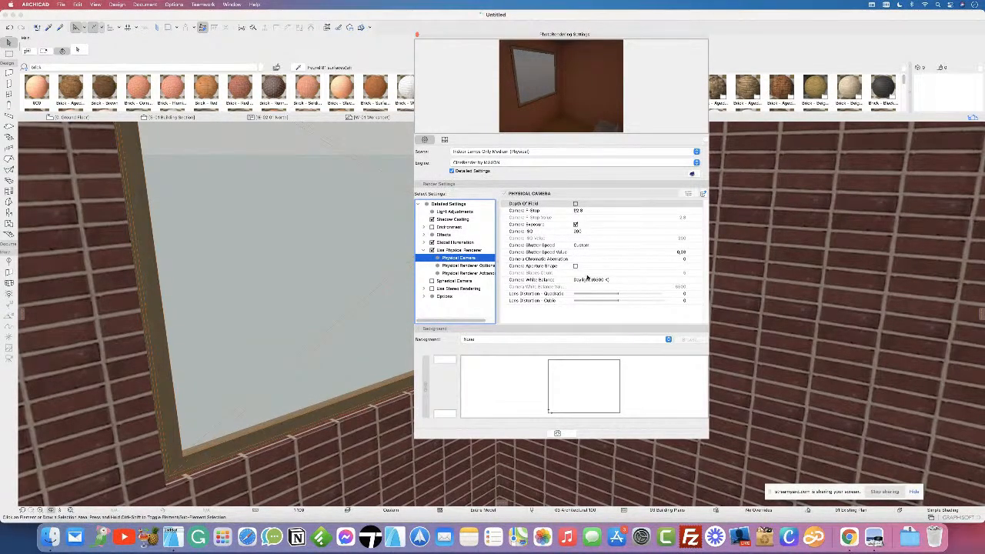
left_click(593, 232)
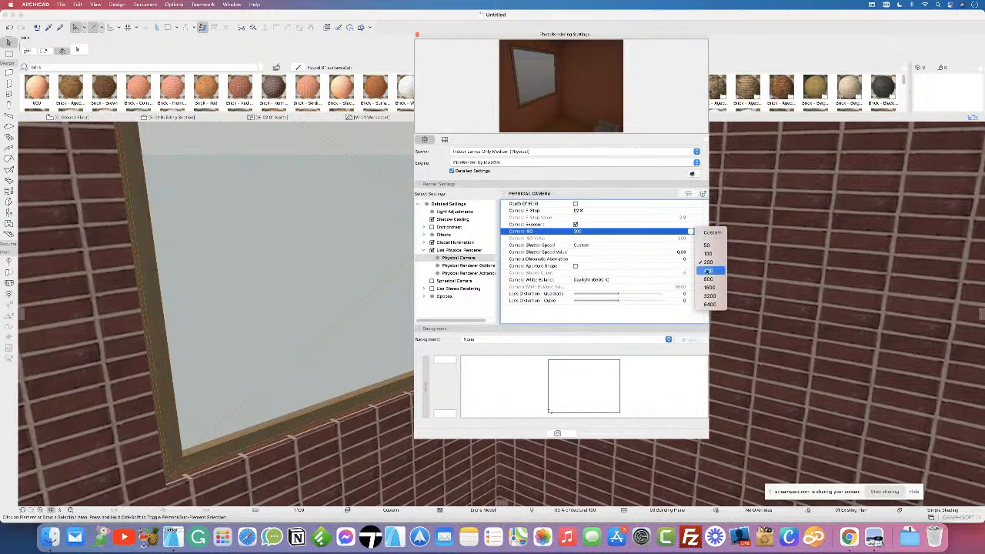
left_click(652, 313)
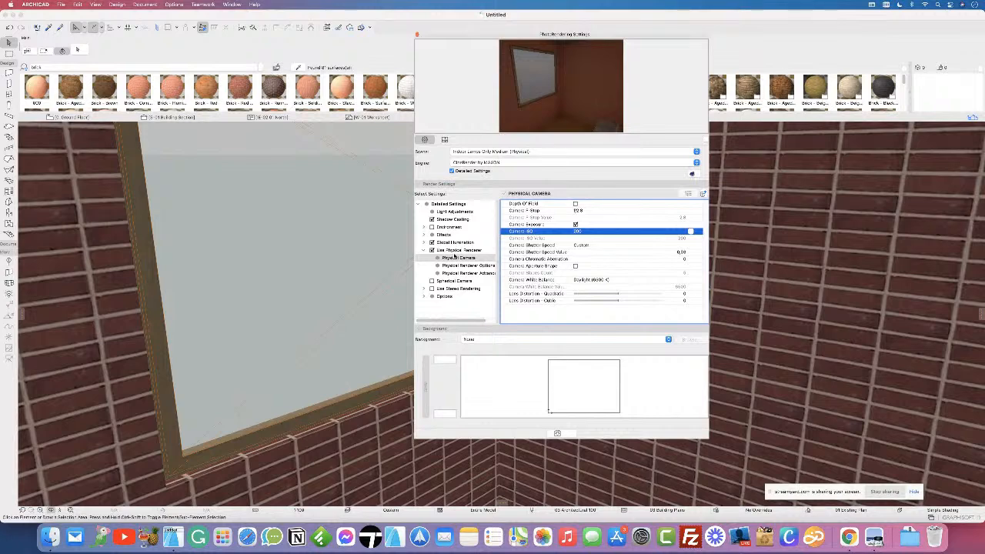
left_click(455, 251)
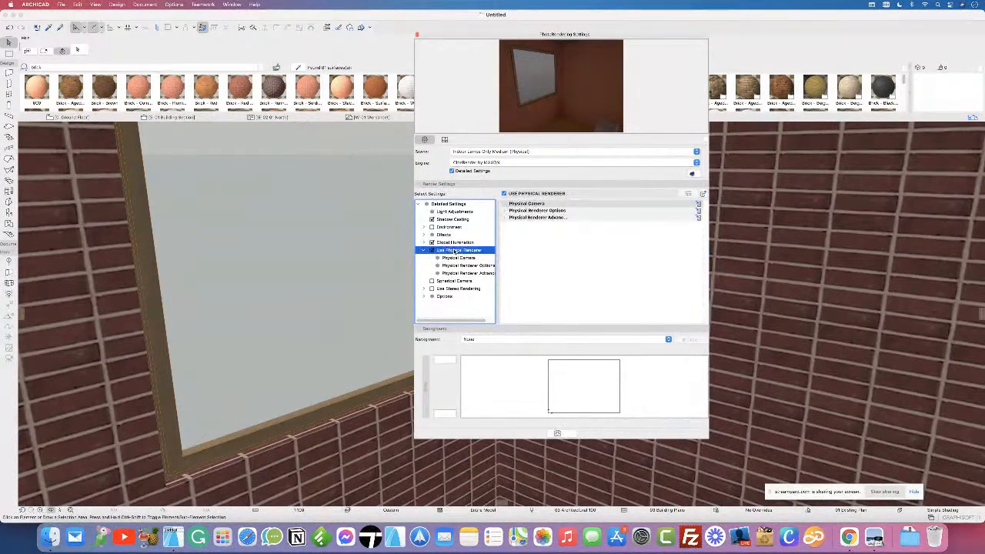
Step: Show the output size settings, check the screen size presets and turn on Apply Render Safe Frame
left_click(444, 140)
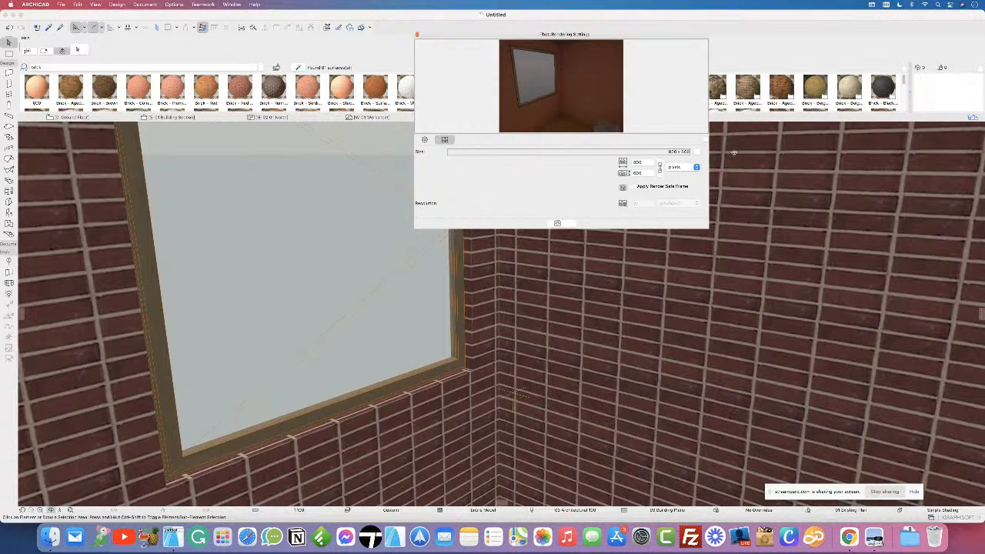
left_click(699, 153)
mouse_move(748, 158)
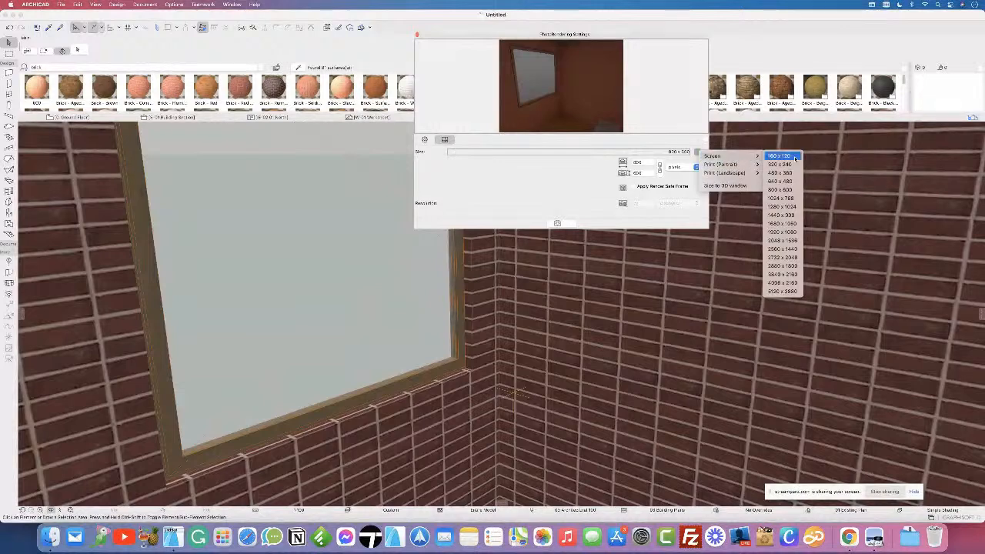
left_click(597, 178)
left_click(651, 187)
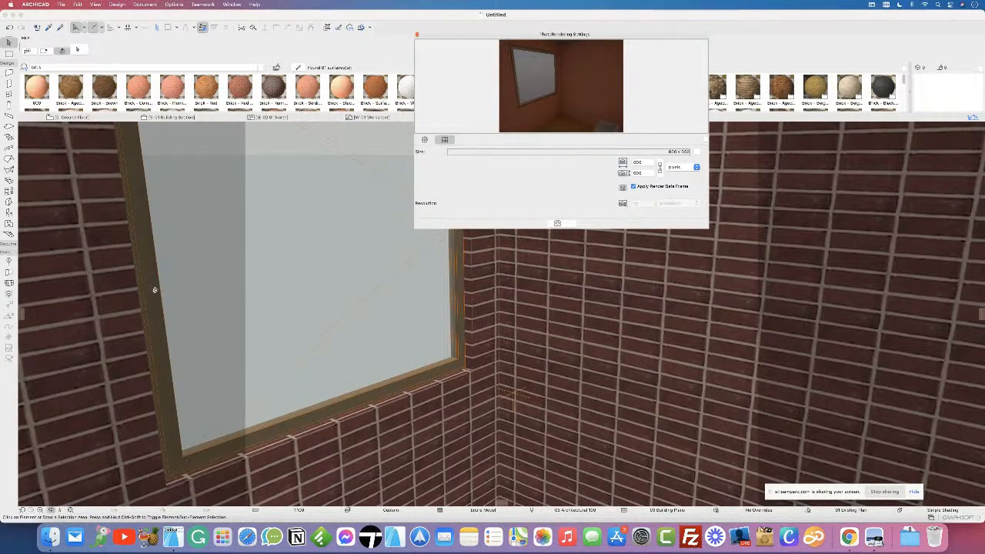
Step: Set the render size to the B3 landscape print format
left_click(645, 163)
left_click(644, 172)
left_click(645, 163)
double_click(645, 162)
left_click(698, 151)
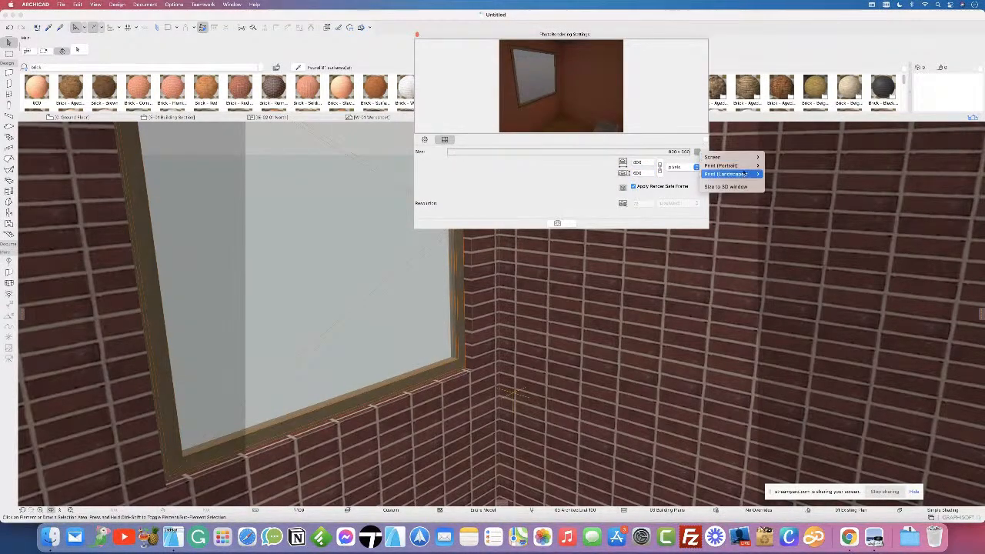
mouse_move(745, 175)
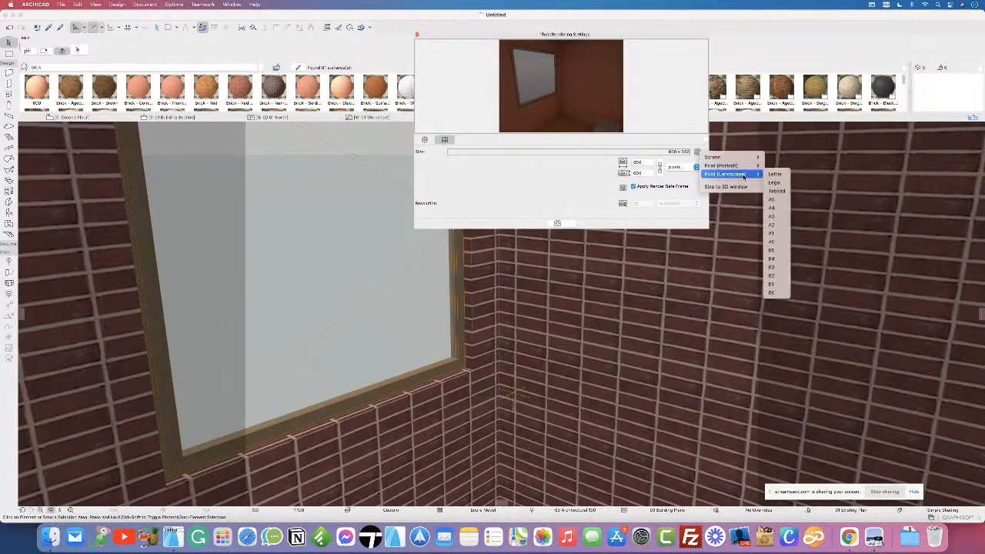
left_click(772, 264)
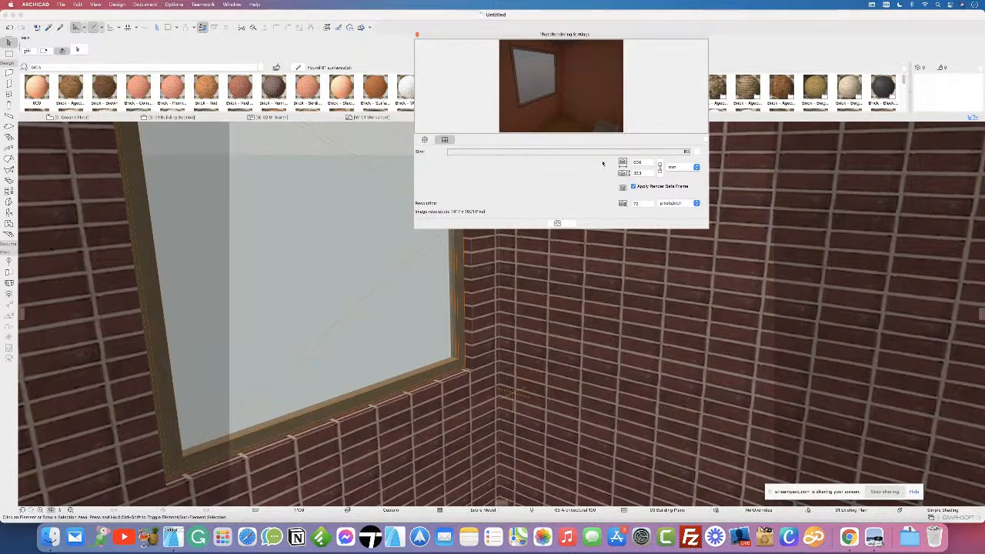
Step: Set the render size to the 160 x 120 screen preset and look through the portrait print formats
left_click(698, 151)
mouse_move(716, 156)
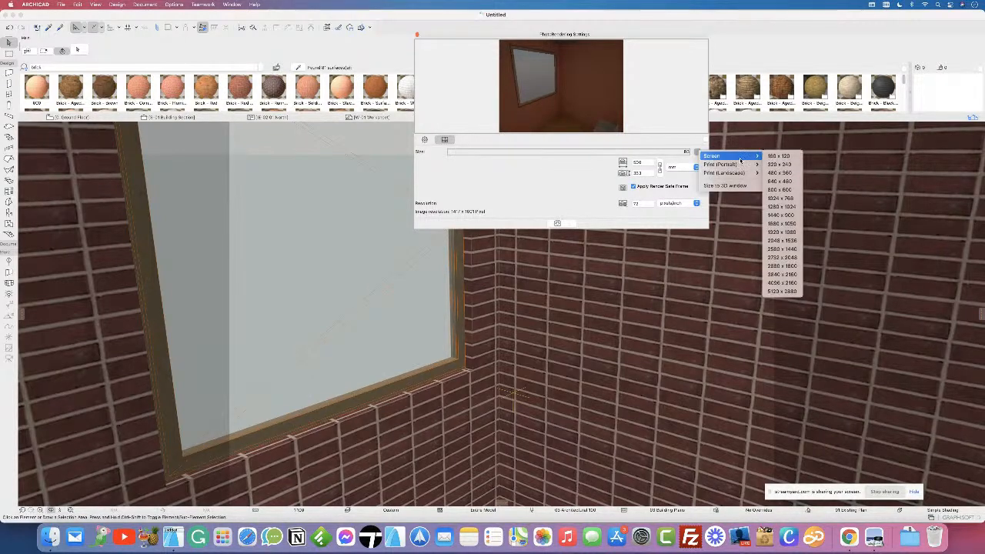
left_click(774, 156)
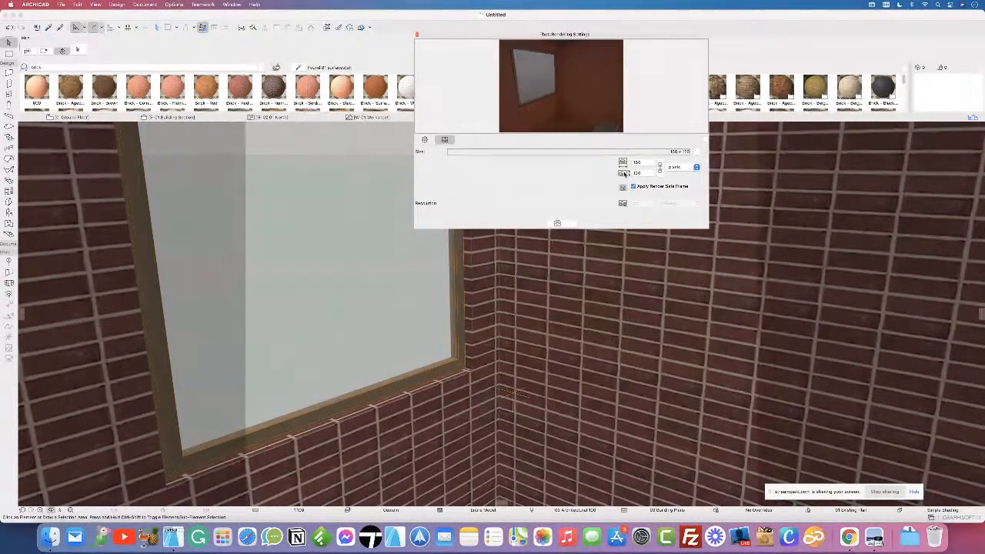
left_click(695, 153)
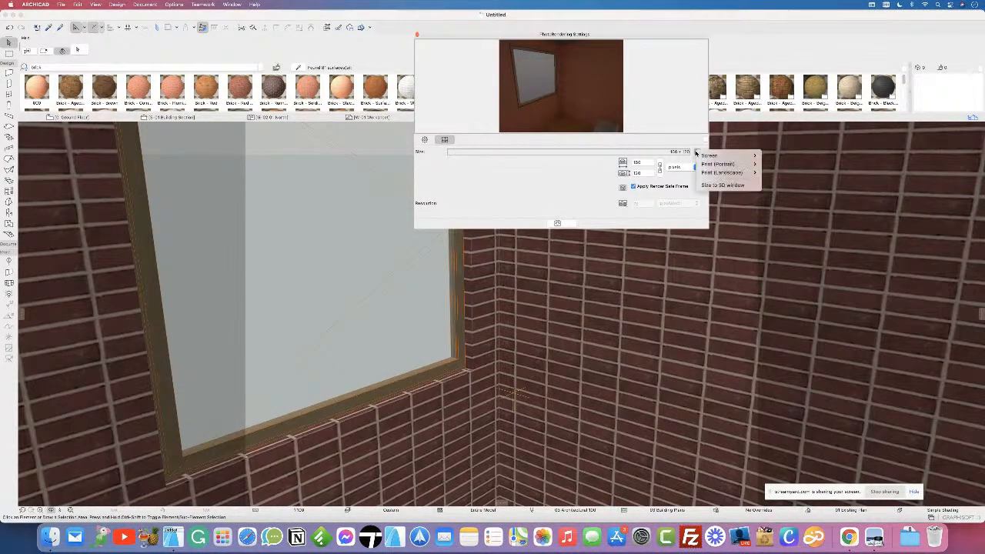
mouse_move(740, 159)
left_click(570, 197)
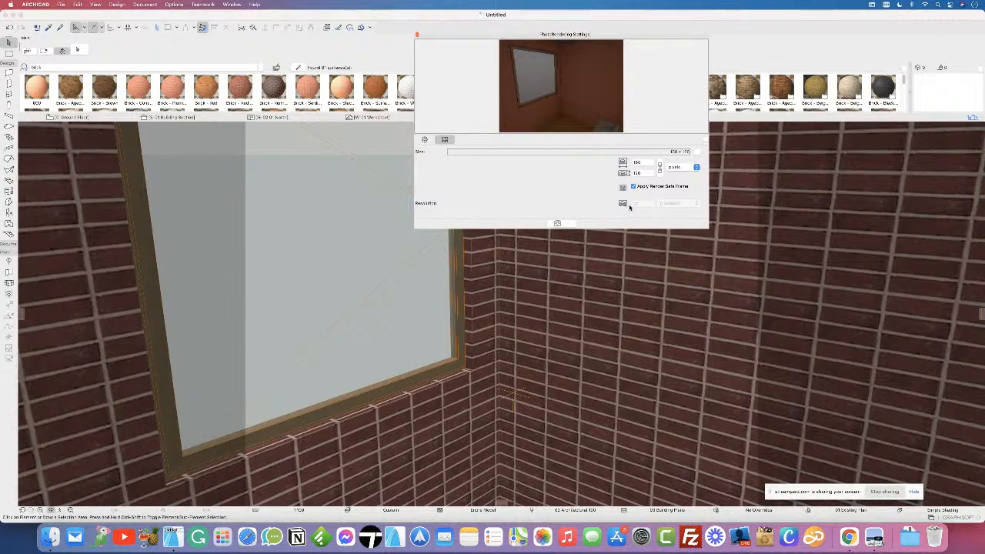
left_click(697, 153)
mouse_move(726, 165)
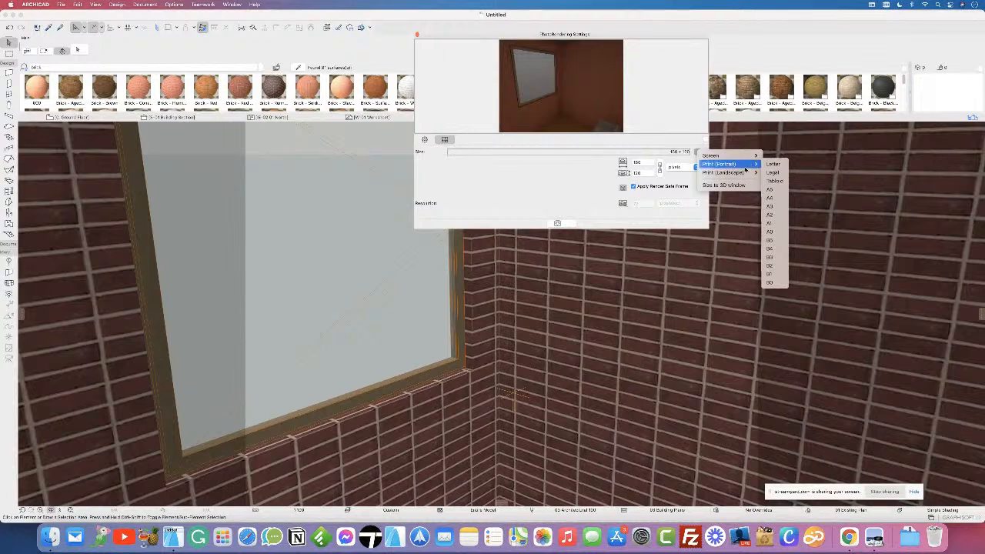
left_click(716, 166)
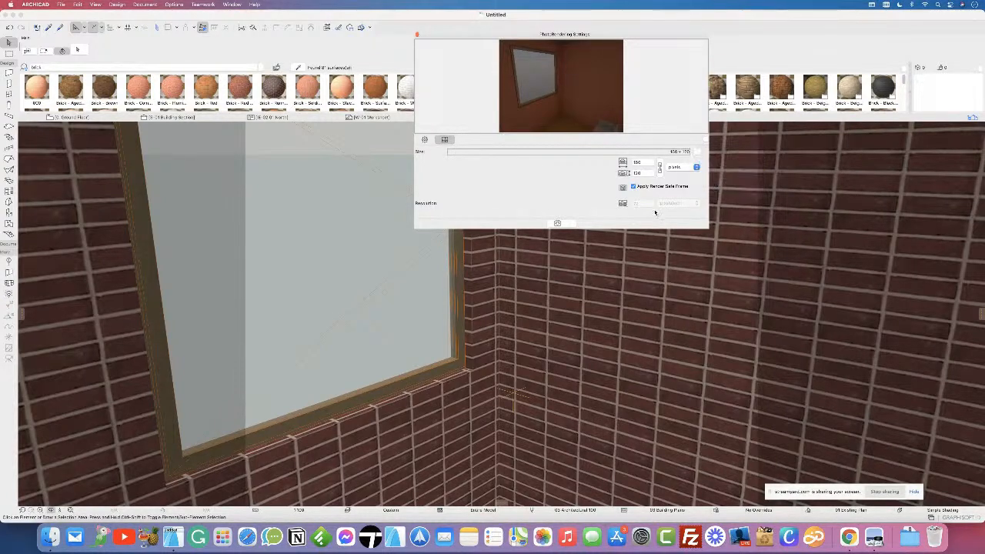
Step: Set the render size to the B5 portrait print format and close the PhotoRendering Settings
left_click(698, 154)
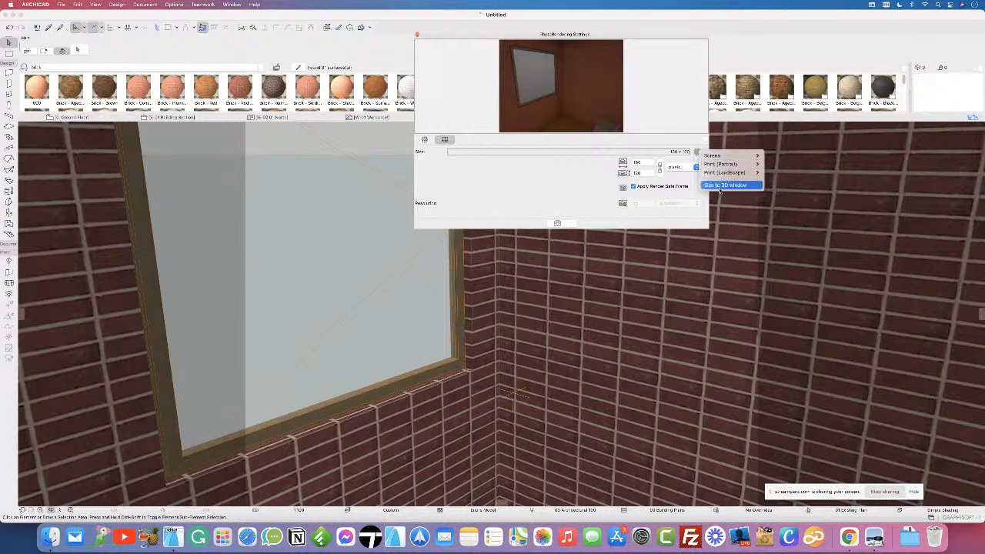
mouse_move(720, 164)
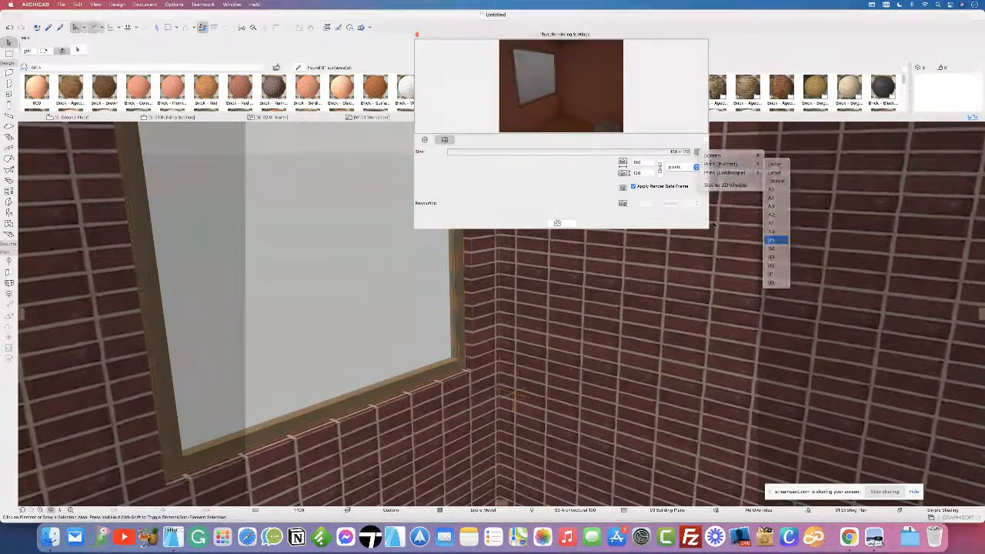
left_click(779, 241)
left_click(643, 204)
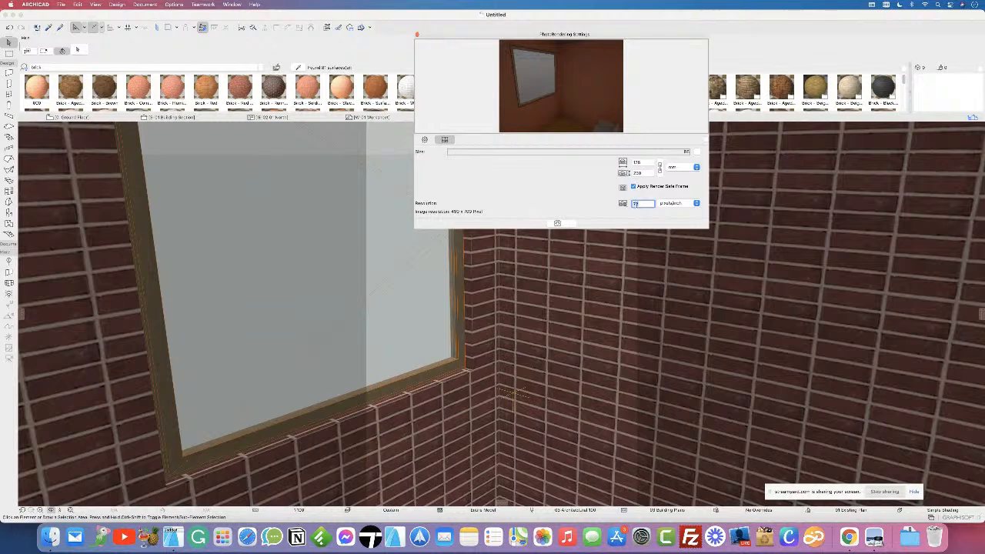
left_click(417, 34)
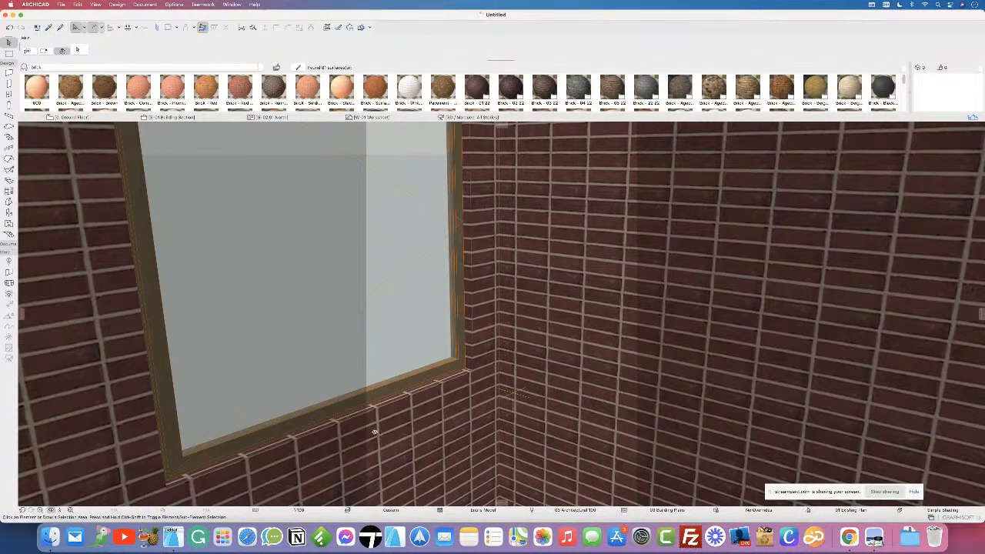
Step: Reopen PhotoRendering Settings, turn off Apply Render Safe Frame and close the settings
left_click(174, 5)
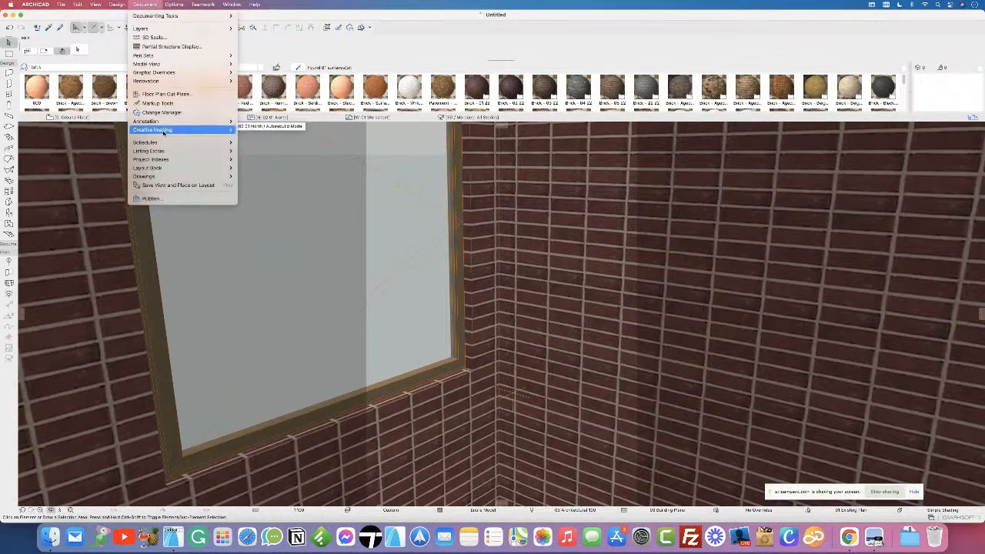
mouse_move(154, 129)
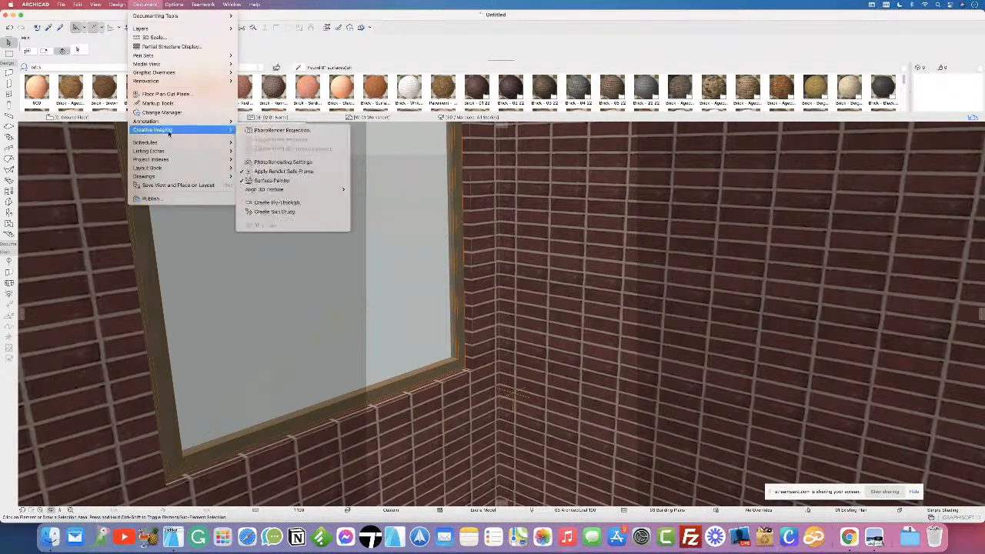
left_click(321, 163)
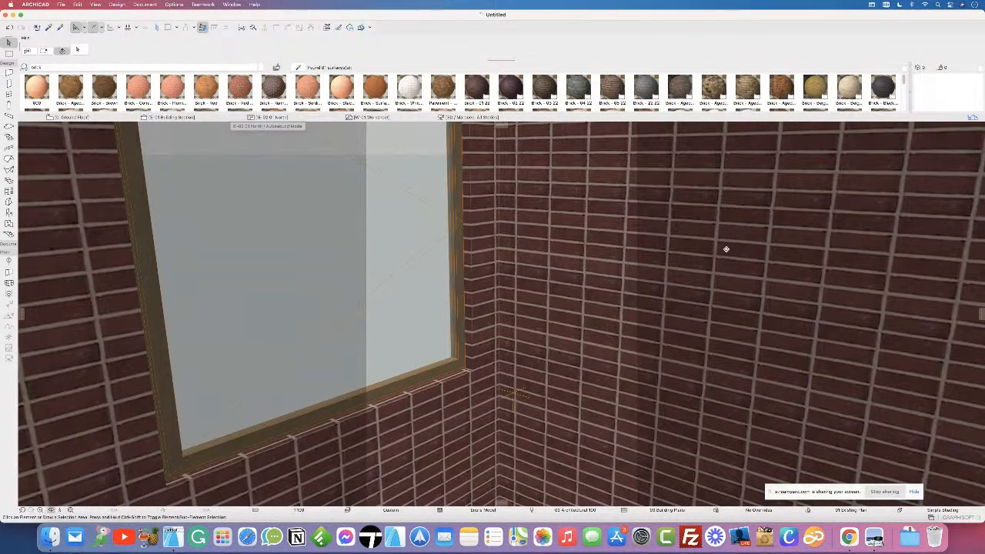
left_click(698, 153)
left_click(632, 187)
left_click(634, 186)
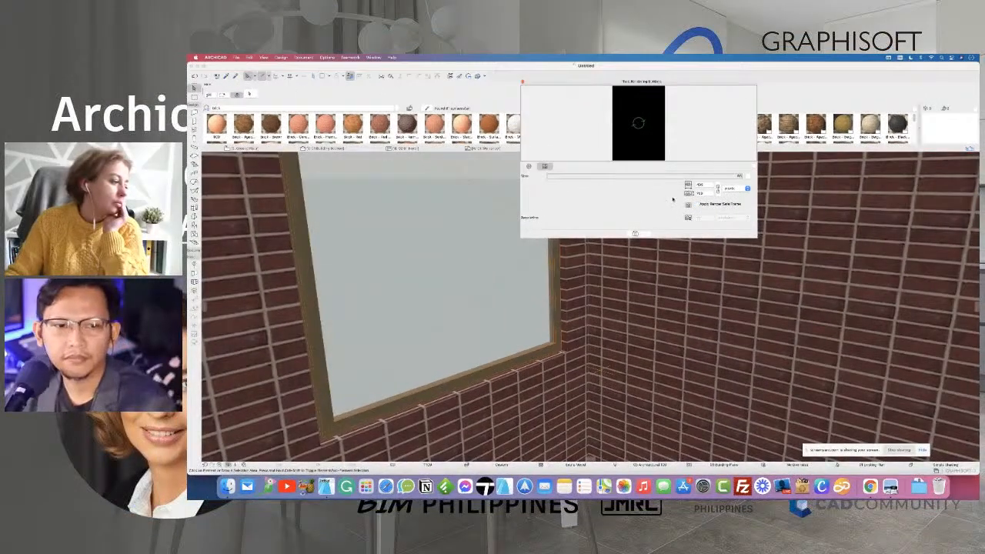
left_click(522, 81)
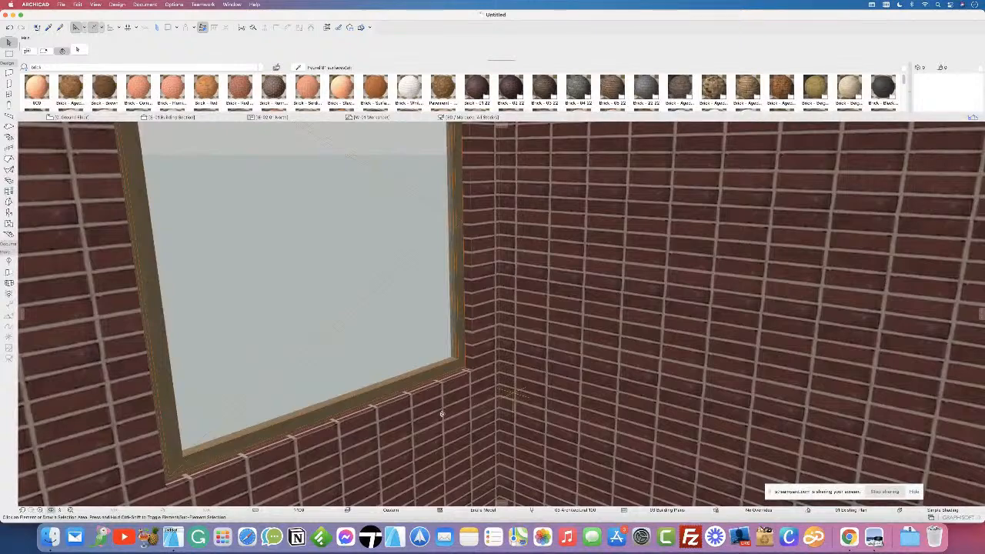
Step: Open the A.01.1 Ground Floor layout from the Layout Book
left_click_drag(441, 414, 440, 401)
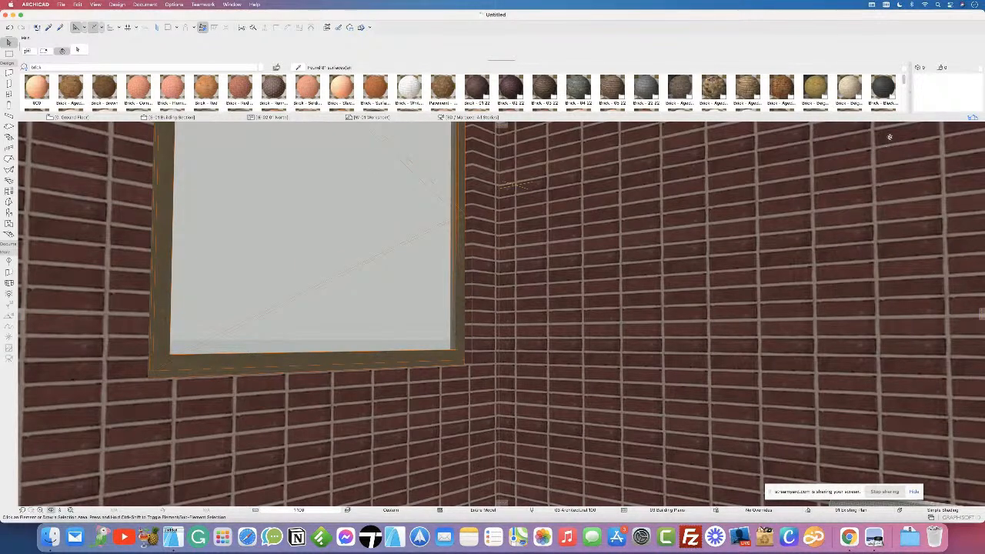
left_click(978, 116)
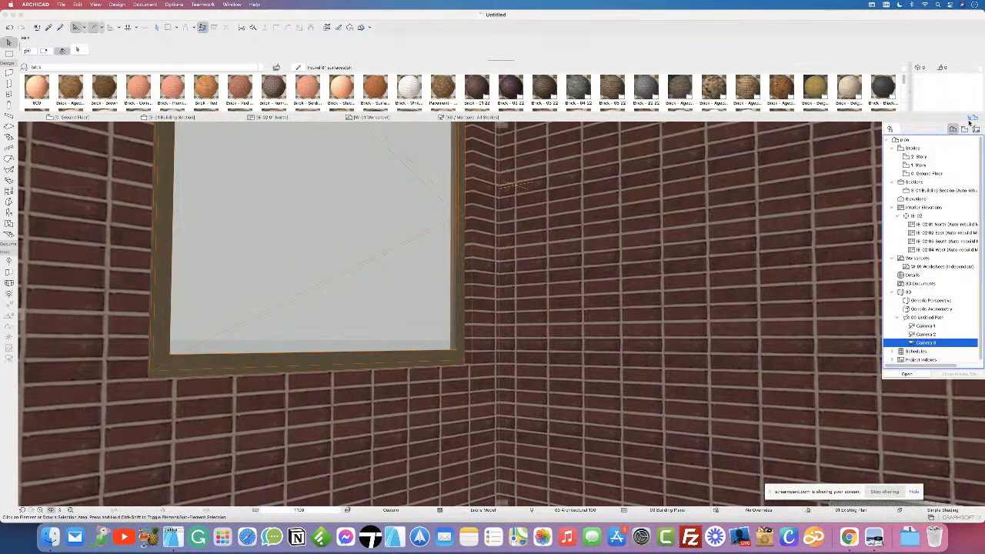
left_click(976, 129)
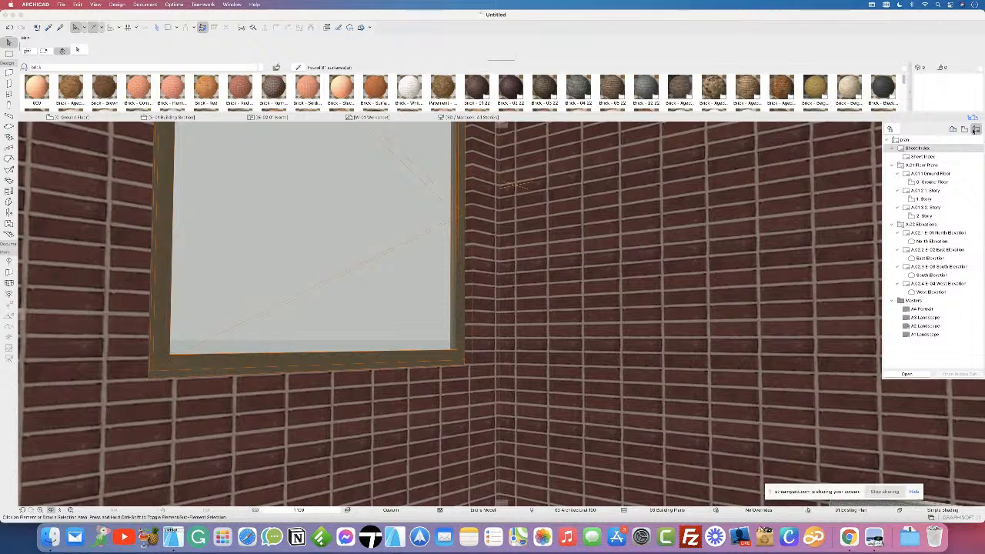
double_click(924, 175)
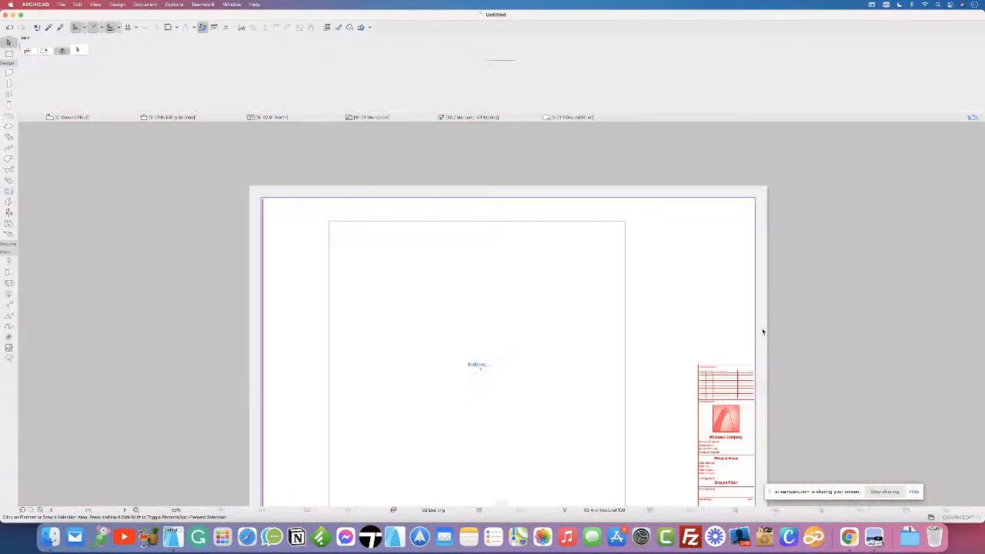
middle_click_drag(763, 332, 745, 232)
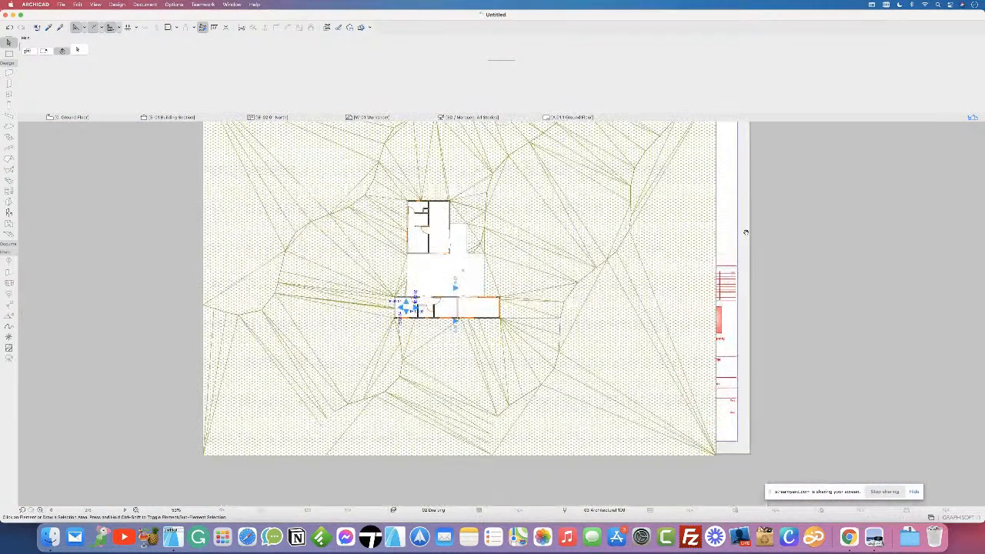
Step: Crop the Ground Floor drawing's frame closer around the house by moving in its lower-right and upper-left corners, and deselect it
left_click(643, 339)
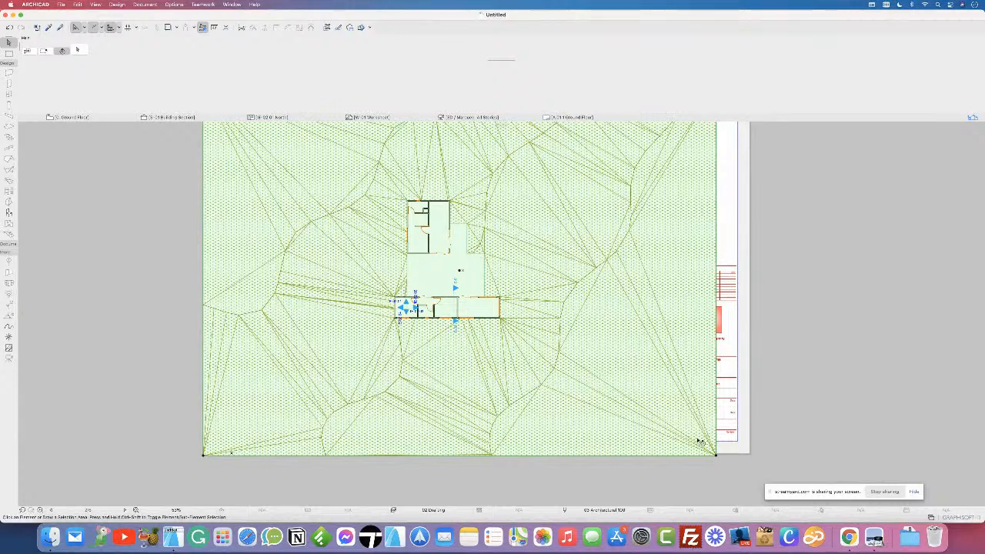
left_click(654, 404)
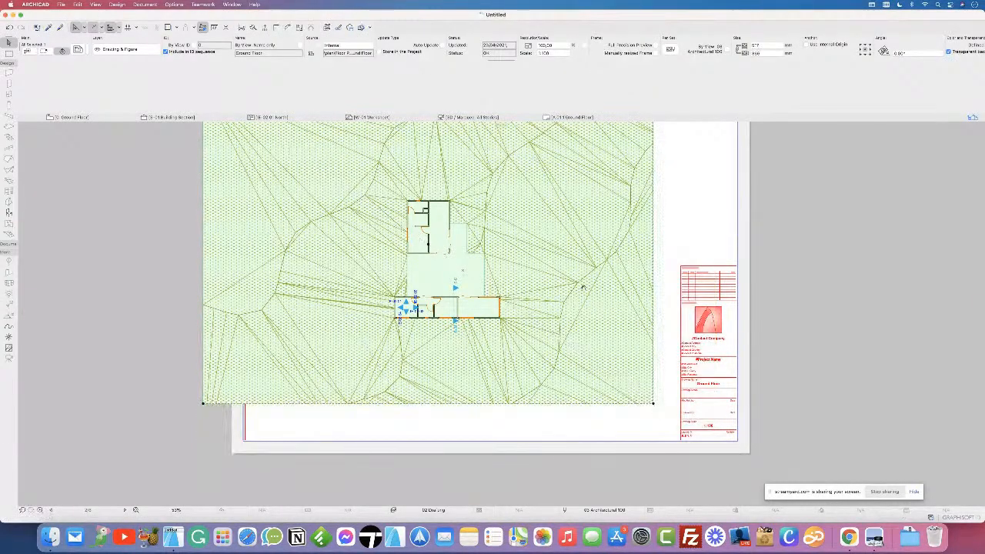
middle_click_drag(583, 282, 614, 346)
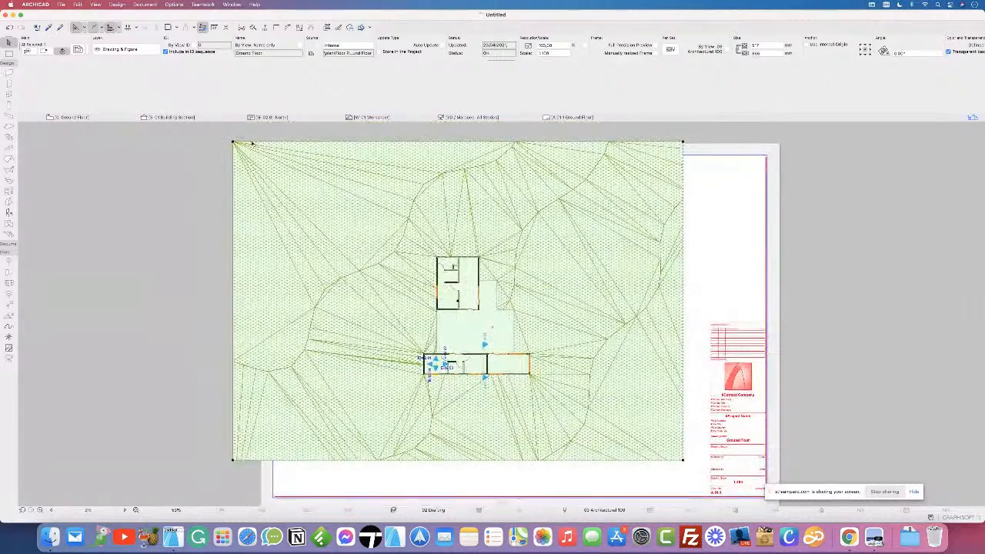
left_click(234, 141)
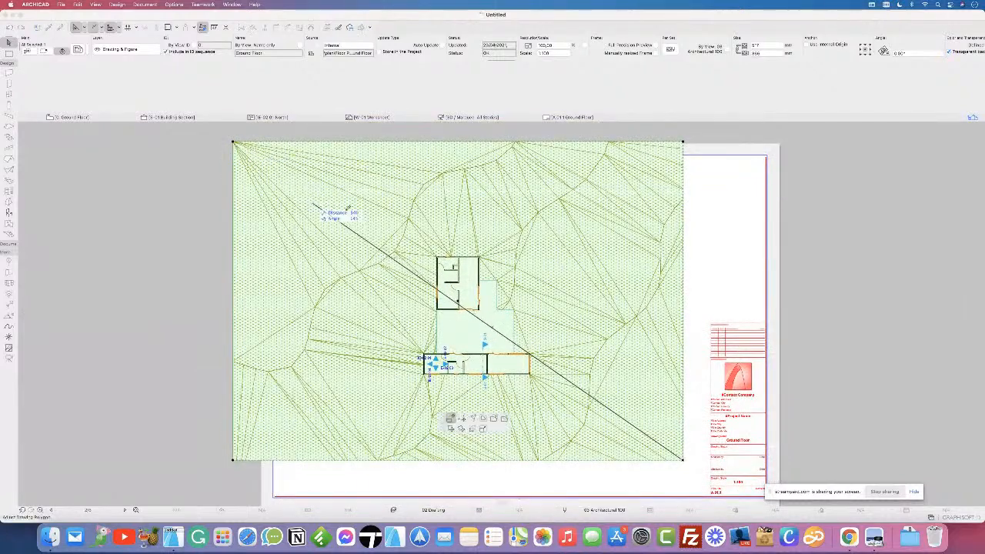
left_click(379, 239)
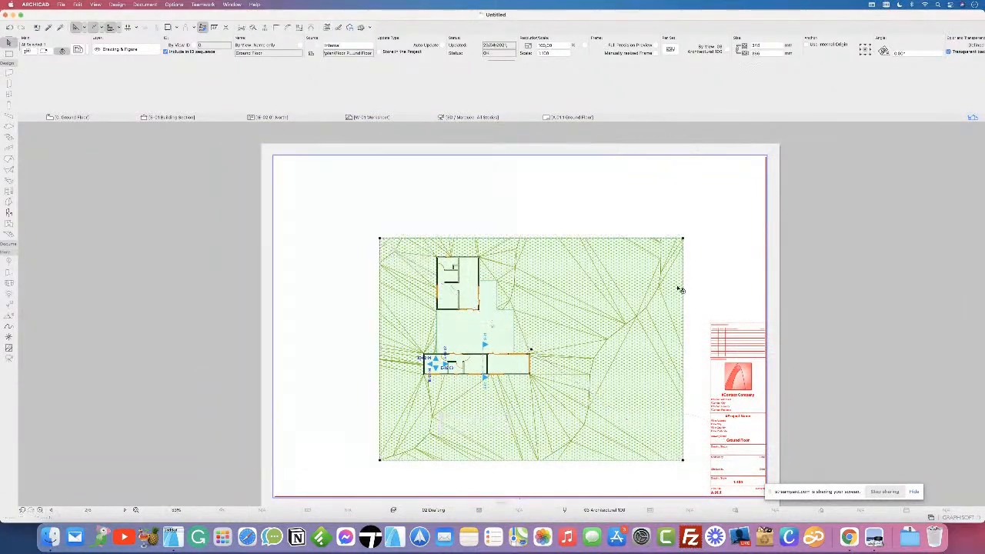
left_click(873, 290)
middle_click_drag(678, 300, 655, 290)
left_click_drag(697, 113, 700, 68)
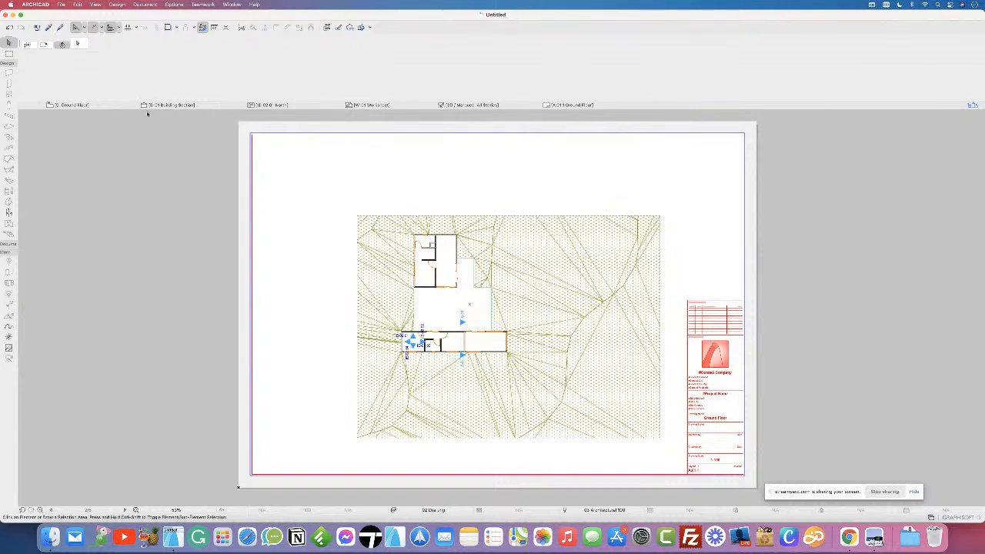
Step: Return to the floor plan and look through the file formats available for saving it, leaving without saving
key("F2")
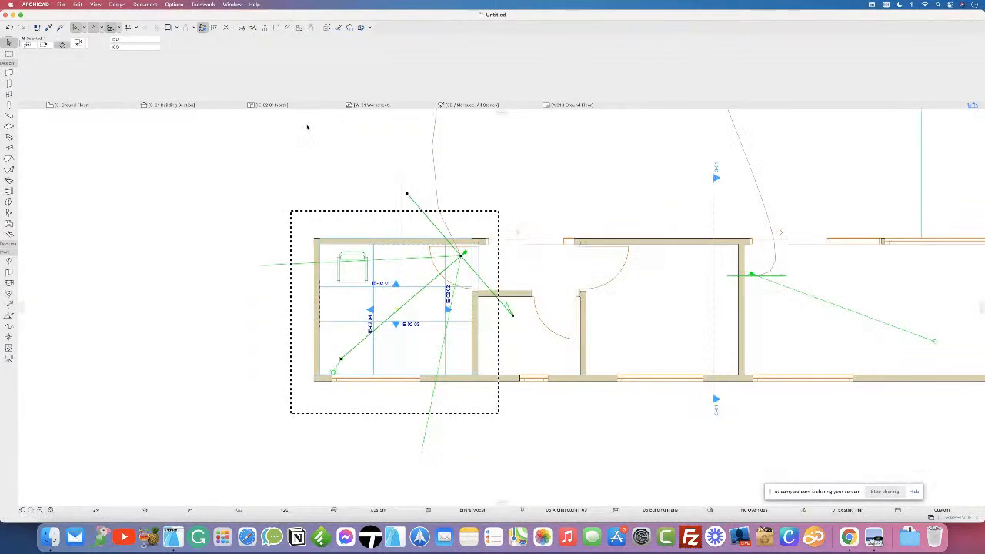
left_click(62, 5)
left_click(77, 67)
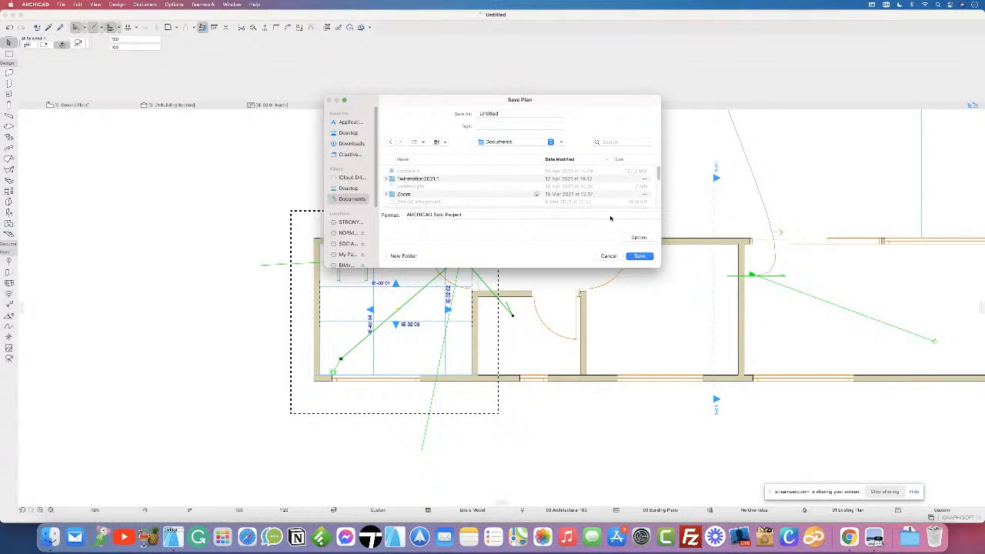
left_click(611, 218)
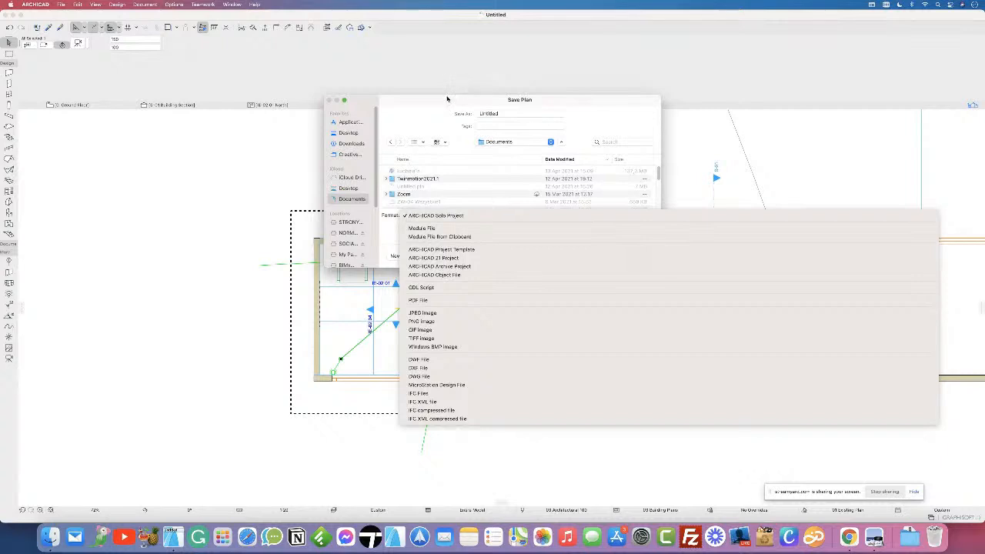
left_click(515, 202)
left_click(609, 256)
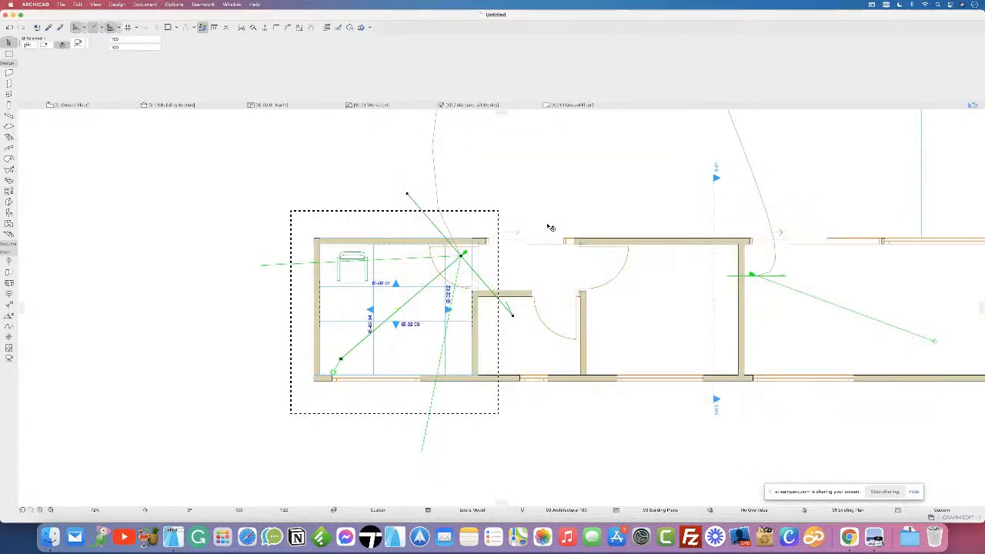
Step: Show the 3D view and look through its Save As file formats, including the 3D model formats, leaving without saving
left_click(478, 106)
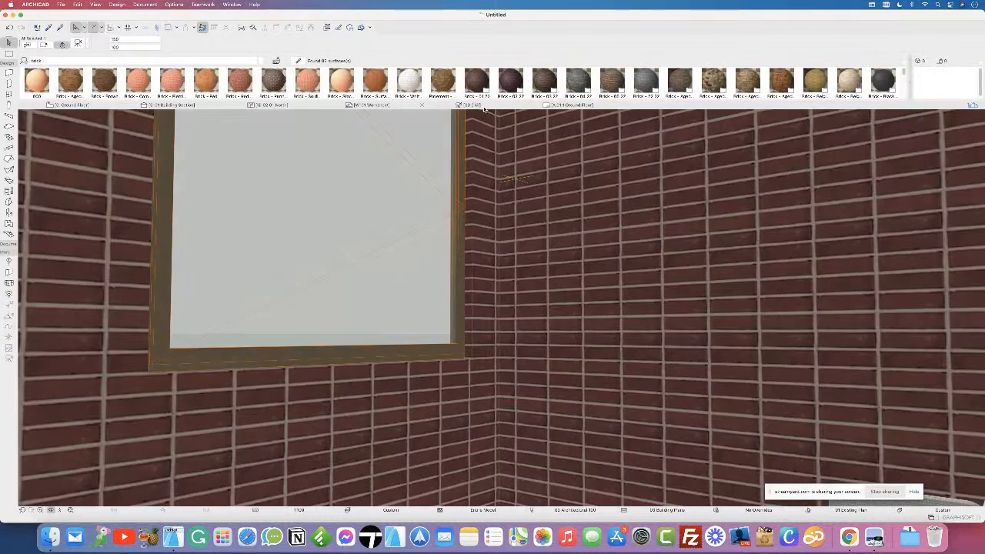
left_click(61, 5)
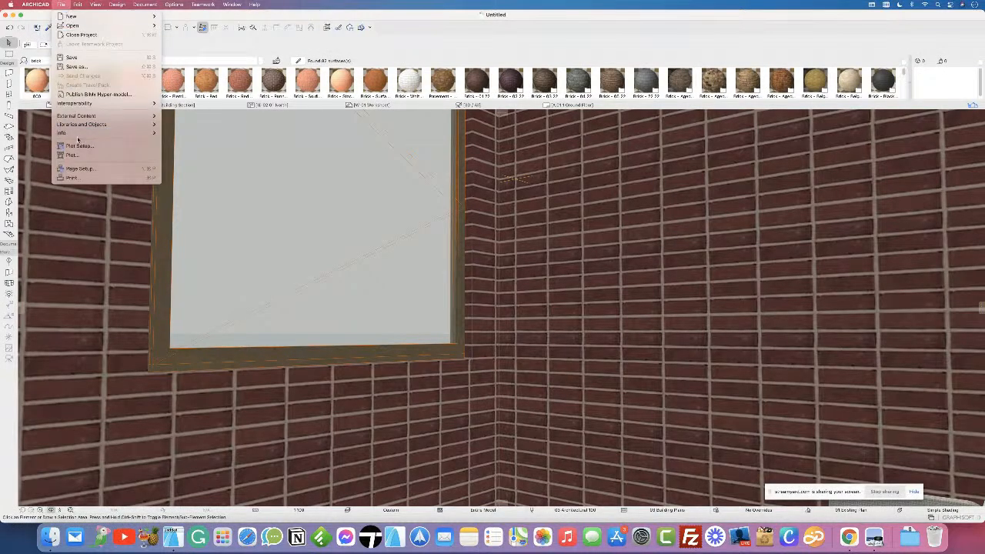
left_click(91, 67)
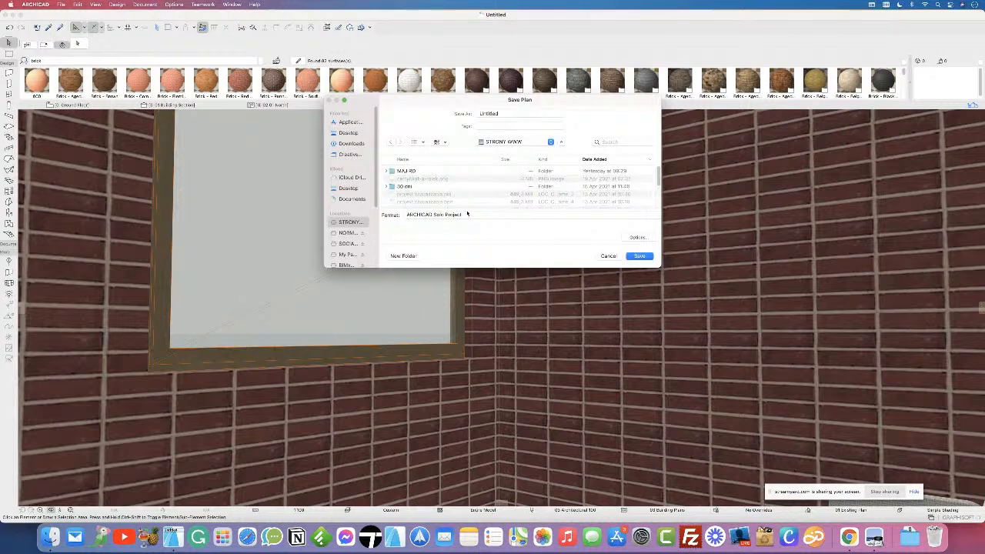
left_click(468, 215)
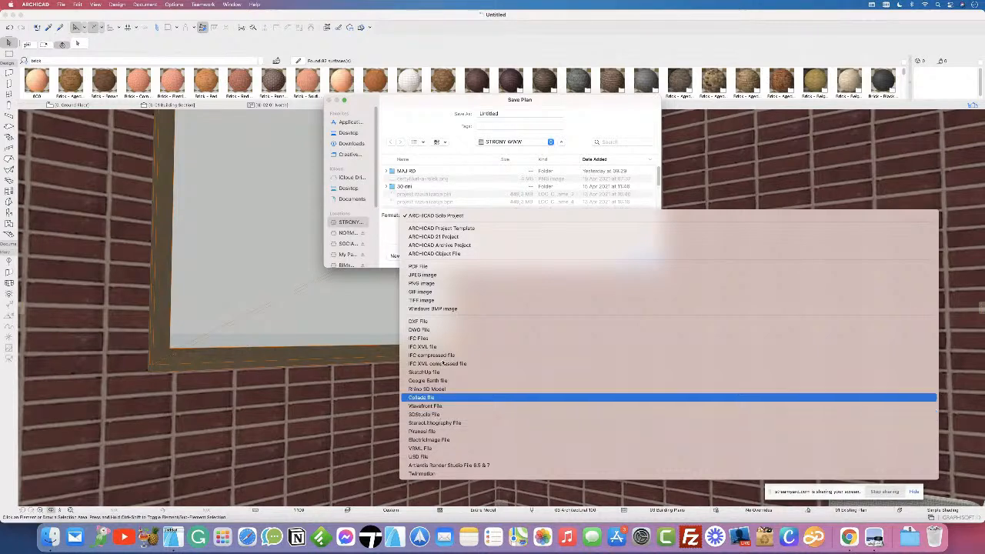
left_click(389, 237)
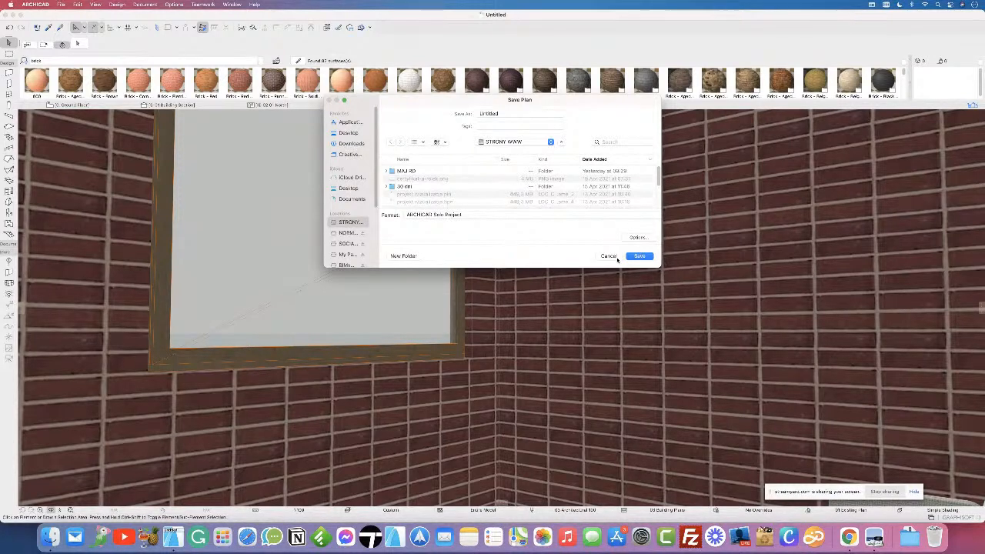
left_click(608, 256)
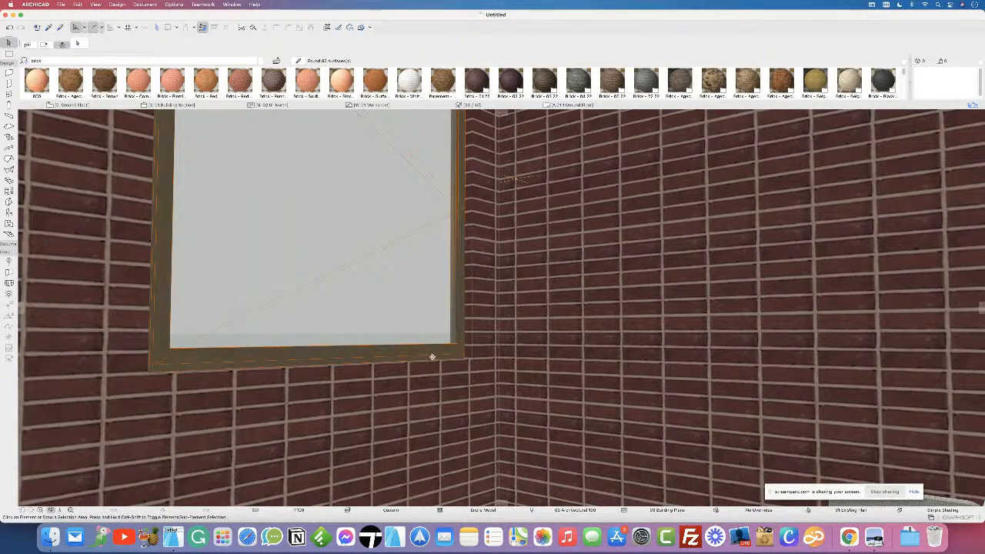
Step: Switch to Chrome, bring up the Archicad Sample Projects page of the Graphisoft Help Center and copy its web address
left_click(849, 537)
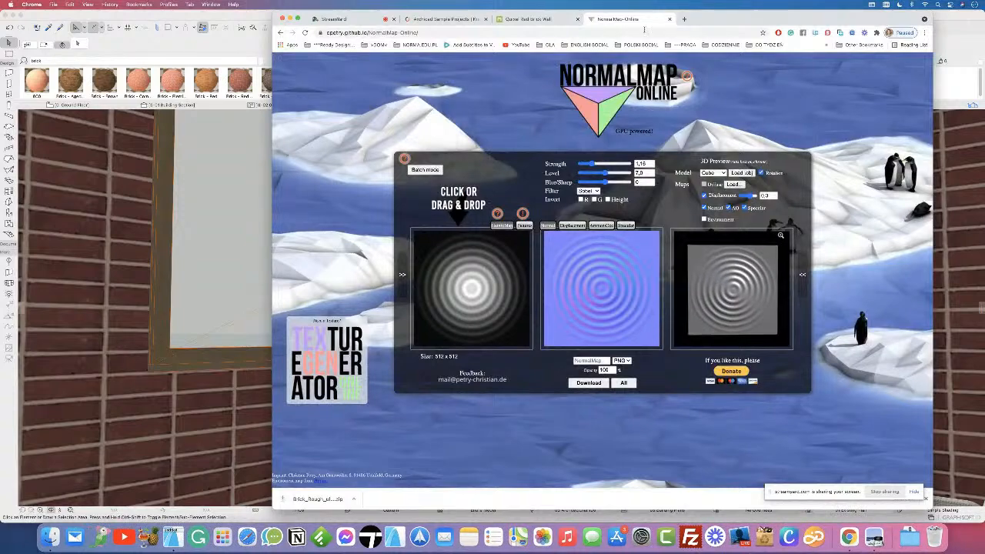
left_click(447, 19)
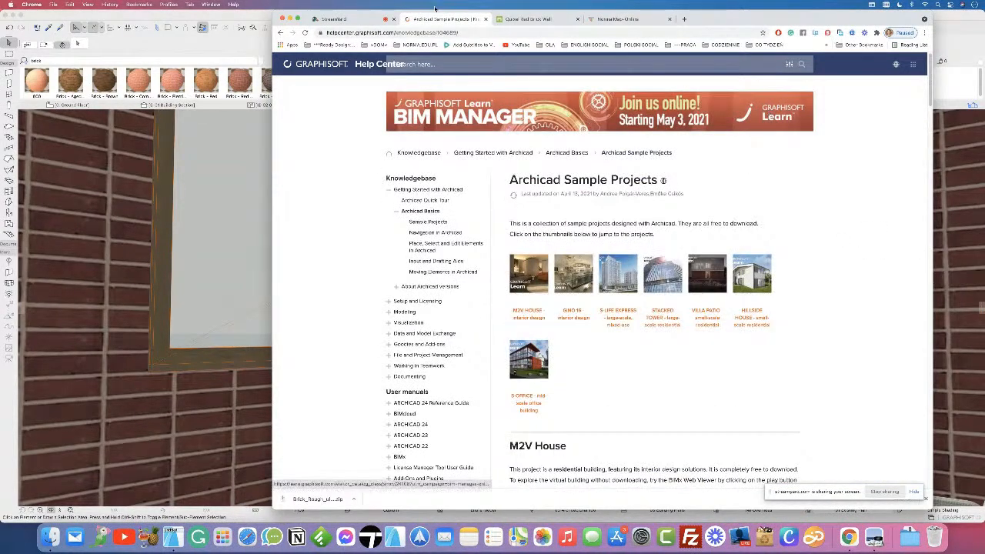
left_click(493, 31)
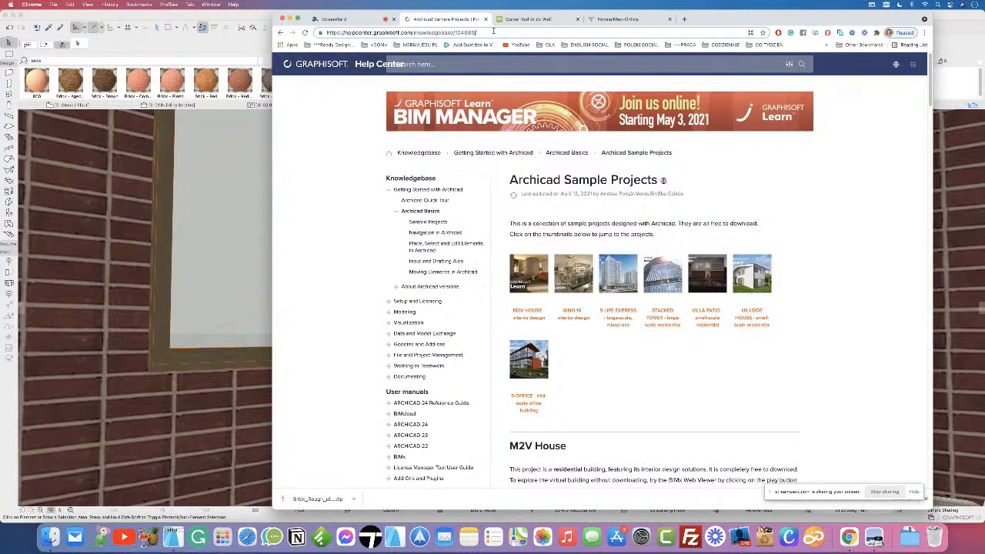
triple_click(494, 31)
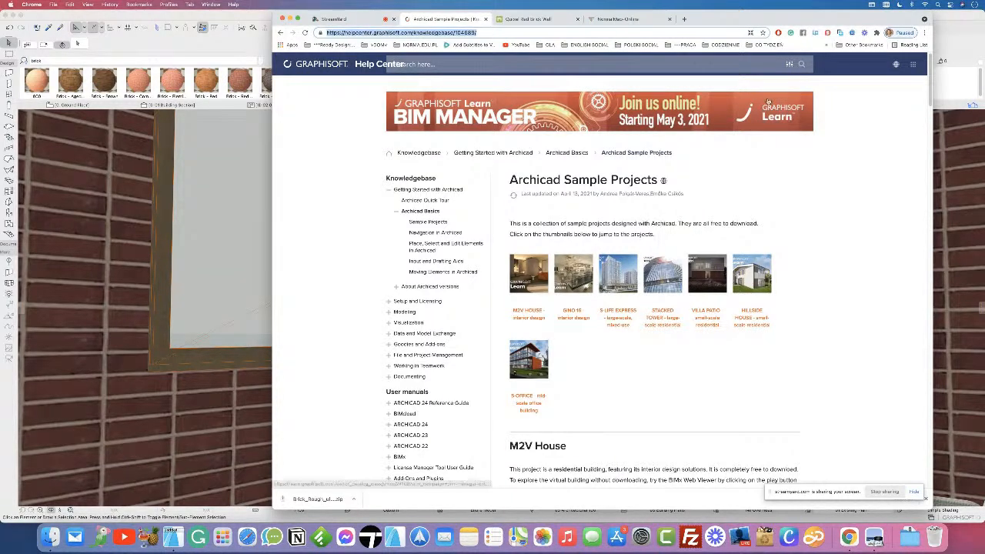
Step: Send the Archicad Sample Projects link in StreamYard's private chat, clearing the sharing notice and downloads bar out of the way
left_click(368, 22)
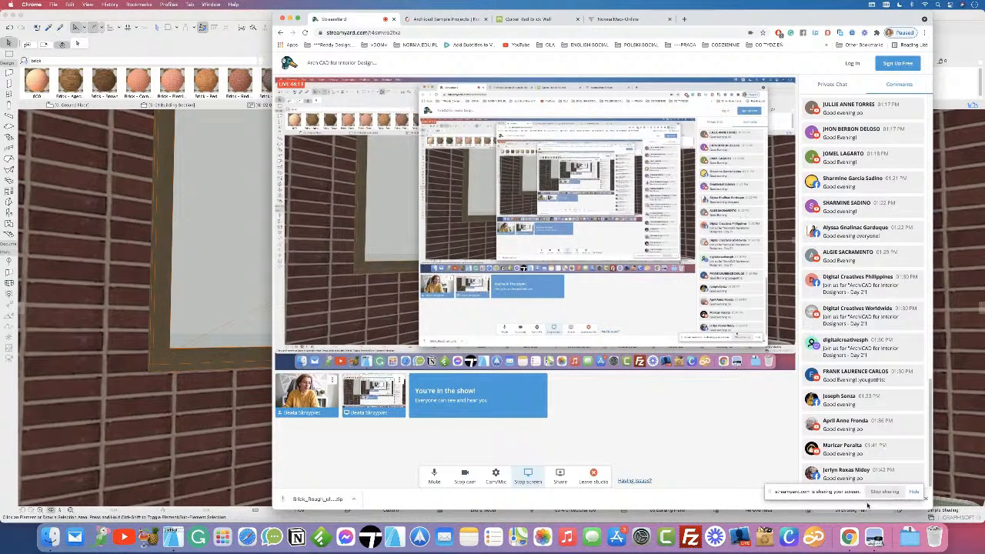
left_click_drag(770, 493, 615, 453)
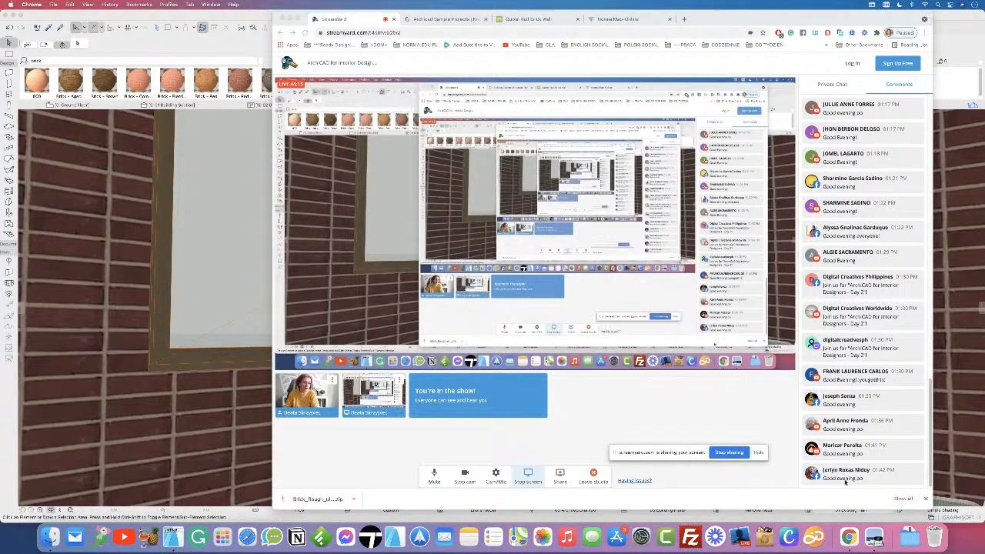
left_click(926, 501)
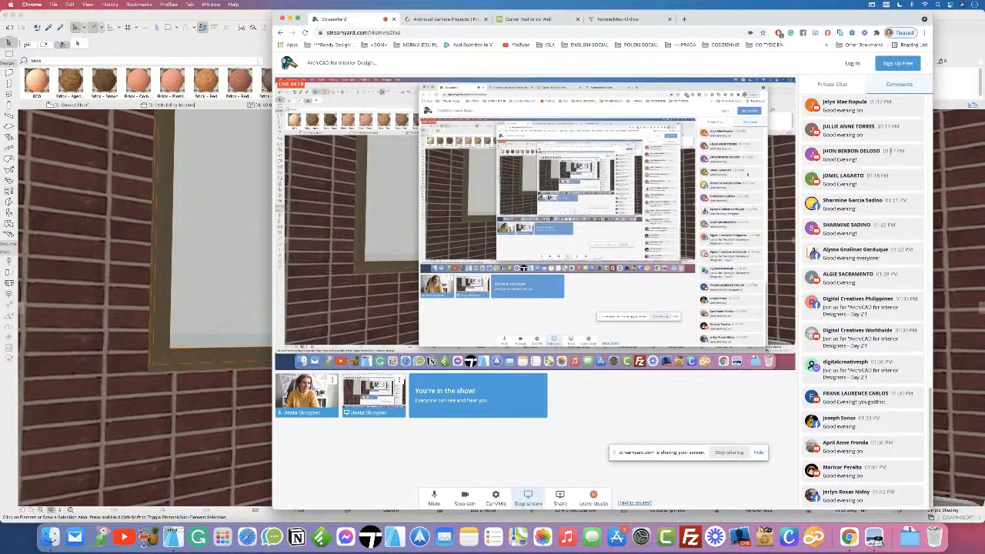
left_click(847, 86)
left_click(870, 474)
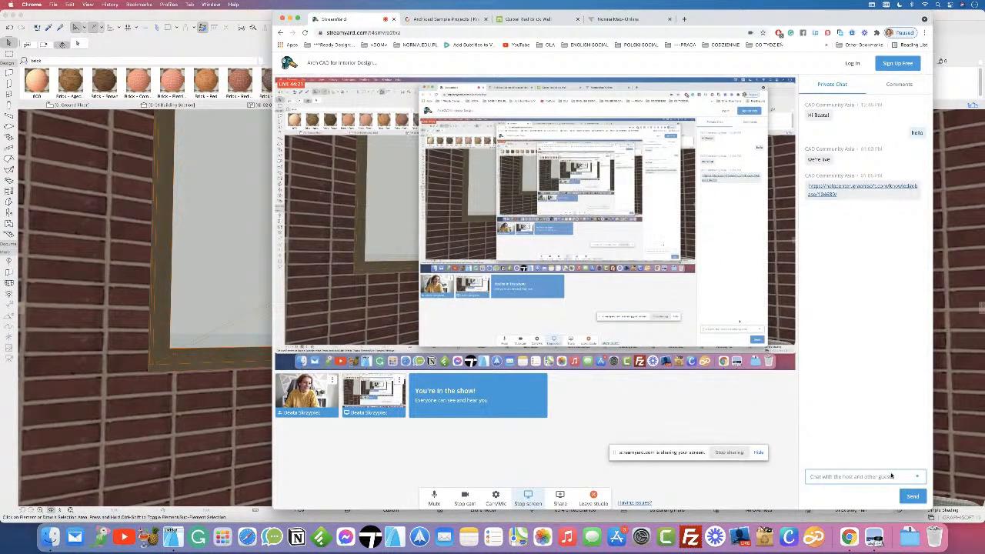
type("https://helpcenter.graphisoft.com/knowledgebase/134683/")
key("Return")
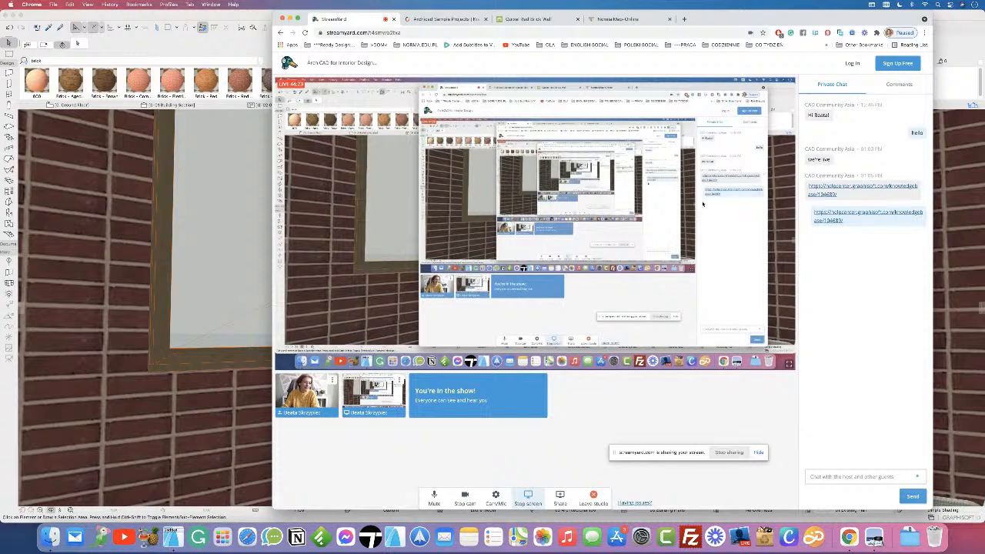
Step: Examine the Archicad Sample Projects page, including the download options and descriptions for M2V House and Gino 16
left_click(447, 20)
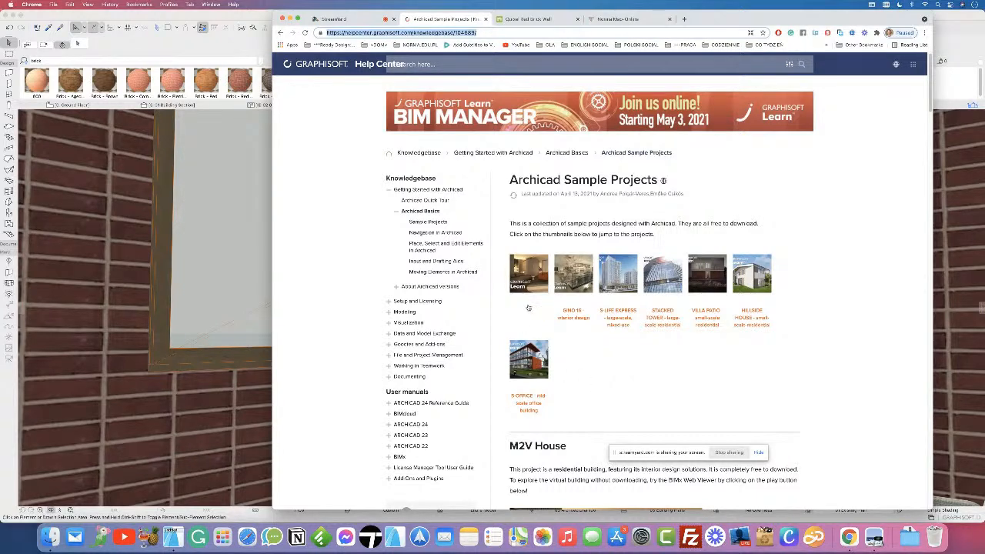
scroll(738, 413, "down", 2)
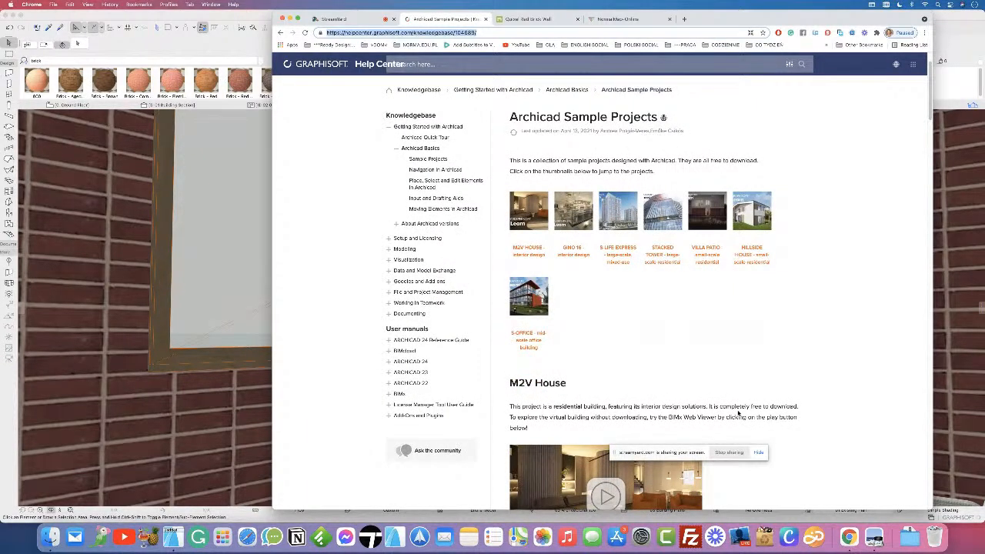
left_click_drag(616, 452, 610, 518)
scroll(682, 391, "down", 2)
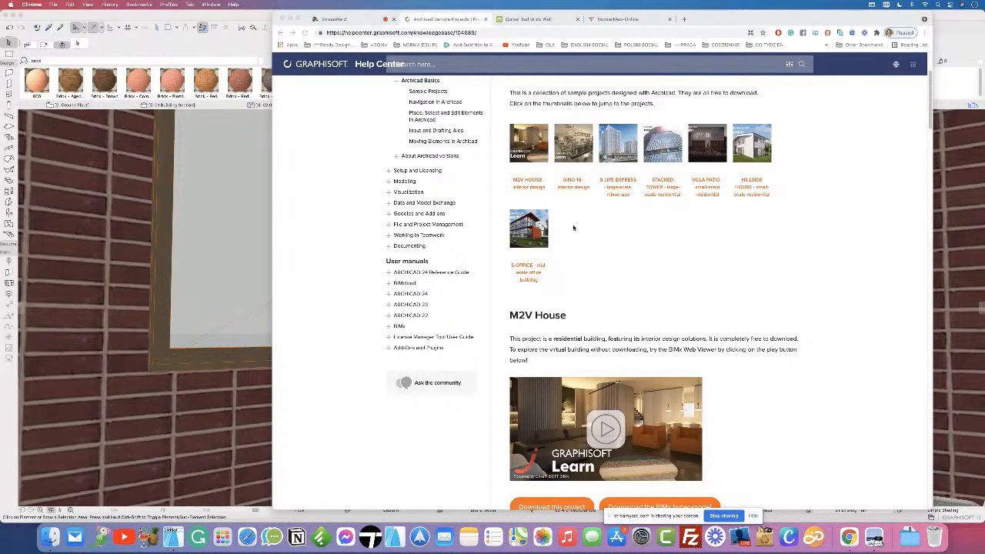
scroll(574, 228, "up", 4)
left_click(827, 337)
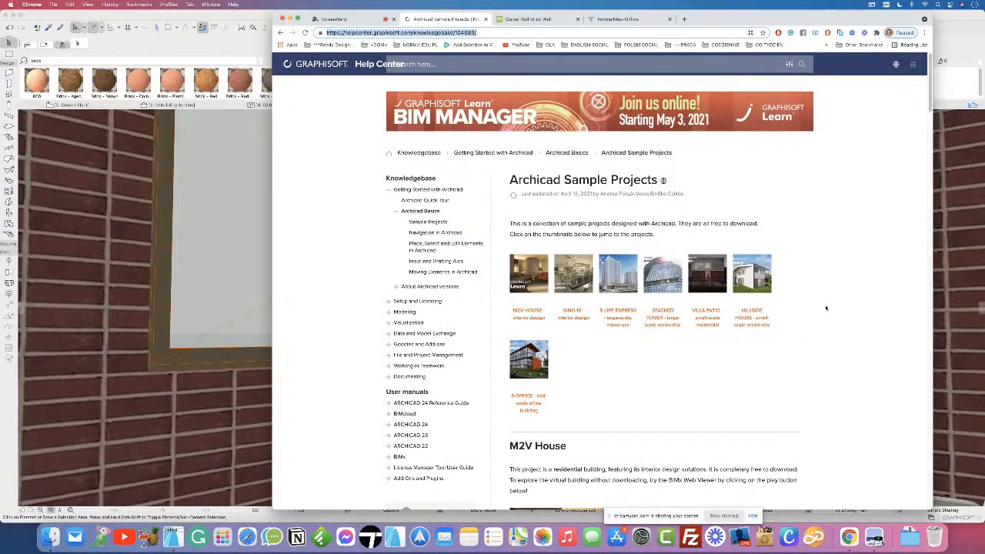
scroll(826, 307, "down", 5)
scroll(826, 308, "down", 2)
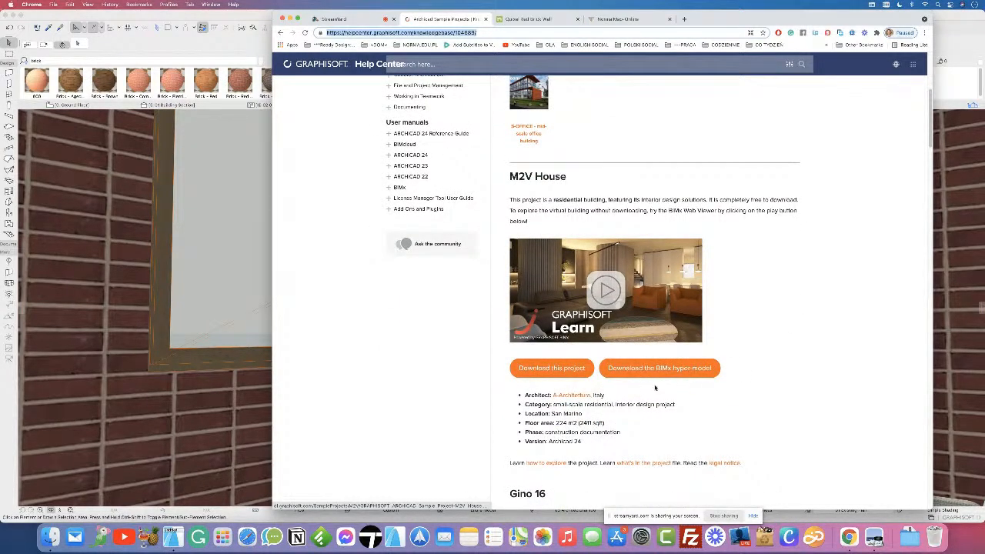
scroll(719, 390, "down", 5)
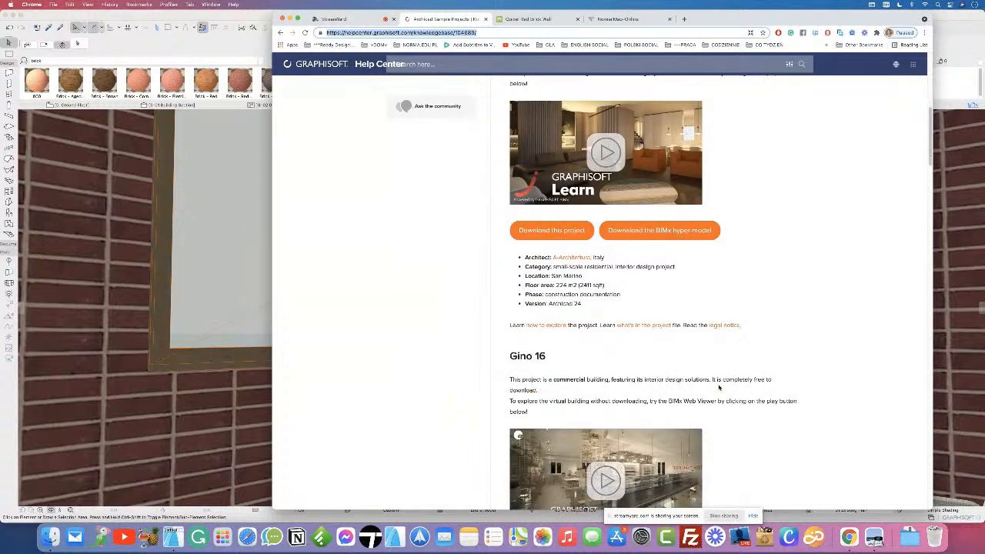
scroll(721, 388, "down", 6)
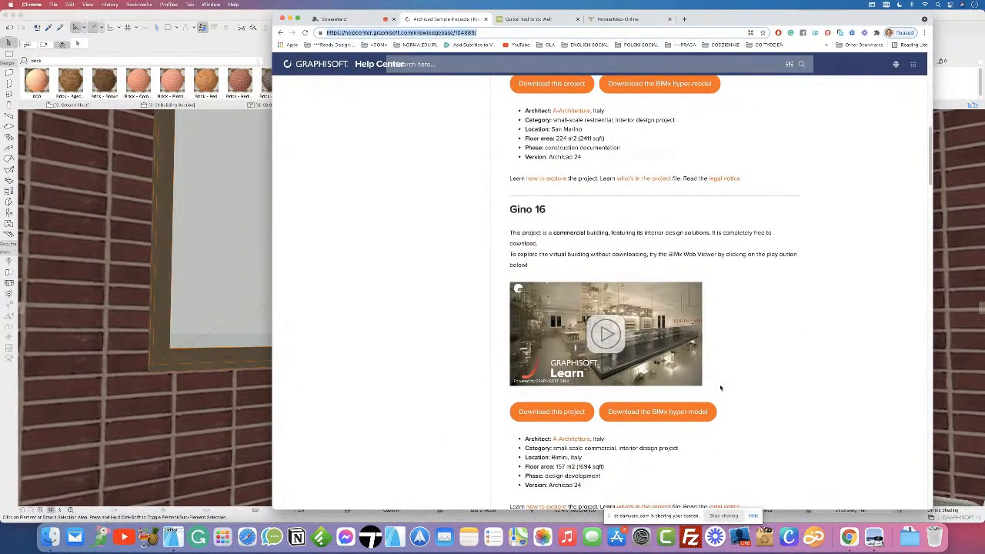
scroll(720, 383, "up", 5)
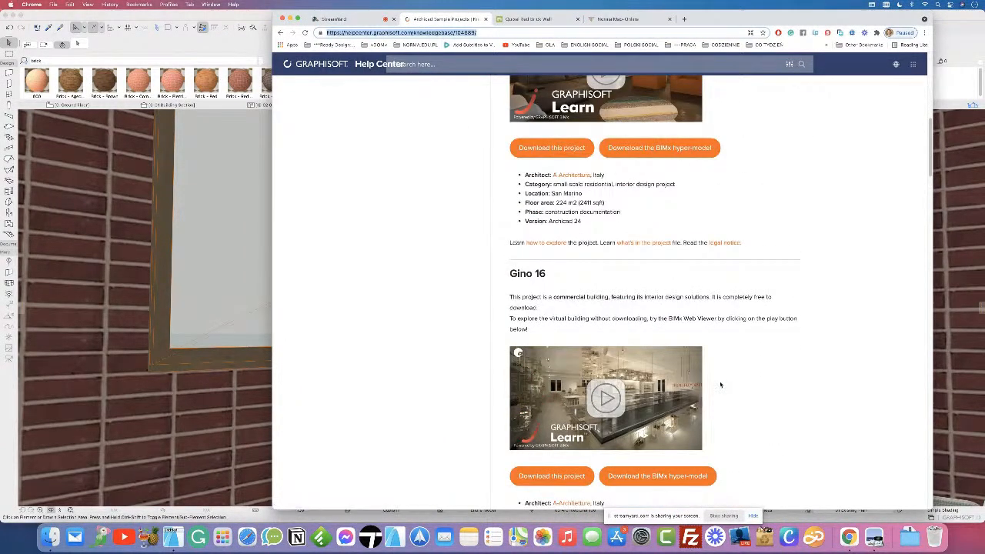
scroll(720, 384, "up", 1)
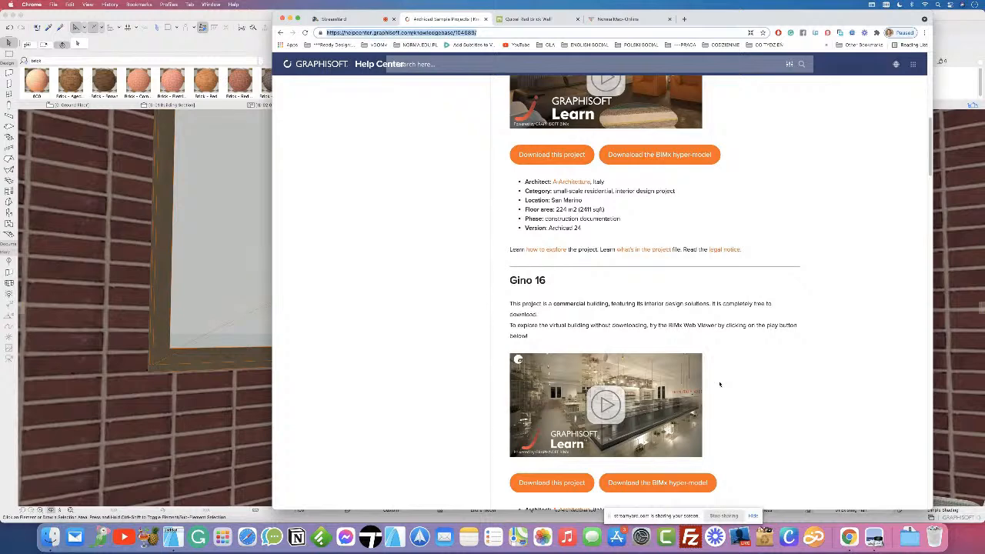
Step: Start the M2V House model in the BIMx Web Viewer on the Archicad Sample Projects page and show it full screen
scroll(721, 384, "up", 10)
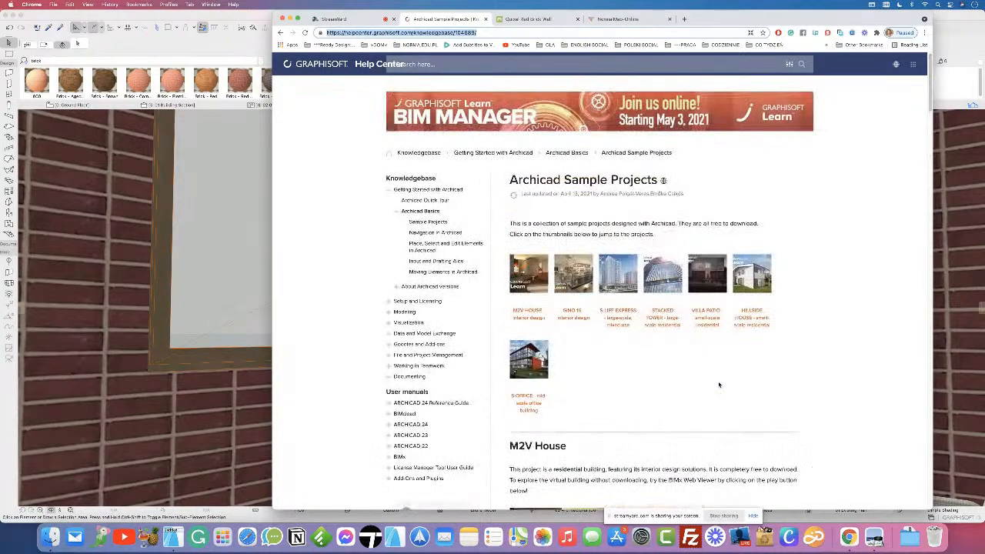
left_click(281, 33)
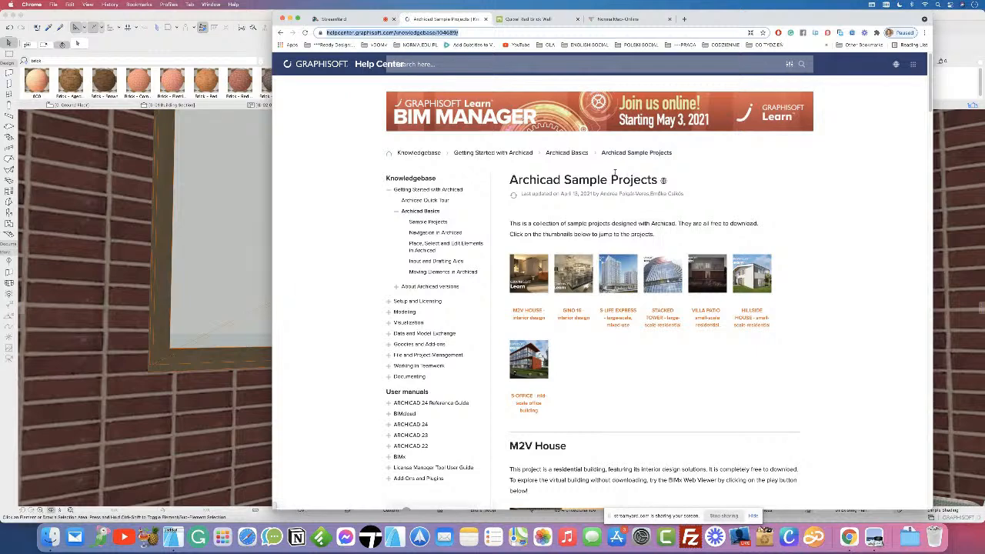
scroll(823, 225, "down", 3)
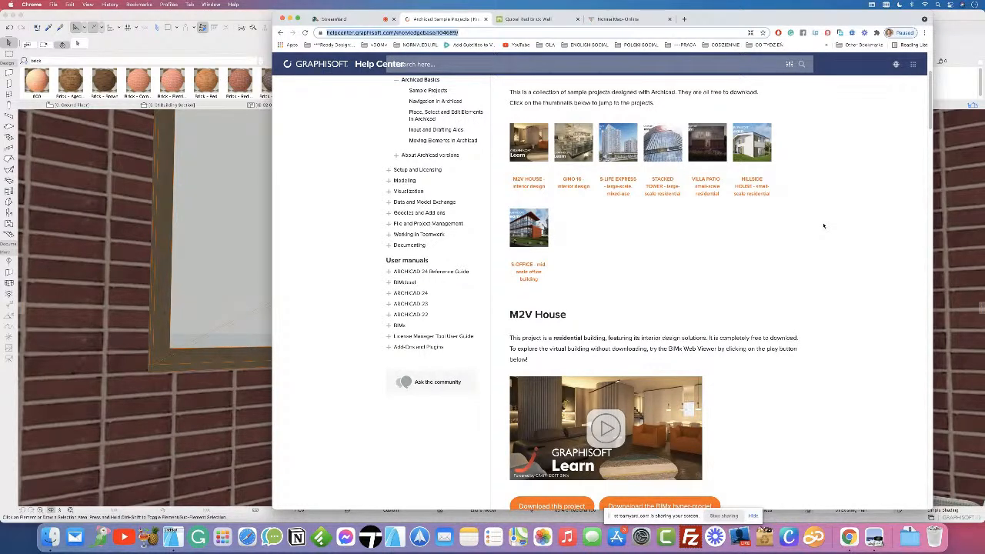
scroll(824, 225, "down", 3)
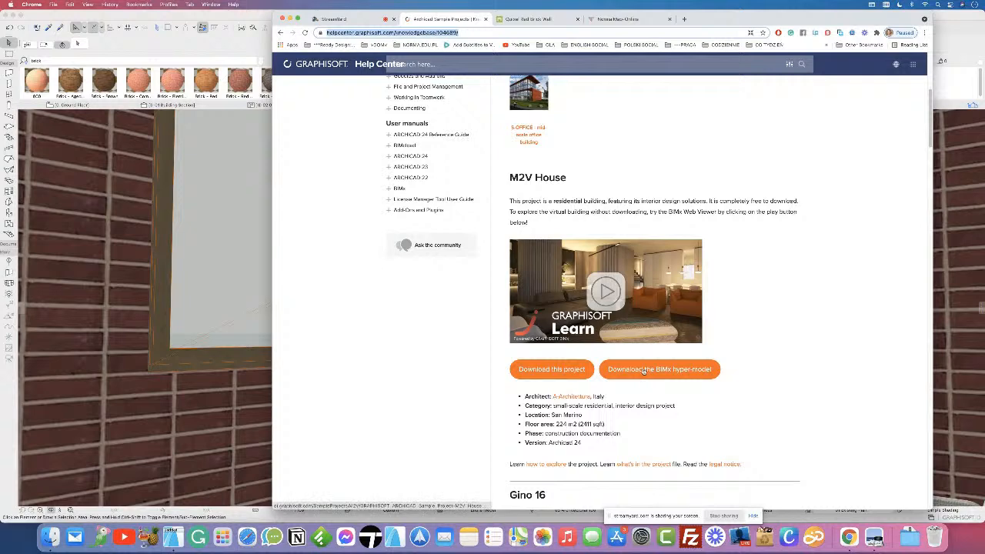
left_click(606, 291)
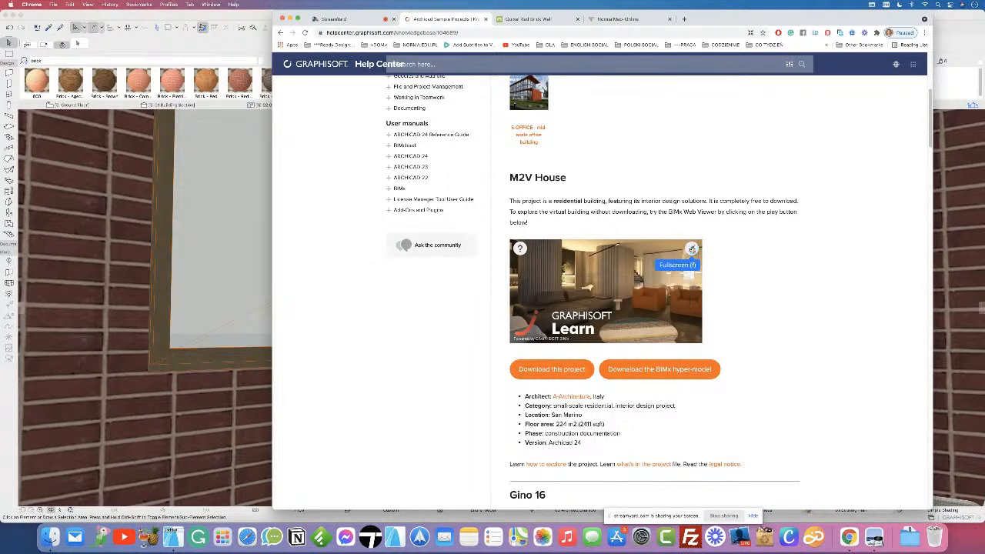
left_click(692, 249)
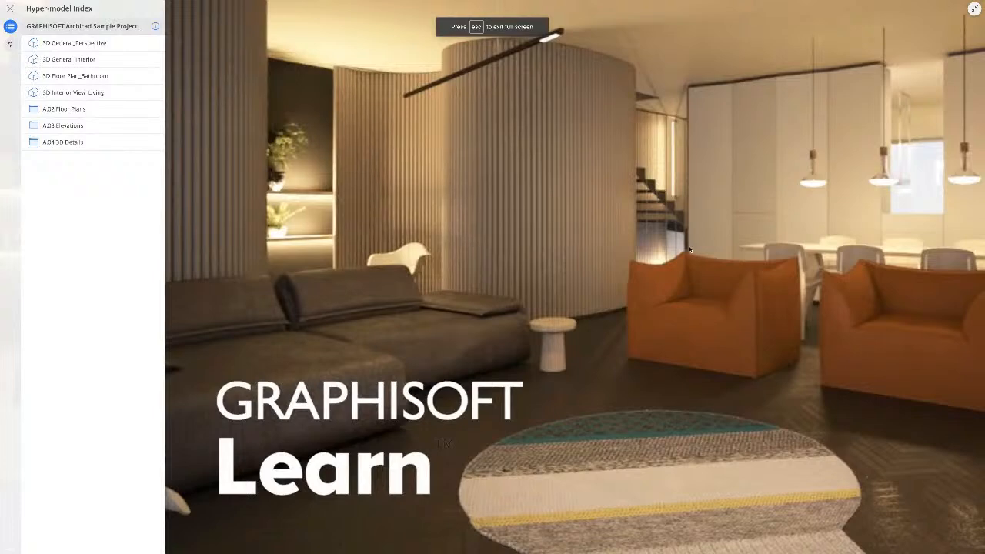
Step: Open the 3D General_Perspective view and orbit to inspect the house exterior from above
mouse_move(529, 544)
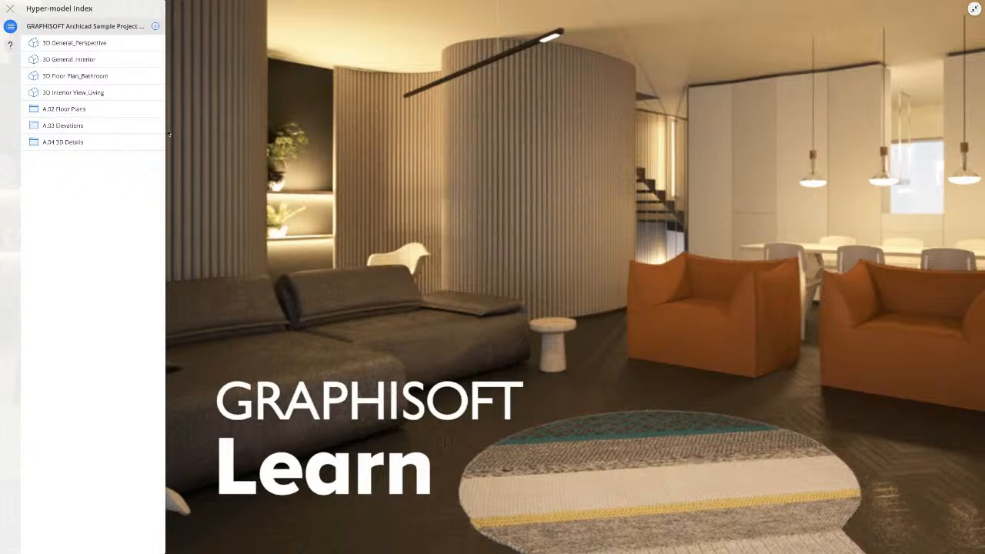
left_click(64, 44)
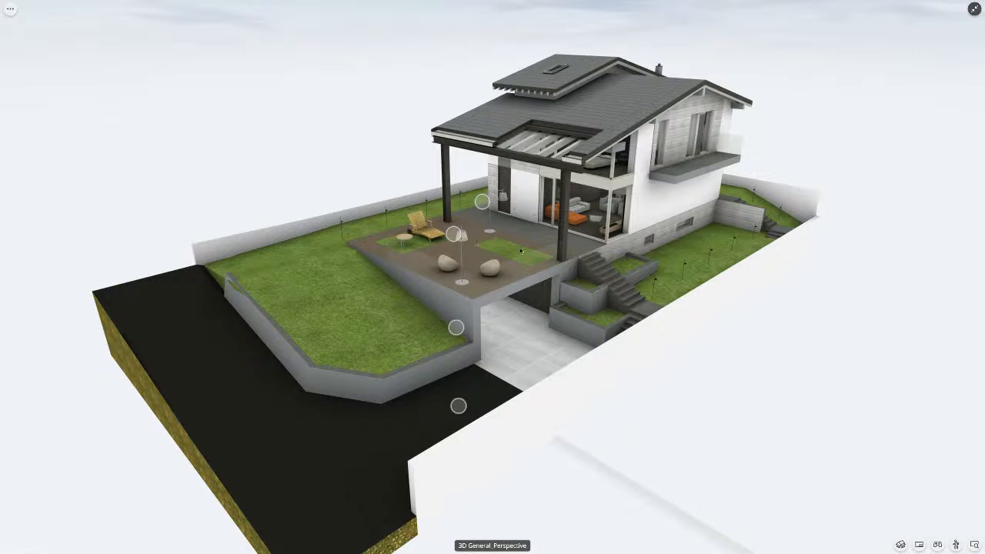
left_click_drag(515, 329, 388, 320)
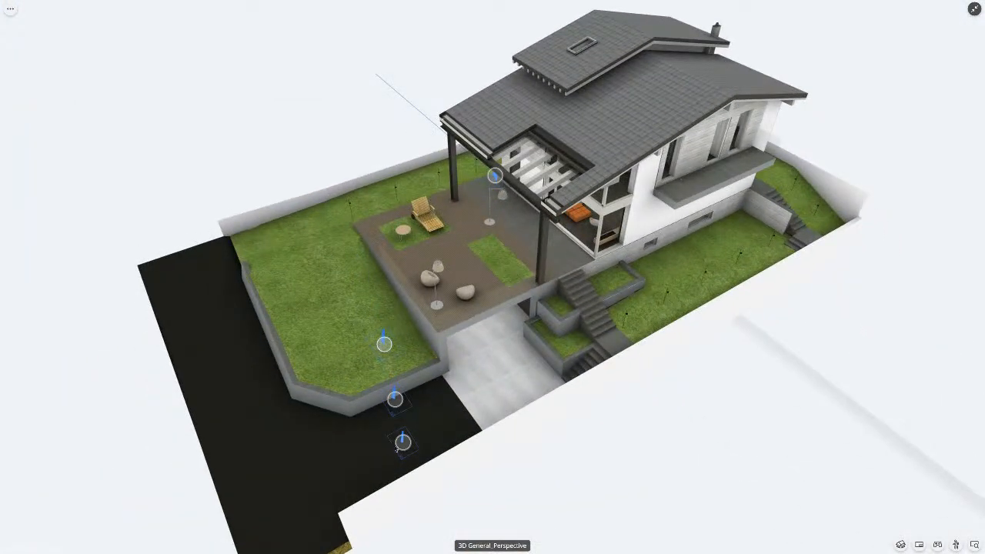
Step: Open the A.02.1 Basement floor plan from its marker in the 3D model and examine the rooms up close
left_click(403, 443)
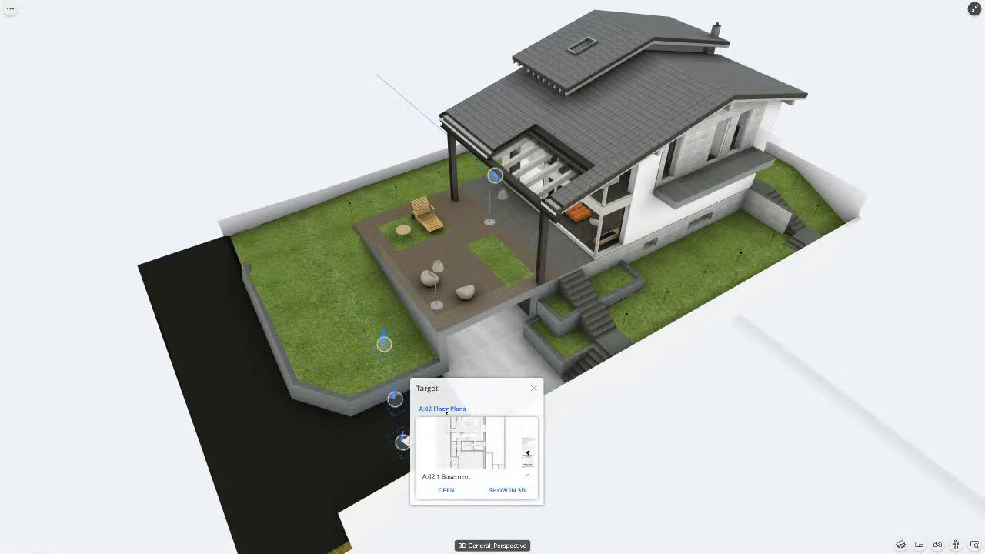
left_click(446, 491)
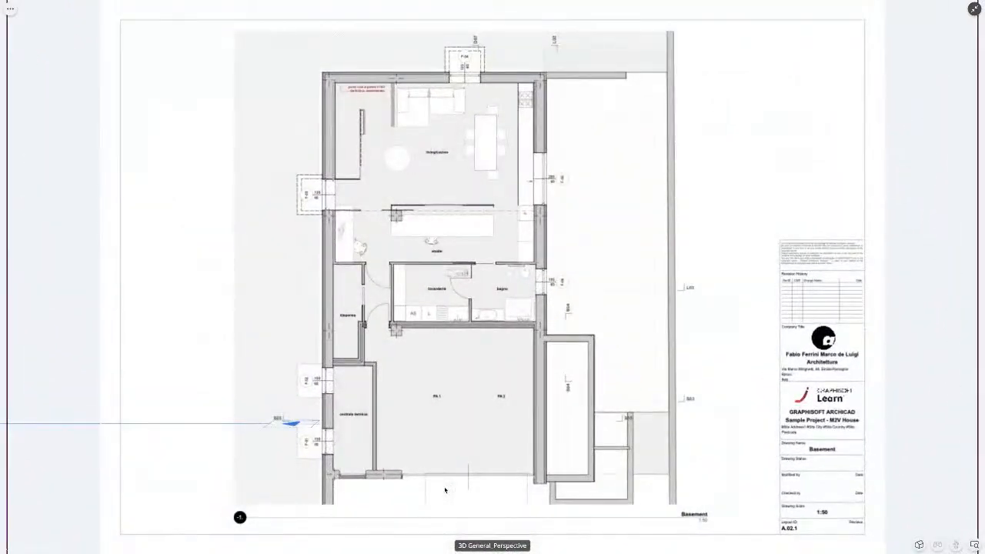
scroll(416, 333, "up", 5)
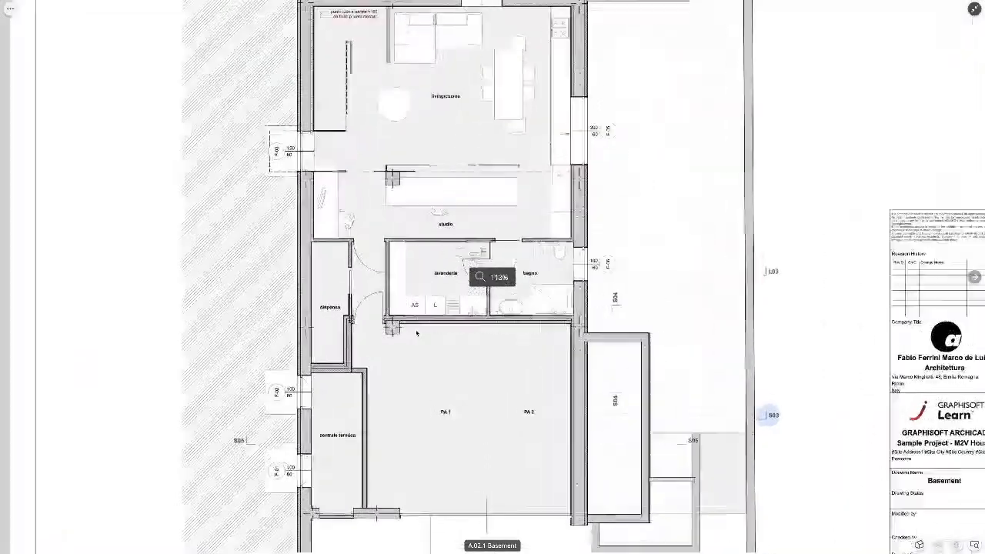
scroll(417, 333, "down", 3)
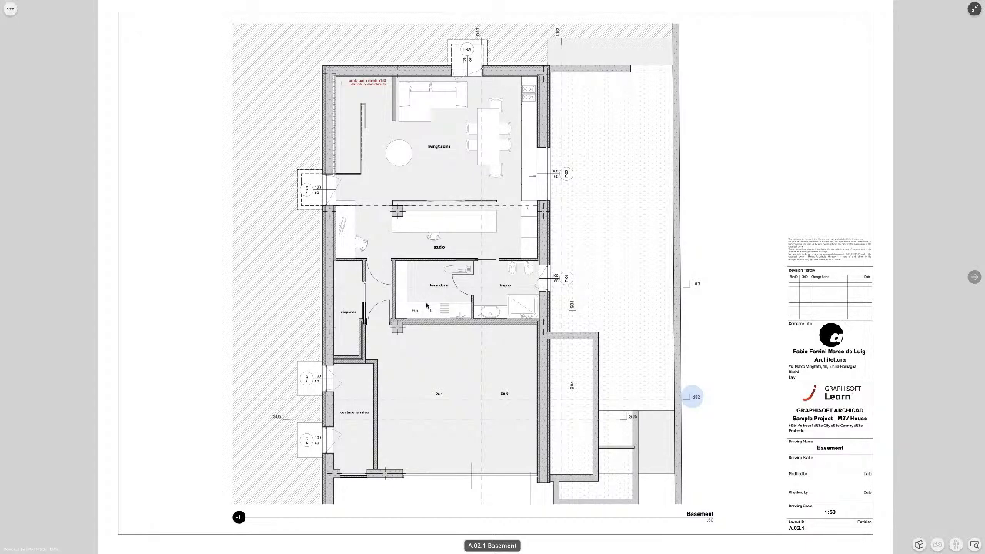
scroll(428, 306, "up", 5, "ctrl")
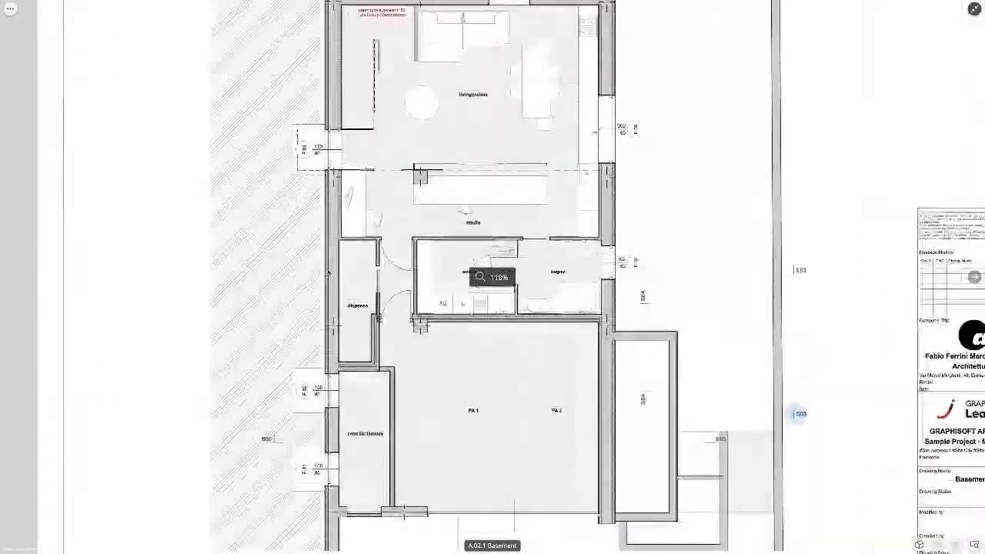
scroll(329, 272, "up", 5, "ctrl")
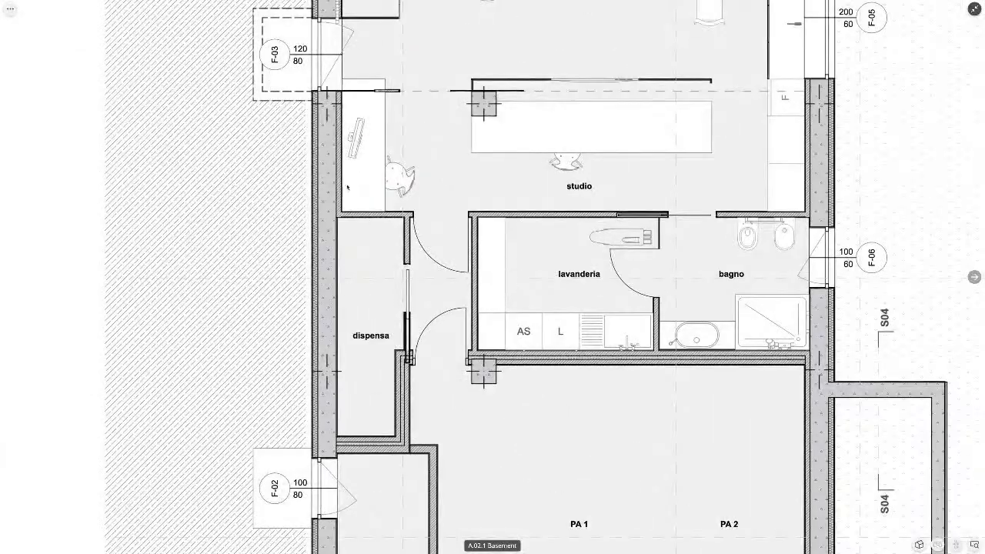
Step: Open the A.02.2 Ground Floor layout from the hyper-model index and examine the plan more closely
left_click(10, 10)
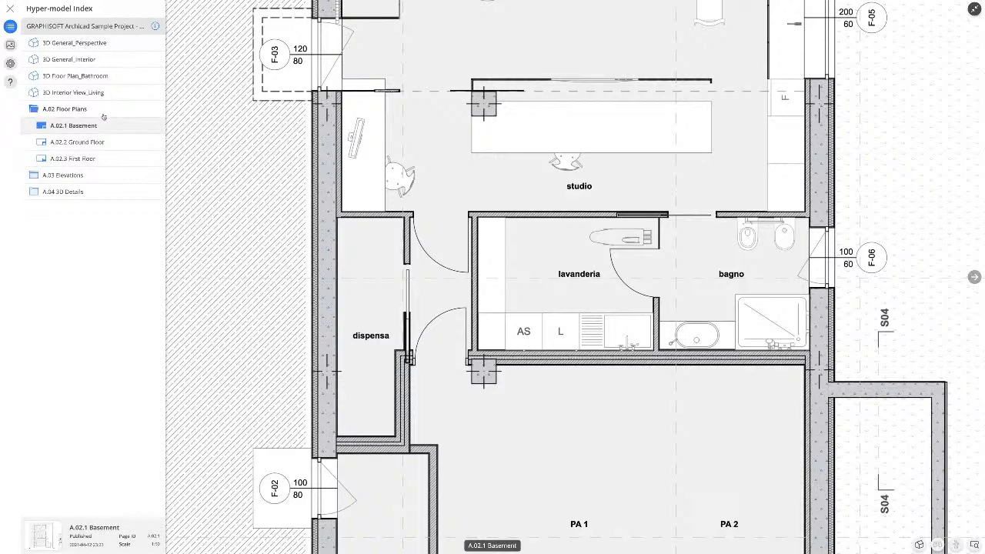
left_click(70, 145)
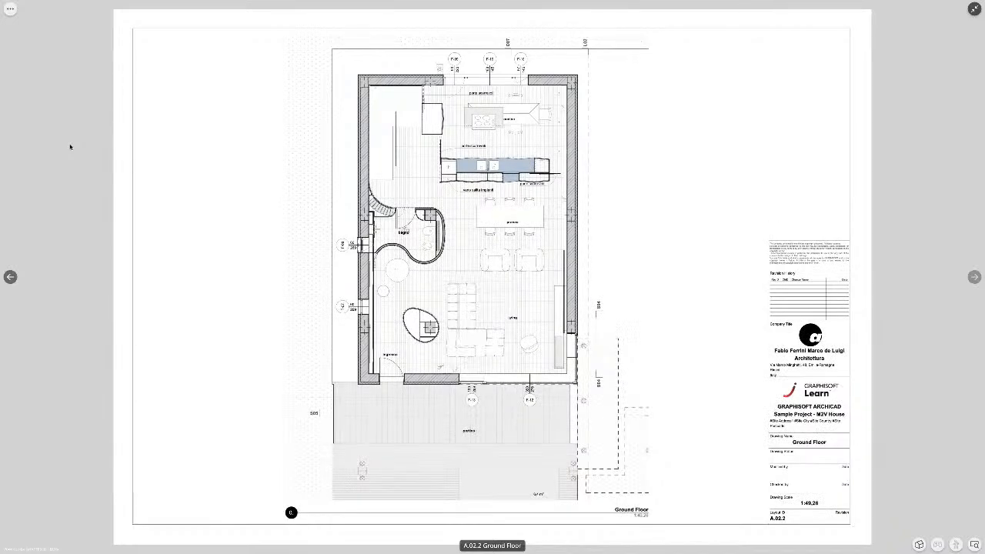
scroll(386, 212, "up", 2)
scroll(379, 185, "up", 1)
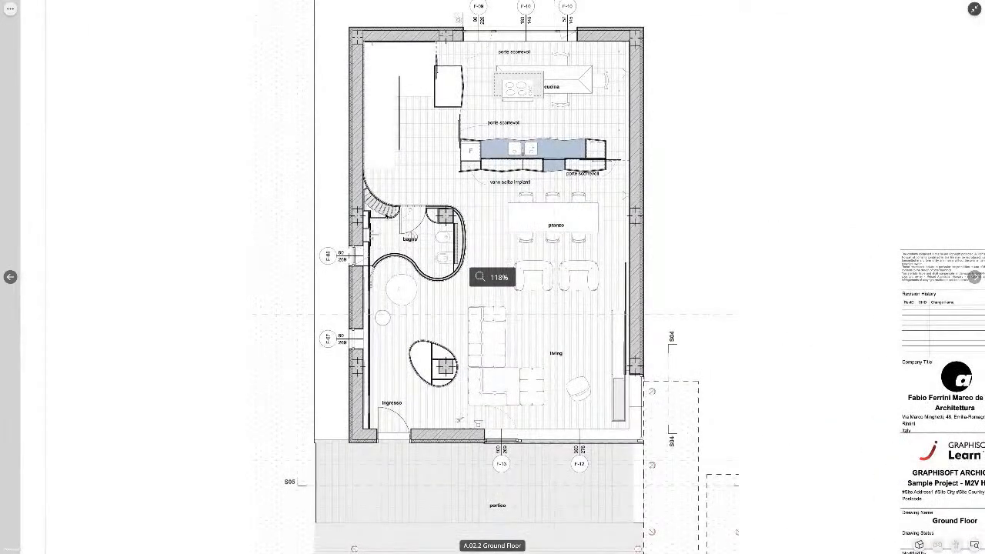
Step: Open the A.03.2 West Facade layout from the A.03 Elevations folder
left_click(10, 8)
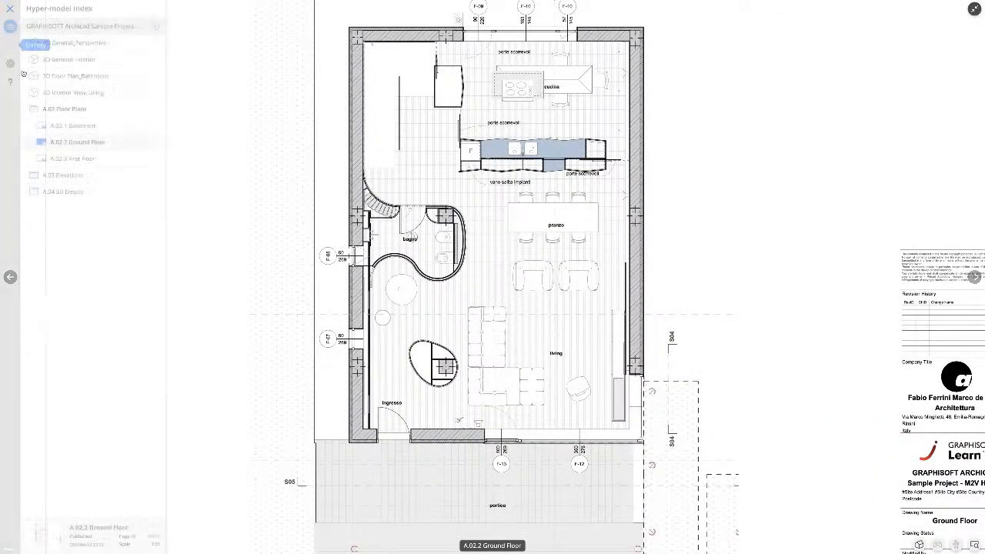
left_click(68, 176)
left_click(73, 208)
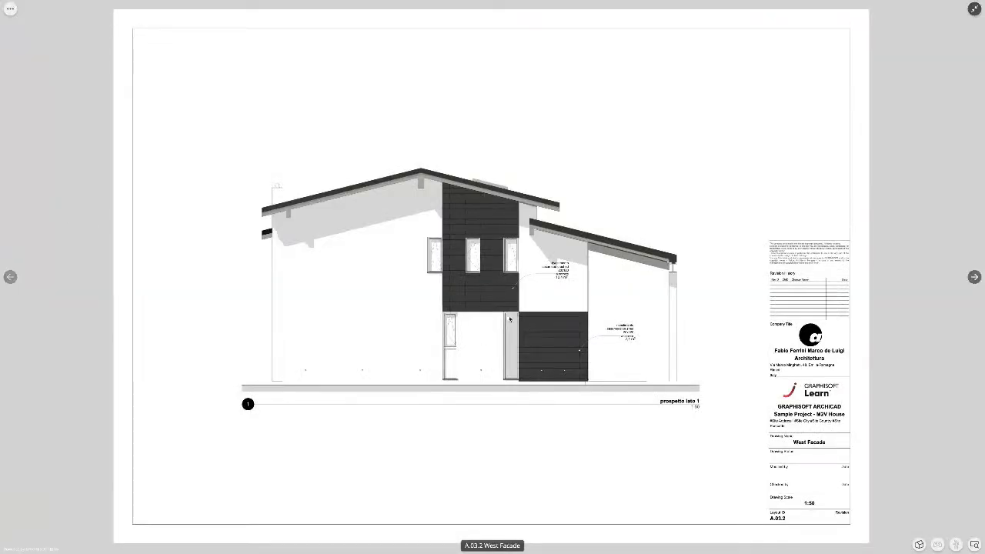
Step: Open the 3D General_Interior view and look up towards the living room ceiling
left_click(10, 9)
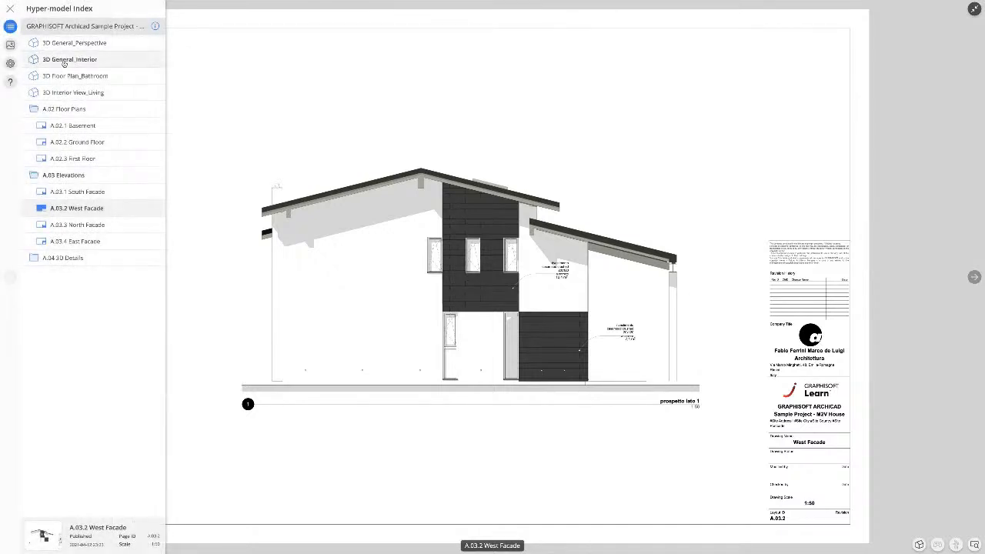
left_click(64, 61)
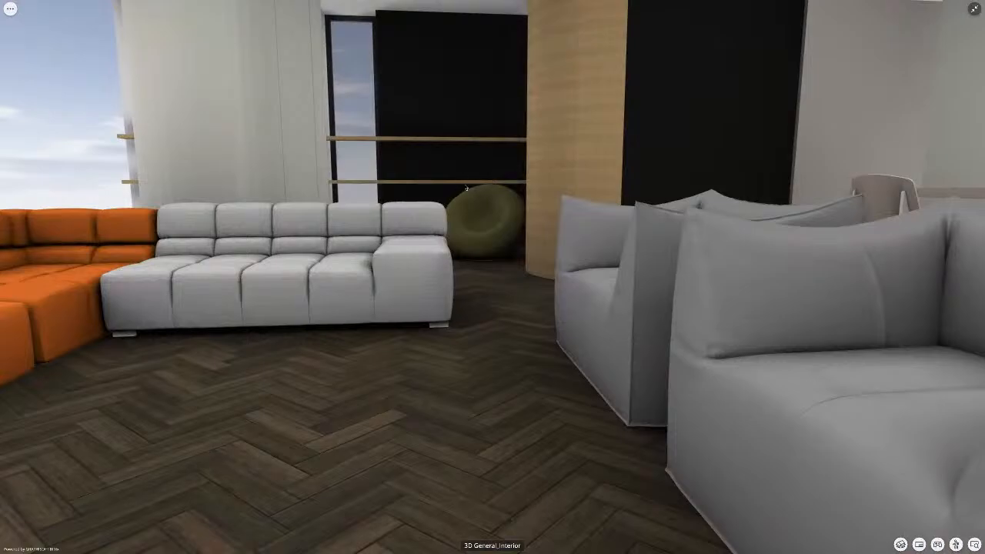
left_click_drag(467, 188, 467, 299)
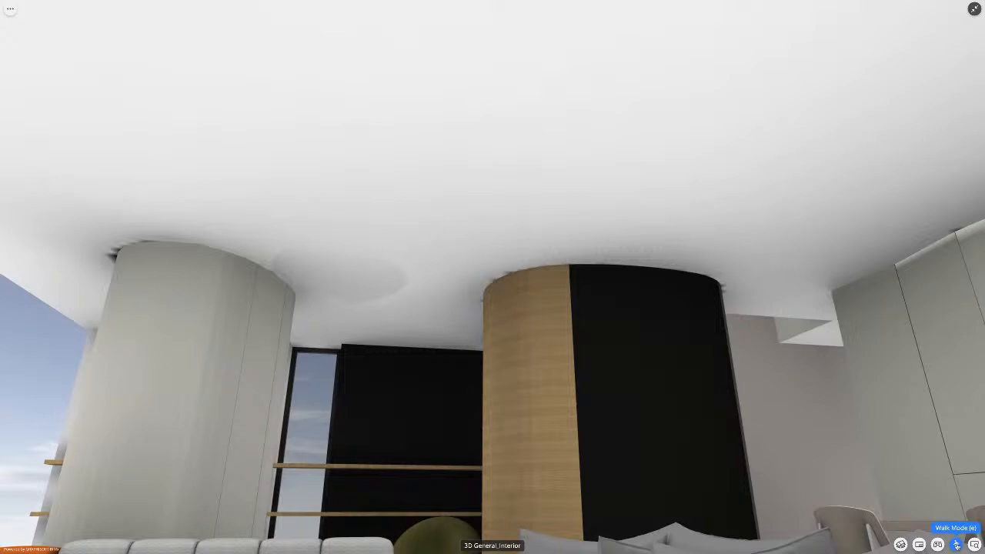
Step: Enable Walk Mode and walk back and forth through the living room to view the sofas, armchairs and curved walls
left_click(957, 544)
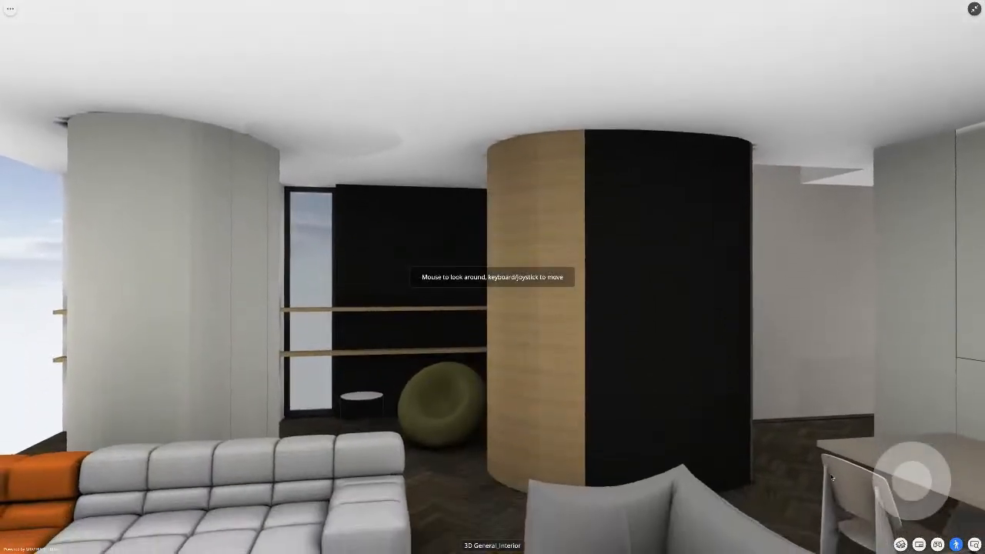
key("w")
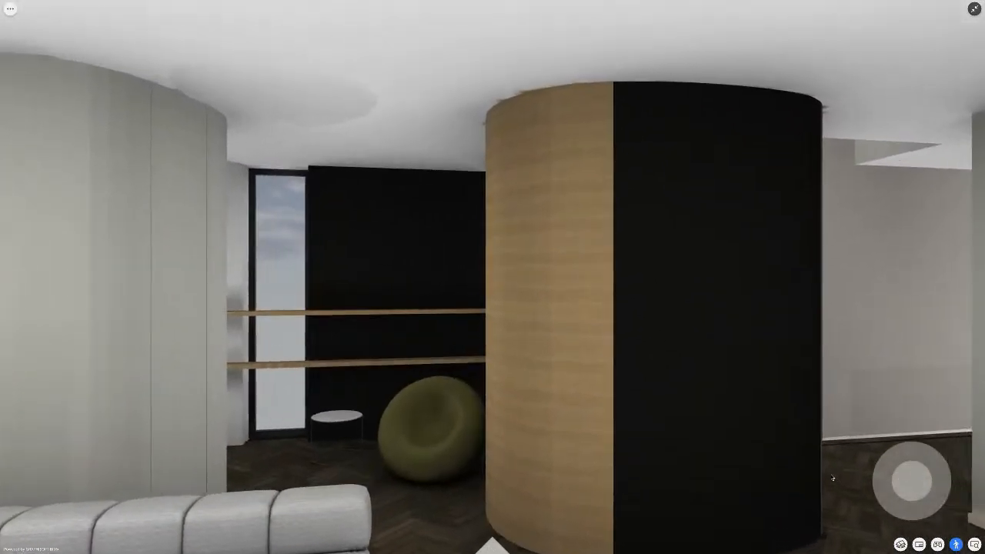
key("d")
key("s")
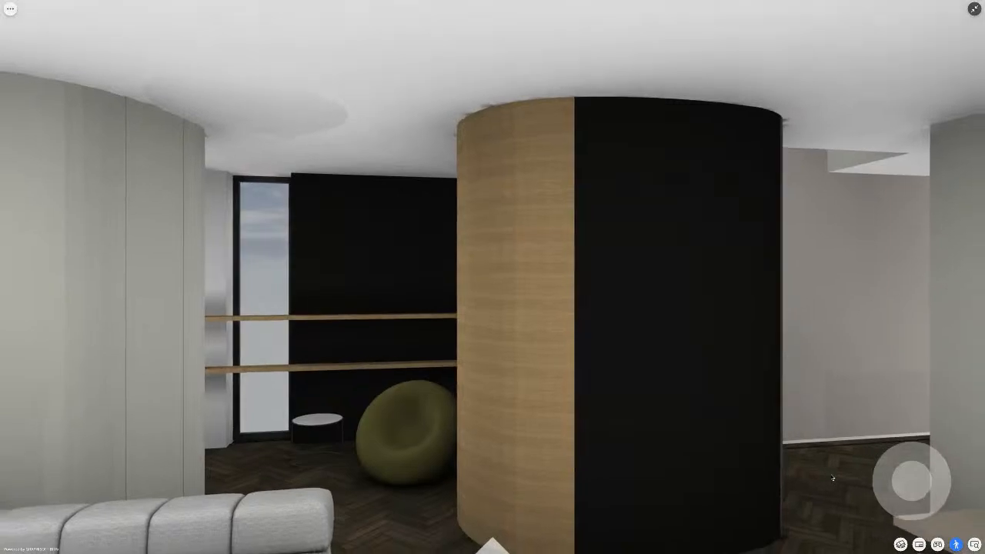
key("s")
key("s")
key("a")
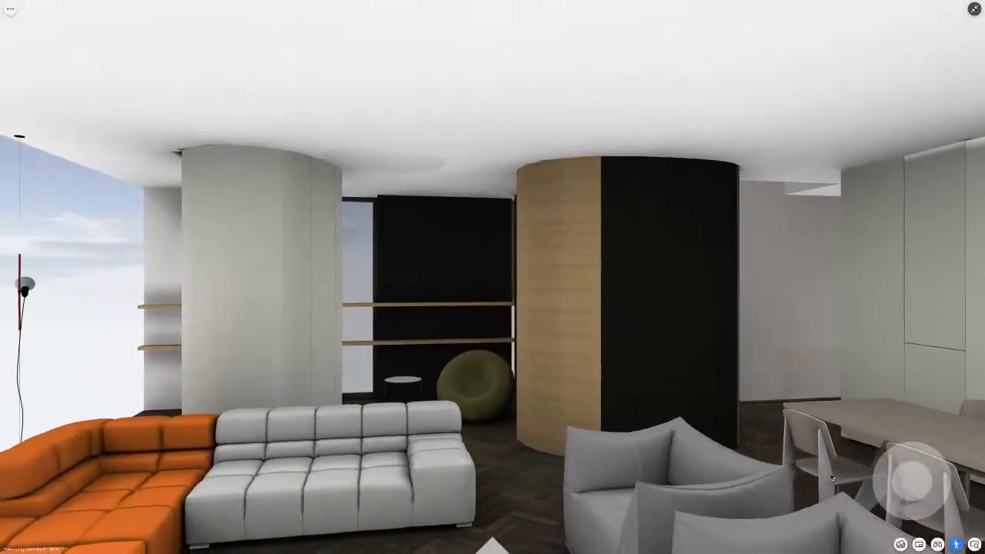
key("s")
key("a")
key("d")
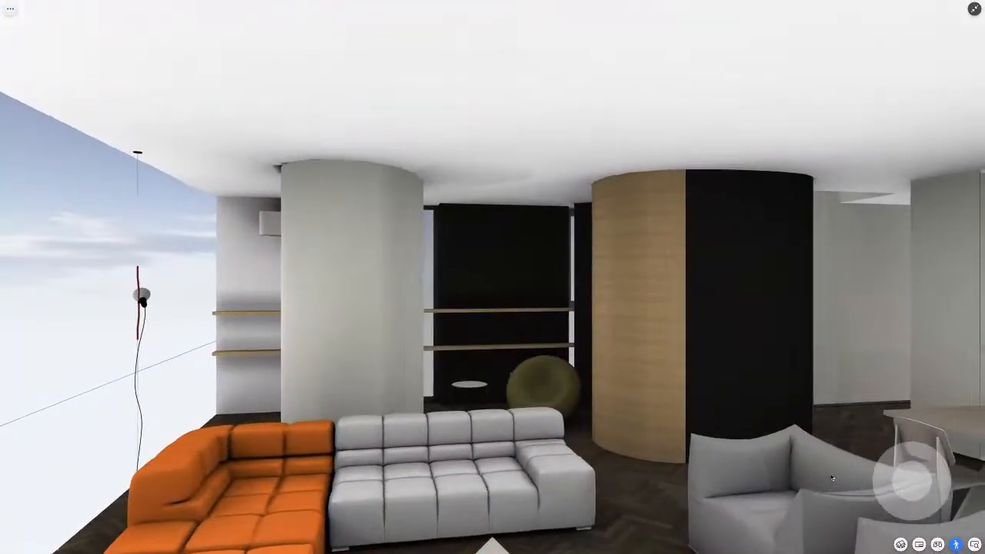
key("s")
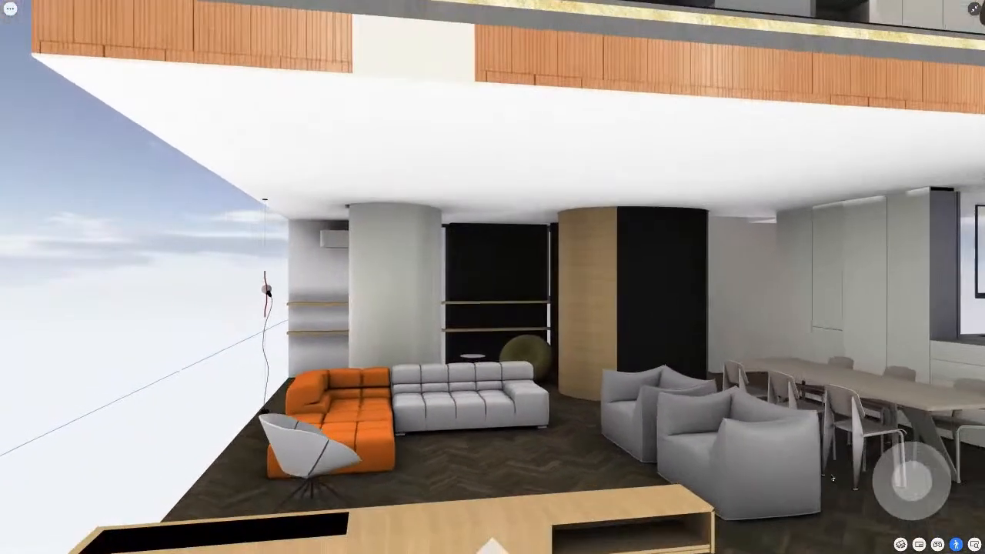
key("w")
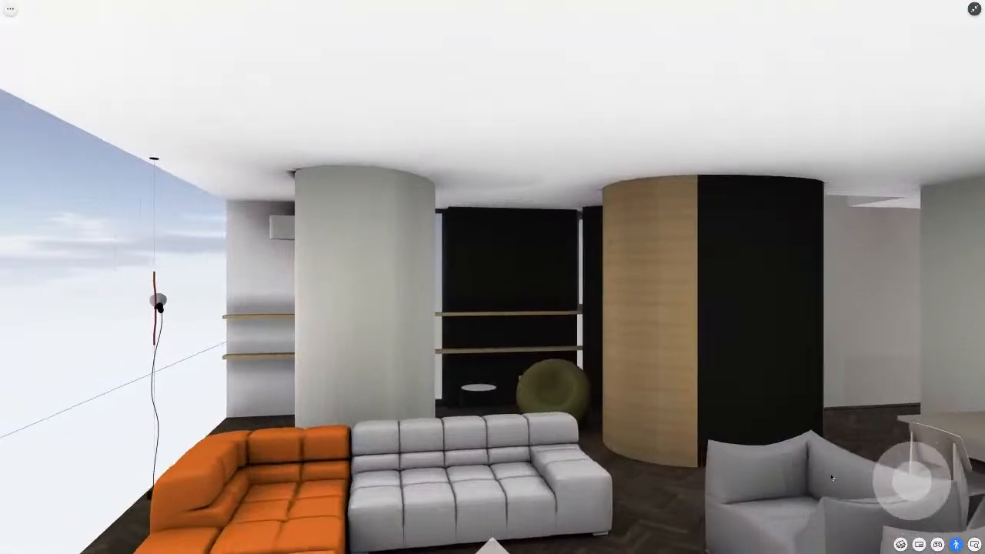
key("w")
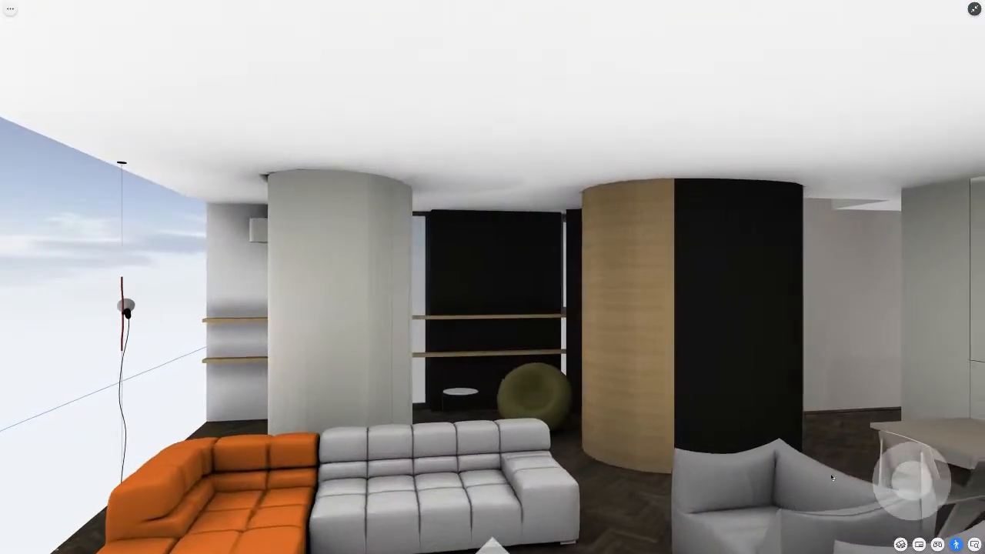
key("w")
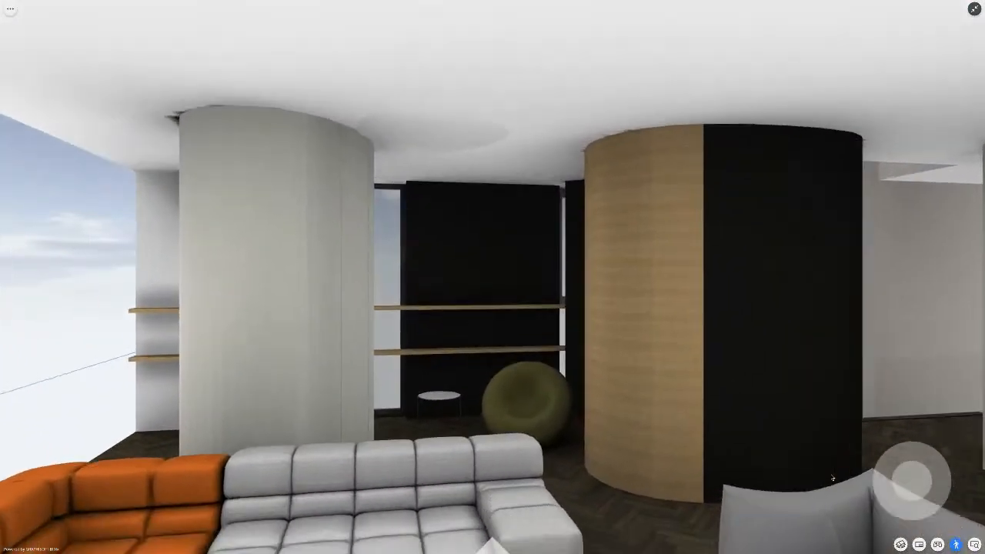
key("w")
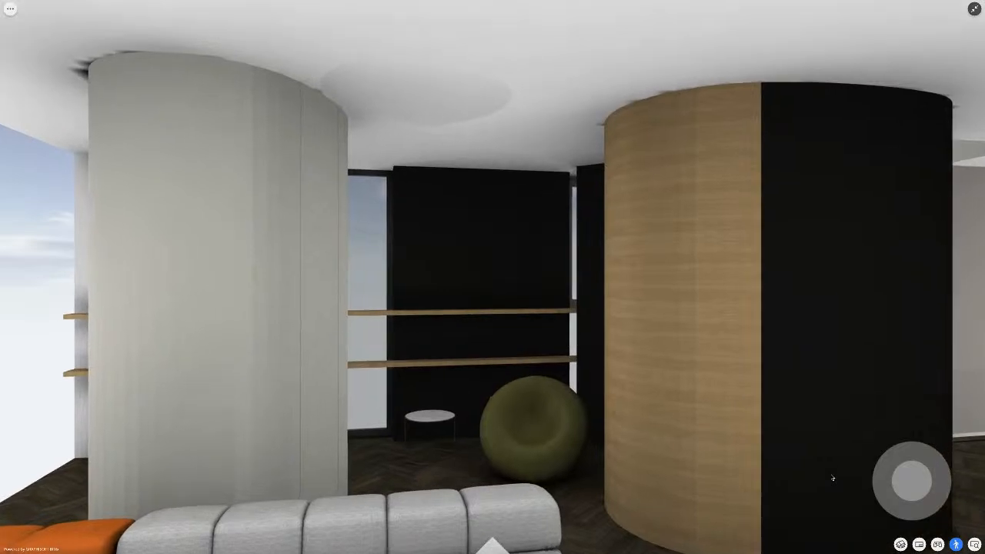
key("d")
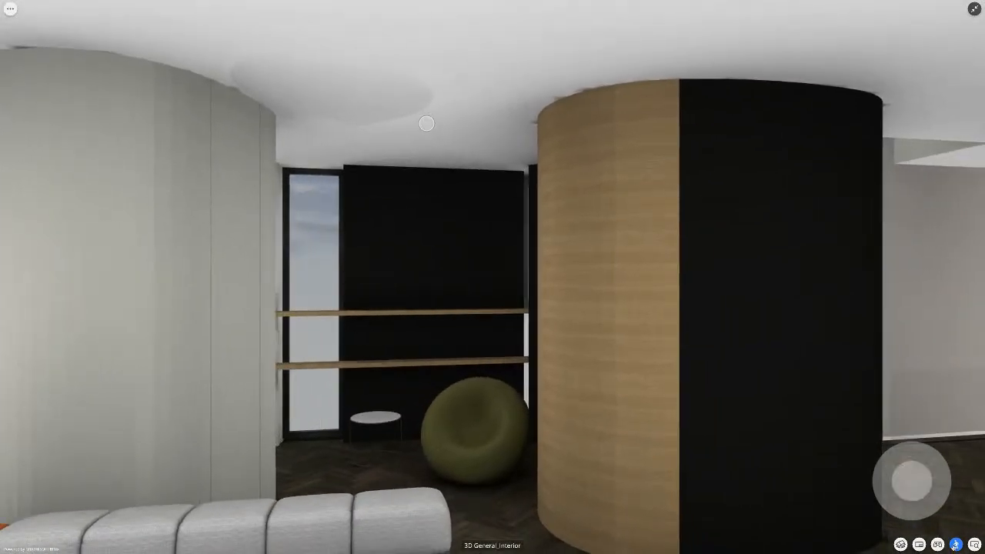
Step: Switch to Gamer Mode to view the dining area, and reopen the M2V House viewer in full screen
left_click(937, 543)
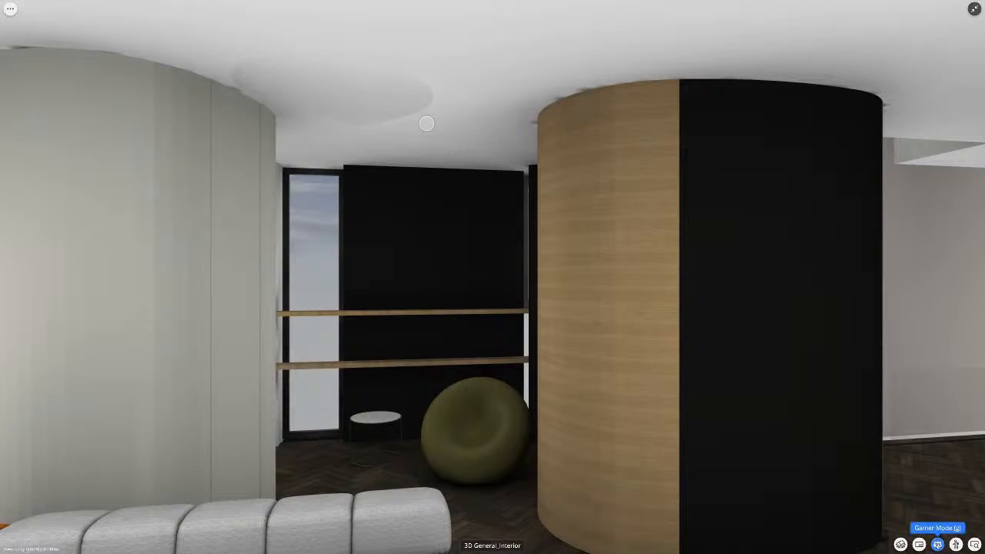
left_click(938, 545)
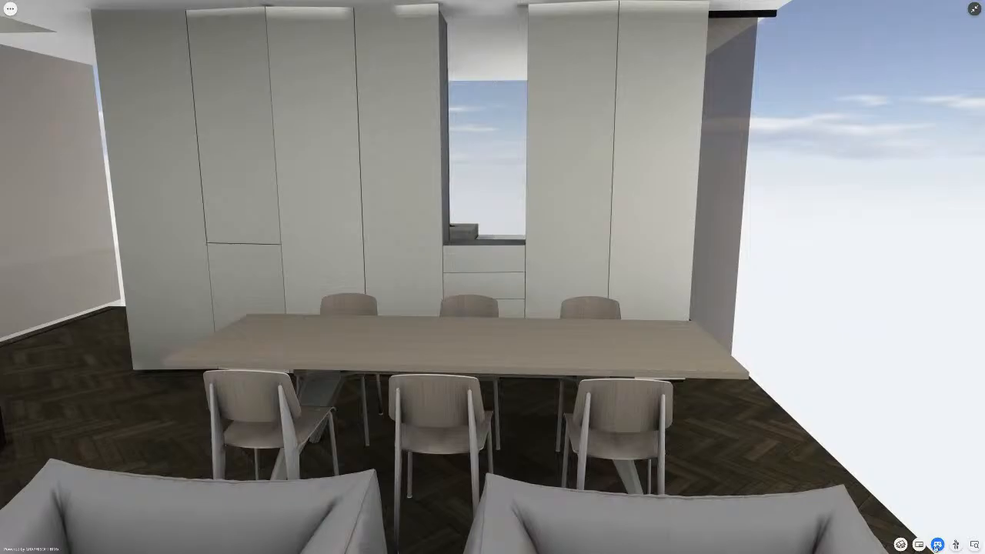
key("Escape")
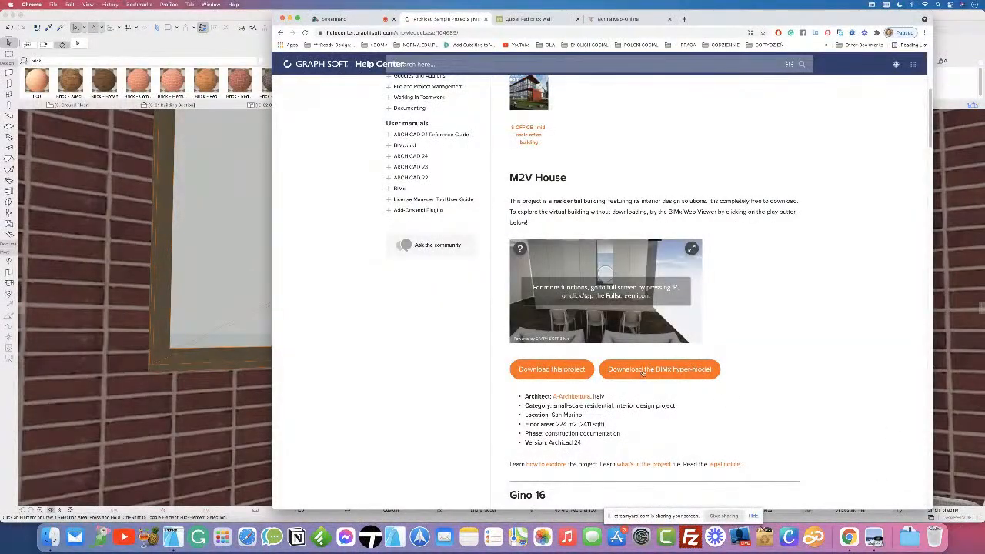
left_click(691, 248)
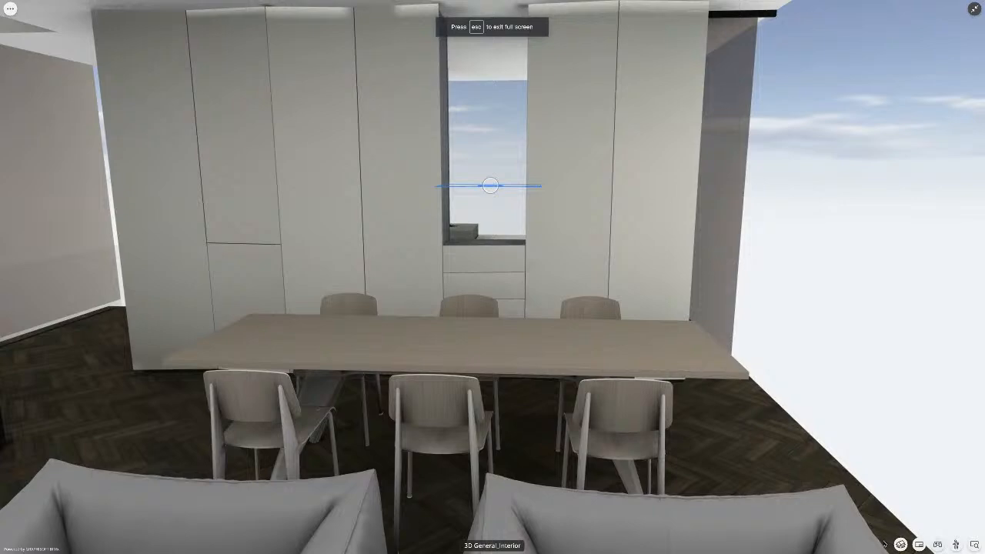
Step: Cut the 3D General_Interior model and reposition the A.02.2 Ground Floor layout plane within the 3D view
left_click(900, 544)
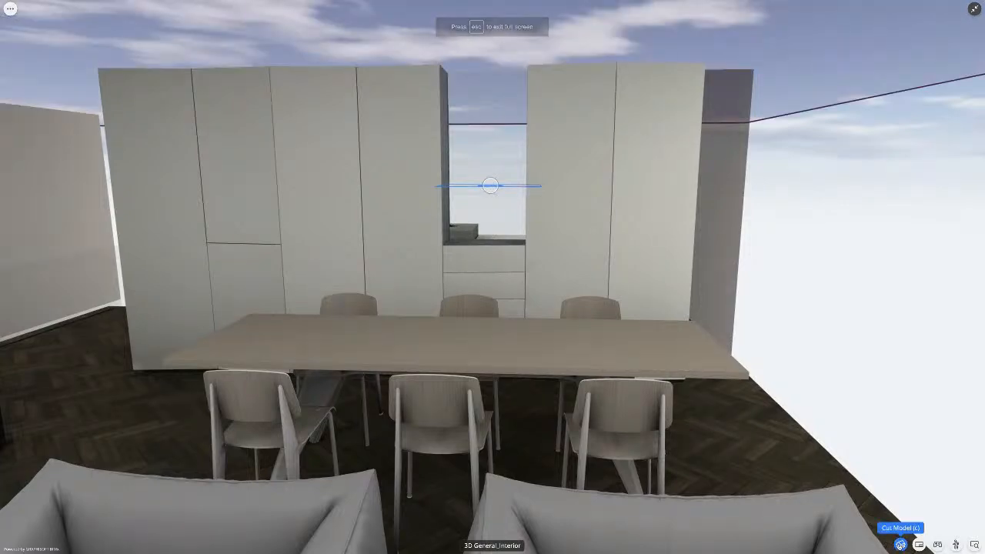
left_click(901, 544)
left_click(920, 545)
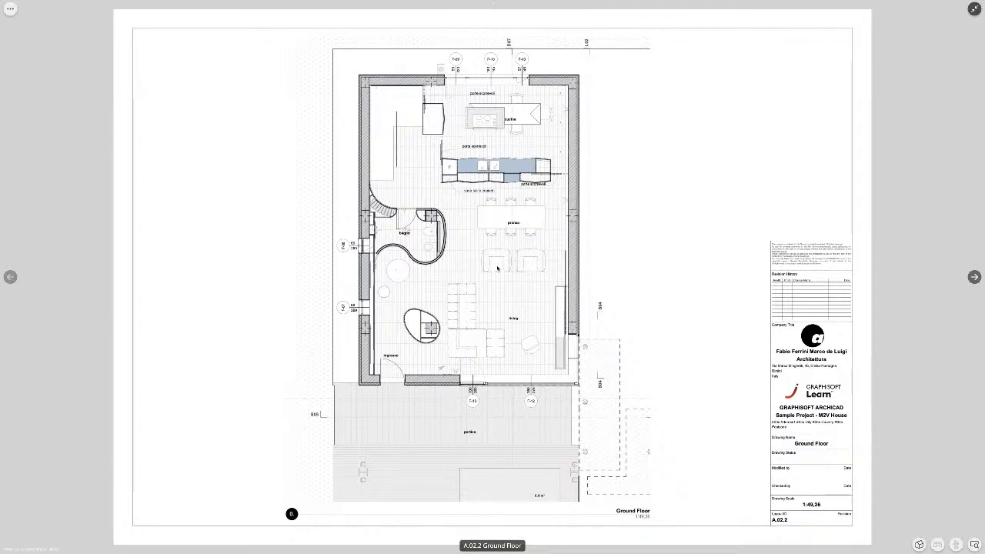
left_click(919, 545)
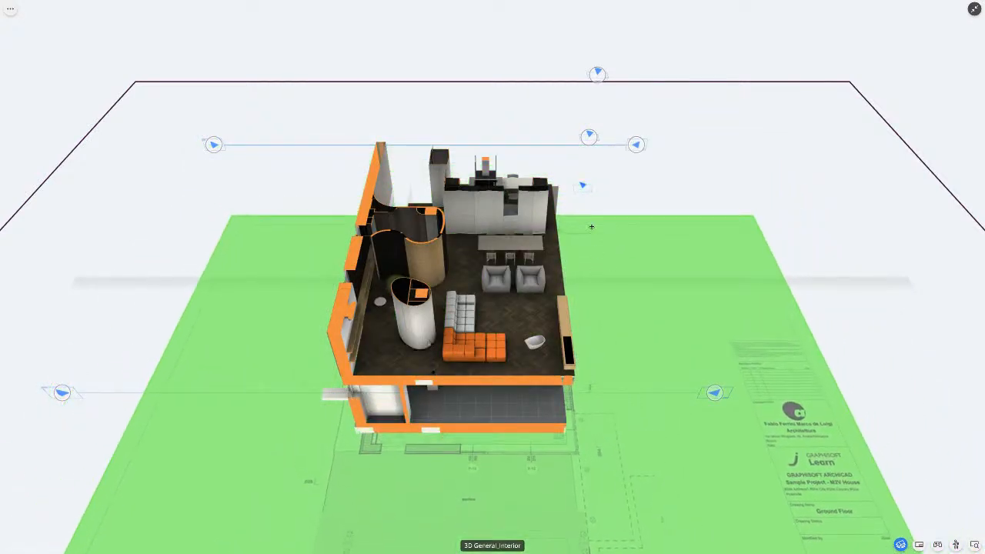
mouse_move(585, 159)
left_mouse_down()
mouse_move(602, 1)
mouse_move(582, 185)
left_mouse_up()
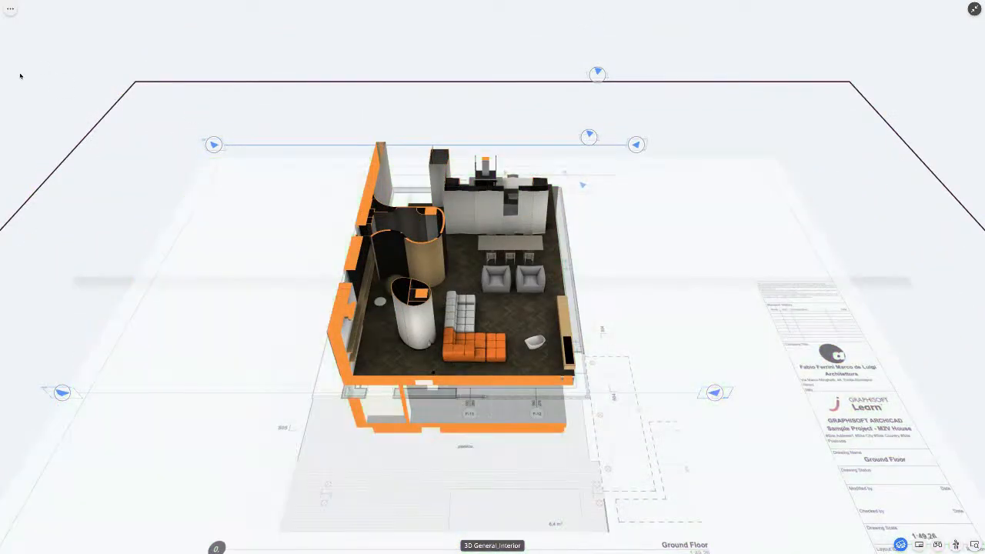
Step: Open the hyper-model's Gallery and take a closer look at the cut interior model
left_click(10, 8)
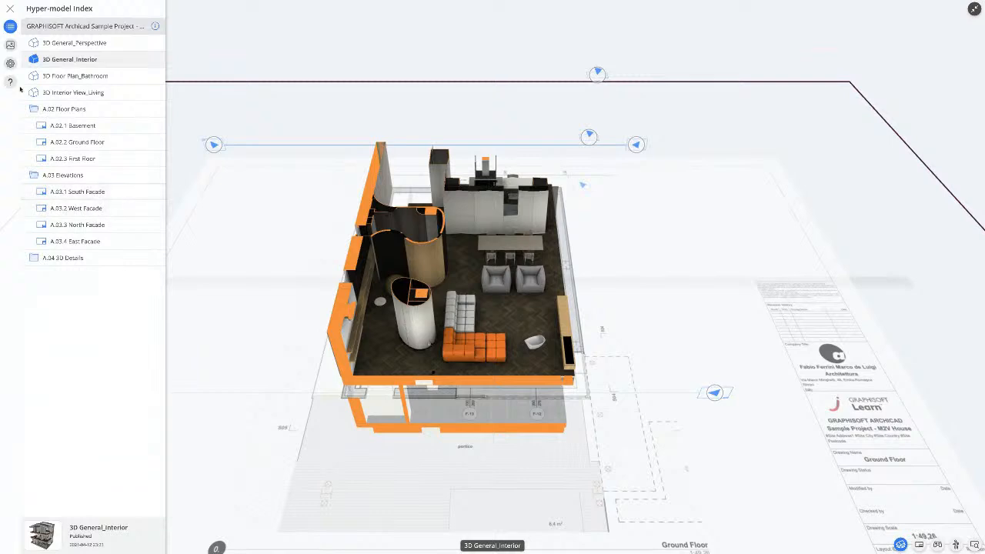
left_click(11, 45)
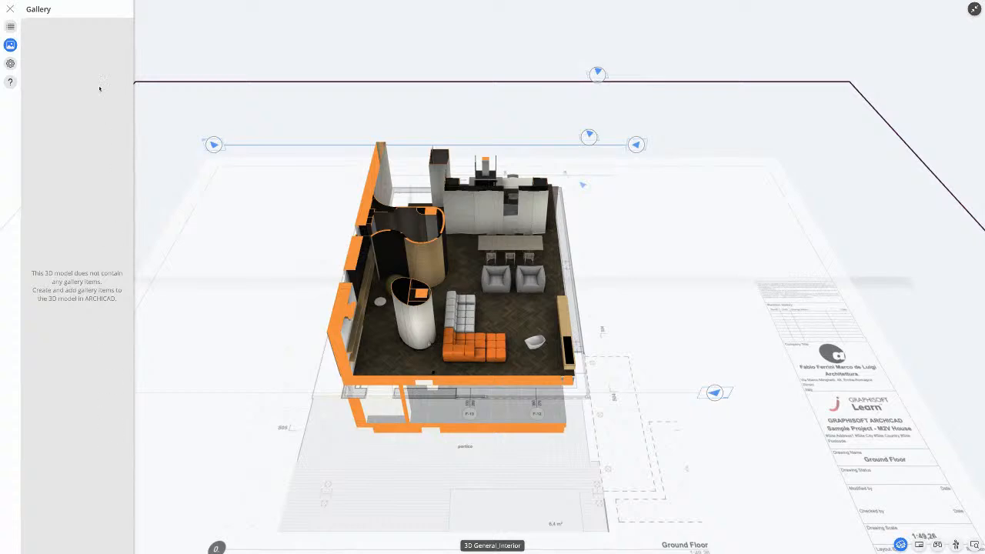
scroll(495, 184, "up", 4)
scroll(468, 275, "up", 4)
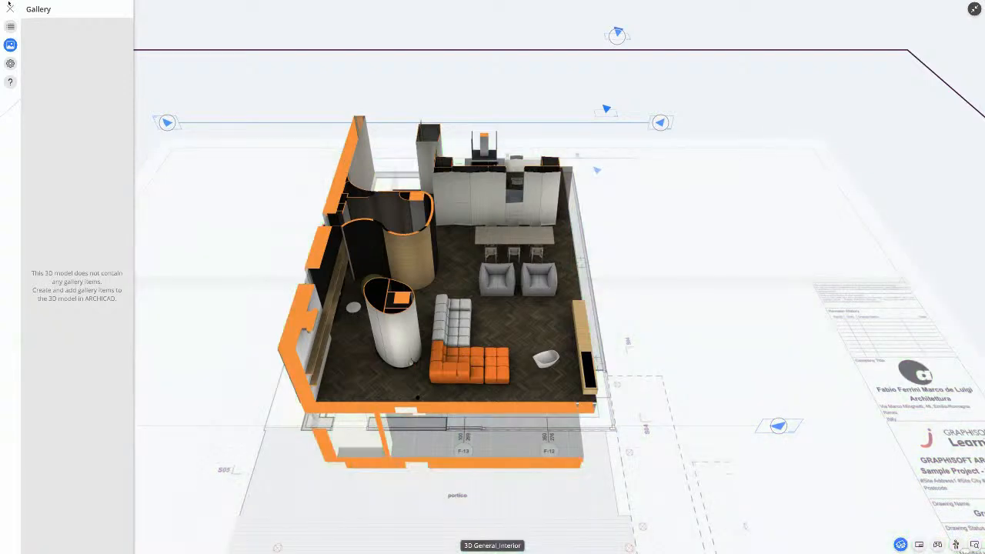
Step: Open the 3D Floor Plan_Bathroom view from the hyper-model index
left_click(10, 27)
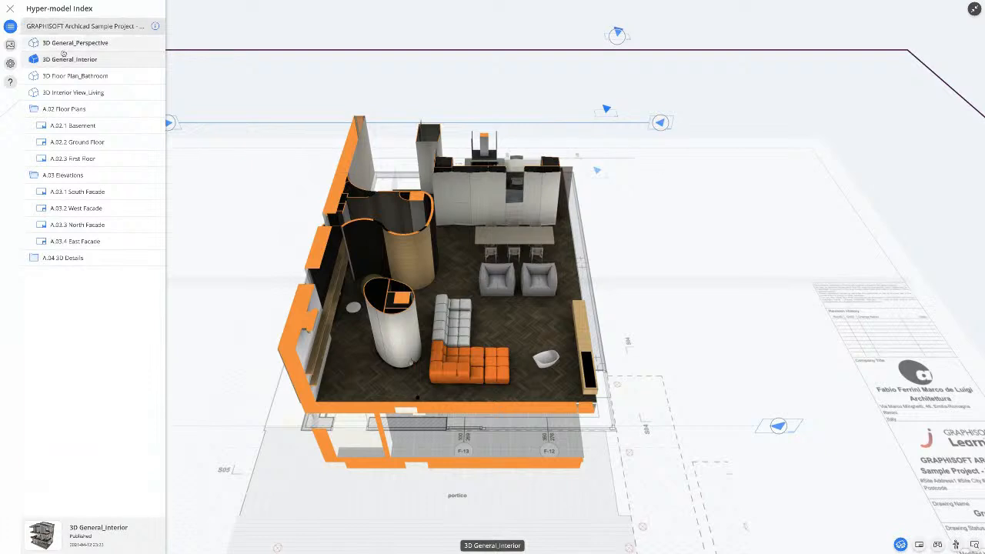
left_click(68, 77)
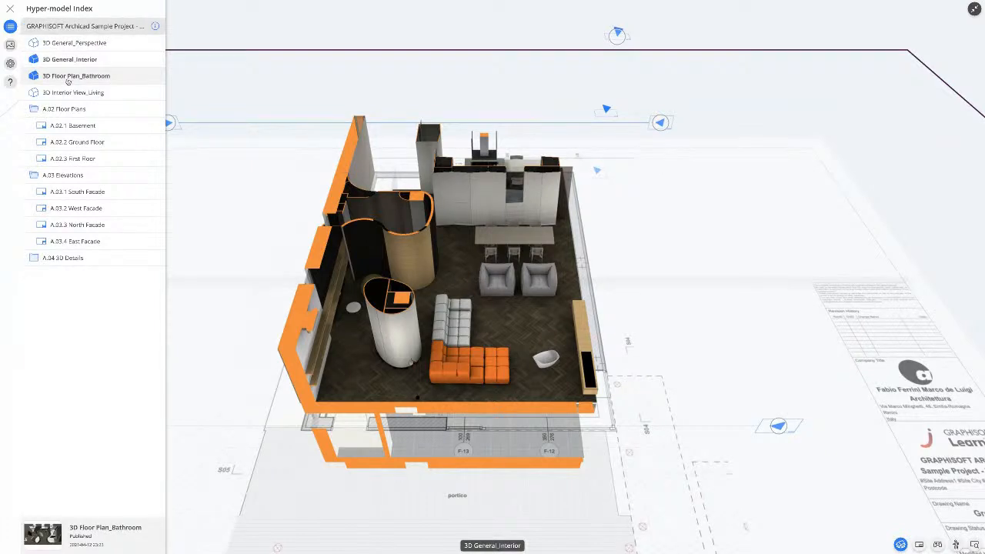
left_click(68, 77)
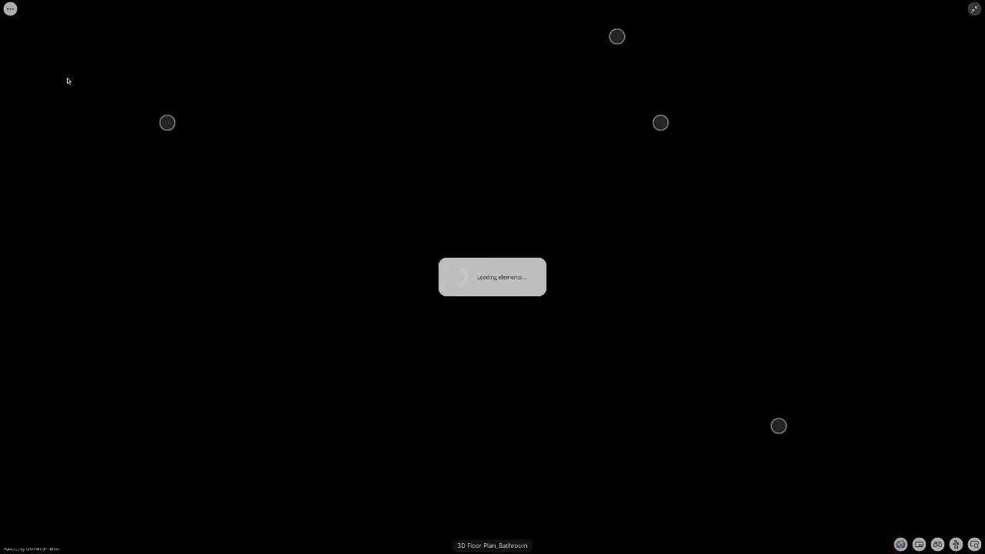
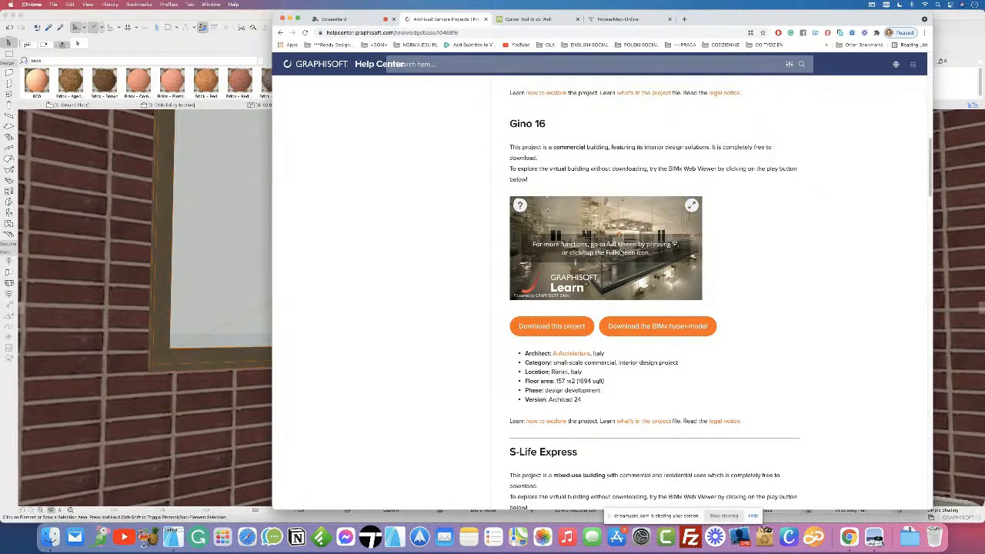
Step: Open the Gino 16 project in full screen and load 3D General Perspective - Entrance View from the 3D Views folder
left_click(691, 208)
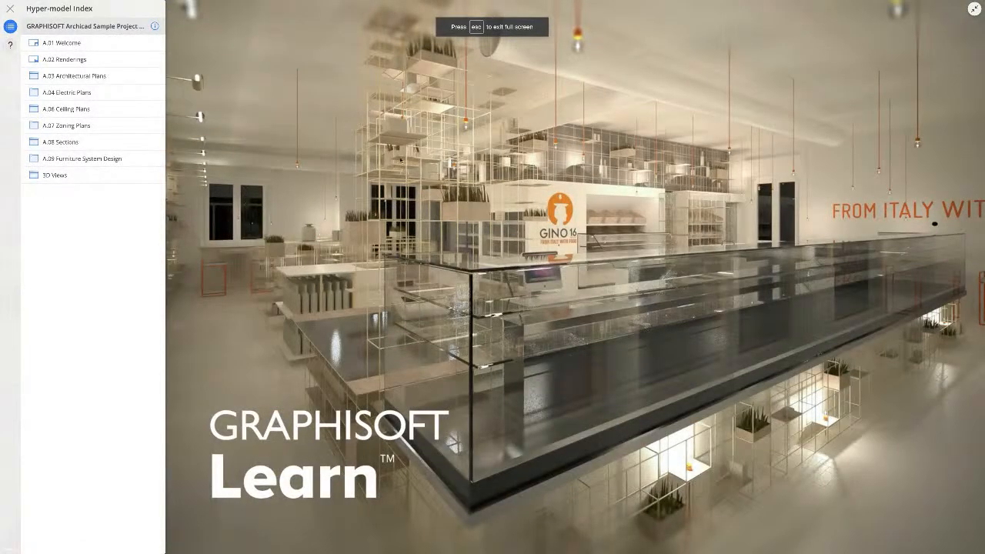
left_click(109, 61)
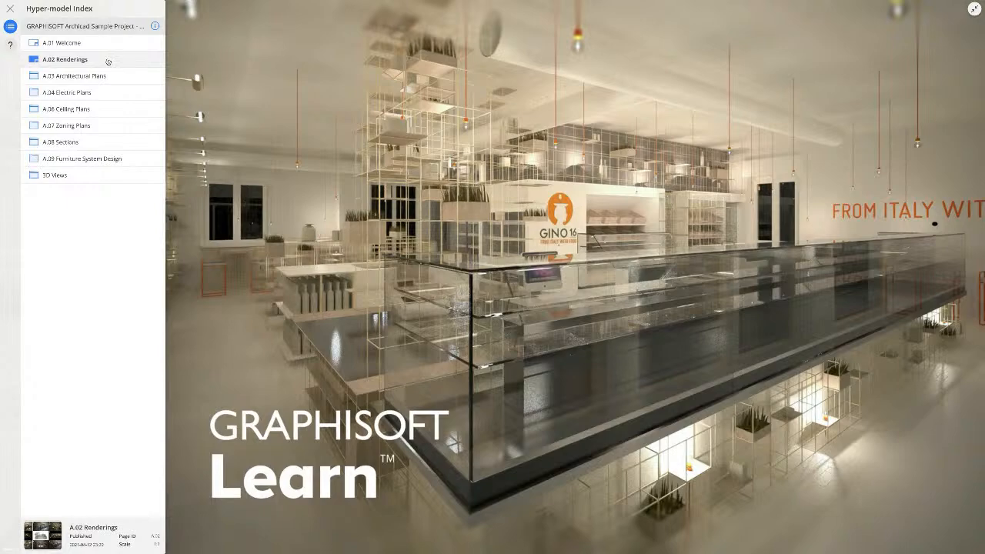
left_click(77, 176)
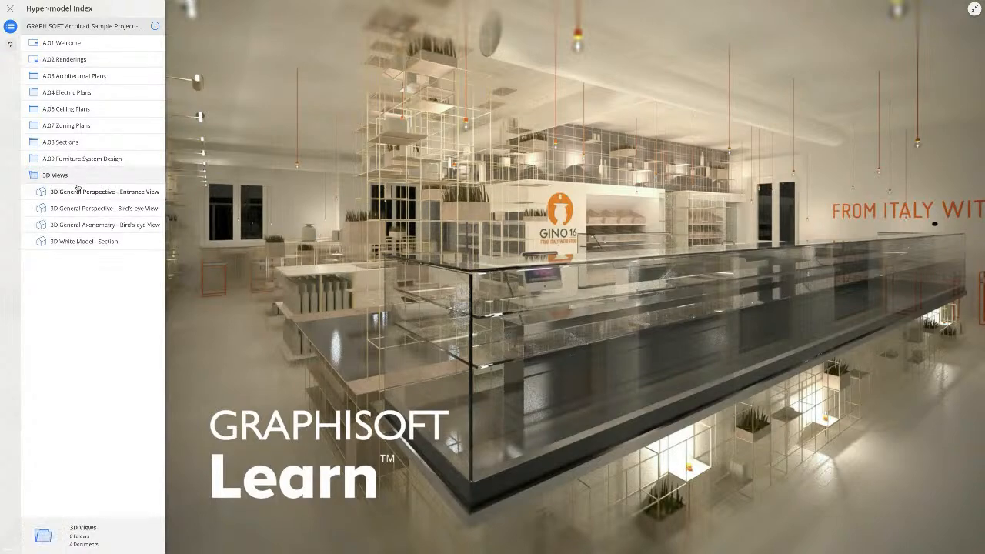
double_click(82, 193)
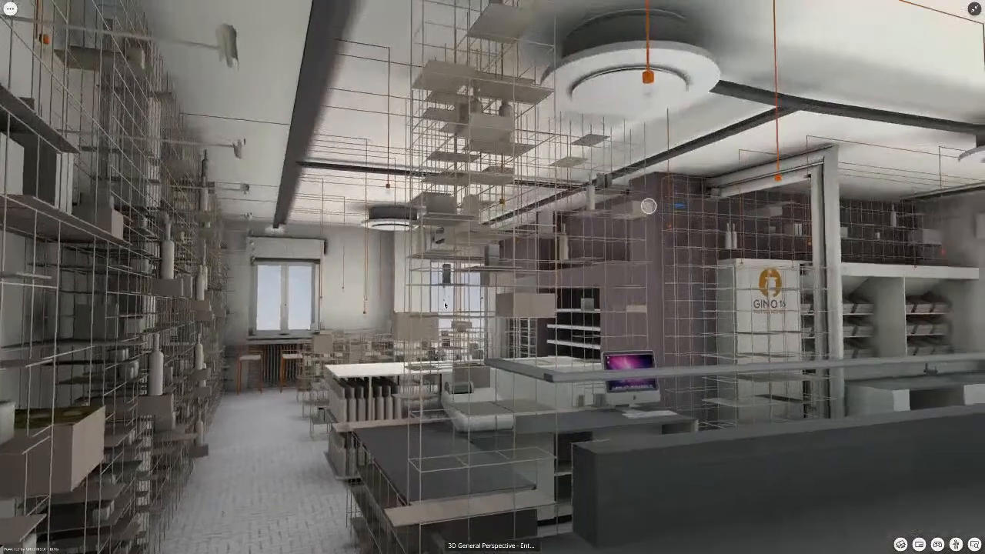
Step: Look around the Gino 16 interior, moving along the bar counter and down the aisle beside the wire shelving
left_click_drag(736, 275, 651, 258)
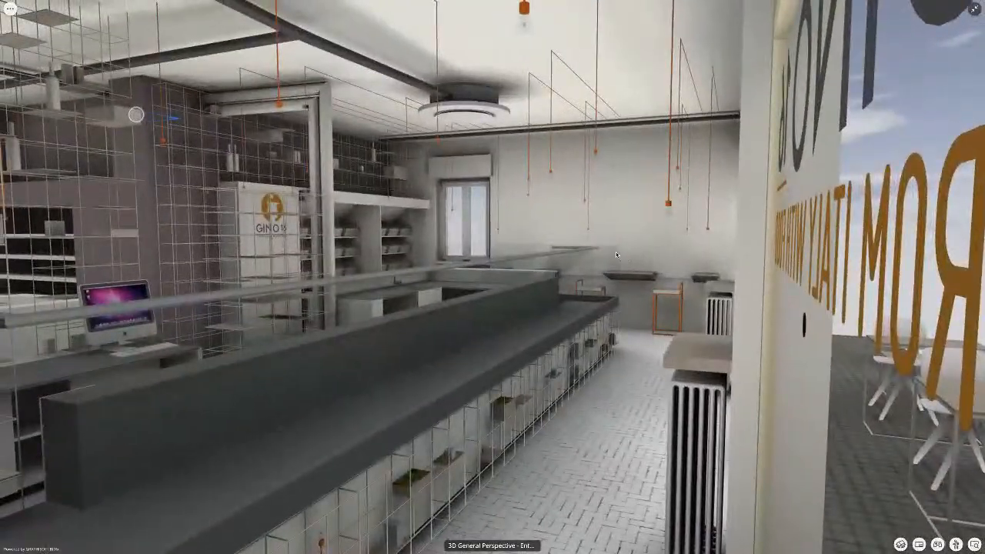
scroll(626, 203, "up", 3)
scroll(627, 203, "up", 5)
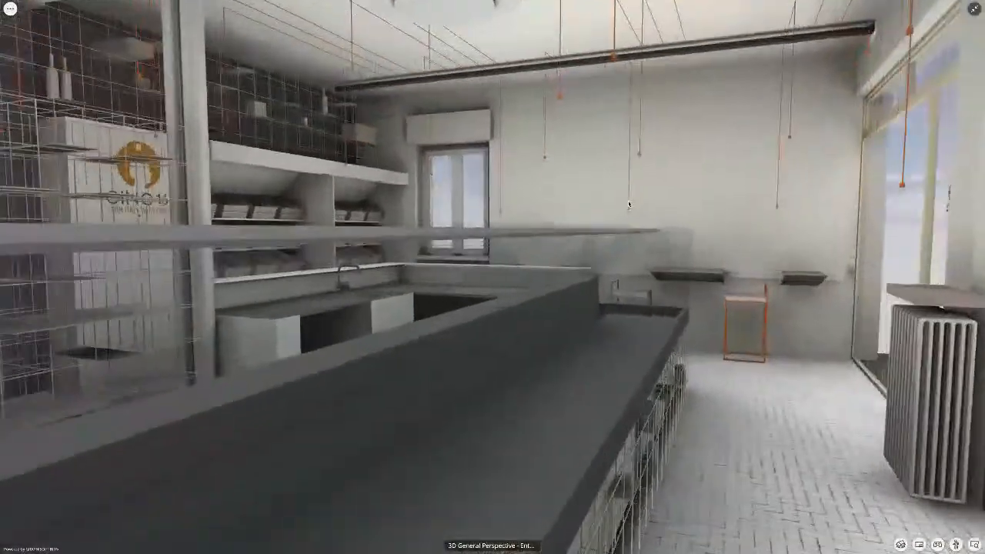
scroll(628, 203, "down", 5)
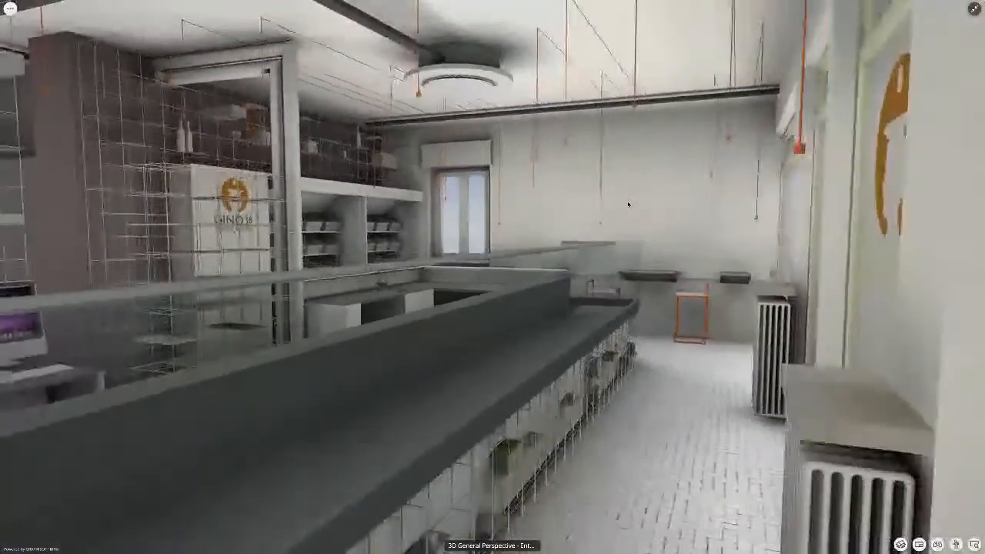
scroll(628, 204, "down", 3)
left_click_drag(628, 204, 494, 250)
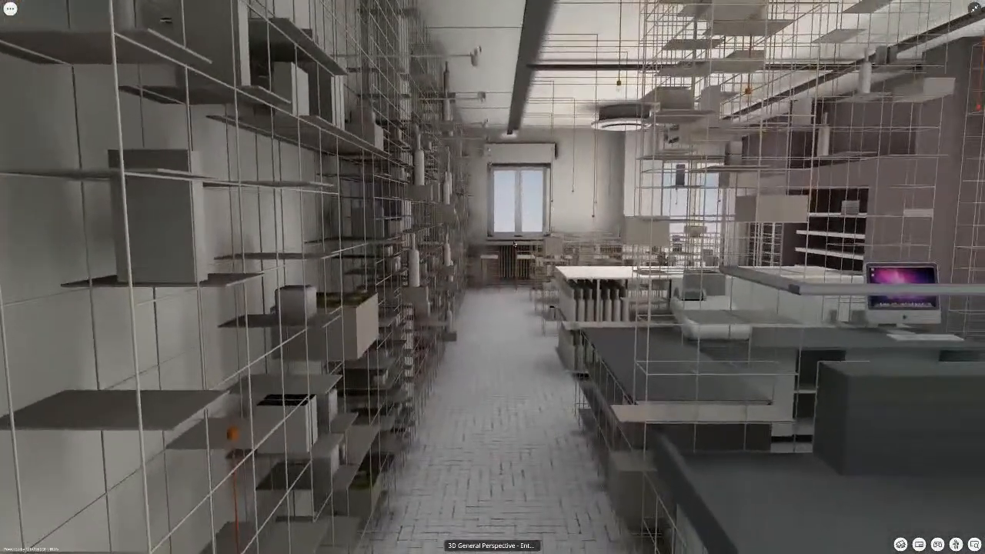
scroll(494, 251, "up", 2)
scroll(494, 251, "up", 2)
scroll(498, 223, "up", 4)
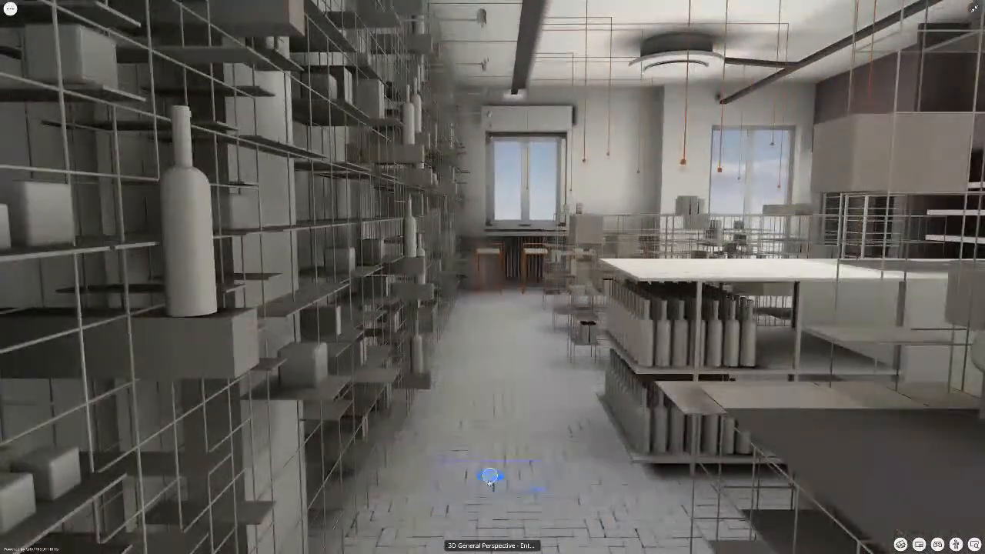
Step: Open the A.05 Ground Floor Plan - Electric layout from the aisle's floor marker, examine the counter area closely, and exit full screen
left_click(488, 478)
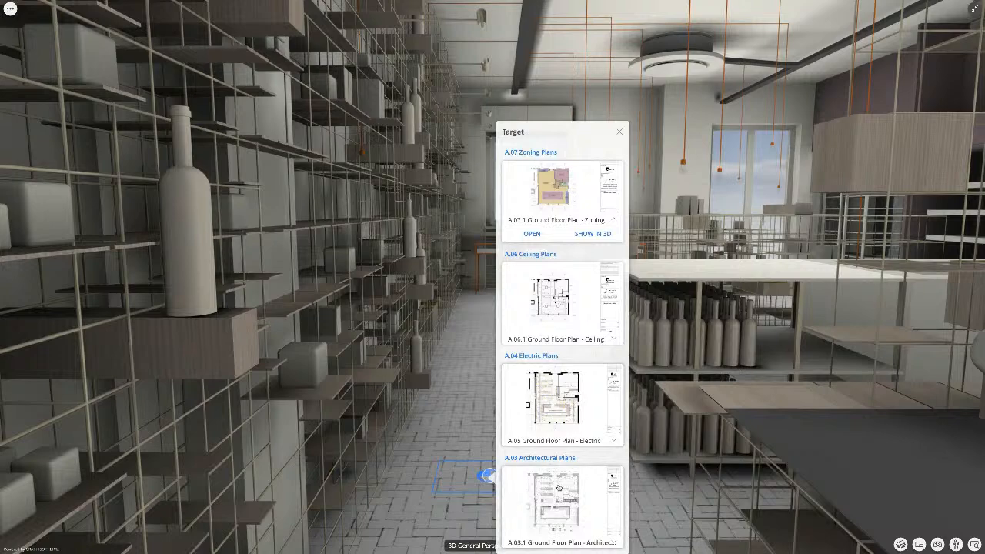
left_click(559, 488)
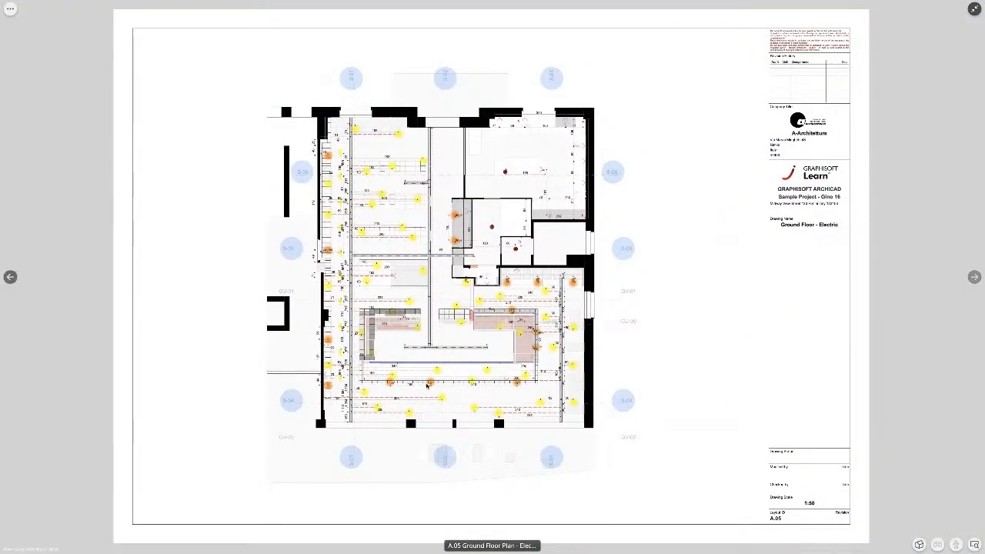
scroll(457, 334, "up", 5)
scroll(457, 334, "up", 5)
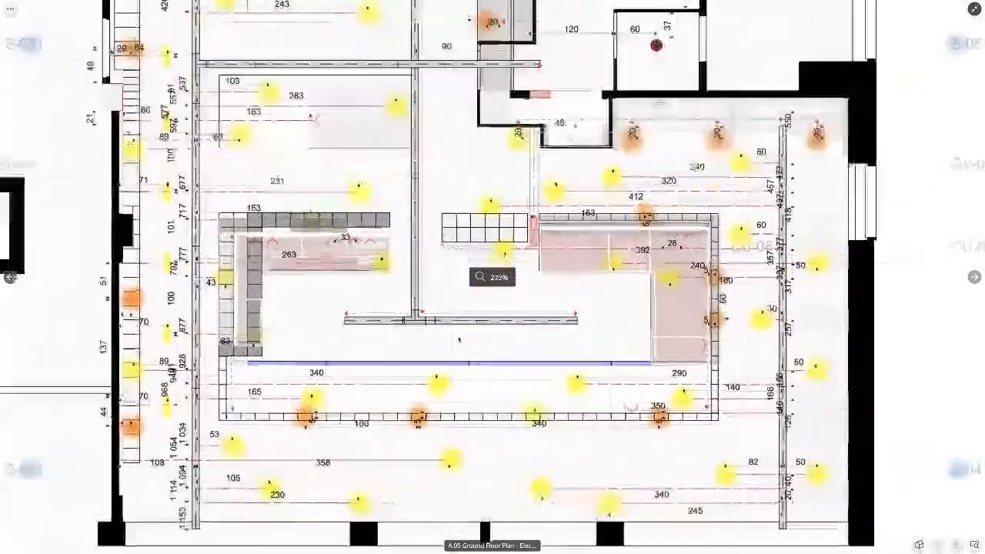
scroll(758, 266, "up", 8)
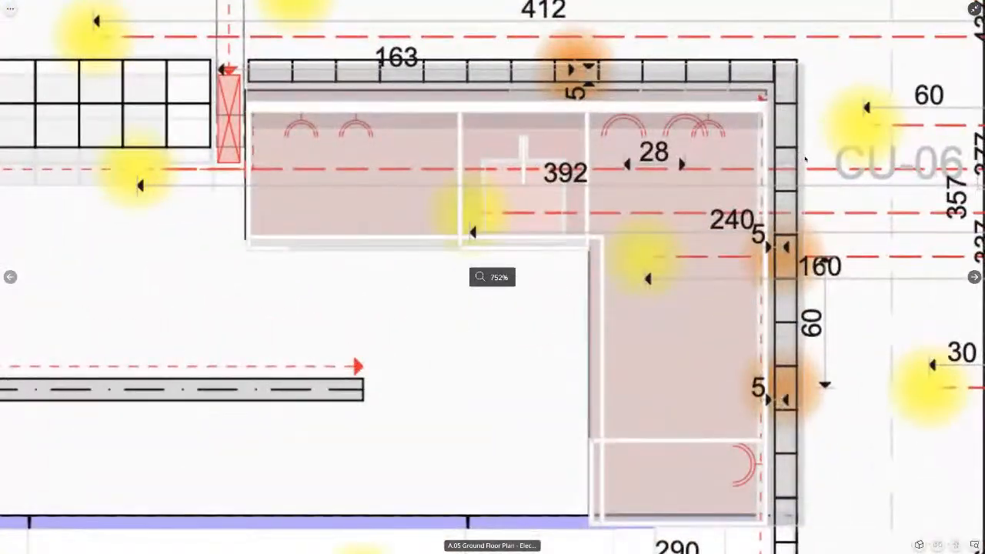
scroll(450, 324, "down", 5)
scroll(450, 324, "down", 10)
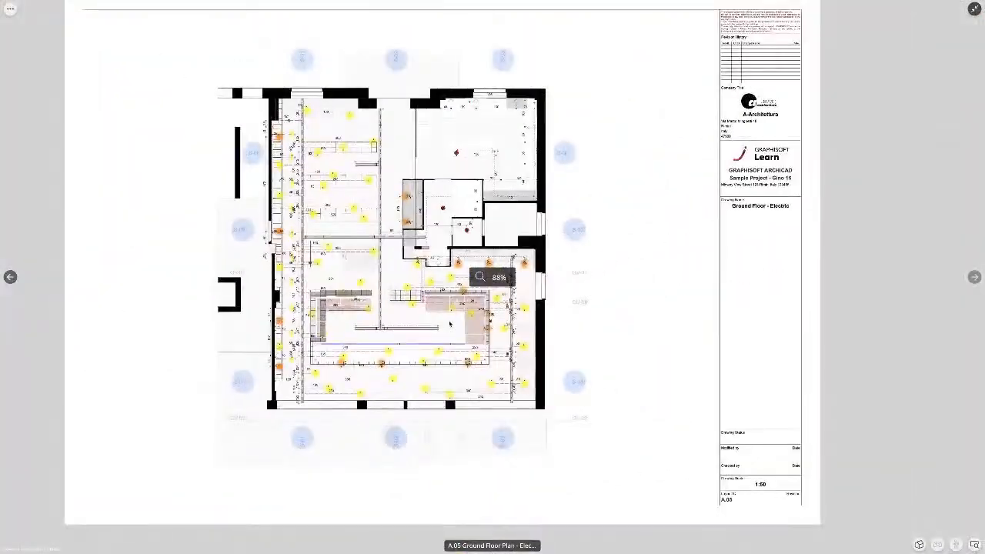
key("Escape")
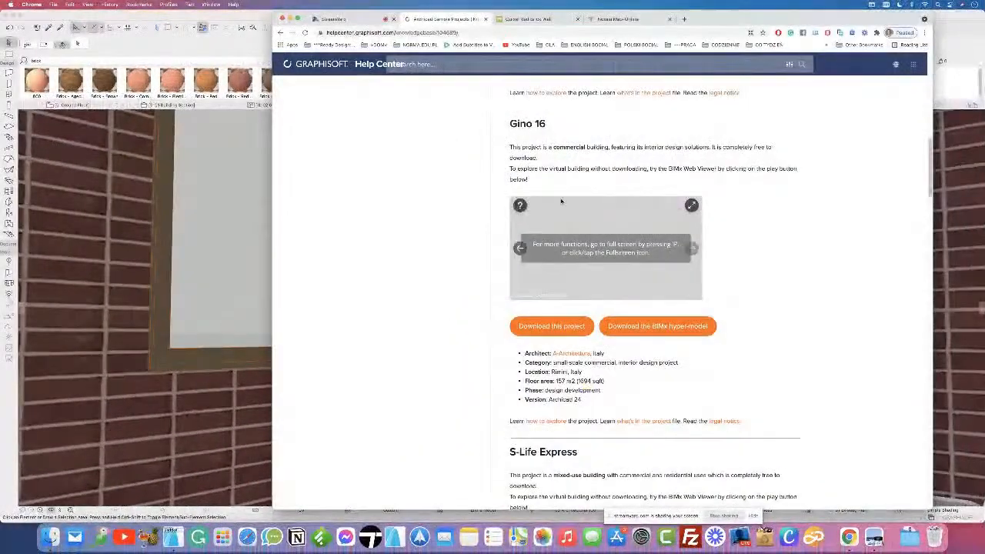
Step: Browse the Archicad Sample Projects page to review the other downloadable projects, from Gino 16 to S-Office
scroll(802, 354, "down", 15)
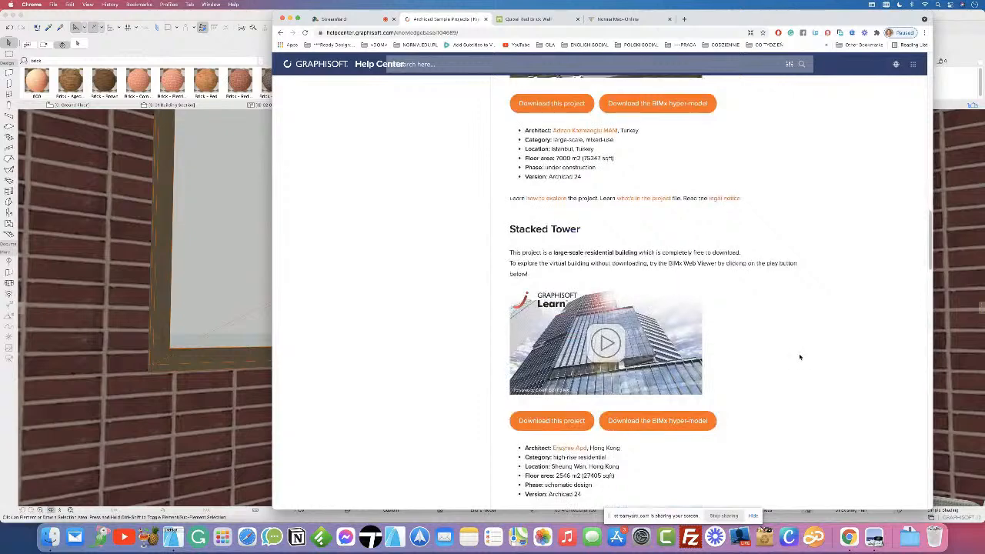
scroll(798, 356, "down", 5)
scroll(799, 356, "up", 15)
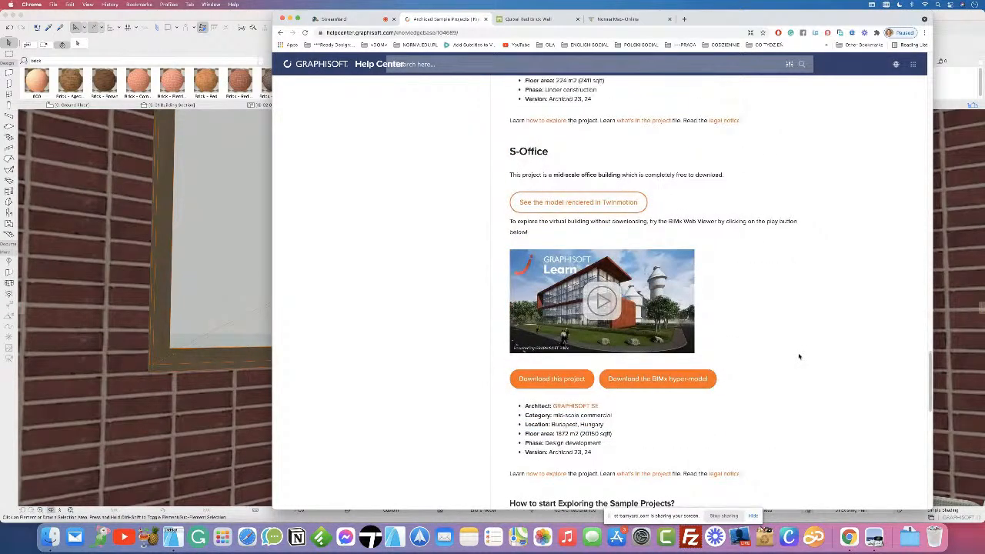
scroll(799, 356, "down", 6)
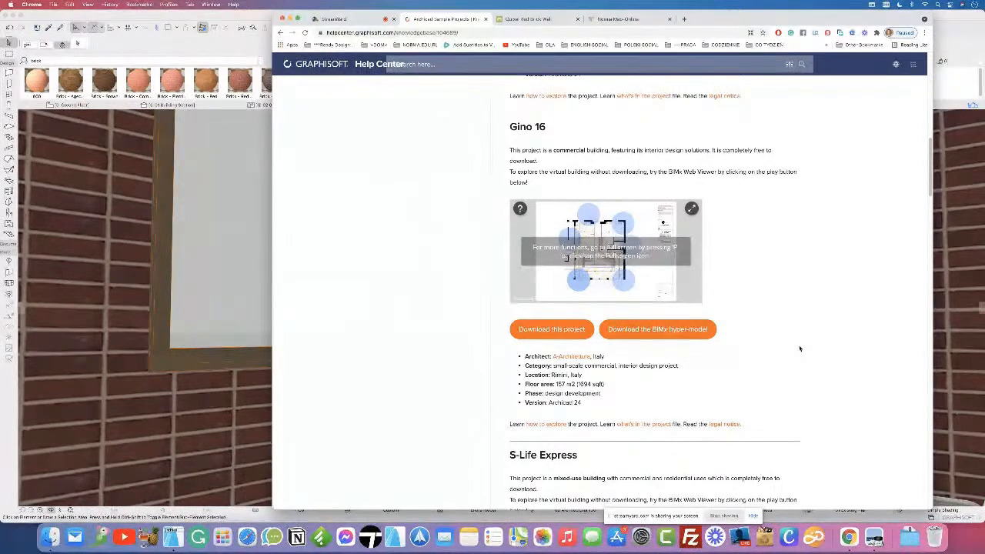
scroll(776, 265, "up", 10)
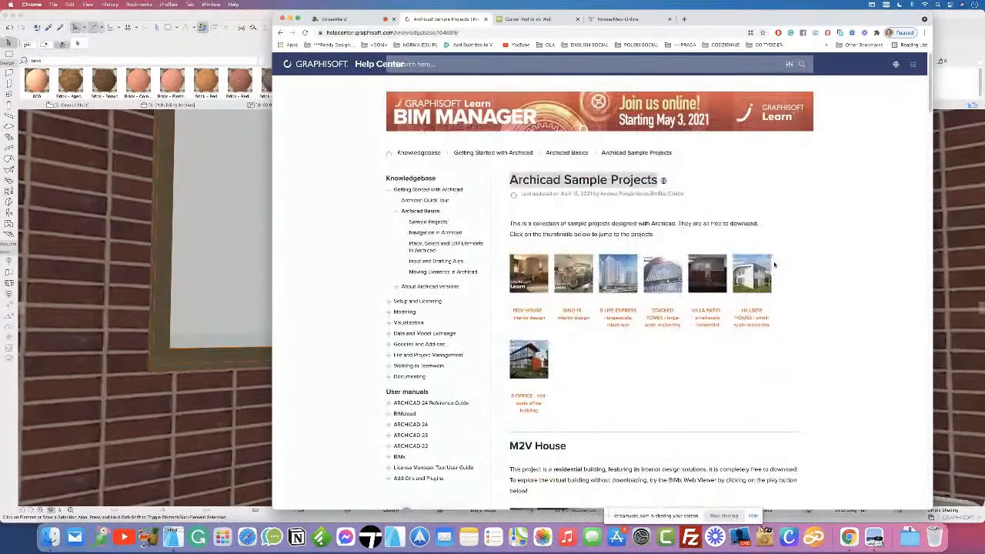
scroll(776, 341, "down", 10)
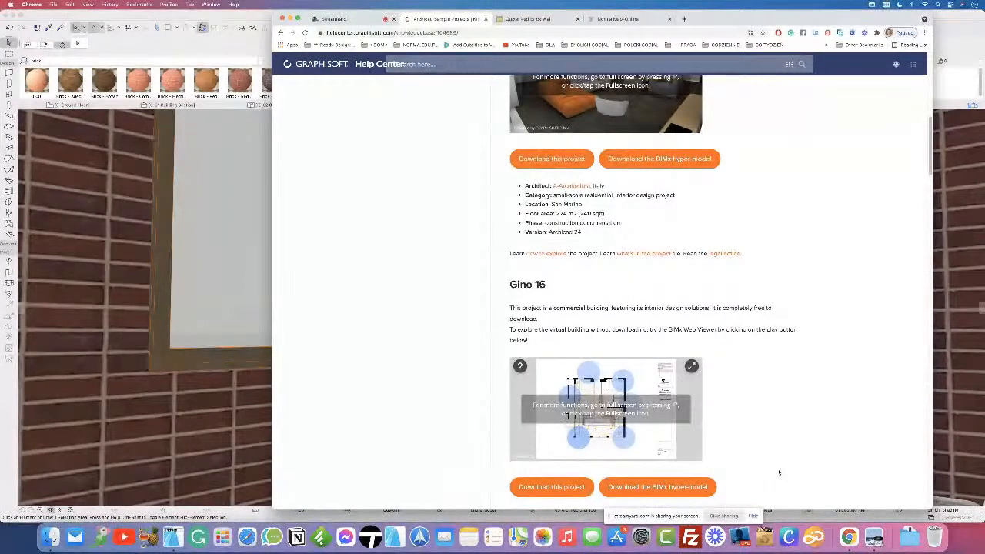
Step: Scan the rest of the sample projects page, past S-Life Express and Hillside House, down to the legal notice and relevant topics
scroll(748, 434, "down", 3)
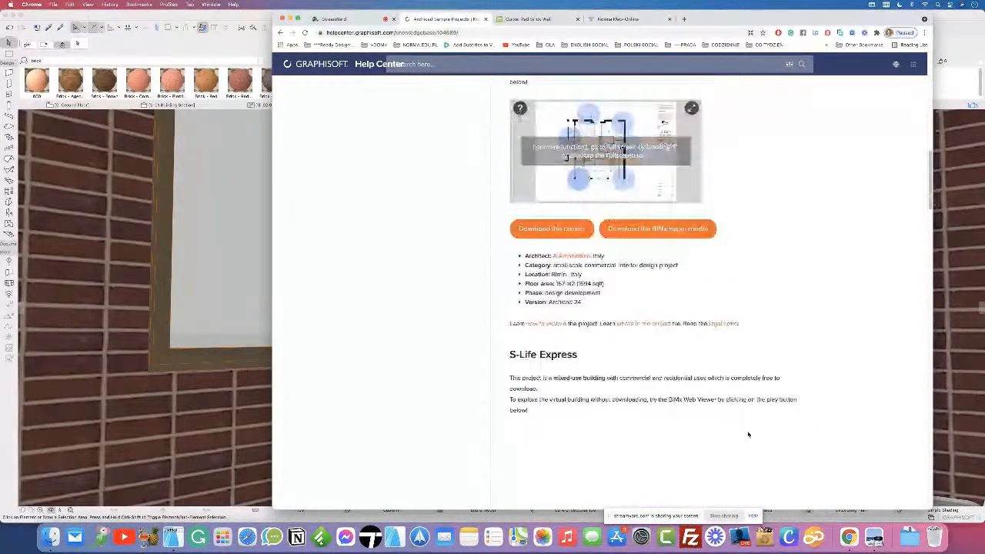
scroll(748, 435, "down", 10)
scroll(749, 435, "up", 4)
scroll(748, 434, "down", 12)
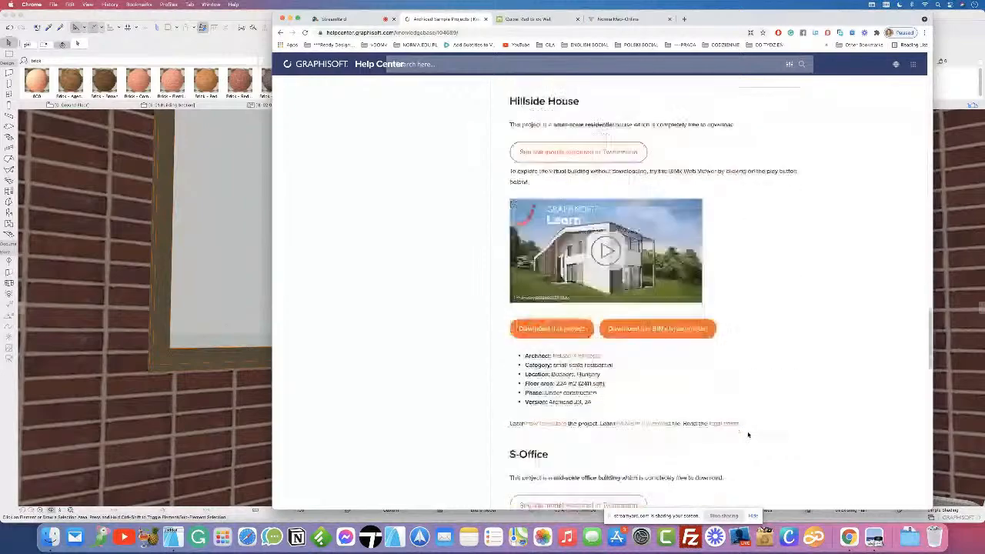
scroll(748, 435, "down", 5)
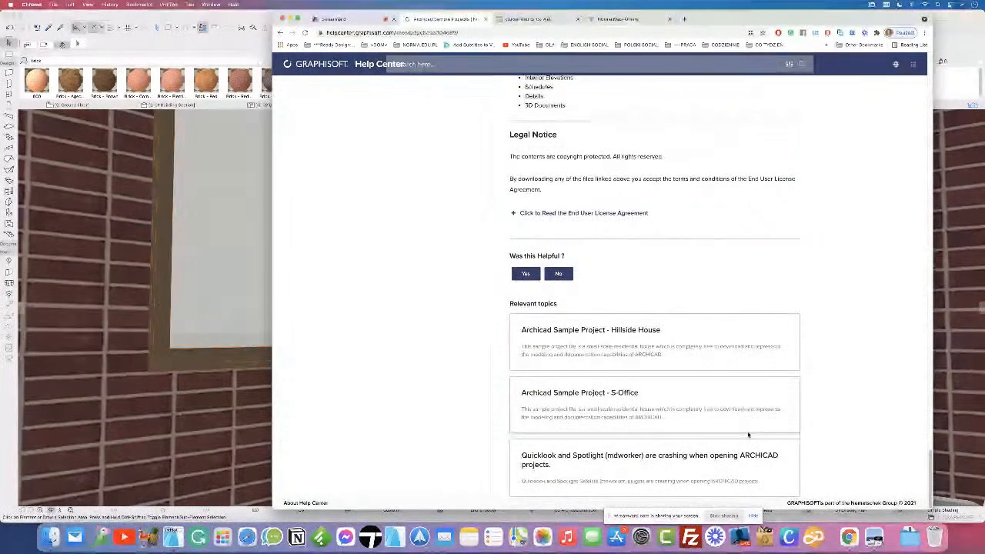
Step: Switch to Archicad, open the ground floor plan, and remove the marquee around the small room with the chair
left_click(118, 205)
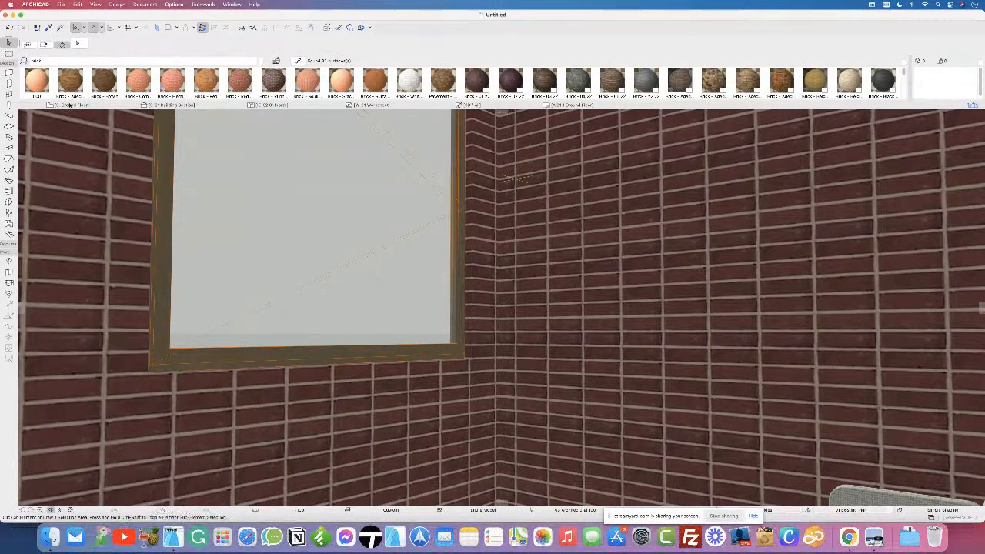
key("F2")
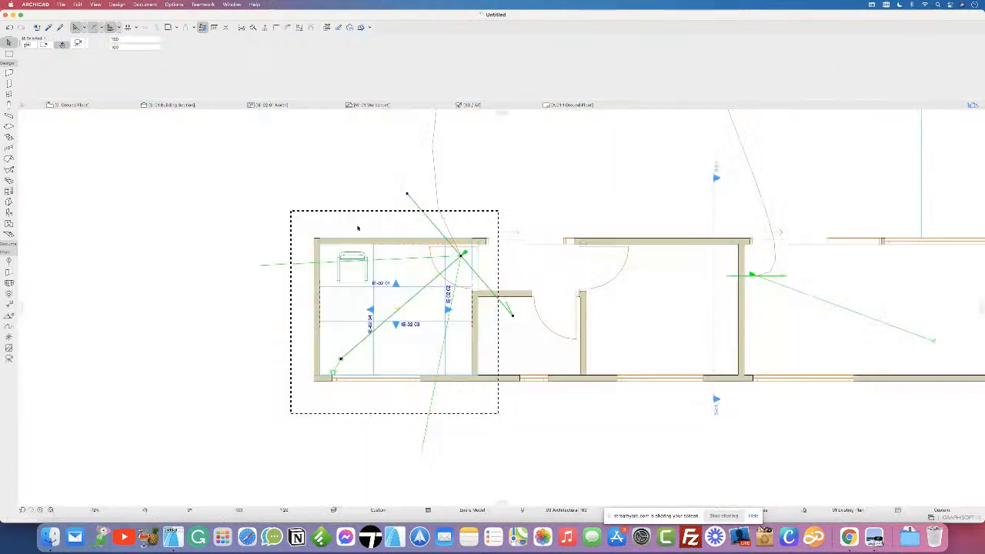
left_click(9, 54)
left_click(290, 185)
key("Escape")
scroll(428, 281, "down", 7)
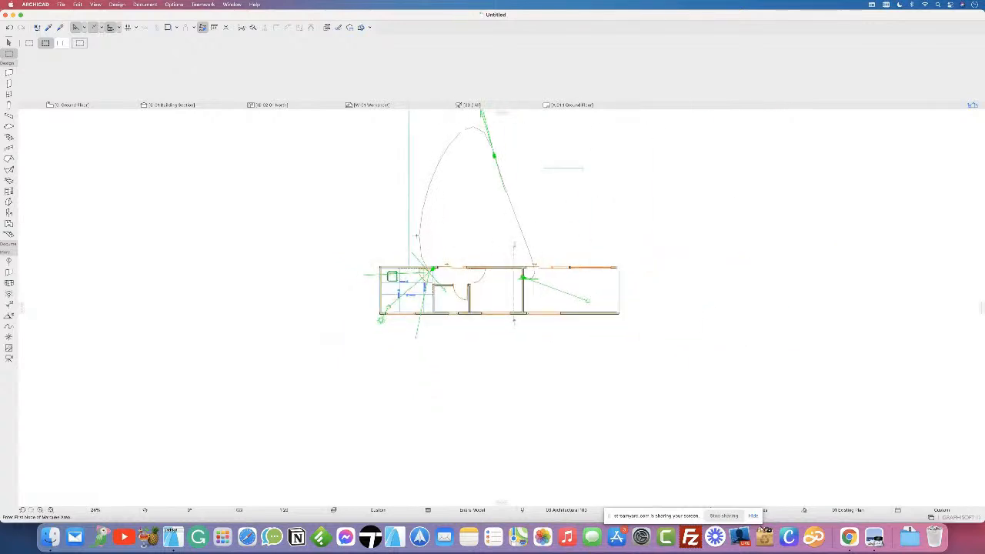
middle_click_drag(443, 204, 371, 335)
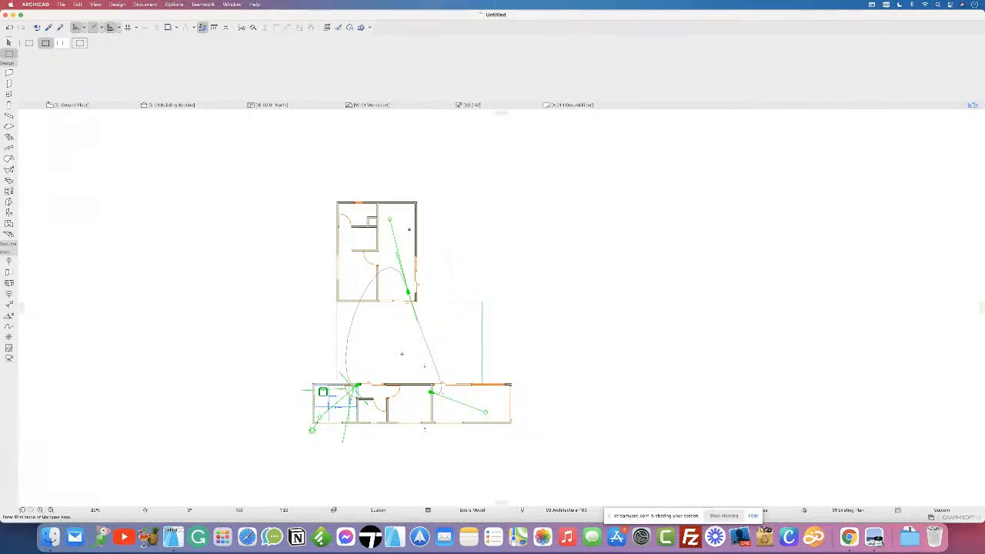
left_click_drag(612, 515, 713, 489)
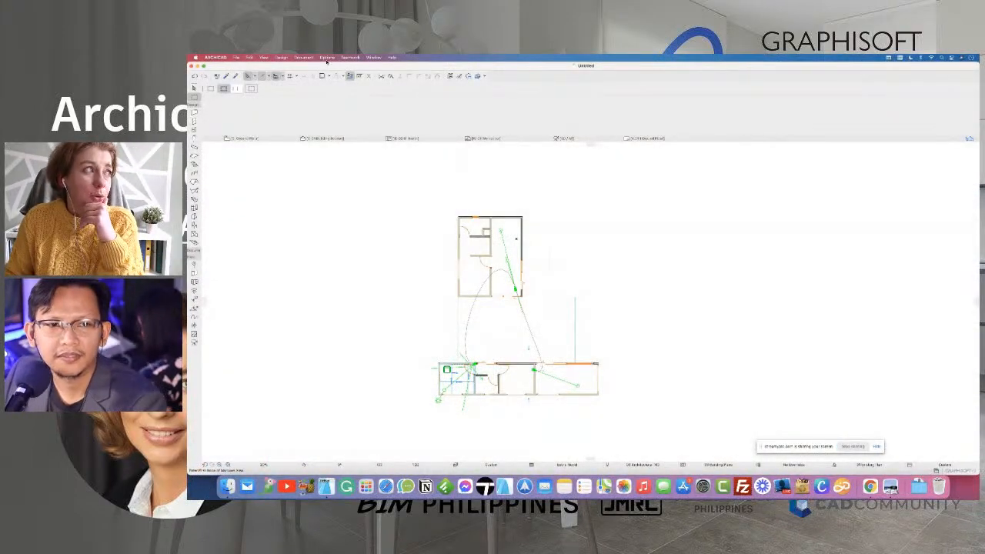
left_click(327, 58)
mouse_move(343, 89)
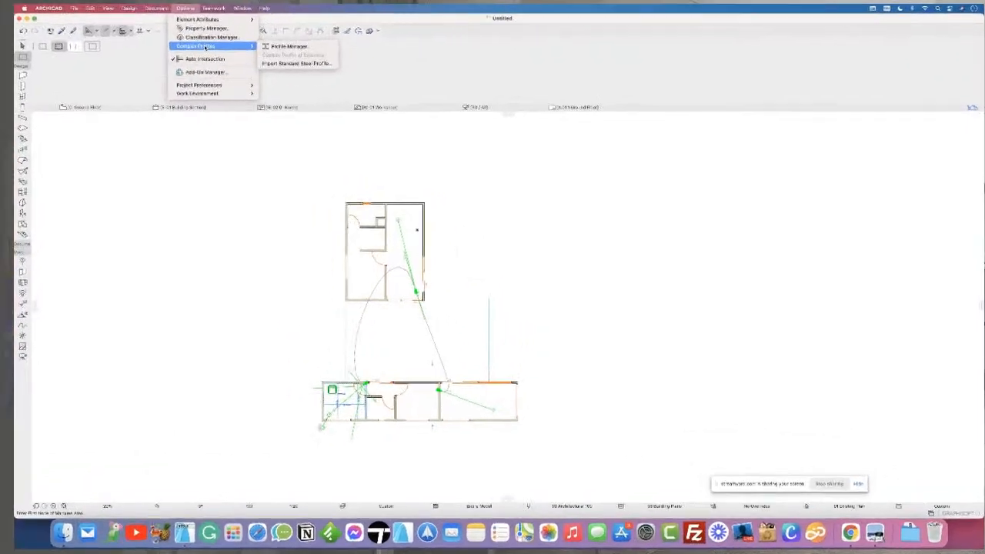
left_click(139, 260)
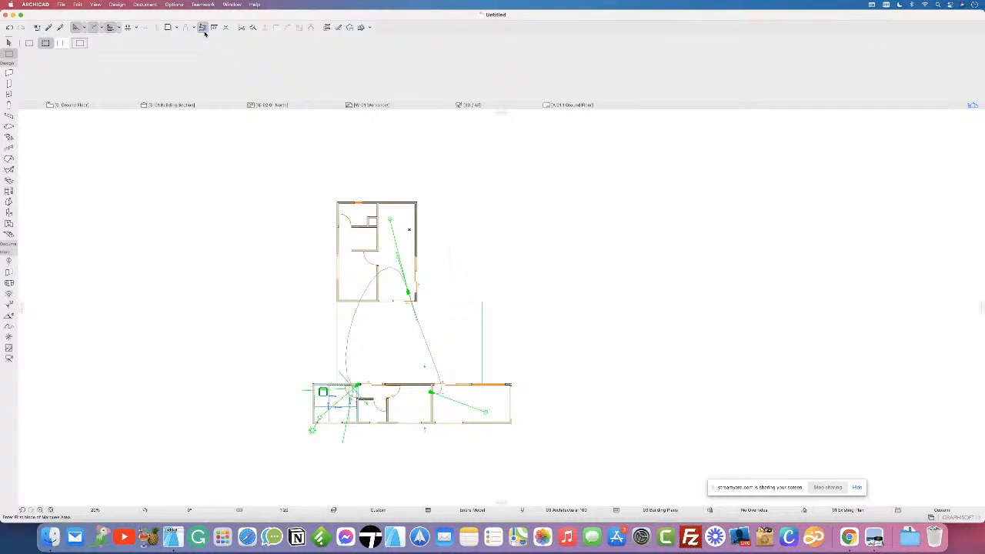
left_click(175, 5)
mouse_move(198, 45)
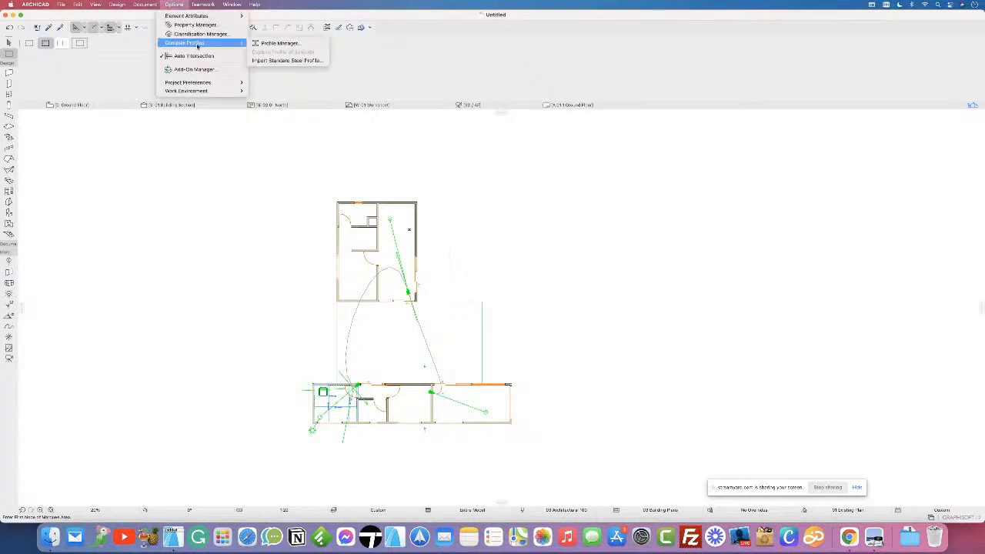
mouse_move(230, 83)
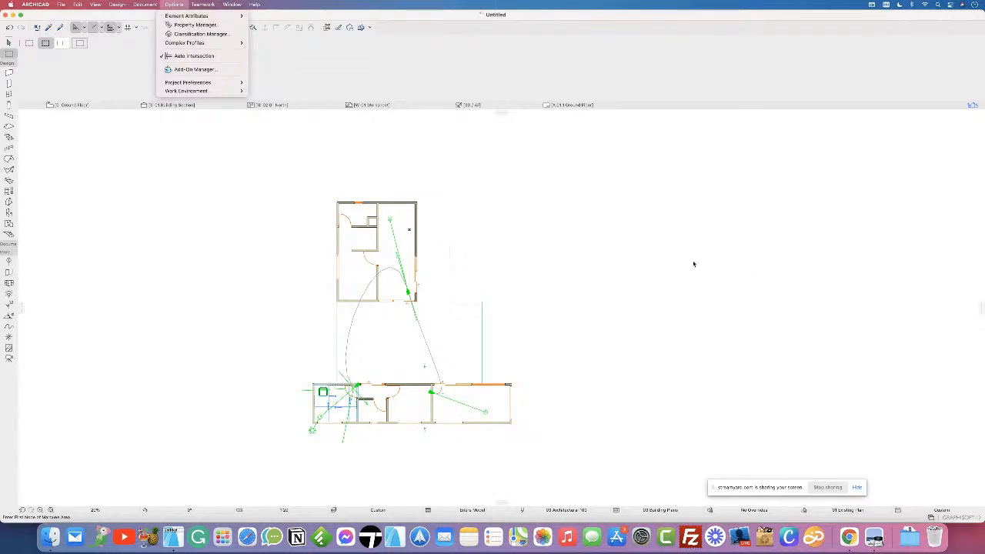
left_click(722, 268)
Step: Render the model's current perspective with the PhotoRender Projection command, then return to the 3D view
left_click(176, 7)
mouse_move(187, 129)
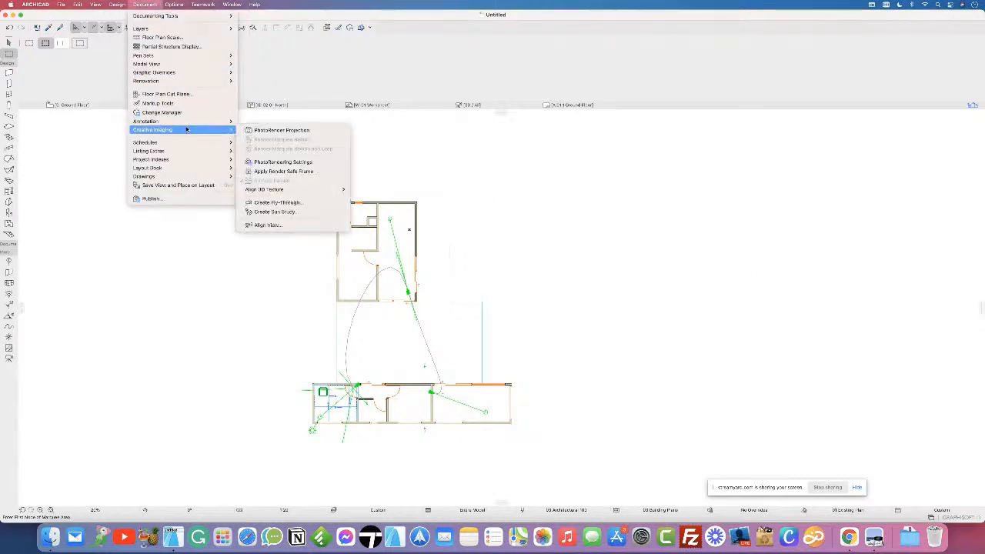
left_click(285, 132)
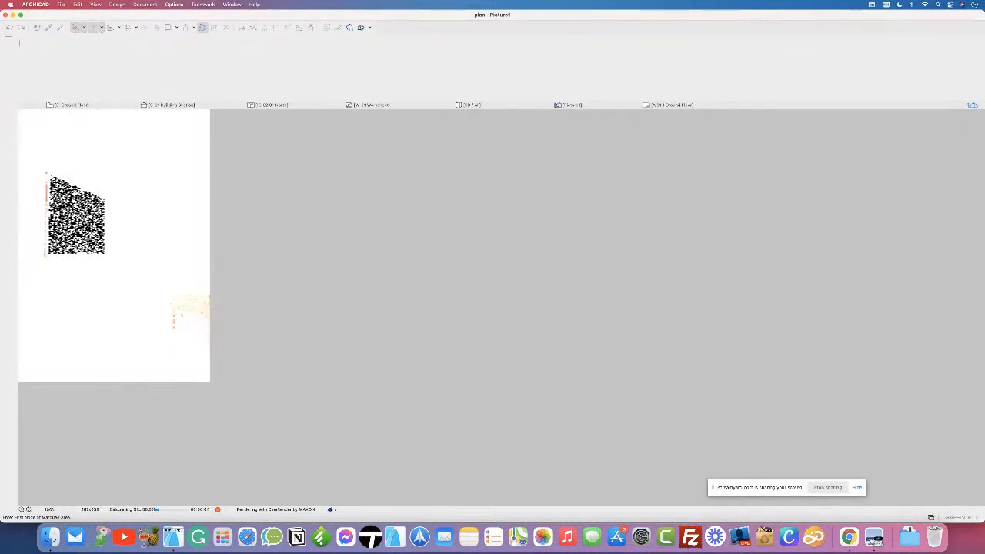
left_click(145, 5)
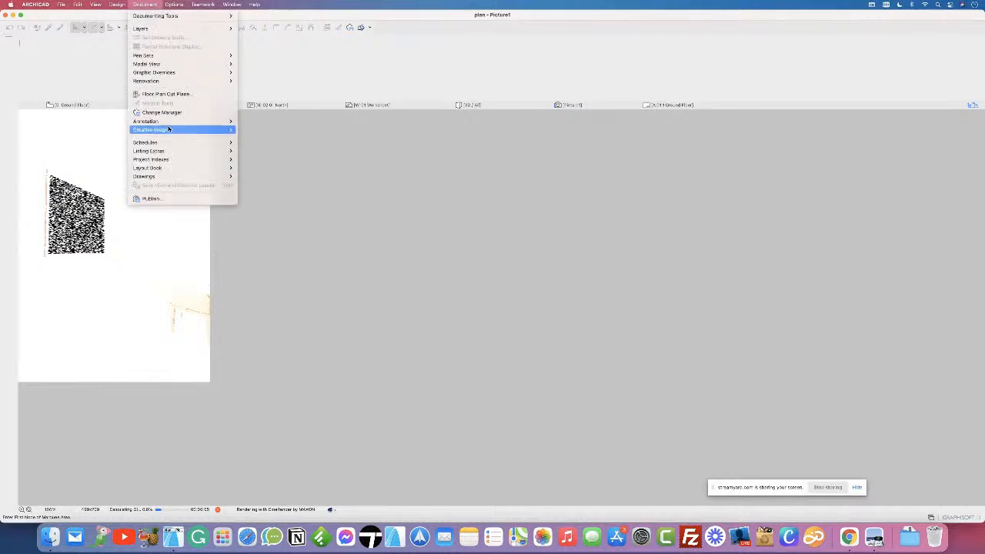
left_click(337, 119)
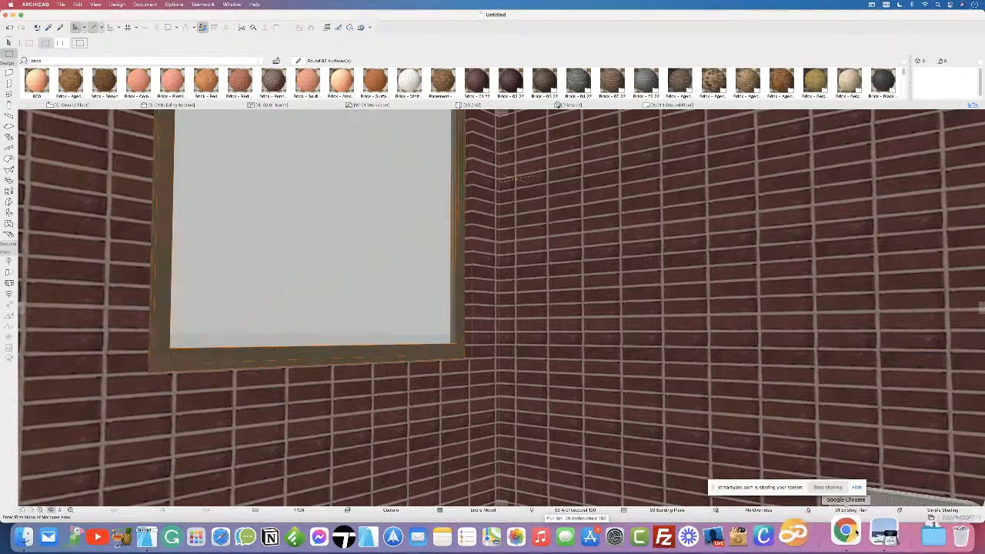
Step: Switch to Chrome, search Google for "twinmotion", and open the Twinmotion page on the Unreal Engine site
left_click(848, 533)
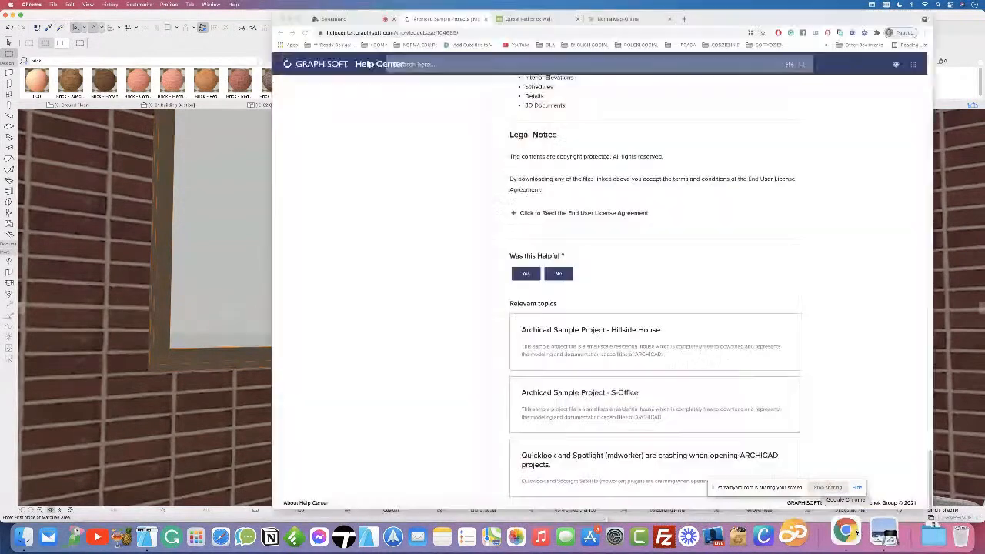
left_click(608, 19)
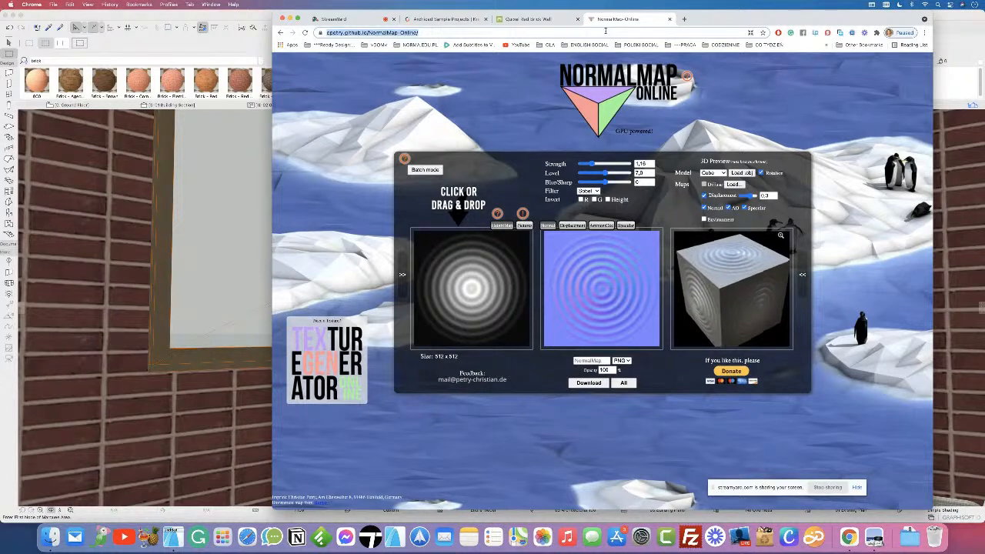
type("twinmotion&ie=utf-8&oe=utf-8&aq=t")
key("Return")
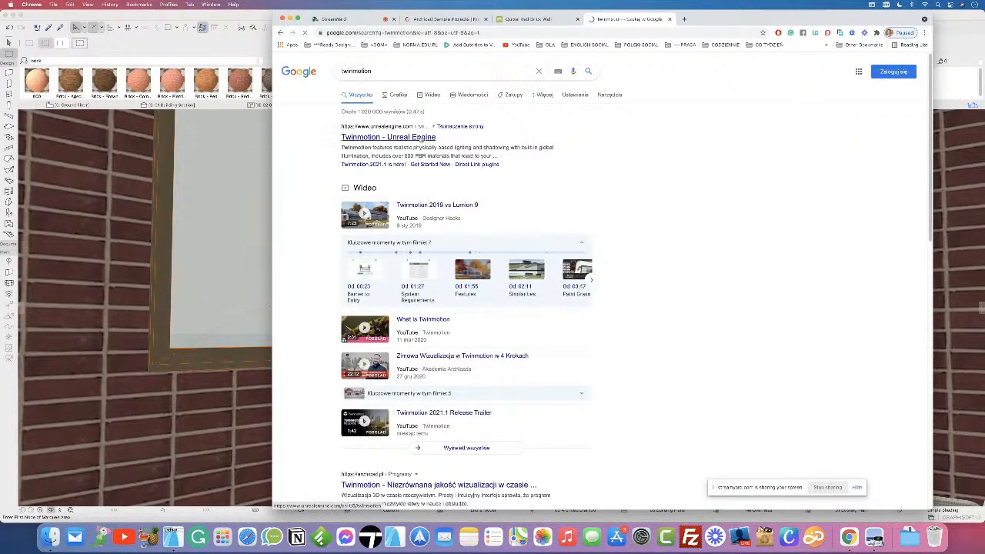
left_click(422, 138)
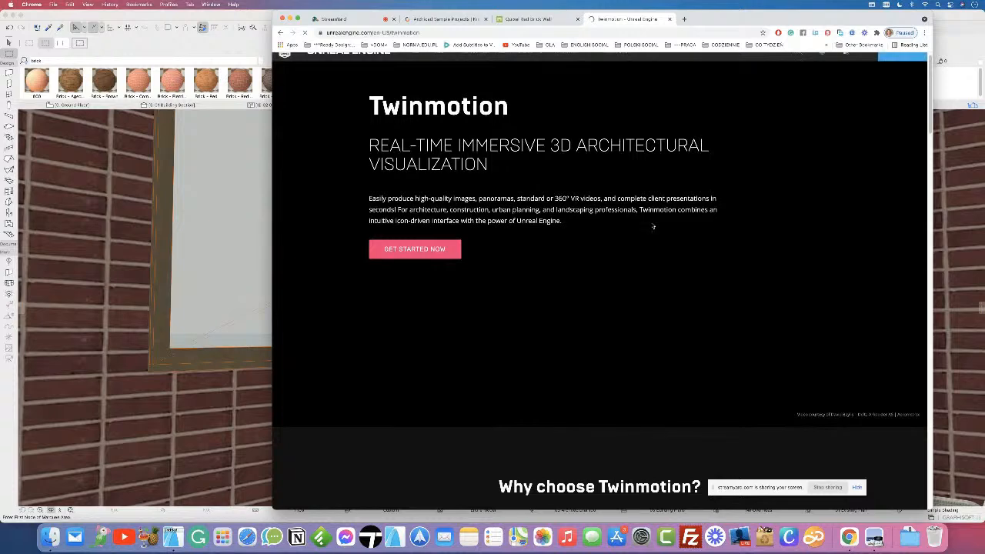
Step: Browse the Twinmotion page's case studies, plugins and support sections, and open the licensing page from Get started today
scroll(652, 227, "down", 10)
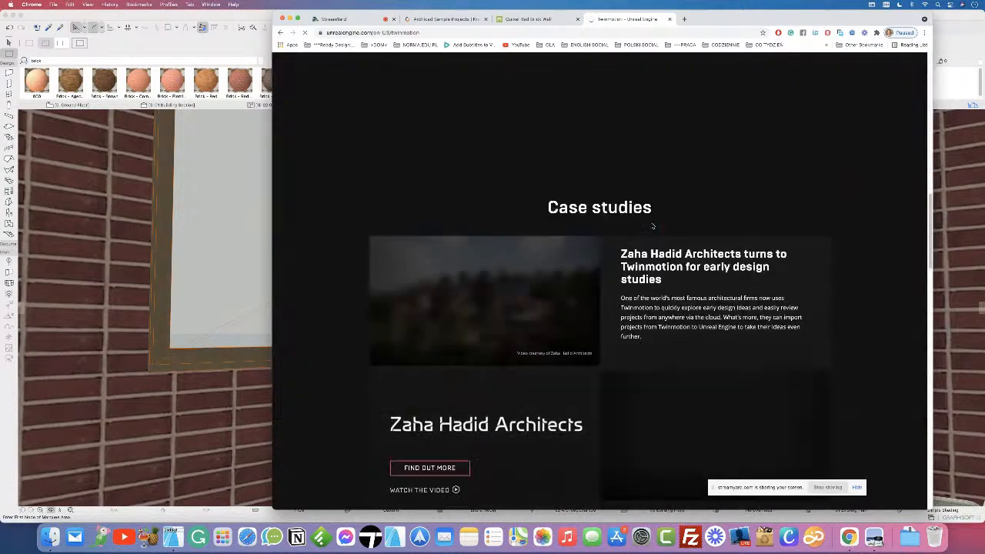
scroll(652, 227, "down", 10)
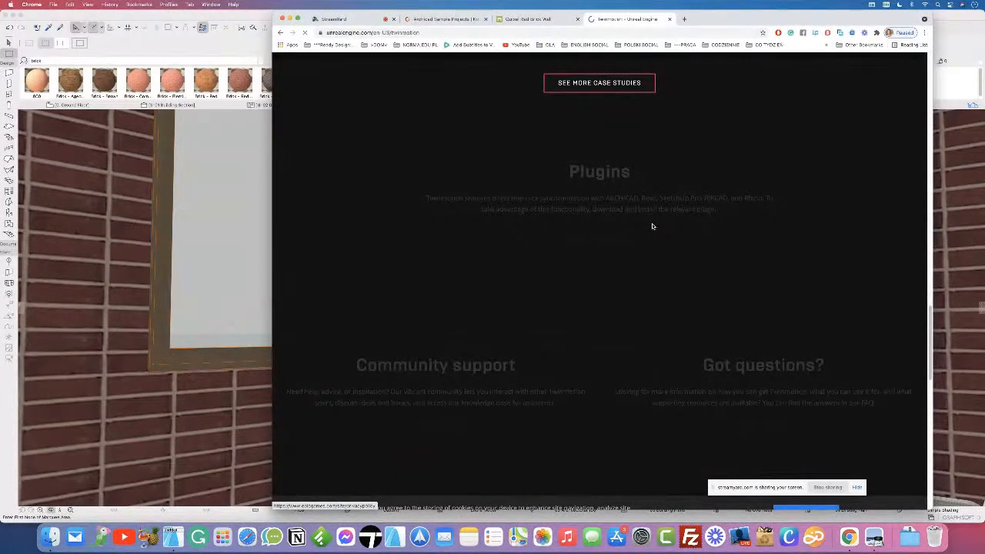
scroll(651, 223, "down", 5)
scroll(619, 301, "up", 5)
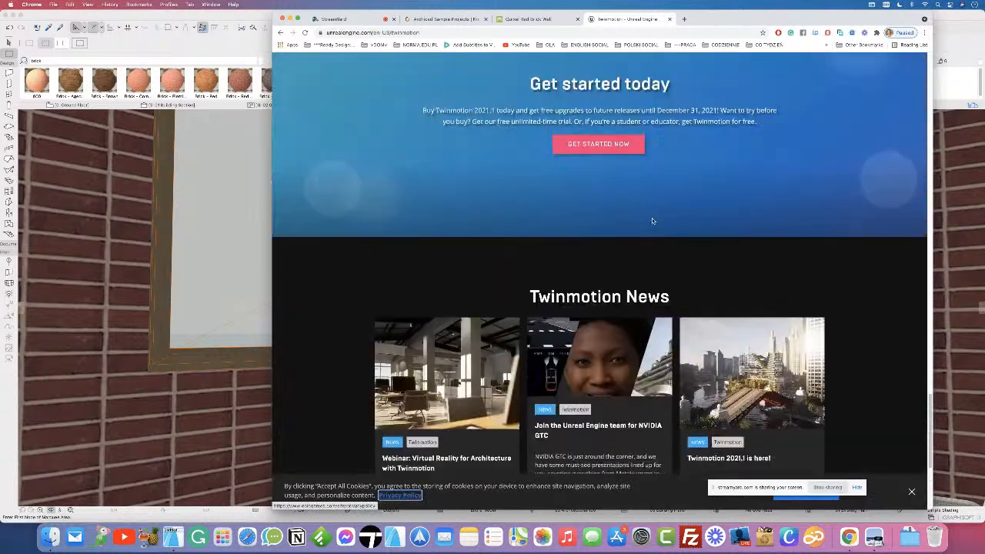
scroll(593, 154, "up", 3)
scroll(616, 277, "down", 3)
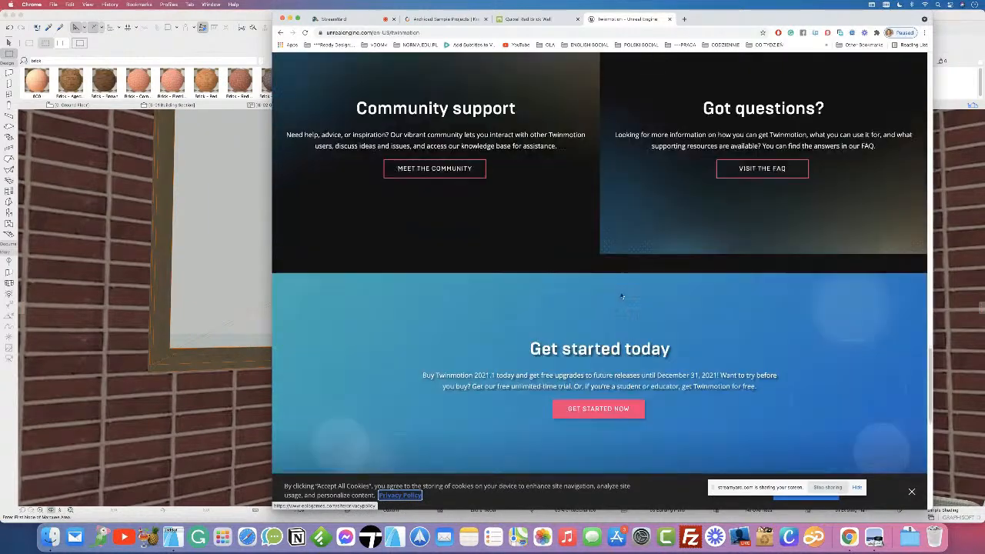
left_click(598, 241)
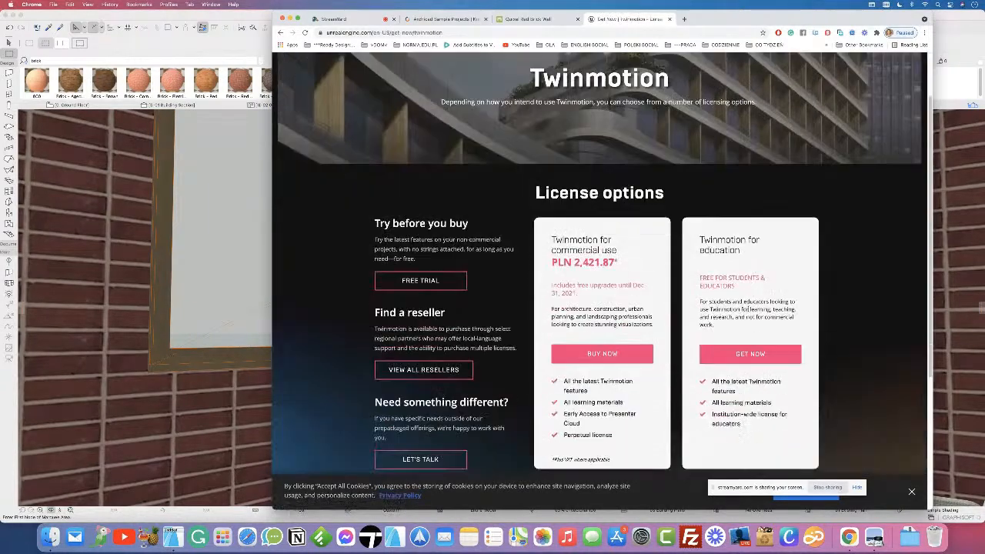
Step: Compare the Twinmotion license options, highlight the free education license heading, and go back to the Twinmotion product page
scroll(746, 308, "down", 1)
left_click_drag(702, 177, 767, 266)
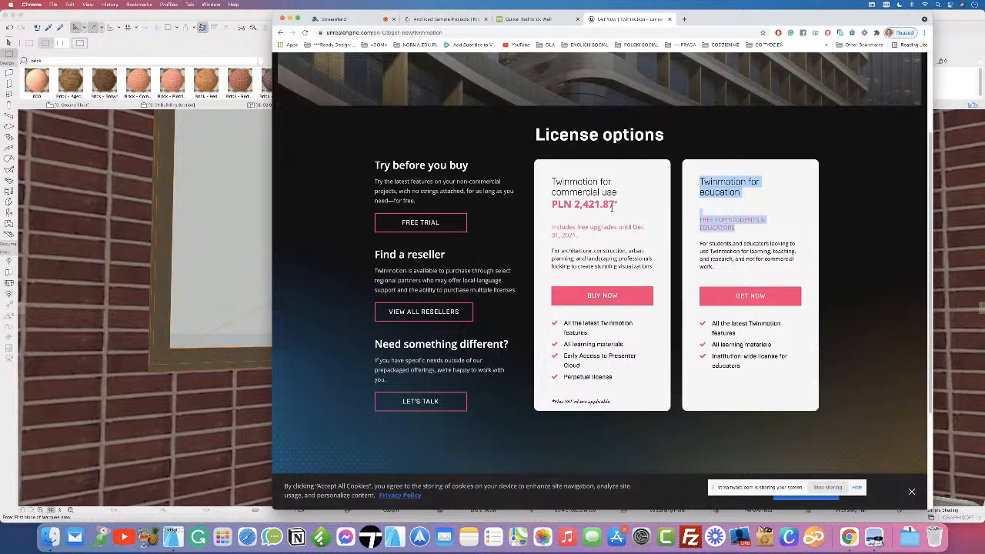
scroll(791, 253, "up", 1)
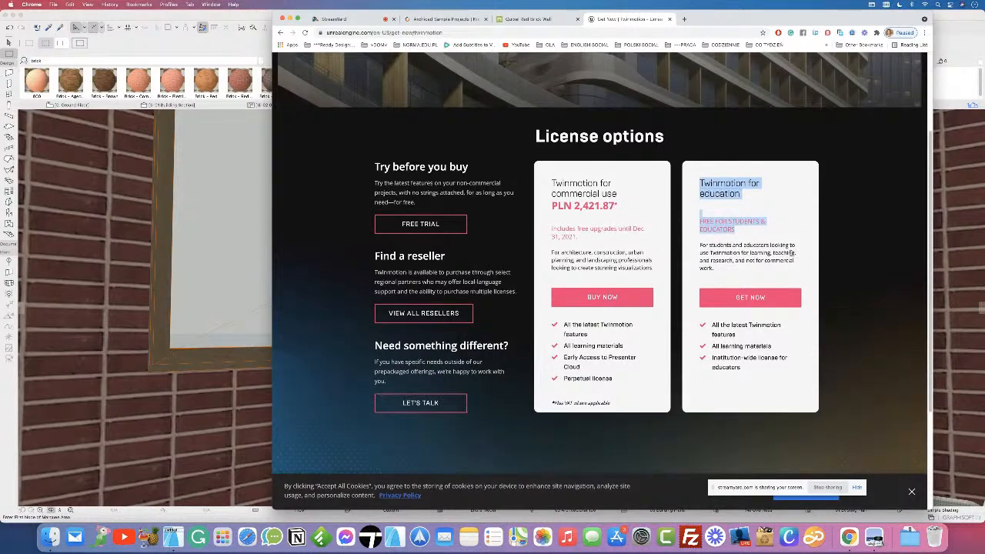
scroll(778, 327, "up", 3)
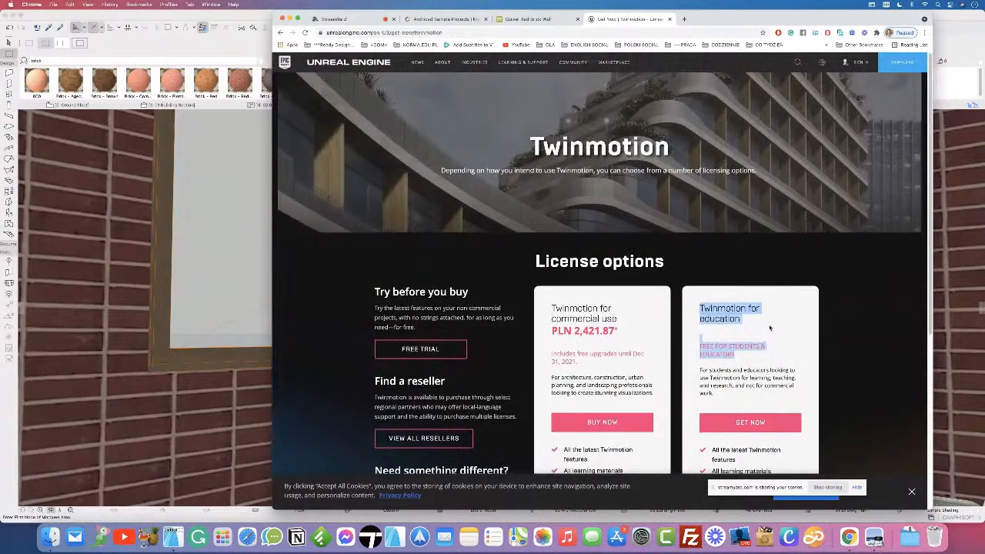
scroll(768, 327, "down", 5)
scroll(768, 327, "up", 5)
left_click(282, 33)
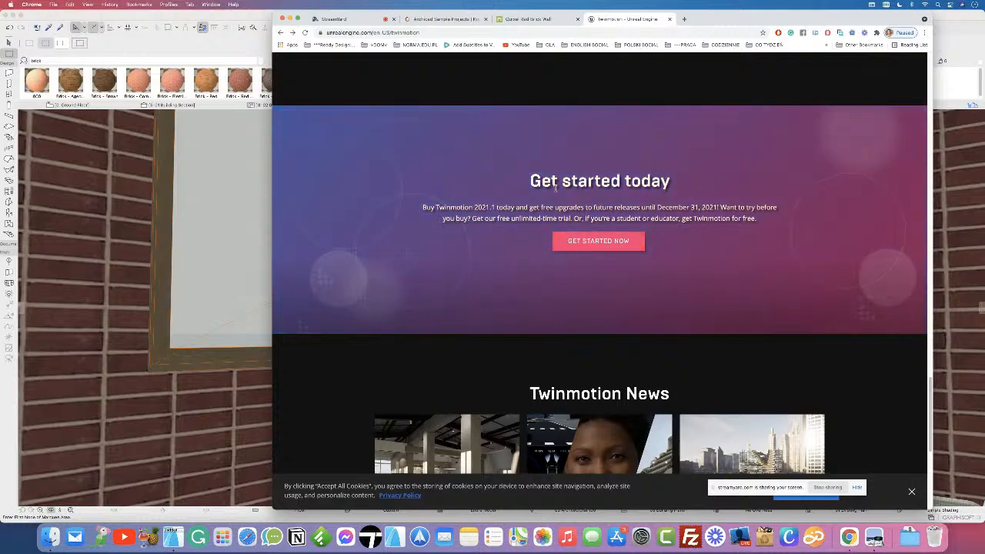
scroll(556, 188, "down", 5)
Step: Switch back to Archicad's 3D view of the brick-walled room with the window
left_click(207, 159)
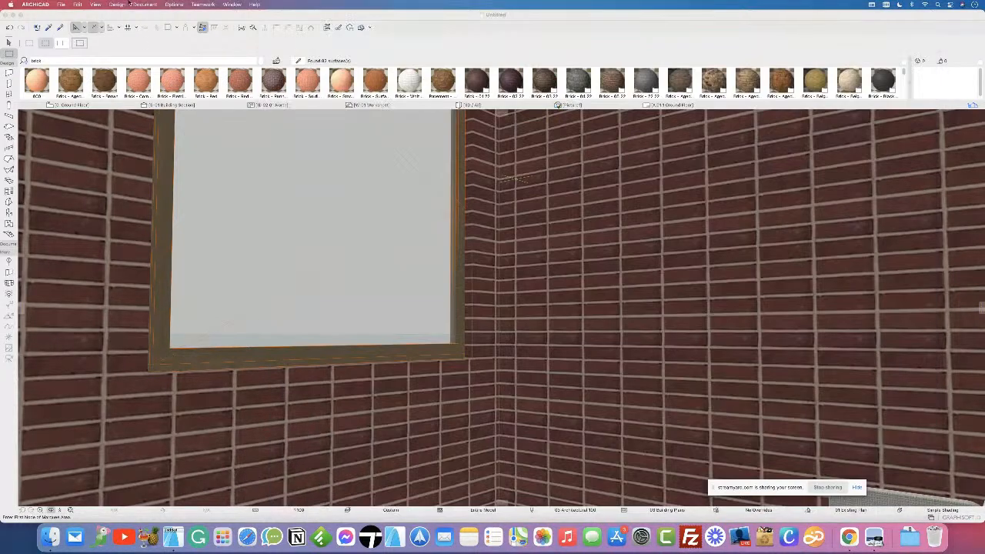
left_click(61, 5)
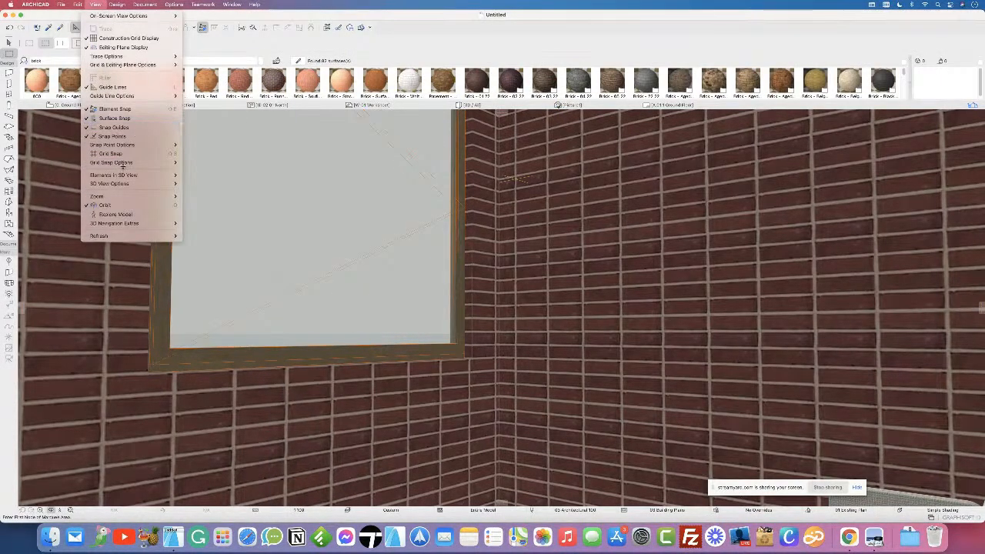
left_click(314, 62)
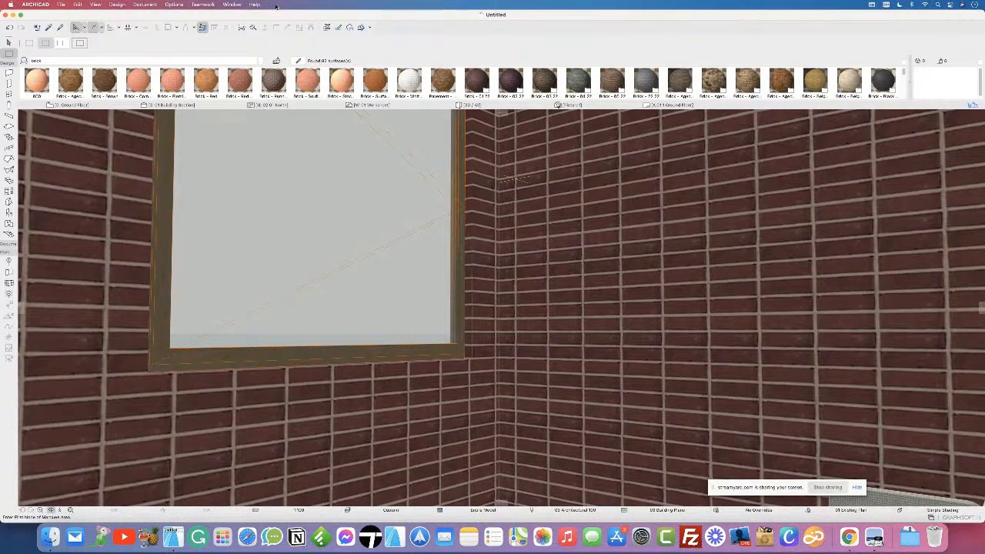
key("q")
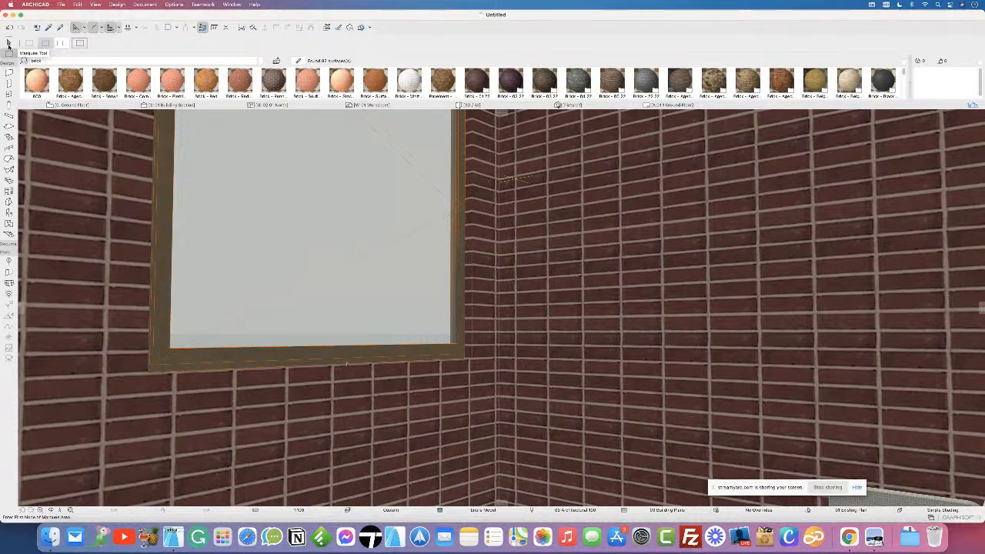
left_click(163, 268)
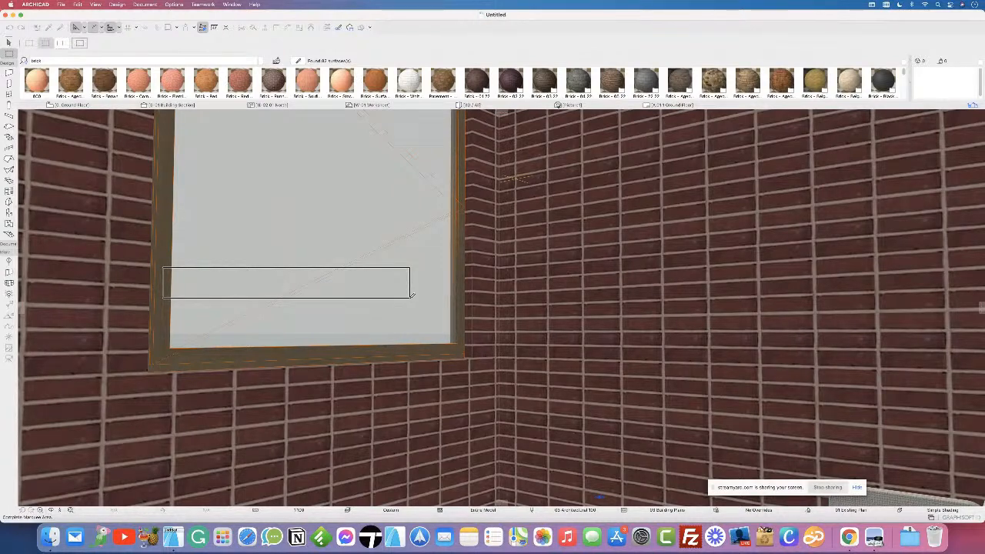
key("Escape")
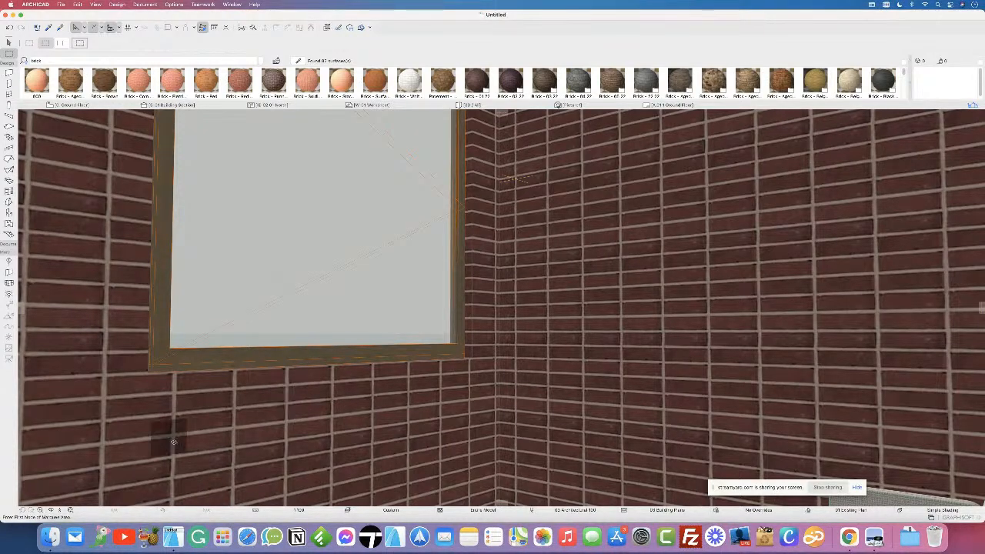
Step: Switch to Chrome, search Google for "maxwell" in a new tab, and look through the results for the renderer
left_click(849, 537)
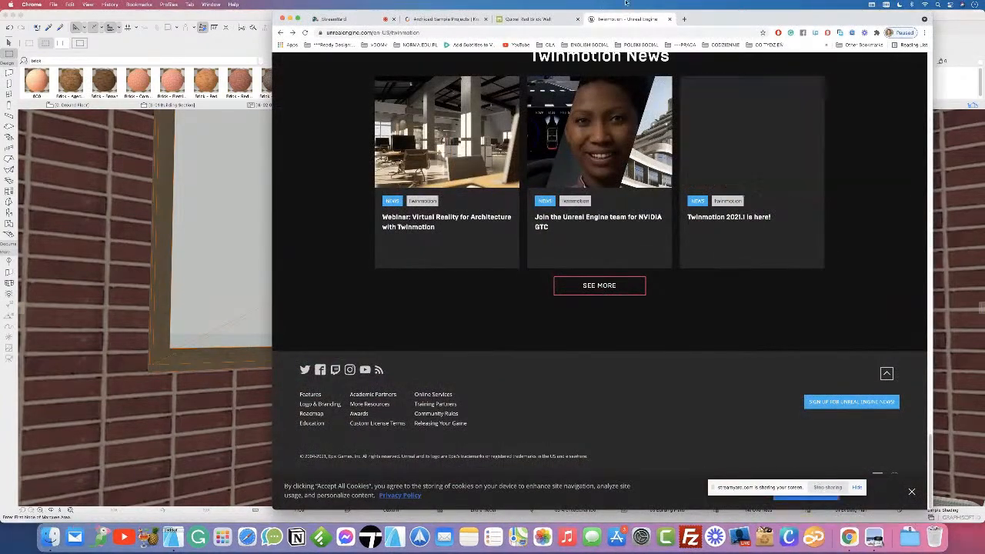
left_click(685, 20)
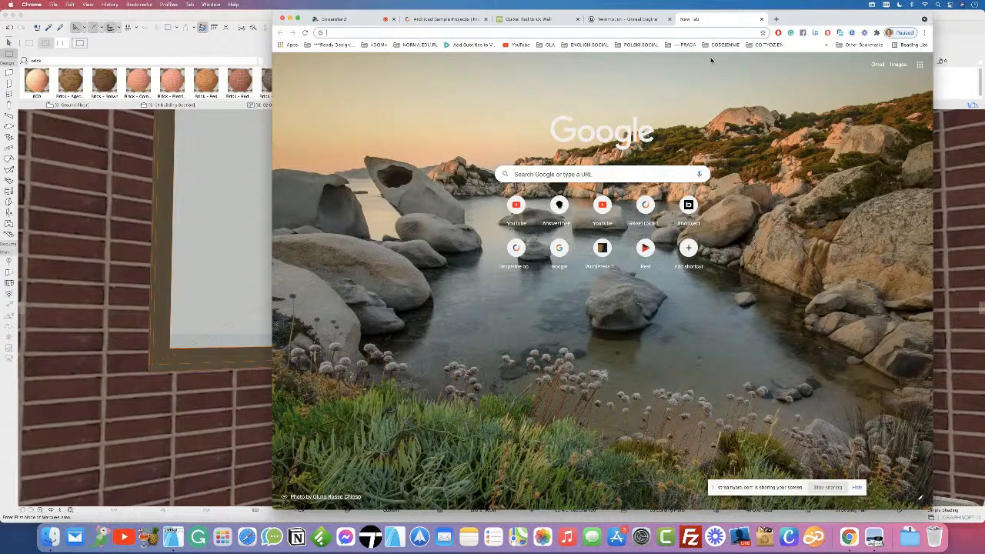
type("maxwel")
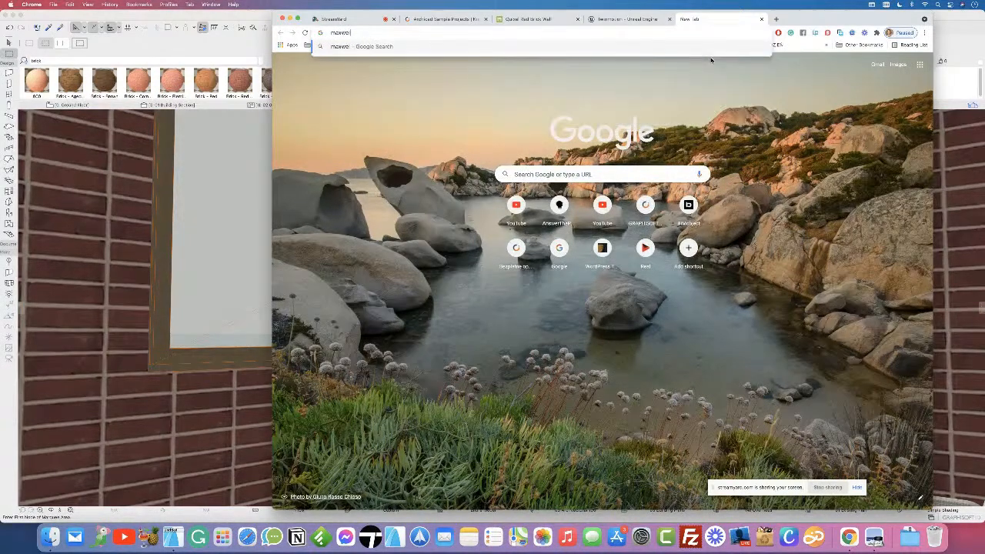
key("Return")
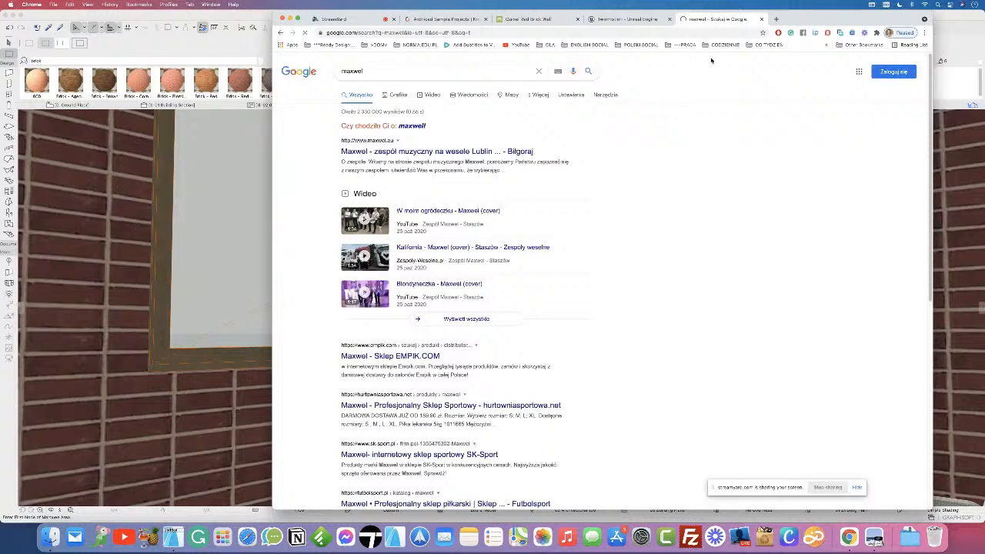
left_click(412, 127)
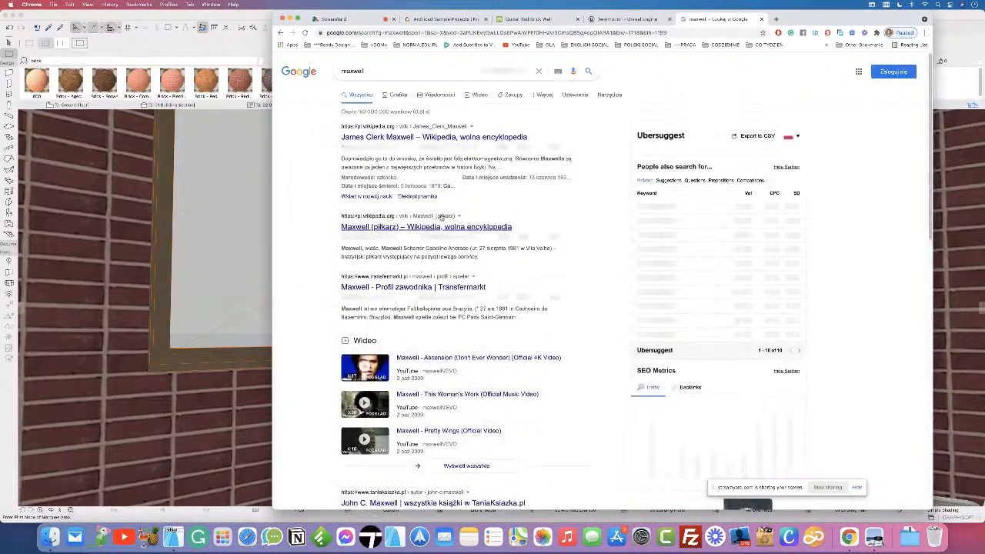
scroll(458, 231, "down", 3)
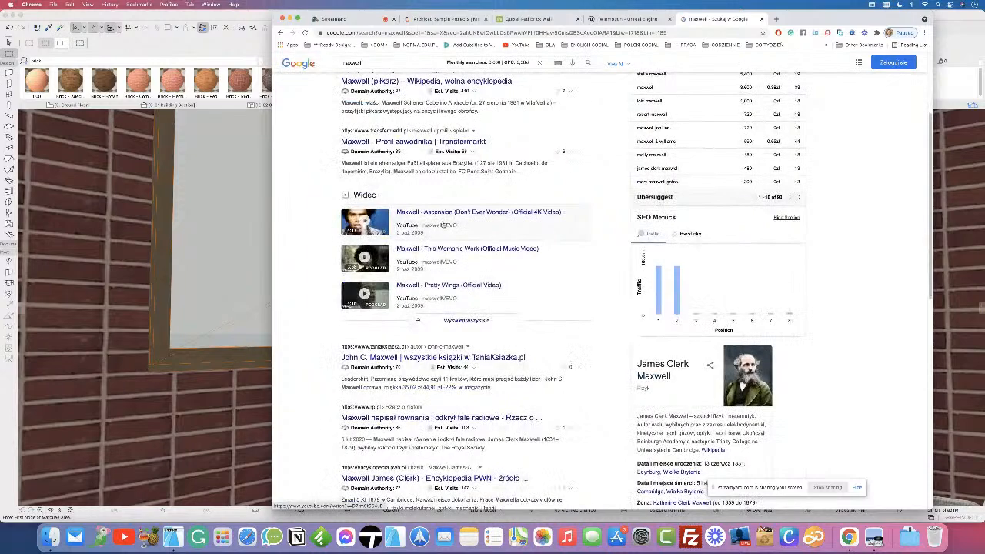
scroll(442, 224, "down", 3)
scroll(442, 224, "down", 5)
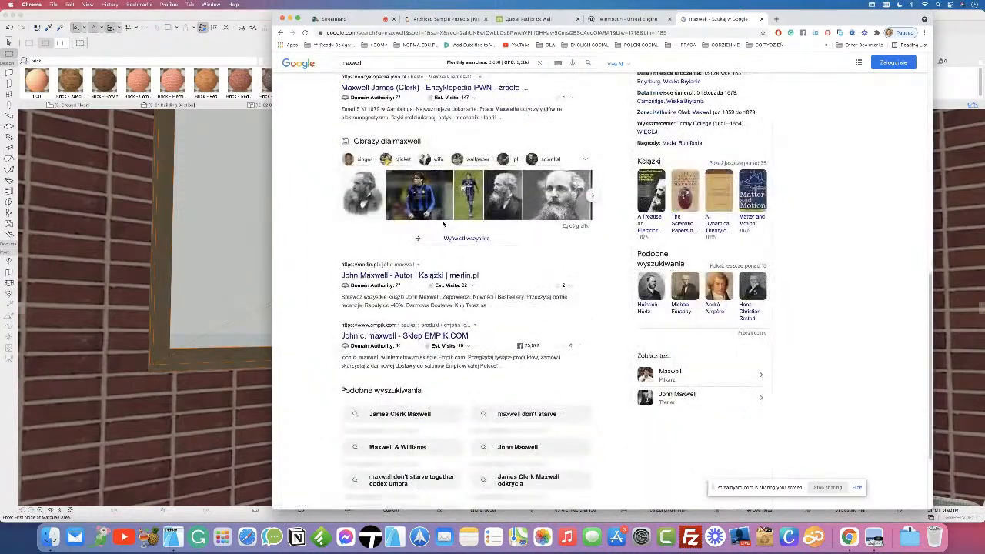
scroll(442, 224, "up", 10)
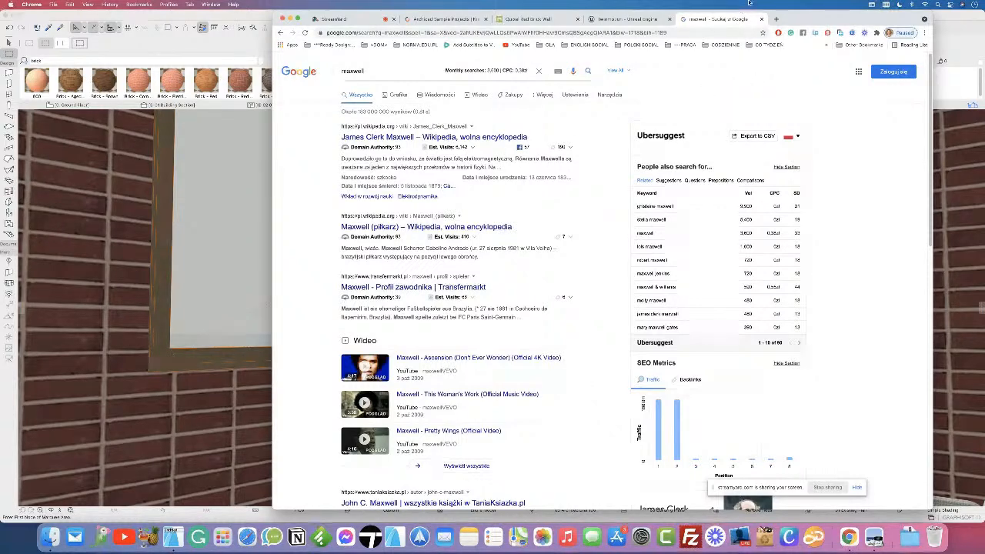
Step: Close the Maxwell search results and return to the introduction at the start of the Twinmotion page
left_click(615, 20)
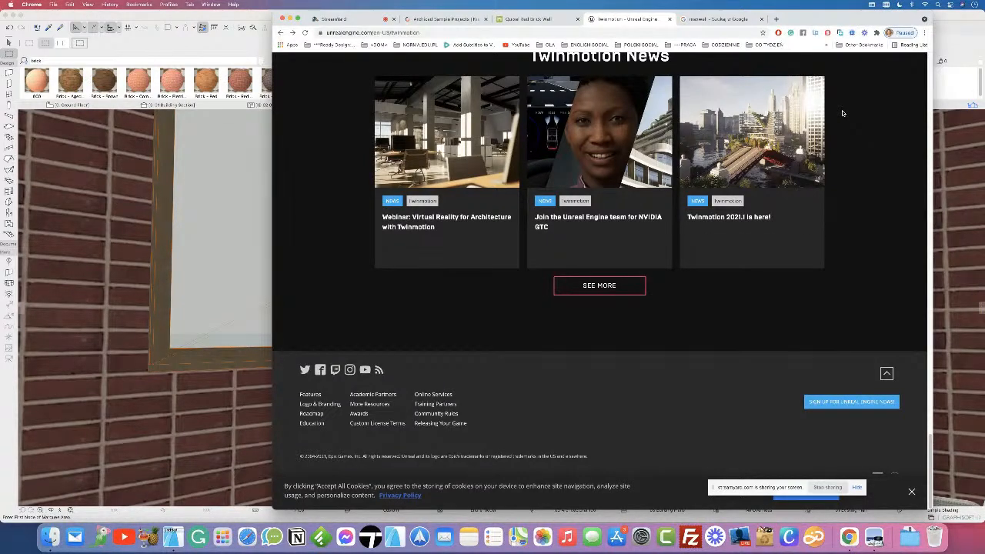
left_click(715, 20)
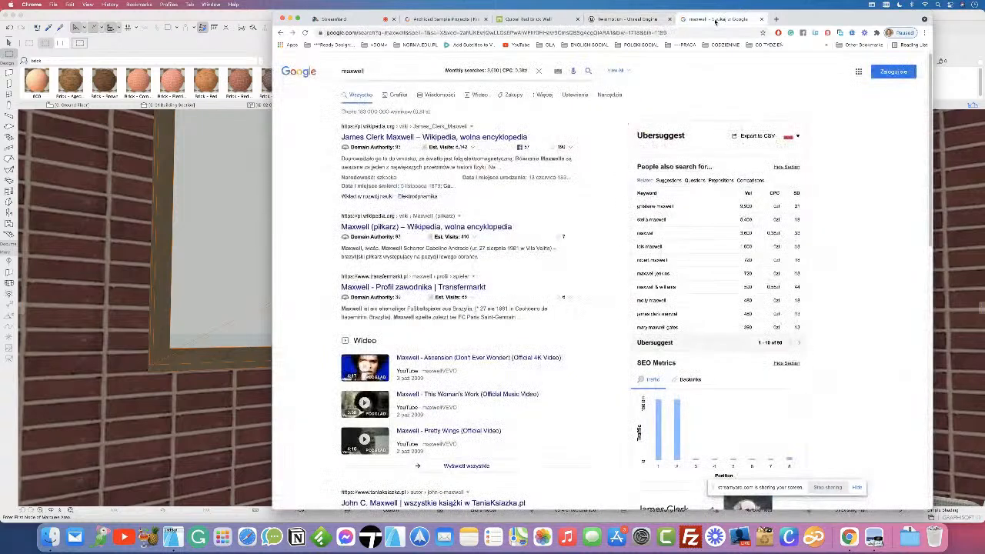
left_click(761, 19)
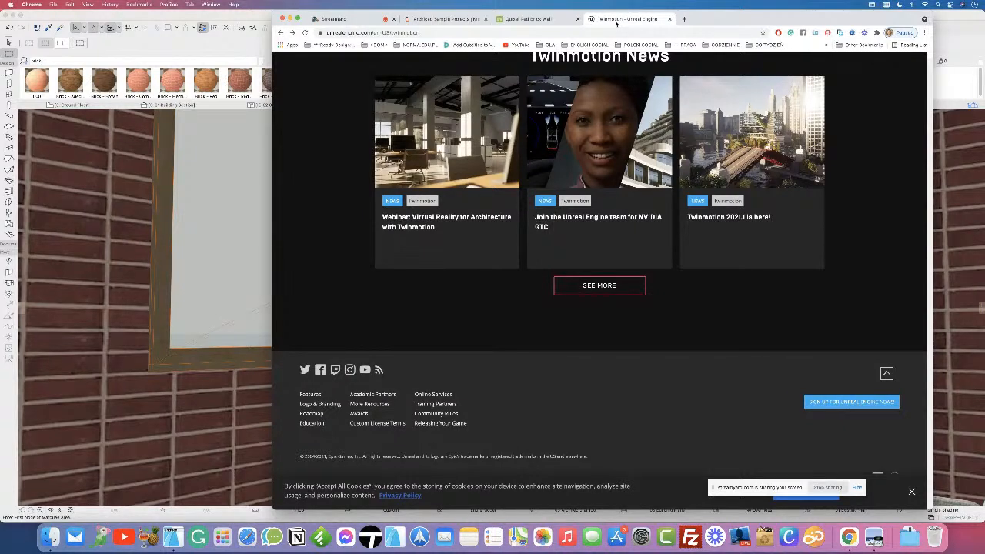
scroll(886, 246, "up", 1)
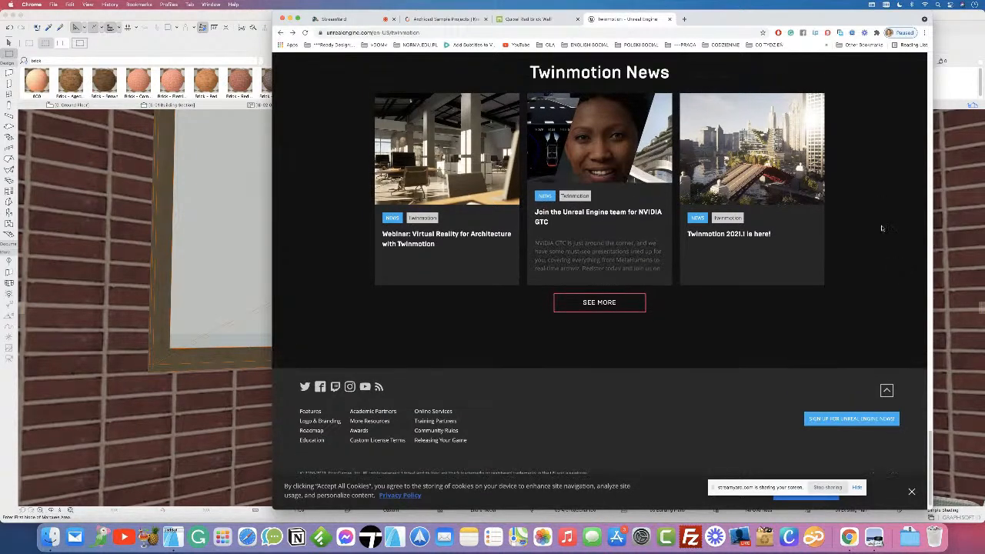
scroll(882, 228, "up", 15)
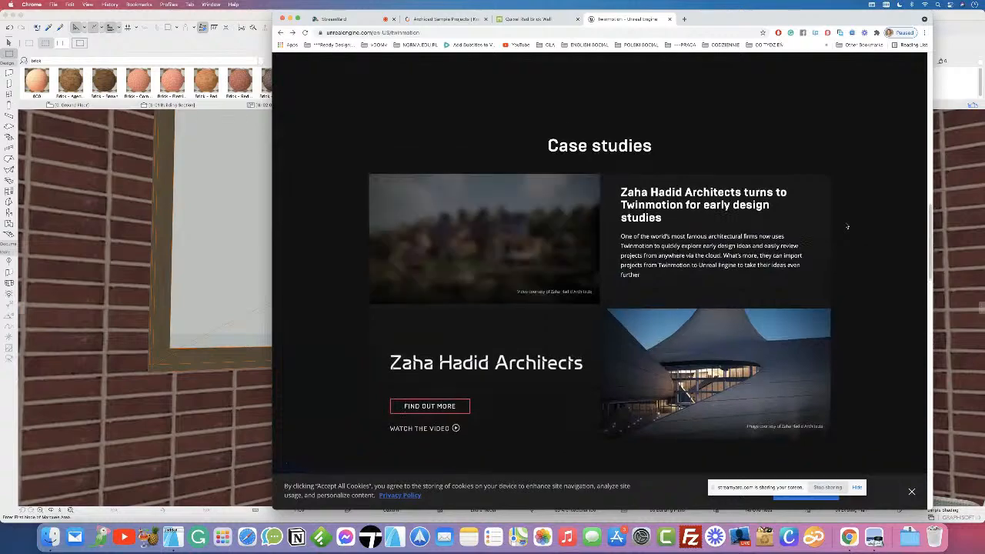
scroll(846, 226, "up", 10)
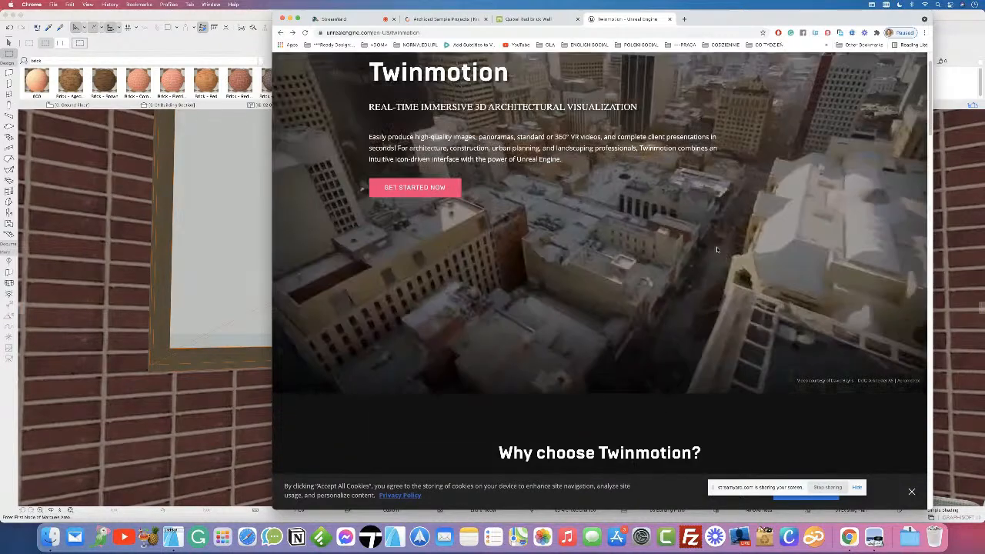
scroll(716, 249, "up", 3)
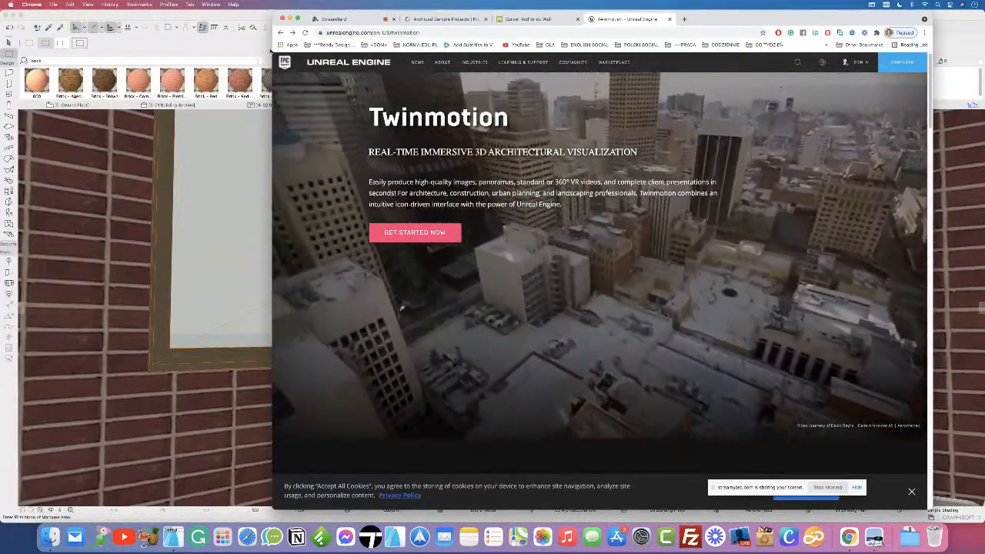
Step: Switch back to Archicad and show the floor plan with both building wings and the camera path
left_click(239, 47)
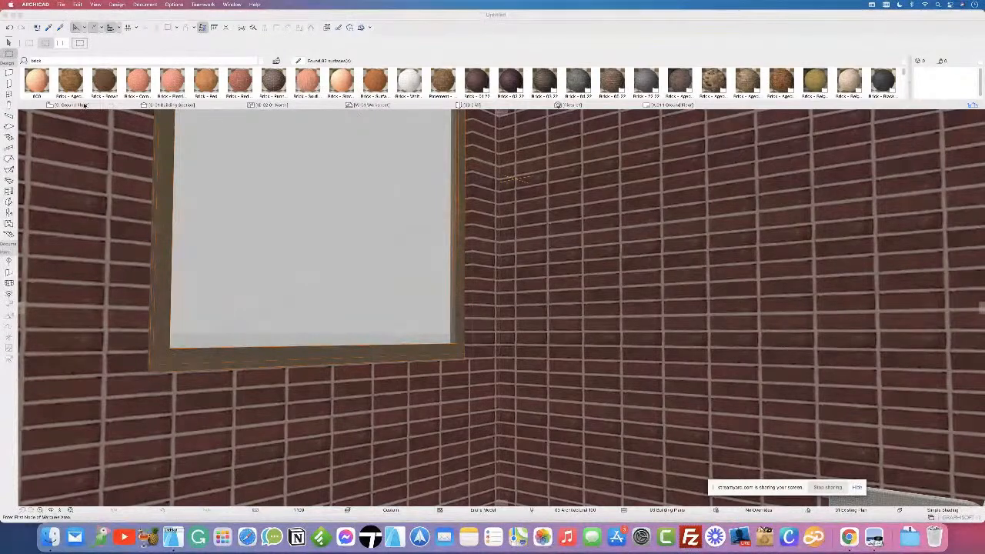
key("F2")
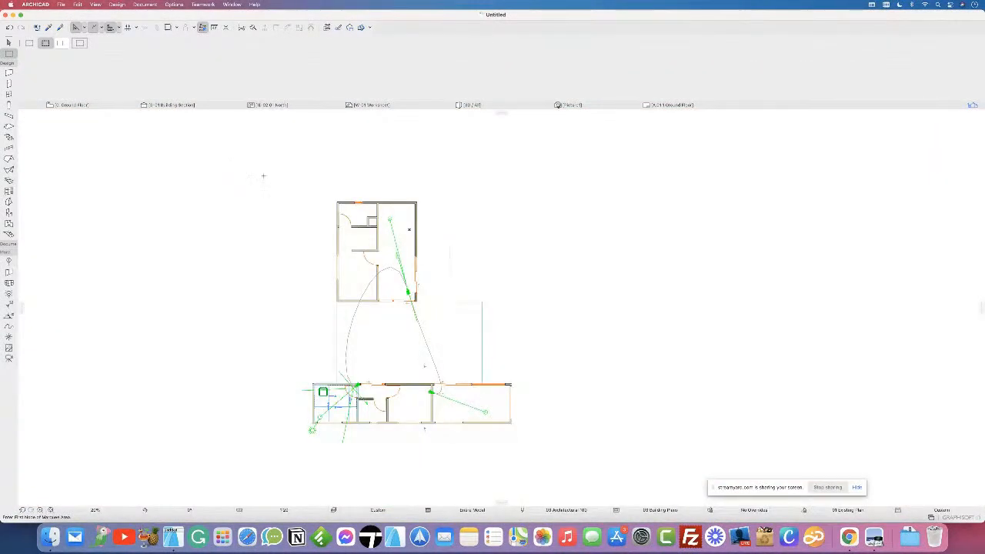
scroll(355, 398, "down", 2)
middle_click_drag(355, 399, 421, 293)
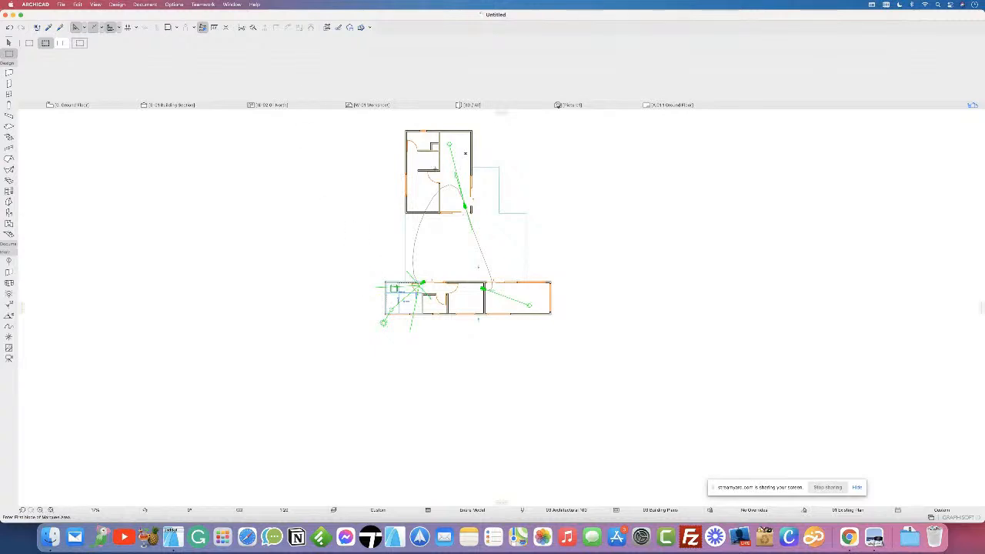
Step: Open the Camera 3 view from the project map and tilt it toward the brick corner with the window
left_click(973, 107)
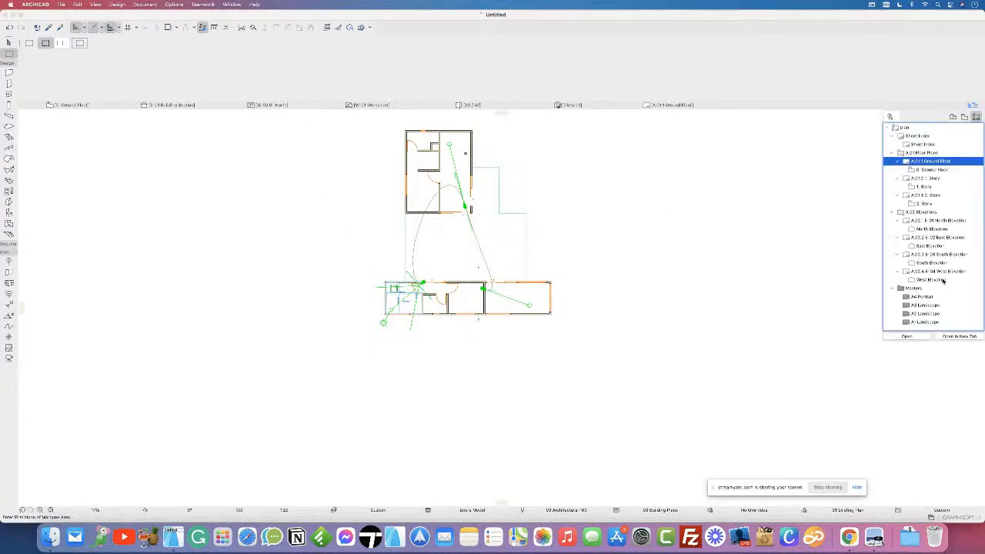
left_click(954, 117)
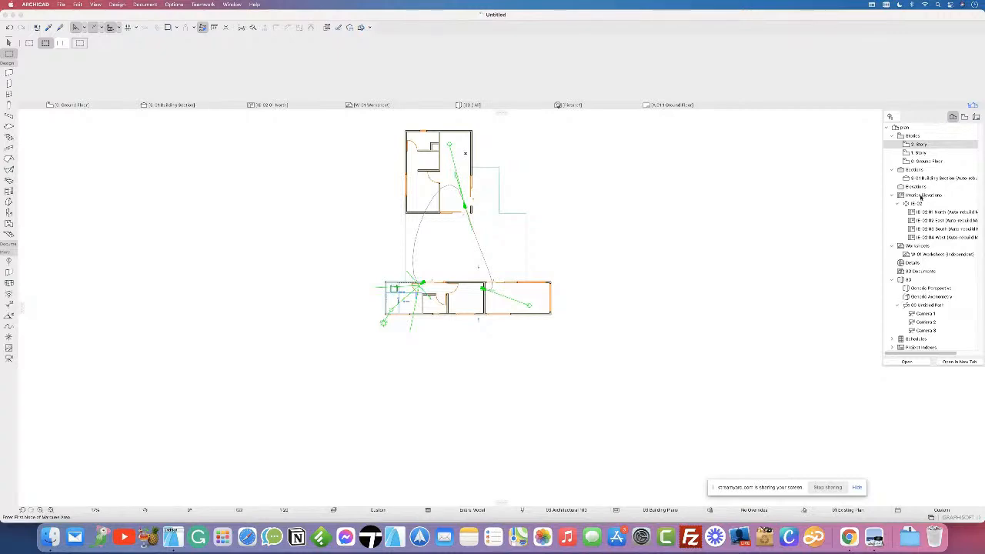
double_click(940, 331)
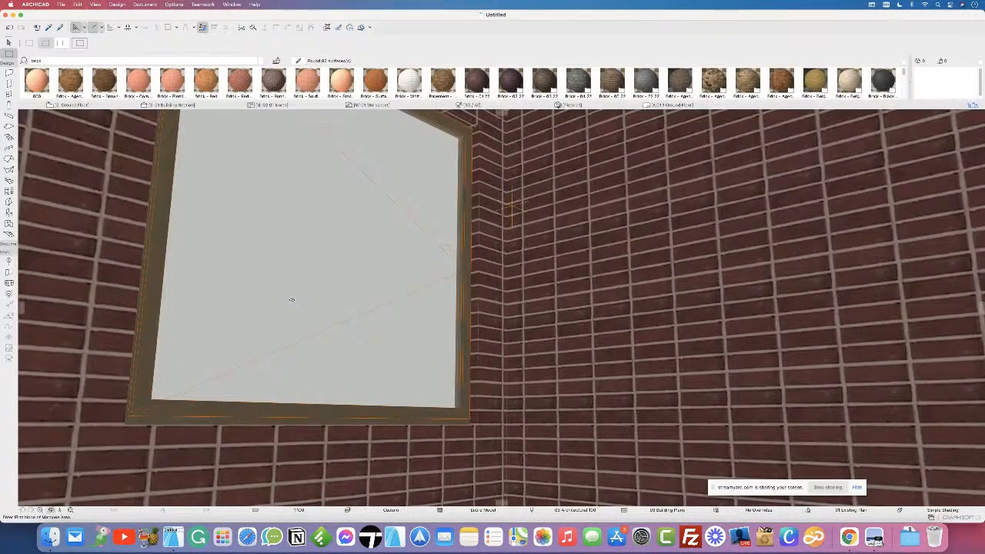
middle_click_drag(278, 303, 295, 265, "shift")
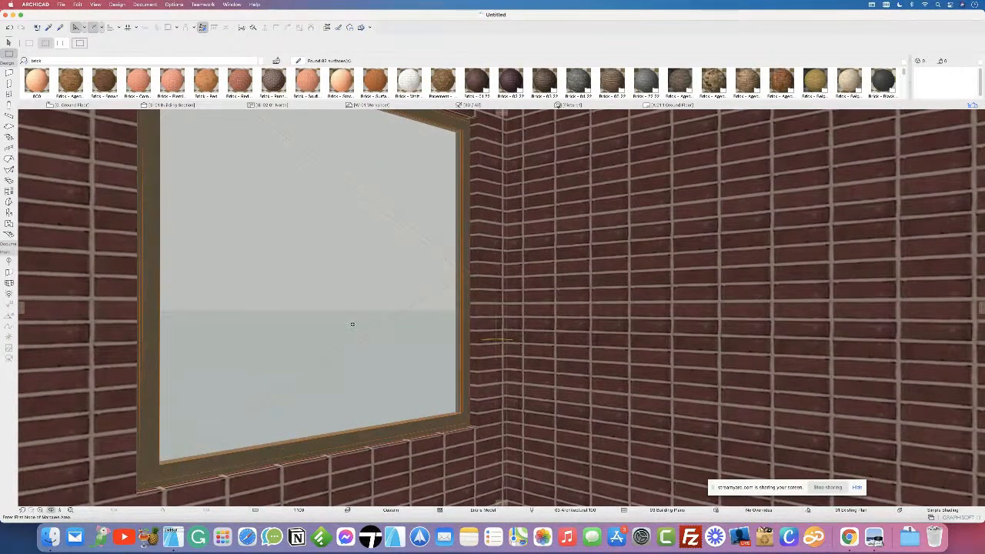
middle_click_drag(314, 330, 314, 331, "shift")
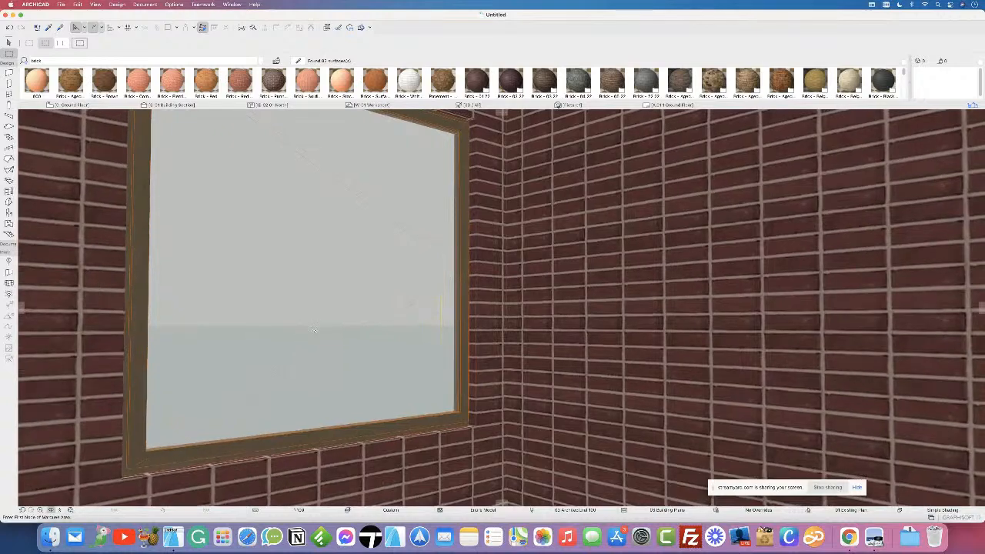
mouse_move(311, 330)
middle_mouse_down("shift")
mouse_move(354, 328)
mouse_move(286, 328)
mouse_move(303, 326)
middle_mouse_up("shift")
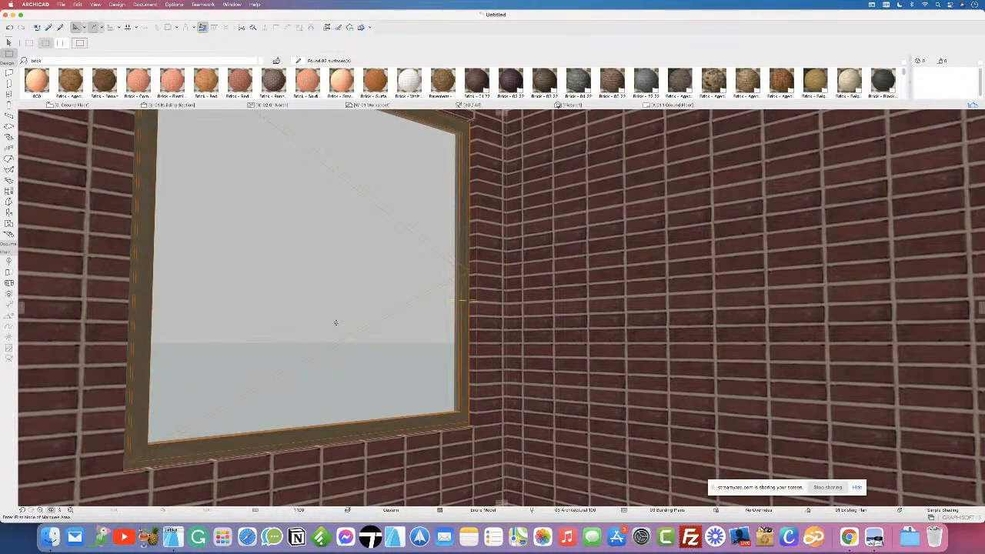
Step: Open the PhotoRendering settings and set the render background to Image
left_click(145, 4)
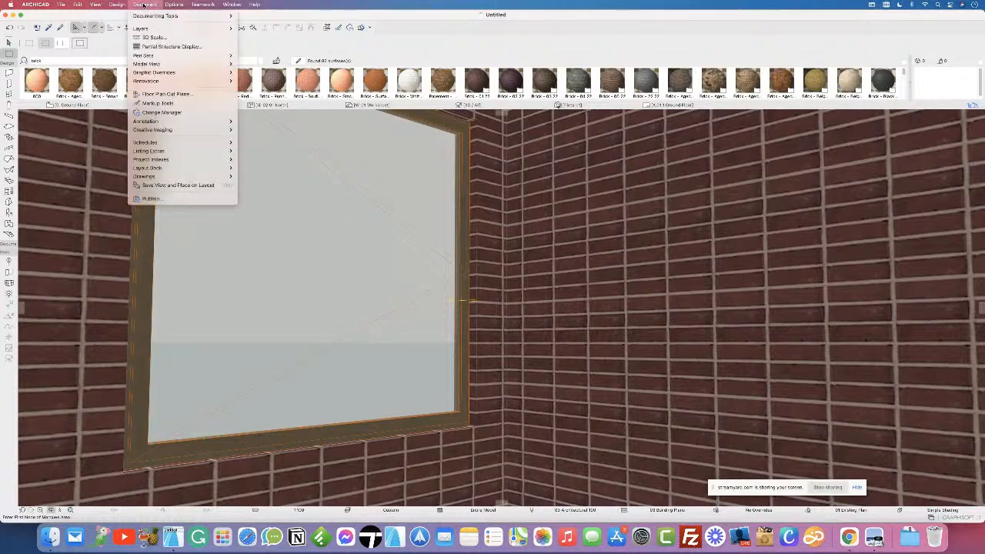
mouse_move(153, 130)
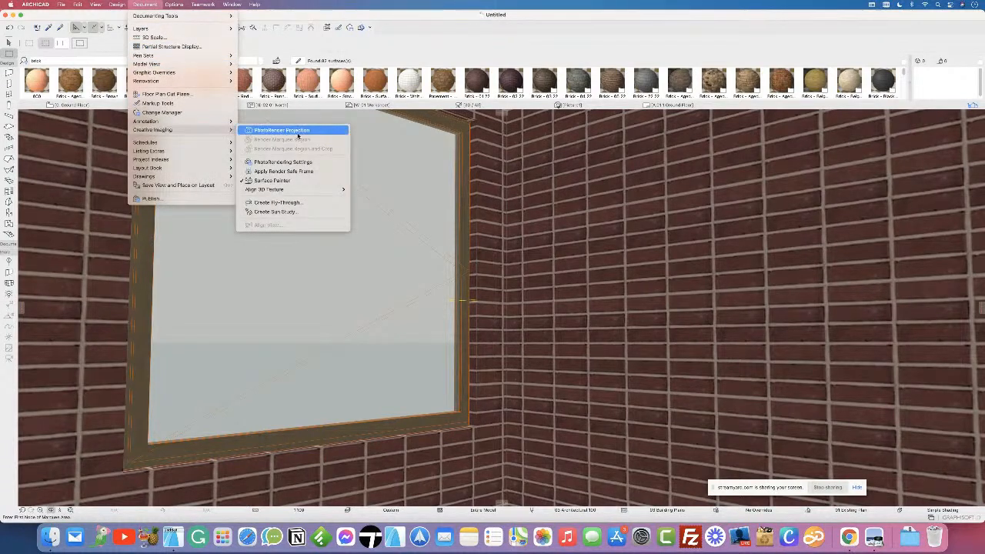
left_click(314, 163)
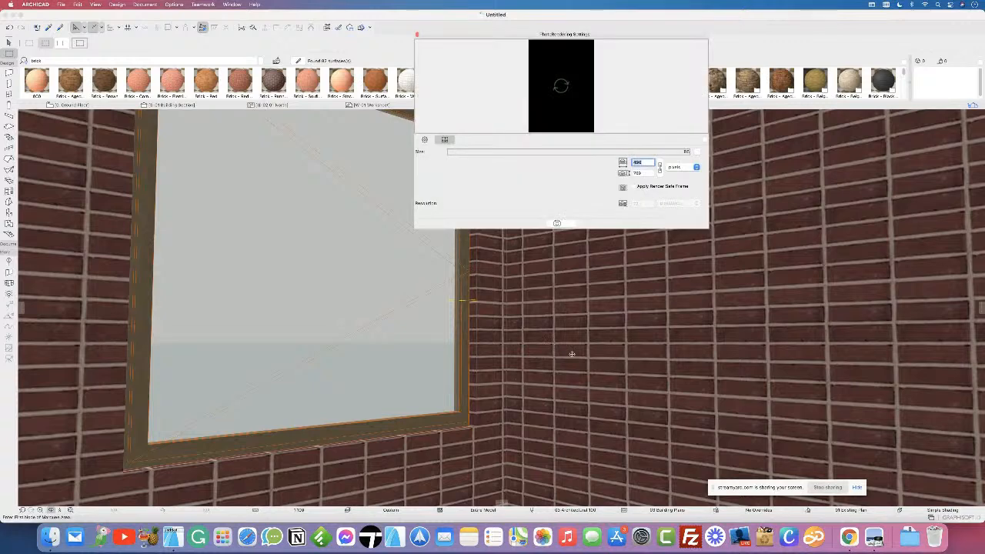
left_click(424, 139)
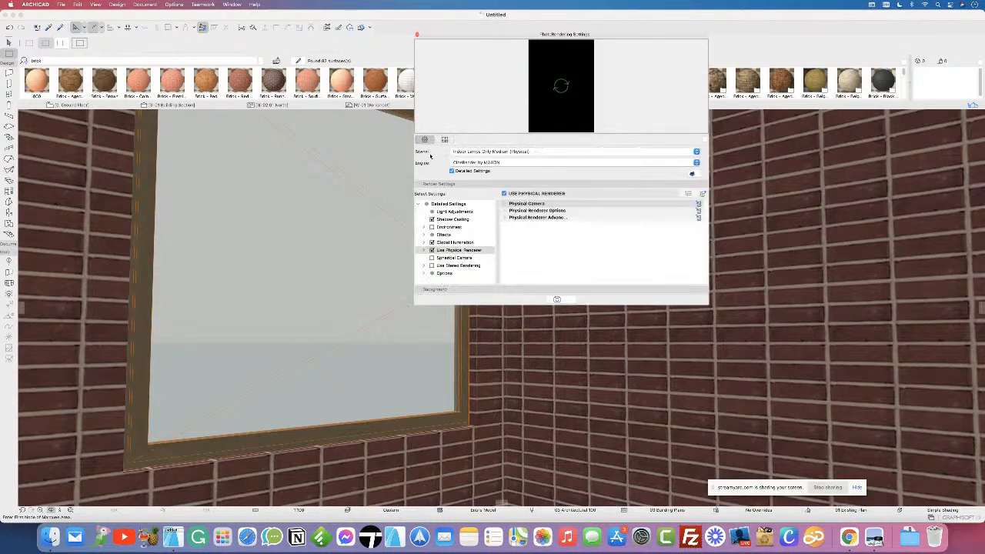
left_click(435, 290)
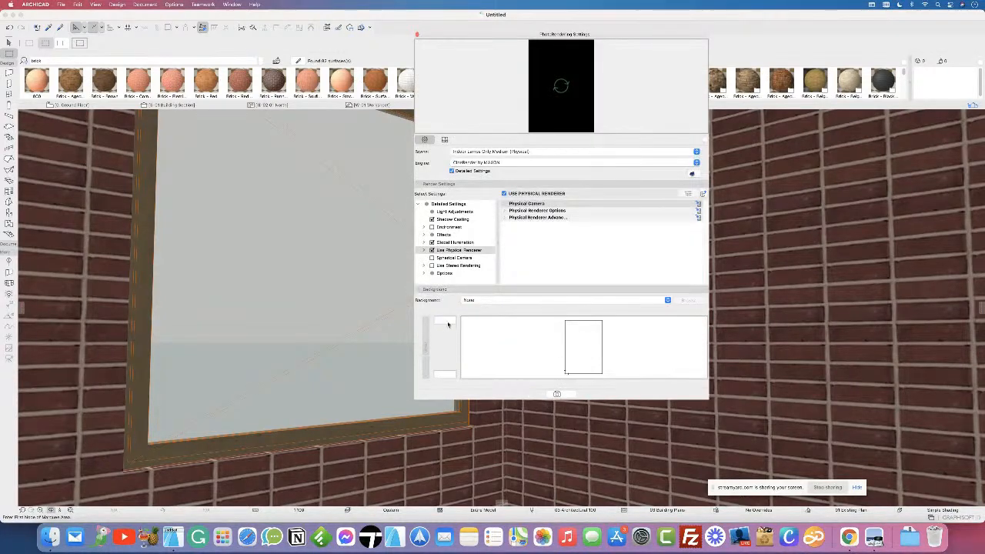
left_click(539, 299)
left_click(532, 317)
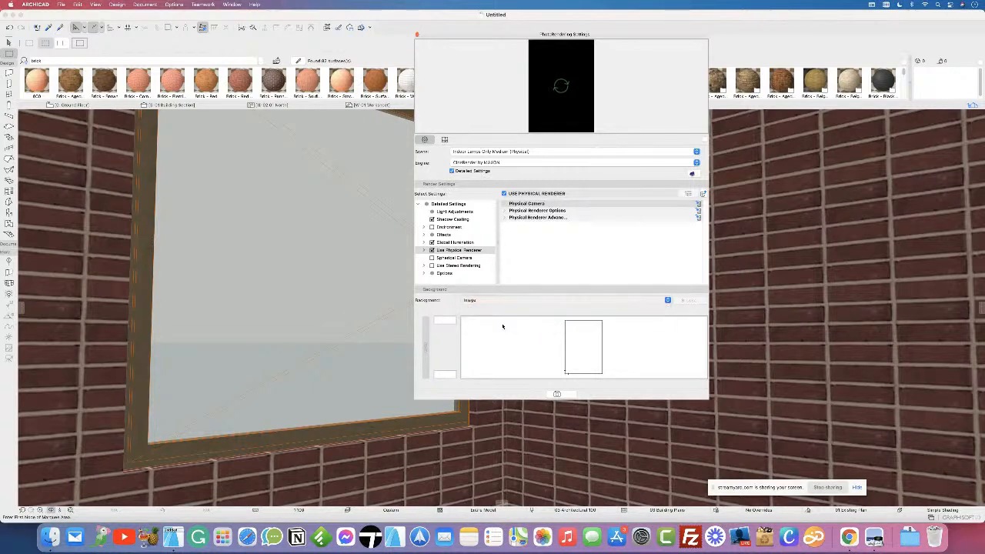
Step: Load the first cloudy sky photo from the library's background photos and shift it so the sky covers the render frame
left_click(438, 183)
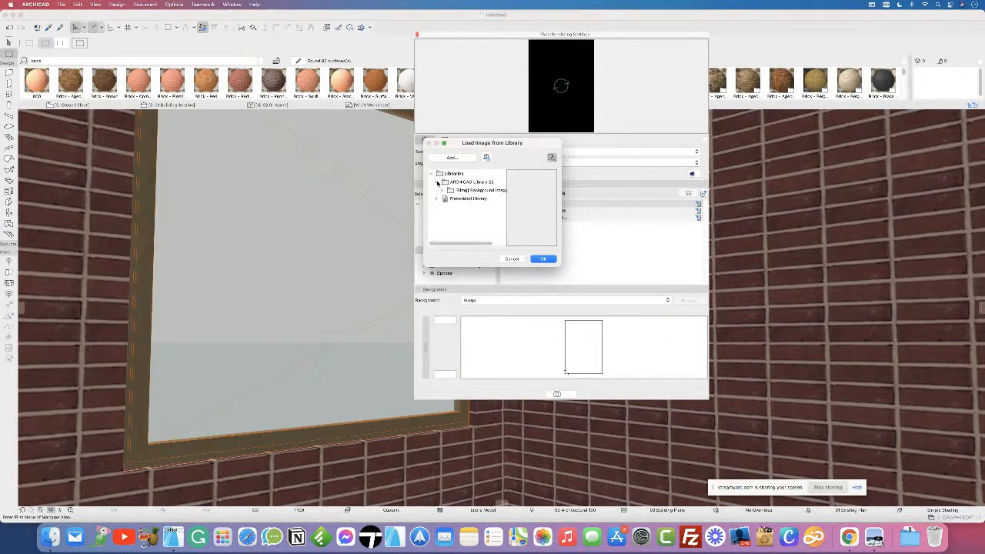
left_click(444, 190)
left_click(447, 208)
left_click(476, 216)
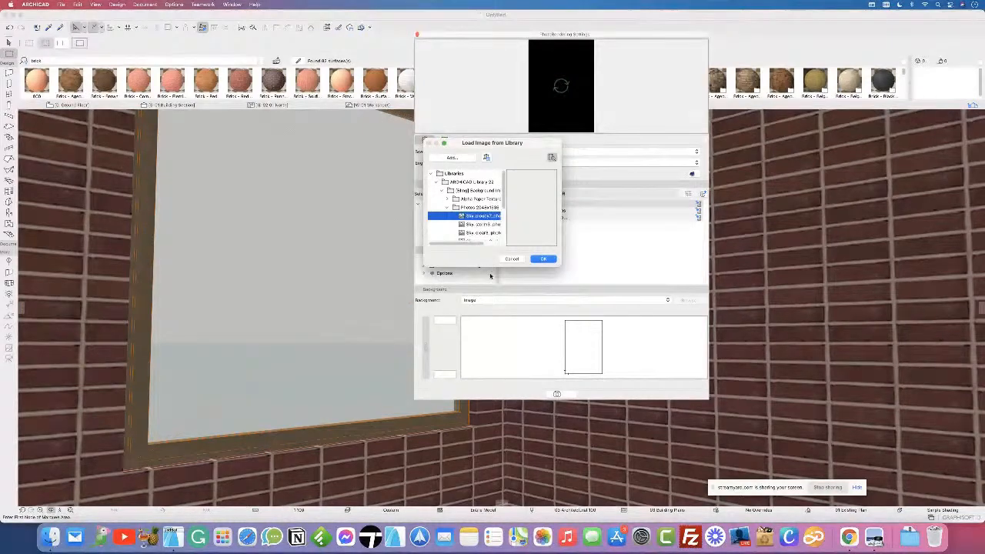
left_click(542, 259)
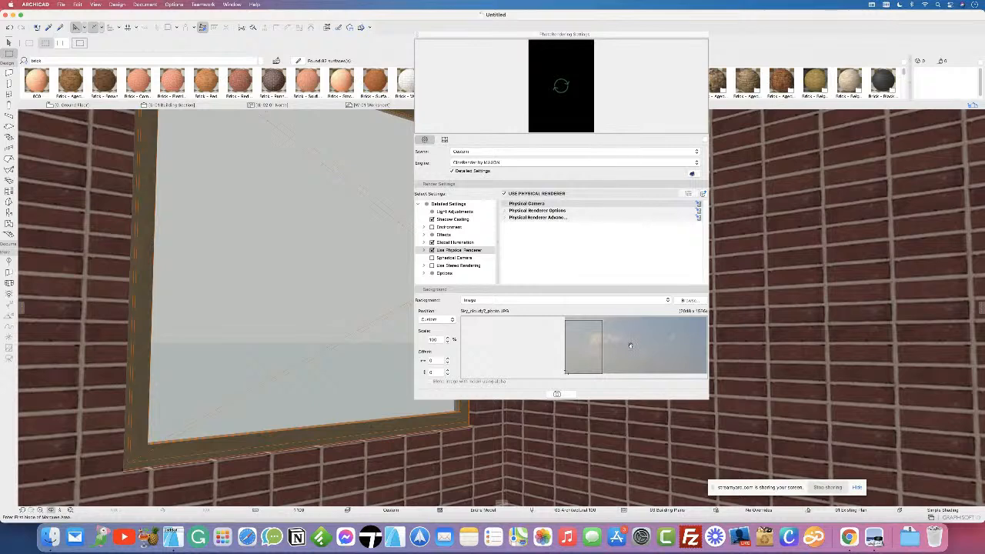
left_click_drag(630, 347, 646, 347)
left_click_drag(561, 354, 511, 353)
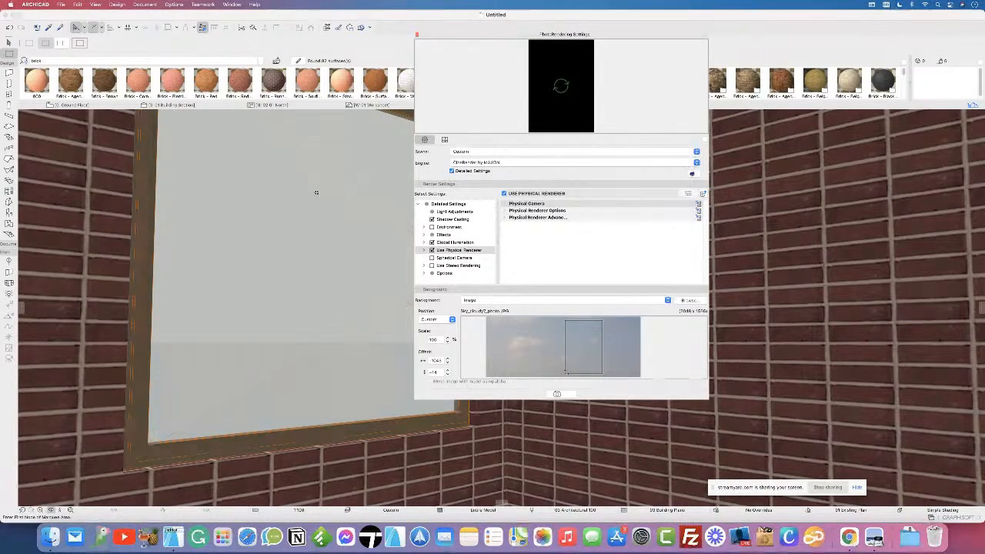
Step: Set the Simple Shading 3D style's background to As in Photorendering and tilt the 3D view to check the sky behind the window
left_click(95, 5)
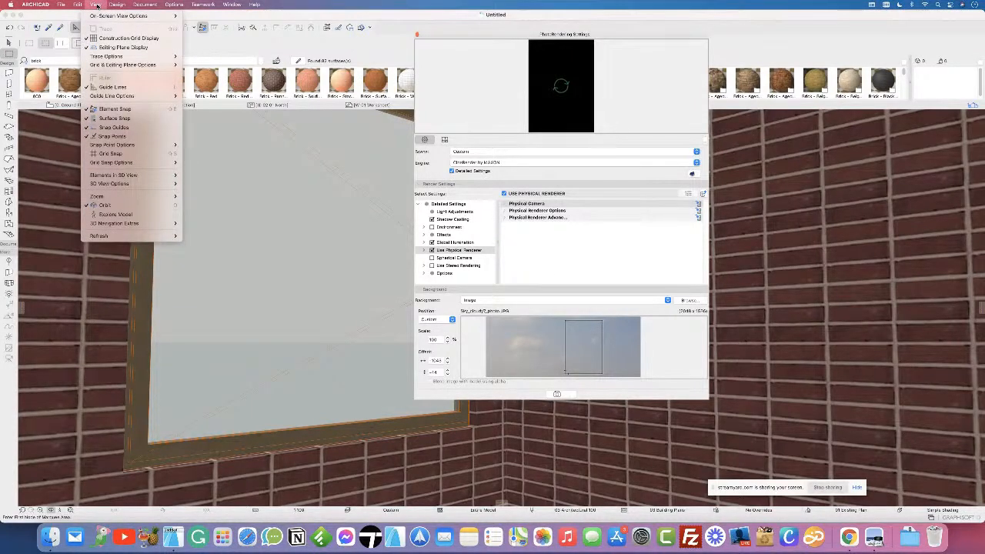
mouse_move(114, 185)
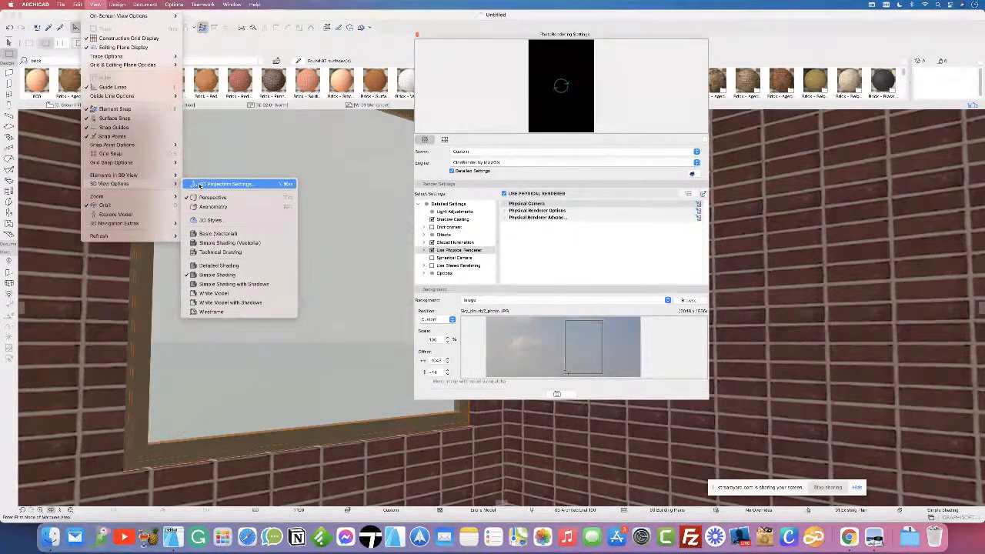
left_click(219, 221)
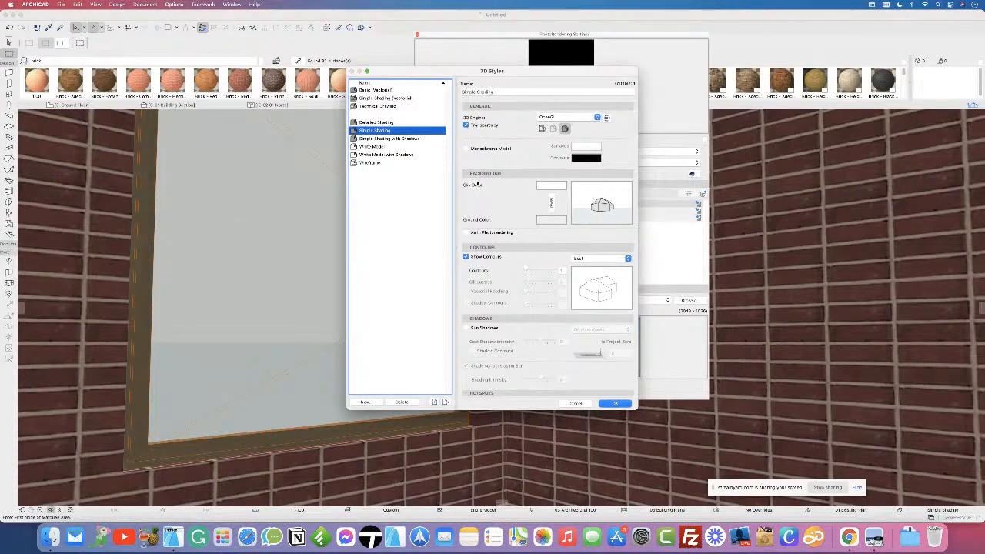
left_click(466, 232)
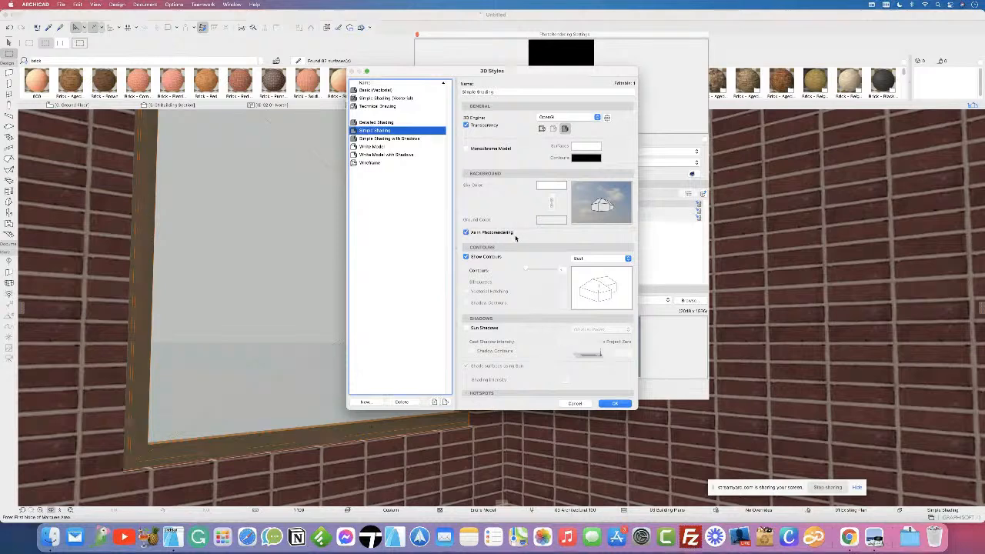
left_click(617, 404)
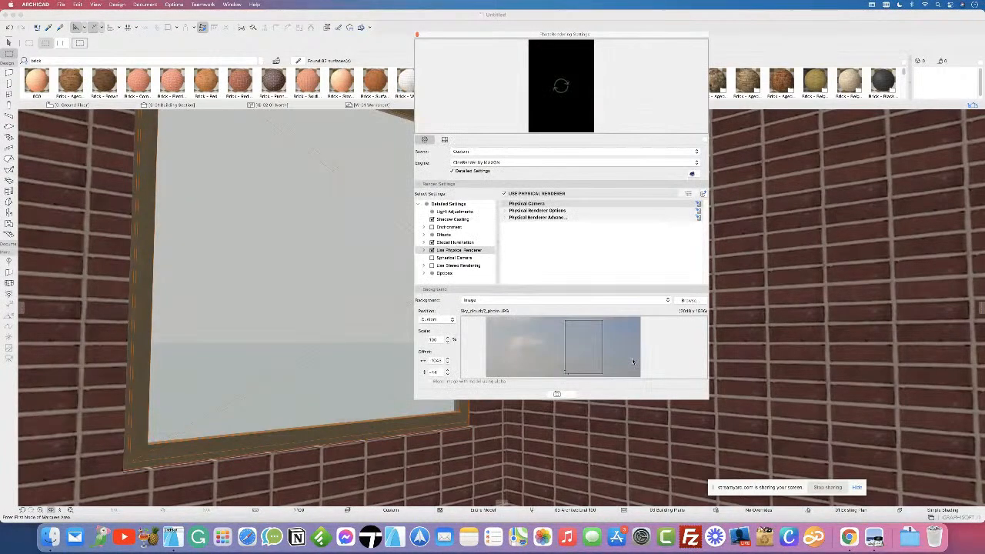
middle_click_drag(303, 302, 289, 342, "shift")
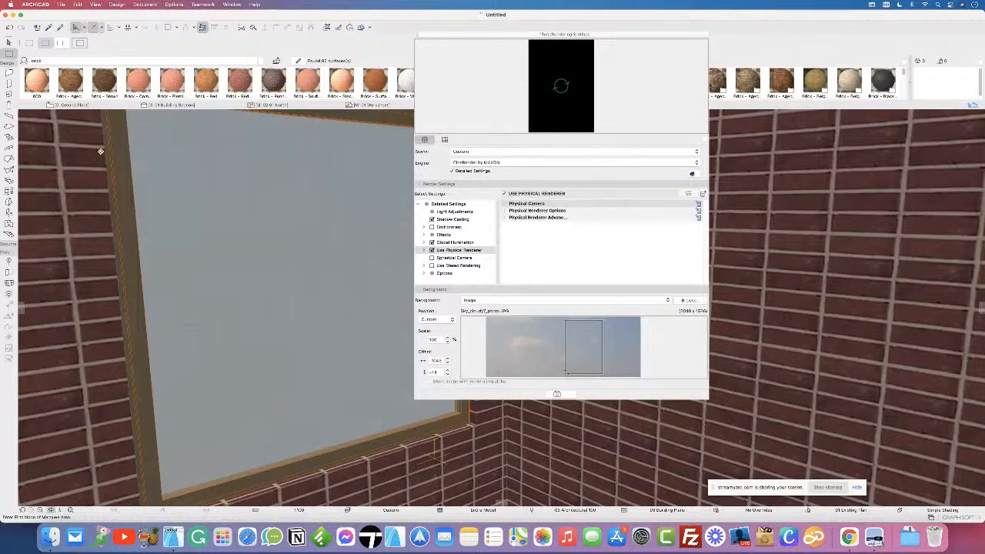
Step: Set the photo rendering background to None and close the rendering settings
left_click(468, 300)
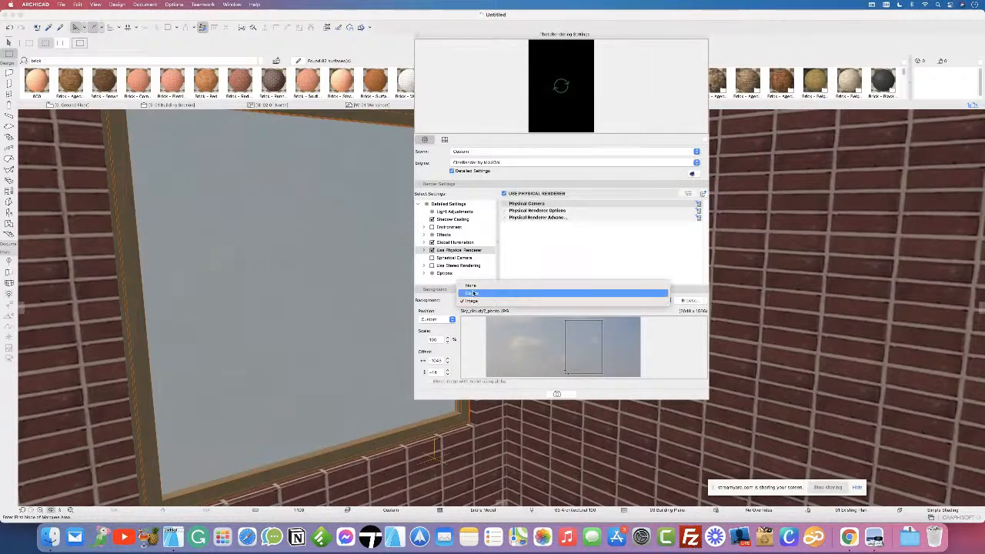
left_click(471, 285)
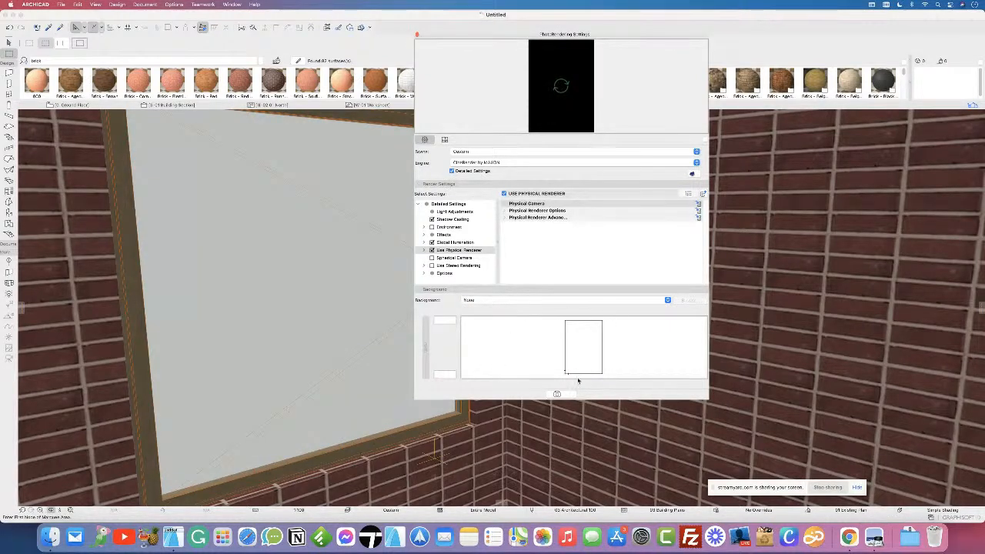
left_click(417, 34)
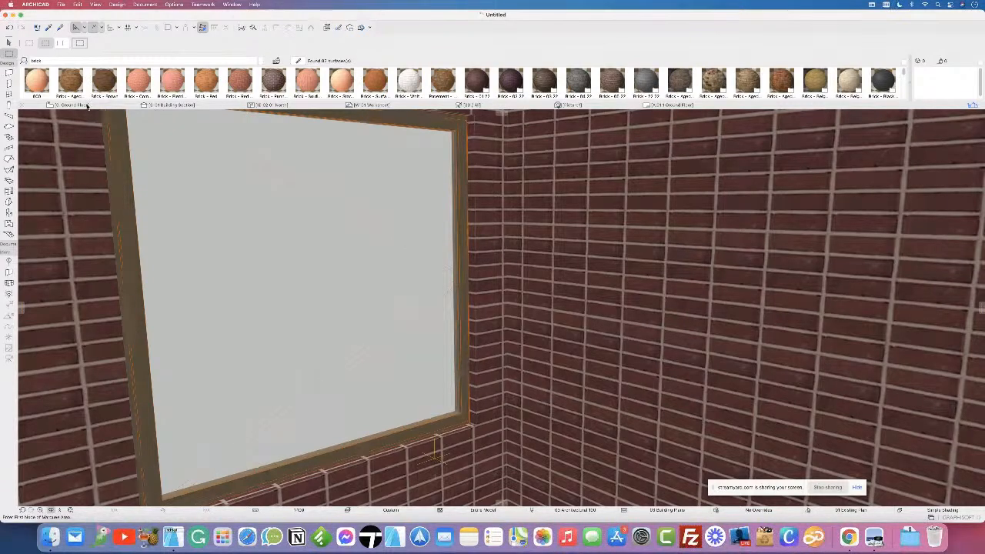
Step: Return to the Ground Floor plan and review the default wall settings
left_click(88, 106)
key("m")
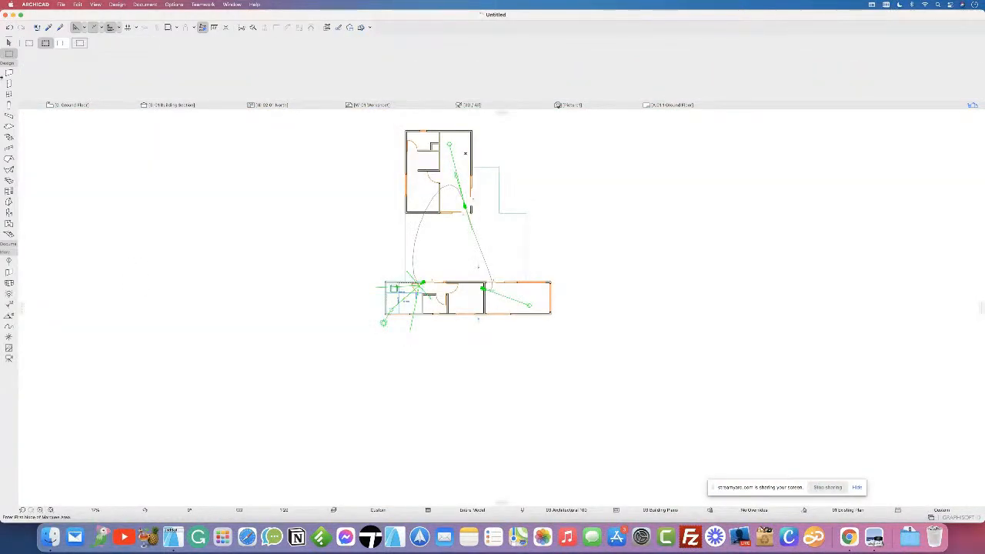
left_click(9, 73)
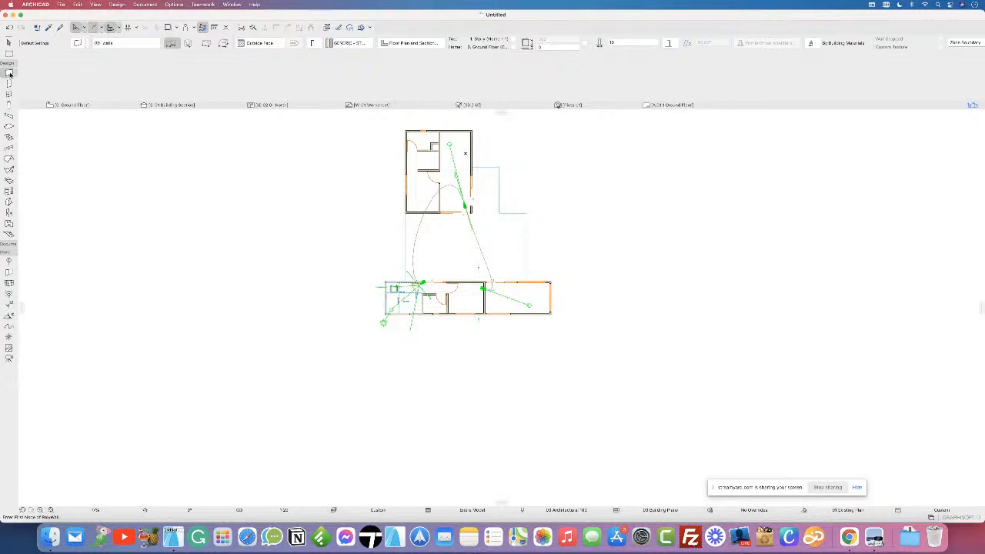
double_click(10, 73)
left_click(473, 183)
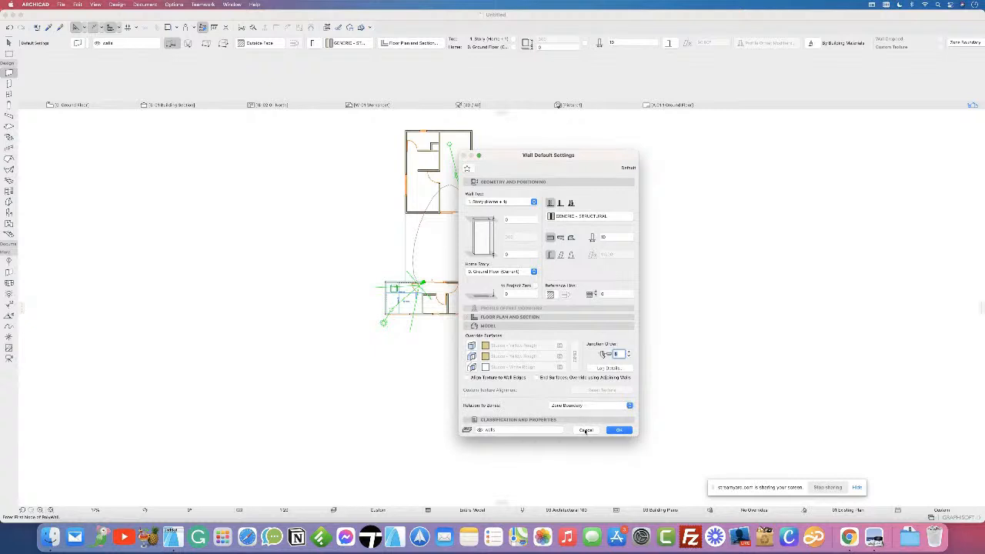
left_click(619, 429)
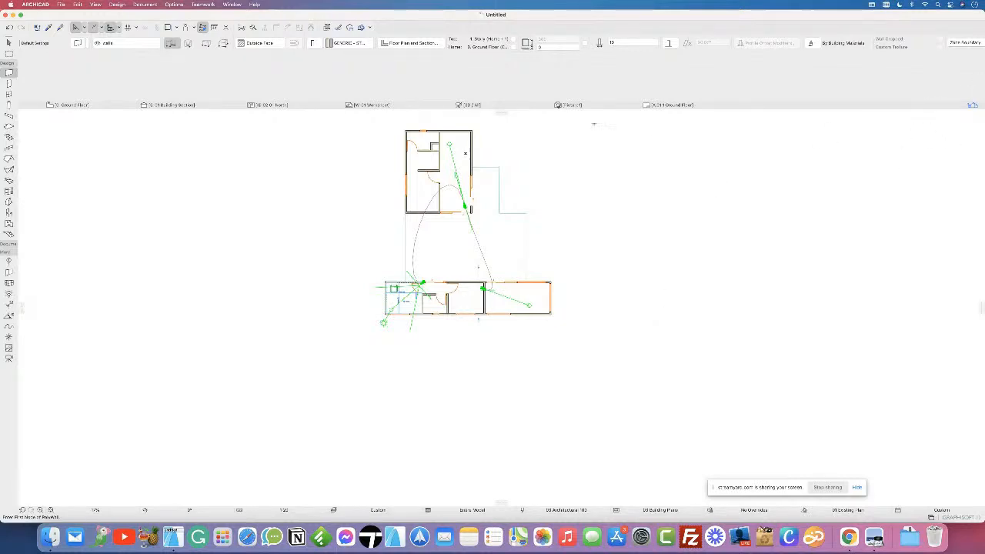
Step: Edit the ground floor's height to the next story in the Story Settings and apply it
right_click(89, 106)
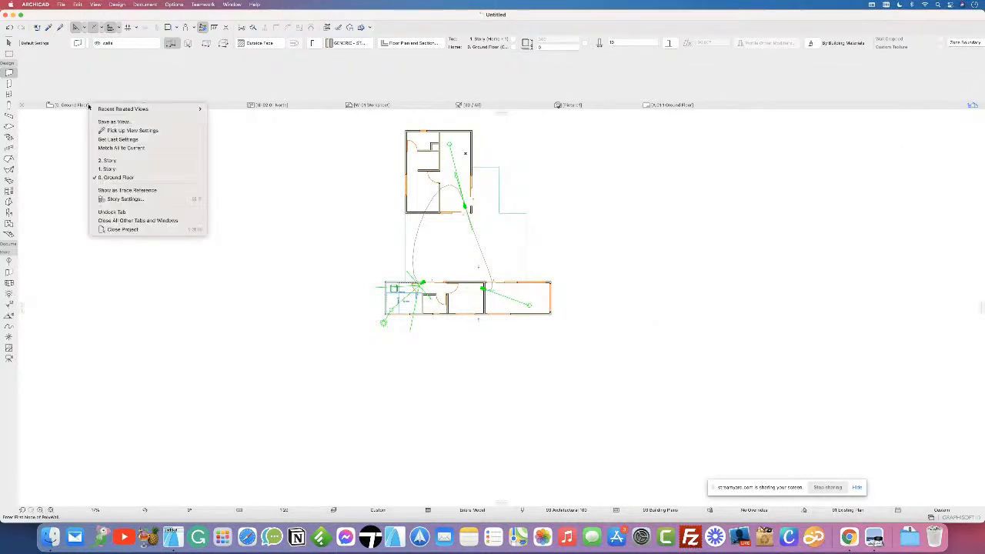
left_click(175, 200)
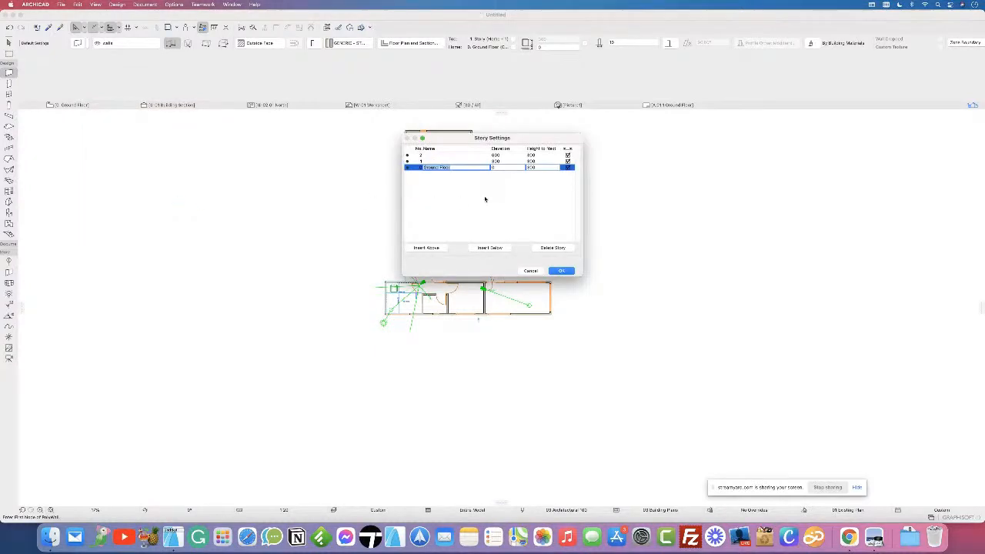
left_click(539, 167)
type("3")
left_click(564, 270)
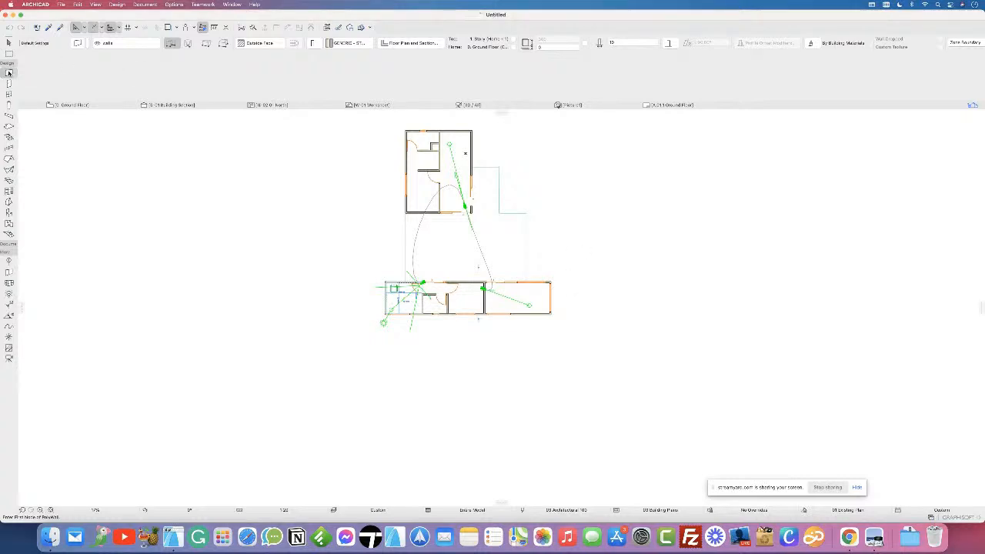
Step: Set the default wall's top to Not Linked and its height to 1000
double_click(9, 72)
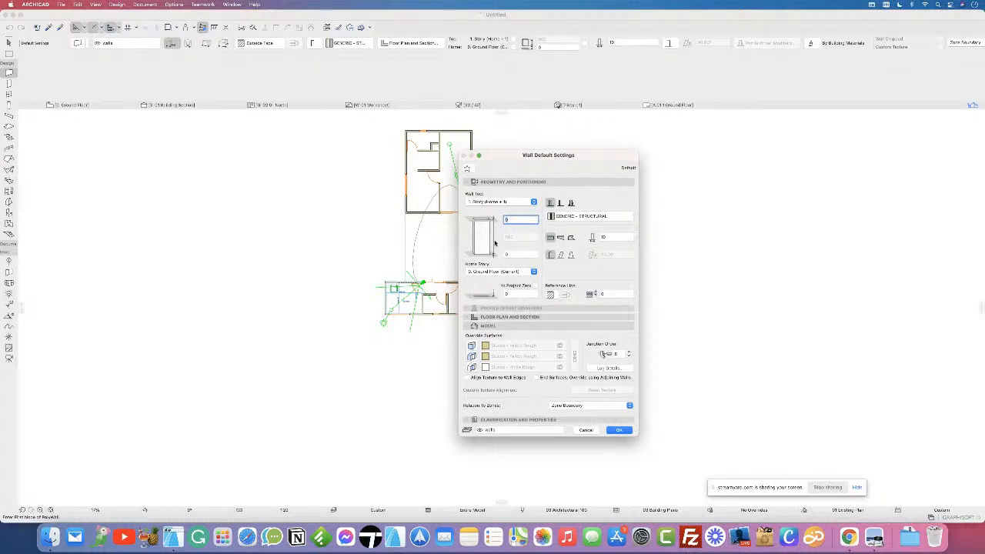
left_click(486, 202)
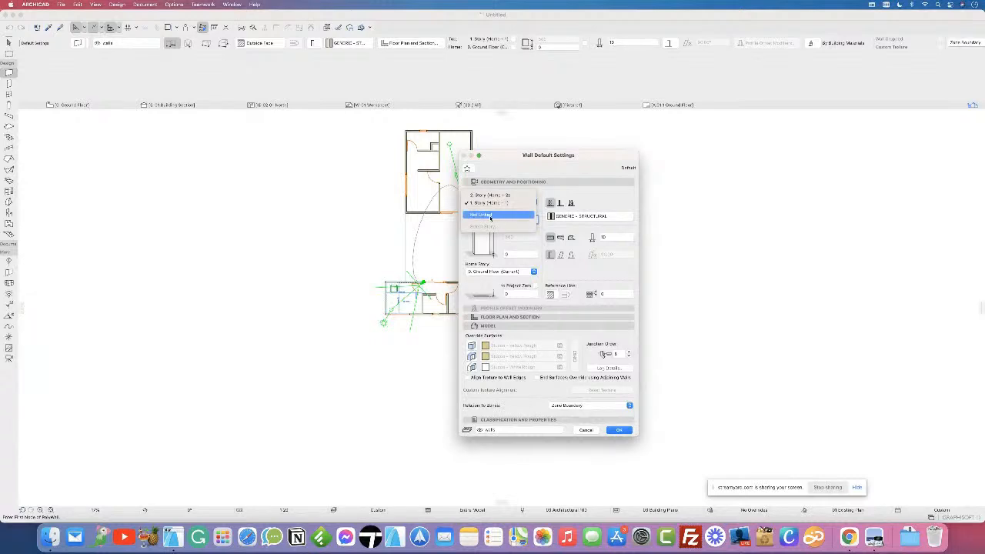
left_click(491, 215)
left_click(517, 237)
type("1000")
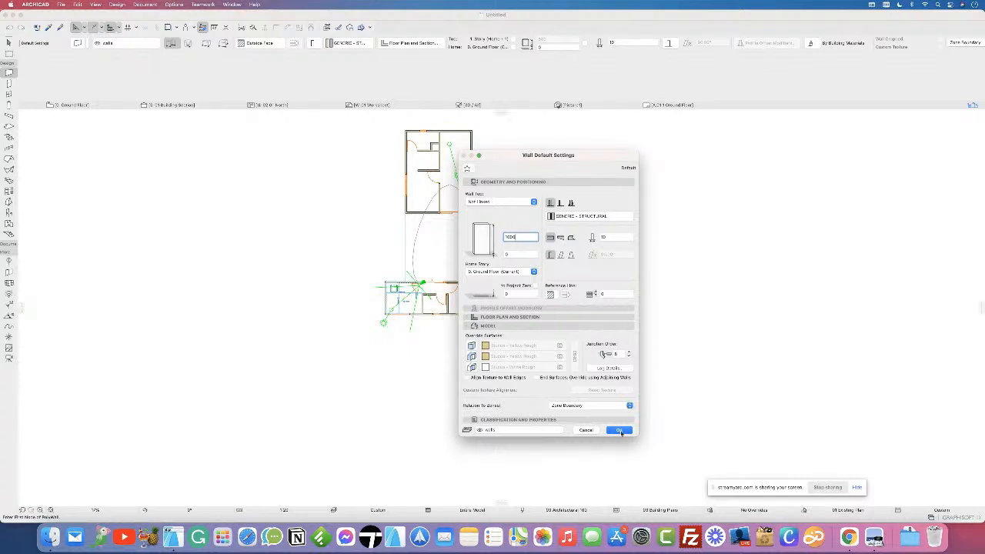
left_click(621, 431)
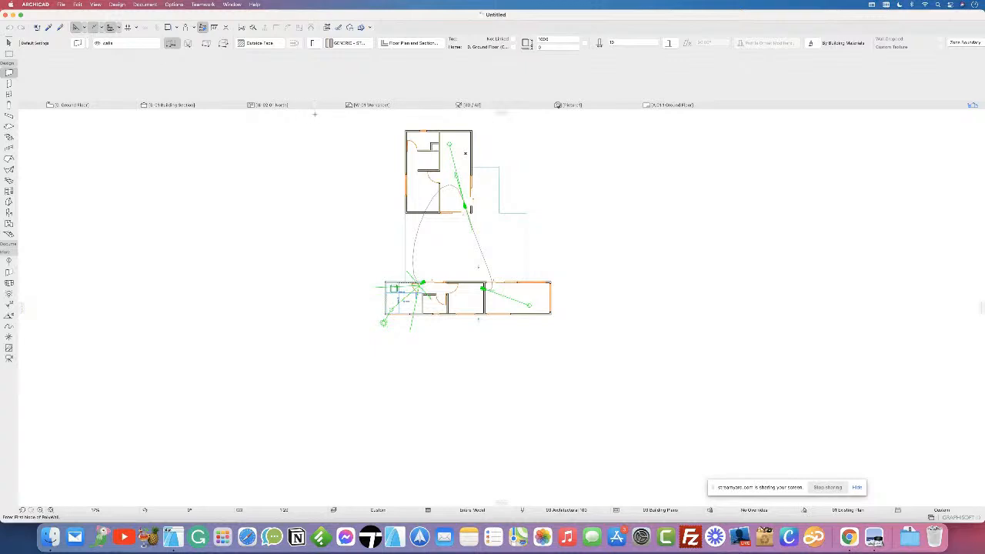
Step: Draw a curved wall by centerpoint and radius, centred between the two wings and sweeping around the outer side of the long wing
left_click(188, 45)
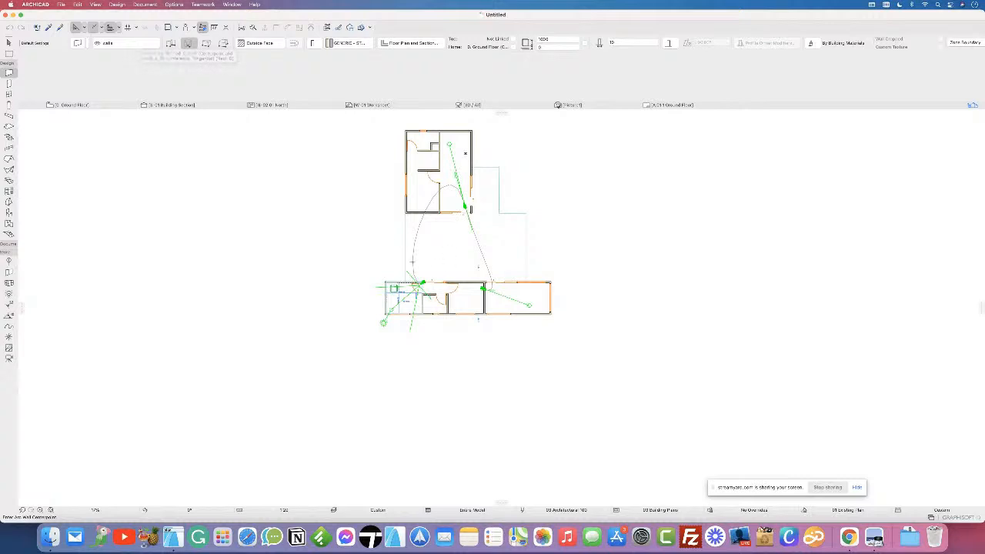
left_click(475, 233)
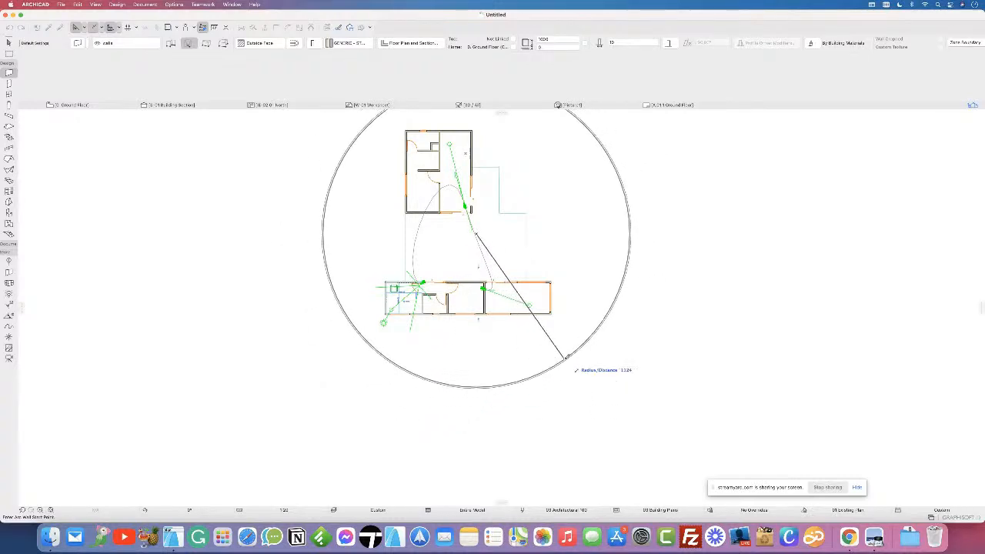
left_click(567, 364)
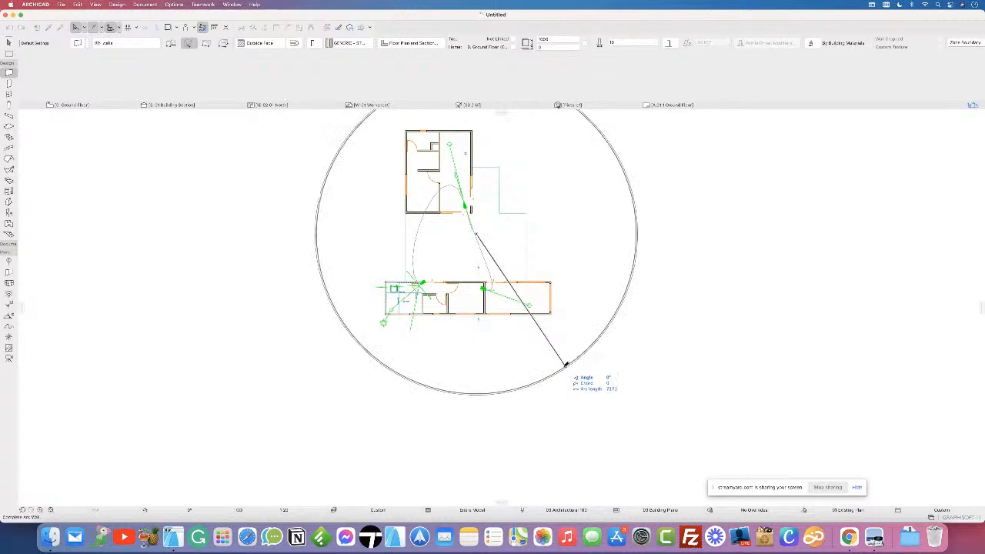
left_click(312, 290)
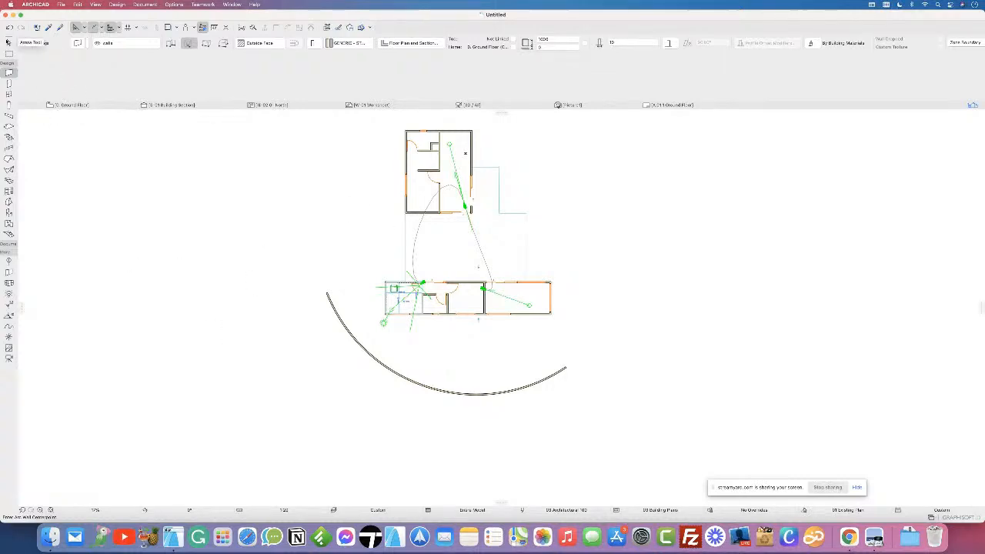
Step: Examine the curved backdrop wall behind the brick wing in the 3D view and check its surface
left_click(8, 43)
left_click(466, 394)
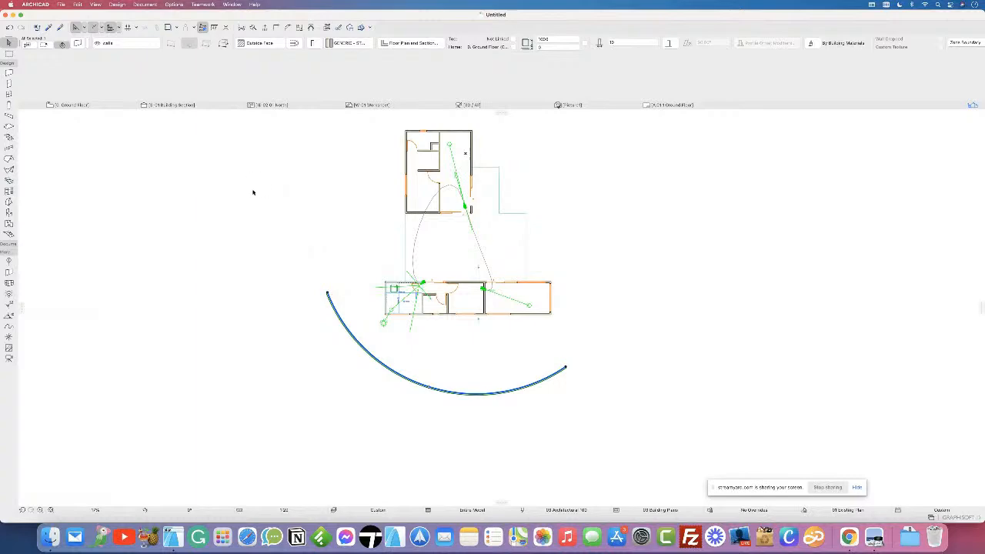
left_click(218, 162)
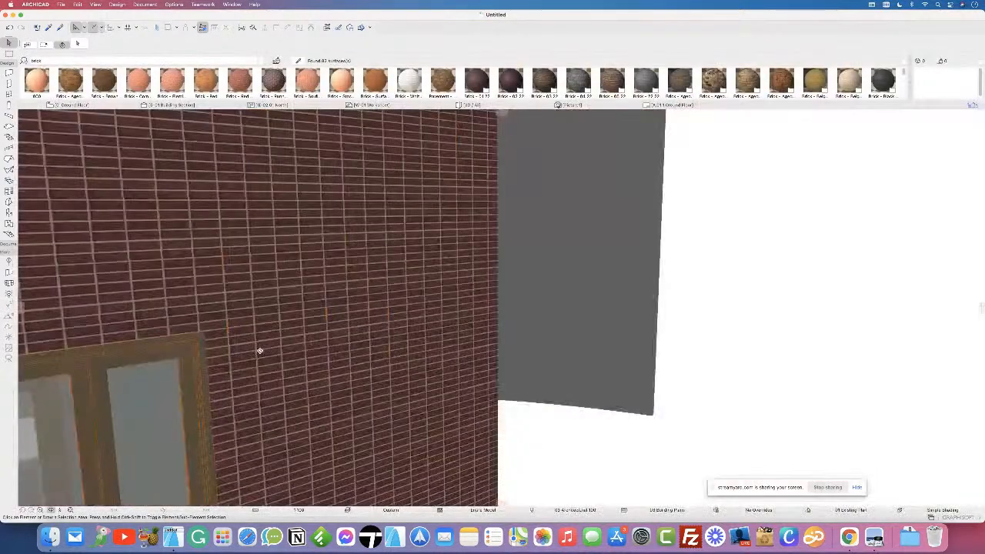
scroll(259, 351, "down", 15)
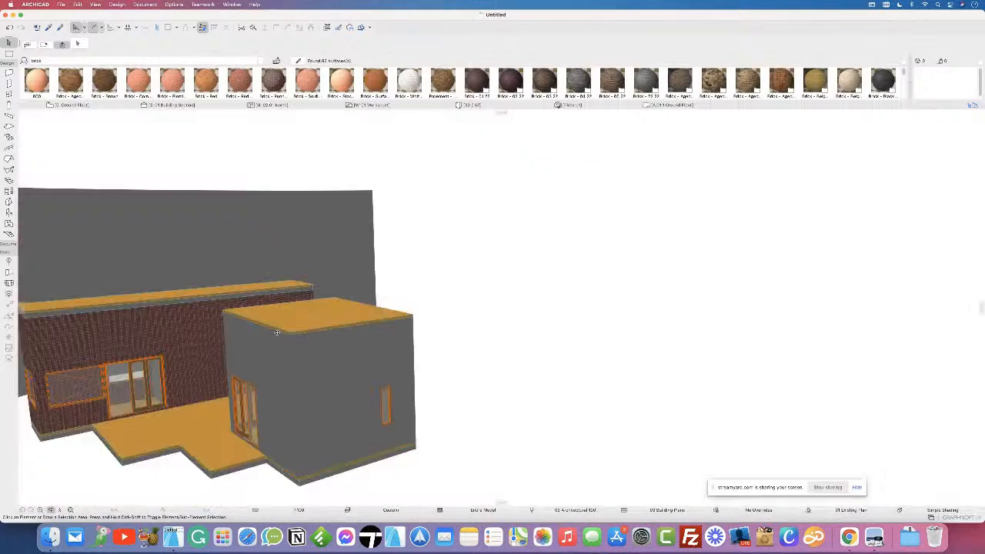
middle_click_drag(172, 334, 469, 347, "shift")
scroll(411, 367, "up", 6)
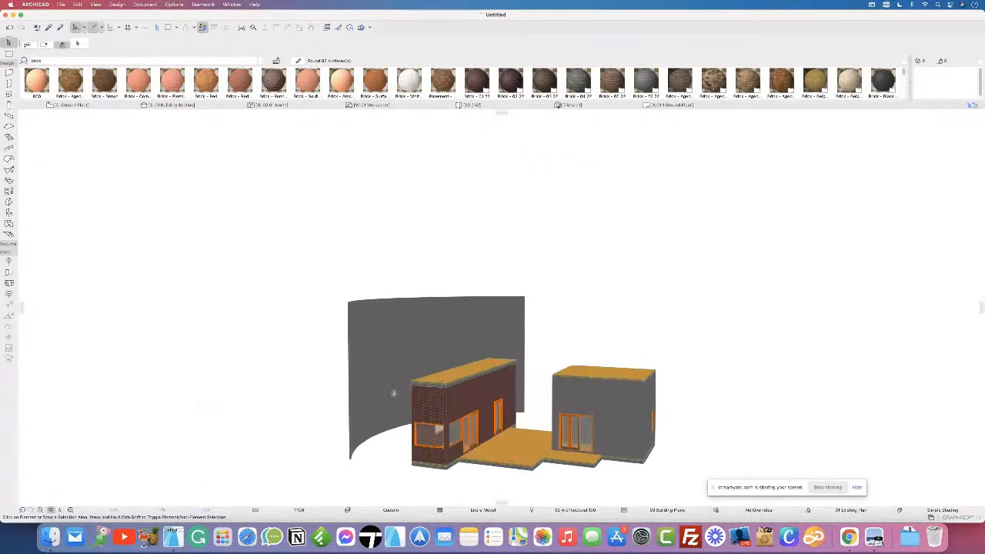
scroll(397, 396, "up", 2)
scroll(389, 402, "down", 3)
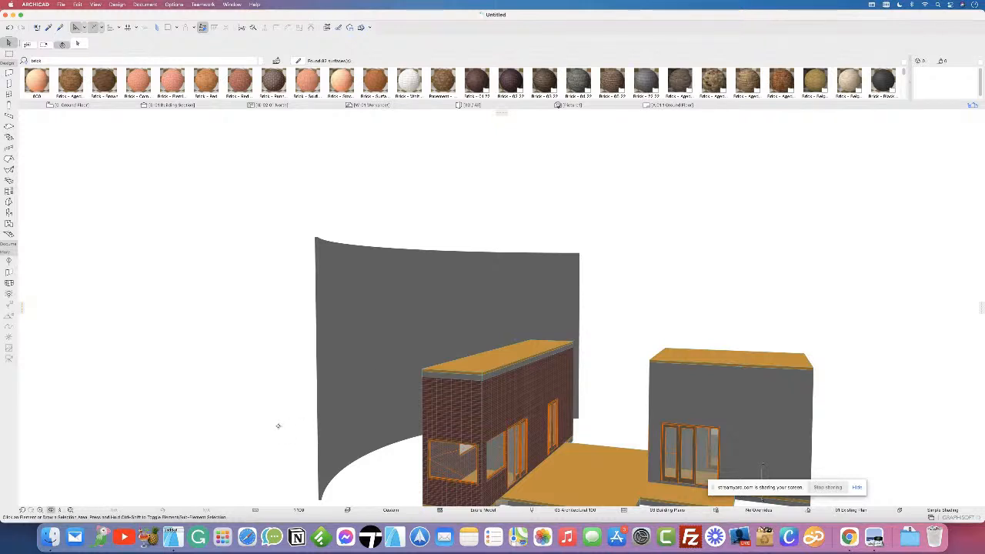
key("s")
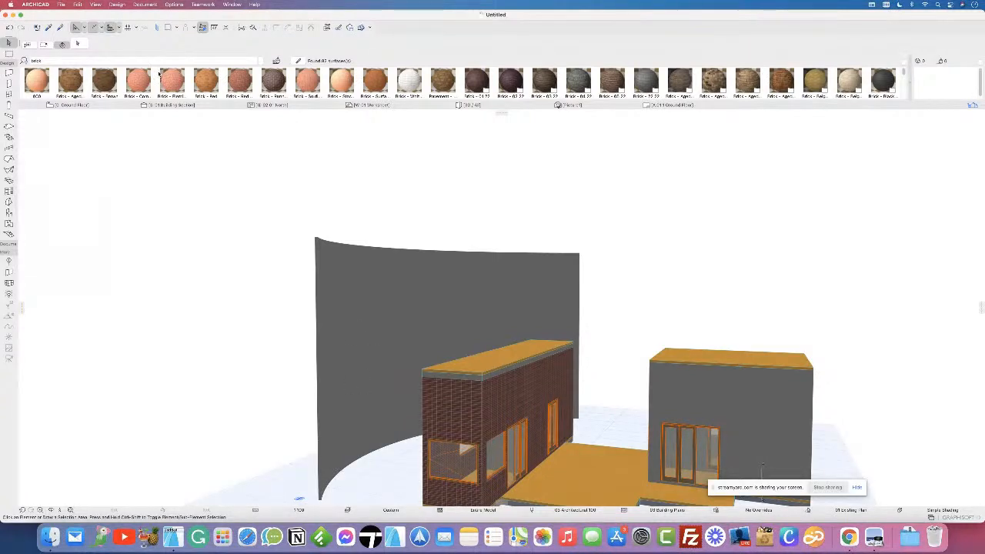
left_click(346, 388)
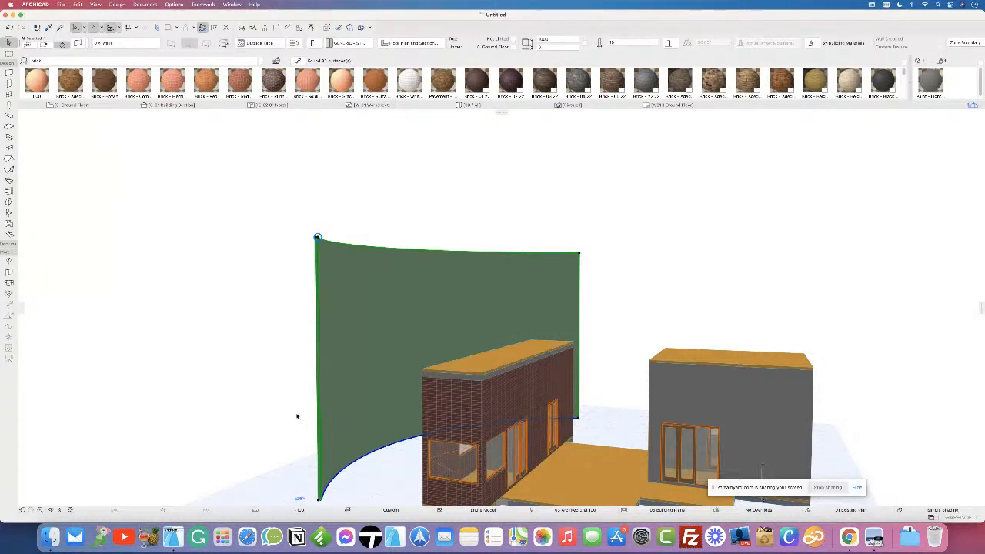
left_click(80, 135)
Step: Set the Dimension tool on the ground floor plan to linear dimensioning with the curved-length method
left_click(99, 107)
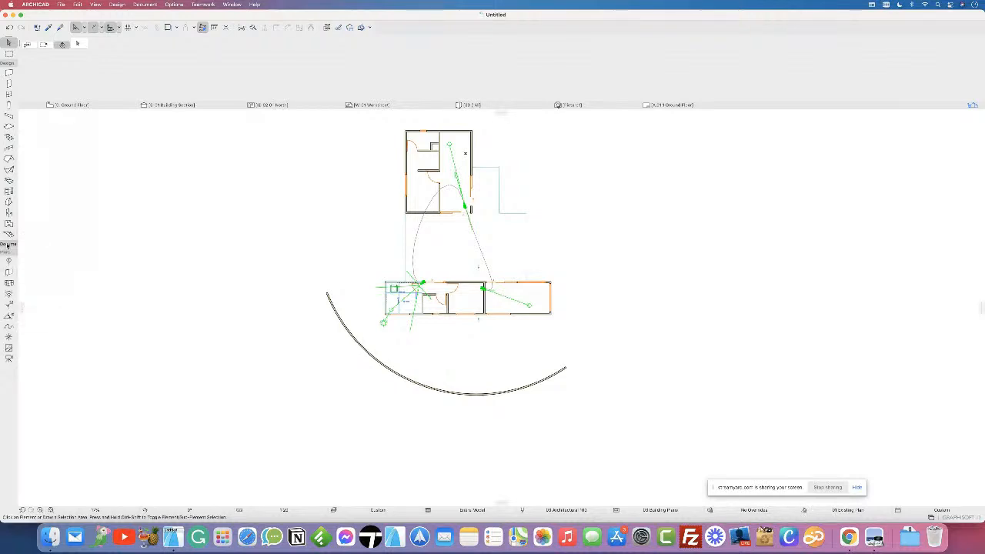
left_click(8, 244)
left_click(9, 254)
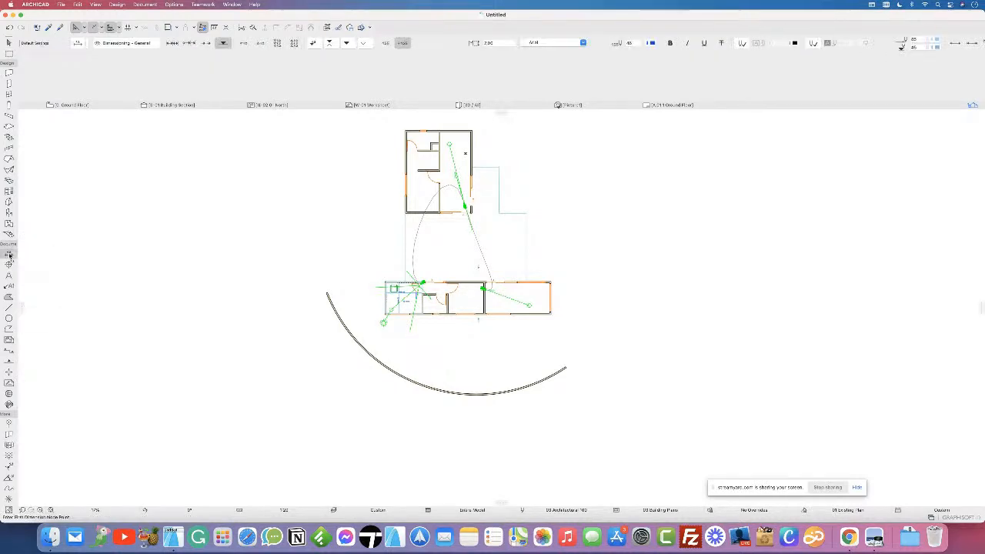
left_click(170, 44)
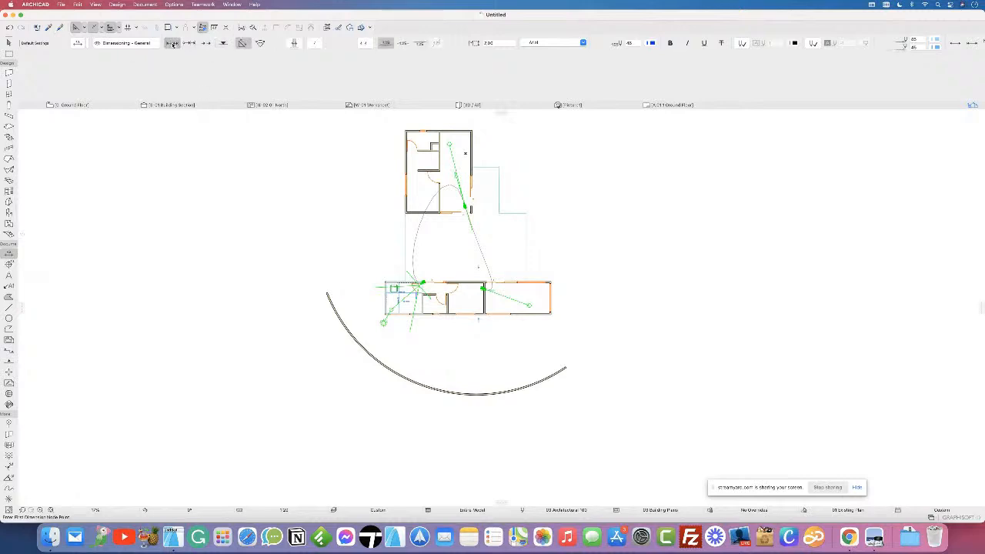
left_click(260, 44)
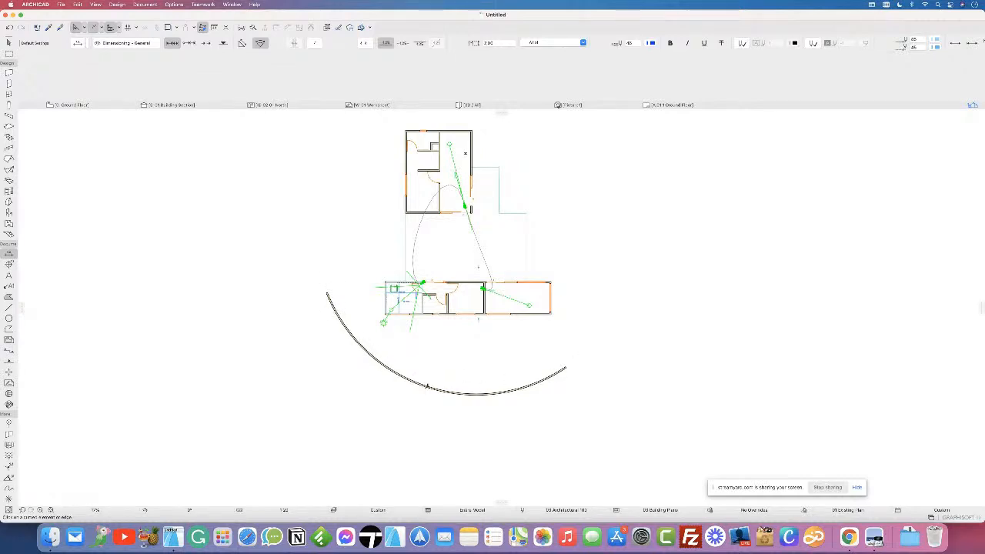
Step: Dimension the length of the curved backdrop wall along its arc, placing the dimension line outside the wall, and read the value
left_click(406, 379)
left_click(406, 378)
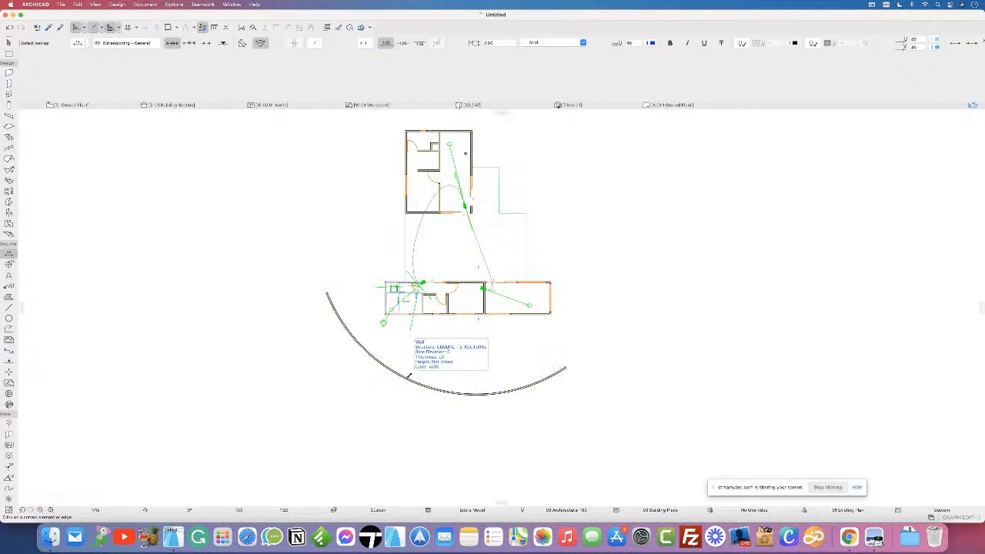
scroll(385, 398, "up", 4)
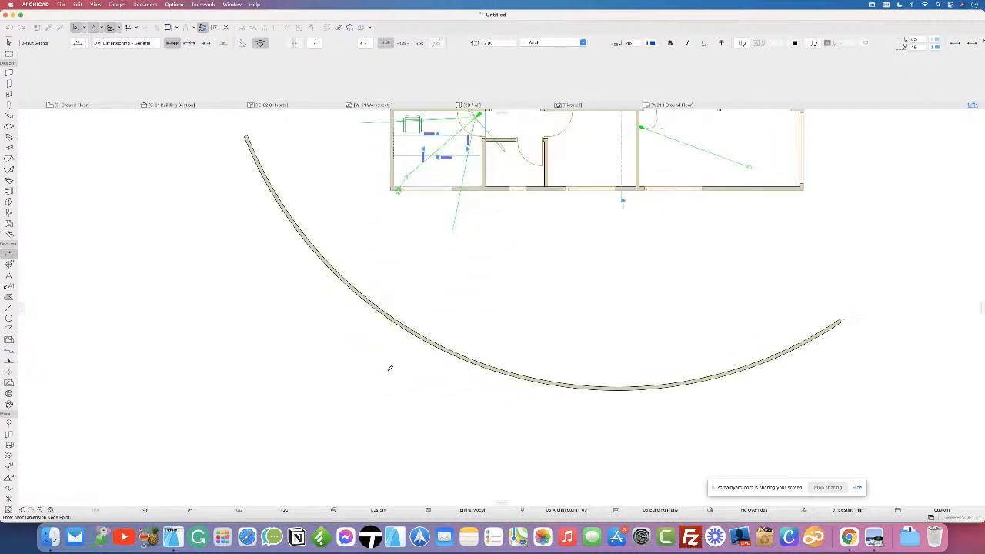
scroll(391, 367, "down", 1)
scroll(423, 332, "down", 2)
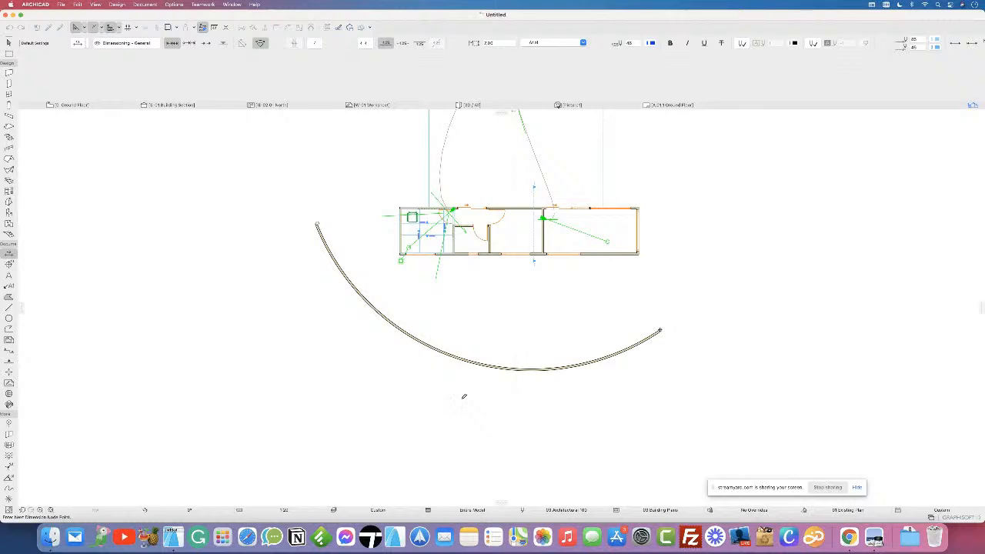
double_click(463, 395)
left_click(427, 400)
scroll(452, 408, "up", 6)
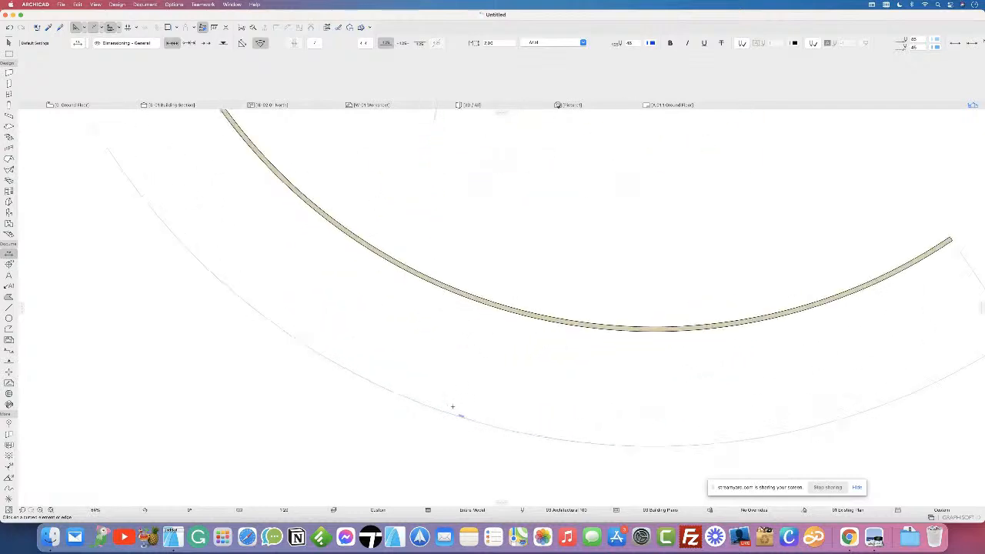
scroll(443, 425, "up", 3)
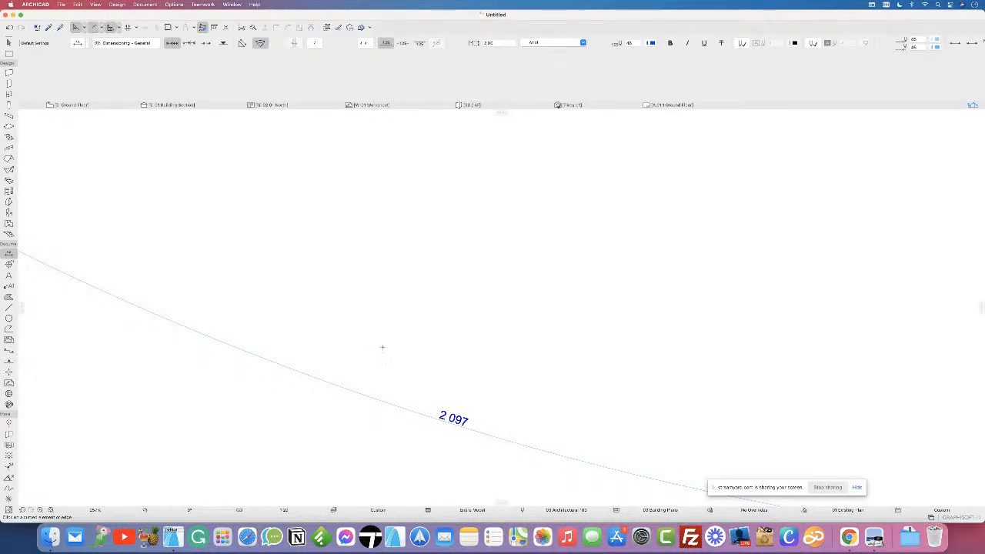
Step: Open the Surfaces settings and select the Paint - Titanium White surface
left_click(174, 5)
mouse_move(175, 18)
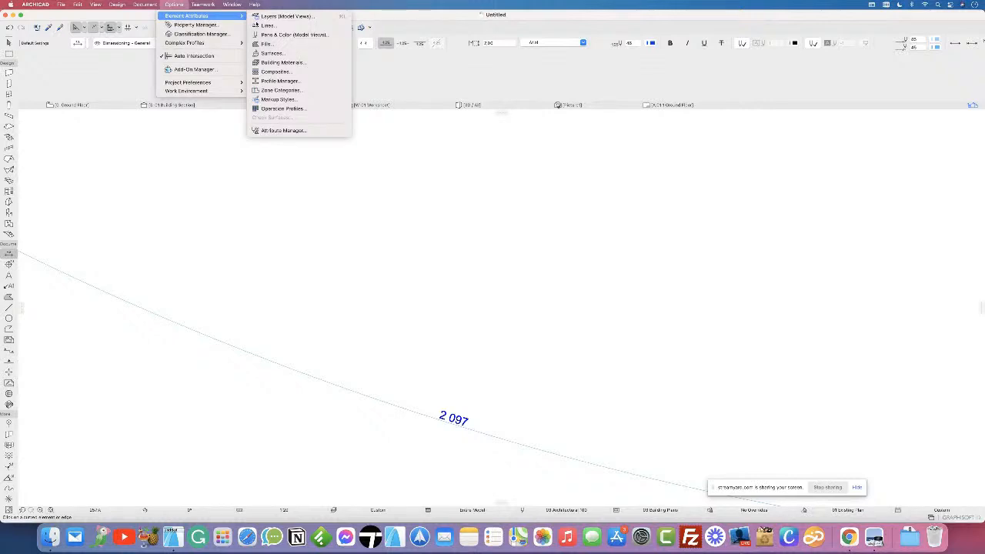
left_click(287, 54)
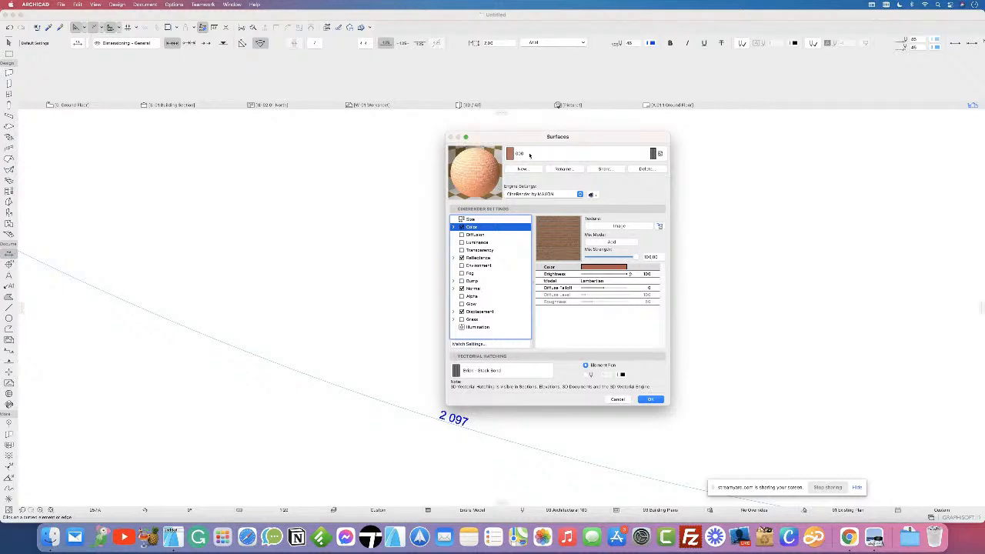
left_click(529, 155)
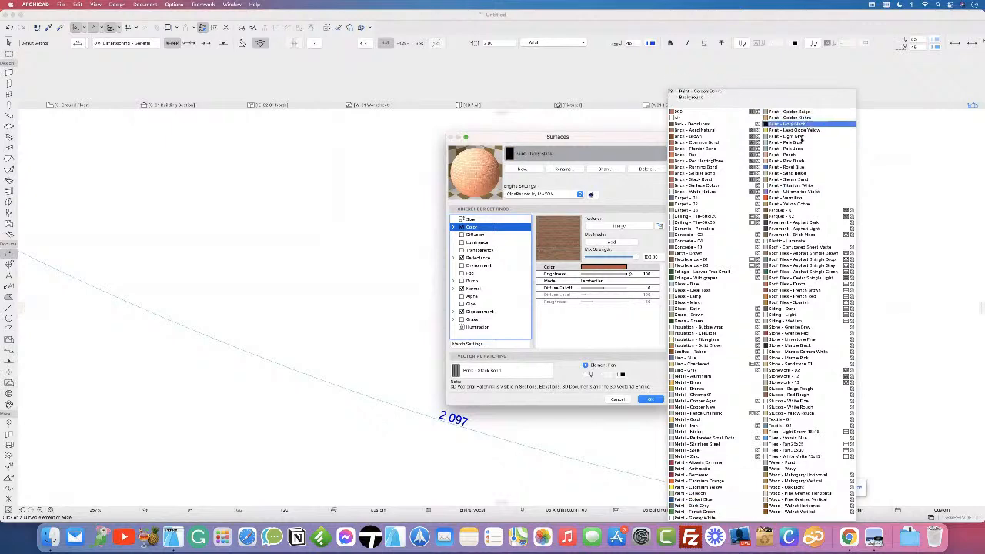
left_click(805, 186)
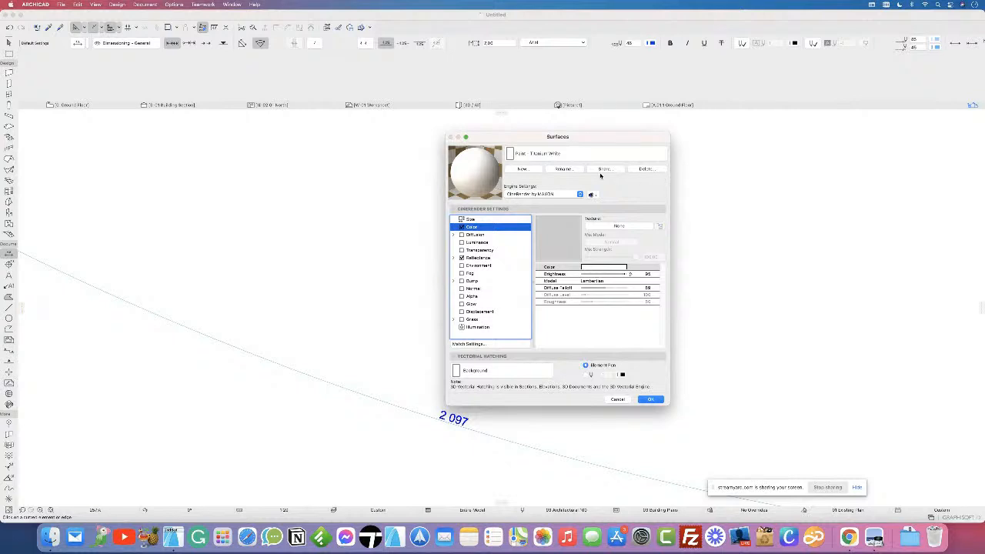
Step: Duplicate Paint - Titanium White as a new surface named 000aaa
left_click(522, 170)
type("30")
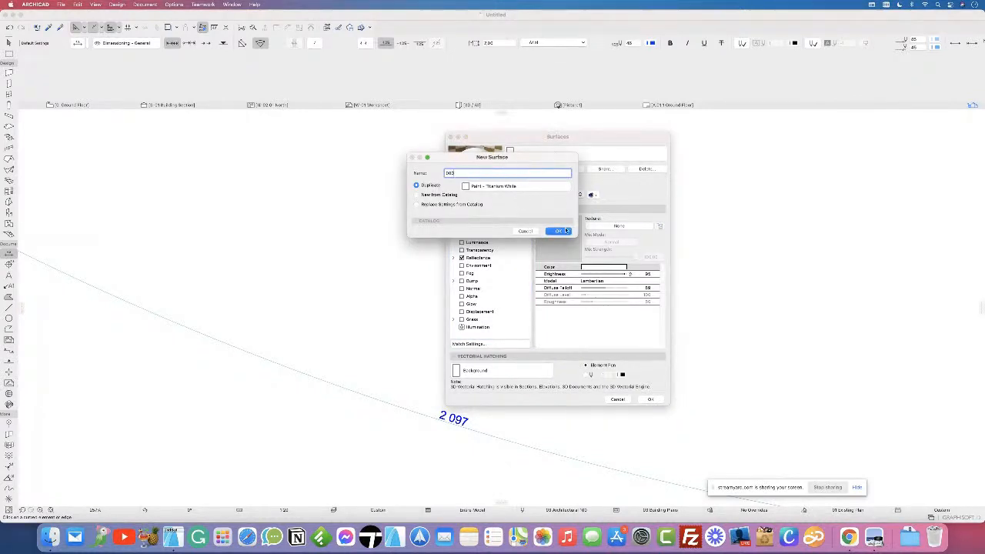
left_click(560, 232)
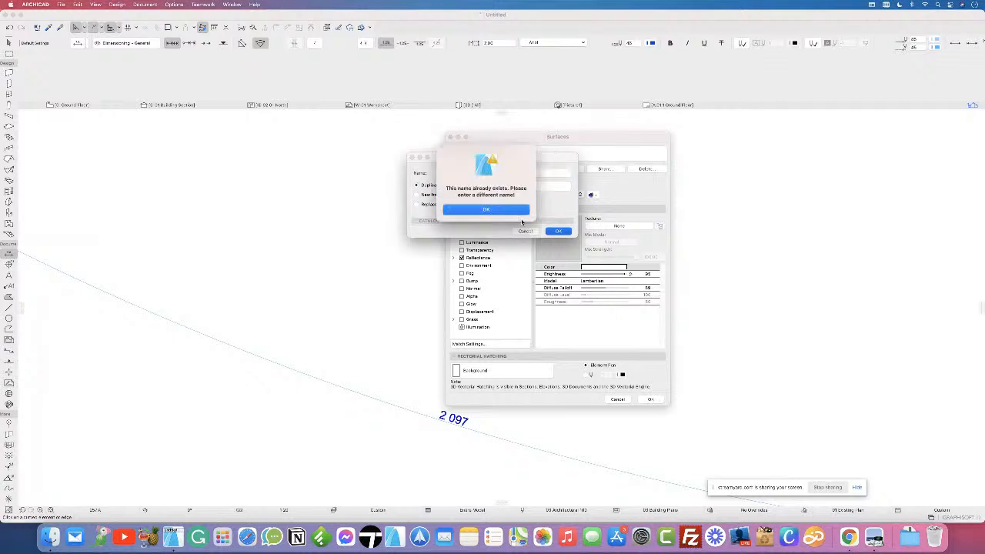
left_click(505, 209)
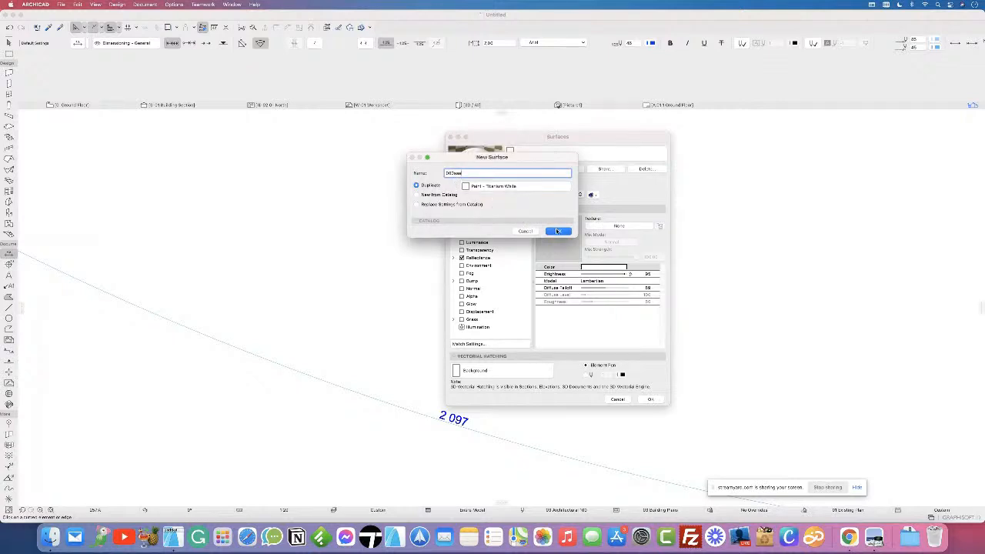
left_click(557, 231)
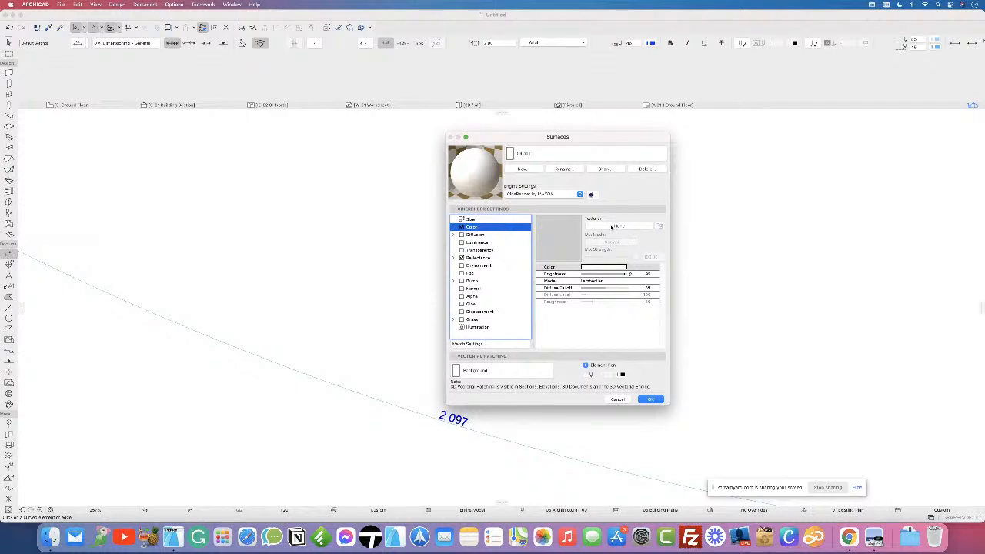
Step: Start loading an image texture for the new surface's color and expand the HDR image folders of ARCHICAD Library 22
left_click(617, 225)
left_click(680, 265)
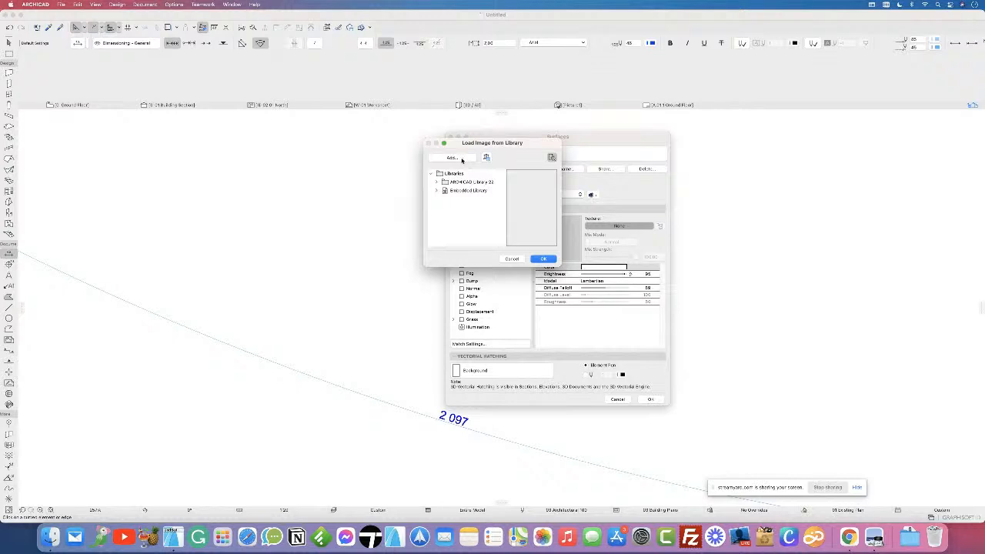
left_click(436, 182)
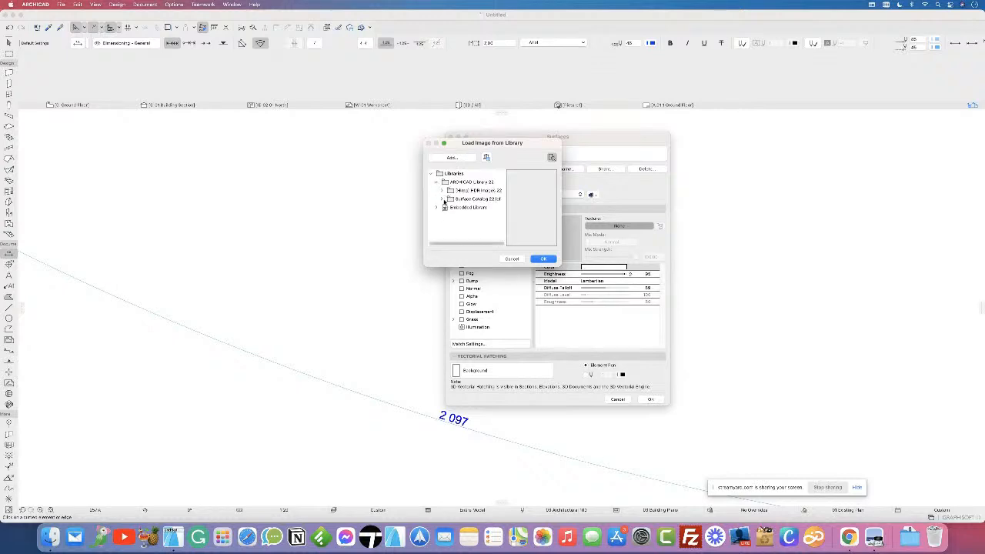
left_click(443, 199)
left_click_drag(559, 266, 677, 406)
left_click(444, 190)
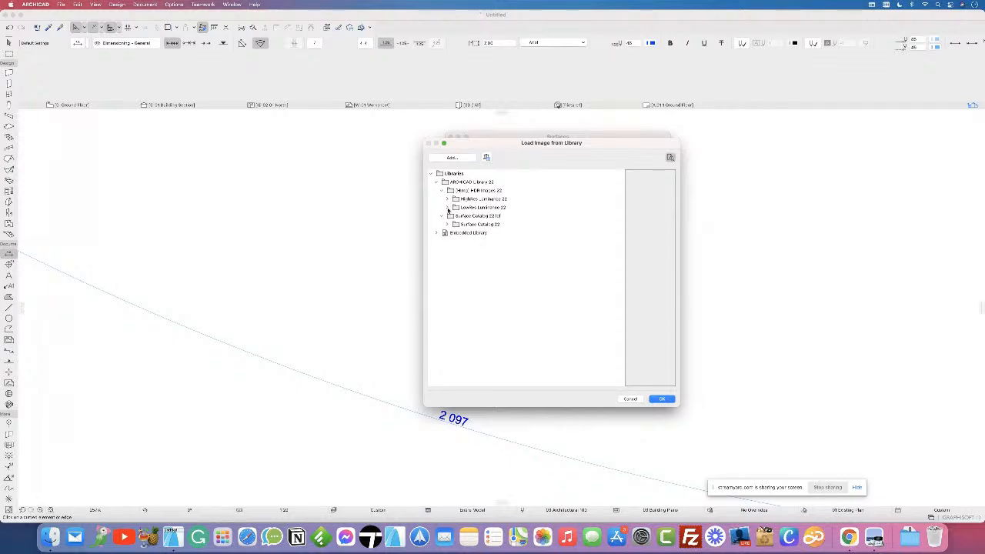
Step: Examine the low-res and high-res HDR luminance images and the images in the Embedded Library as possible backdrop textures
left_click(447, 207)
left_click(483, 227)
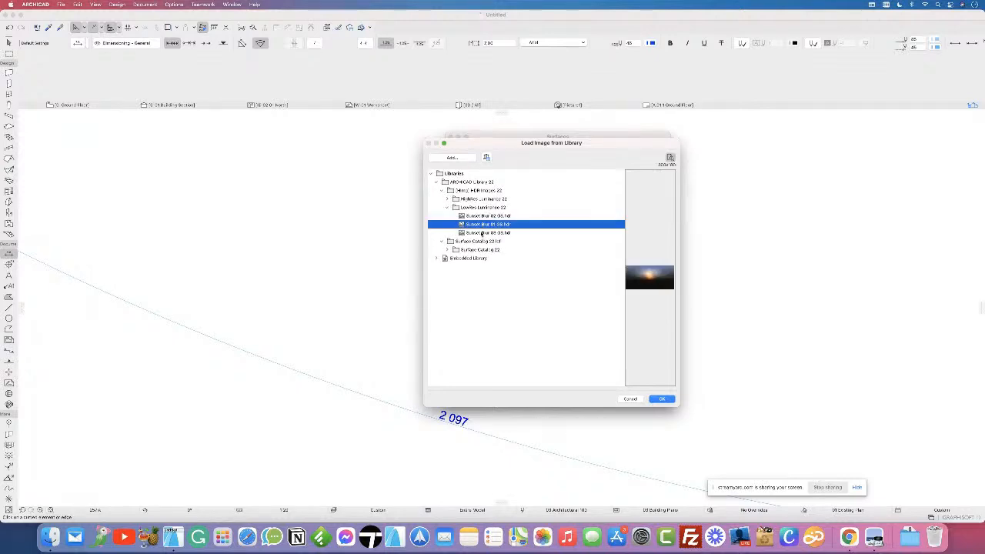
left_click(482, 234)
left_click(446, 200)
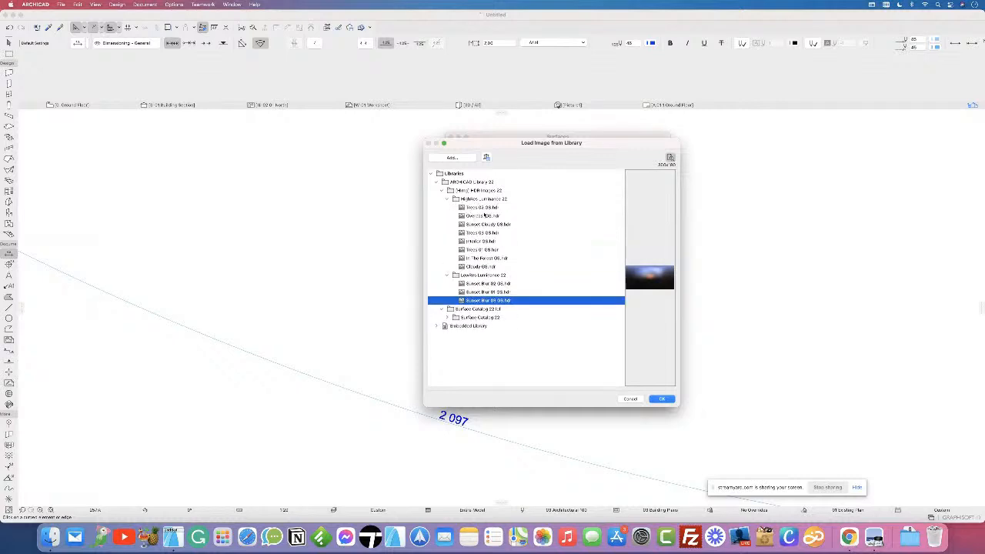
left_click(481, 215)
left_click(484, 234)
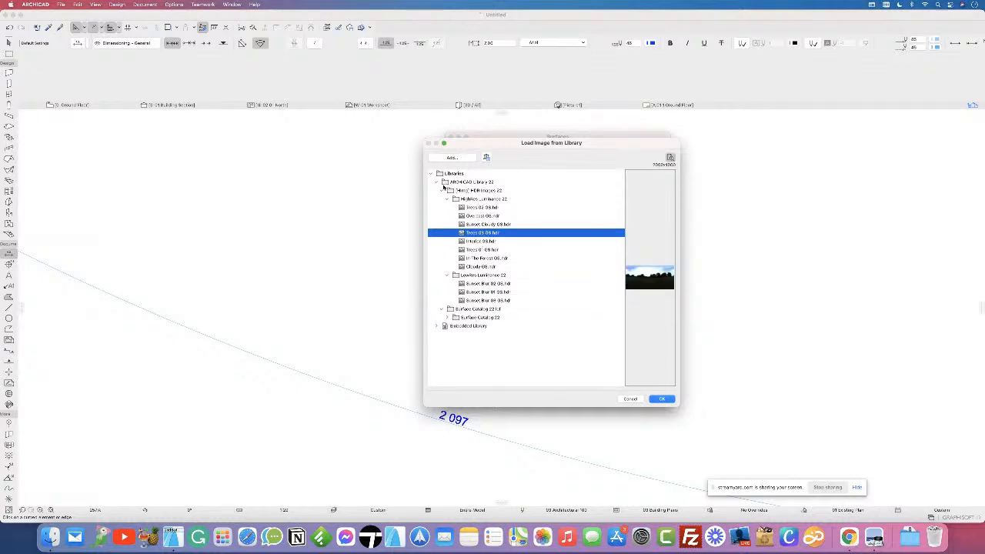
left_click(437, 182)
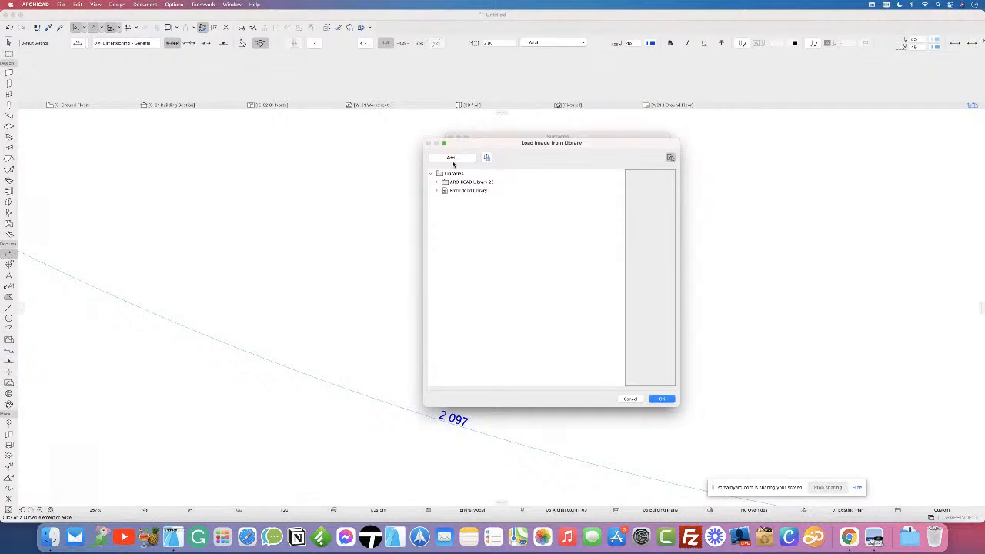
left_click(438, 191)
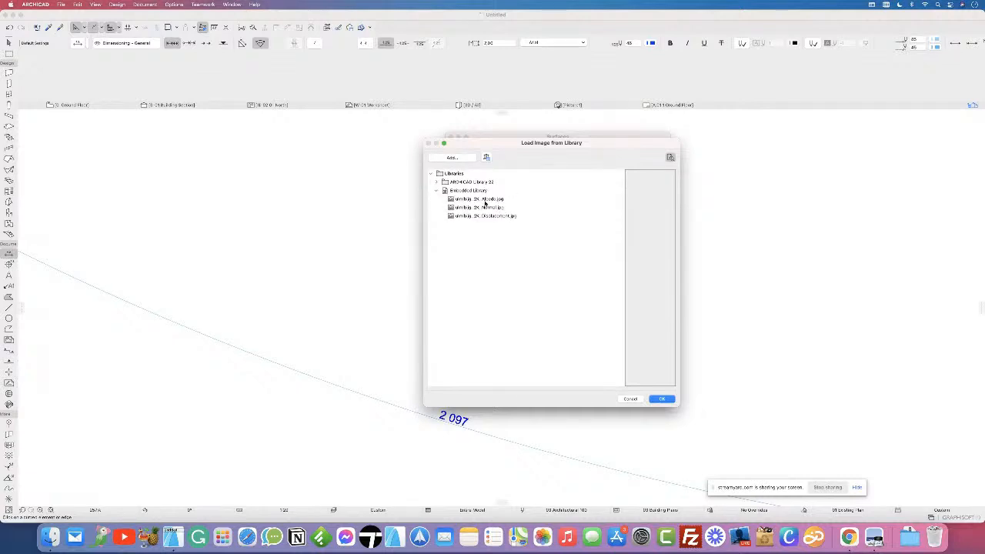
Step: Start adding an image file to the library and open the Downloads folder
left_click(452, 158)
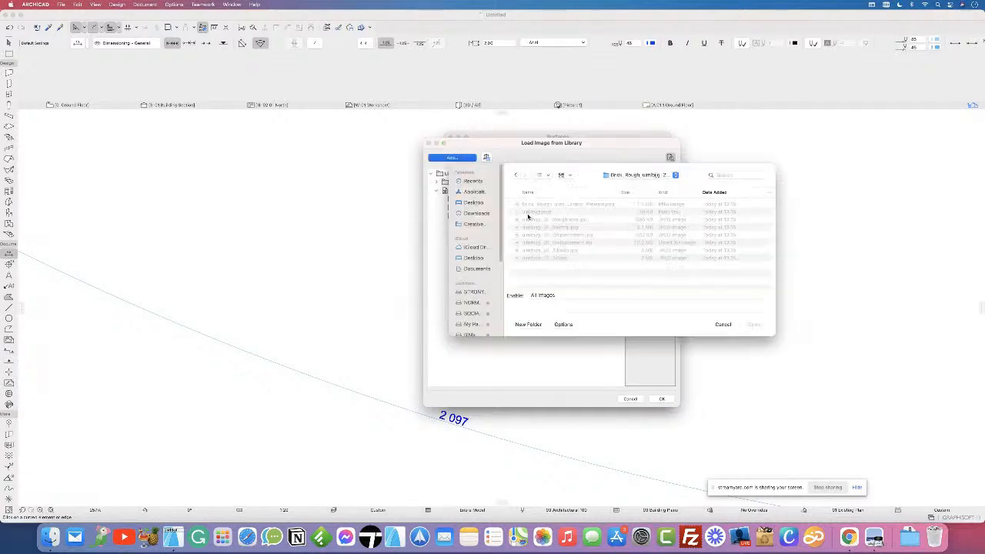
left_click(624, 176)
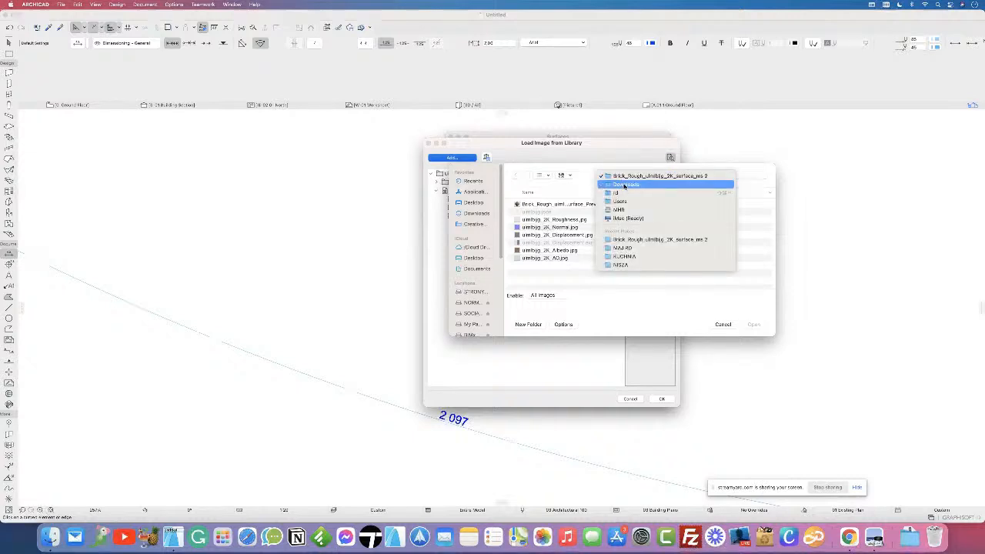
left_click(477, 215)
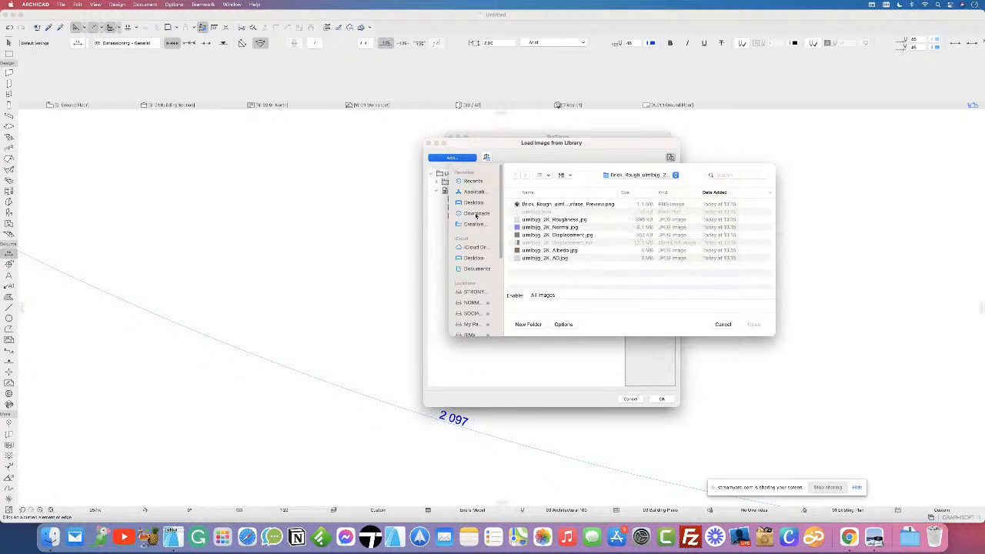
left_click(476, 214)
Step: Add the 111 KB JPEG dated 27 Apr 2021 from Downloads to the Embedded Library and shrink the image loading dialog
scroll(593, 236, "down", 3)
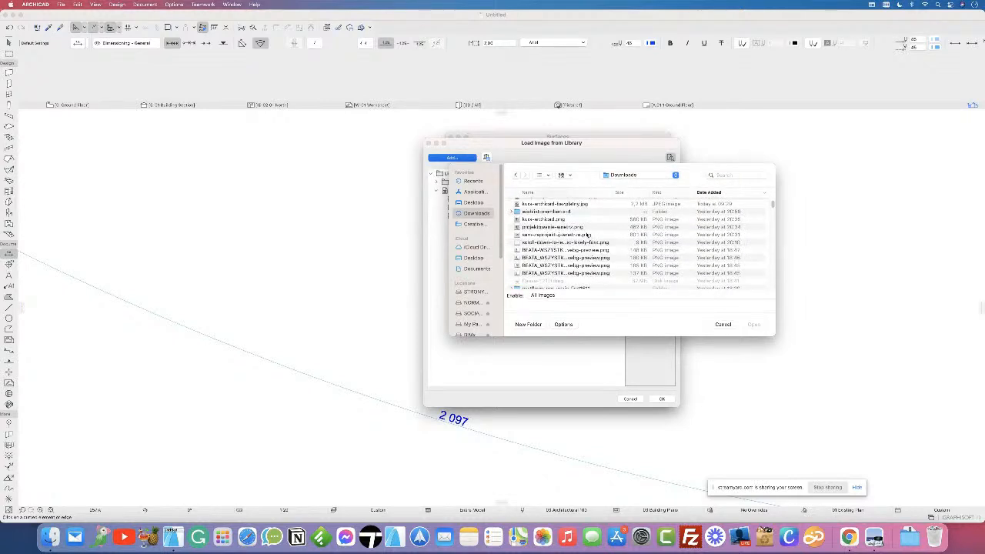
scroll(586, 234, "down", 10)
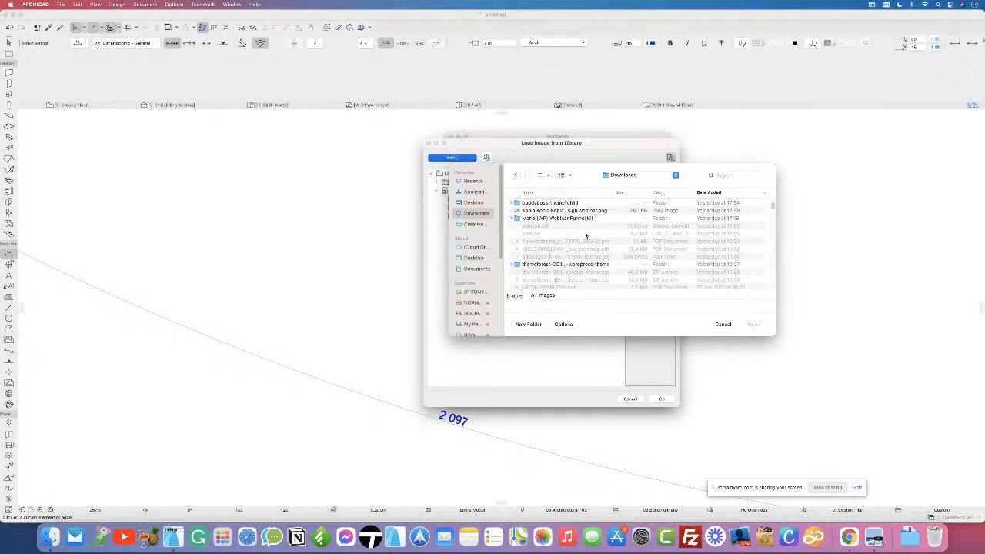
scroll(587, 235, "down", 2)
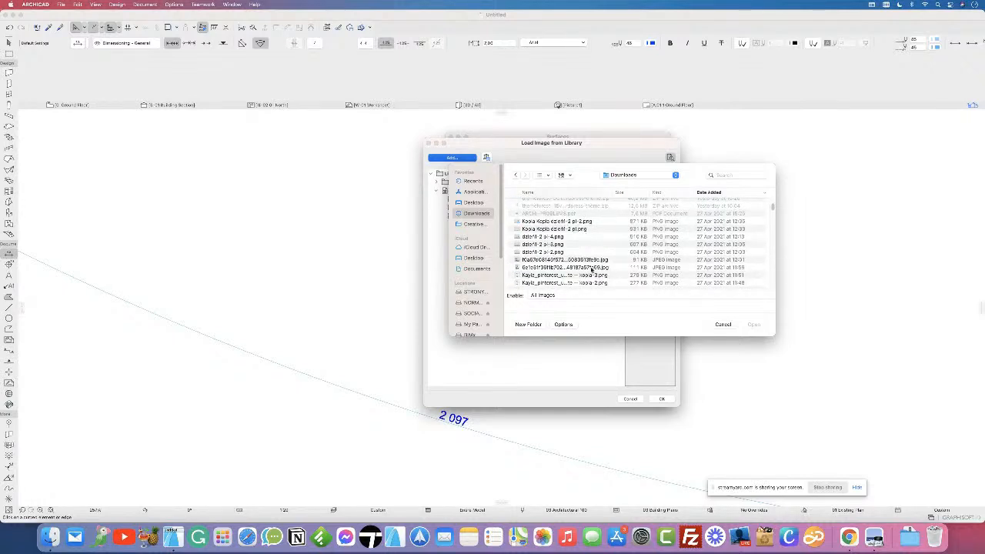
left_click(588, 267)
scroll(591, 265, "down", 3)
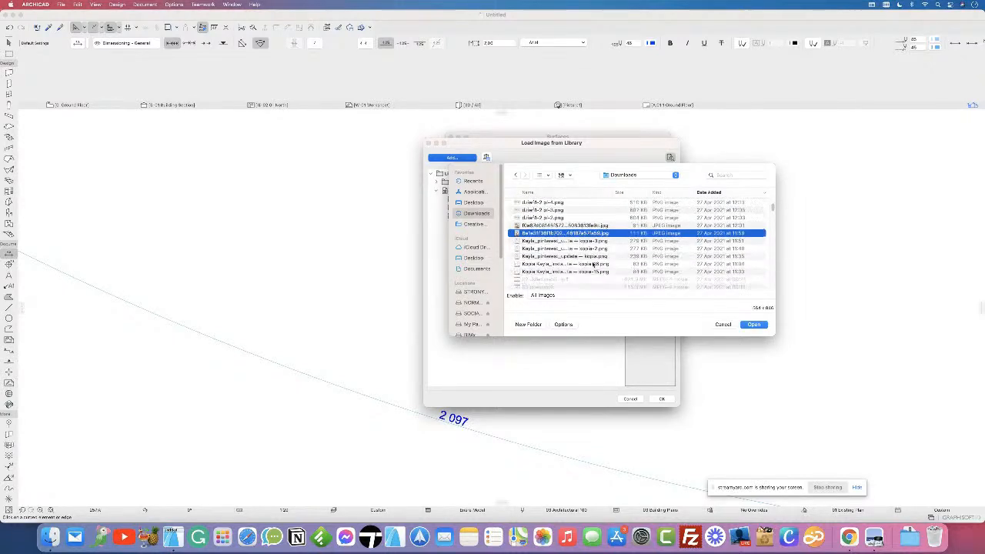
scroll(592, 265, "down", 5)
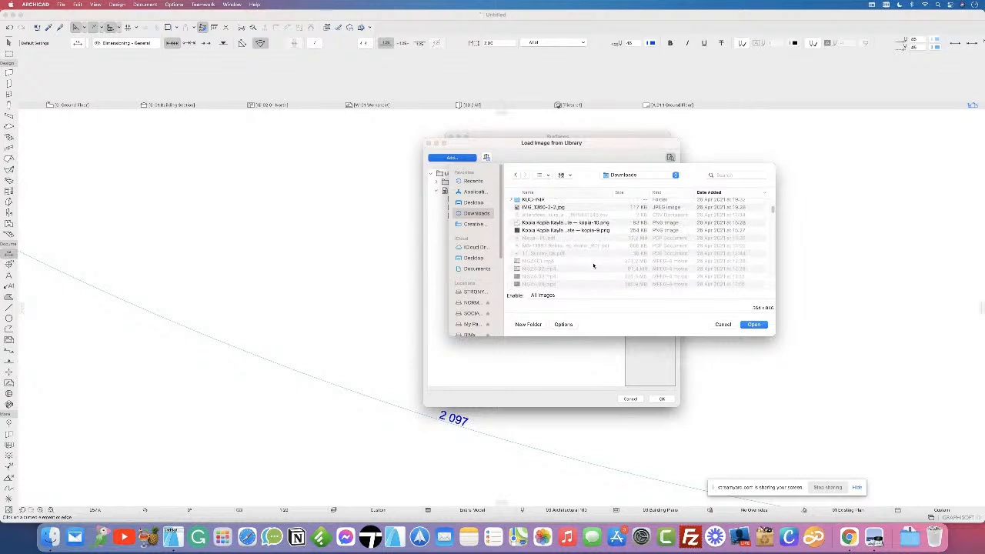
left_click(754, 325)
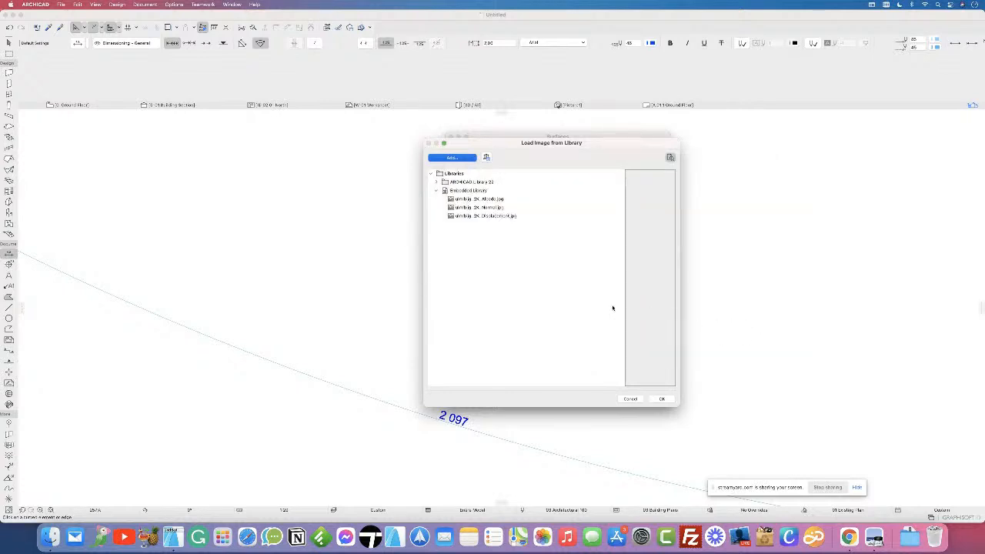
left_click_drag(677, 407, 624, 301)
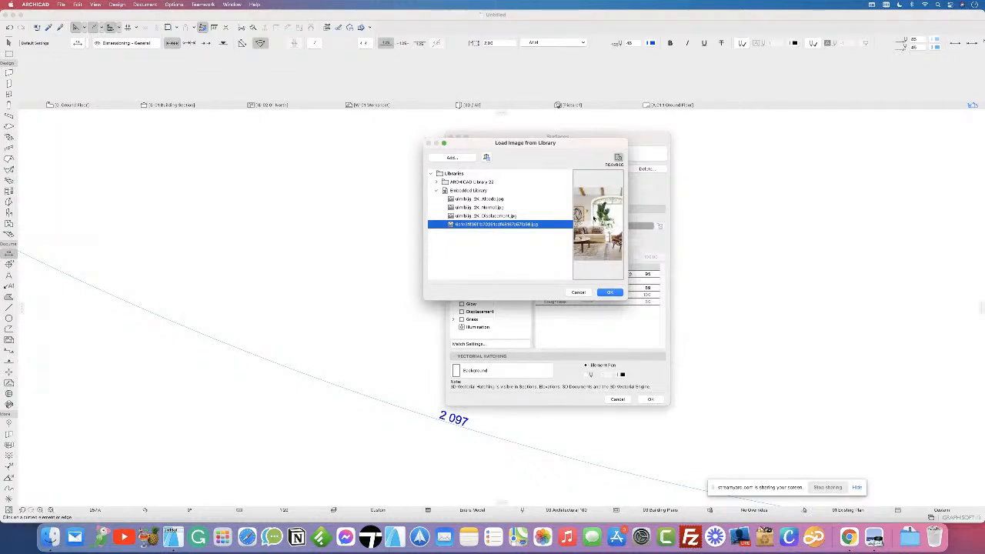
Step: Apply the added living-room image as the surface's color texture, sized 20000 horizontally and 500 vertically
left_click(611, 293)
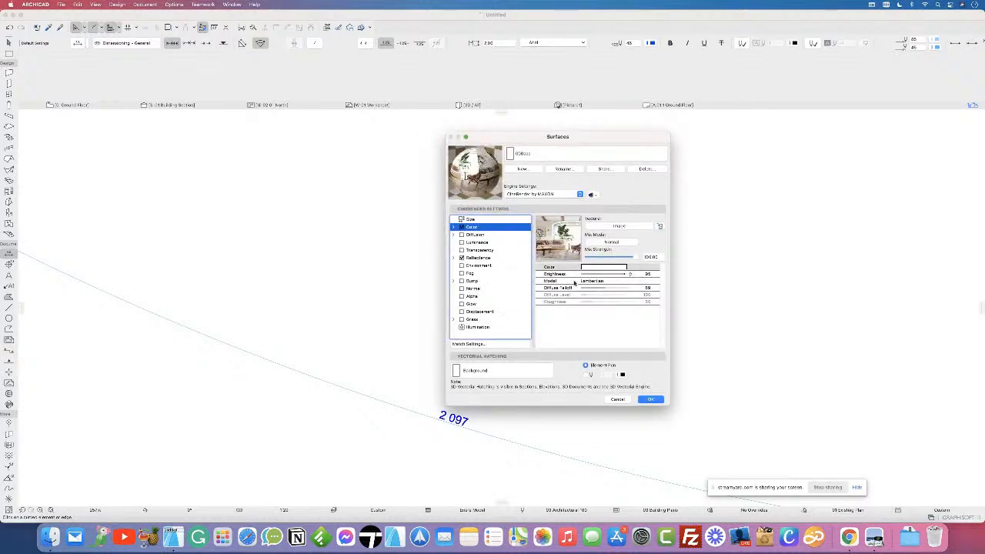
left_click(476, 221)
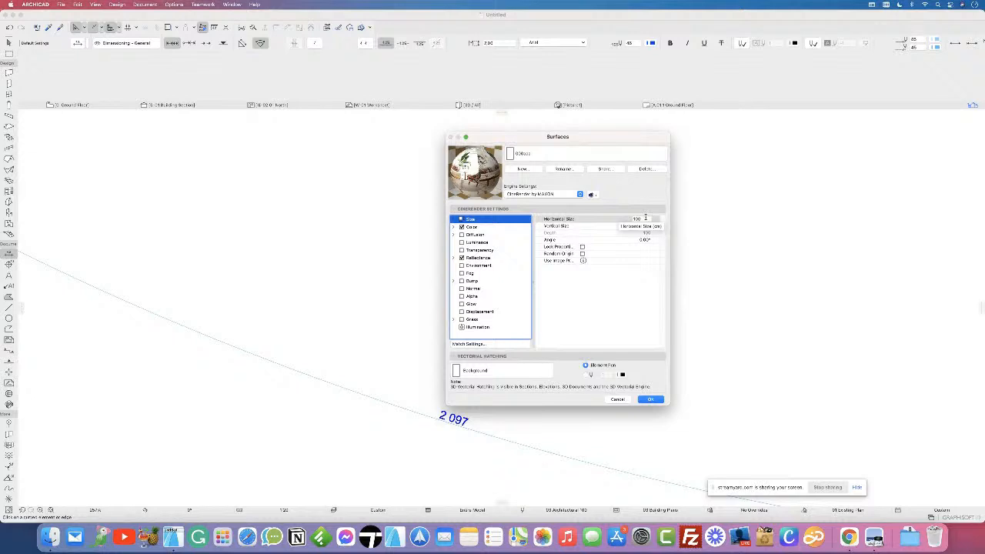
left_click(642, 219)
type("2")
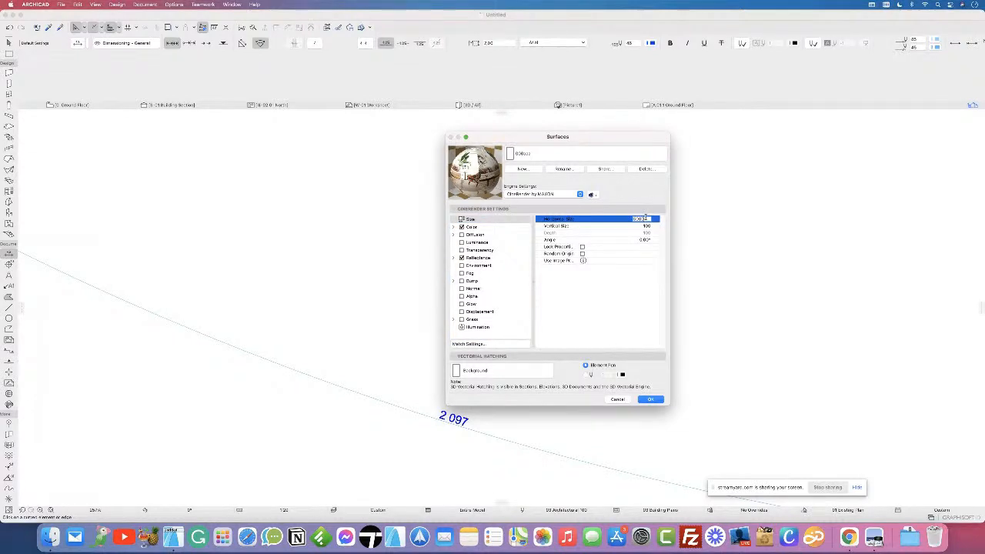
key("Return")
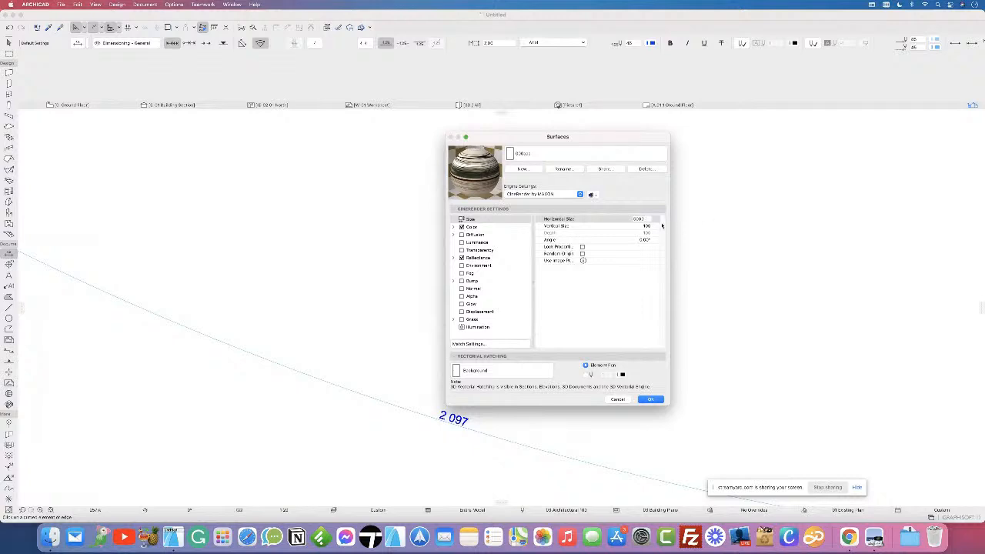
left_click(639, 220)
type("2")
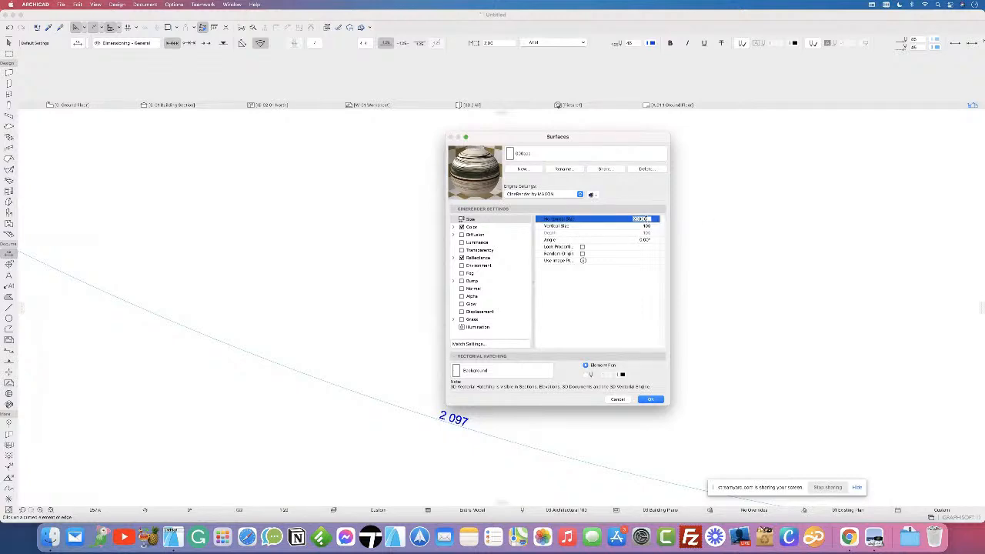
left_click(646, 226)
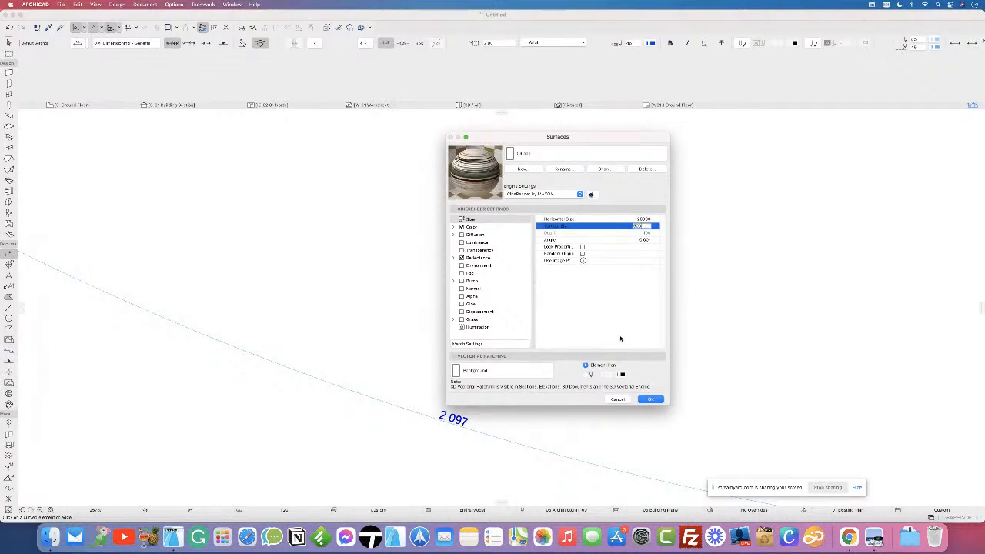
key("Return")
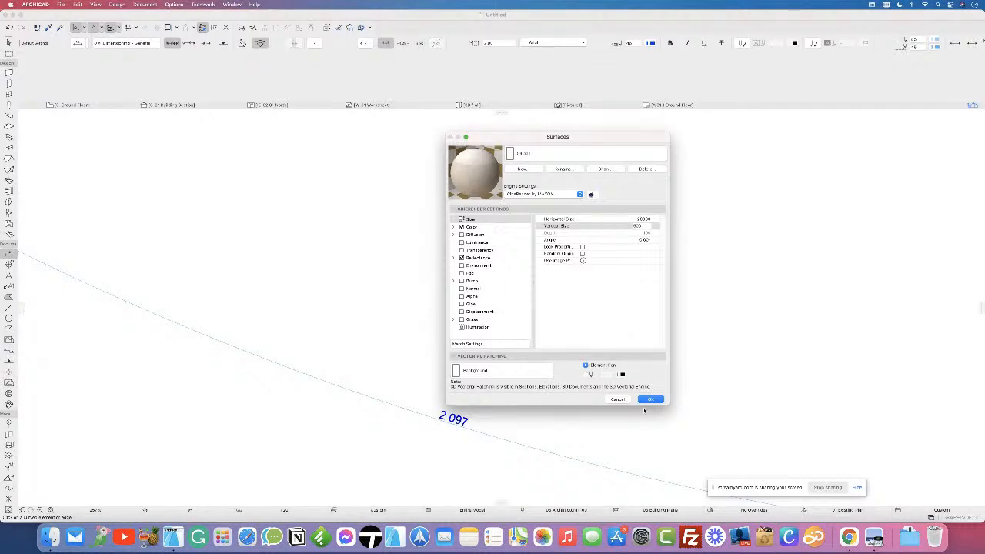
left_click(650, 400)
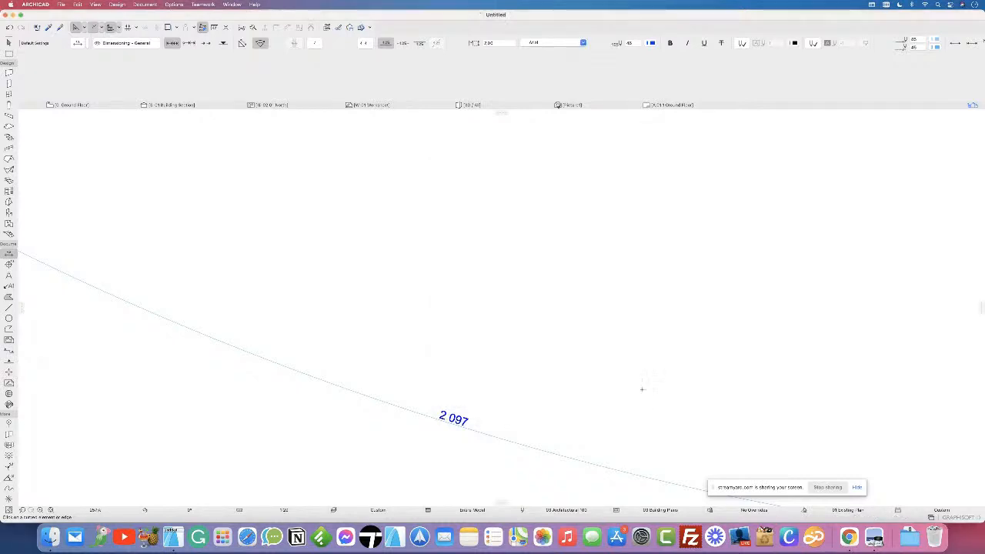
Step: Override two surfaces of the curved backdrop wall, outside and inside, with the new image-textured surface
scroll(430, 269, "down", 10)
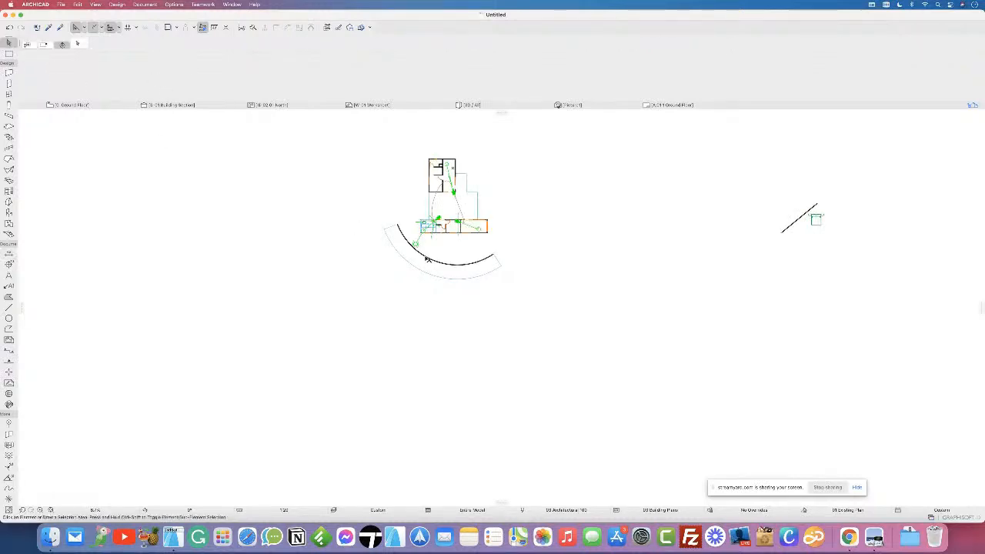
left_click(445, 264)
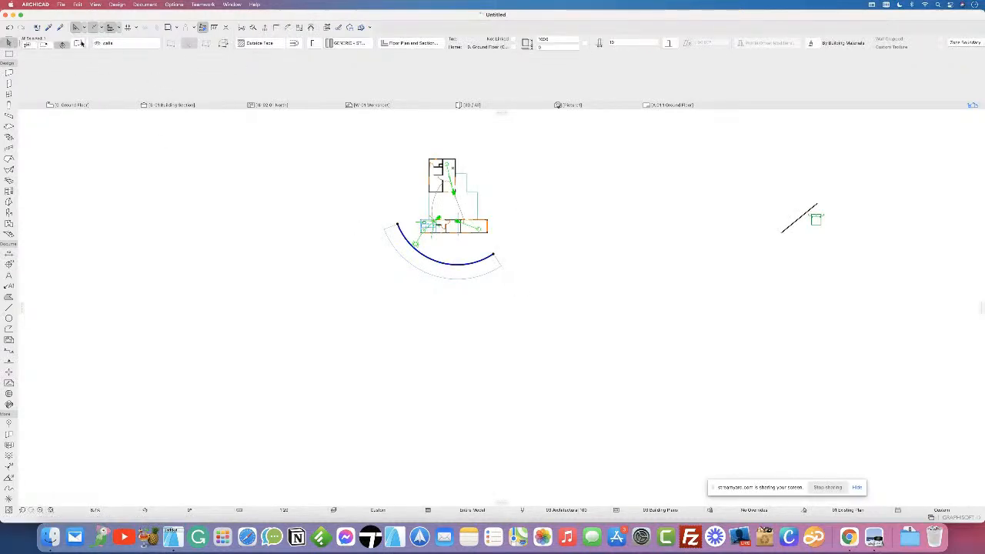
left_click(77, 43)
left_click(471, 345)
left_click(471, 356)
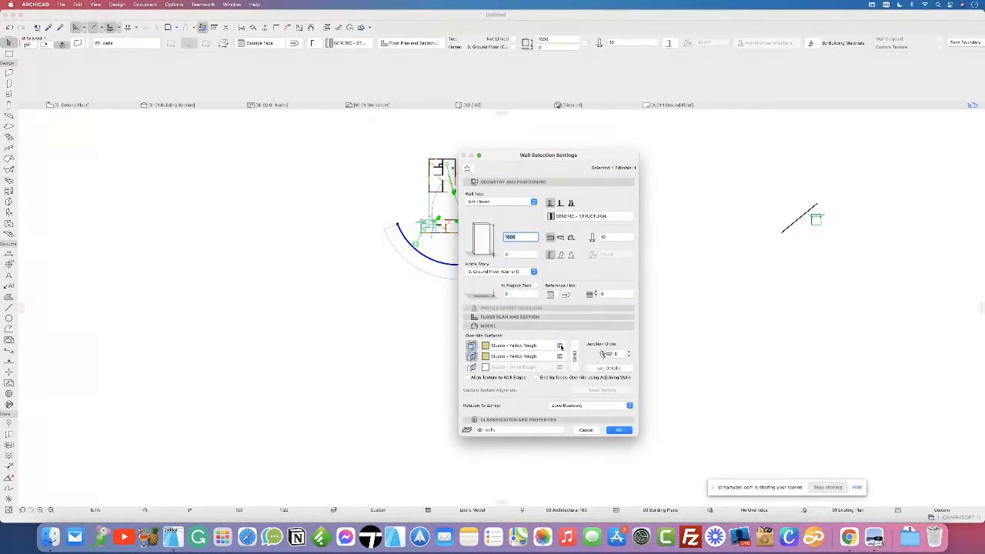
left_click(560, 346)
left_click(596, 117)
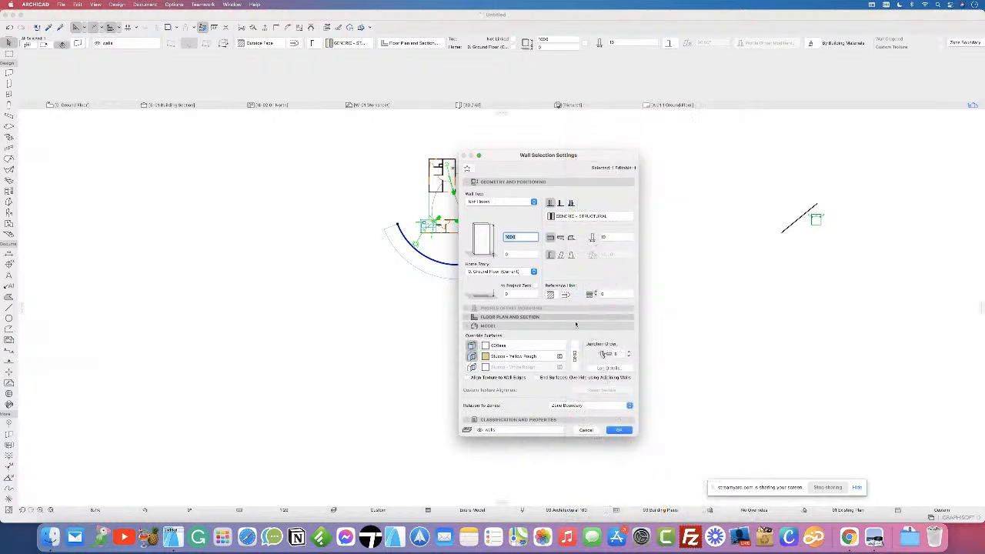
left_click(559, 357)
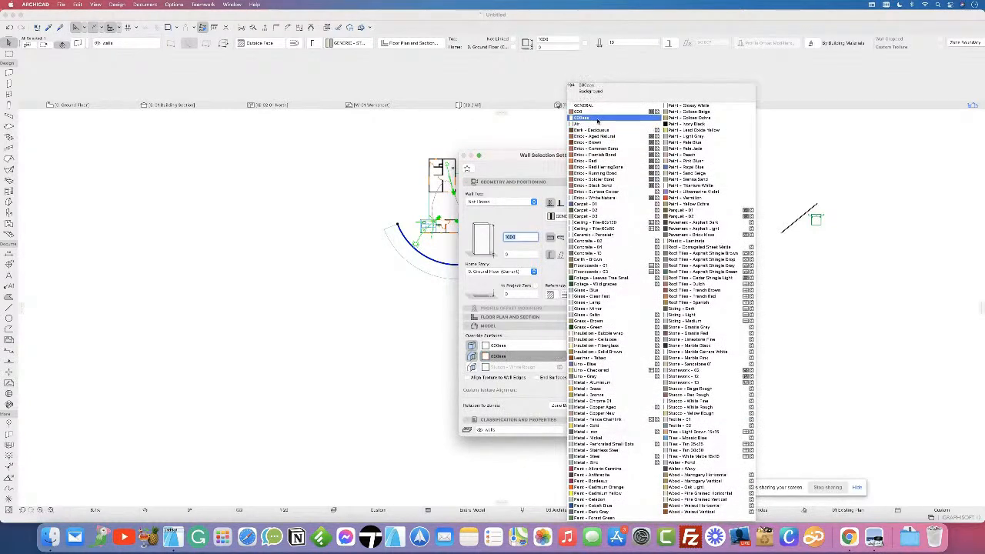
left_click(597, 118)
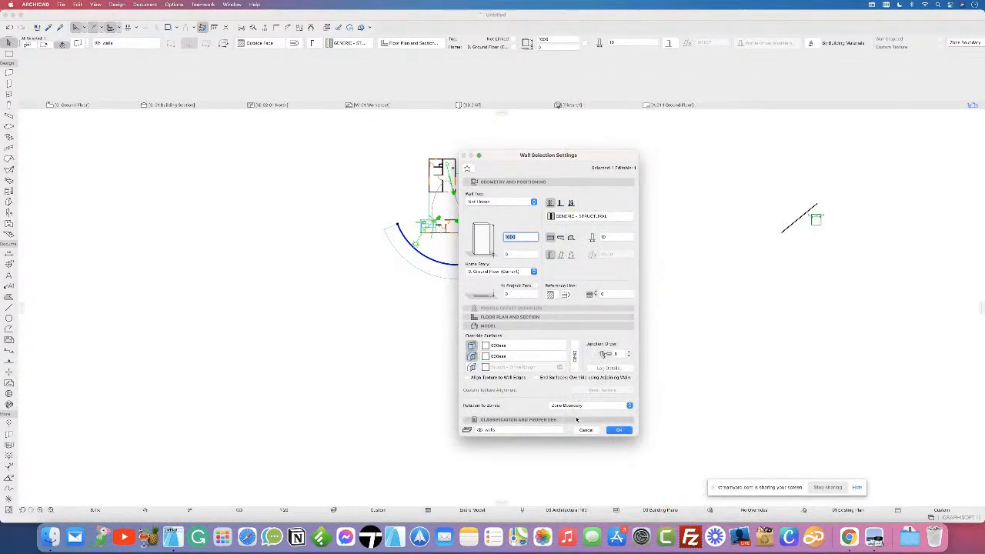
left_click(619, 431)
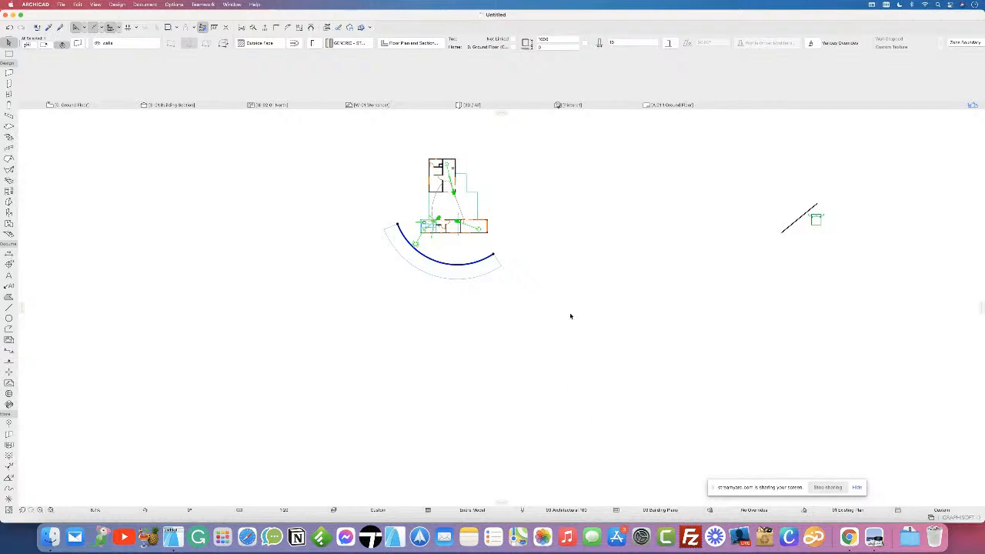
Step: Update the surface's Basic settings from CineRender and show the curved wall in the 3D view
left_click(174, 5)
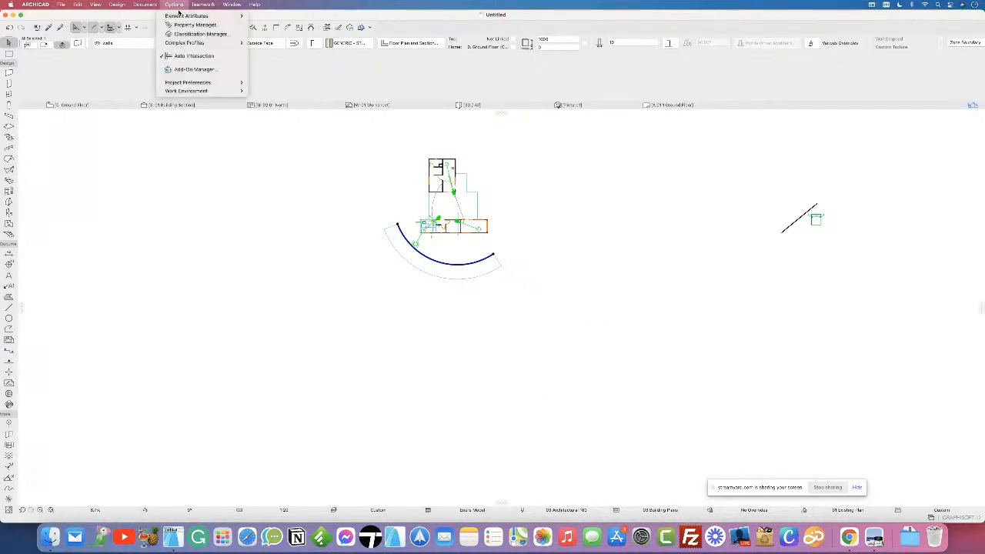
mouse_move(202, 17)
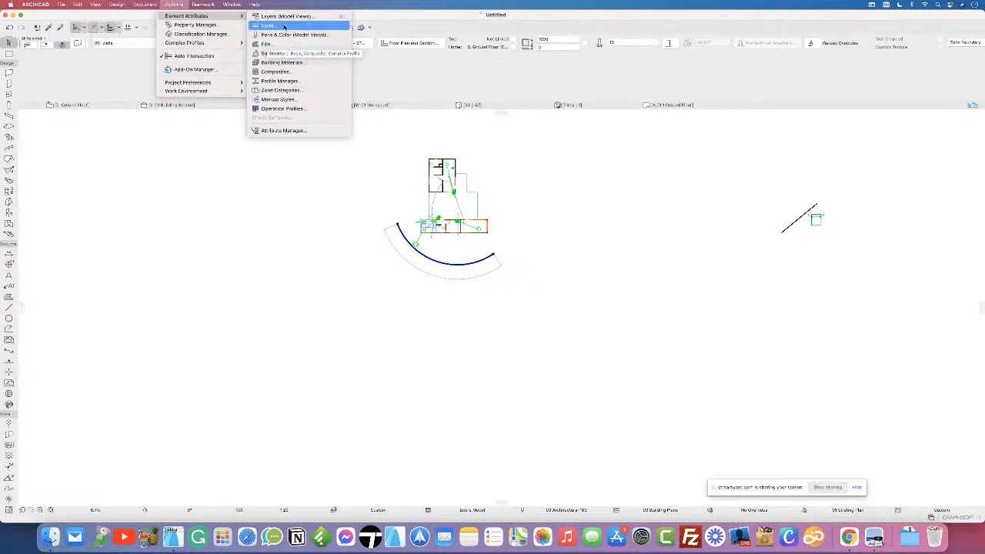
left_click(270, 53)
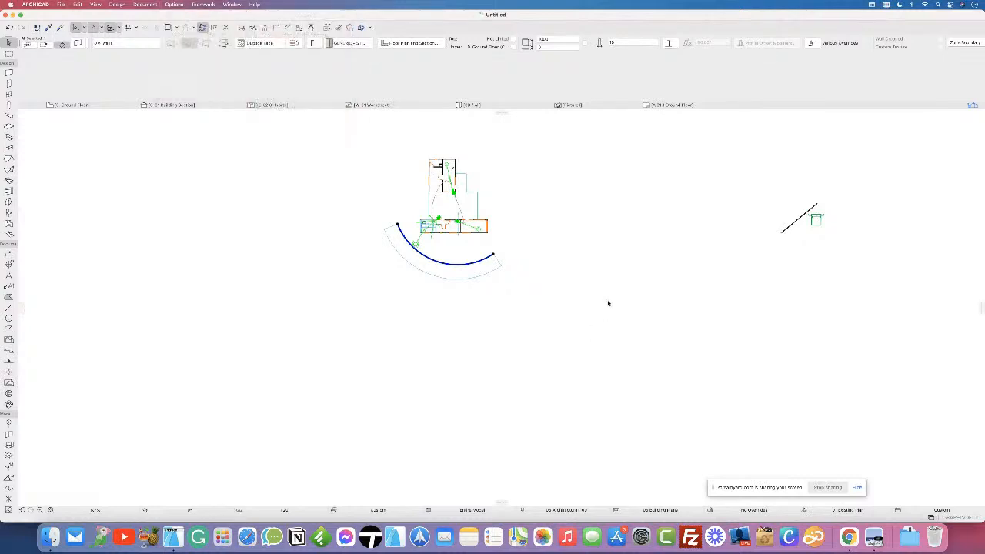
left_click(500, 345)
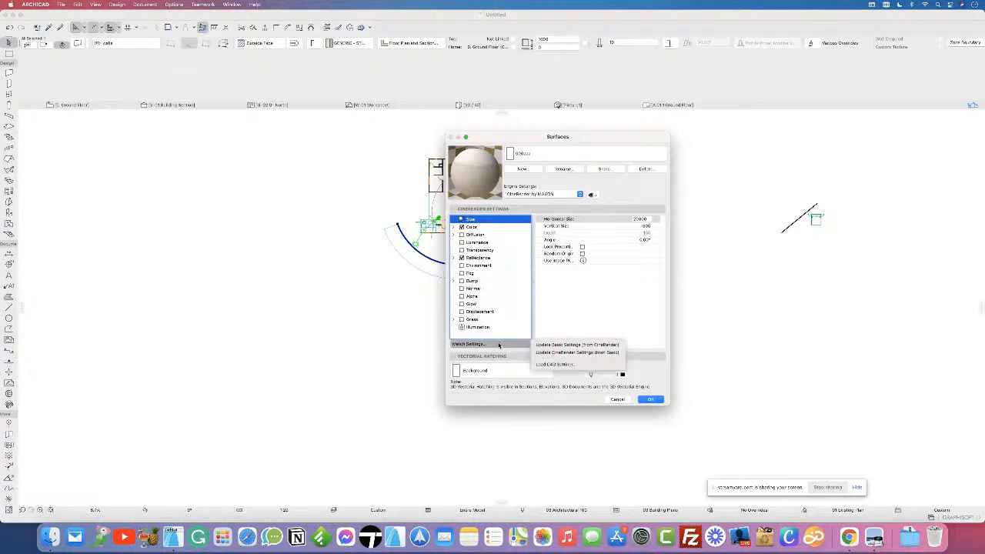
left_click(559, 345)
left_click(650, 399)
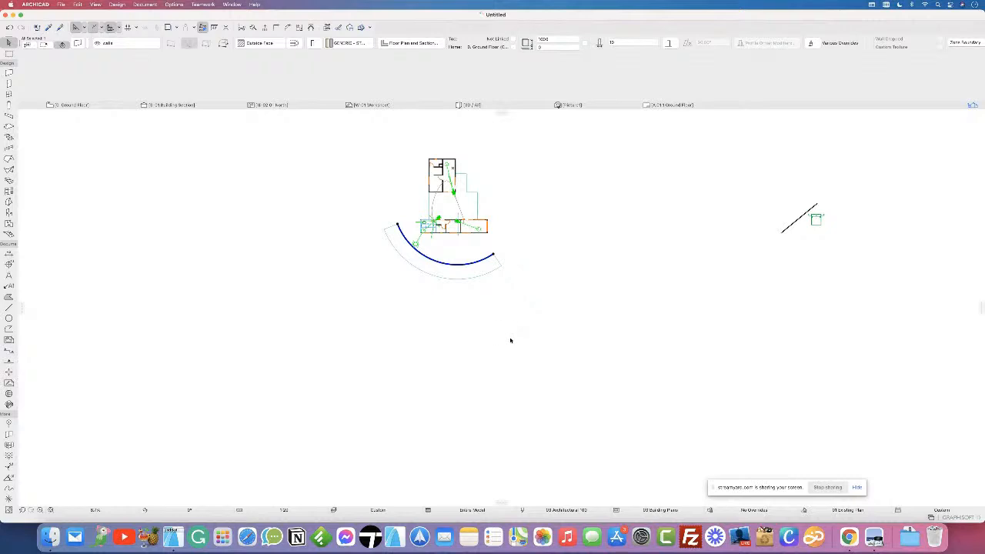
key("F5")
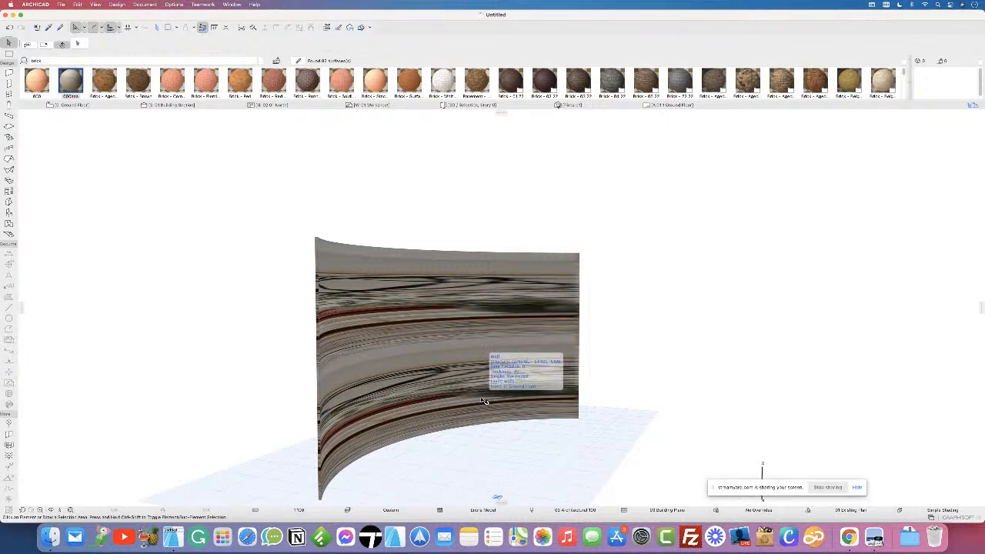
Step: Resize the backdrop wall's image texture to a horizontal size of 500 and a vertical size of 2000
left_click(484, 400)
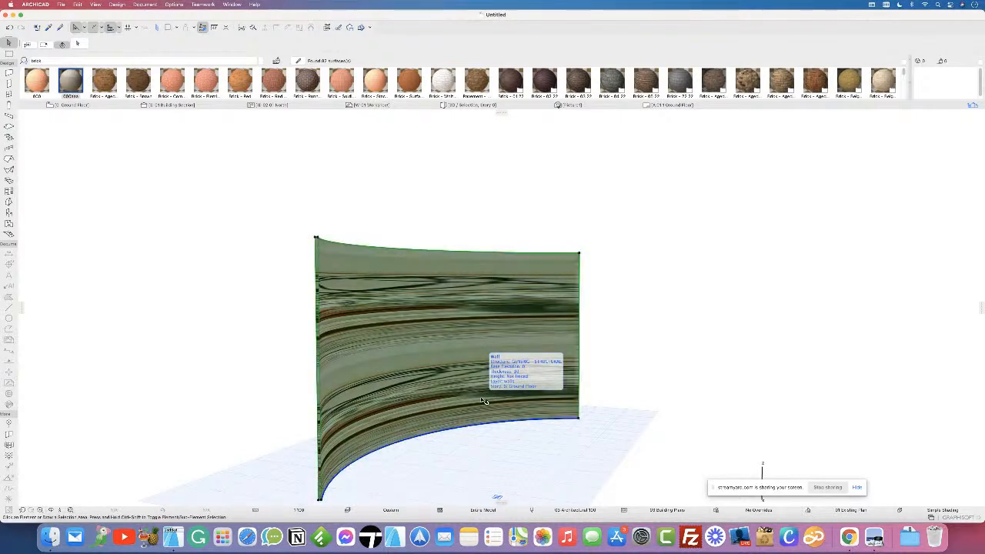
left_click(173, 4)
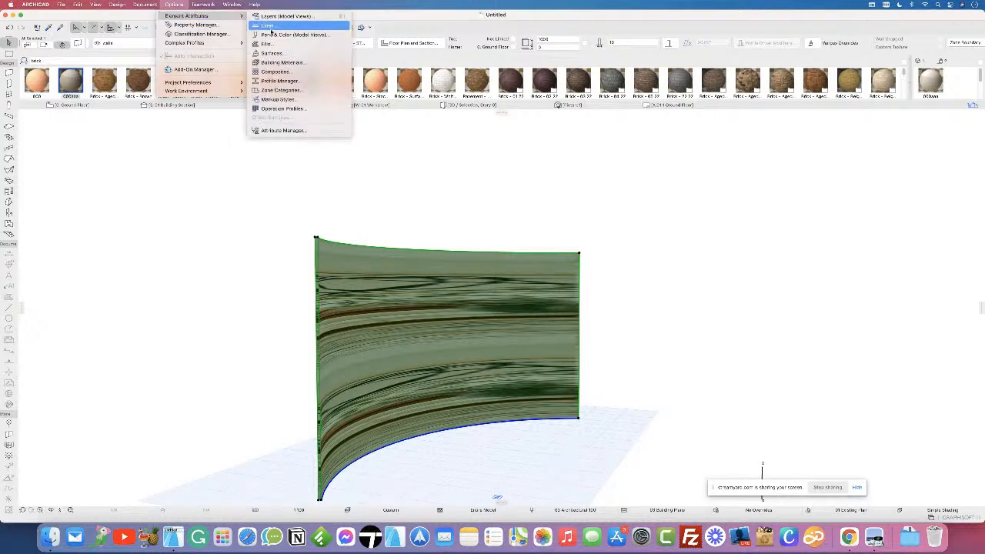
left_click(277, 53)
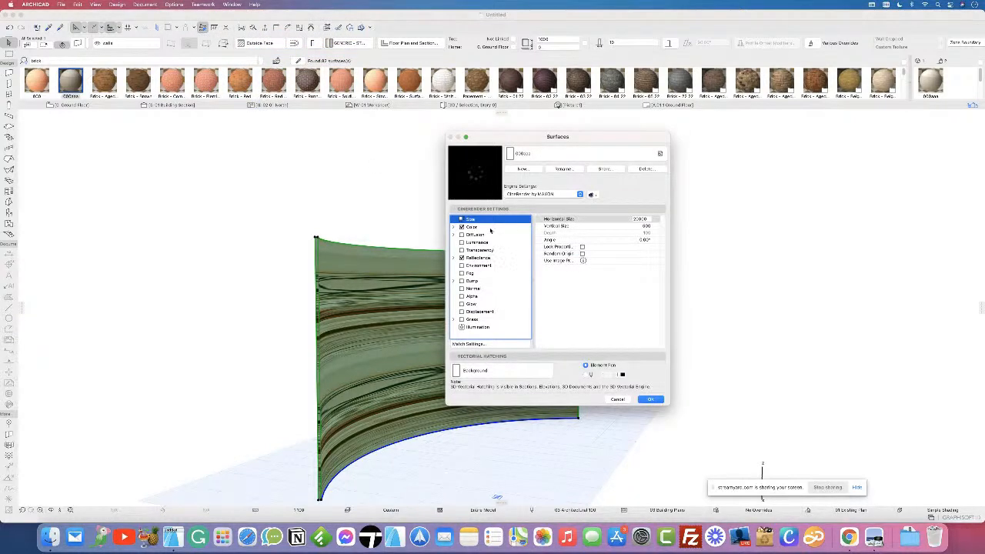
left_click(641, 219)
type("500")
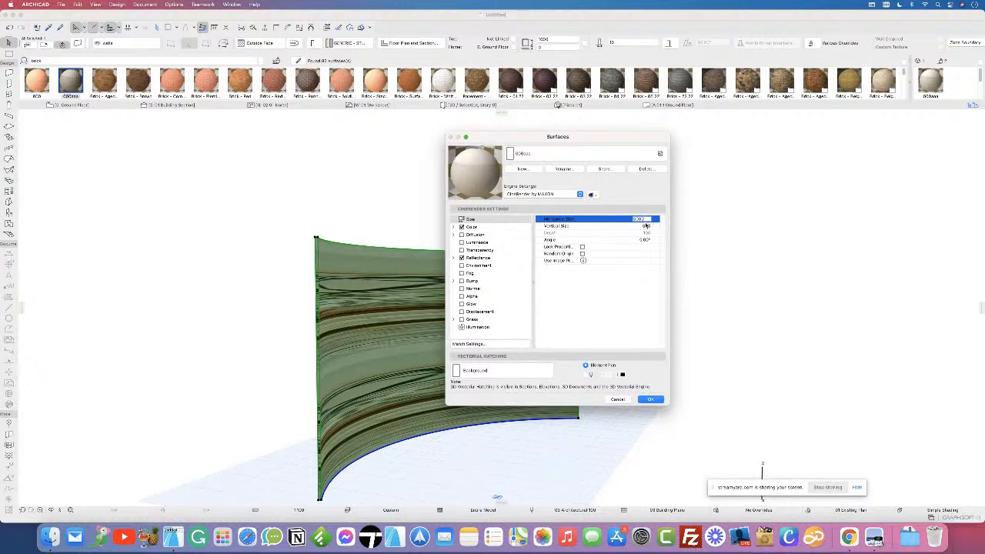
left_click(646, 226)
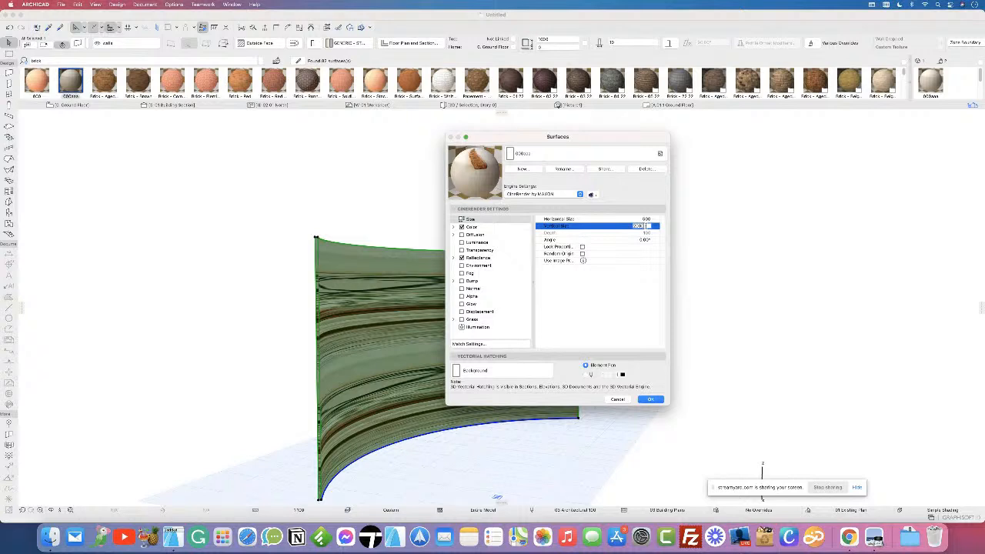
left_click(650, 399)
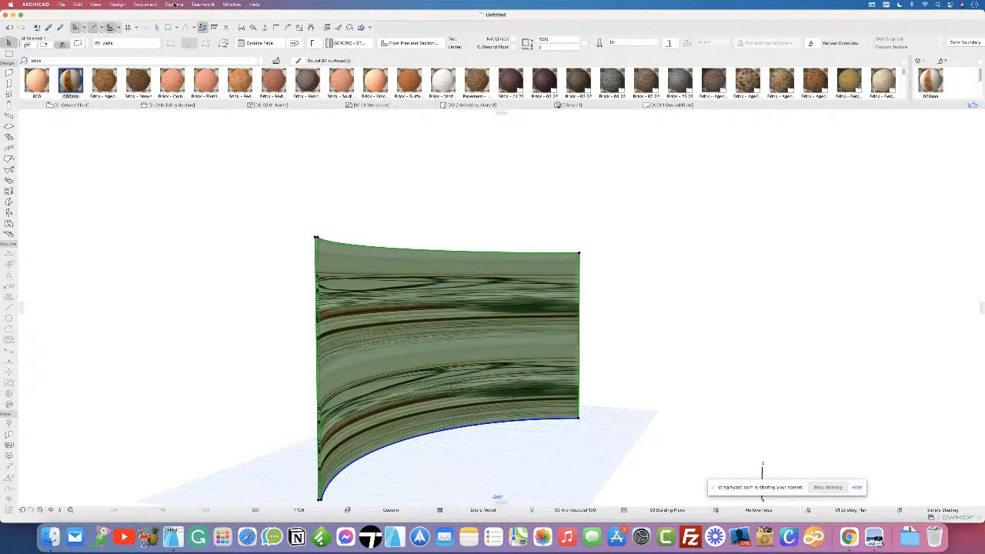
Step: Match the surface's Basic settings to its resized CineRender texture so the 3D wall uses it
left_click(175, 5)
mouse_move(193, 16)
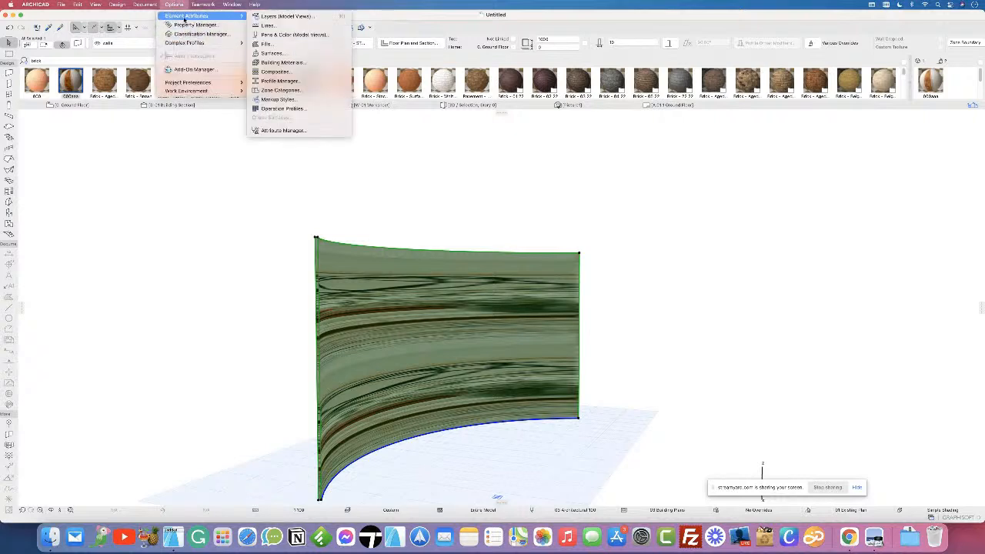
left_click(283, 52)
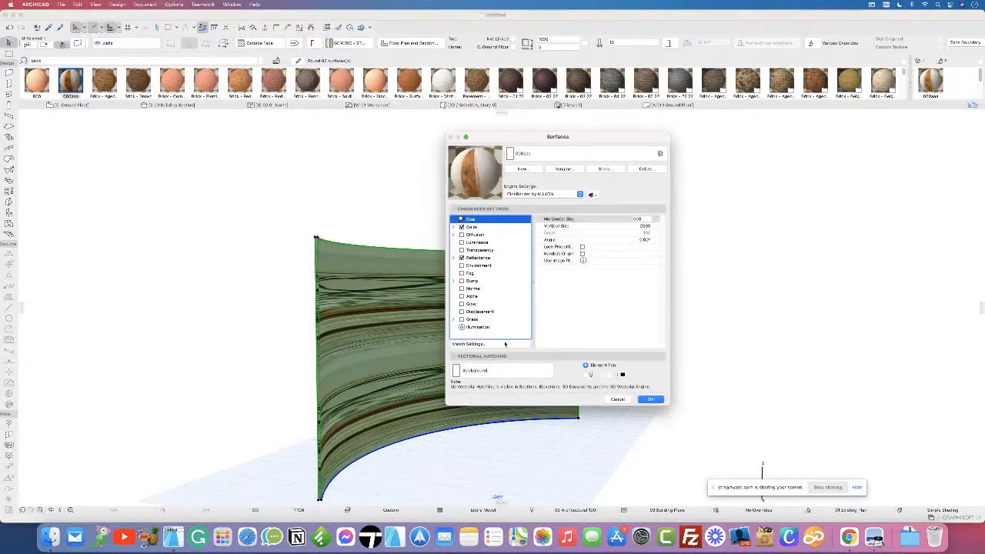
left_click(506, 343)
left_click(578, 346)
left_click(650, 400)
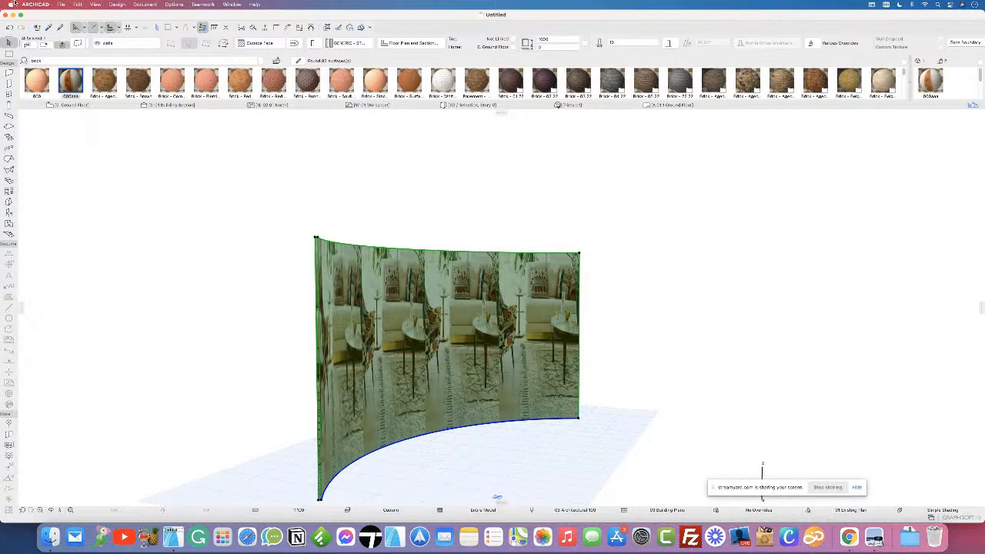
Step: Set the vertical size of the backdrop surface's image texture to 20000
left_click(171, 5)
mouse_move(188, 16)
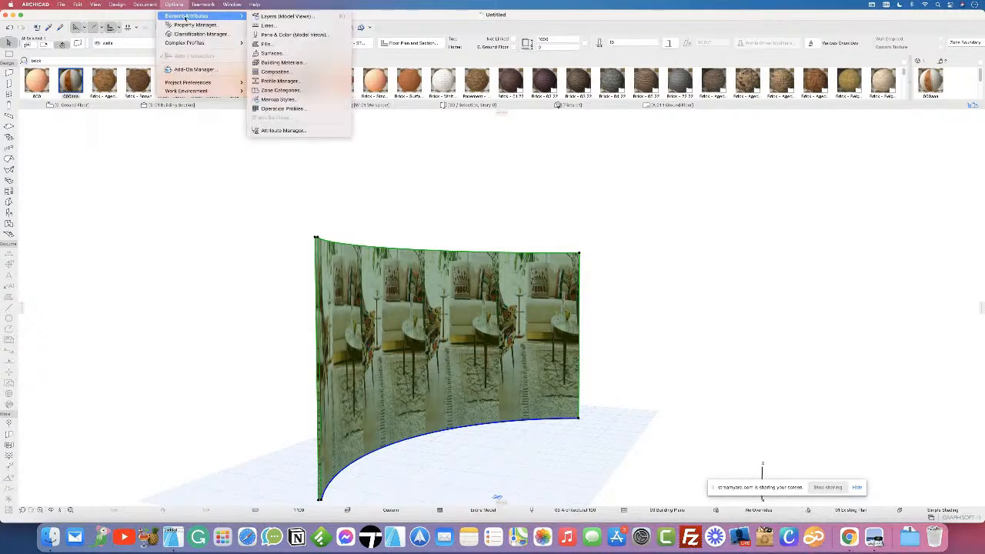
left_click(277, 53)
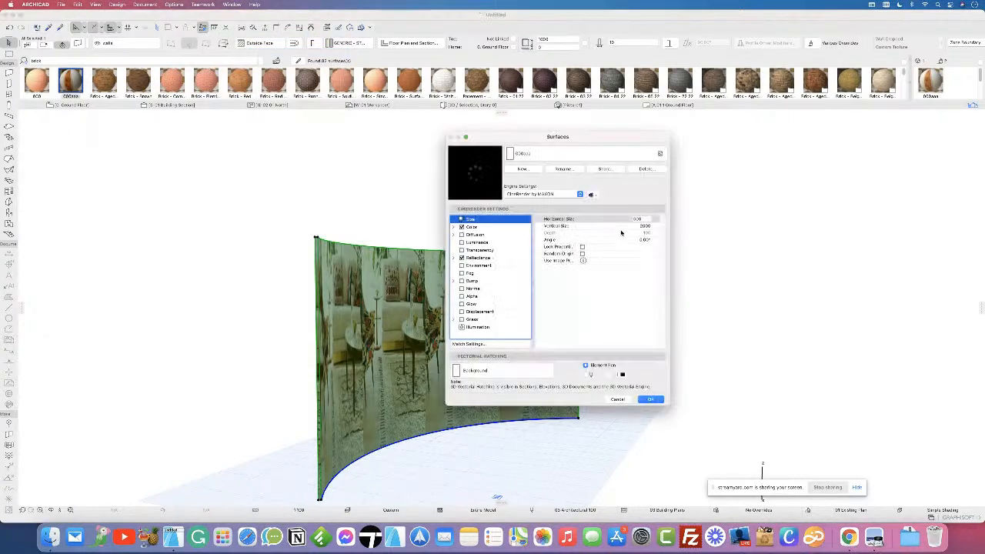
left_click(643, 227)
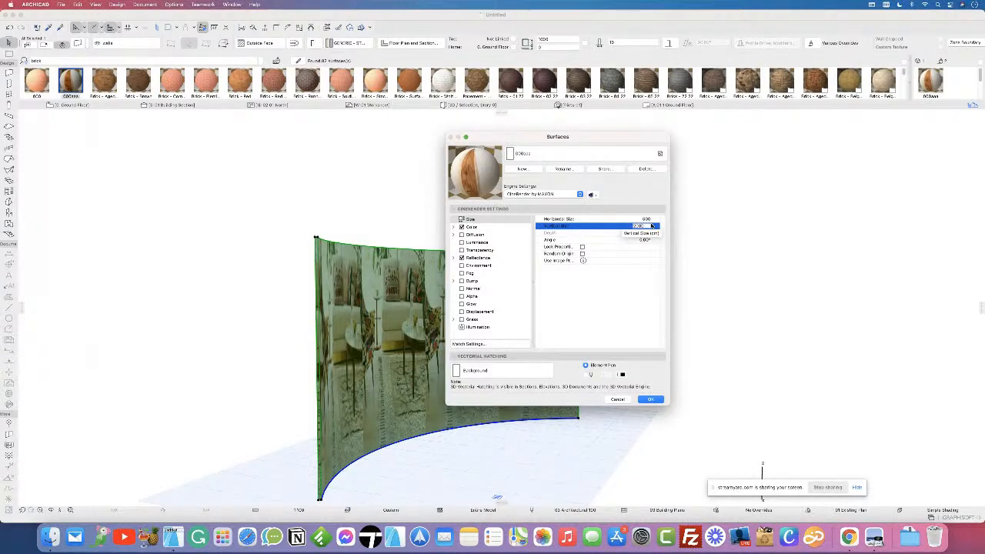
type("20000")
left_click(652, 399)
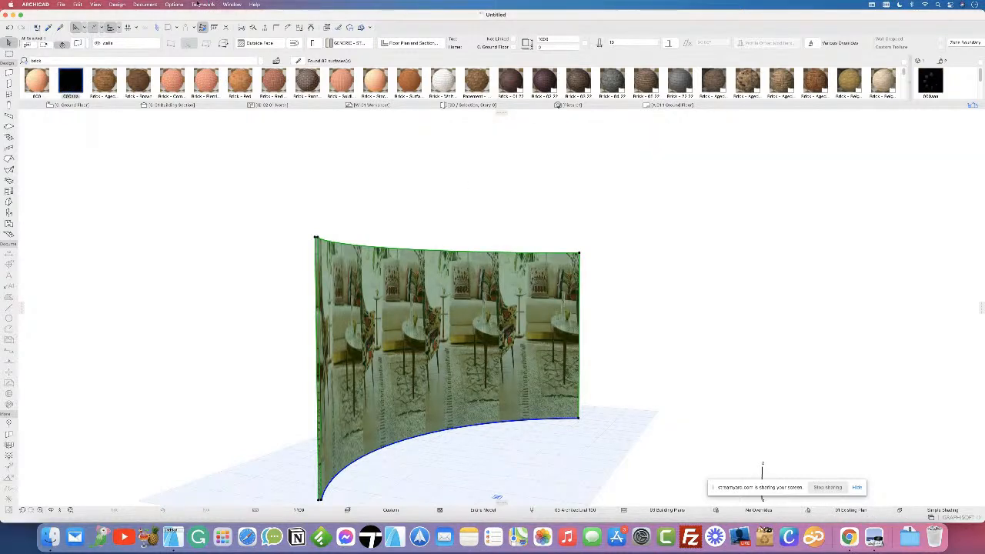
Step: Update the backdrop surface's Basic settings from CineRender to apply its 20000 vertical texture size to the 3D wall
left_click(174, 4)
mouse_move(189, 16)
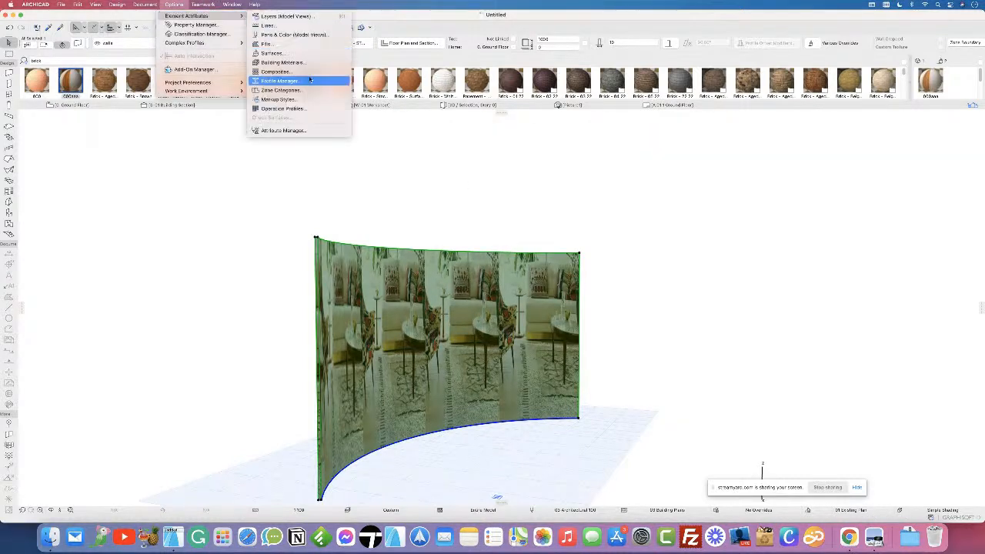
left_click(274, 53)
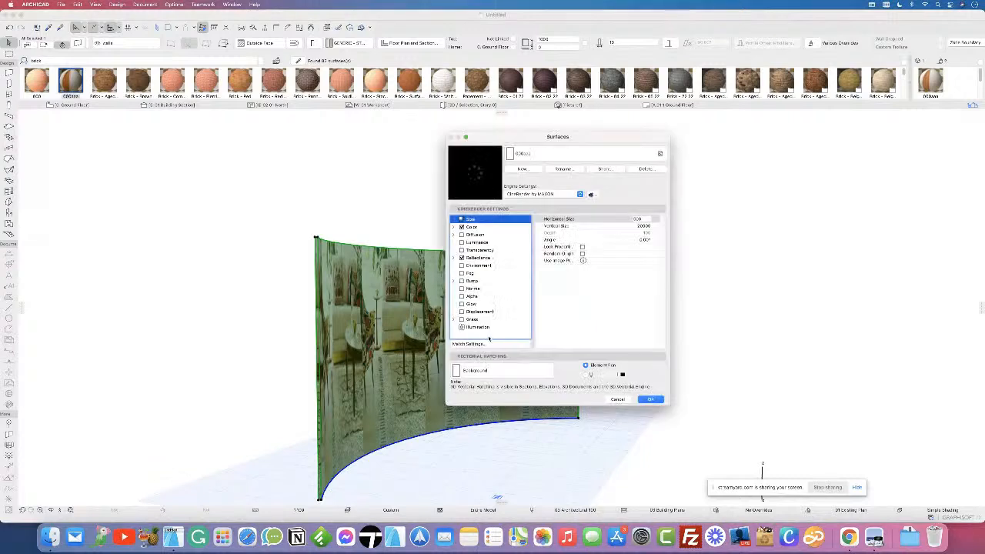
left_click(501, 345)
left_click(563, 345)
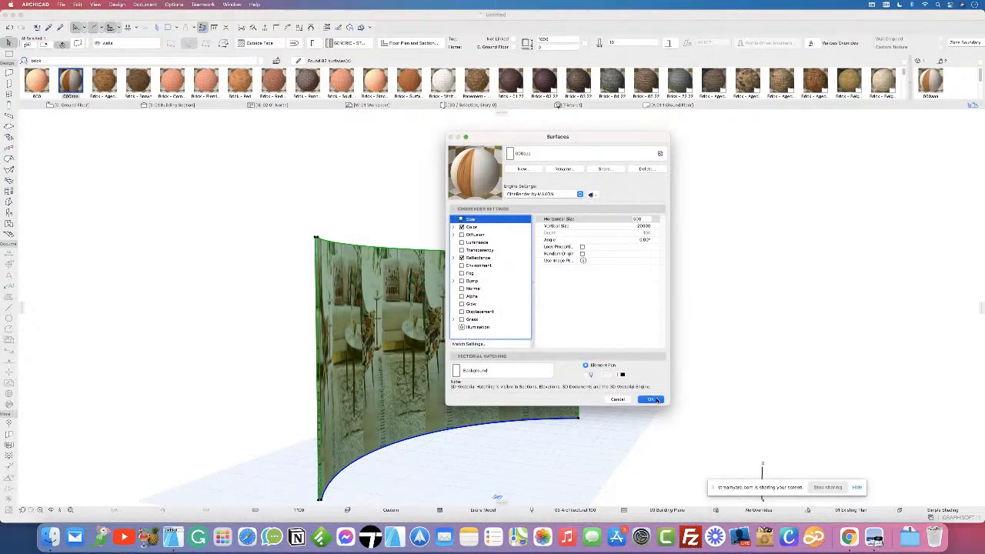
left_click(650, 400)
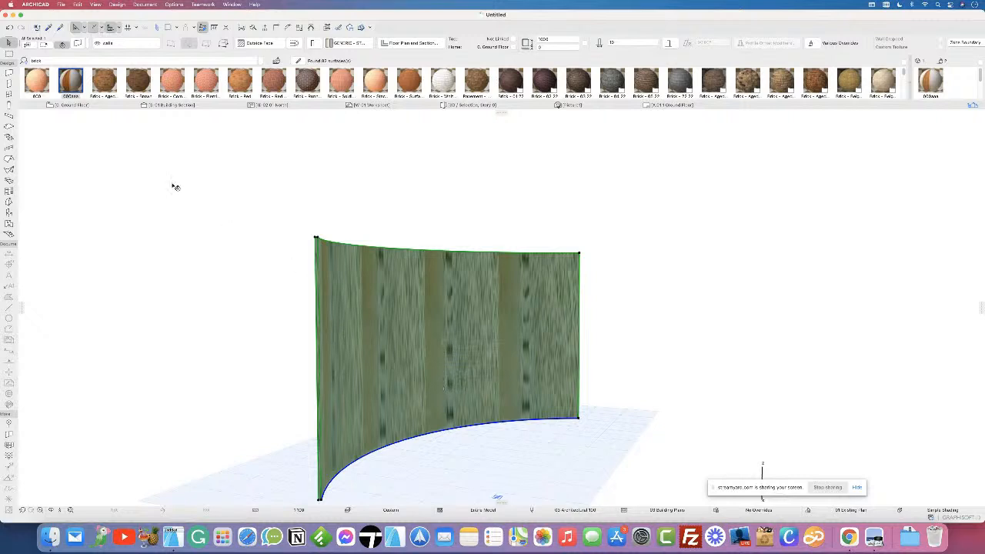
Step: Check the curved wall's dimension on the ground floor plan and set its surface's vertical texture size to 2000
left_click(79, 105)
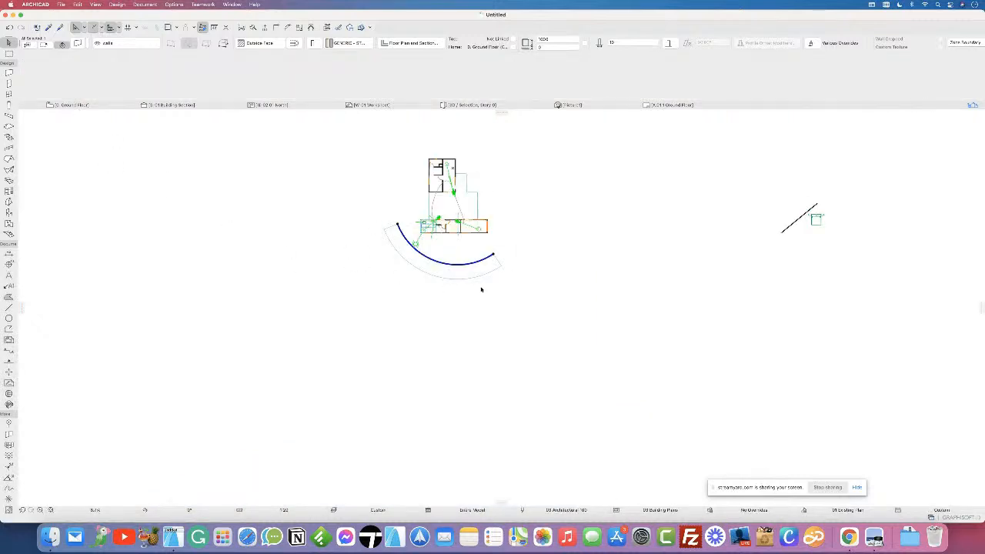
left_click(174, 4)
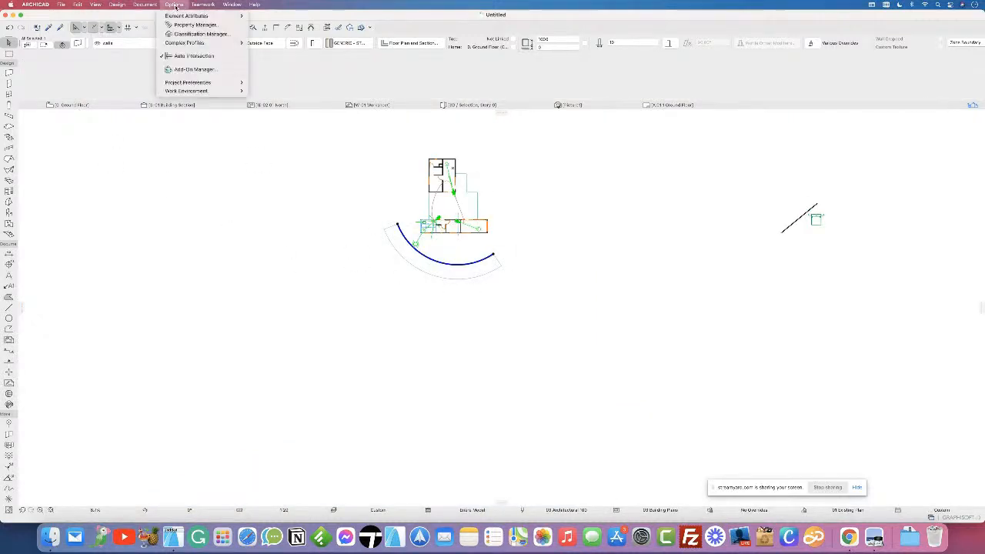
left_click(332, 328)
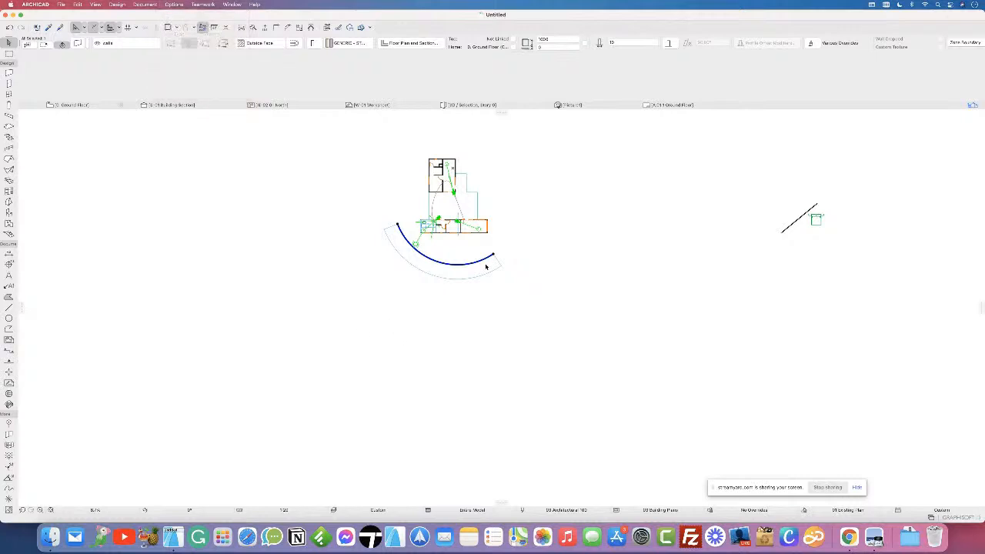
scroll(462, 262, "up", 4)
scroll(435, 269, "up", 10)
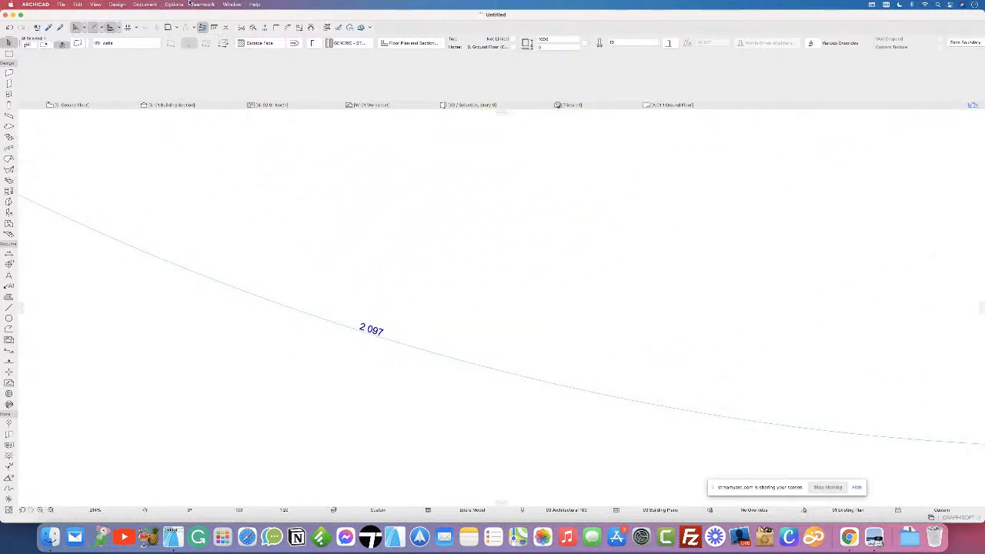
left_click(176, 5)
mouse_move(198, 15)
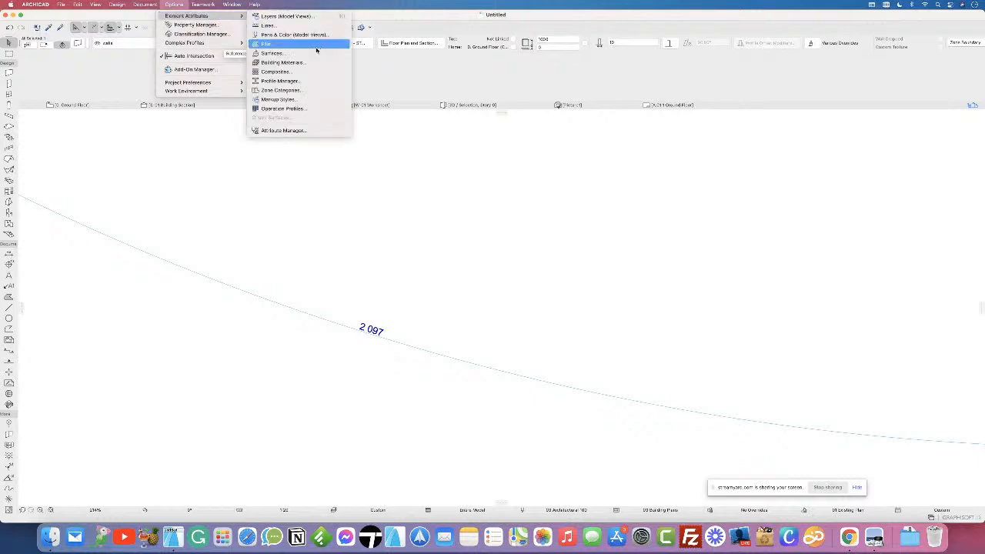
left_click(319, 54)
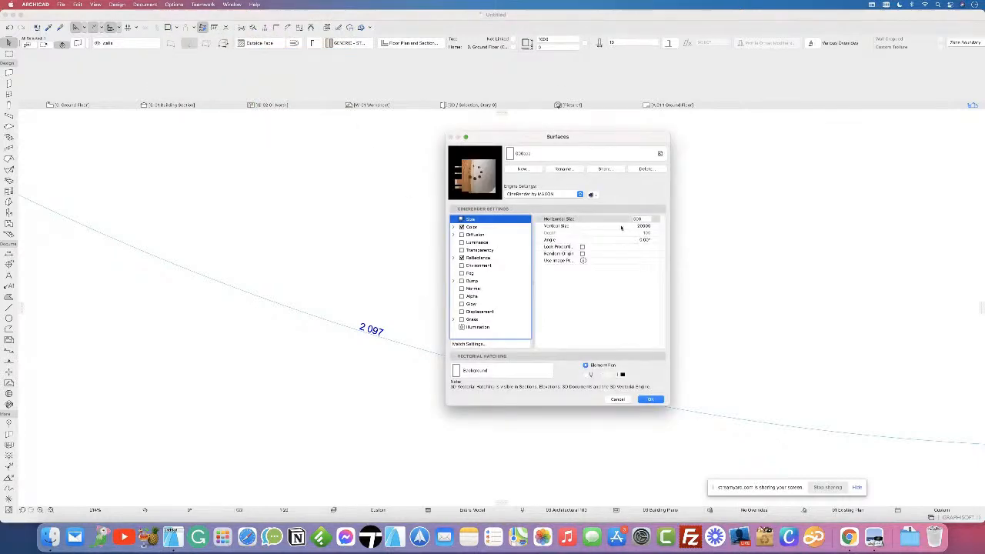
left_click(645, 226)
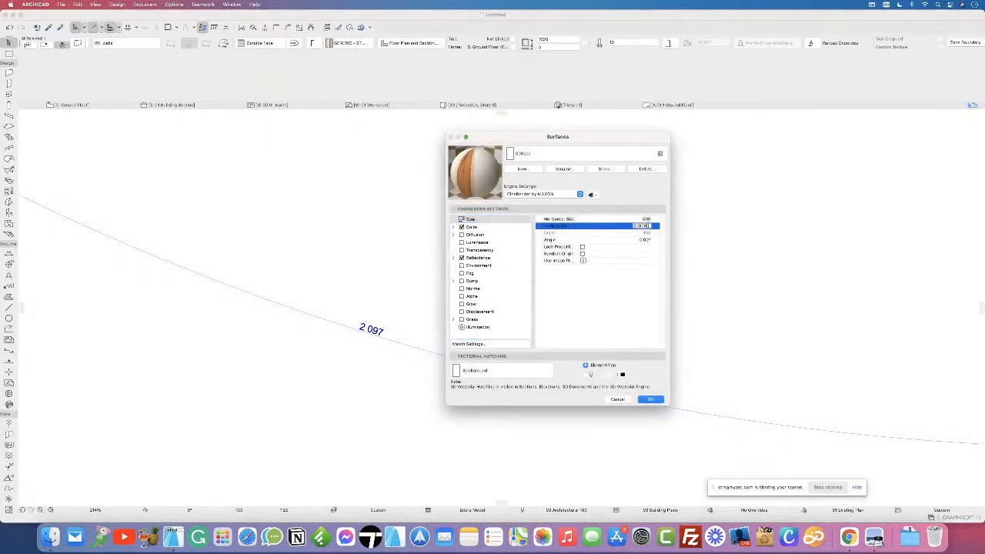
left_click(655, 402)
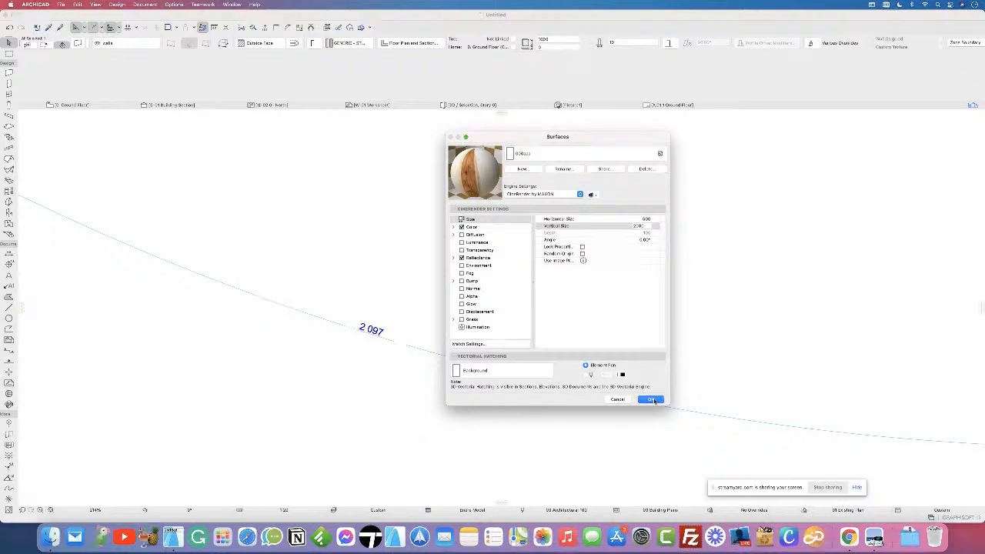
left_click(652, 400)
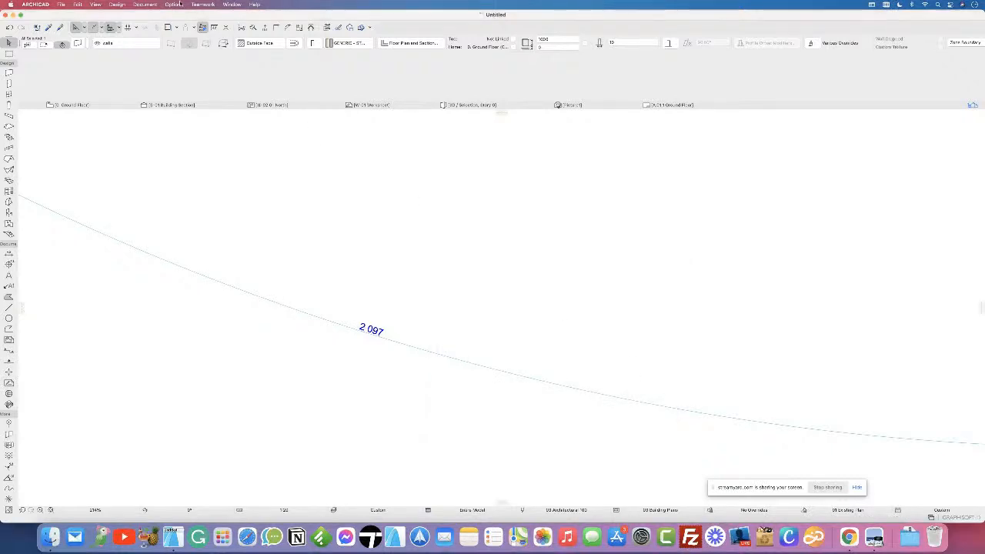
Step: Update the surface's Basic settings from its CineRender image texture and return to the 3D view of the curved wall
left_click(179, 4)
mouse_move(192, 16)
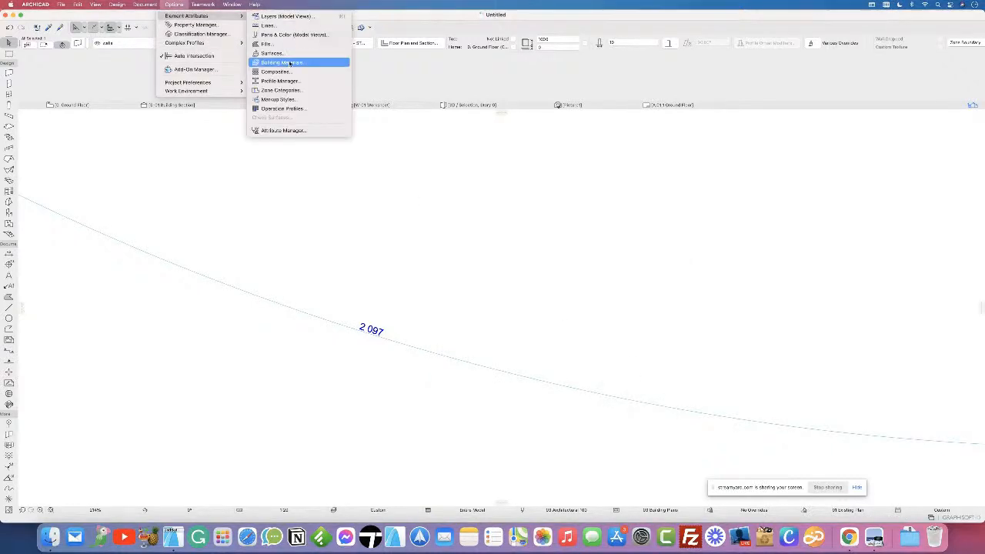
left_click(274, 54)
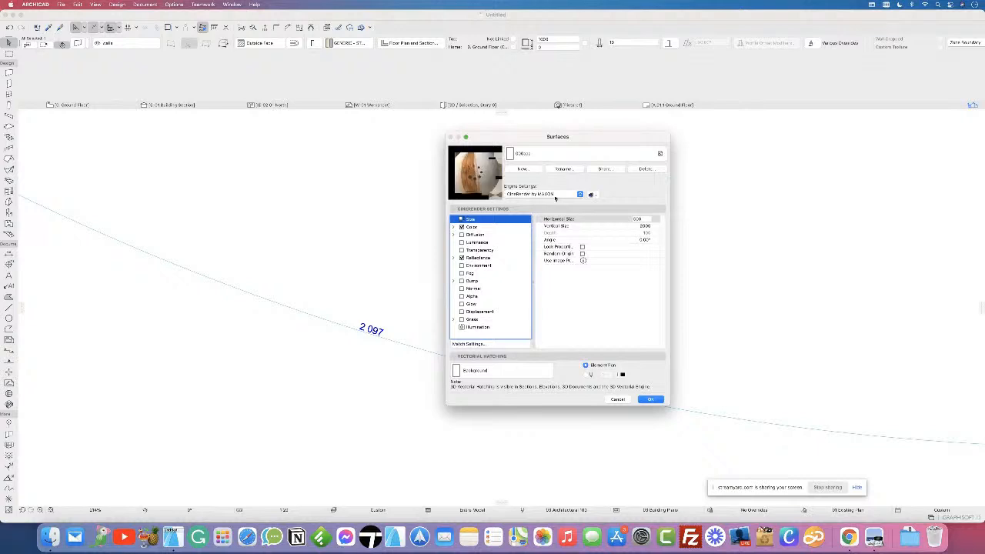
left_click(508, 227)
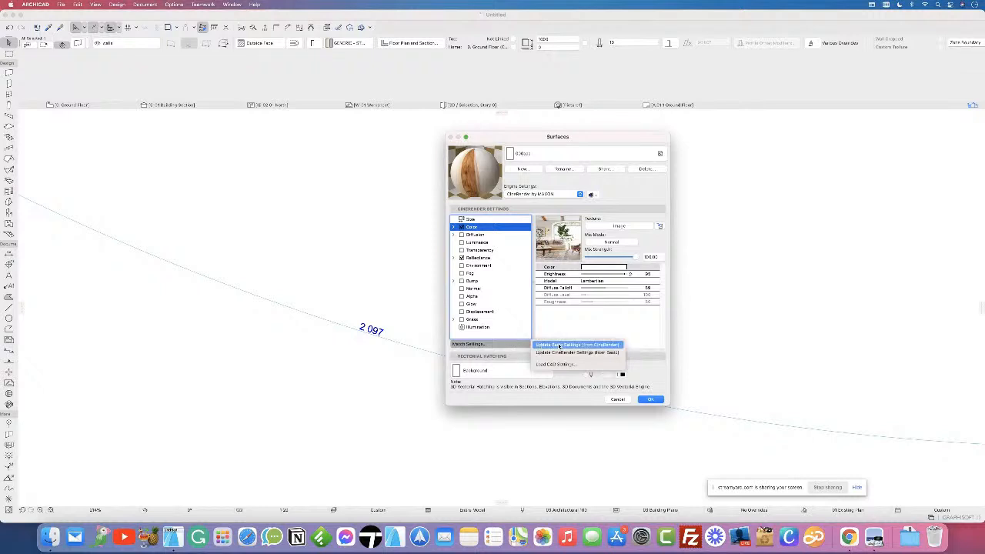
left_click(652, 399)
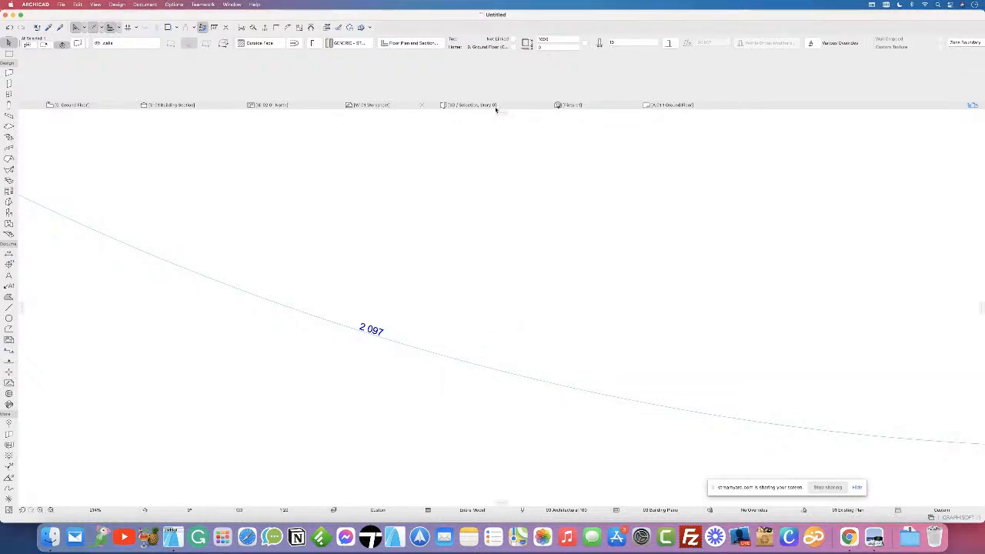
left_click(491, 106)
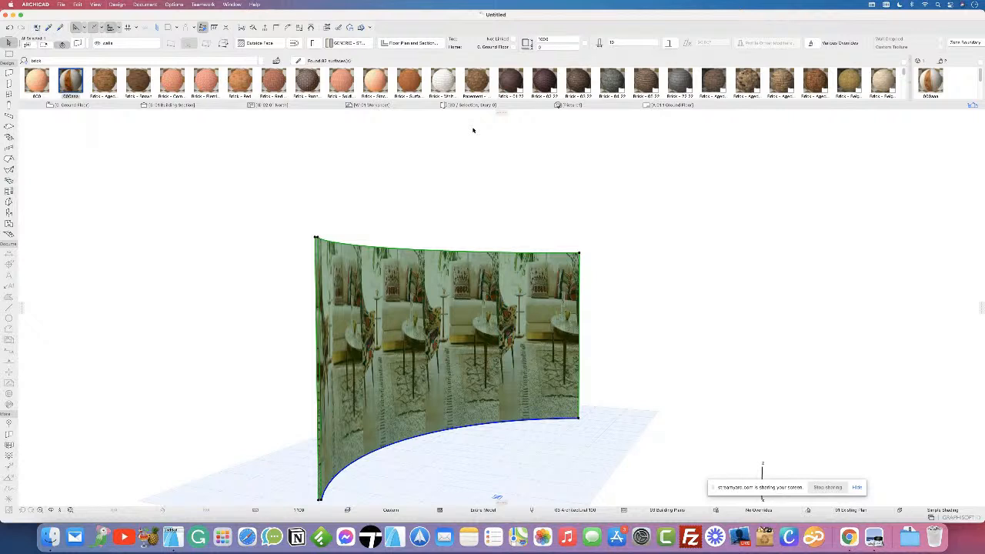
Step: Deselect the curved wall and show the entire model, including the house, in the 3D view
left_click(354, 155)
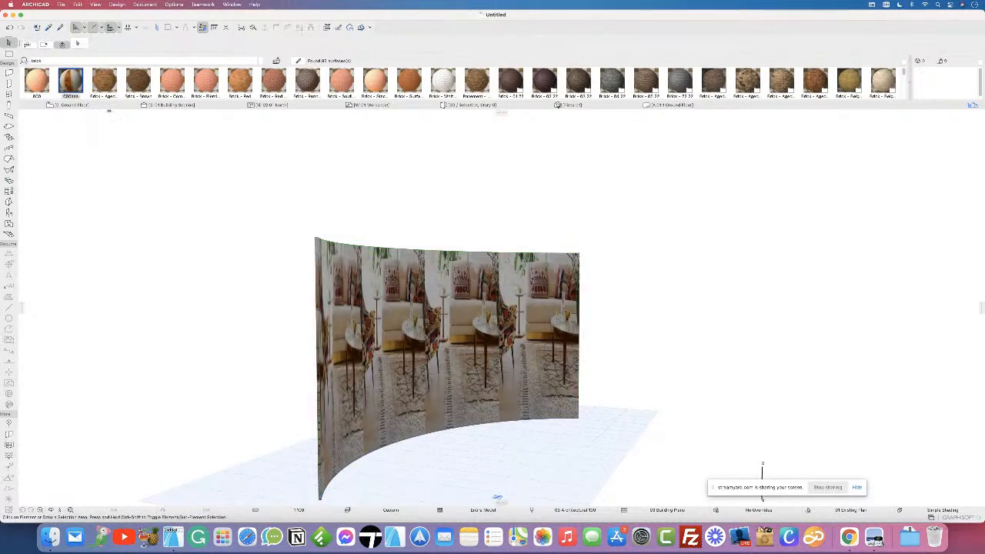
left_click(82, 106)
scroll(362, 288, "down", 3)
scroll(418, 238, "down", 3)
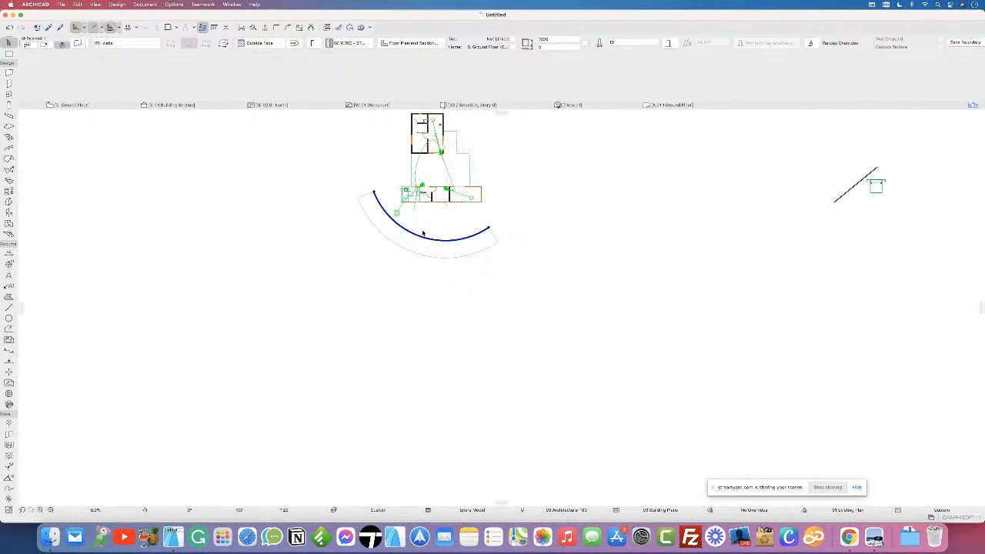
left_click(422, 218)
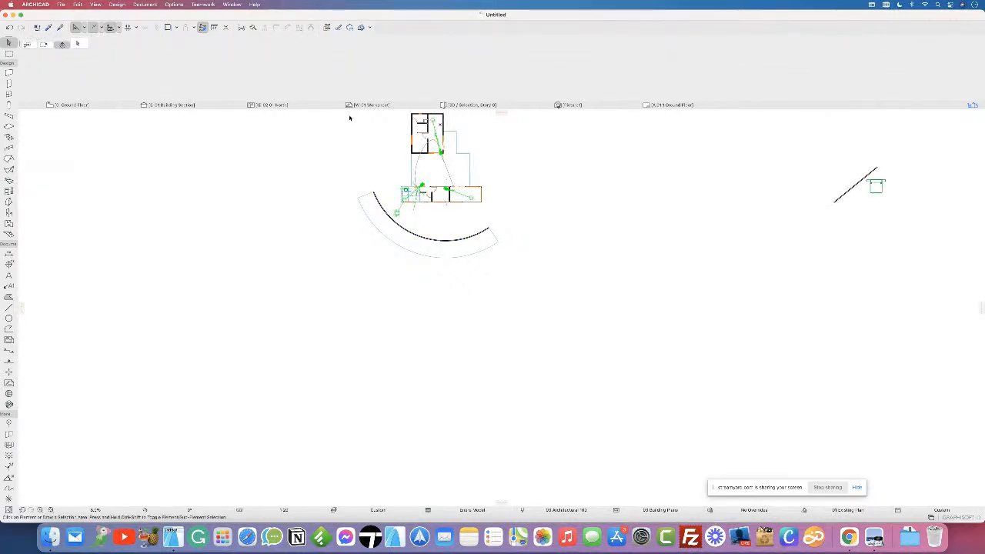
left_click(465, 105)
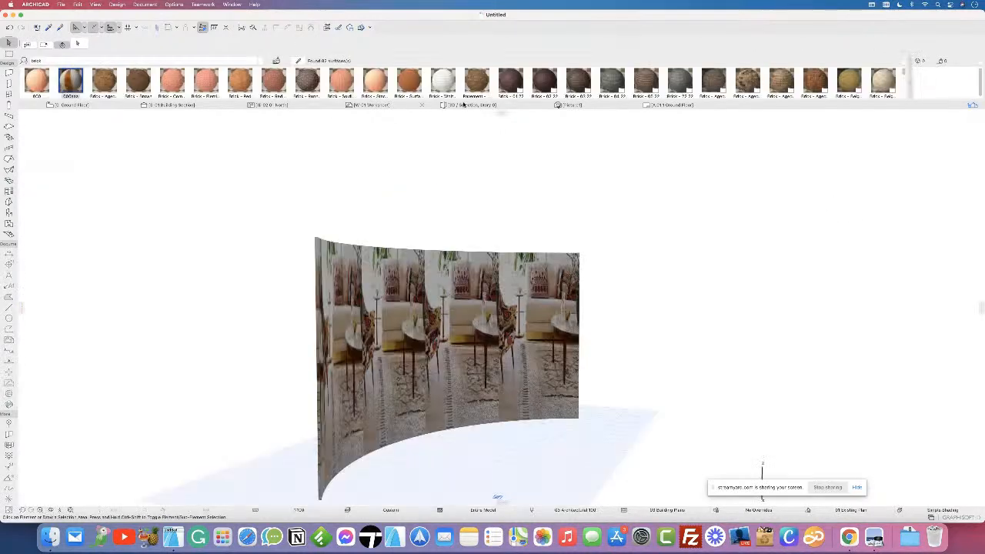
key("F5")
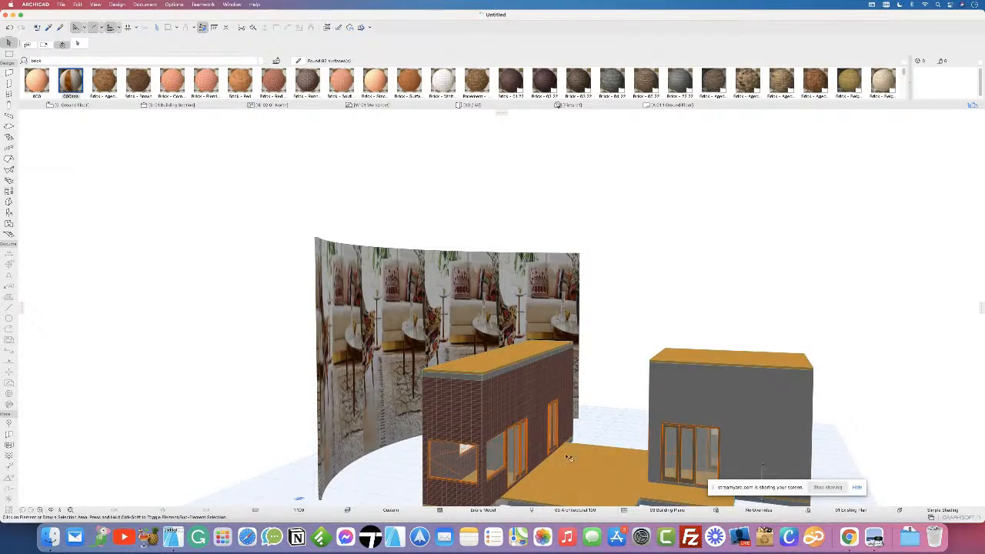
Step: Open the Camera 3 perspective inside the brick room facing the window
scroll(565, 453, "up", 10)
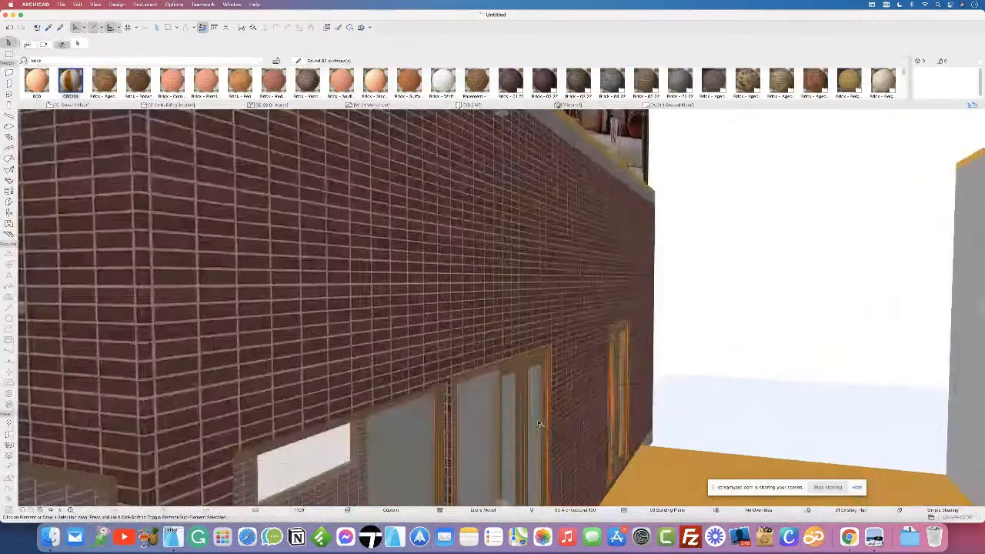
scroll(539, 422, "up", 10)
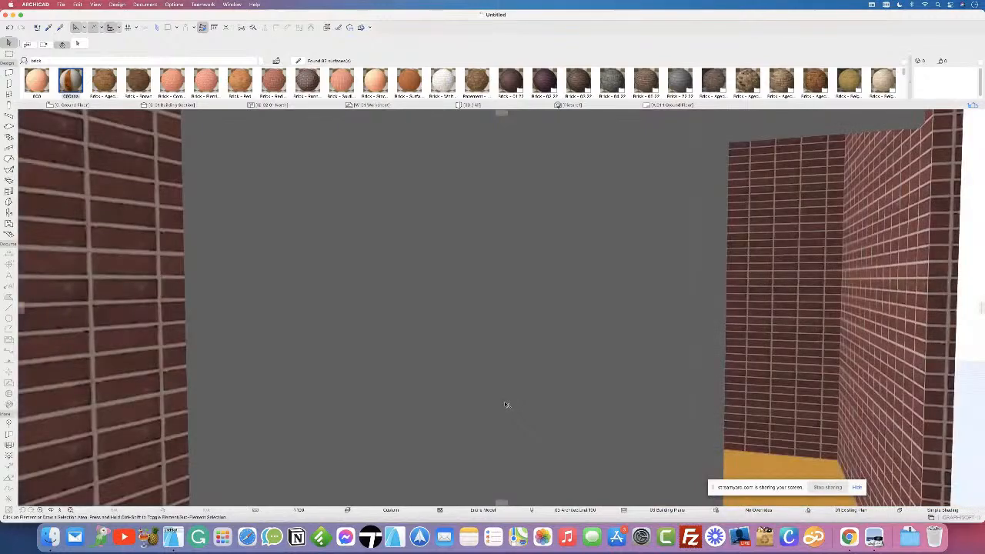
scroll(508, 404, "up", 5)
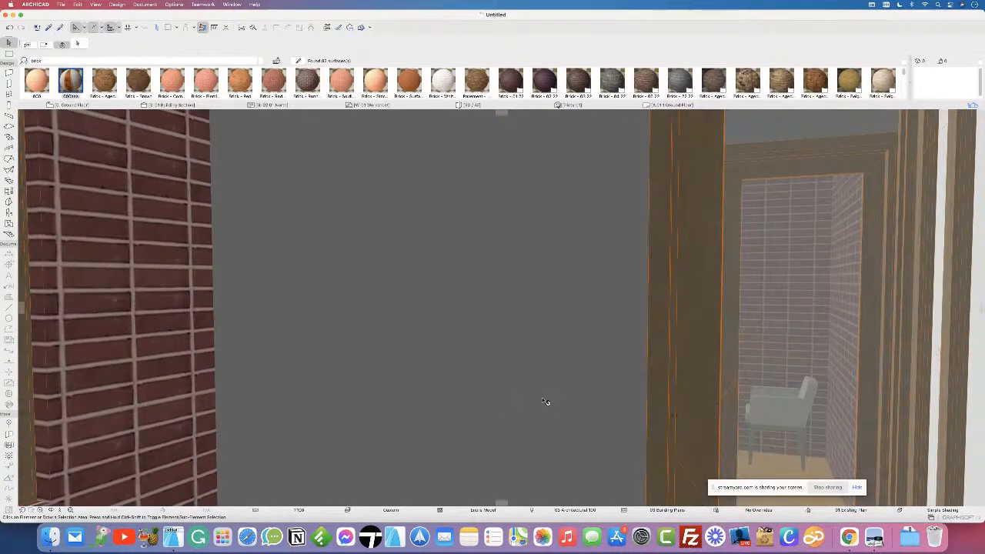
scroll(545, 401, "up", 5)
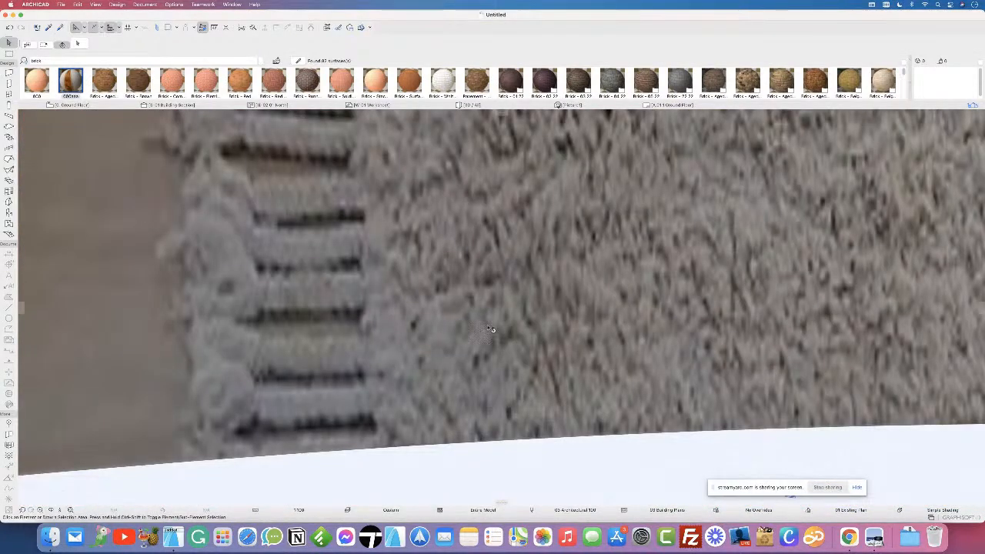
scroll(490, 329, "down", 2)
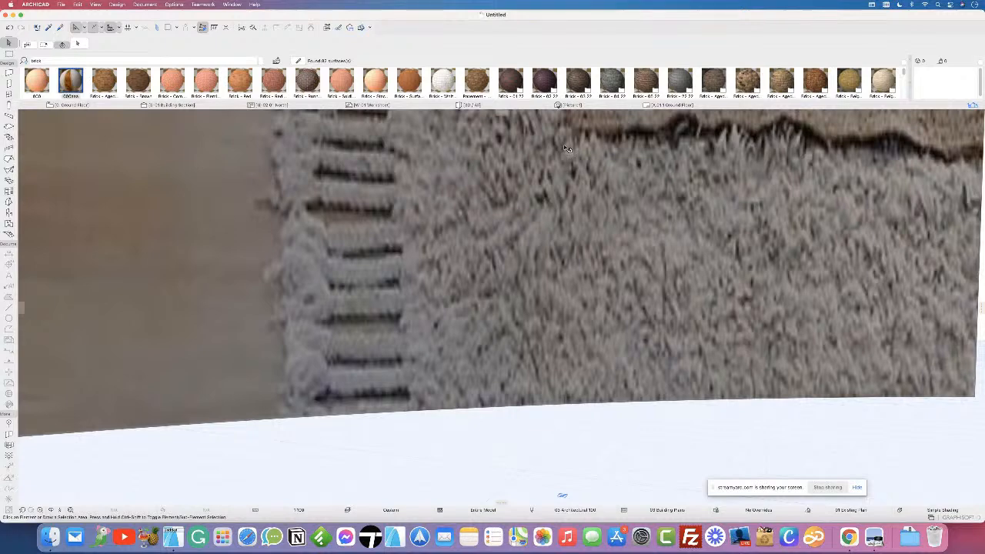
left_click(972, 105)
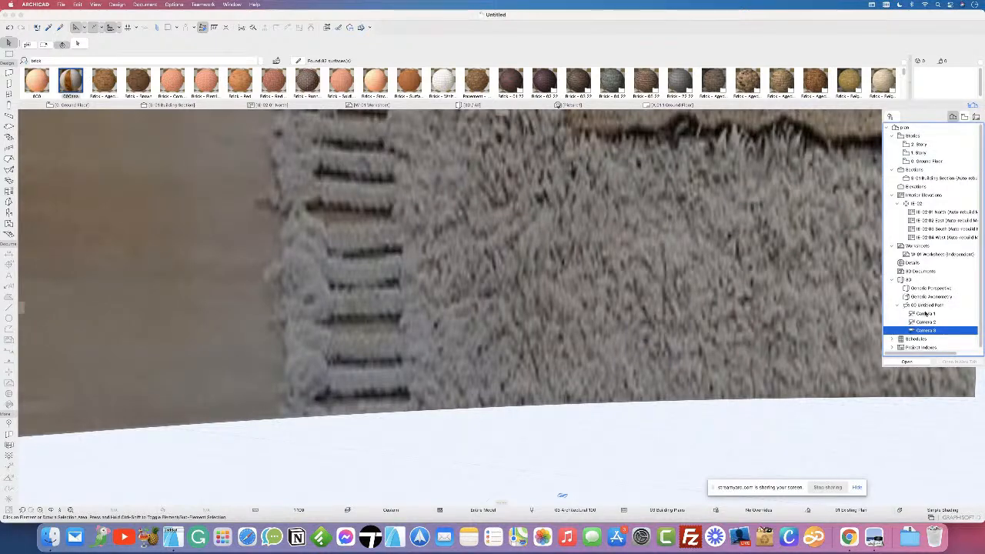
double_click(928, 329)
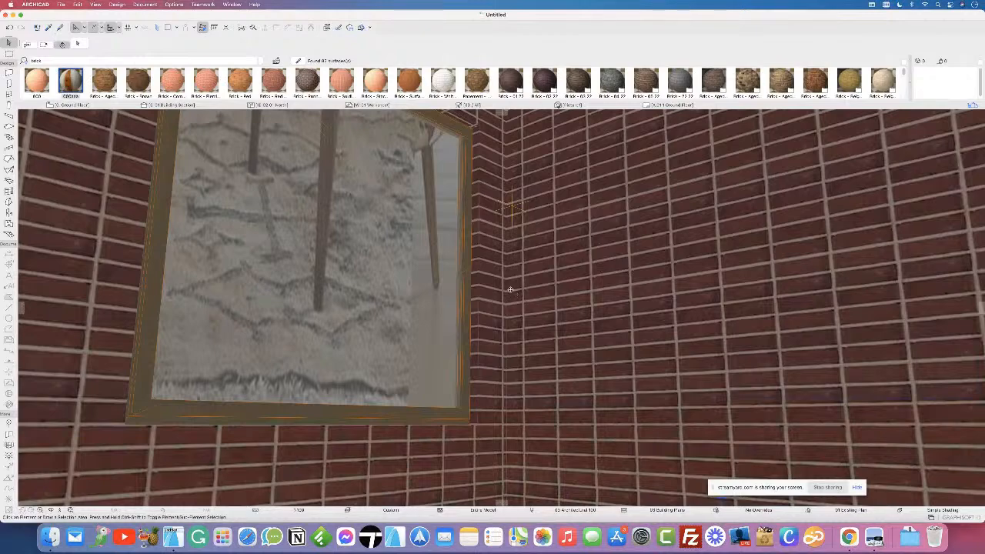
Step: Examine how the textured backdrop wall looks through the window from inside the brick room
middle_click_drag(380, 273, 286, 325, "shift")
scroll(315, 286, "up", 3)
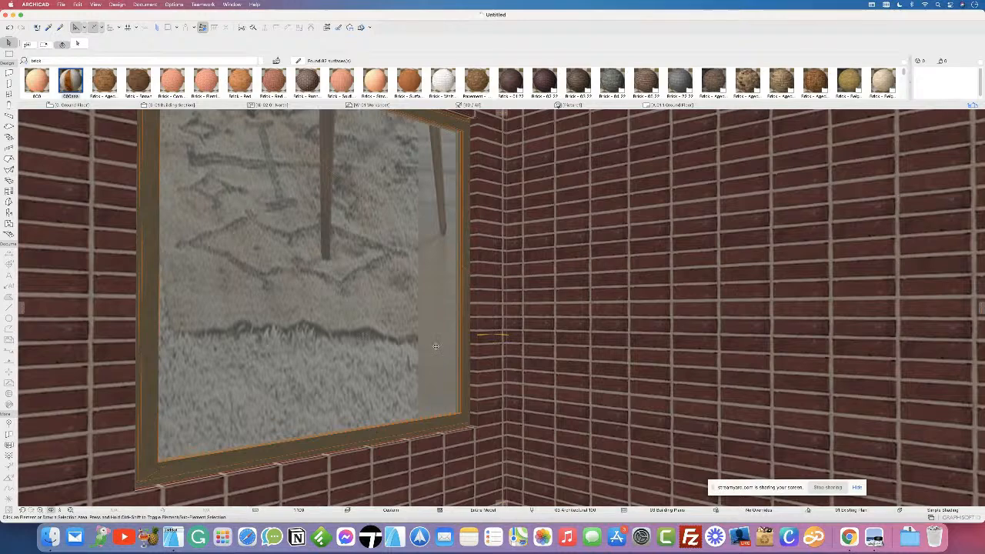
scroll(450, 353, "up", 6)
scroll(442, 354, "down", 6)
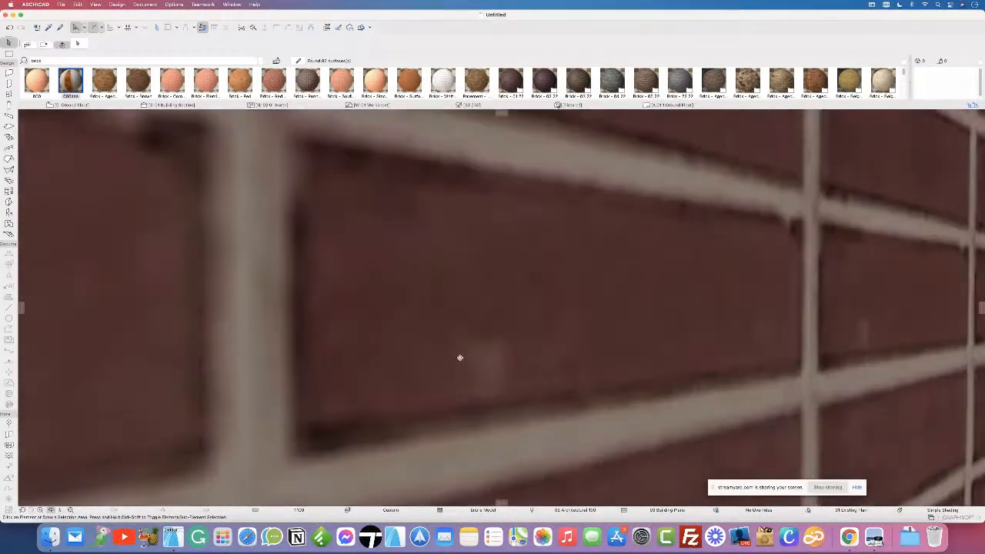
middle_click_drag(473, 358, 520, 342, "shift")
scroll(519, 339, "up", 6)
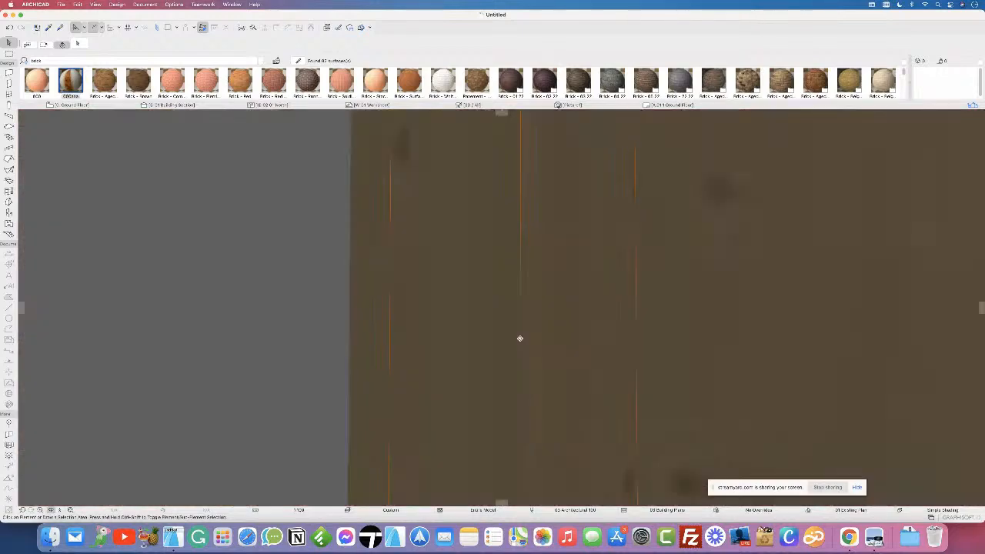
scroll(433, 328, "down", 6)
scroll(407, 334, "up", 6)
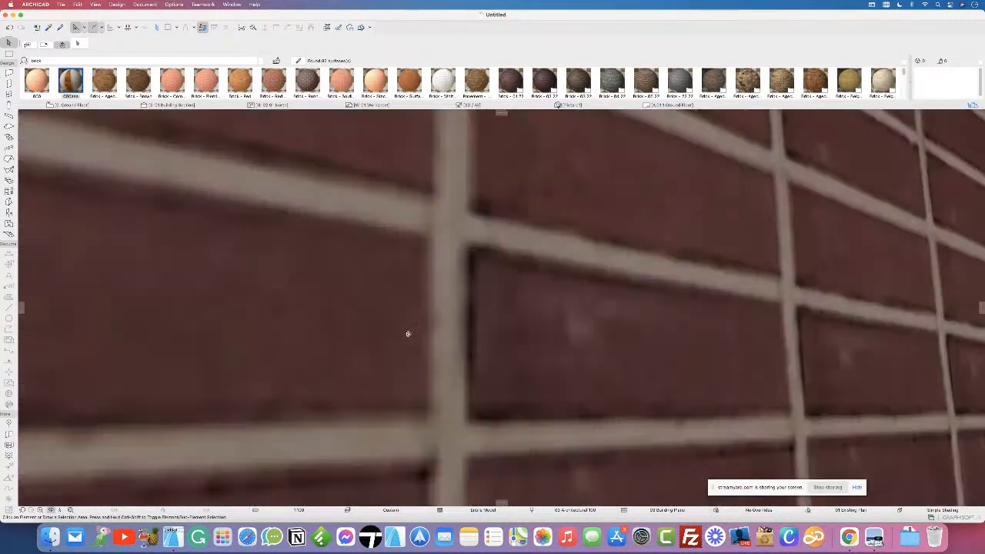
middle_click_drag(409, 336, 470, 366, "shift")
scroll(470, 367, "down", 5)
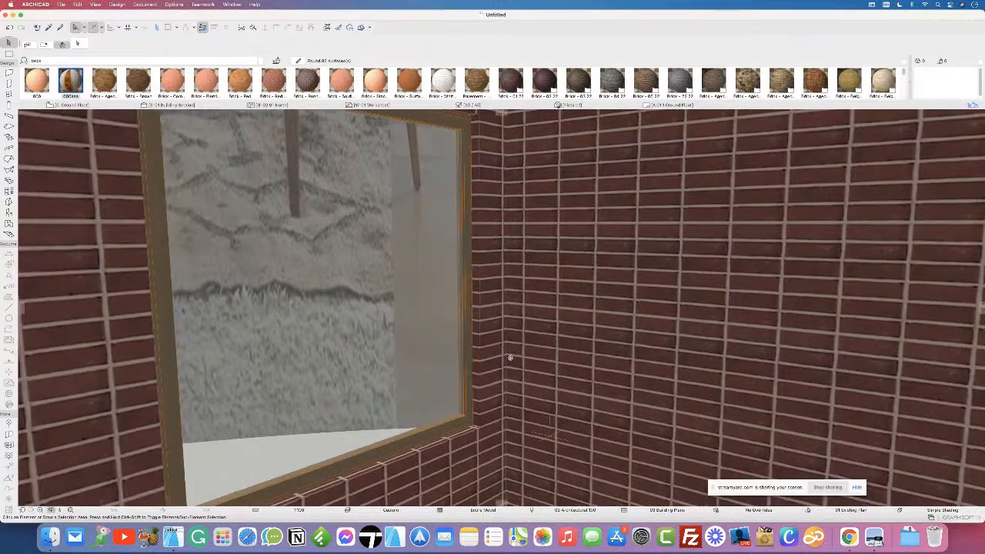
Step: Look around the brick room's corner and window to view the backdrop from other angles
mouse_move(510, 358)
middle_mouse_down("shift")
mouse_move(521, 332)
mouse_move(512, 340)
middle_mouse_up("shift")
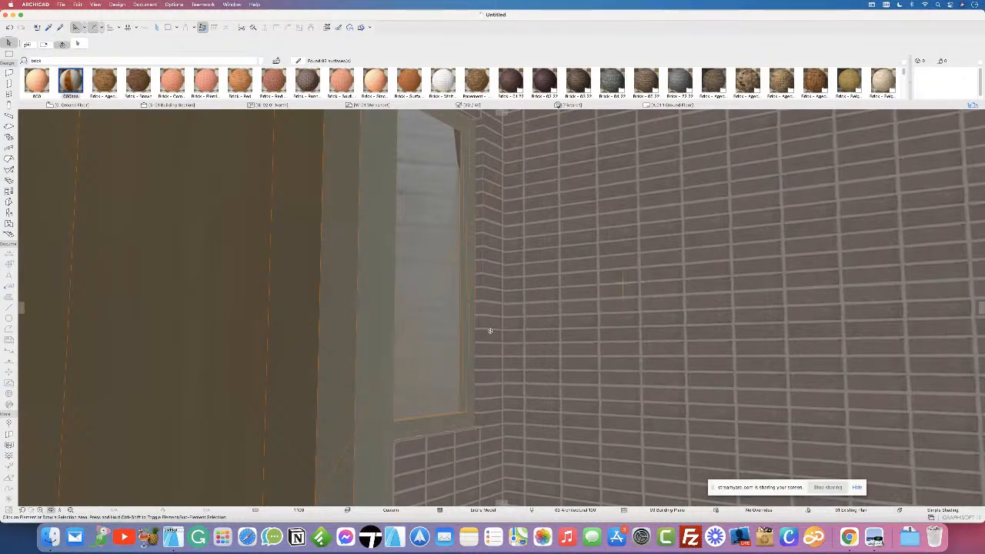
mouse_move(490, 331)
middle_mouse_down("shift")
mouse_move(483, 350)
mouse_move(482, 327)
middle_mouse_up("shift")
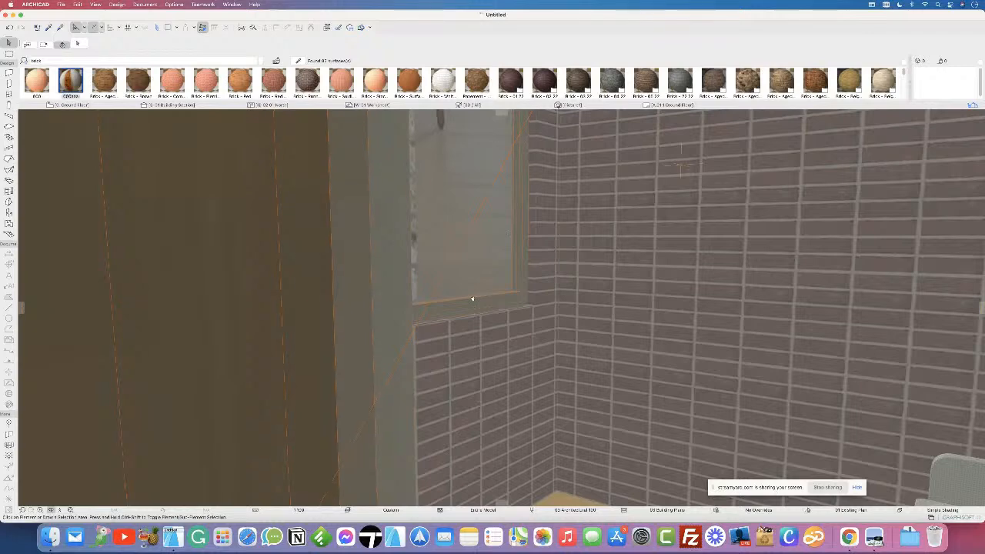
middle_click_drag(472, 298, 423, 273, "shift")
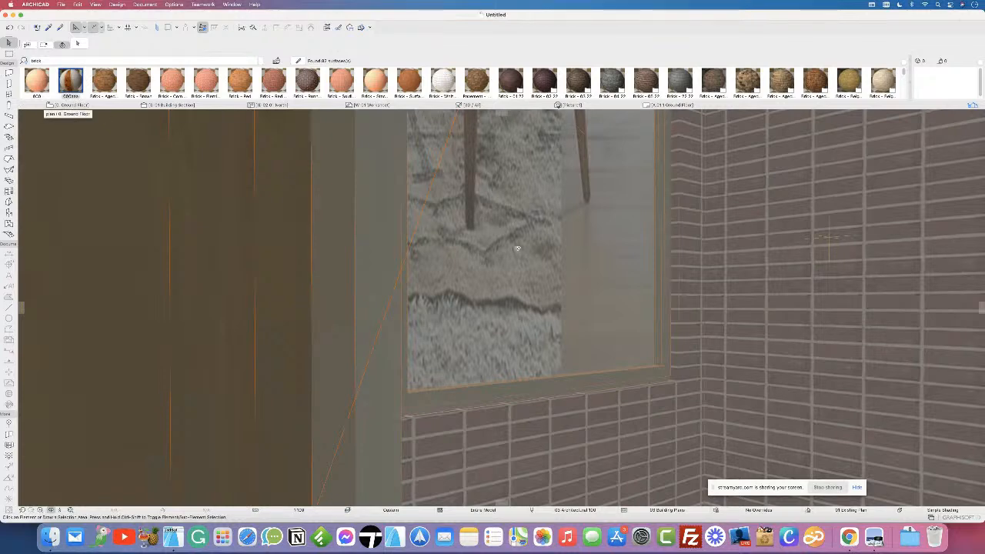
middle_click_drag(518, 244, 570, 245, "shift")
Step: Open the Ground Floor plan and inspect the camera path and its camera in the room at the far end
left_click(94, 105)
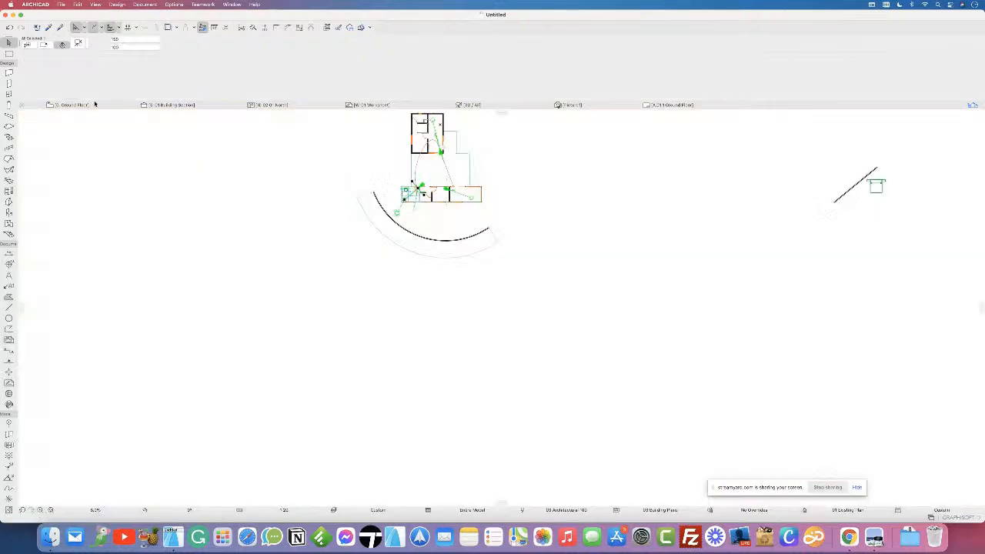
scroll(450, 150, "up", 5)
scroll(450, 148, "up", 2)
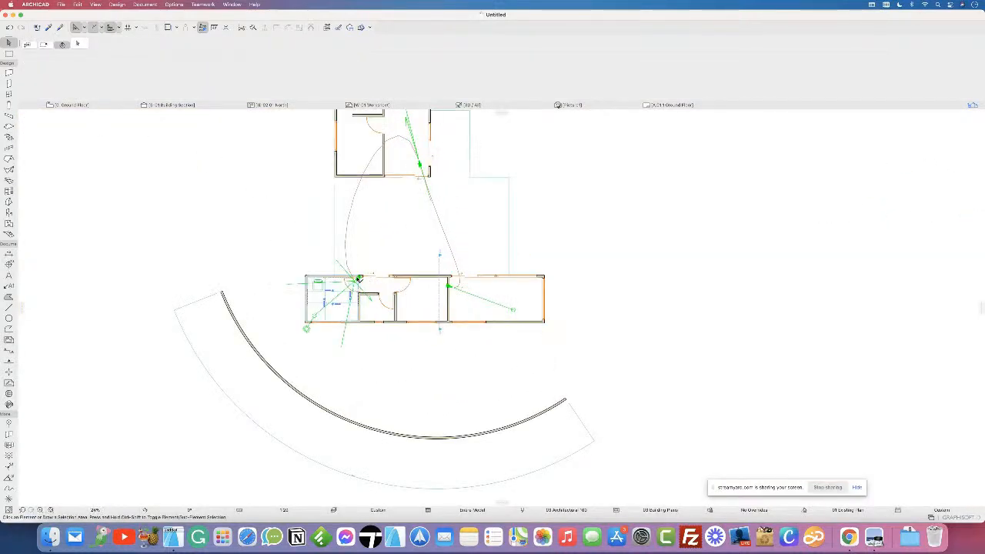
left_click(370, 291)
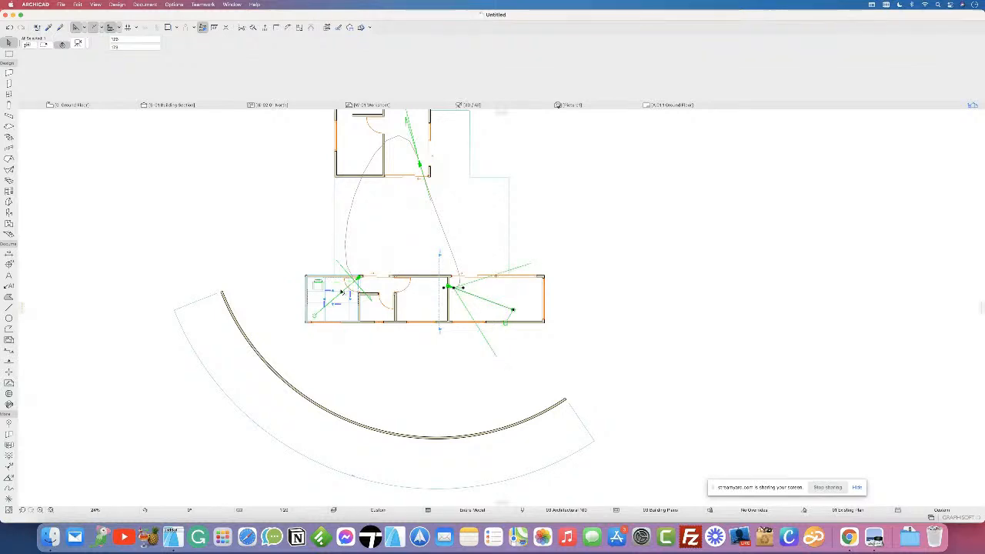
scroll(343, 291, "up", 4)
middle_click_drag(474, 214, 484, 362)
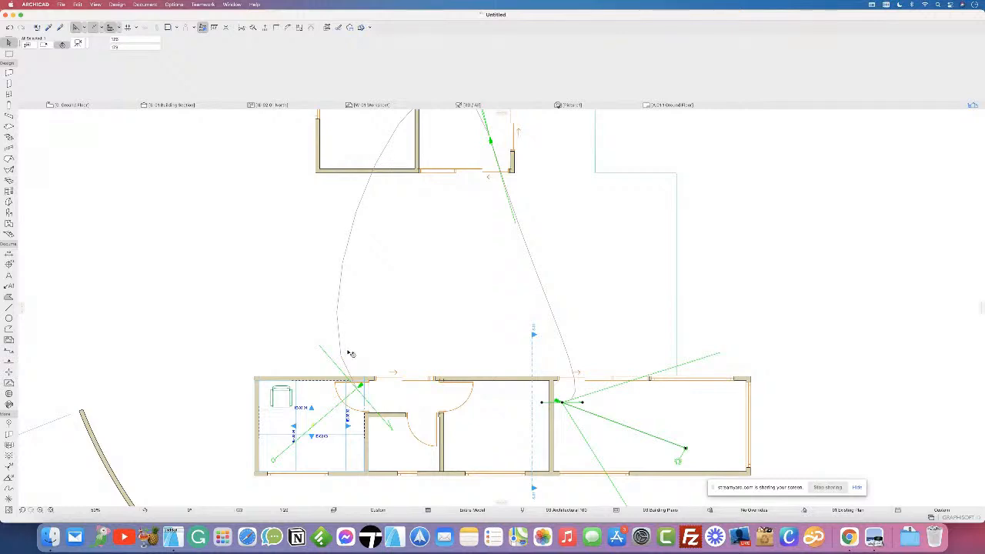
left_click(176, 237)
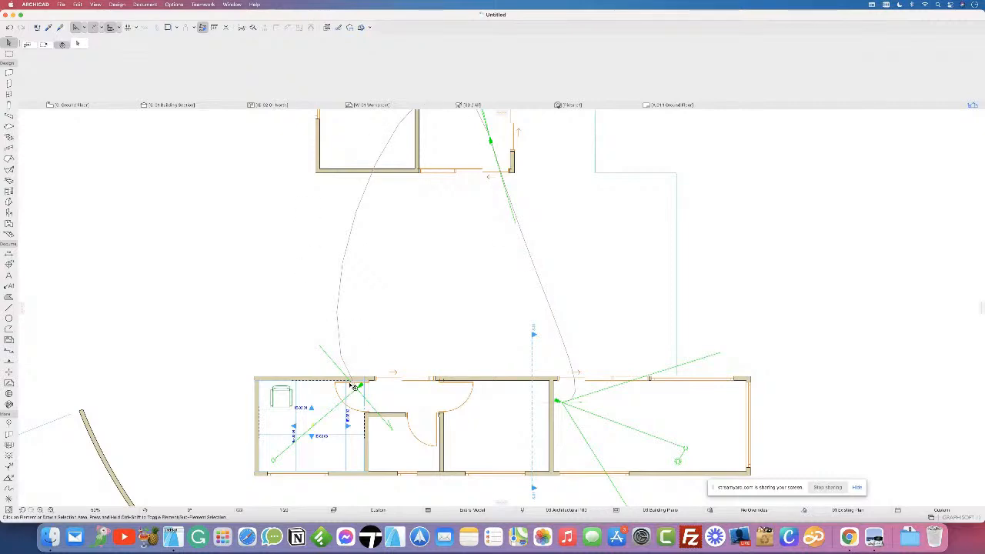
Step: Review the source options for creating a fly-through, including the PhotoRendering Window, and cancel
left_click(145, 4)
mouse_move(153, 131)
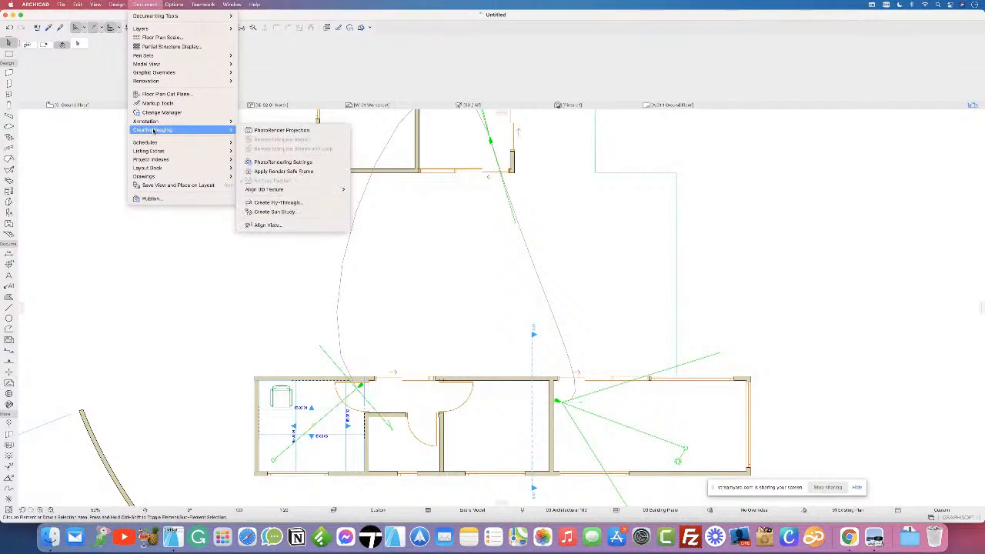
left_click(308, 203)
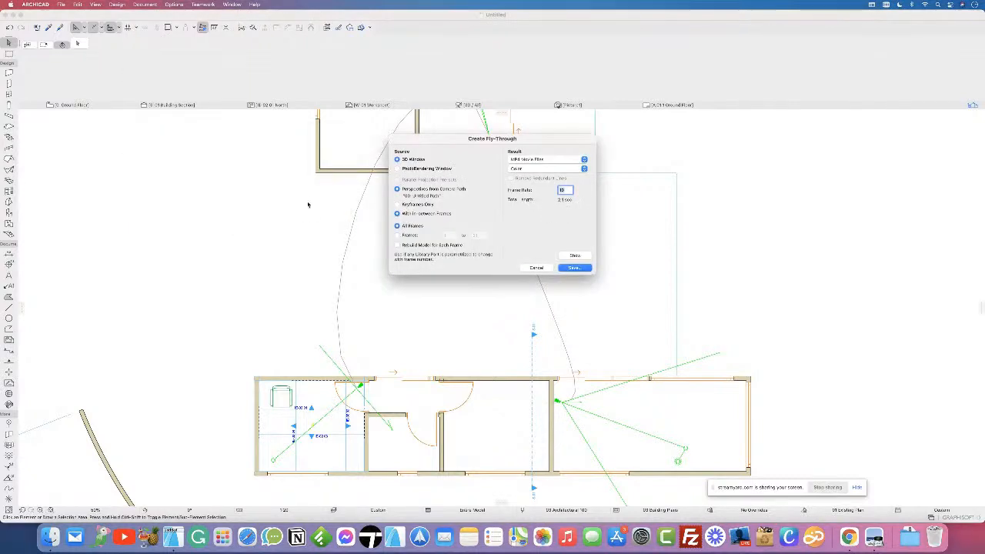
left_click_drag(465, 141, 614, 180)
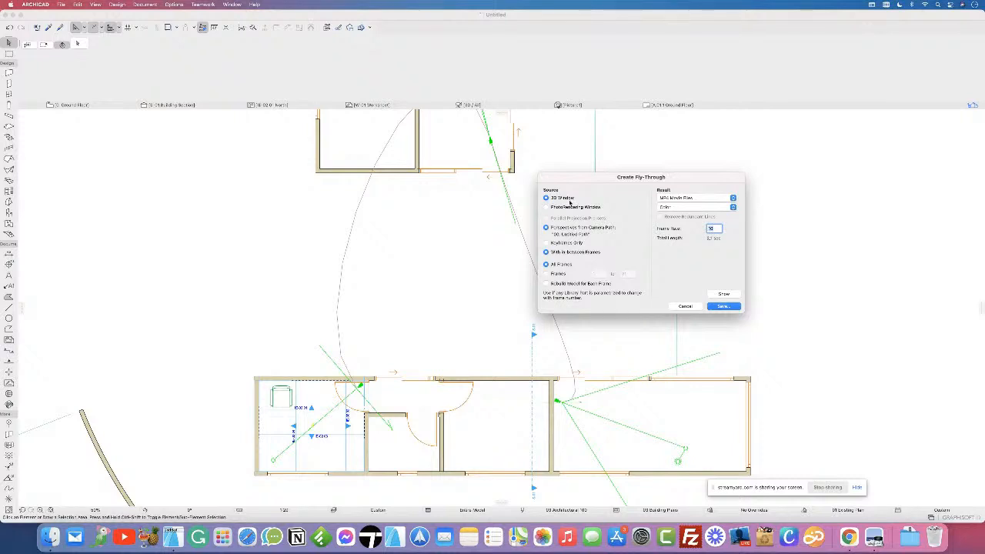
left_click(569, 209)
left_click(679, 307)
Step: Review the PhotoRendering Settings for the CineRender engine and close them
left_click(174, 4)
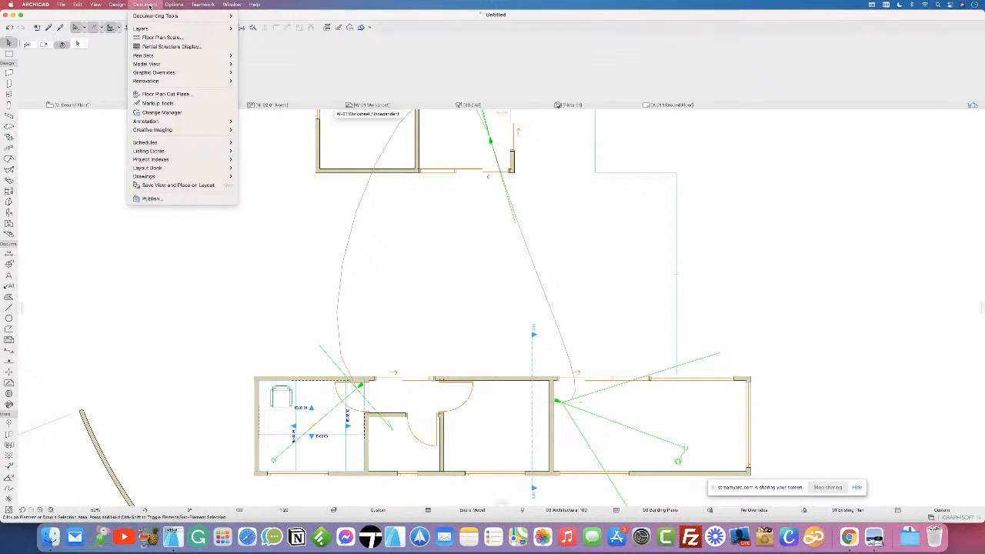
mouse_move(173, 130)
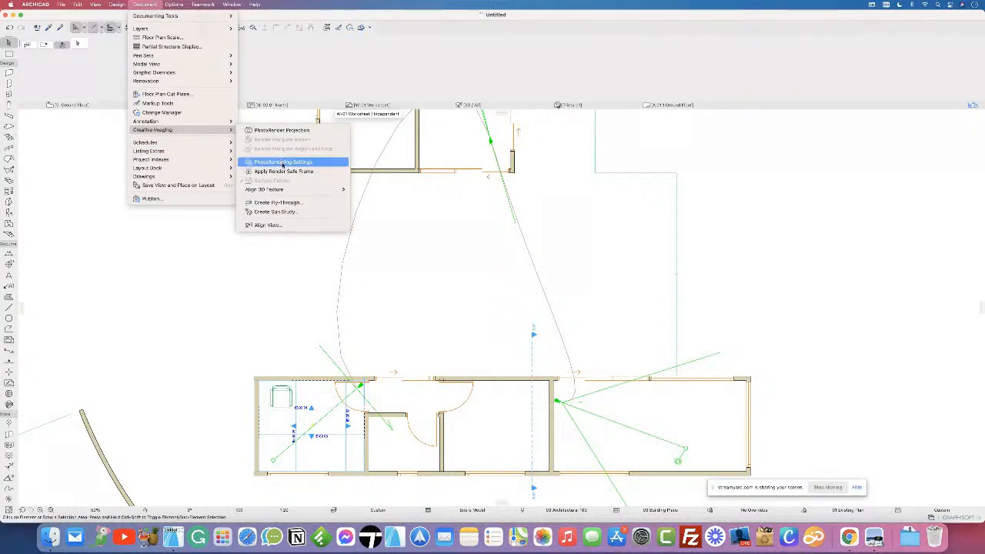
left_click(283, 162)
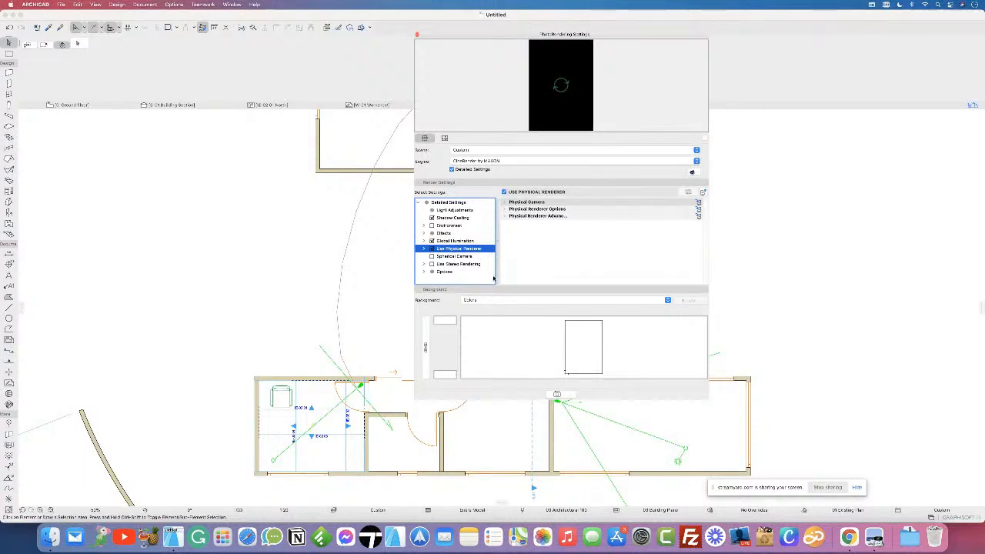
left_click(417, 34)
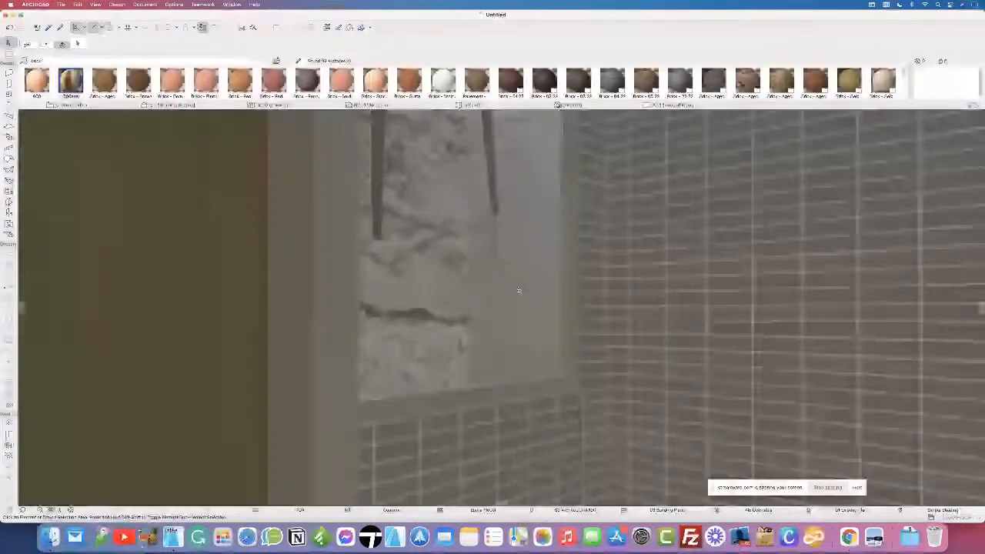
Step: View the house and its textured backdrop from outside in 3D, and open the Create Fly-Through settings
scroll(518, 291, "down", 5)
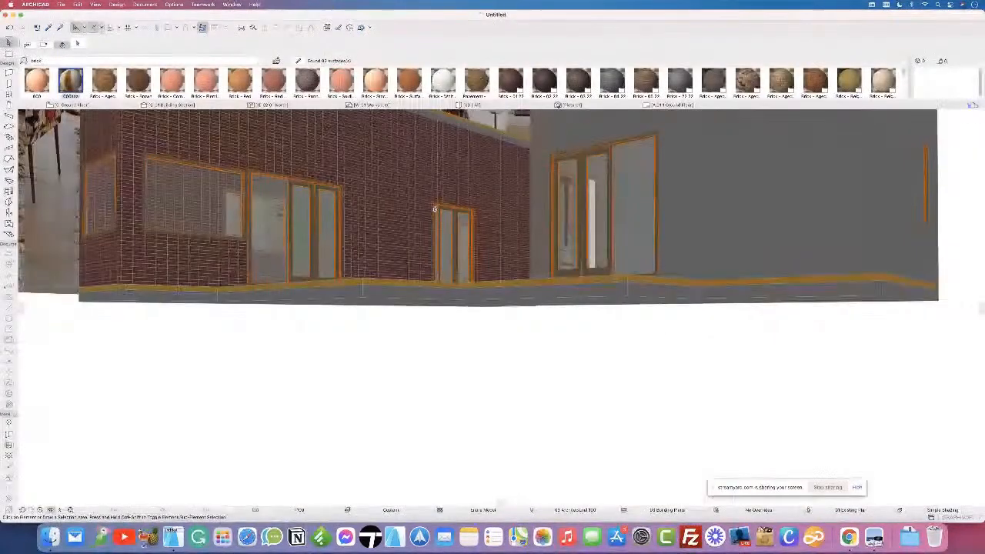
scroll(442, 229, "down", 5)
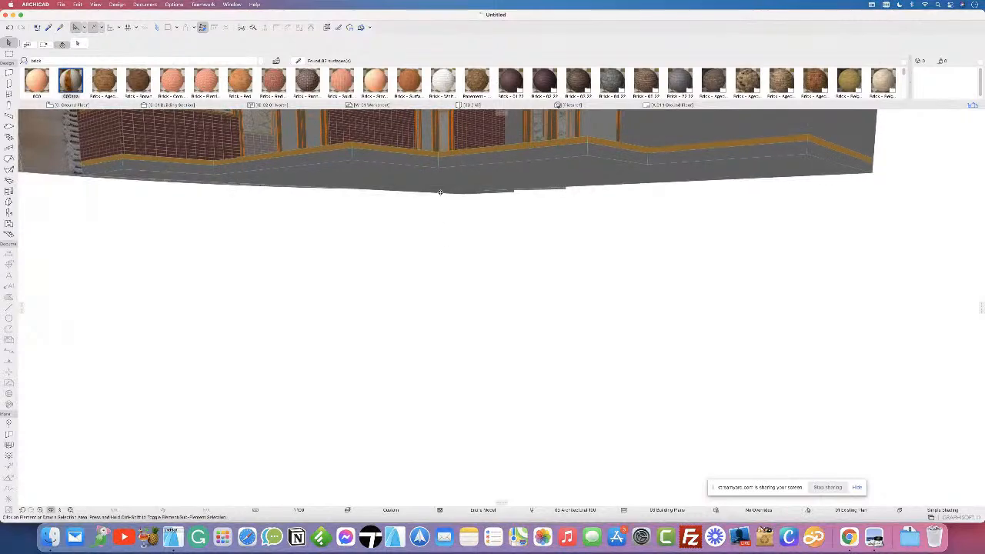
scroll(455, 326, "up", 10)
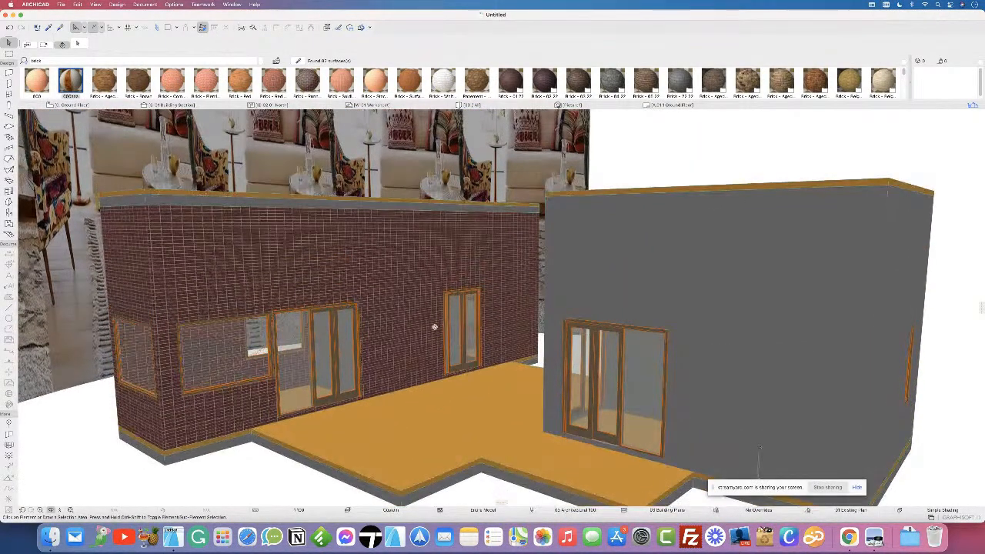
left_click(177, 4)
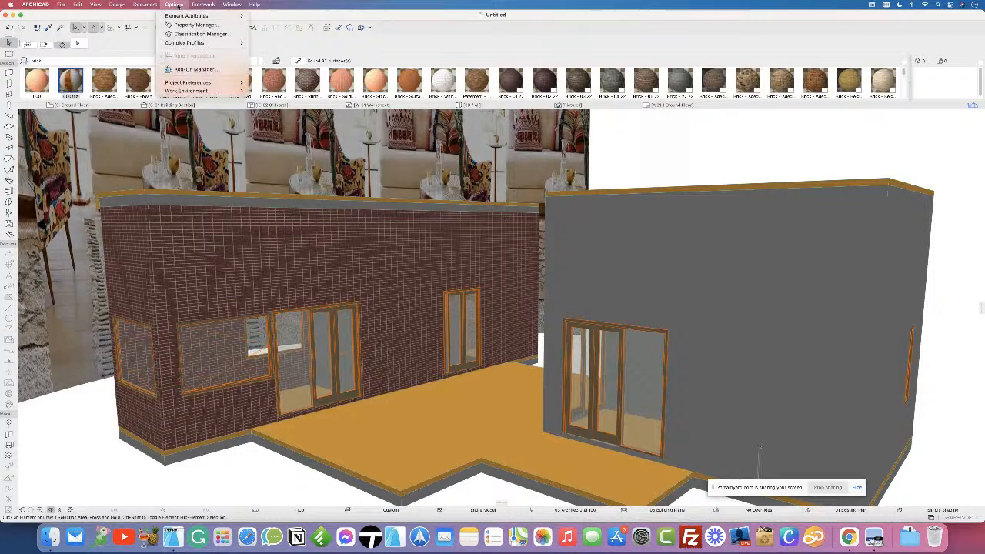
mouse_move(144, 5)
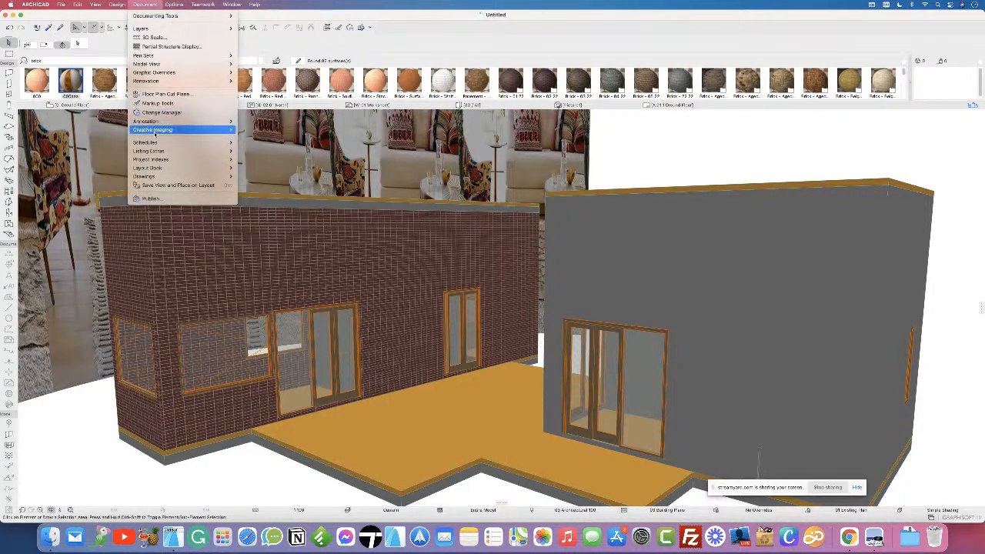
mouse_move(157, 143)
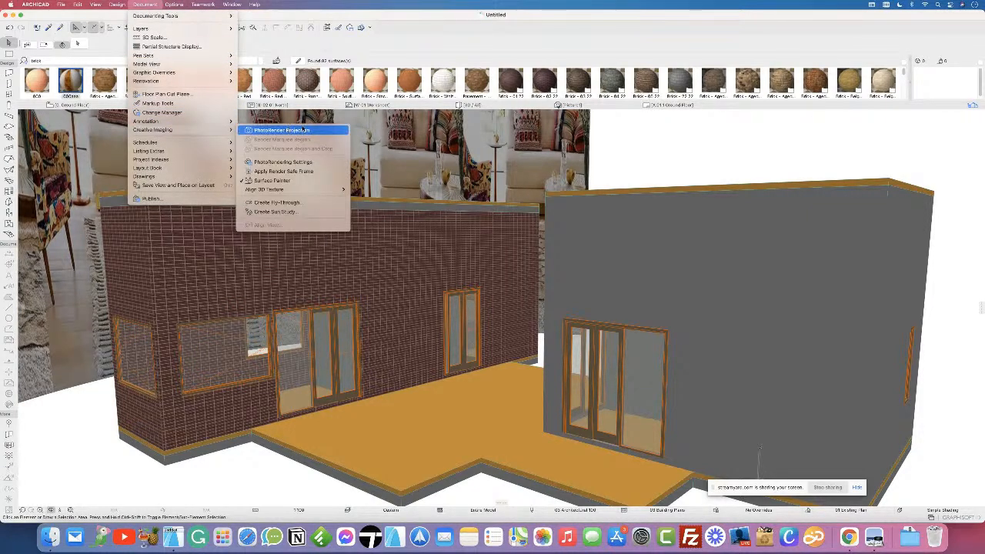
left_click(278, 202)
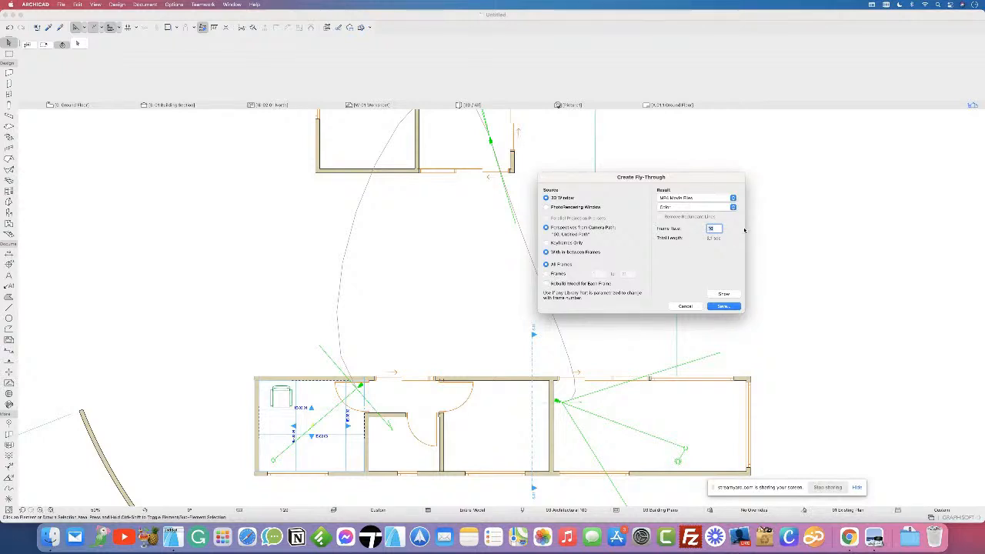
Step: Try fly-through frame rates such as 30 and 50
double_click(716, 229)
type("30")
type("30")
double_click(718, 227)
type("500")
key("BackSpace")
key("BackSpace")
type("0")
Step: Keep all frames with in-between frames, MP4 movie and Color output for the fly-through, and preview it in the 3D window
left_click(547, 274)
left_click(546, 264)
left_click(560, 243)
left_click(572, 252)
left_click(725, 198)
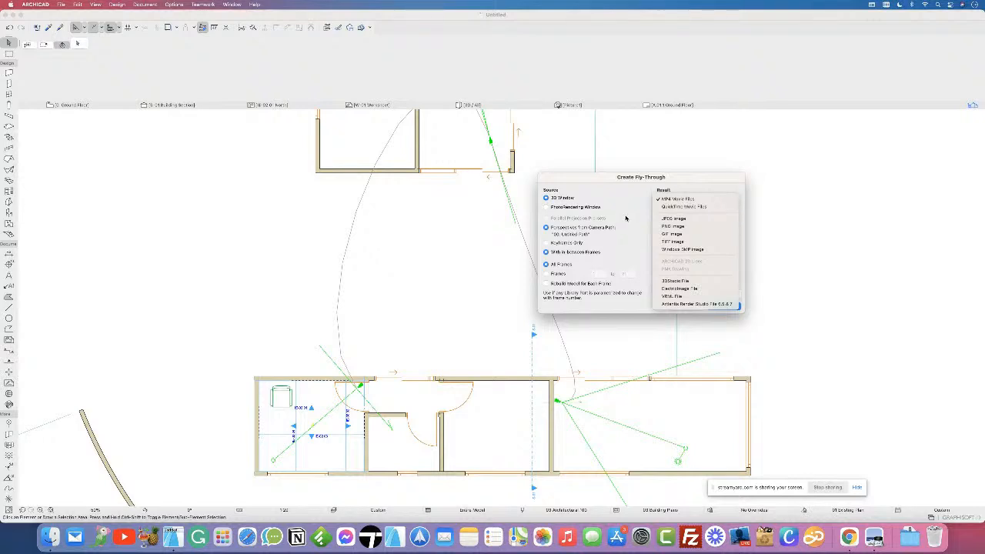
key("Escape")
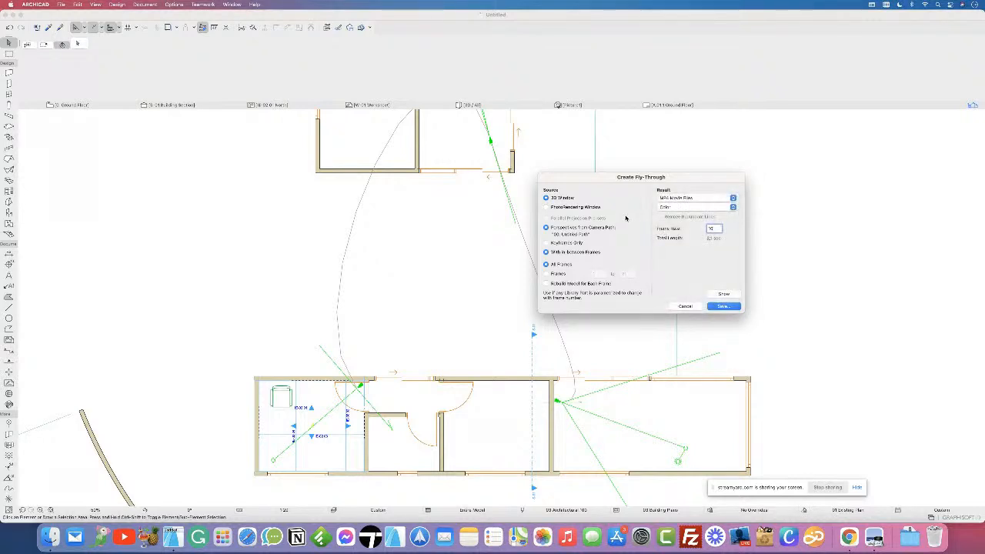
left_click(733, 207)
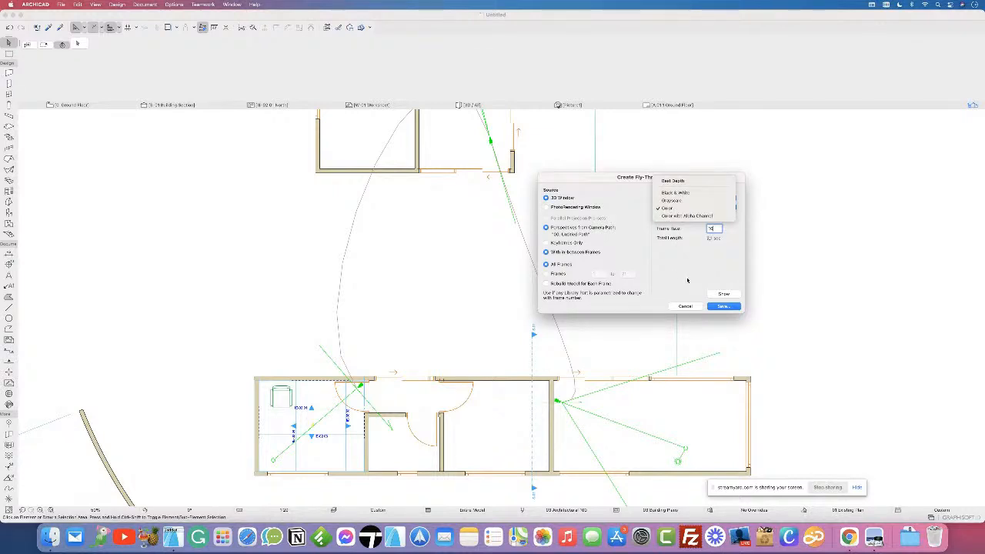
left_click(688, 280)
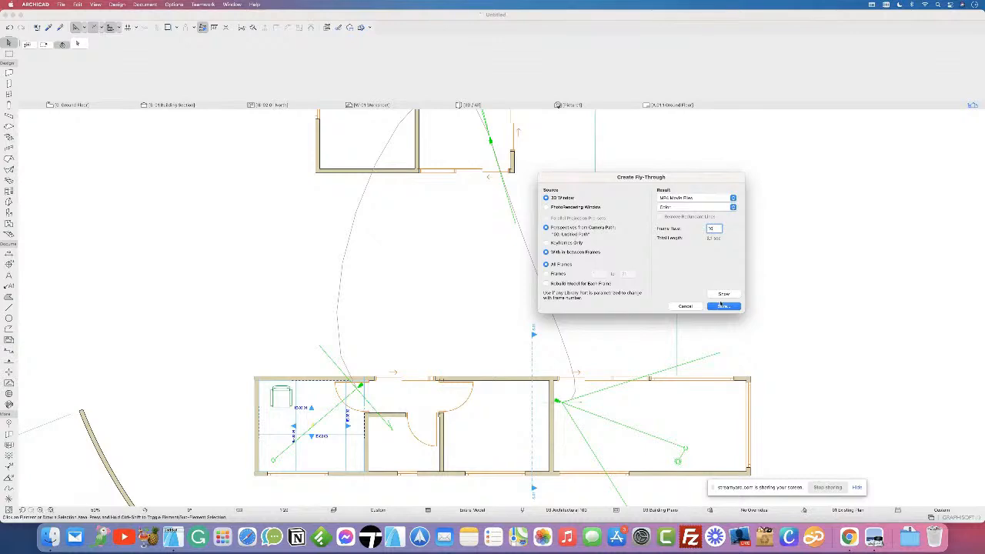
left_click(724, 295)
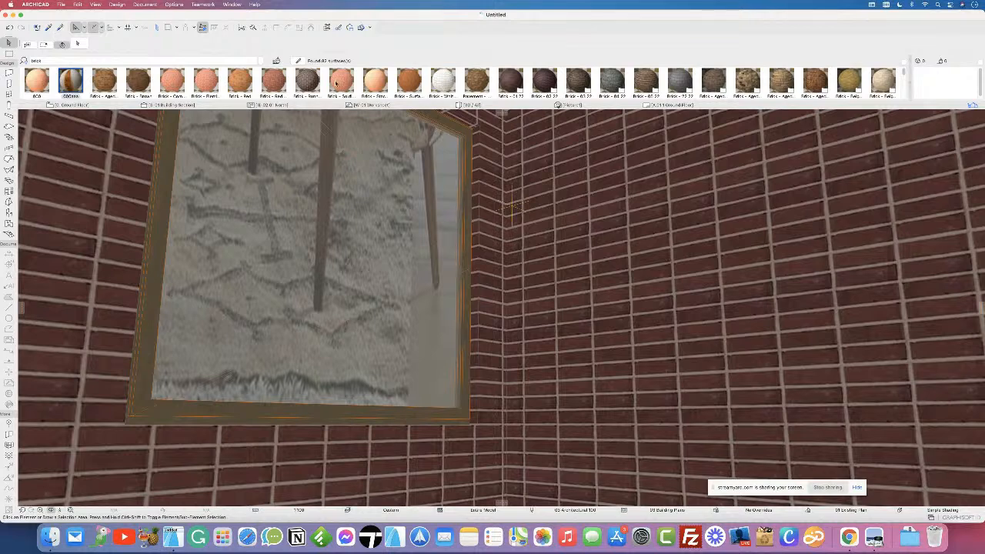
Step: Return to the floor plan, select the path camera in the far-end room and edit its first height value
key("F2")
left_click(566, 405)
left_click(124, 38)
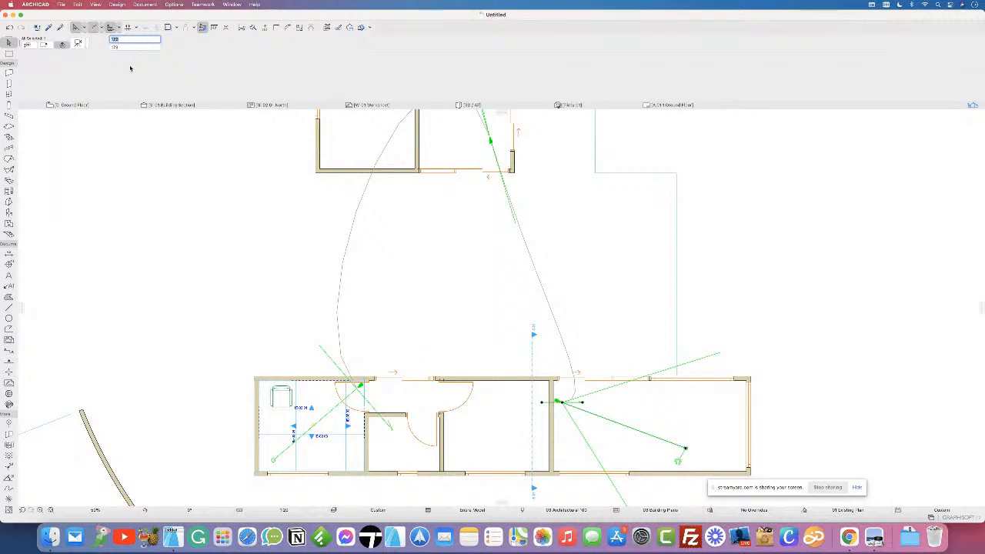
type("1")
key("Return")
Step: Move the camera from the chair's room into the open area between the two buildings and place its target outside as well
left_click(357, 389)
left_click(273, 459)
left_click(285, 253)
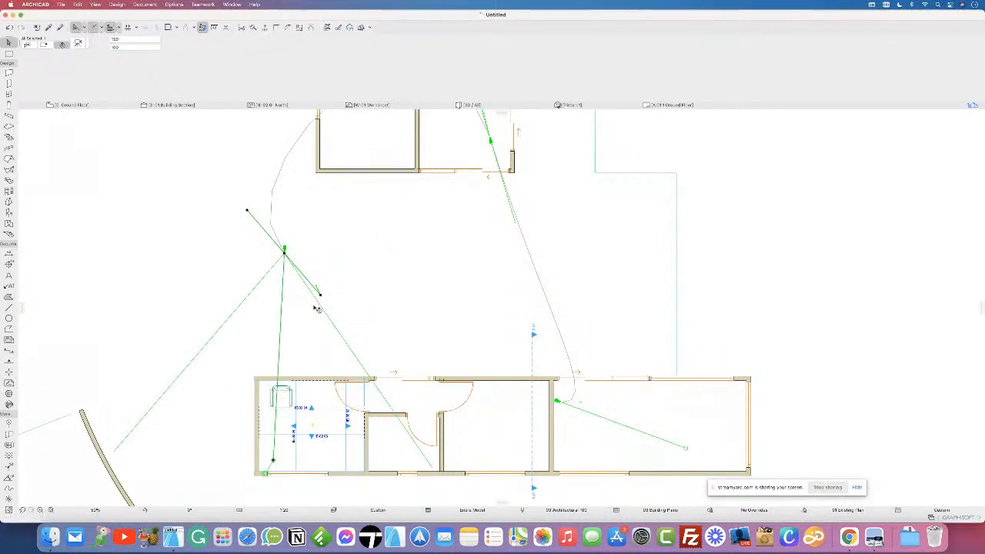
left_click(284, 254)
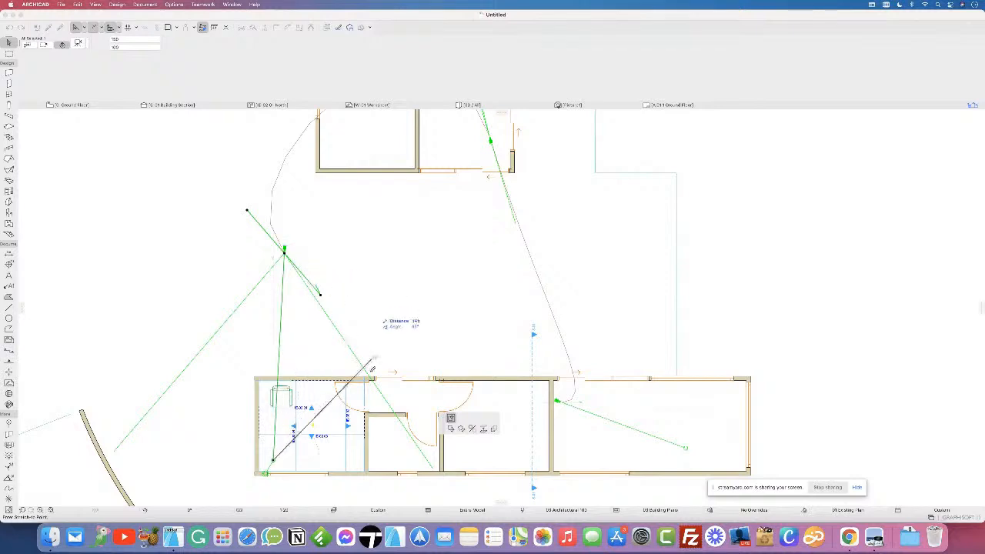
left_click(342, 245)
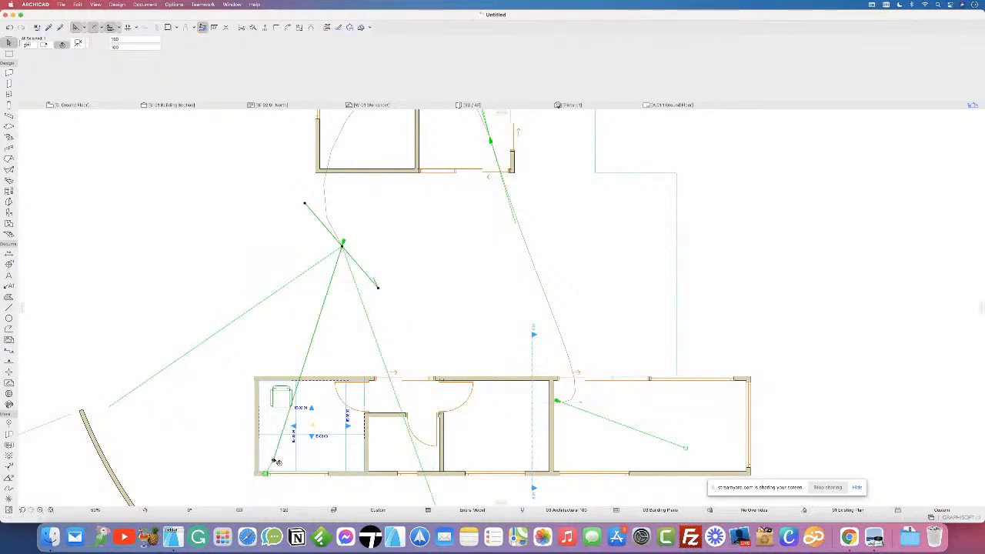
left_click(273, 459)
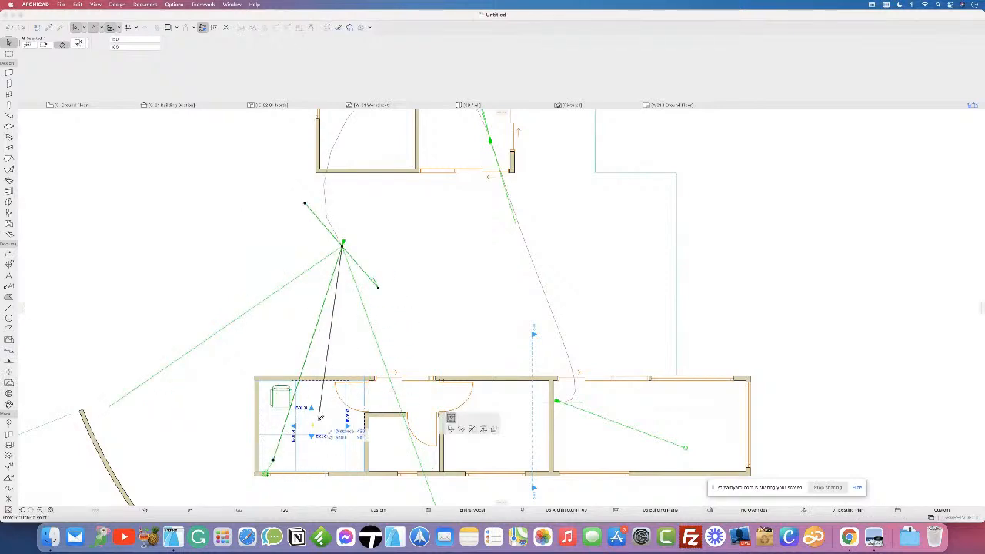
left_click(454, 346)
Step: Reposition the camera several times in the open area between the buildings to reshape the start of the path
left_click(341, 246)
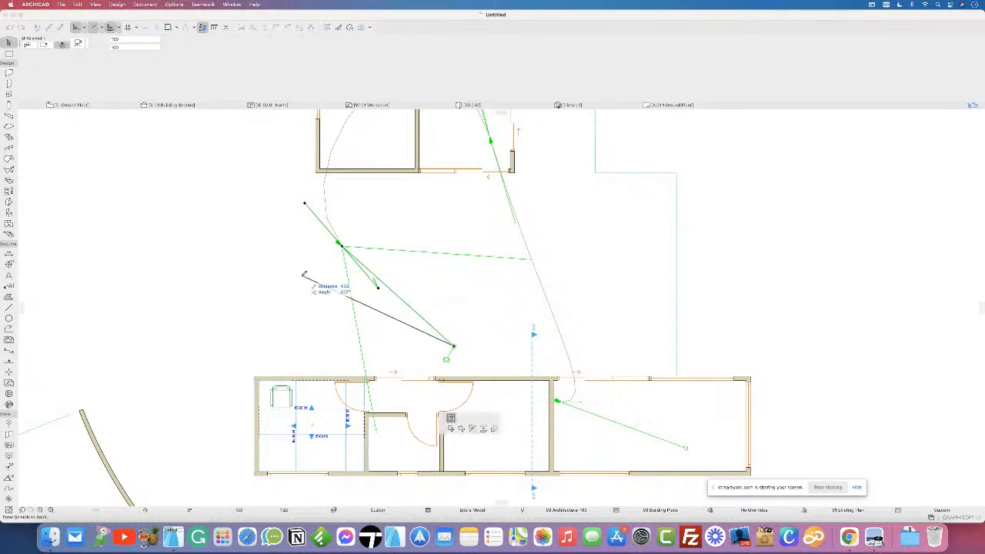
left_click(299, 275)
left_click(298, 275)
left_click(279, 297)
scroll(256, 297, "up", 3)
scroll(276, 300, "up", 2)
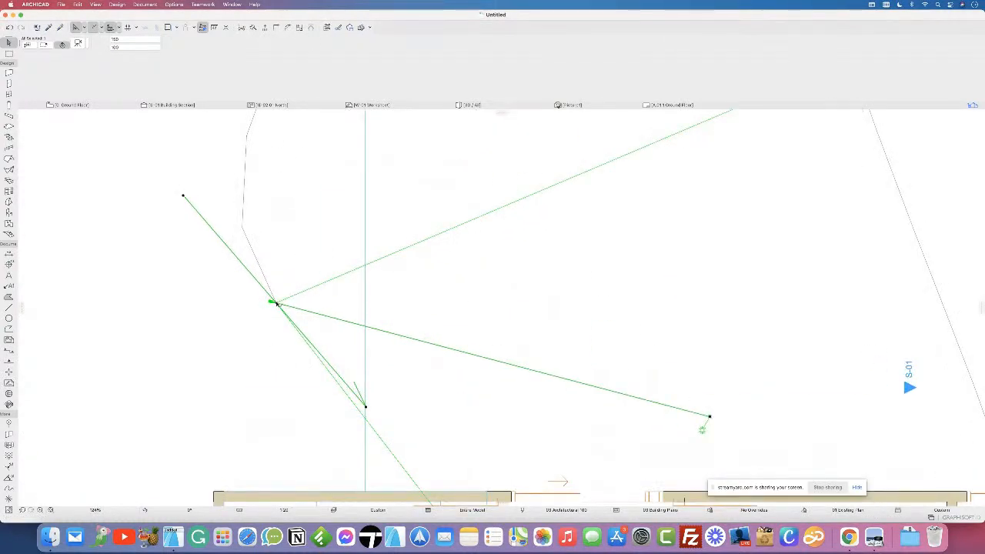
left_click(277, 303)
left_click(339, 231)
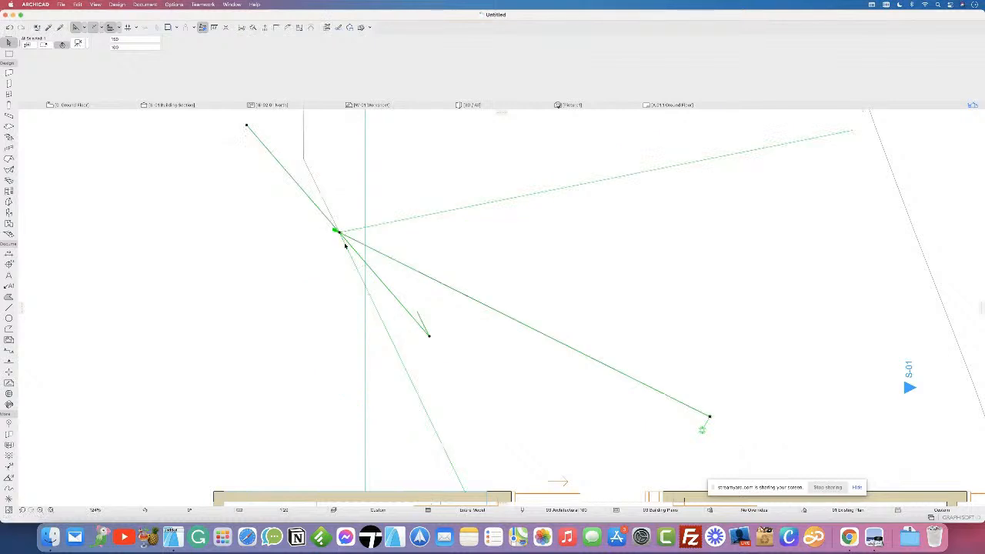
Step: Pull the outdoor camera's target closer and adjust both of its path handles so the path leaves it in a nearly straight, upright direction
left_click(709, 416)
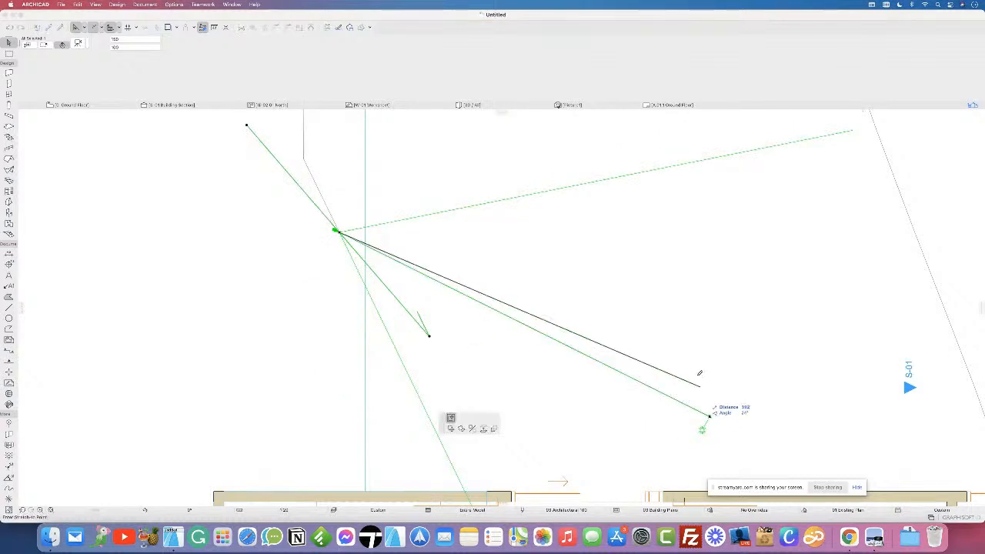
left_click(598, 305)
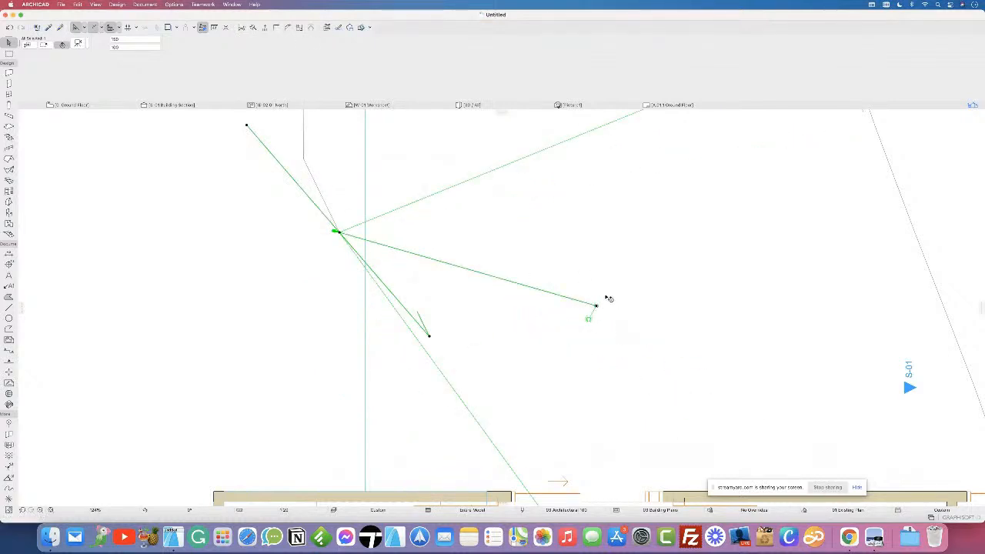
scroll(595, 310, "down", 5)
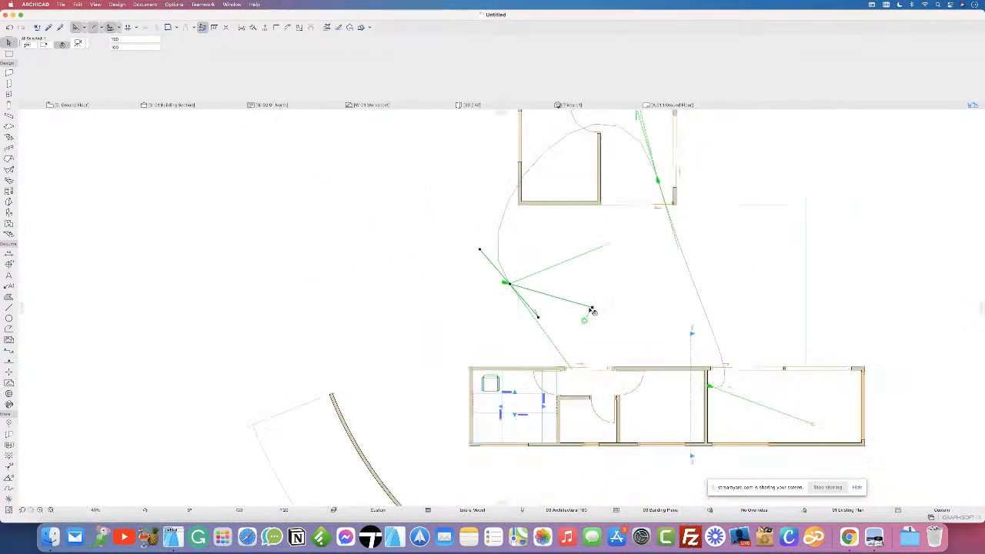
left_click(544, 315)
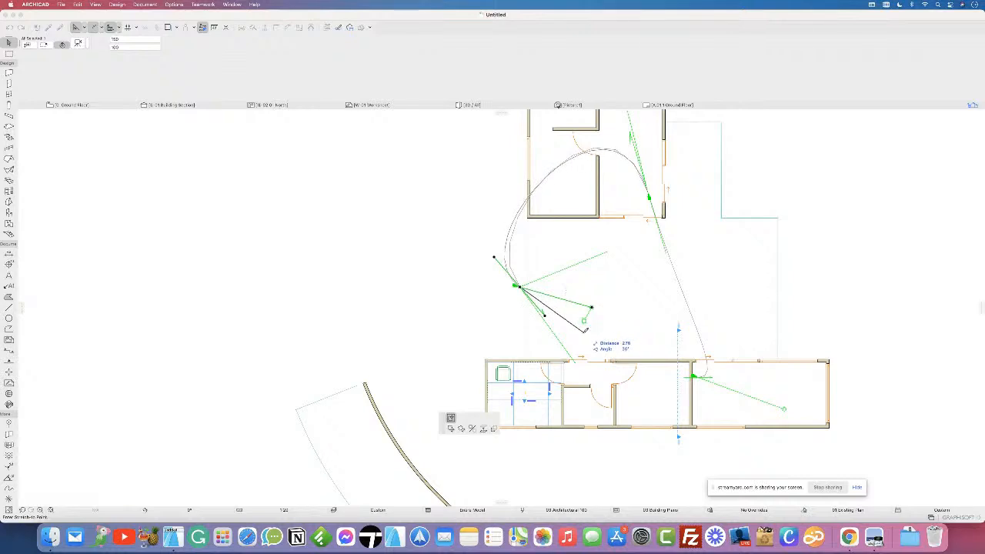
left_click(583, 333)
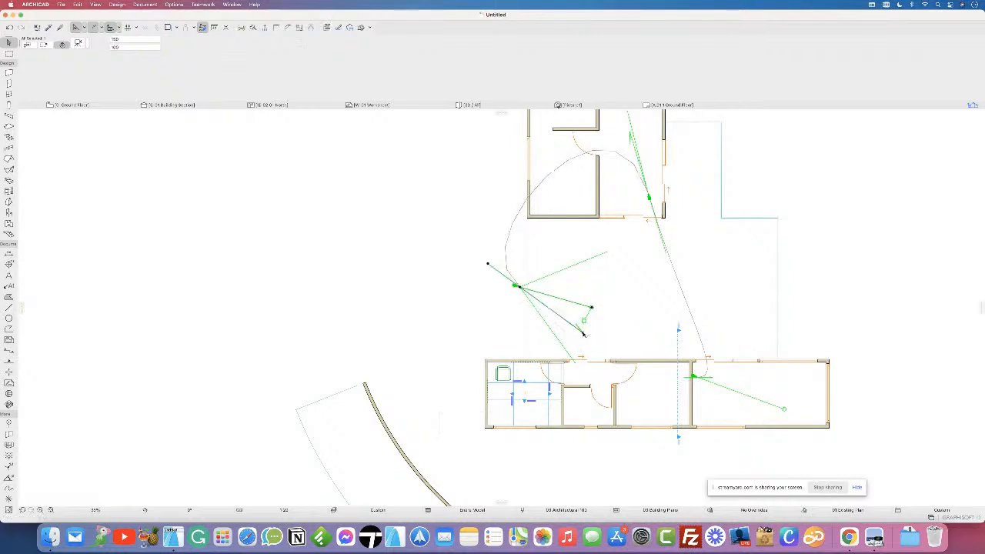
left_click(488, 265)
left_click(515, 252)
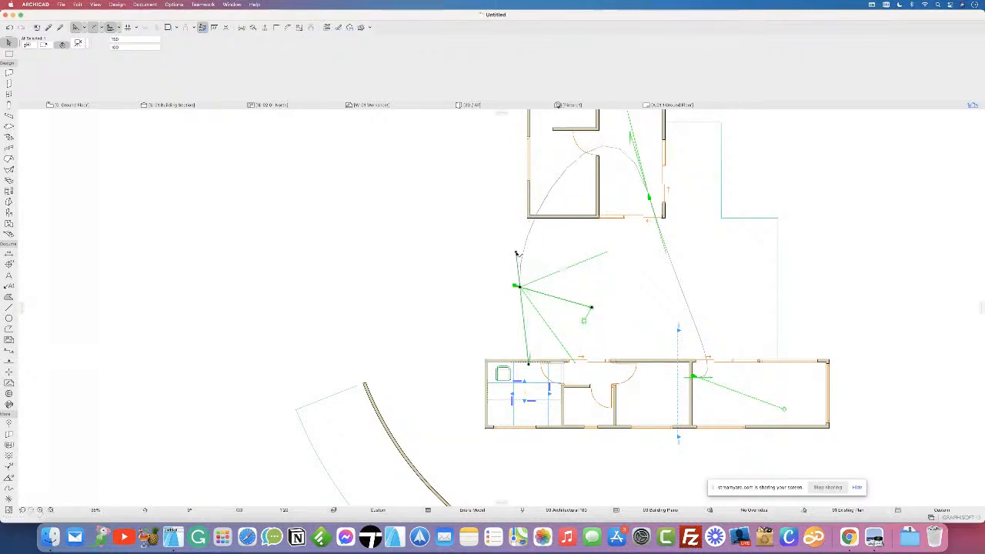
Step: Rotate the path handles of the camera in the far-end room so the curve enters through the doorway, and deselect it
left_click(697, 377)
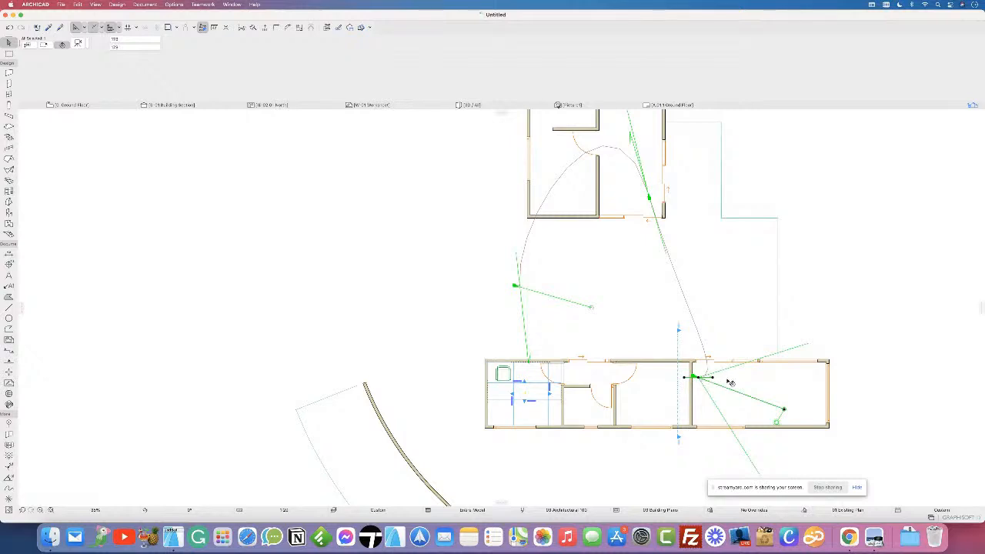
left_click(714, 379)
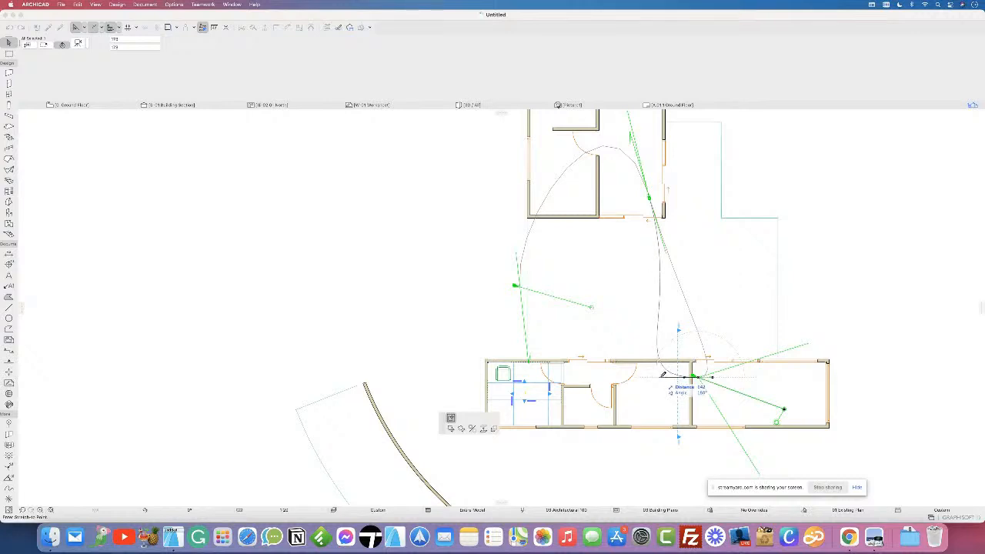
left_click(725, 351)
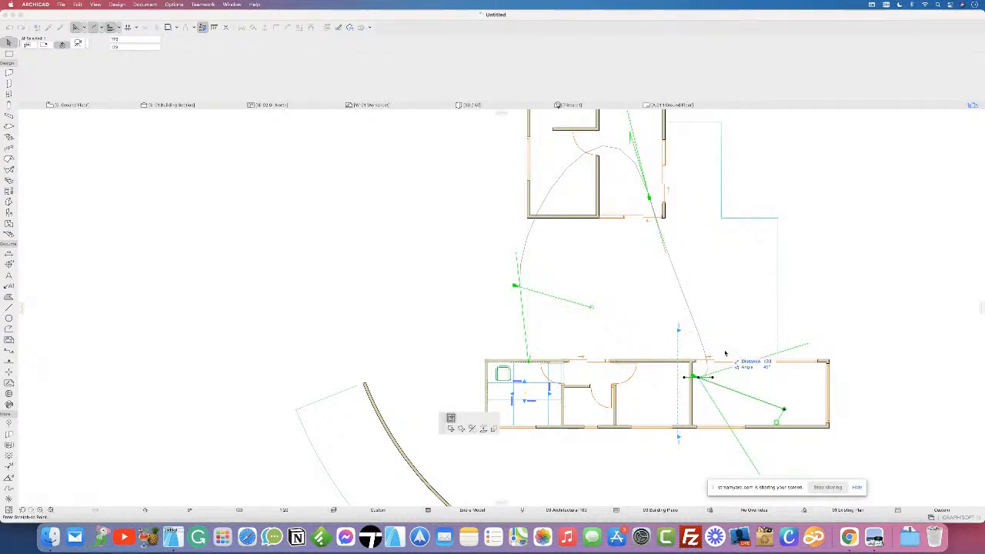
left_click(688, 389)
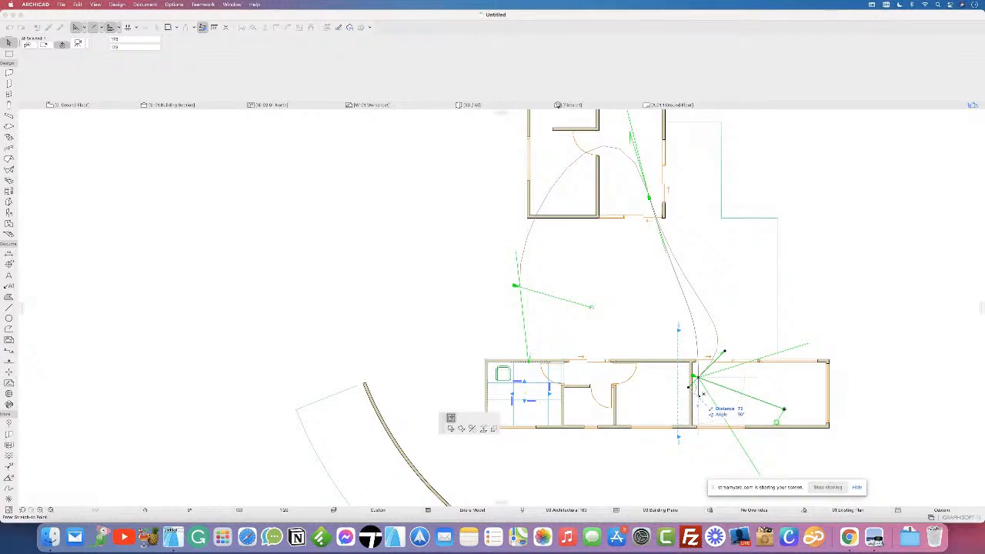
left_click(701, 395)
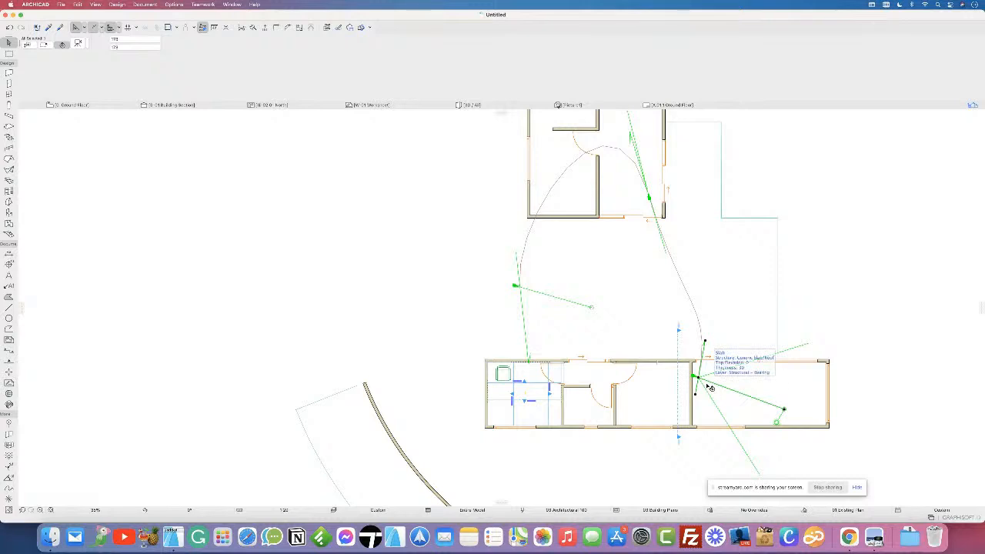
left_click(120, 149)
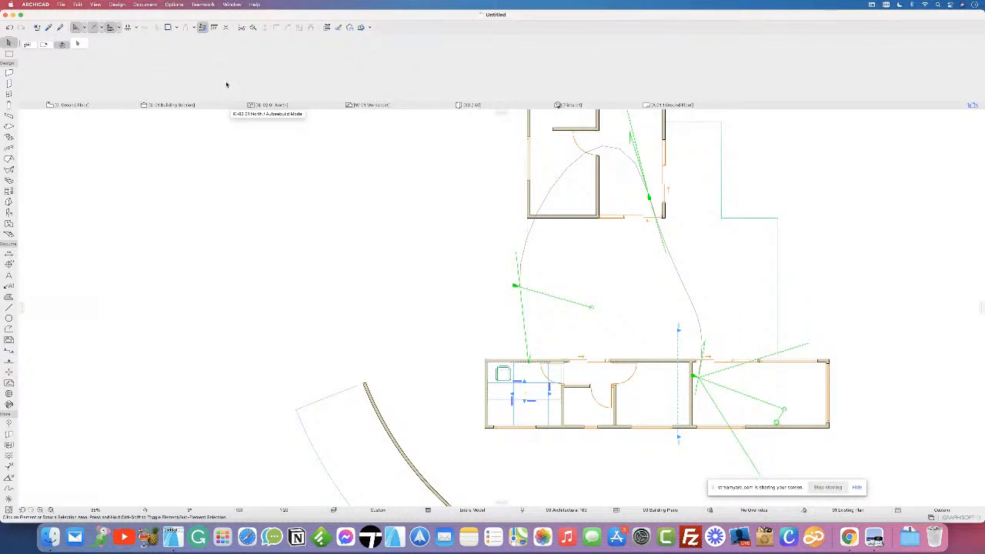
left_click(175, 4)
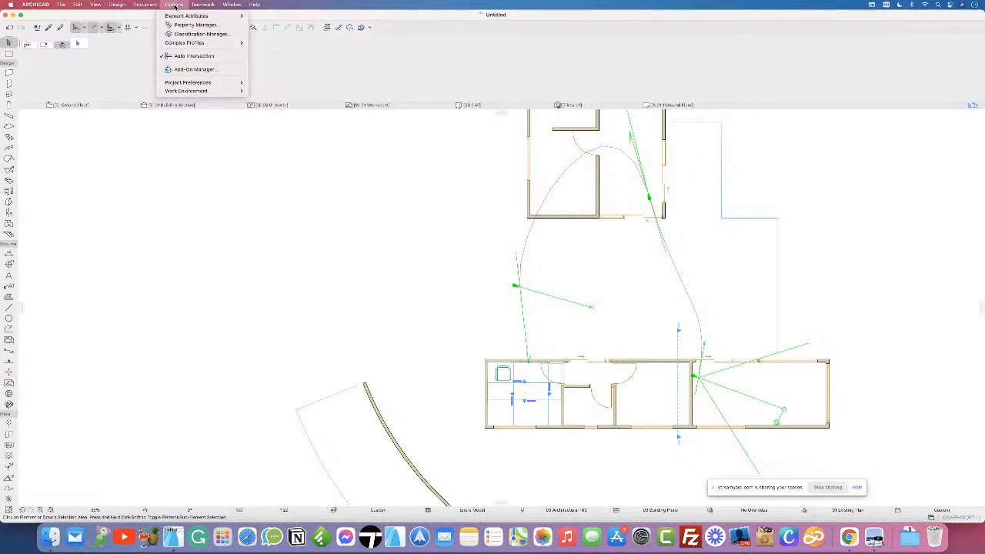
left_click(264, 66)
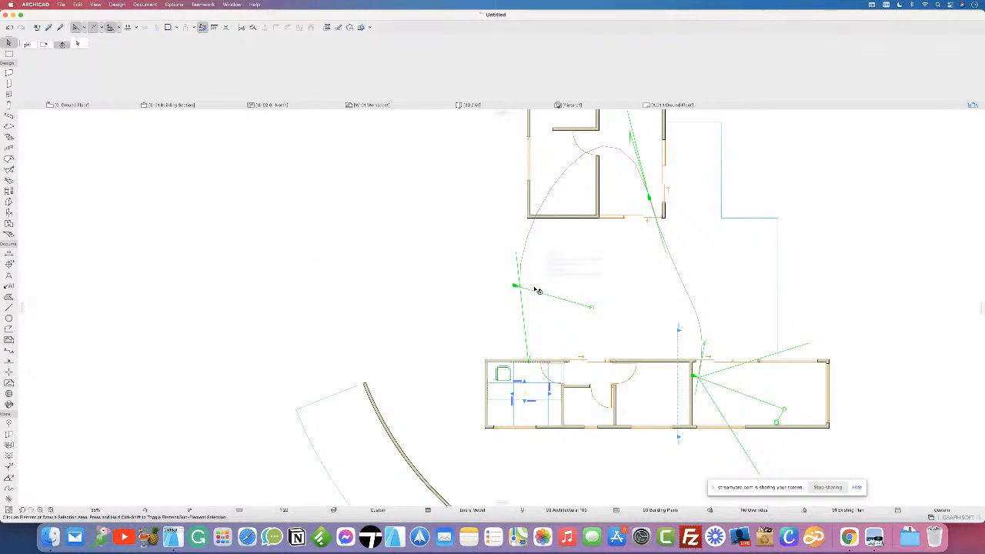
Step: Move the outdoor camera closer to the chair's room, angle its path handle toward the interior and shift its target slightly farther outward
mouse_move(534, 289)
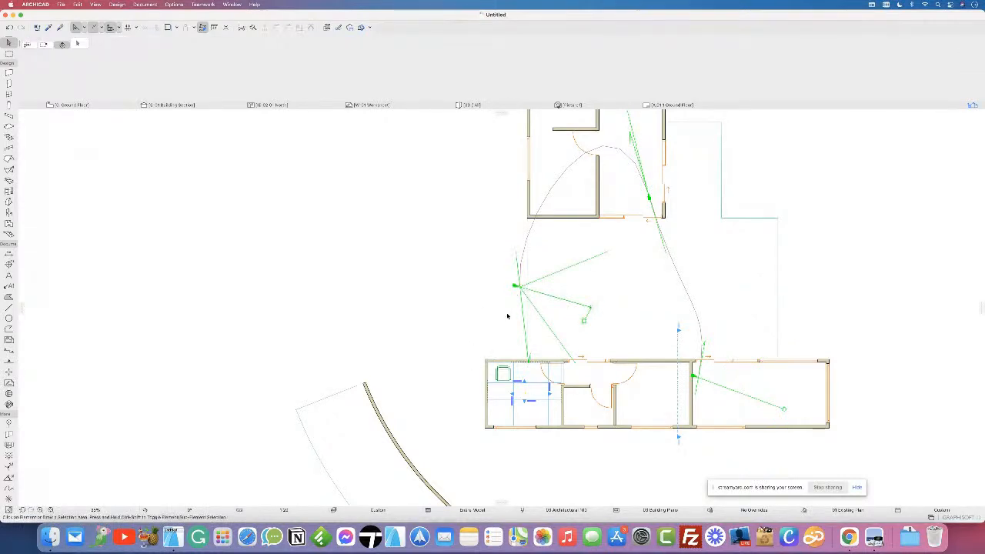
left_click(520, 291)
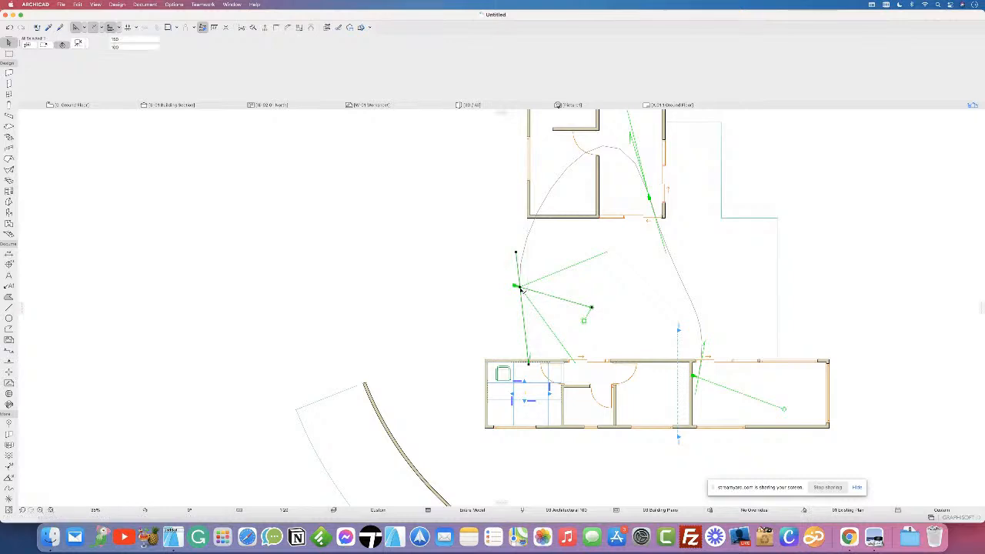
left_click(519, 290)
left_click(507, 337)
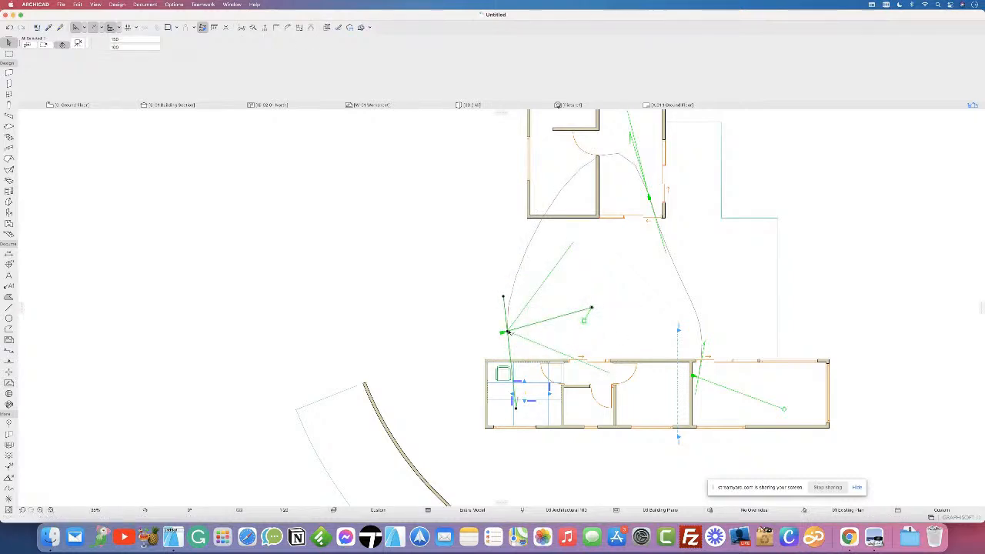
left_click(517, 411)
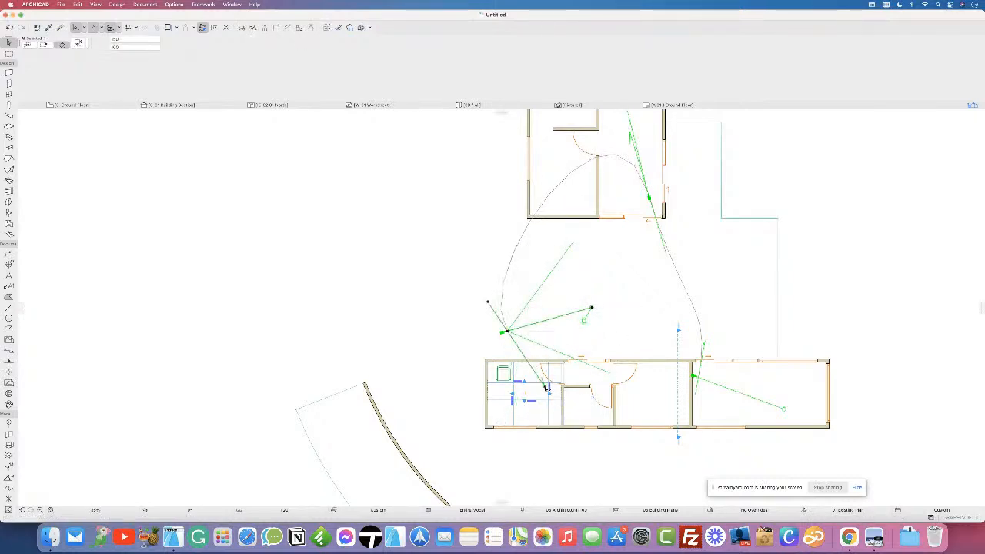
left_click(592, 309)
left_click(594, 291)
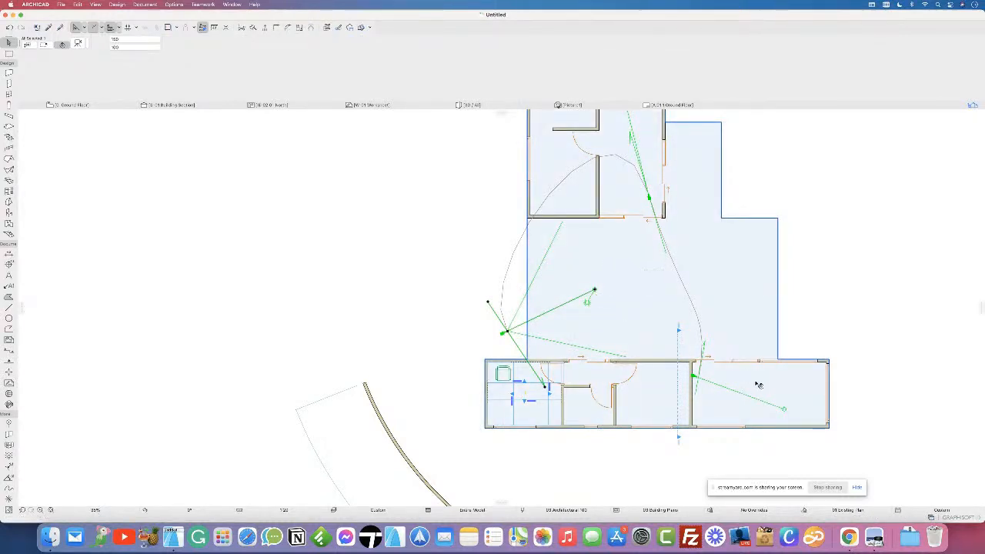
Step: Widen the path curve at the far-end room's camera, aim its target out into the open area and adjust its other path handle
left_click(698, 379)
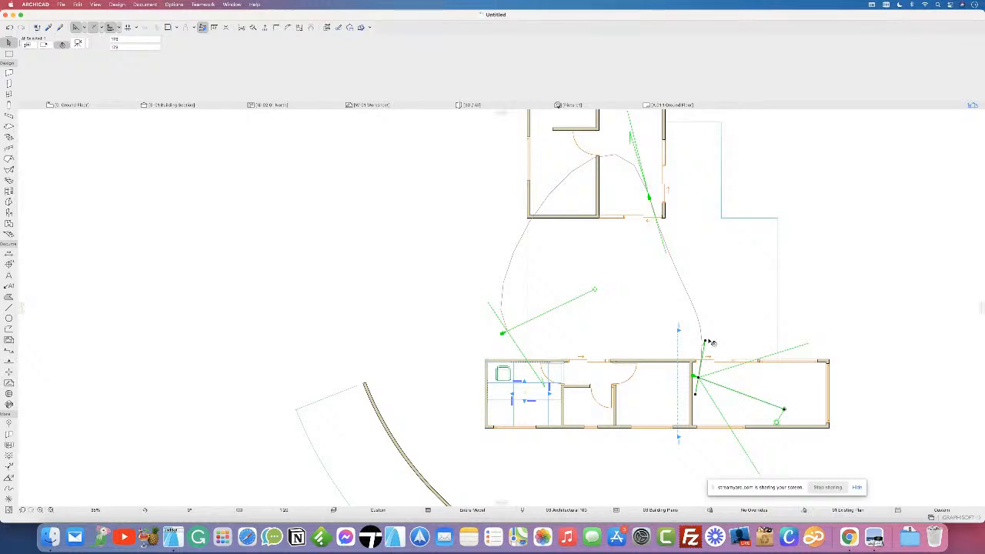
left_click(704, 340)
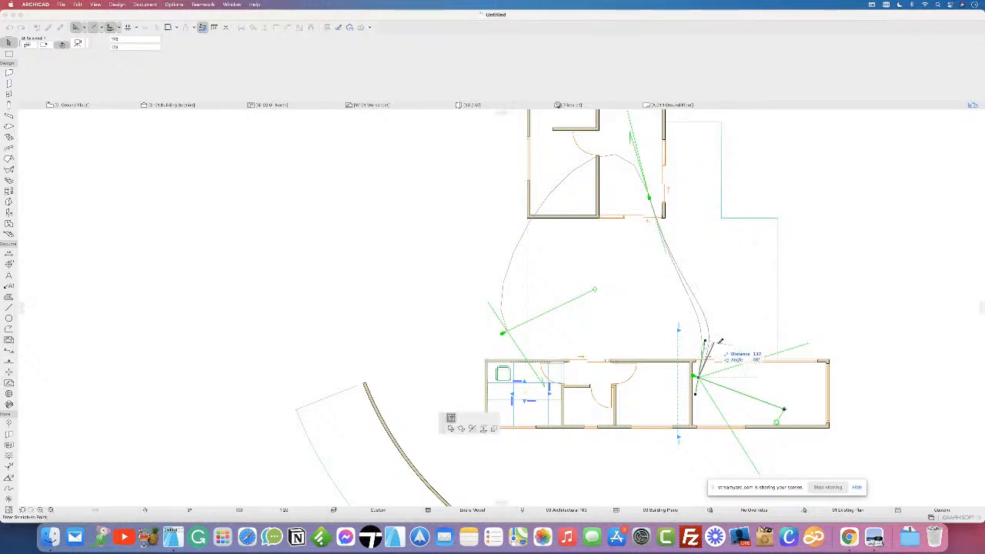
left_click(729, 346)
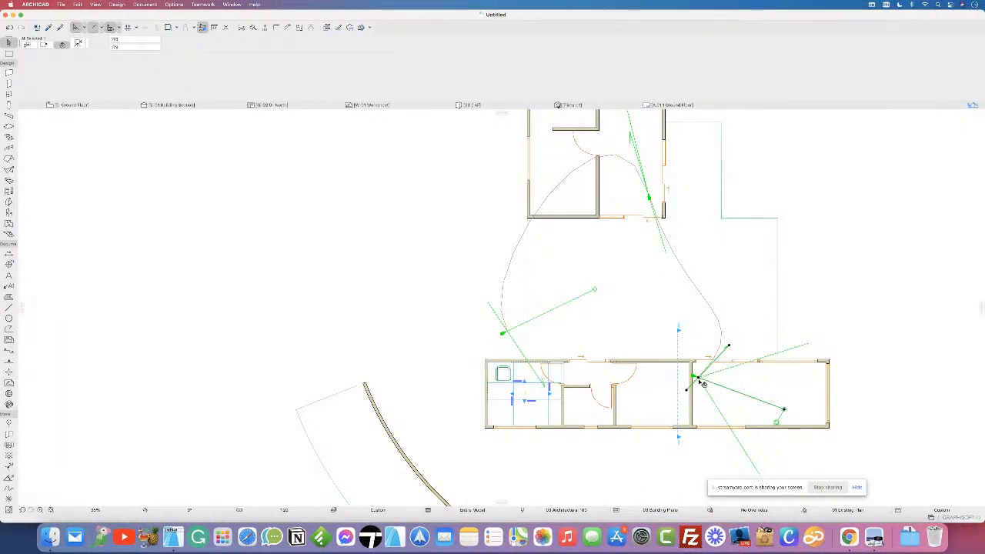
left_click(785, 410)
left_click(752, 316)
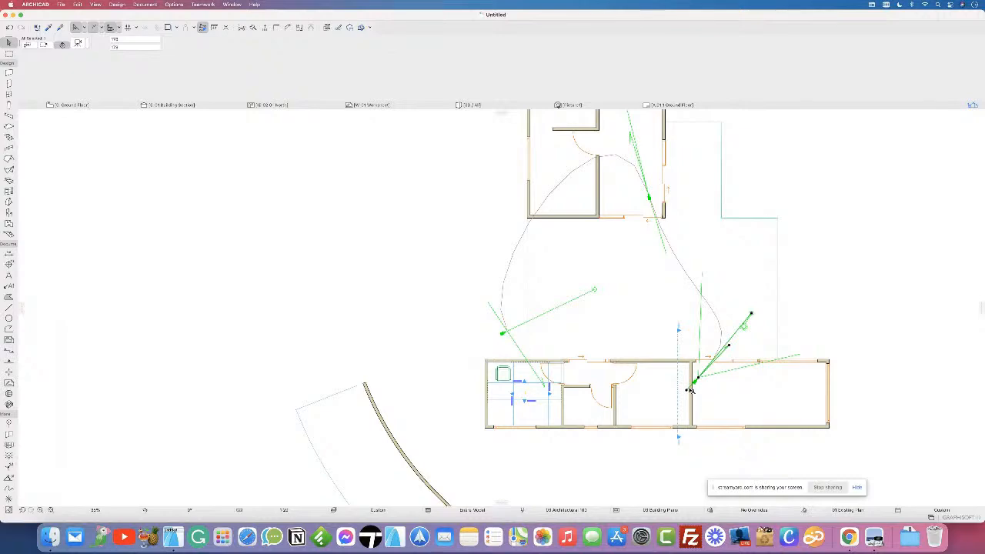
left_click(688, 391)
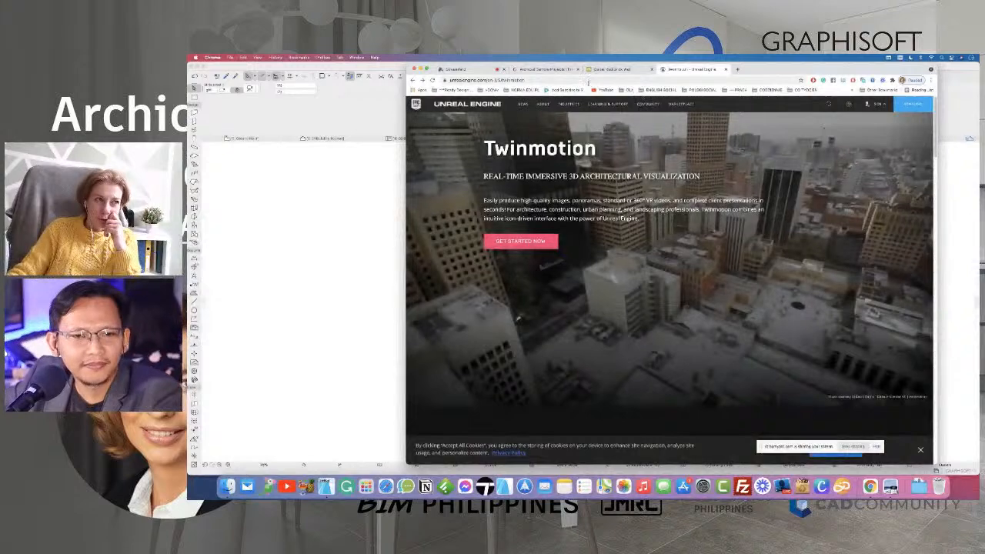
Step: Show the Twinmotion web page and its address in Chrome, and return to the Archicad floor plan with nothing selected
left_click(589, 81)
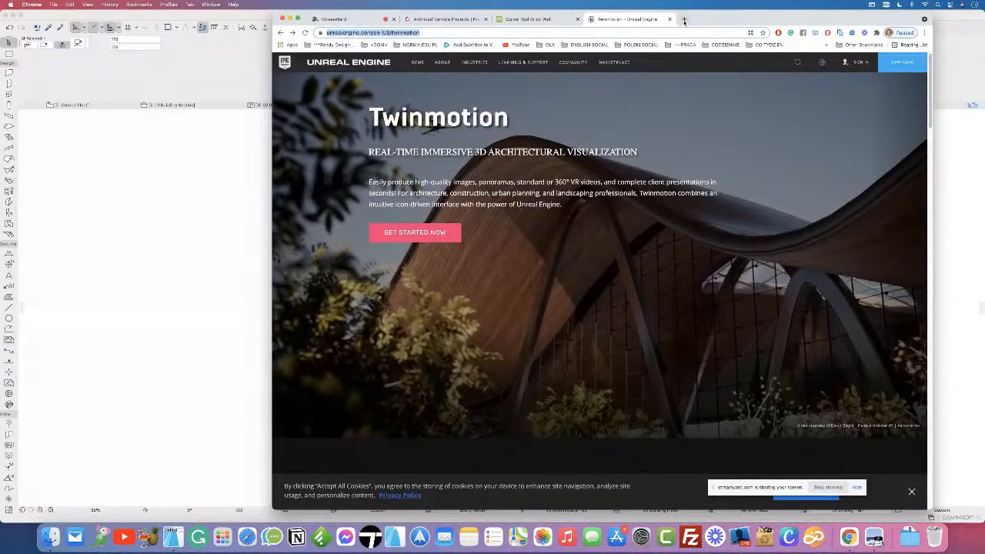
left_click(684, 19)
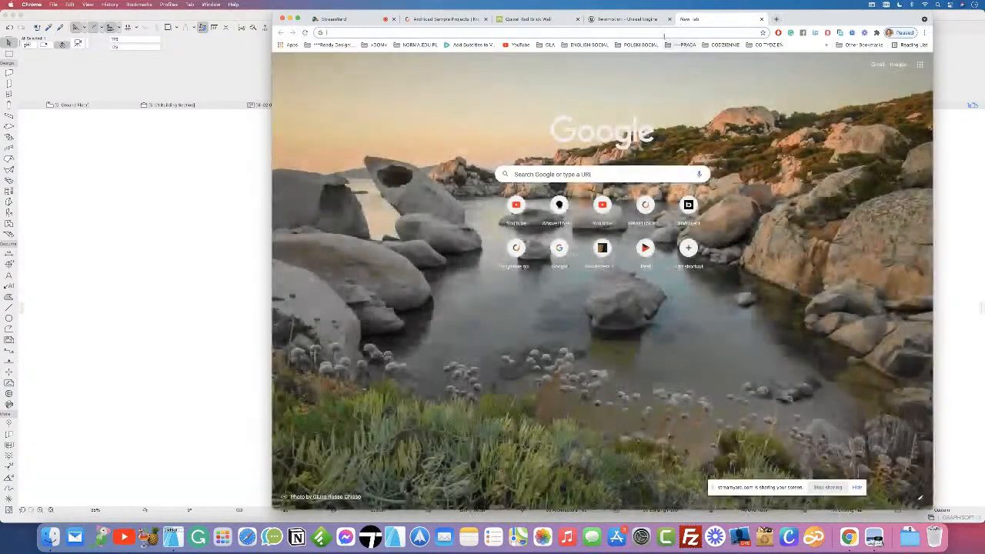
left_click(631, 20)
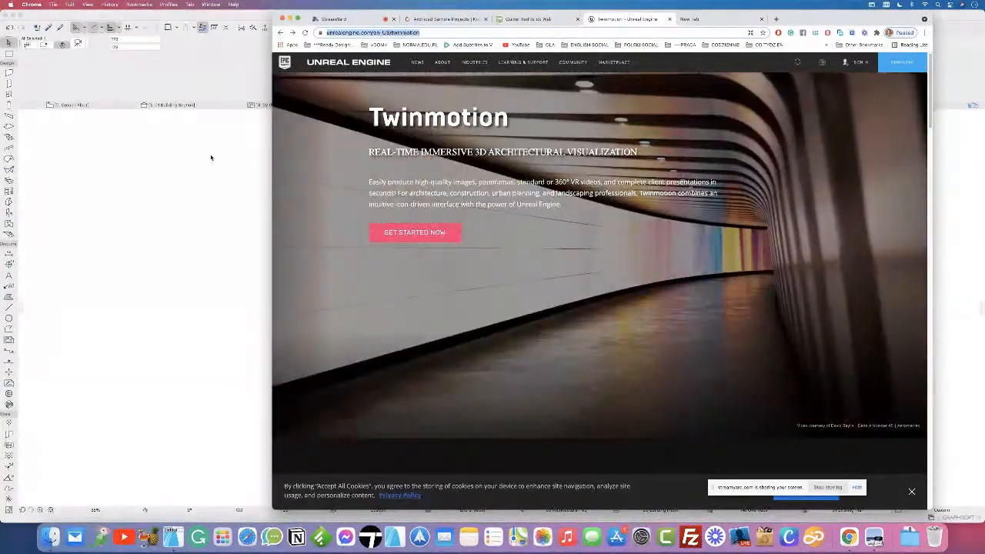
left_click(211, 157)
left_click(247, 212)
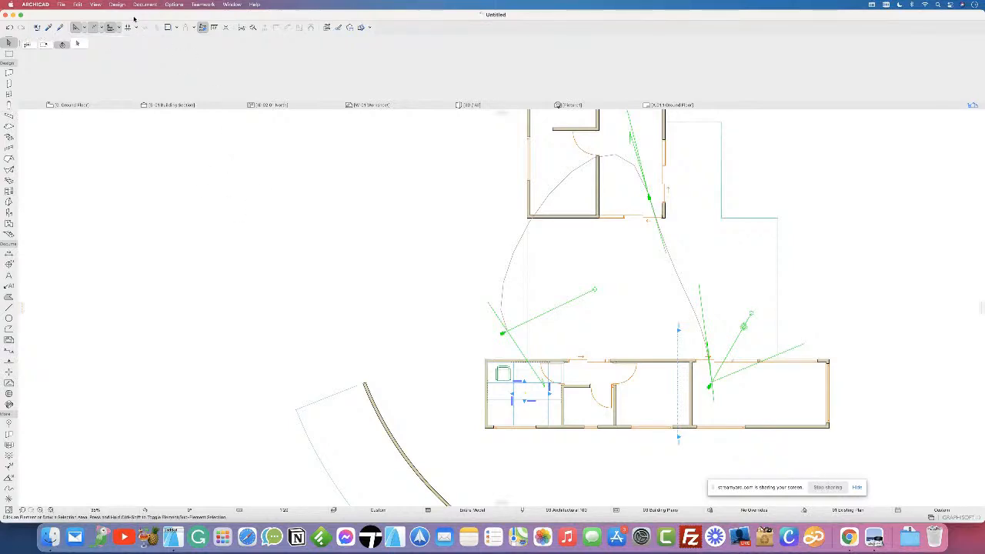
Step: Review the file formats available for saving the plan, including the Archicad Archive Project option, and close the dialog without saving
left_click(66, 4)
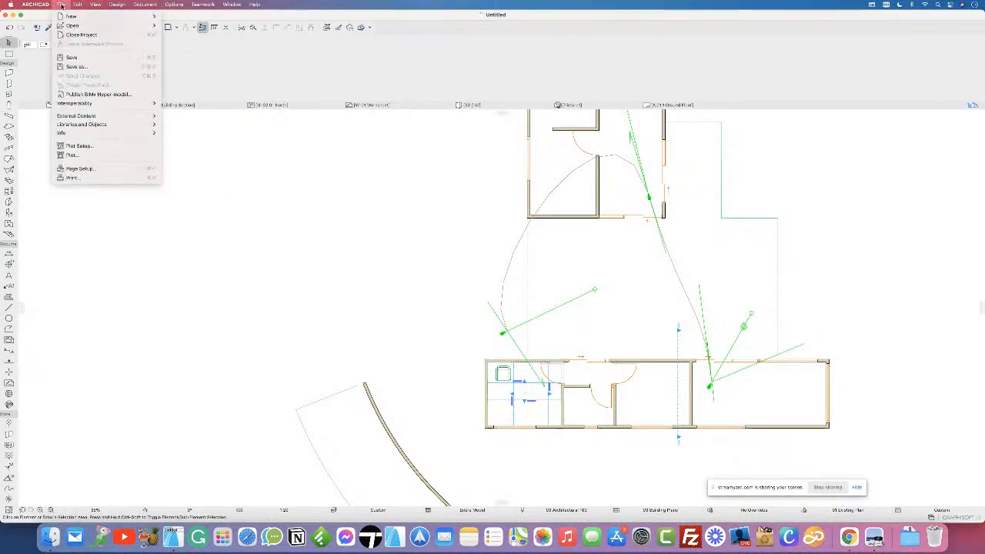
left_click(103, 67)
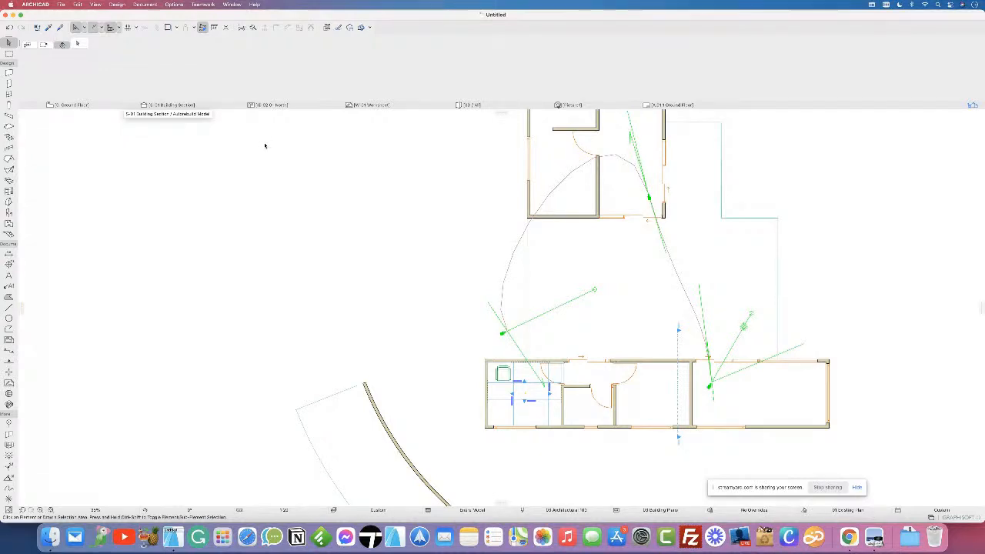
left_click(447, 215)
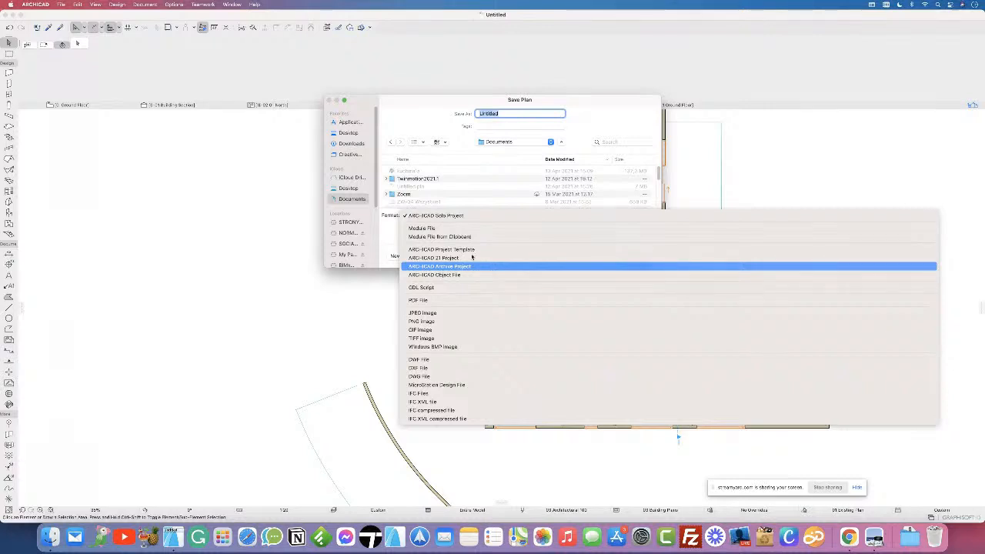
left_click(468, 216)
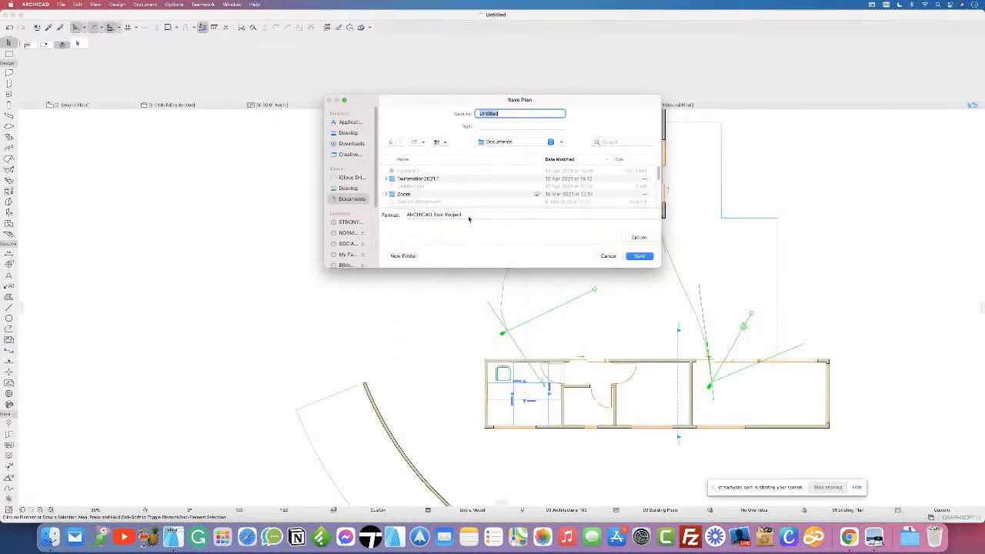
left_click(428, 214)
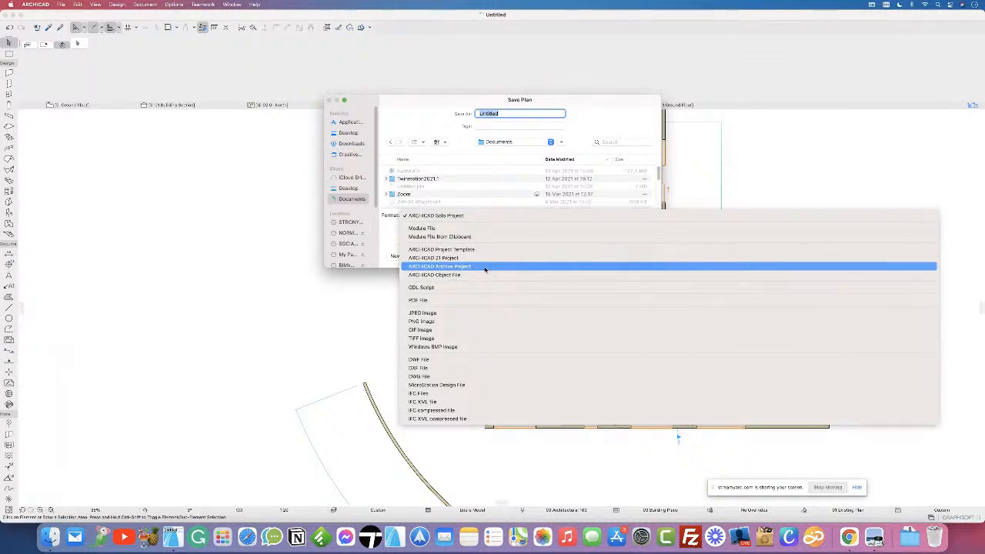
left_click(390, 234)
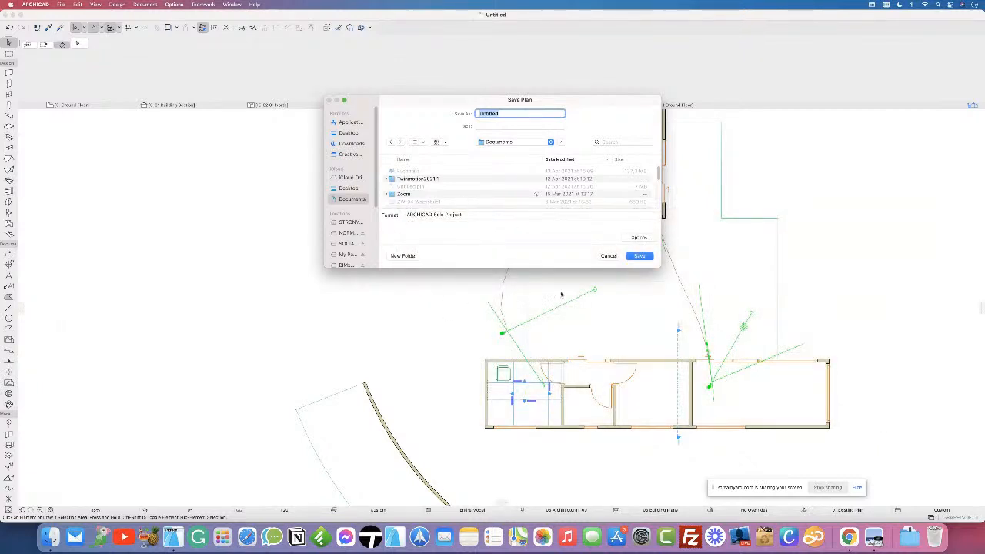
left_click(607, 256)
middle_click_drag(431, 385, 311, 232)
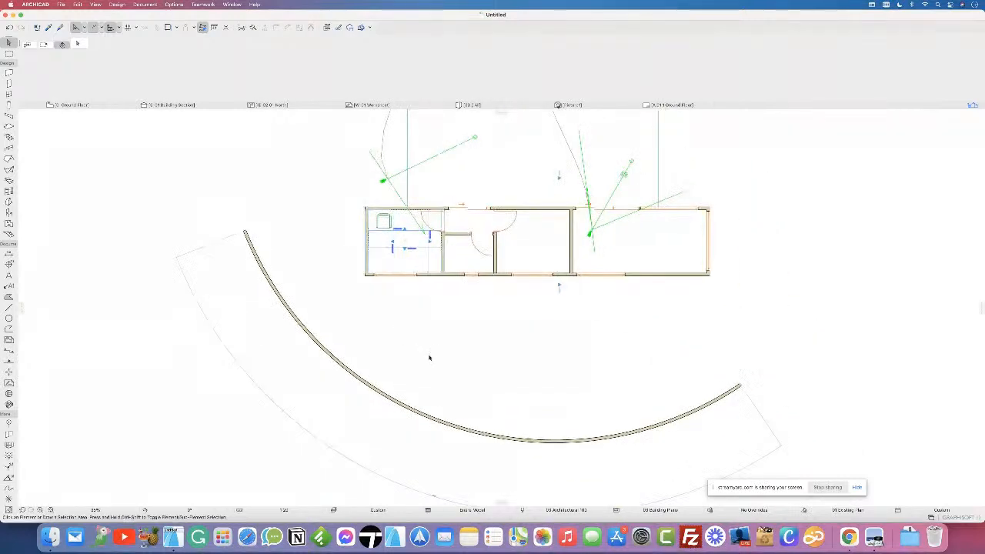
Step: Switch to the 3D view and examine the brick building and the curved picture wall from the outside
scroll(419, 415, "up", 5)
left_click(418, 414)
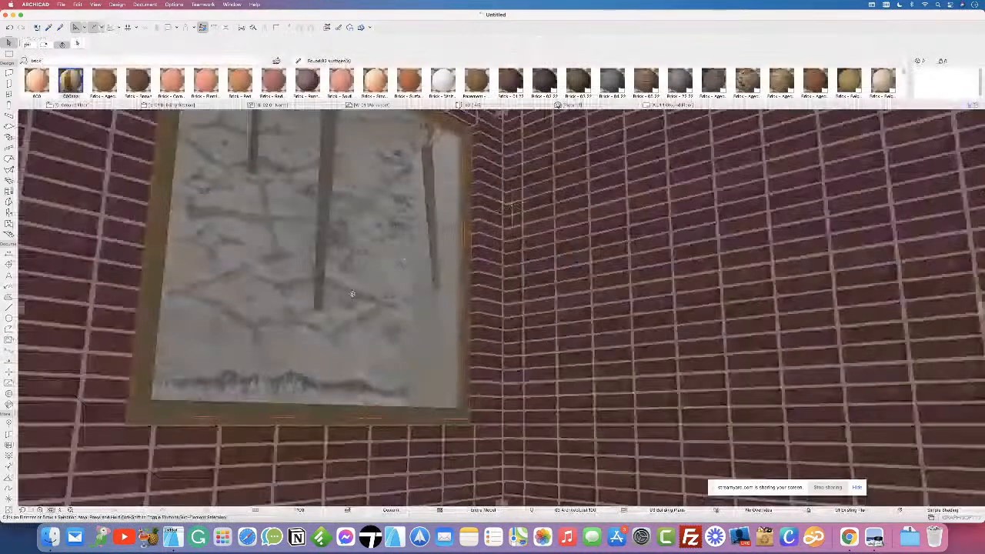
scroll(370, 248, "down", 5)
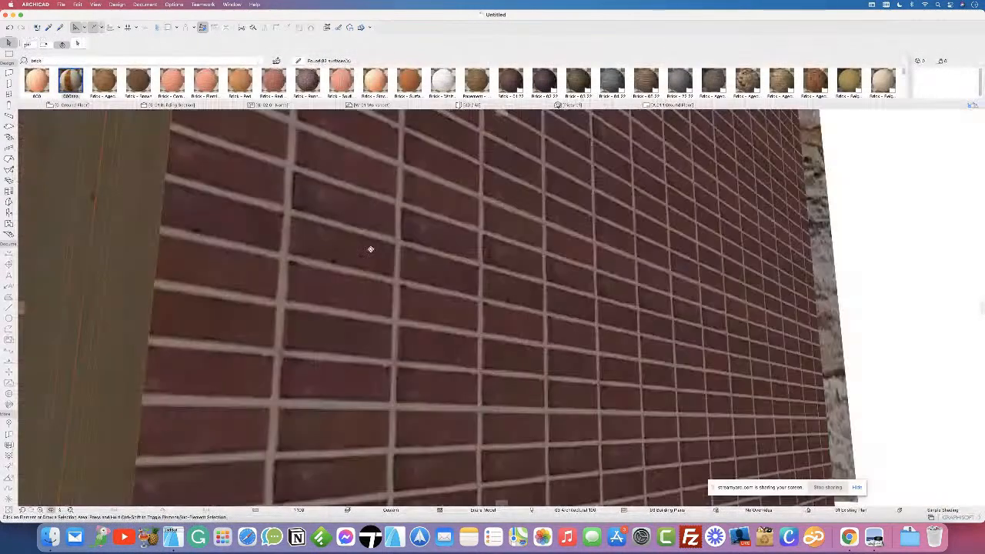
scroll(320, 245, "down", 2)
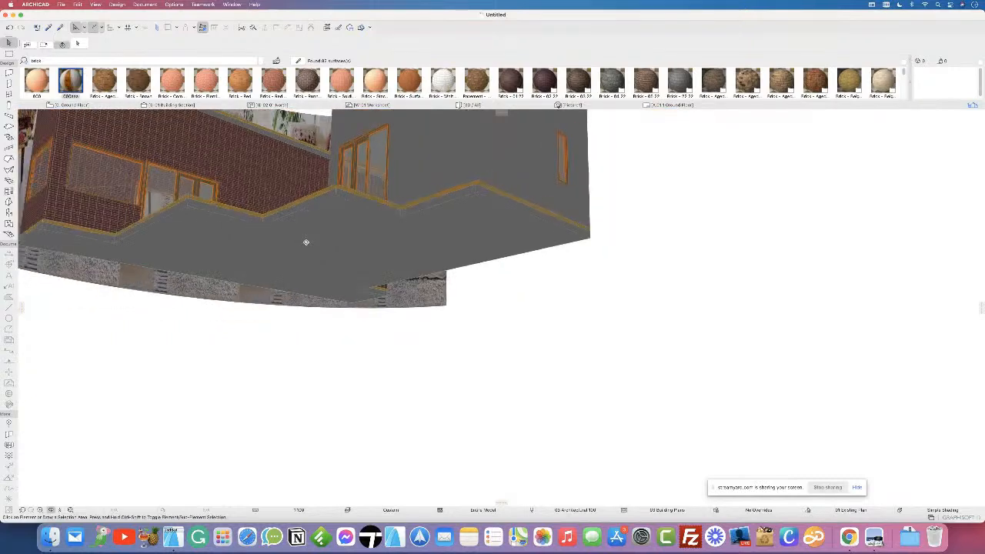
scroll(288, 245, "down", 3)
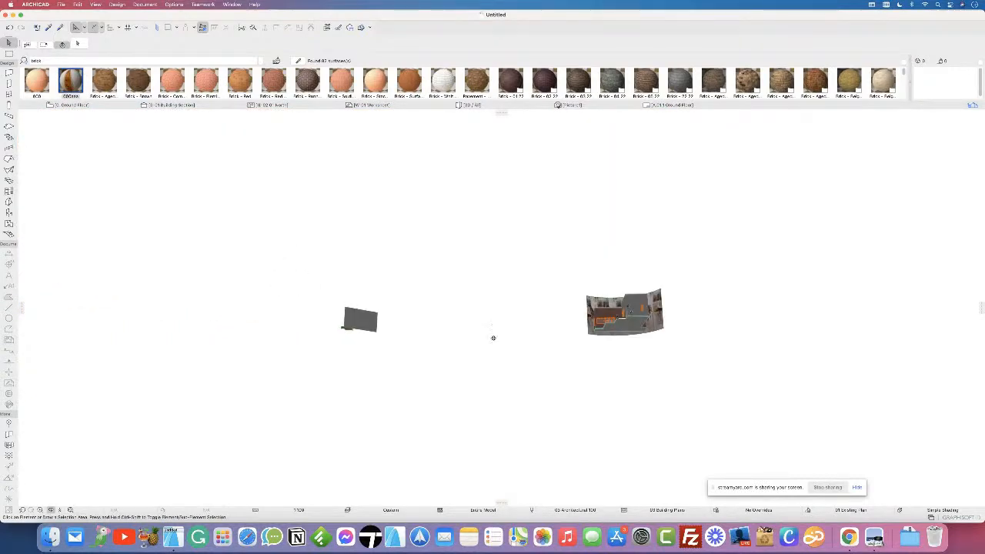
scroll(597, 299, "up", 6)
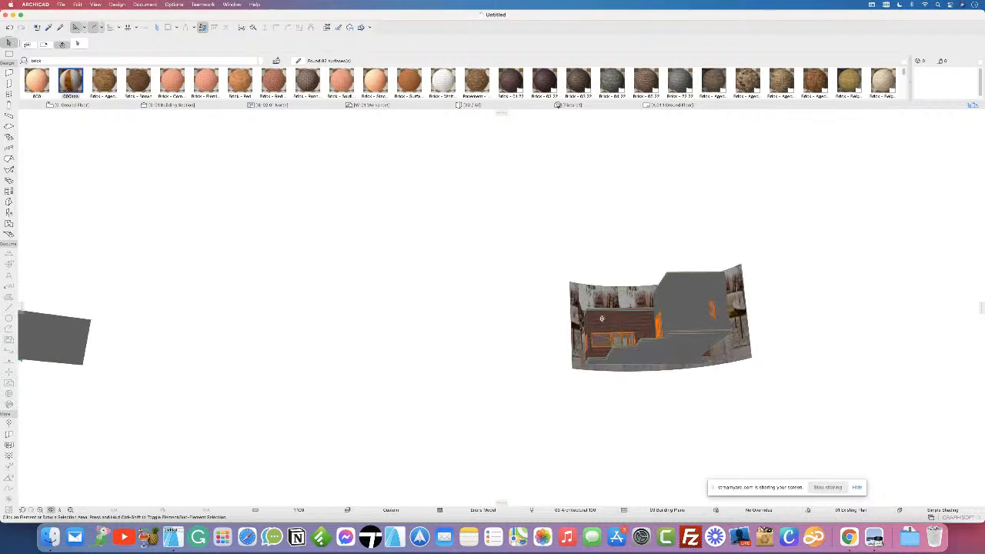
middle_click_drag(587, 350, 540, 325, "shift")
scroll(547, 304, "up", 5)
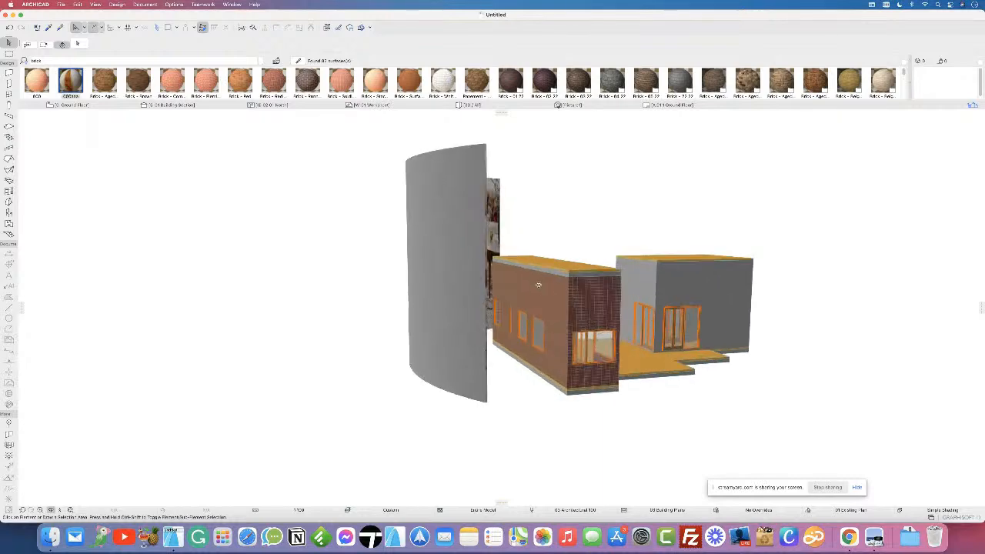
scroll(537, 288, "up", 8)
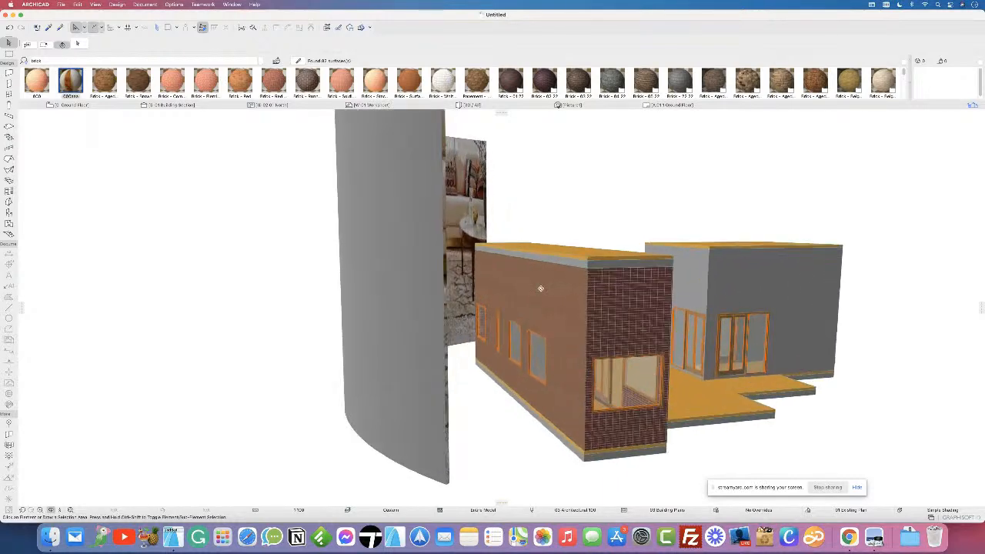
scroll(592, 302, "up", 4)
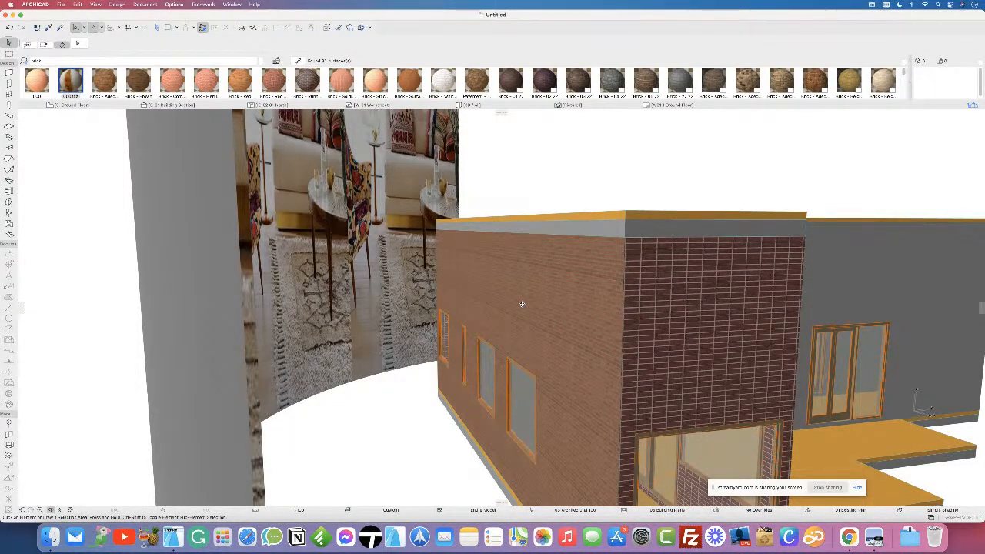
middle_click_drag(592, 280, 569, 260)
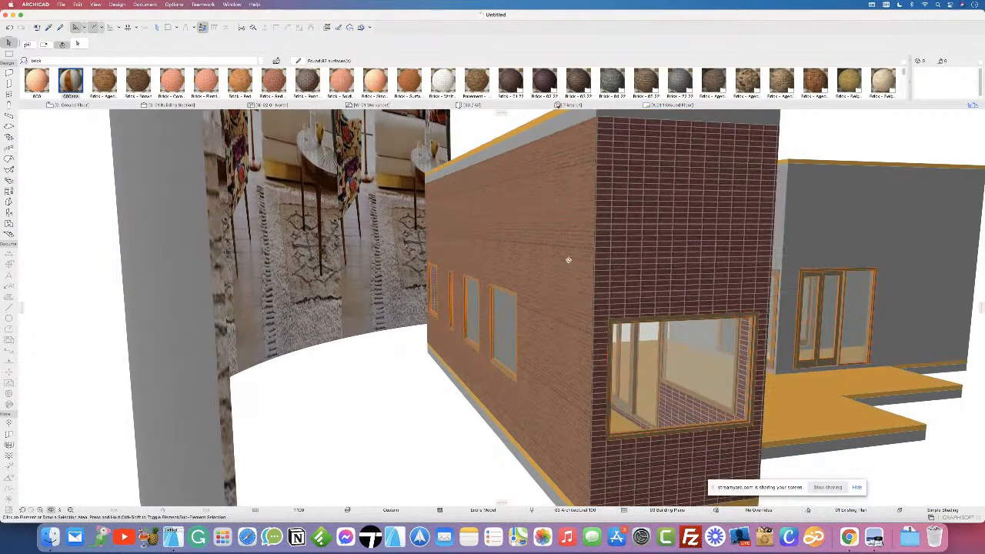
scroll(568, 259, "down", 4)
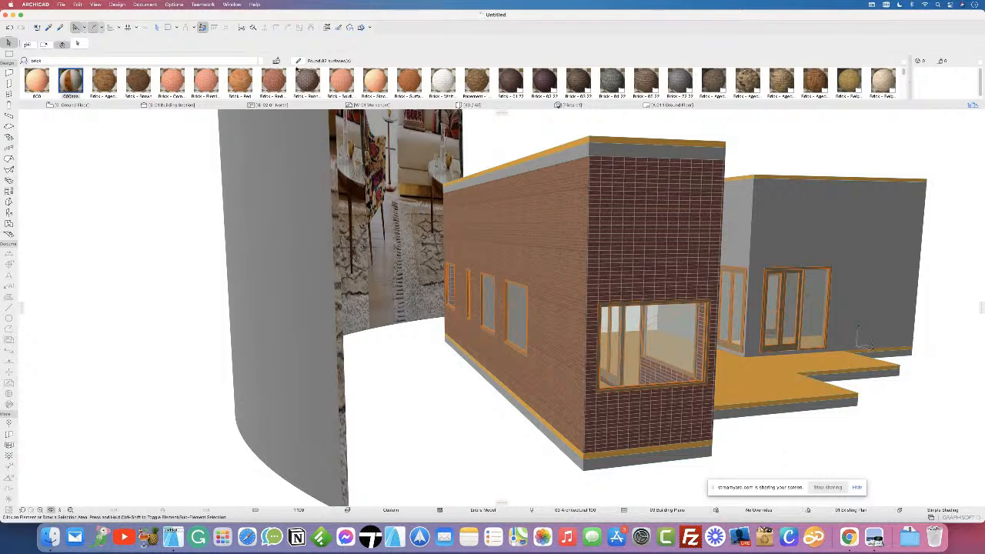
Step: Review the available Teamwork commands, including the Project options, without running any of them
left_click(203, 5)
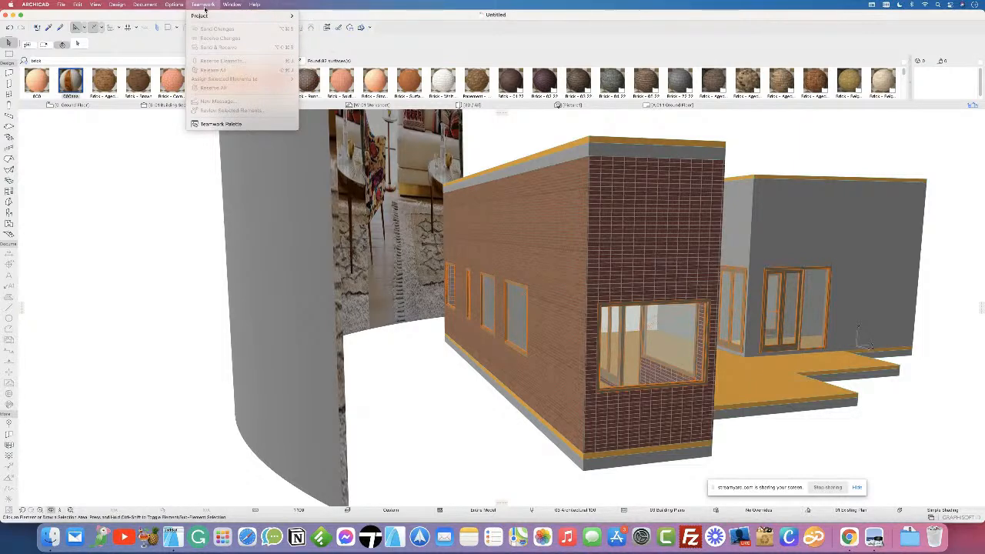
left_click(454, 380)
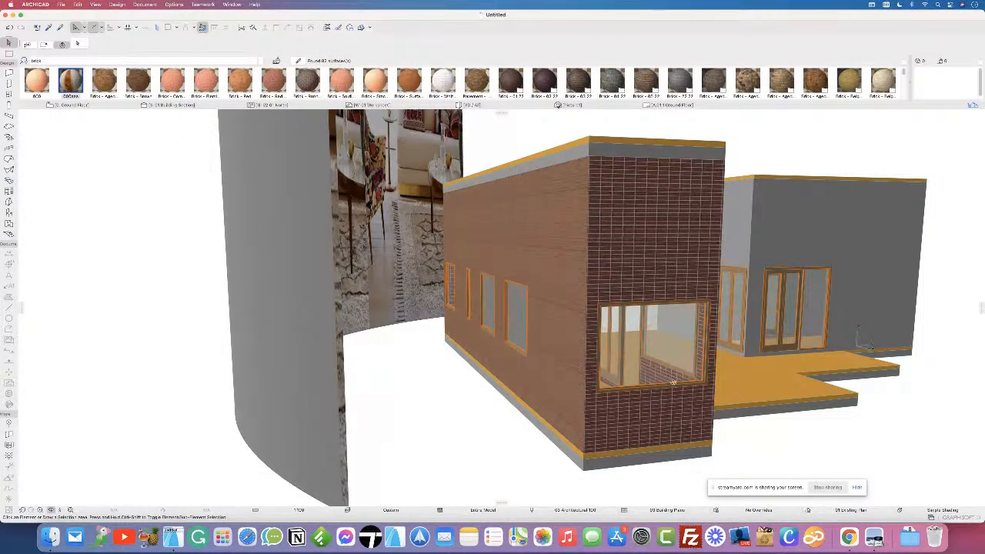
middle_click_drag(564, 371, 563, 217, "shift")
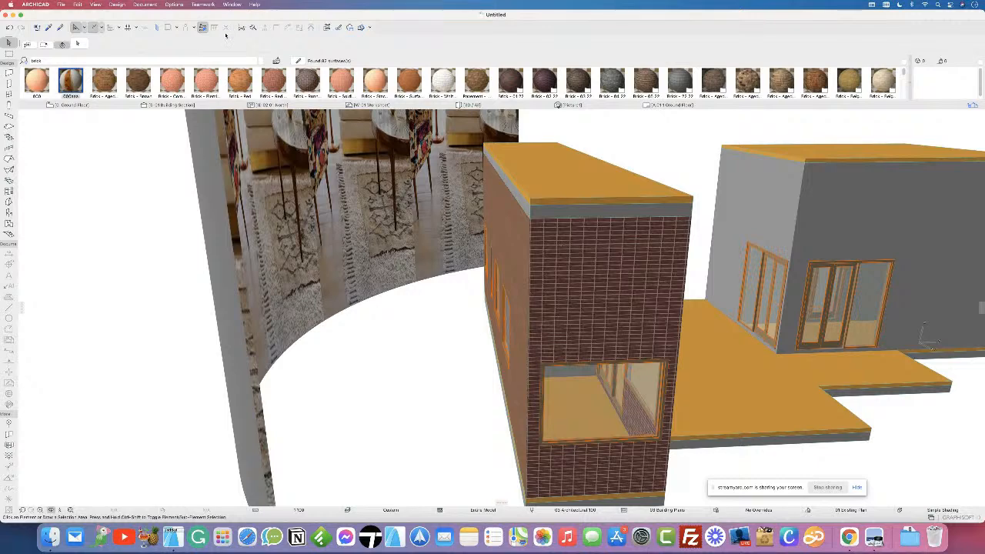
left_click(203, 5)
mouse_move(206, 16)
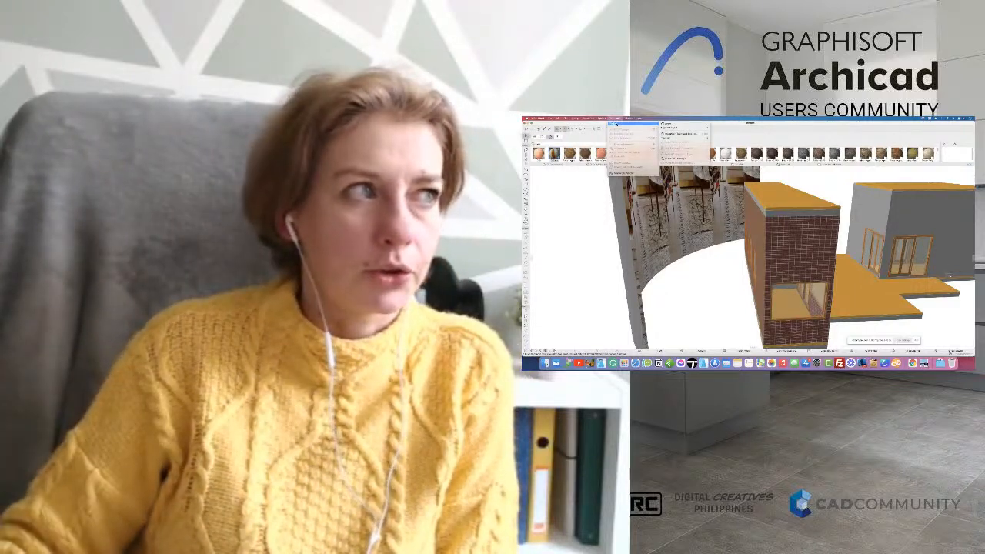
left_click(615, 119)
Step: Review the formats available for saving the project from the 3D view, and close the dialog without saving
left_click(549, 119)
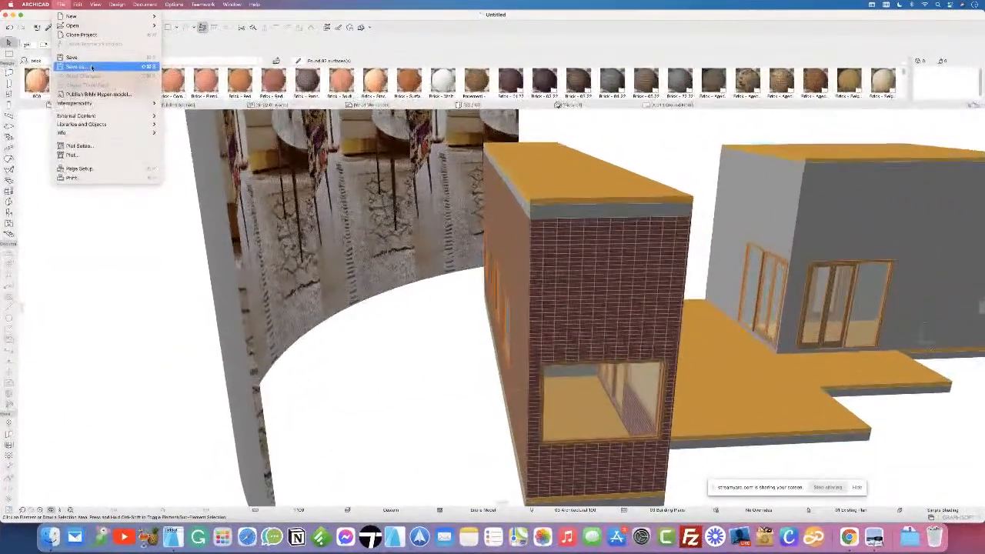
left_click(565, 147)
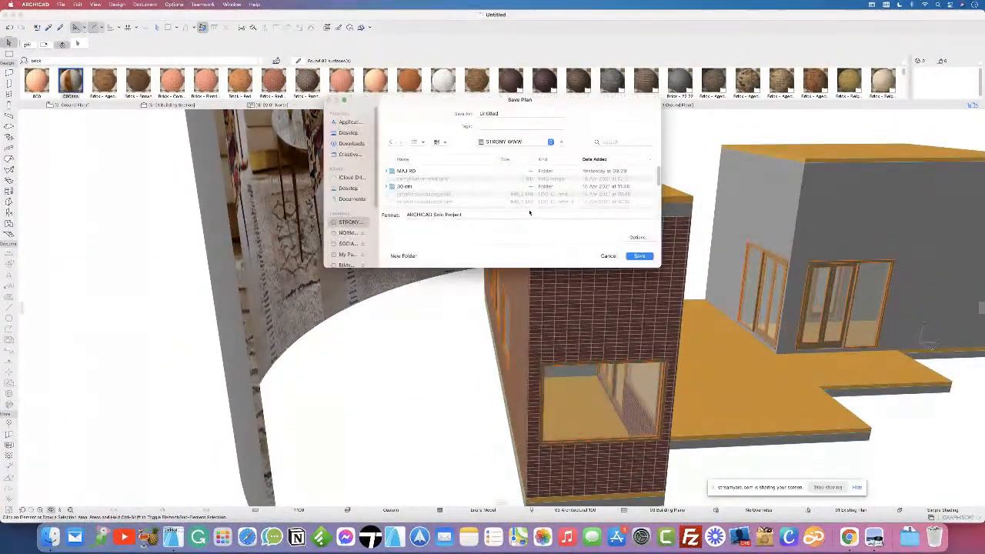
left_click(501, 214)
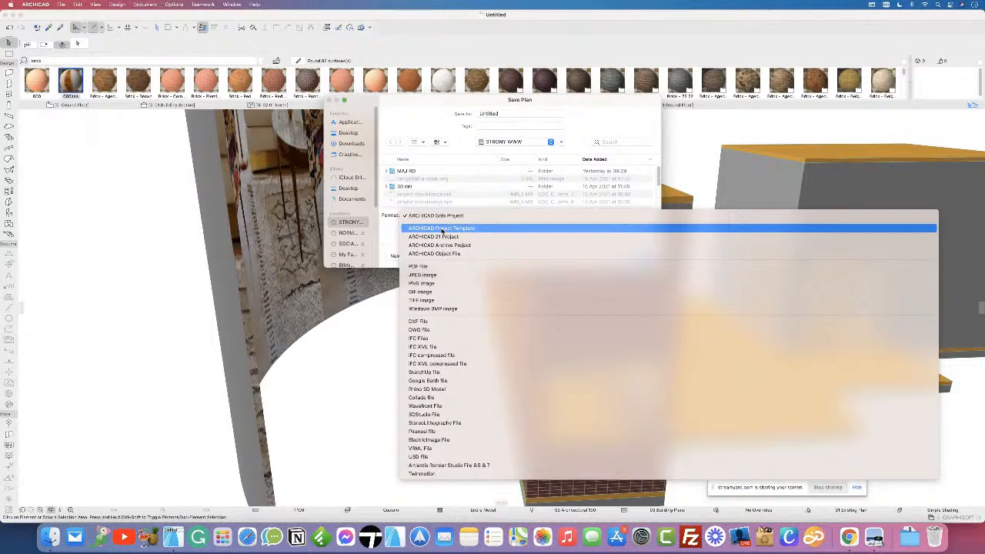
left_click(384, 225)
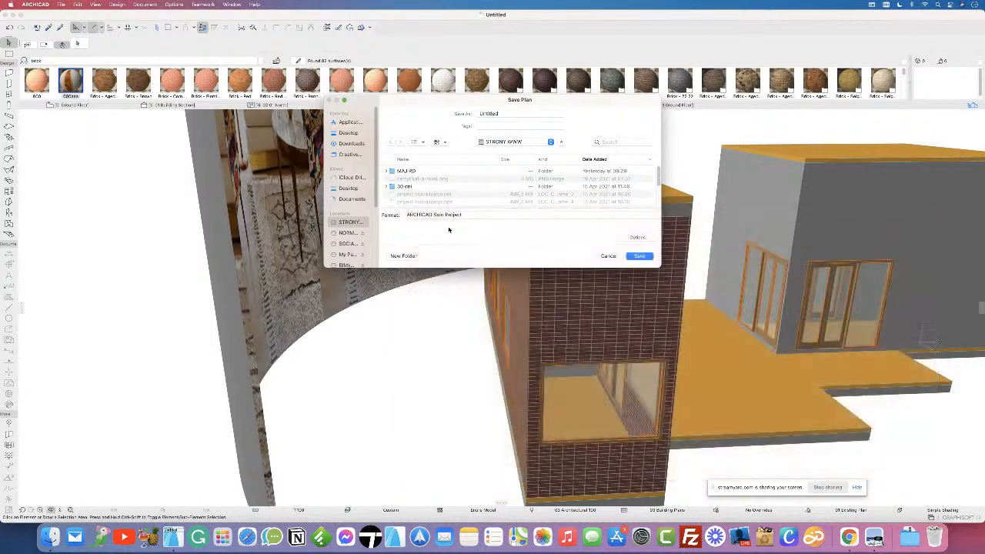
left_click(607, 255)
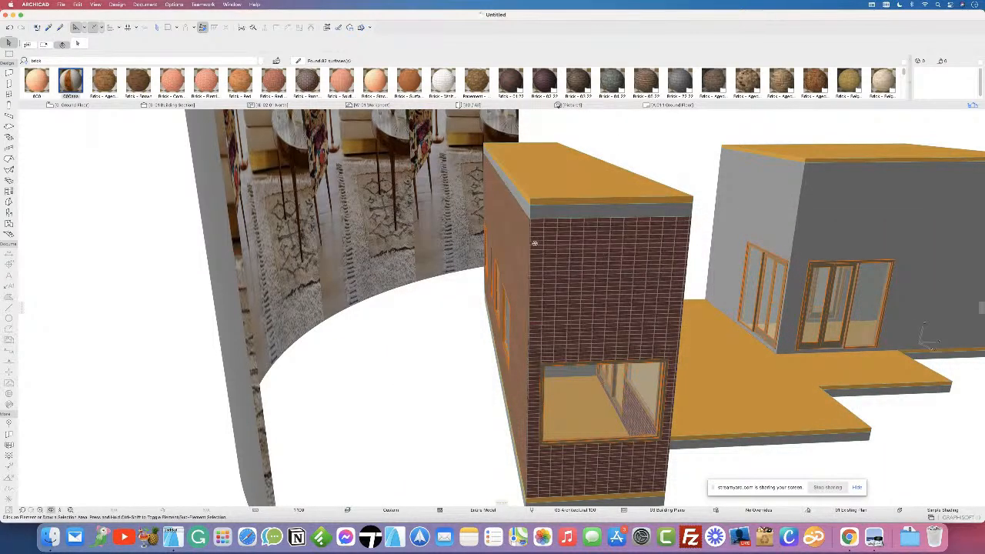
middle_click_drag(505, 243, 497, 201, "shift")
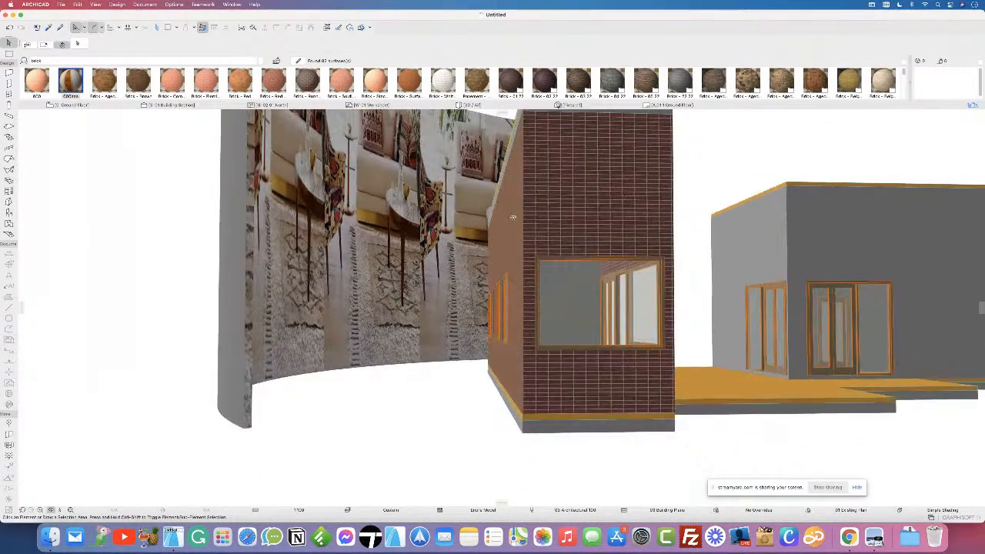
middle_click_drag(551, 262, 600, 304, "shift")
scroll(610, 308, "up", 4)
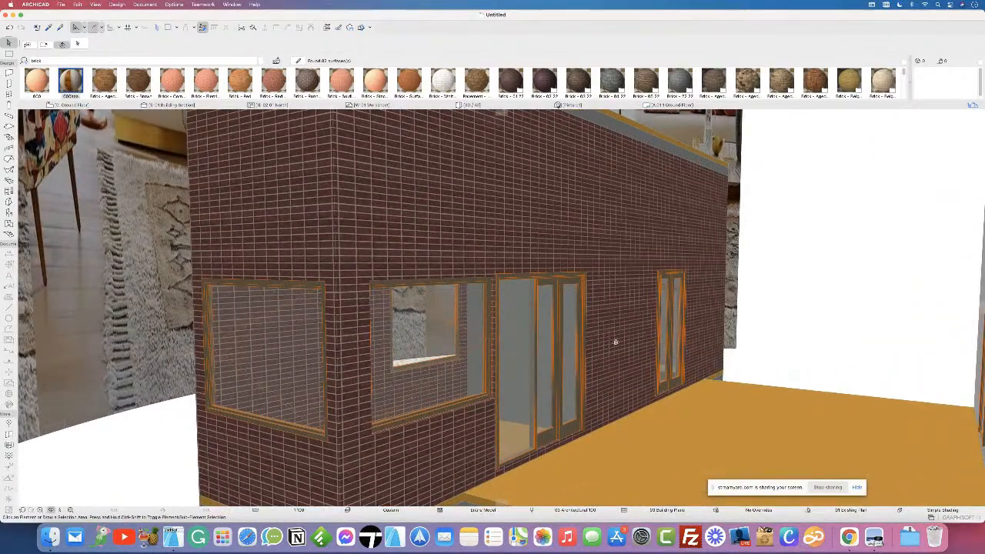
middle_click_drag(602, 338, 582, 335, "shift")
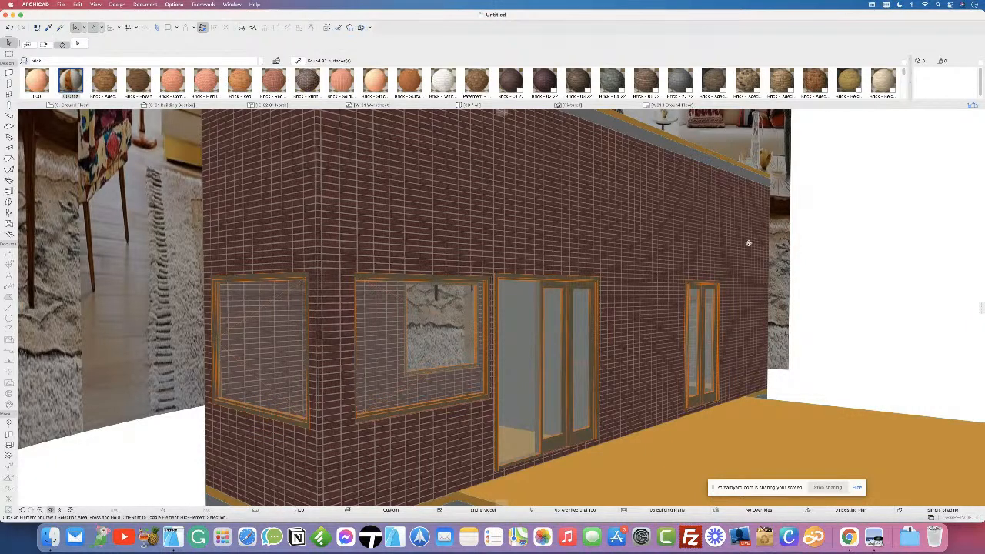
Step: Open the A.01.1 Ground Floor layout from the project's Layout Book
left_click(975, 107)
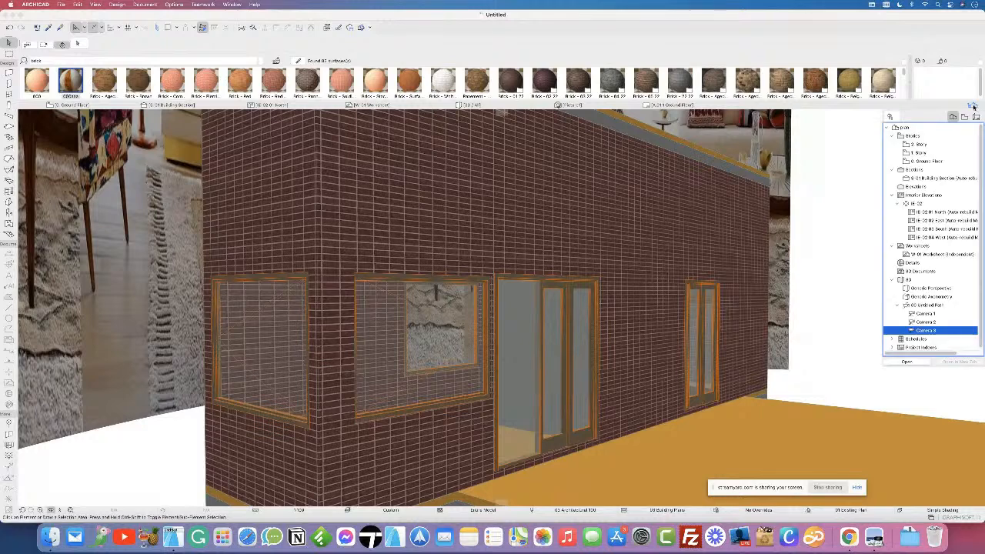
left_click(976, 117)
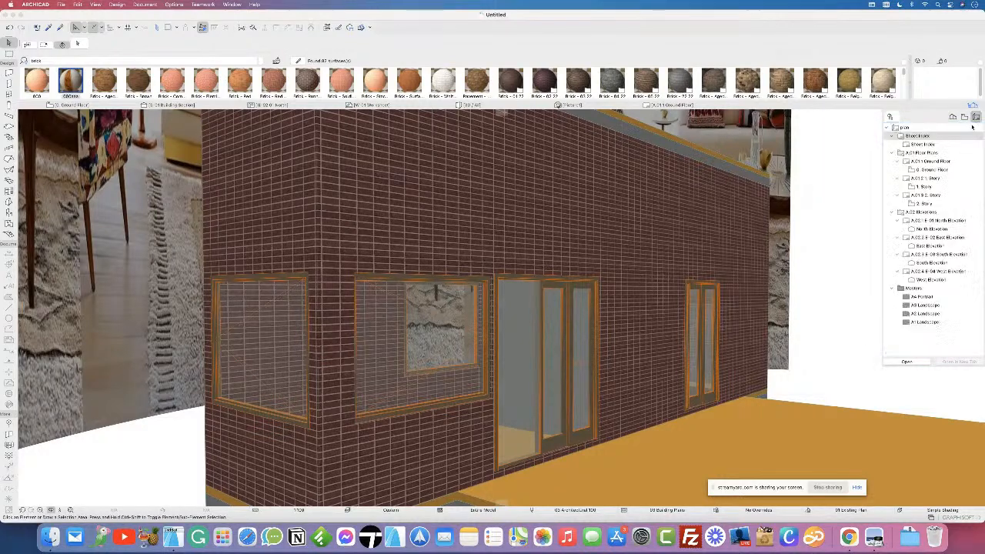
left_click(929, 161)
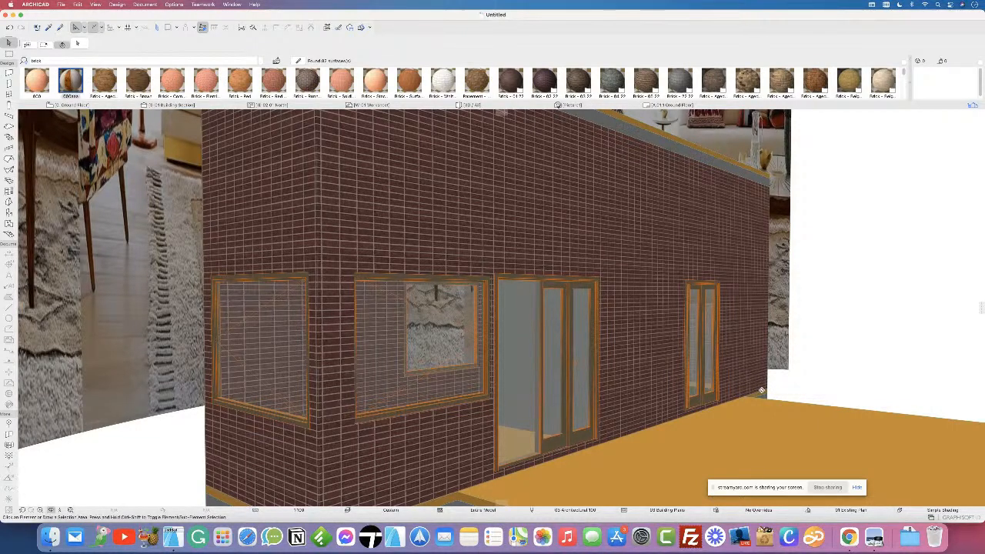
left_click(973, 106)
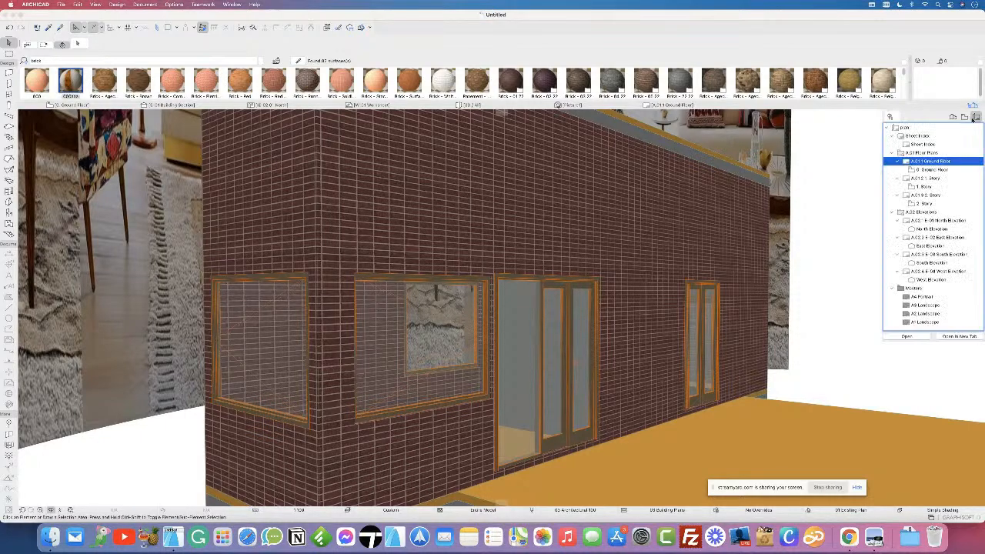
double_click(933, 163)
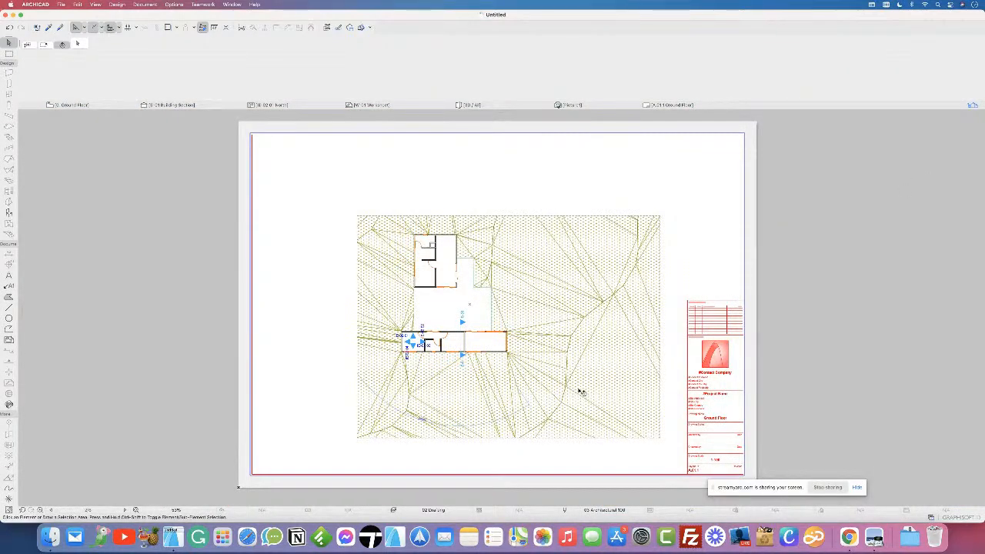
Step: Examine the title block fields and the placed floor plan drawing on the Ground Floor layout, leaving nothing selected
scroll(714, 403, "up", 6)
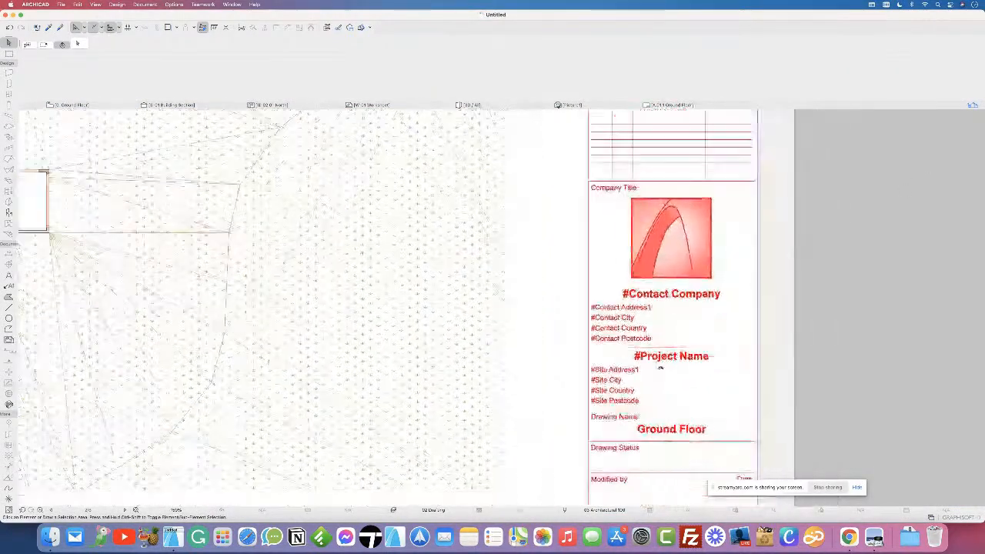
scroll(638, 331, "down", 6)
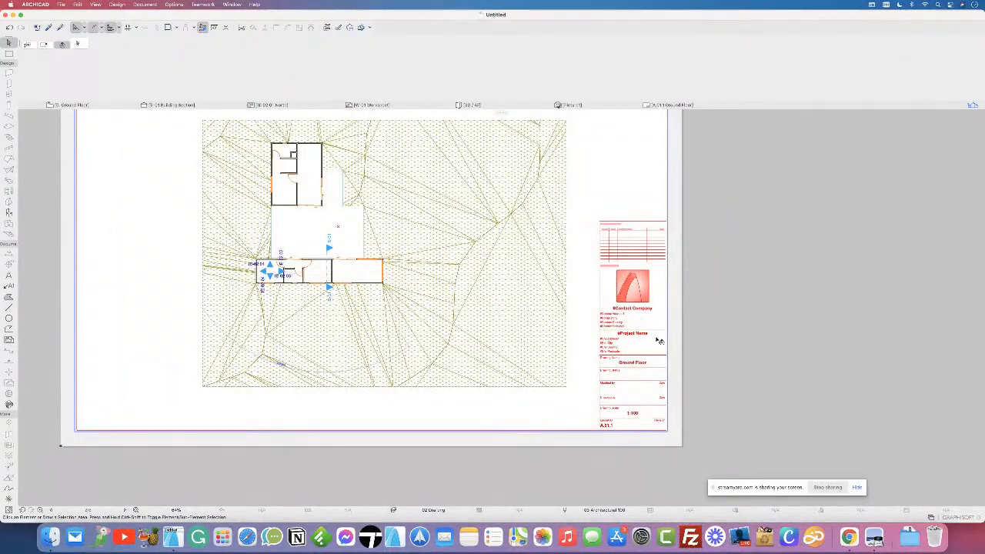
scroll(654, 332, "up", 5)
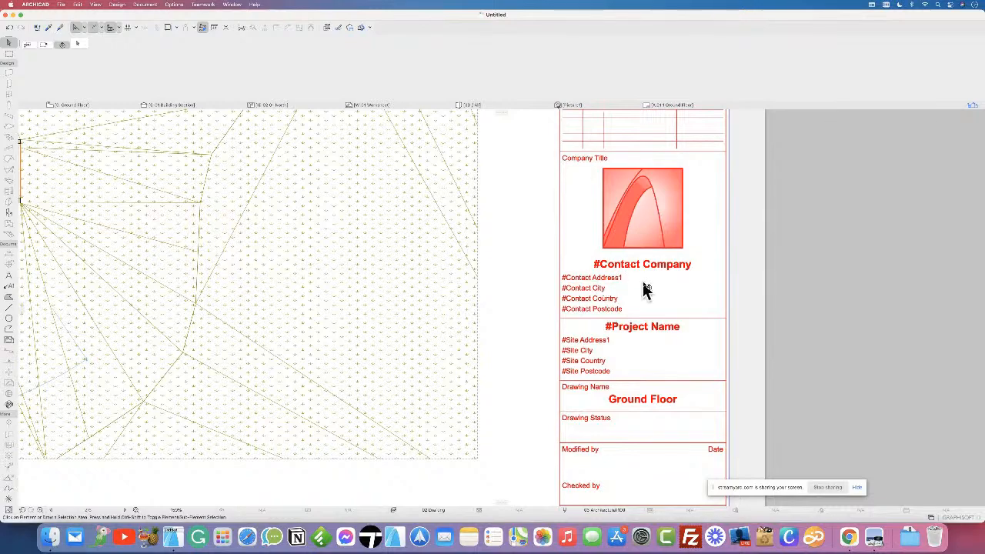
scroll(699, 303, "down", 5)
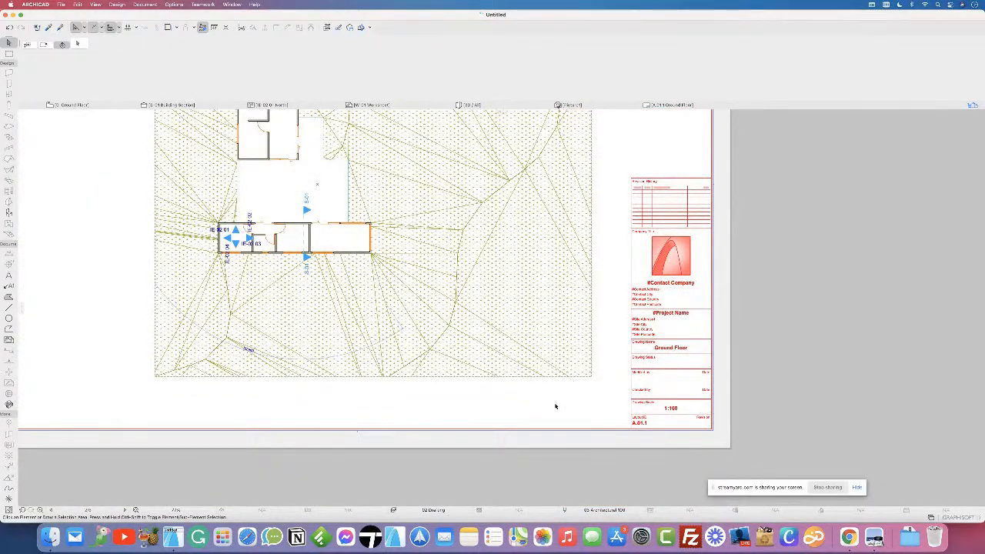
left_click(461, 295)
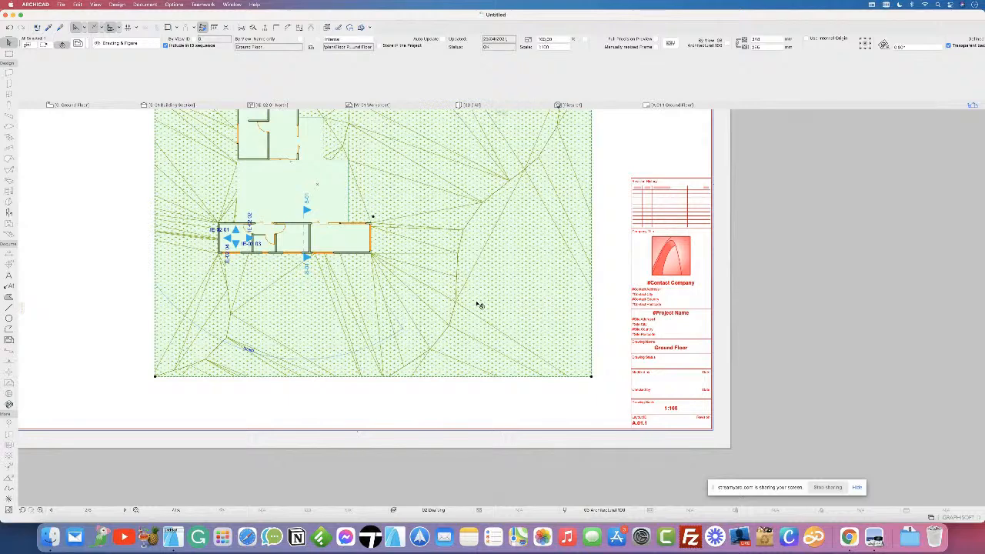
scroll(477, 306, "down", 3)
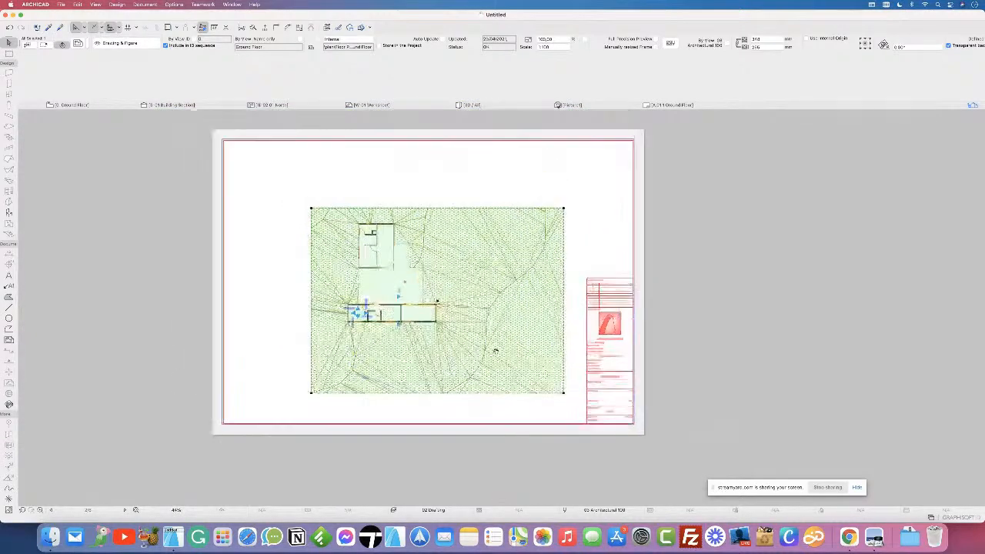
left_click(479, 442)
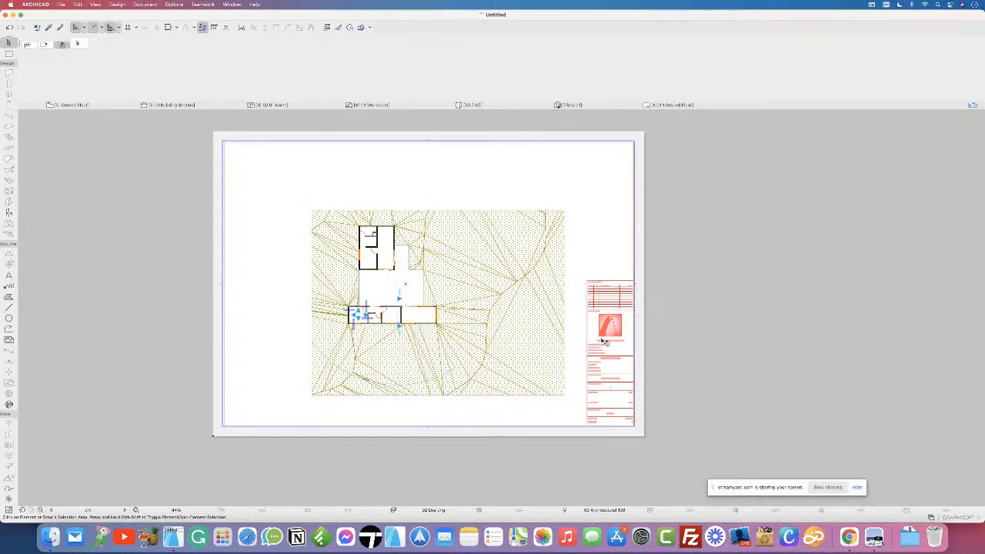
scroll(606, 341, "up", 2)
scroll(605, 341, "down", 1)
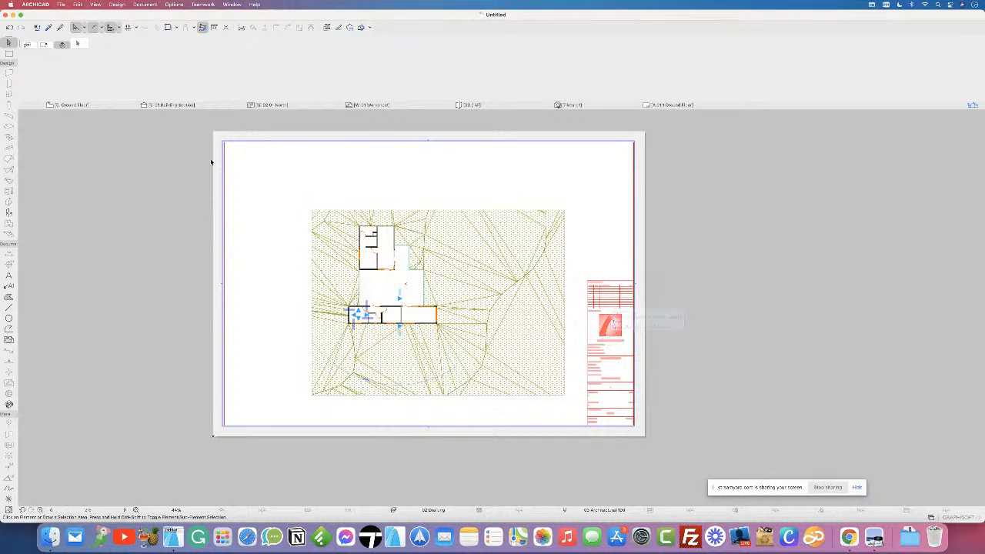
Step: Return to the Ground Floor plan and review the formats for saving it, including ARCHICAD Project Template, without saving
left_click(101, 107)
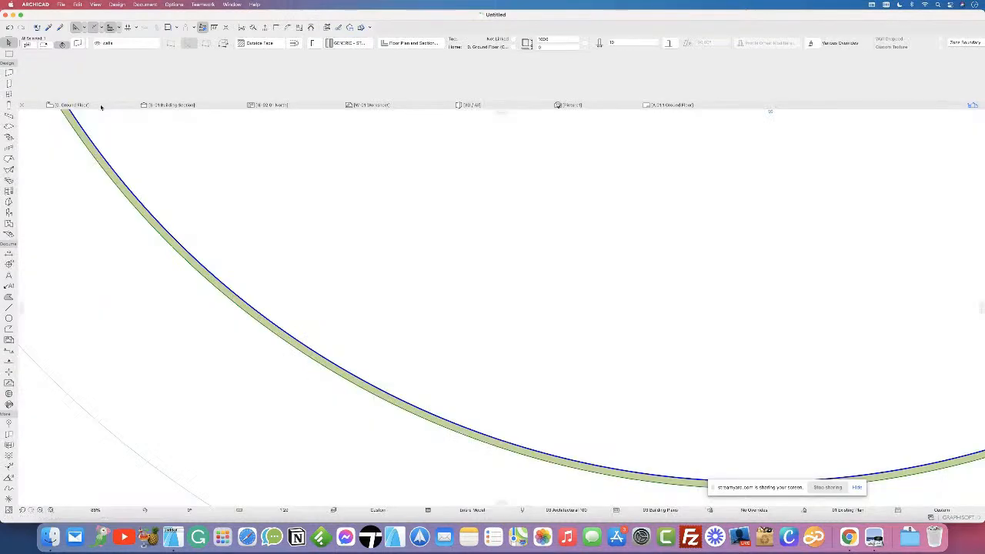
left_click(61, 5)
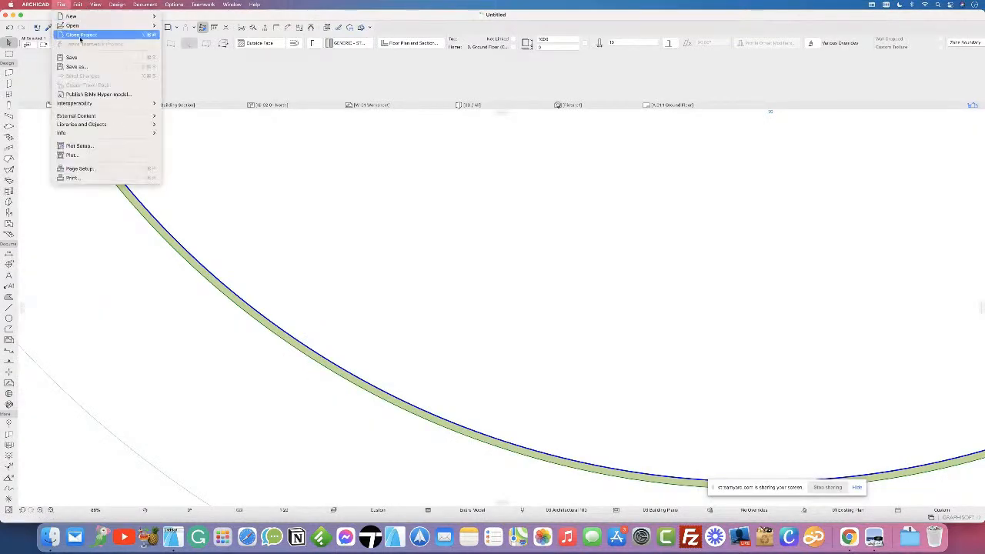
left_click(87, 68)
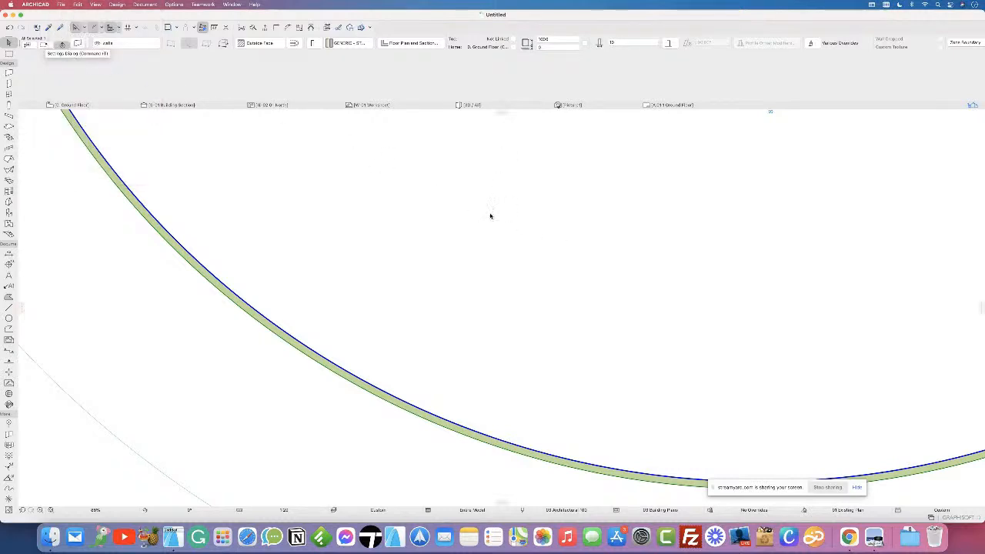
left_click(458, 216)
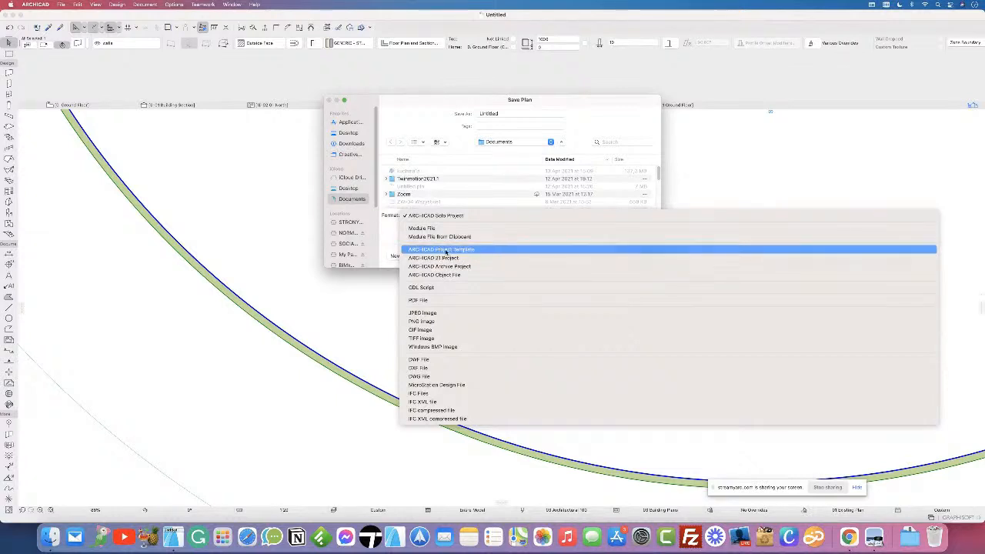
left_click(389, 236)
left_click(608, 256)
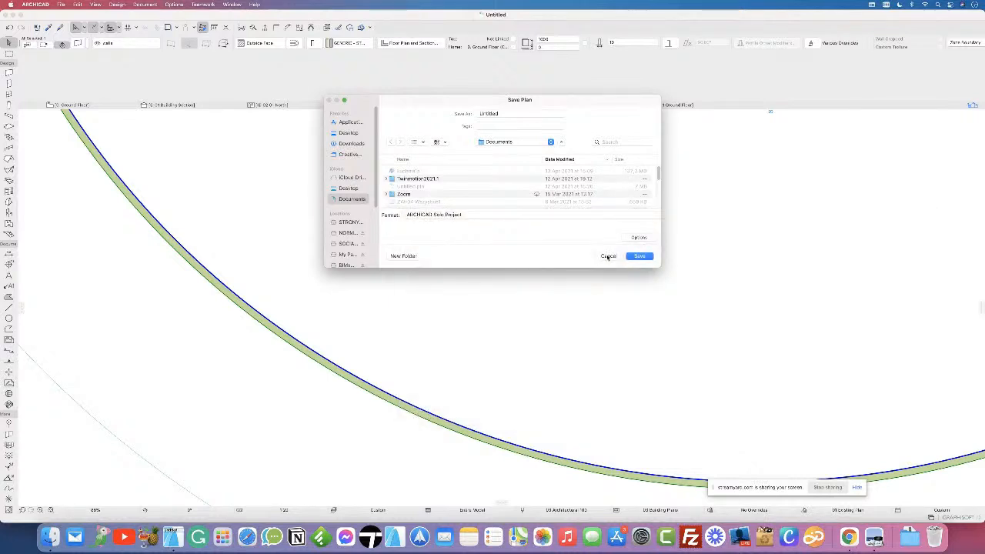
Step: Review the layer combinations and layers, and the Project Preferences including Dimensions, without changing any settings
left_click(333, 510)
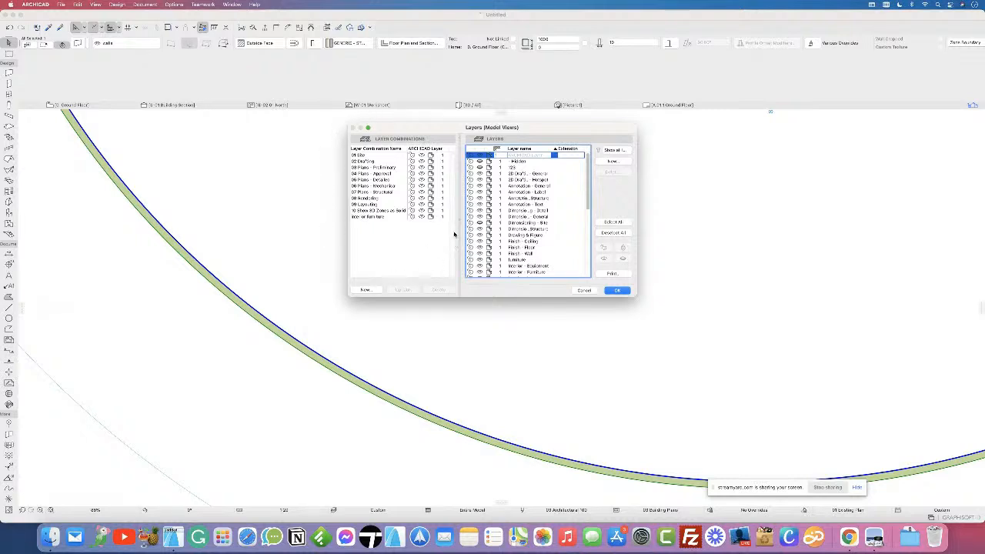
left_click(585, 291)
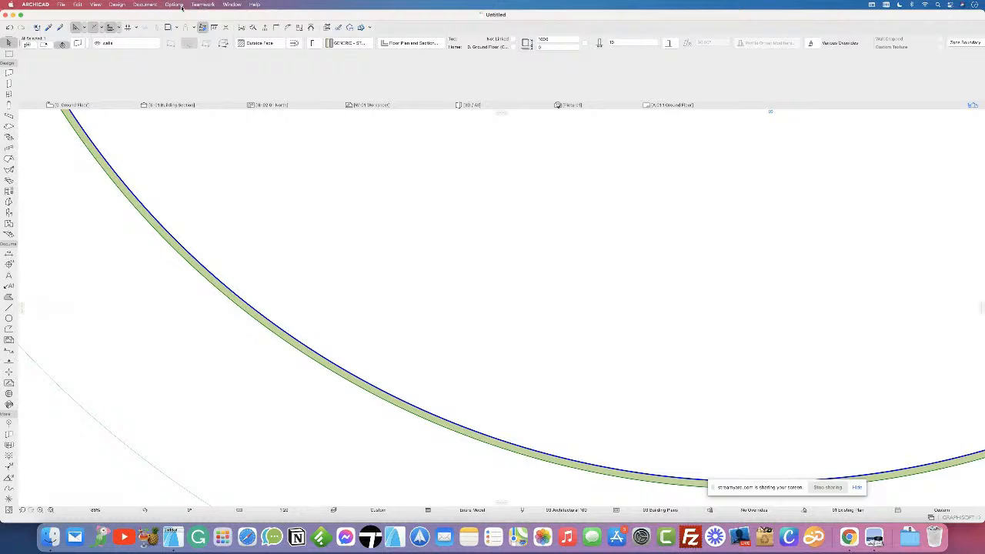
left_click(183, 5)
mouse_move(192, 15)
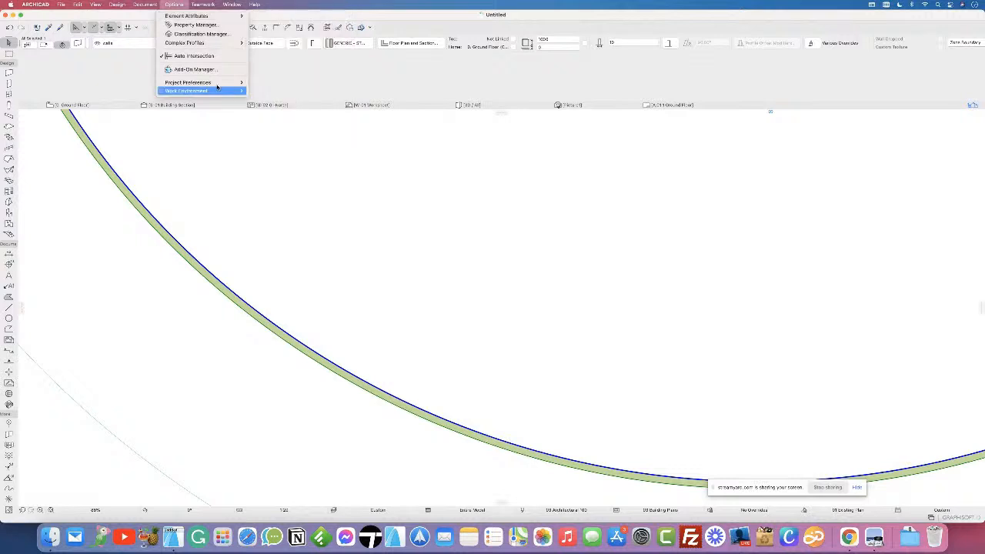
mouse_move(235, 84)
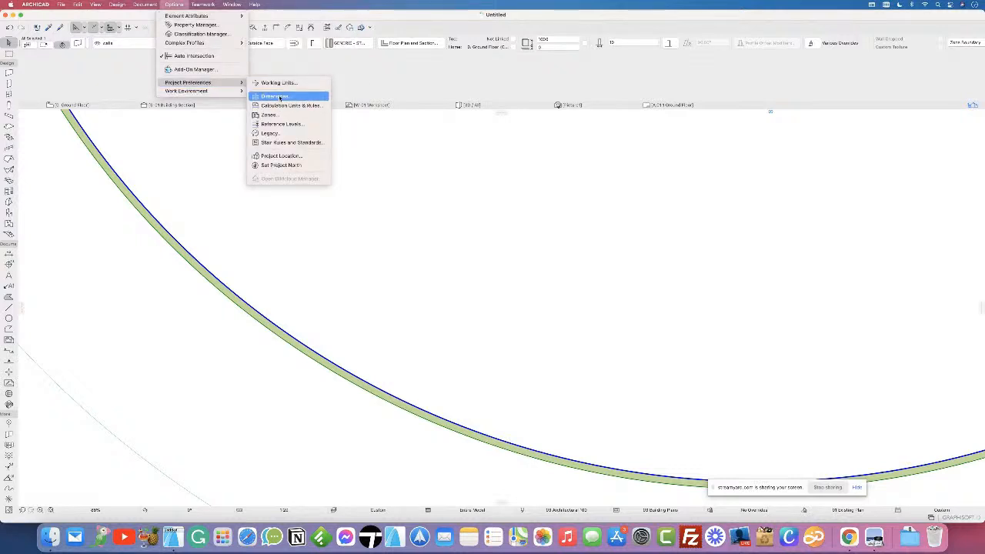
left_click(278, 97)
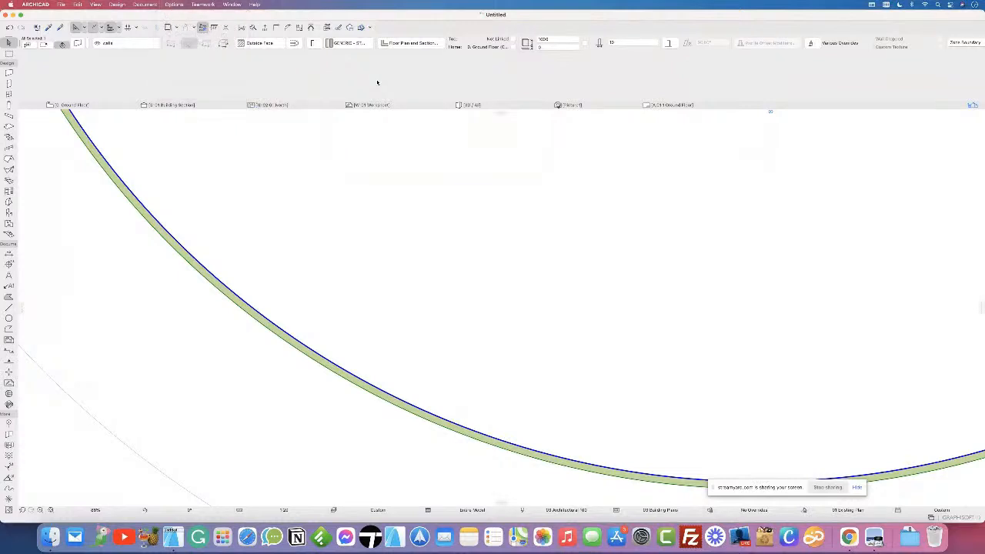
Step: Review the template choices for creating a new project, including browsing for a template, and close the dialog without creating one
scroll(378, 224, "down", 3)
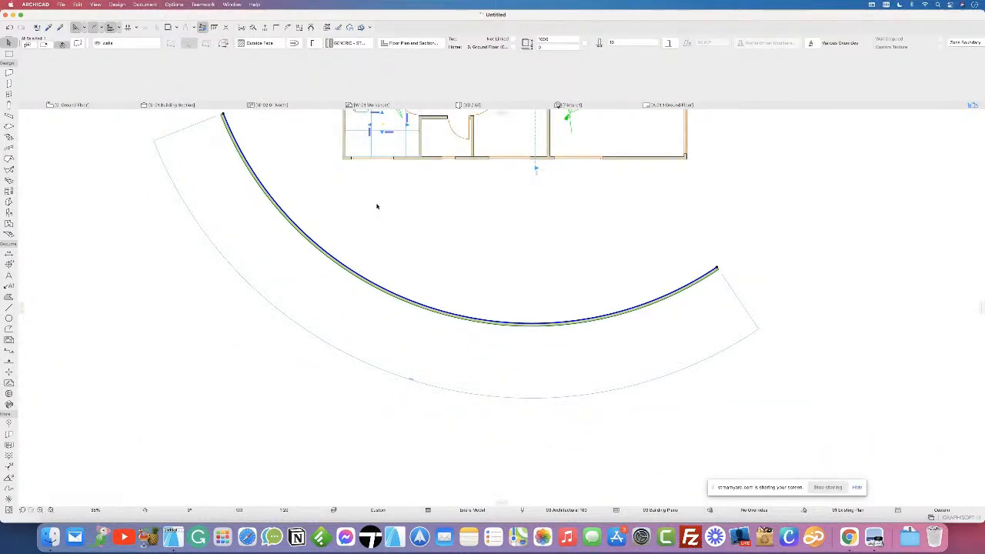
left_click(60, 4)
mouse_move(60, 15)
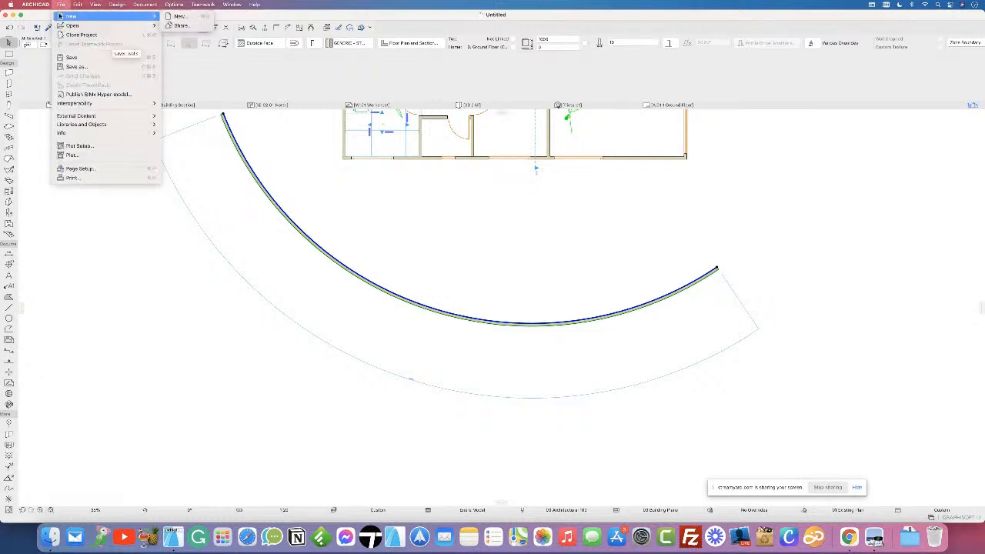
left_click(180, 16)
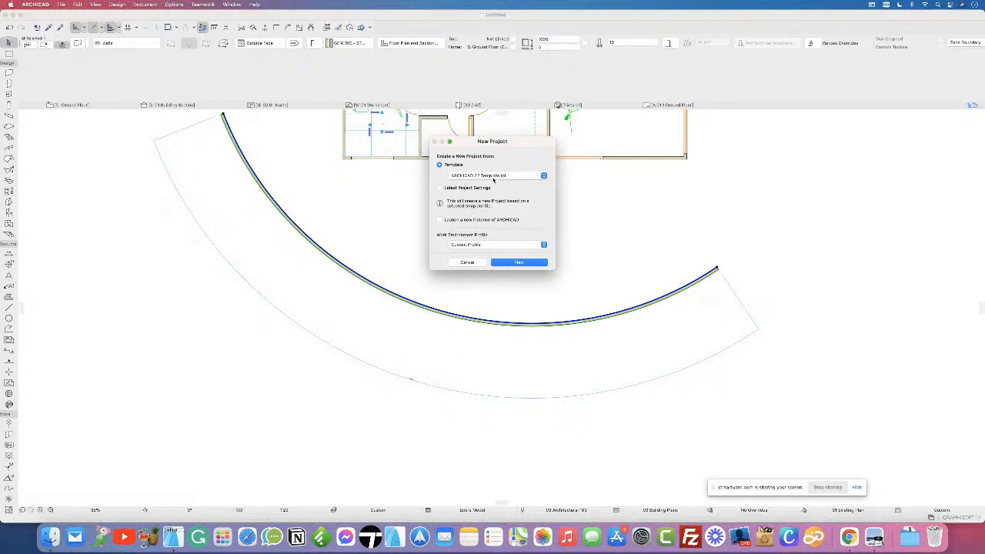
left_click(490, 178)
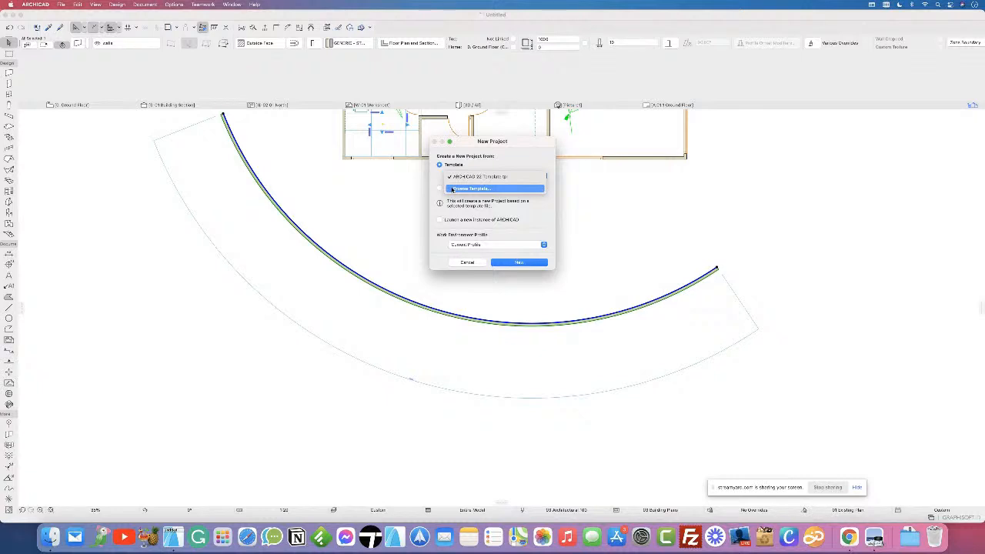
left_click(502, 164)
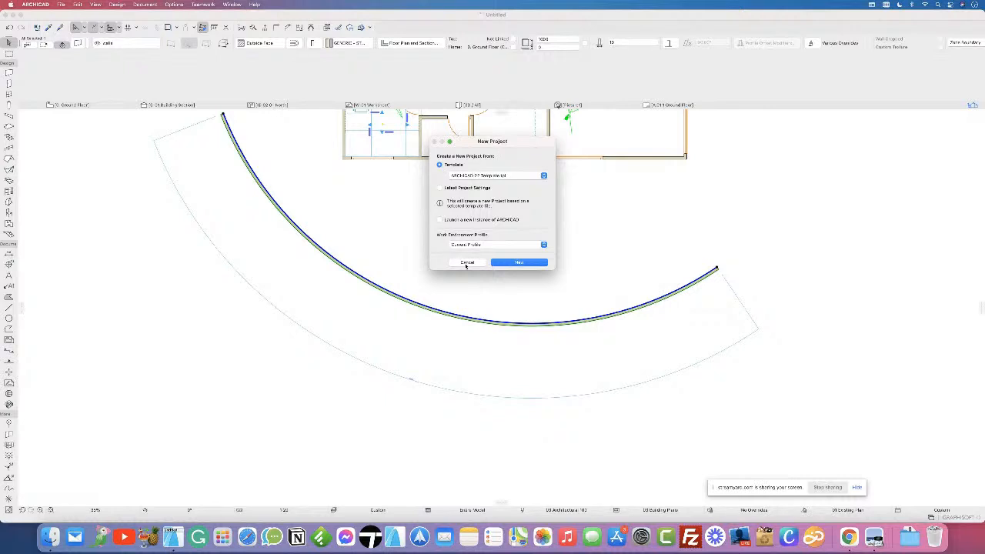
left_click(467, 263)
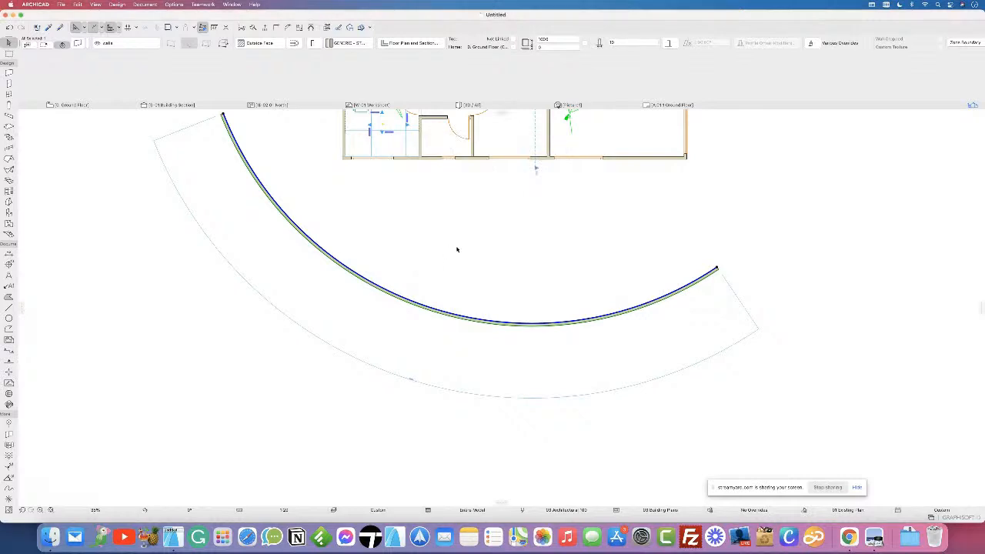
Step: Deselect the curved wall and show the whole building with its camera paths on the Ground Floor plan
scroll(459, 249, "down", 5)
left_click(607, 210)
middle_click_drag(468, 193, 446, 226)
scroll(450, 206, "up", 3)
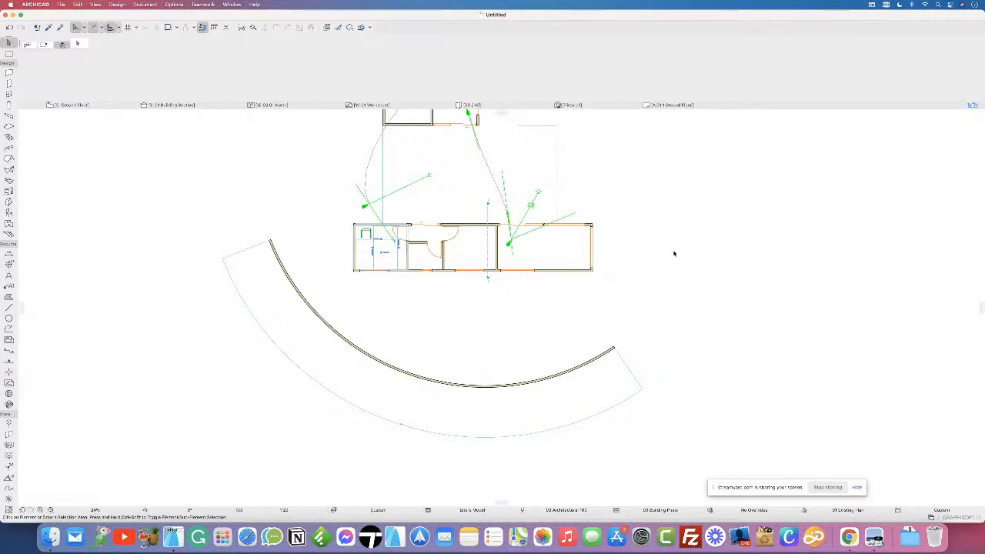
scroll(674, 253, "down", 4)
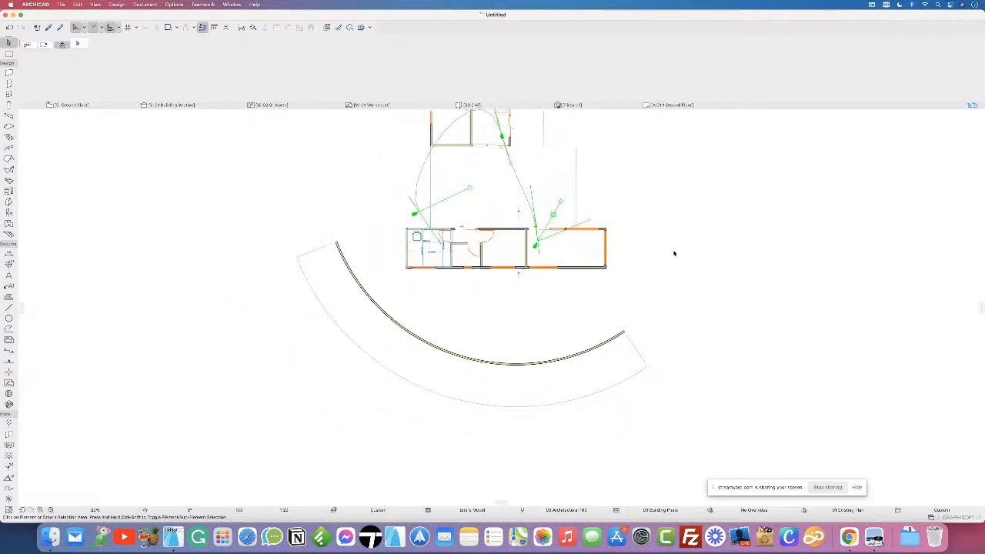
middle_click_drag(701, 192, 601, 249)
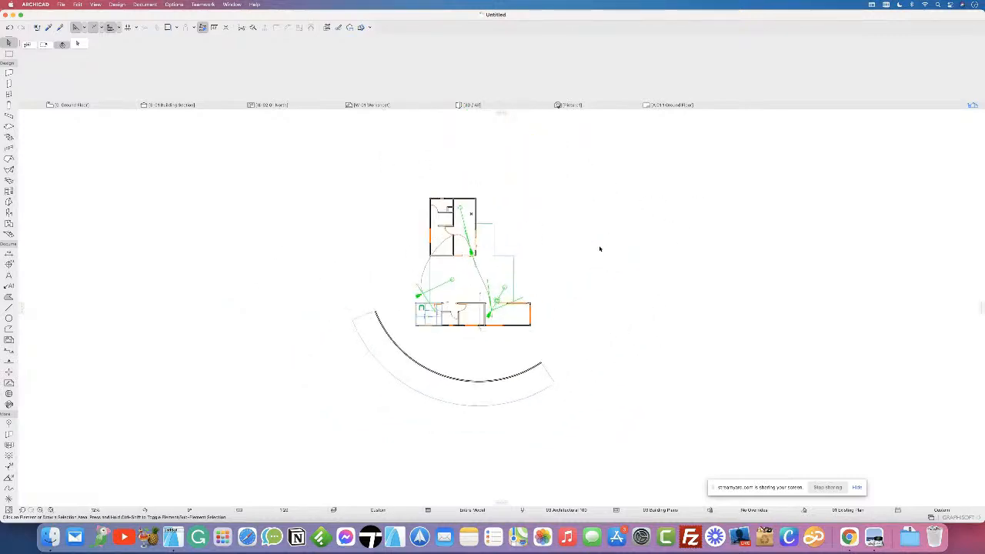